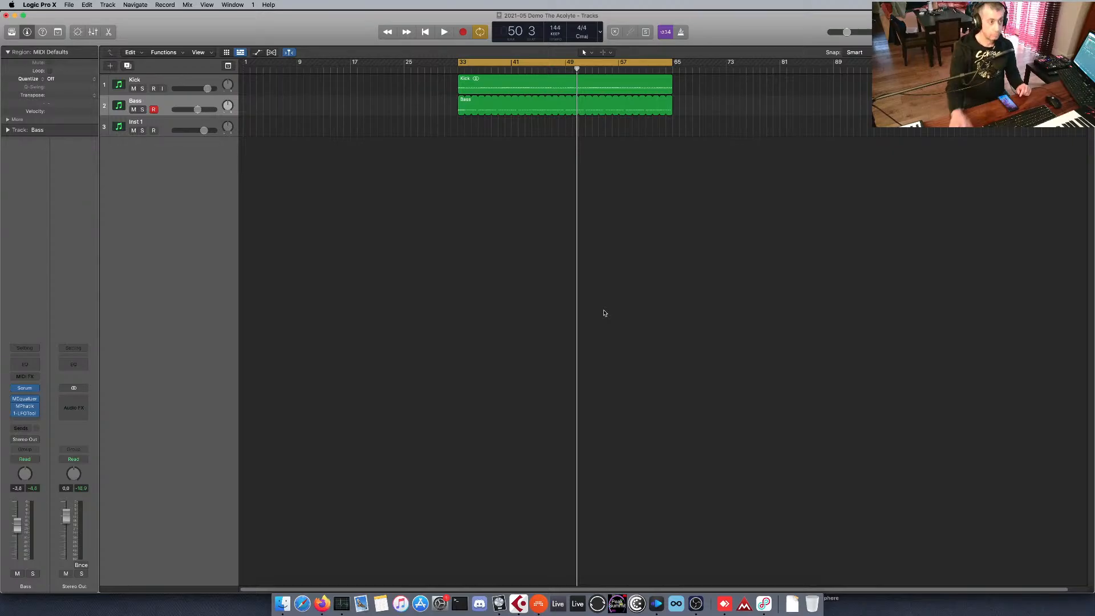
pyautogui.click(322, 603)
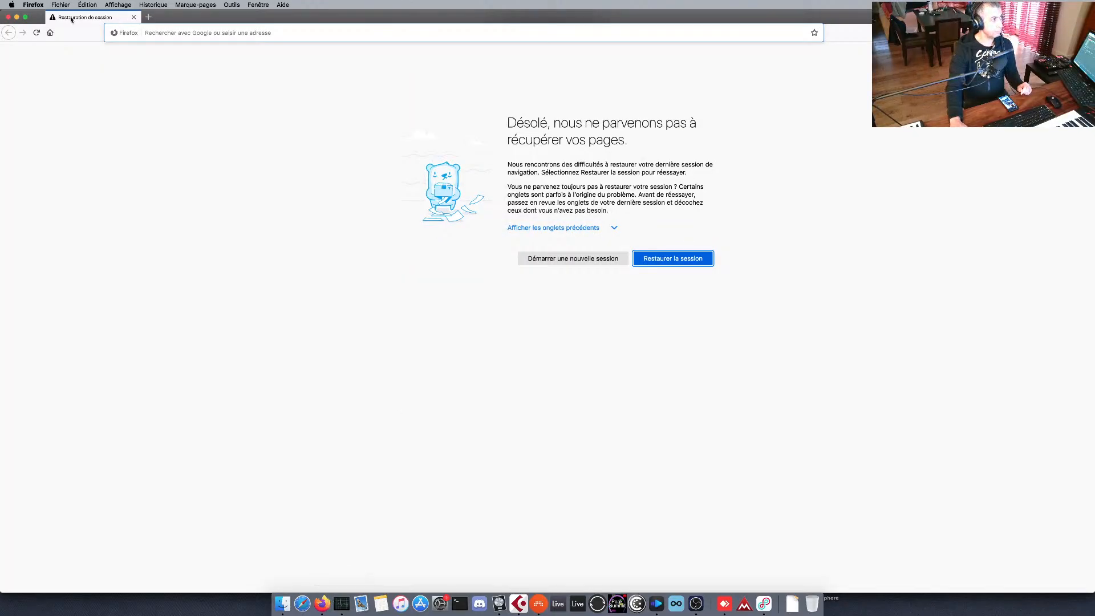
pyautogui.click(17, 16)
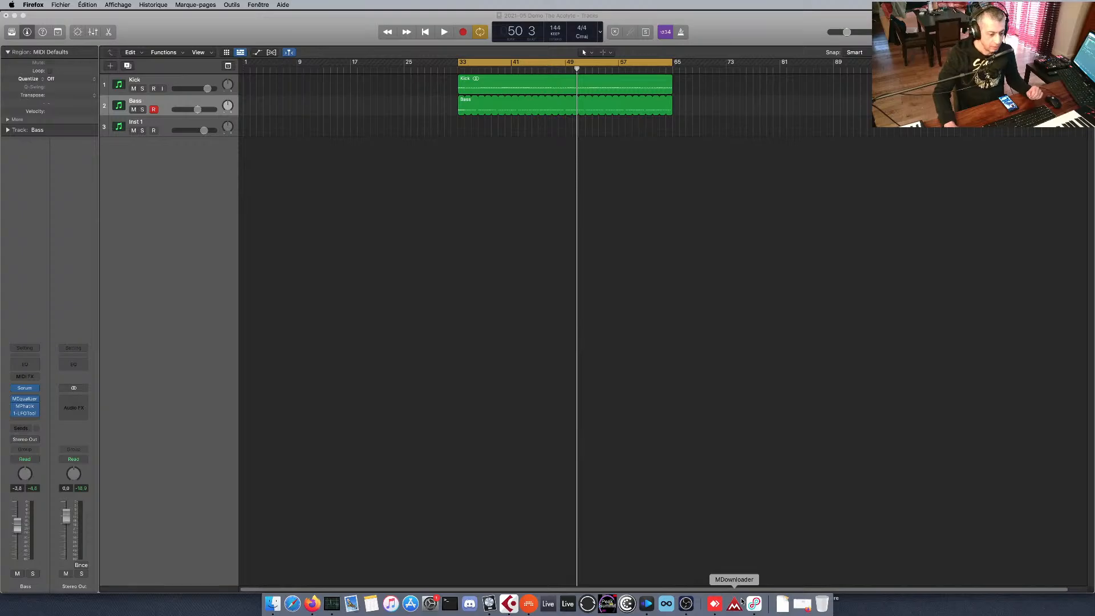
# Switch to OBS, raise the Capture Audio (Sorties) level to -2.4 dB in the audio mixer, and return to Logic Pro X.
pyautogui.click(686, 603)
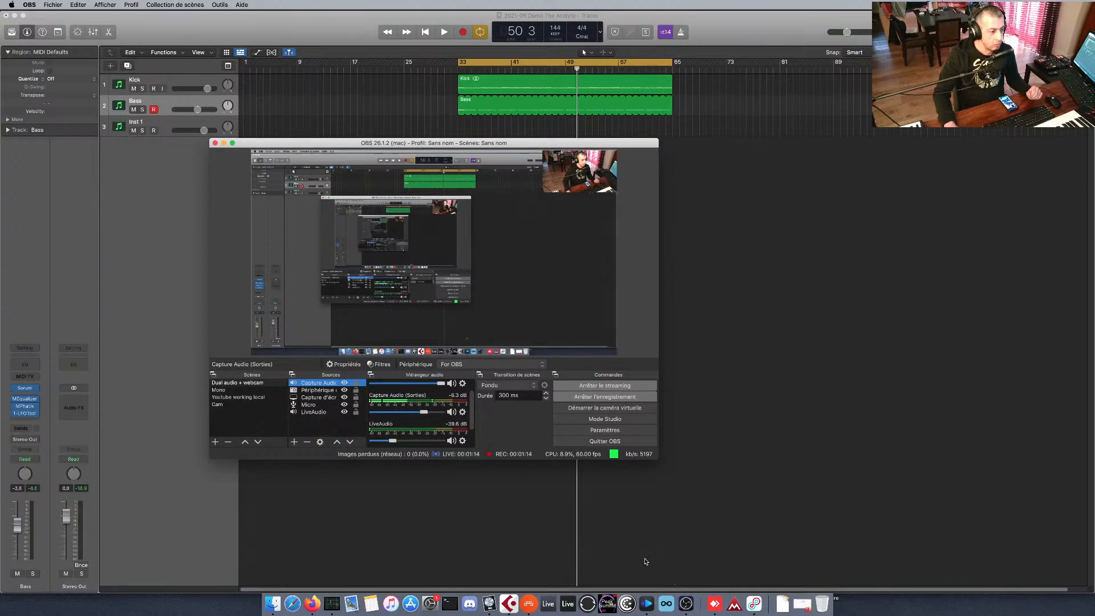
pyautogui.scroll(-2, 471, 414)
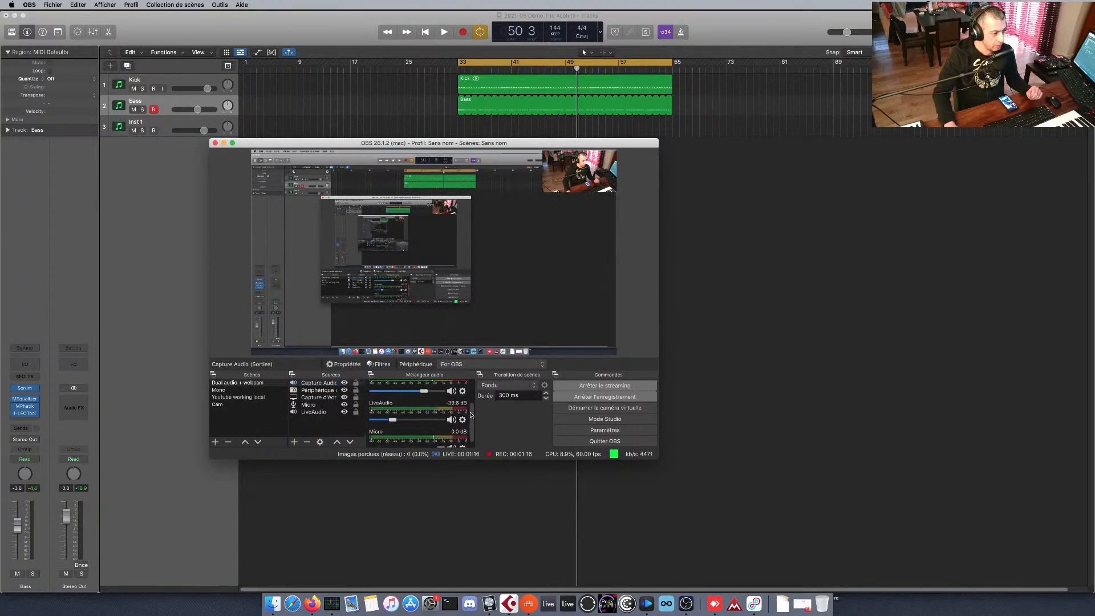
pyautogui.scroll(-1, 471, 415)
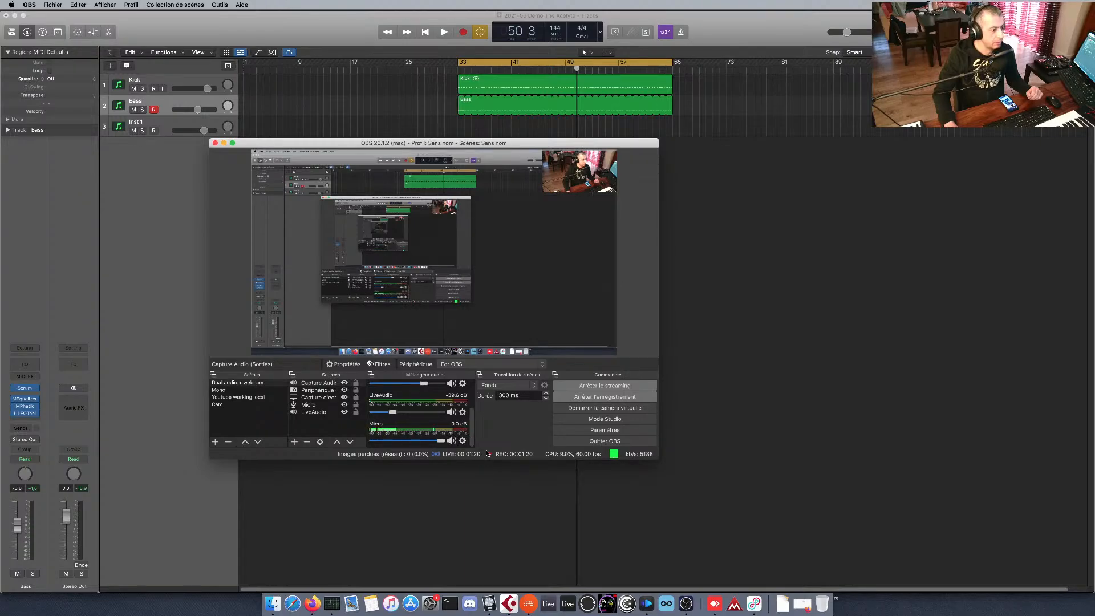
pyautogui.scroll(2, 473, 407)
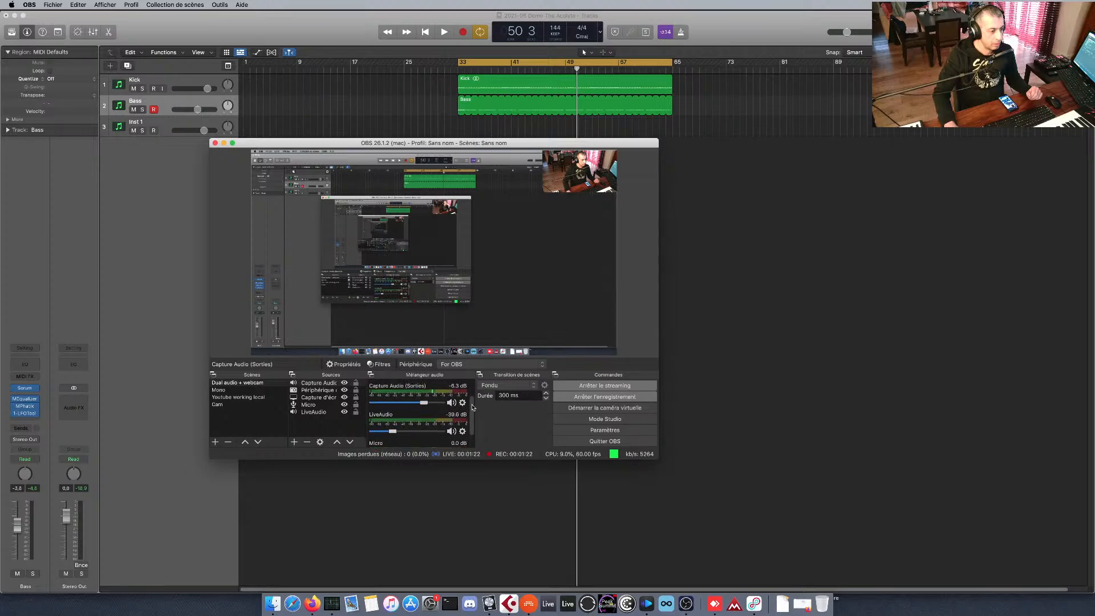
pyautogui.scroll(1, 473, 407)
pyautogui.moveTo(424, 405); pyautogui.dragTo(432, 407)
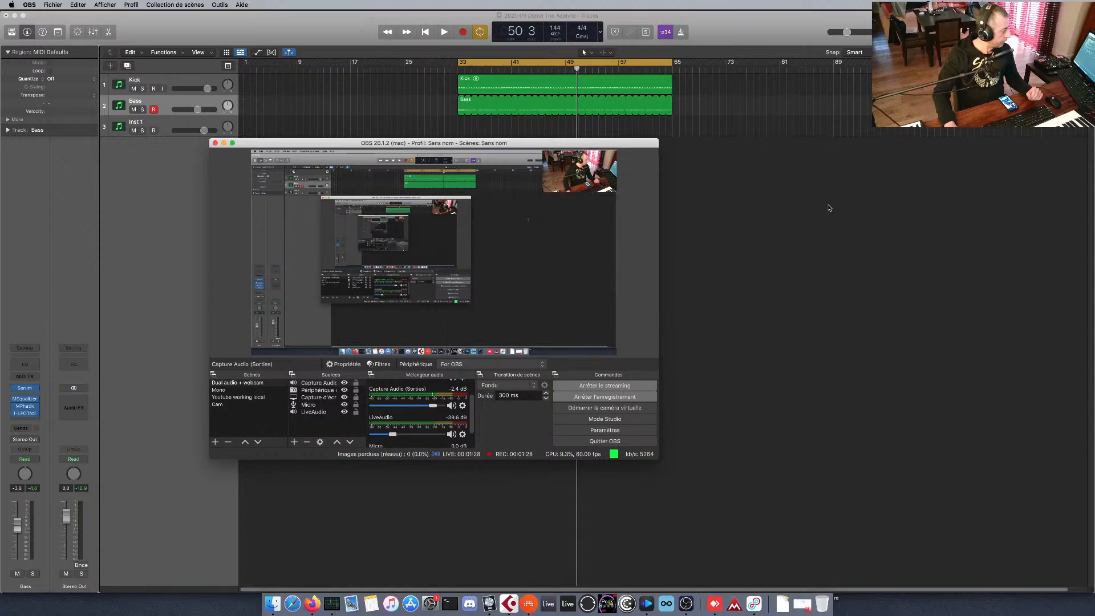
pyautogui.click(829, 208)
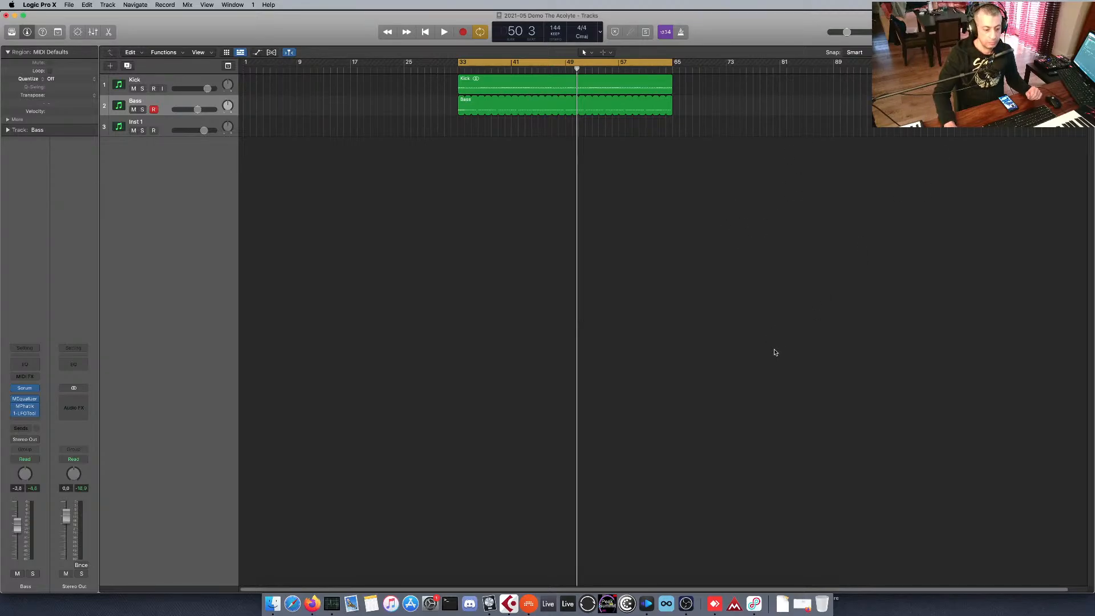
# Switch to Loopback, review the For OBS device's source routing and Pass-Thru options, and return to Logic Pro X.
pyautogui.click(754, 605)
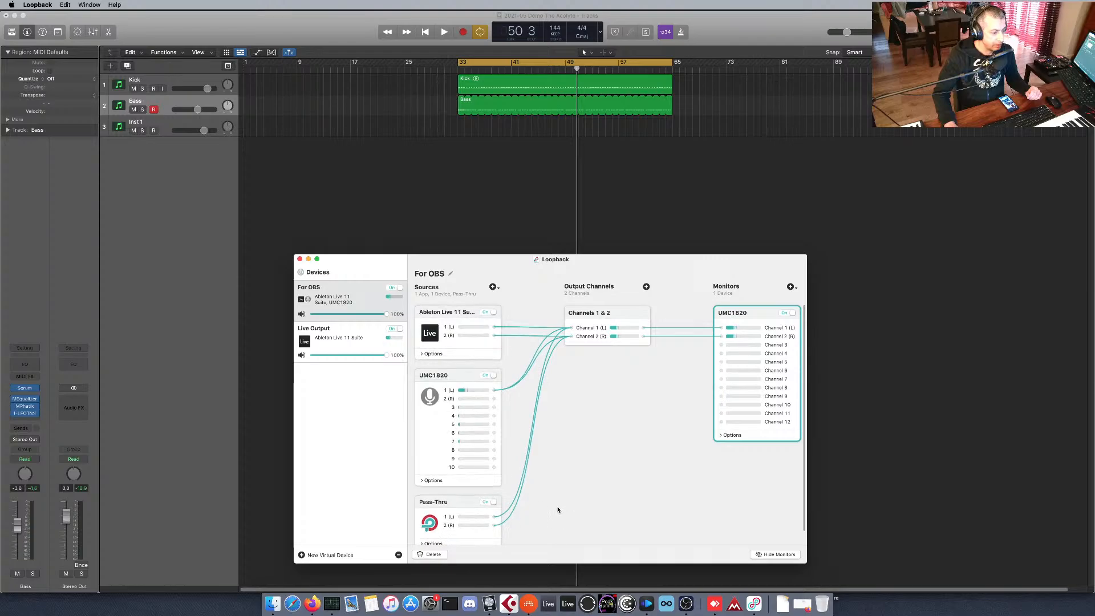
pyautogui.scroll(-1, 553, 508)
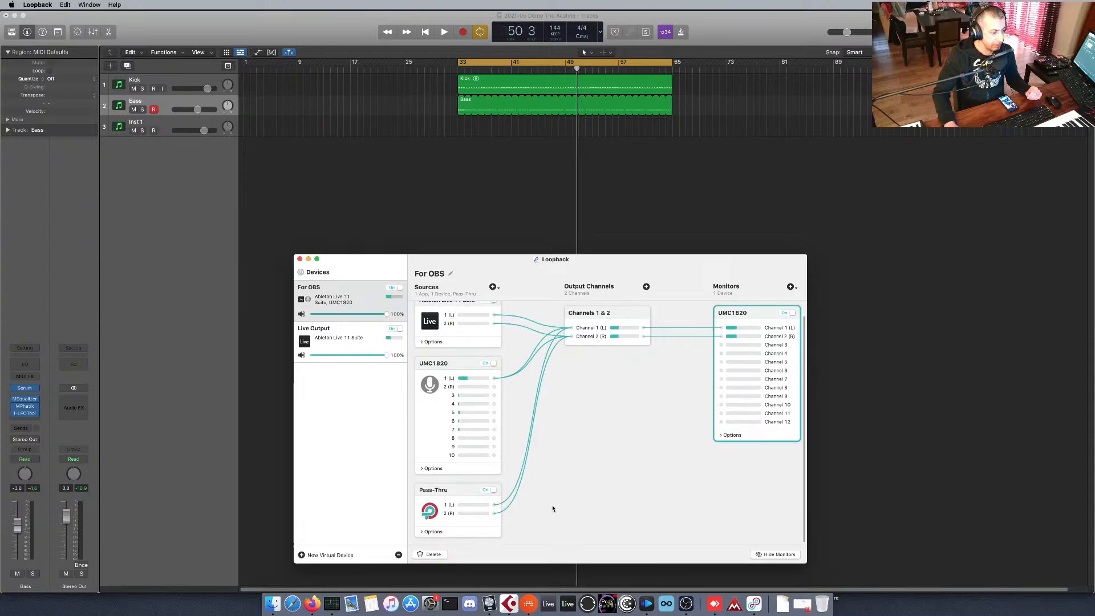
pyautogui.click(423, 532)
pyautogui.scroll(-1, 459, 409)
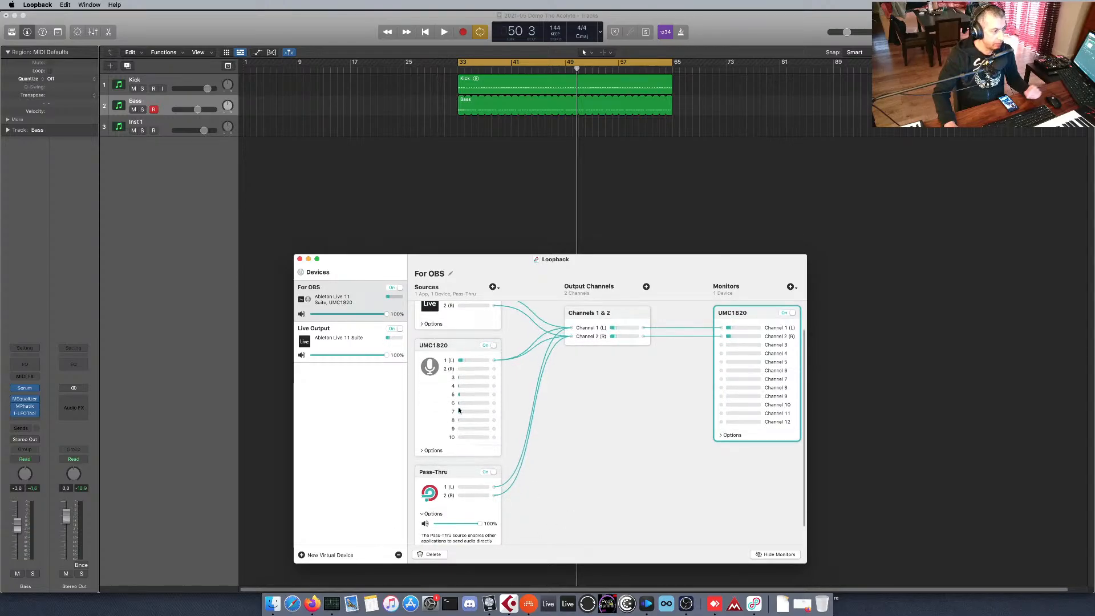
pyautogui.click(412, 180)
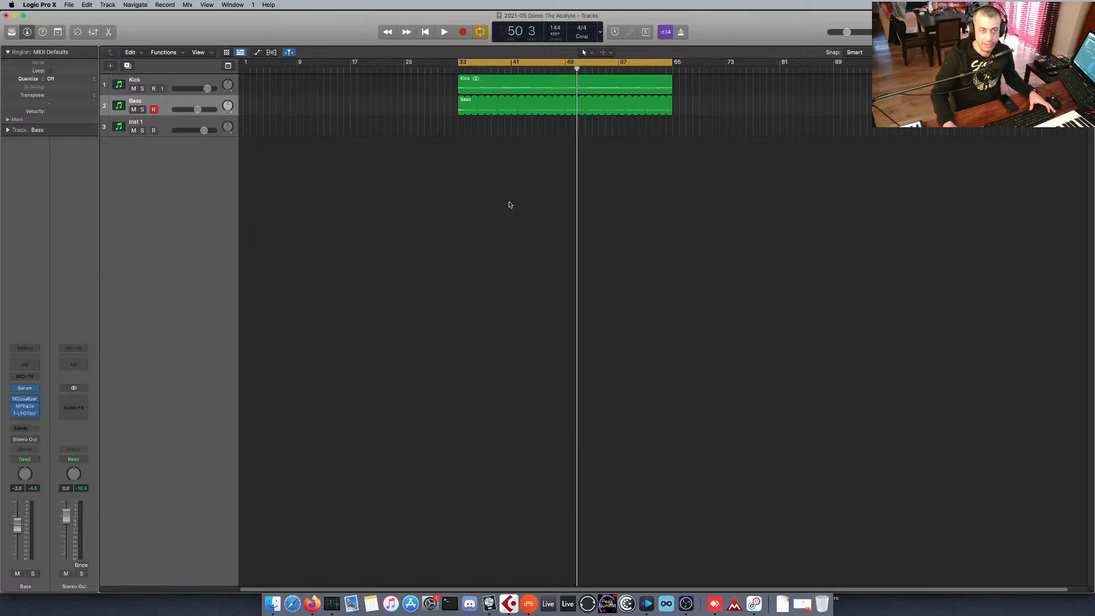
# Play the looped kick and bass regions to listen to them, and stop playback.
pyautogui.press('space')
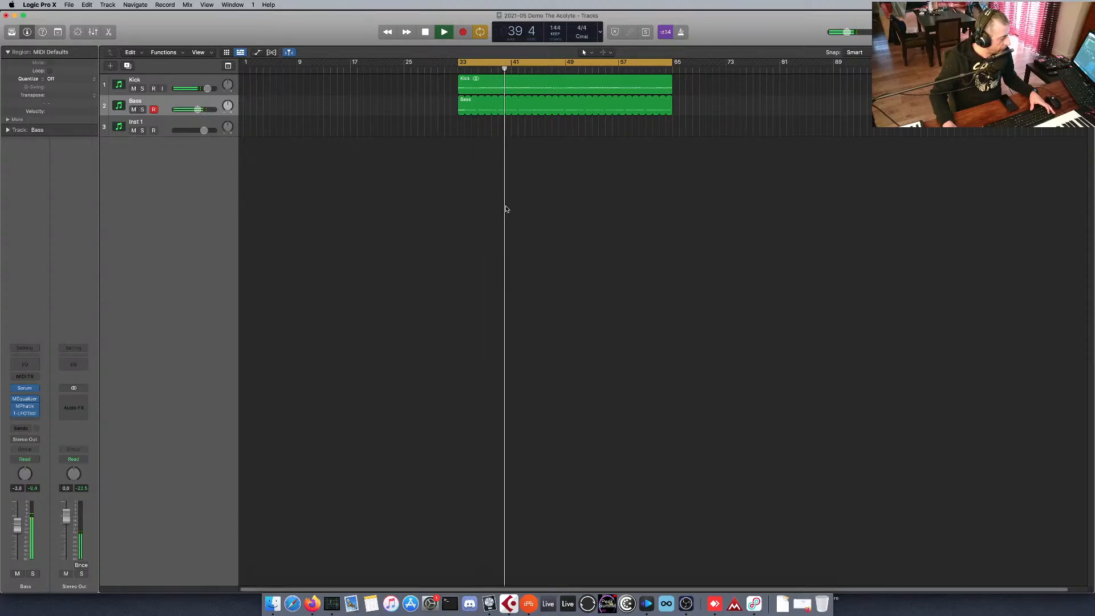
pyautogui.press('space')
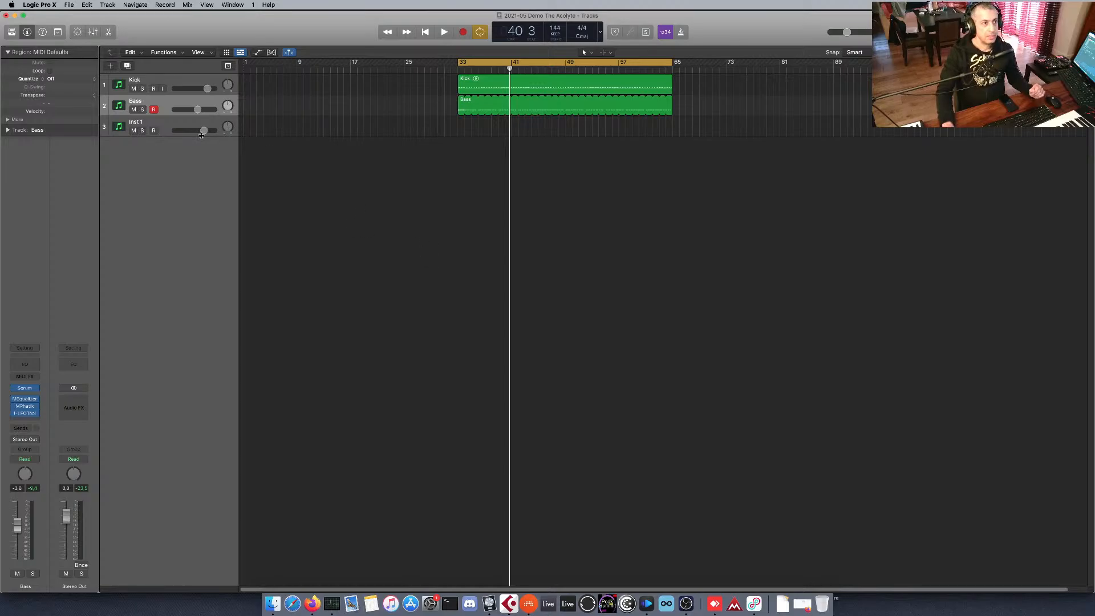
# Select the Inst 1 track, view its Virus TI instrument, and close the plug-in window.
pyautogui.click(194, 83)
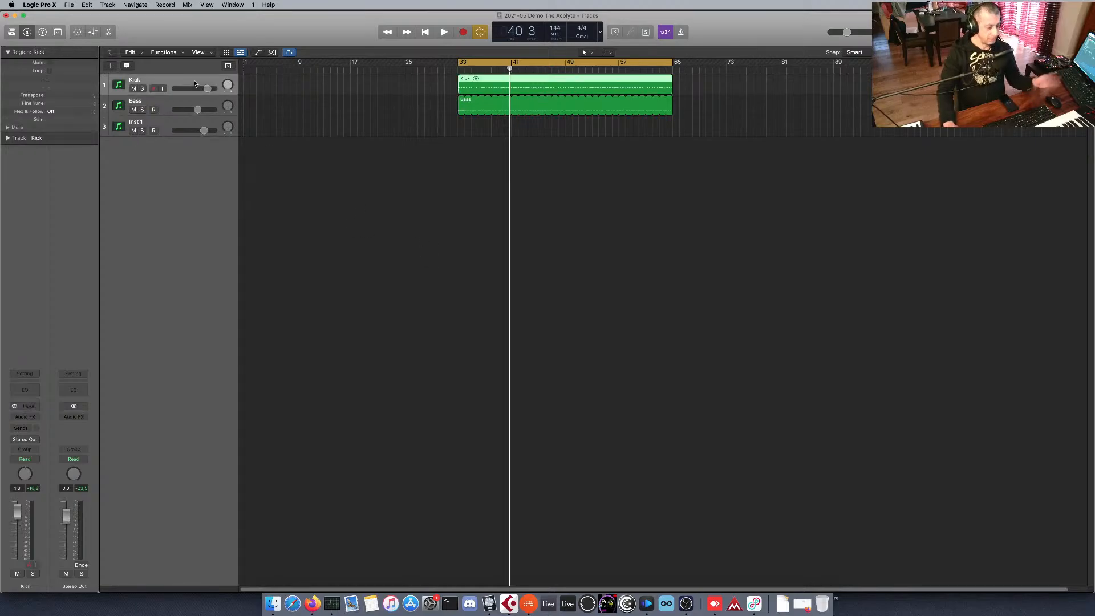
pyautogui.press('Down')
pyautogui.press('Down')
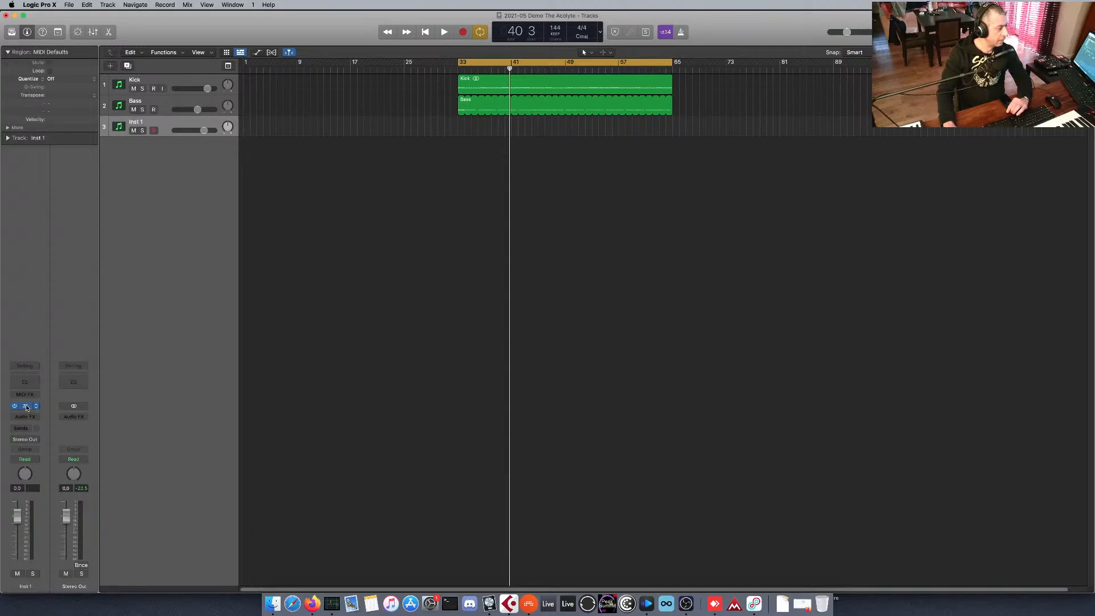
pyautogui.press('v')
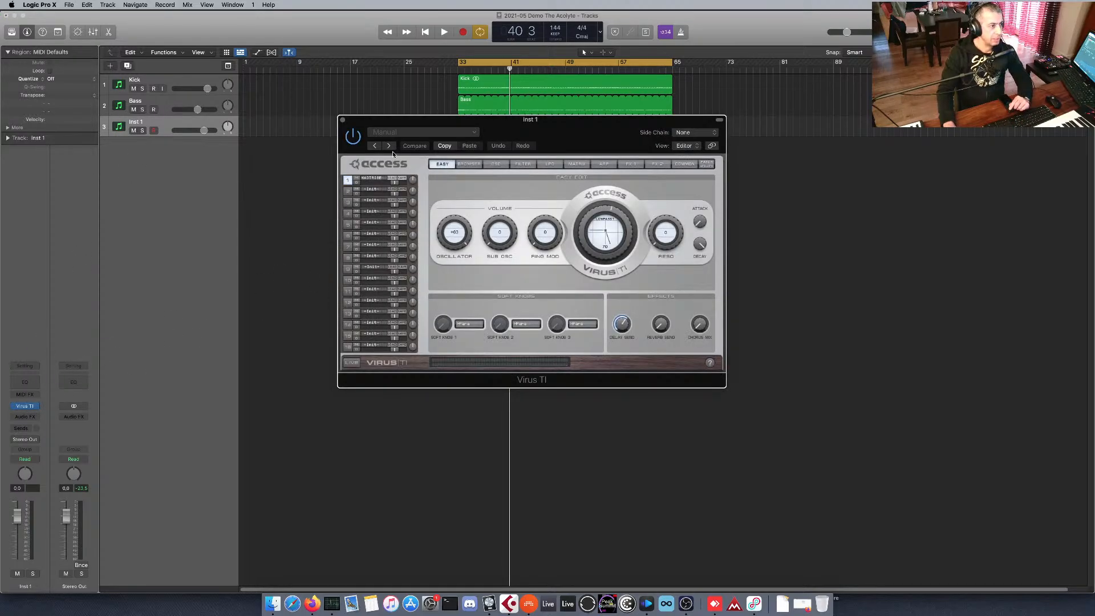
pyautogui.click(343, 120)
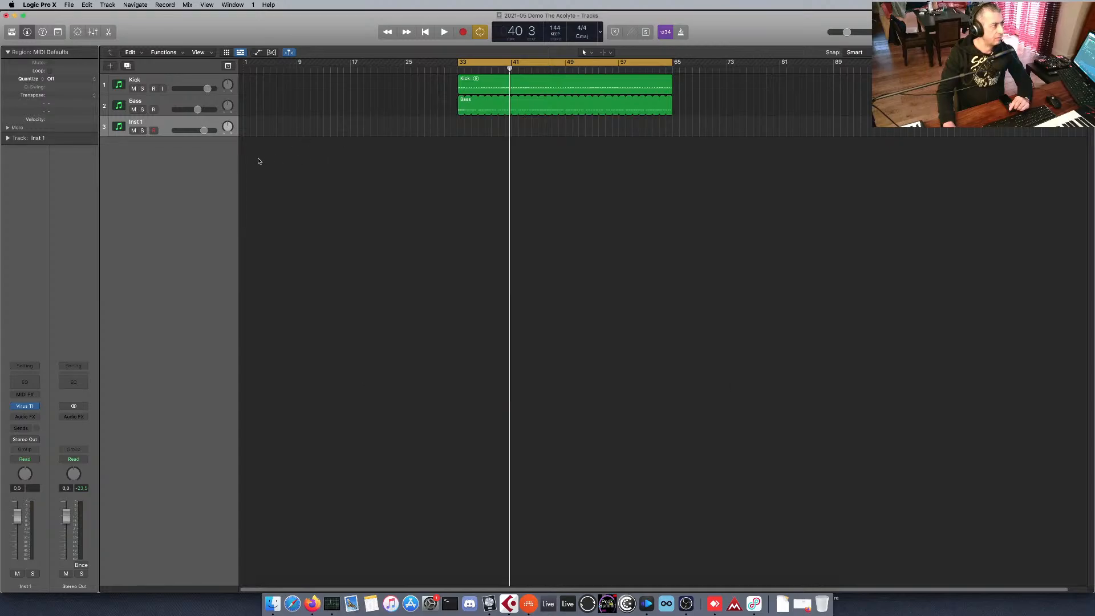
# Add a software instrument track with a stereo External Instrument and set its MIDI destination to Gestionnaire IAC Bus 1.
pyautogui.rightClick(209, 159)
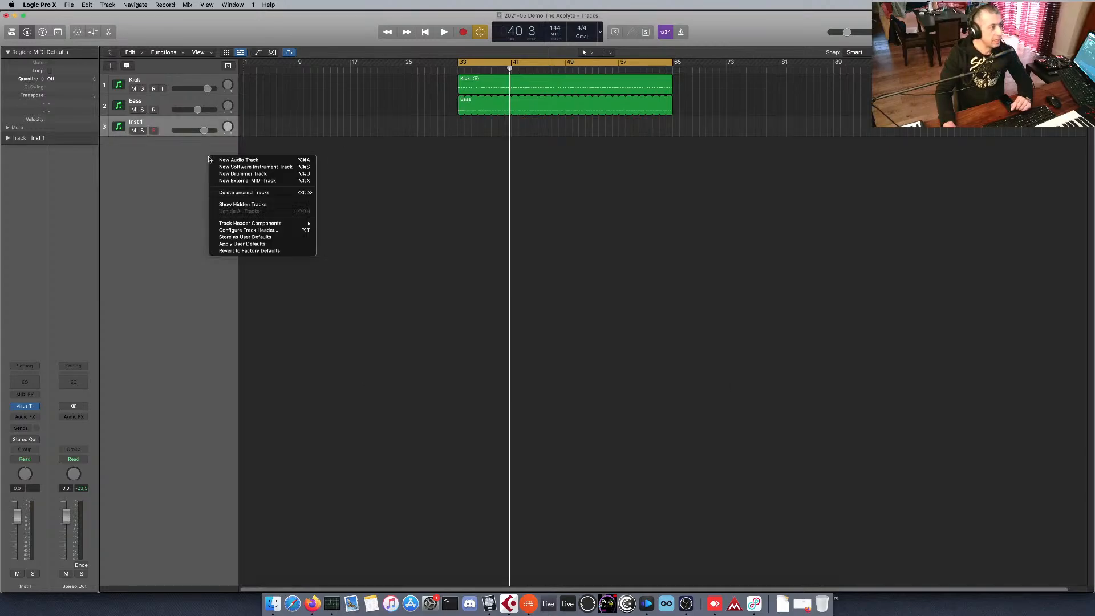
pyautogui.click(278, 168)
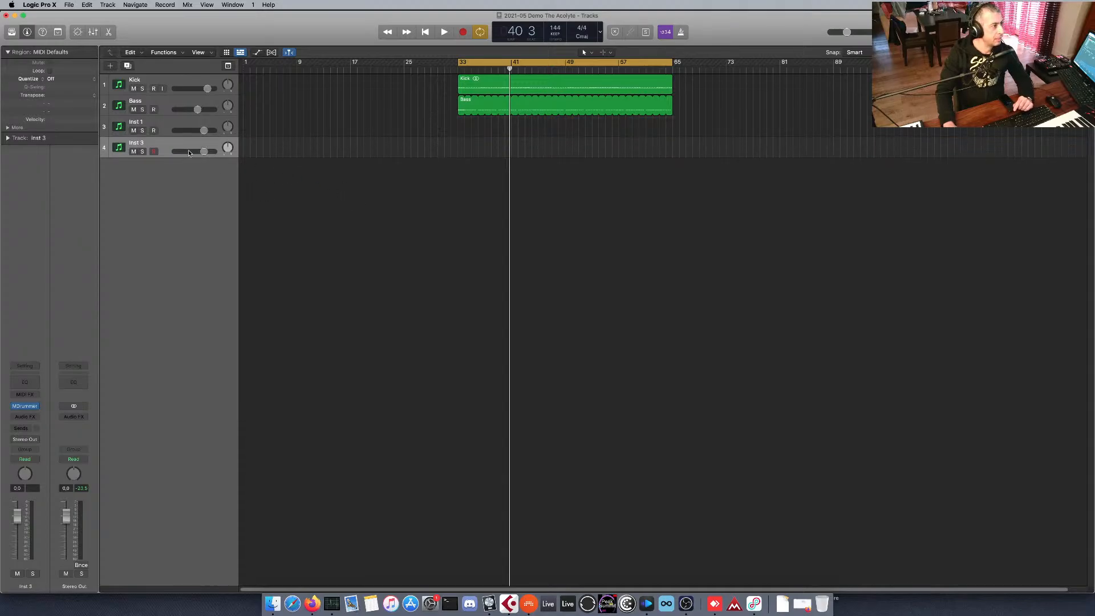
pyautogui.click(36, 408)
pyautogui.moveTo(75, 534)
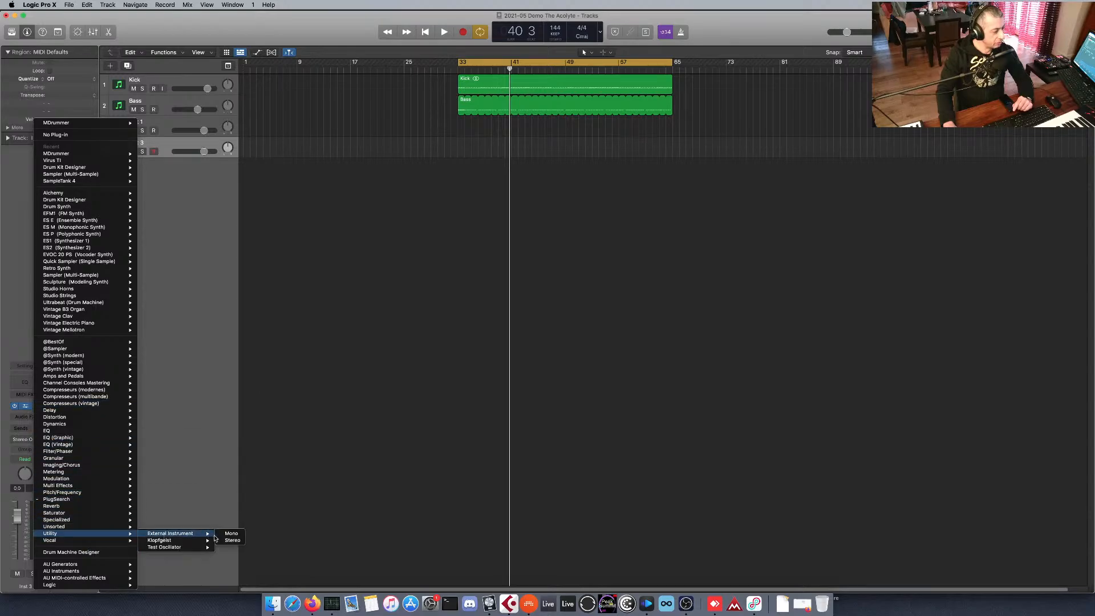
pyautogui.click(231, 540)
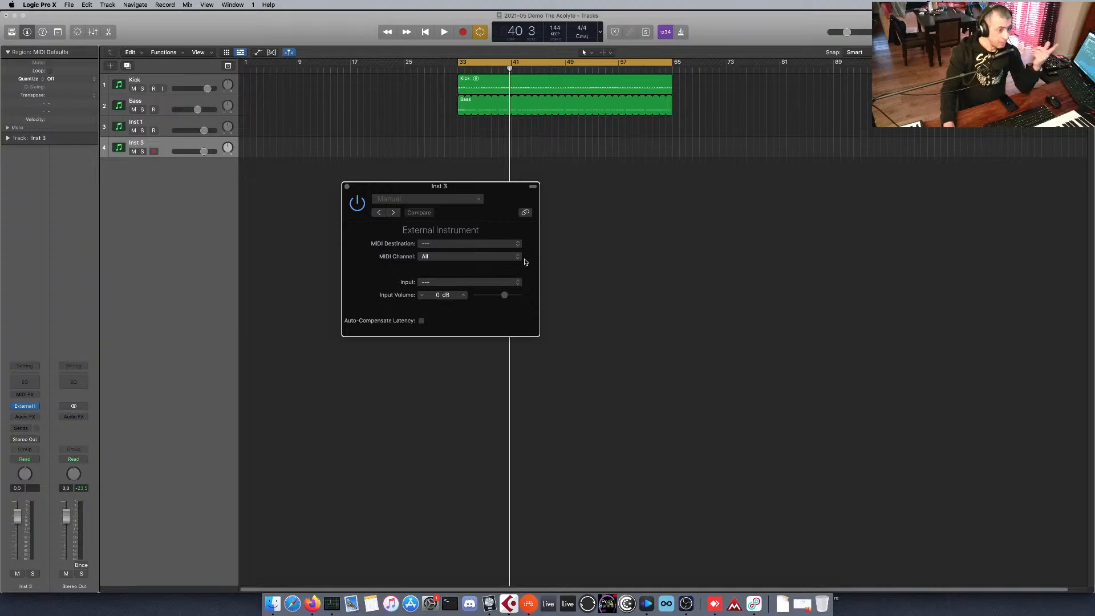
pyautogui.click(512, 245)
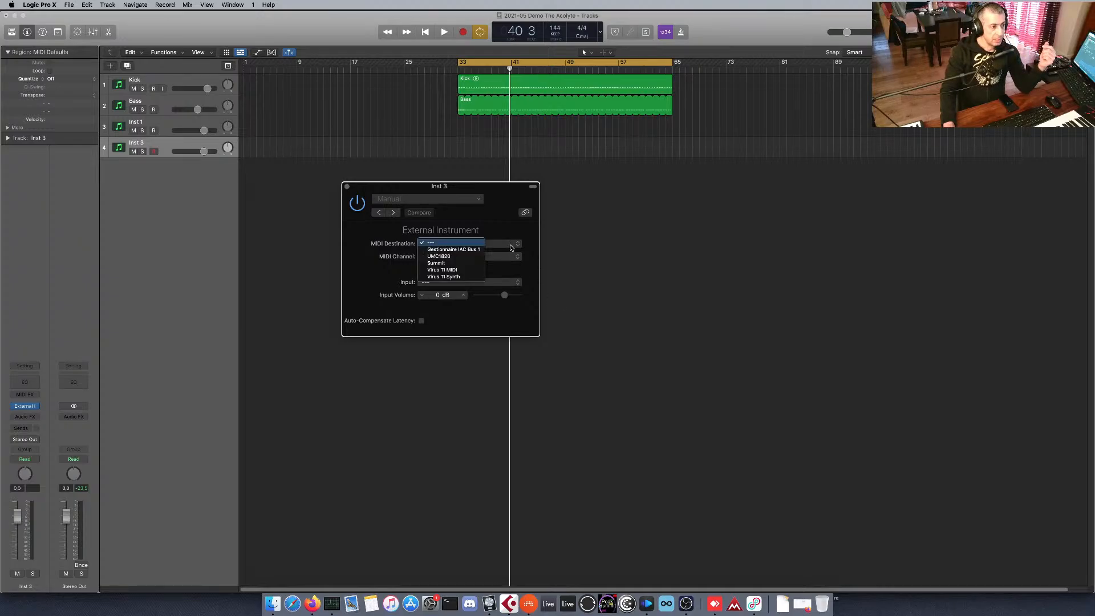
pyautogui.click(480, 249)
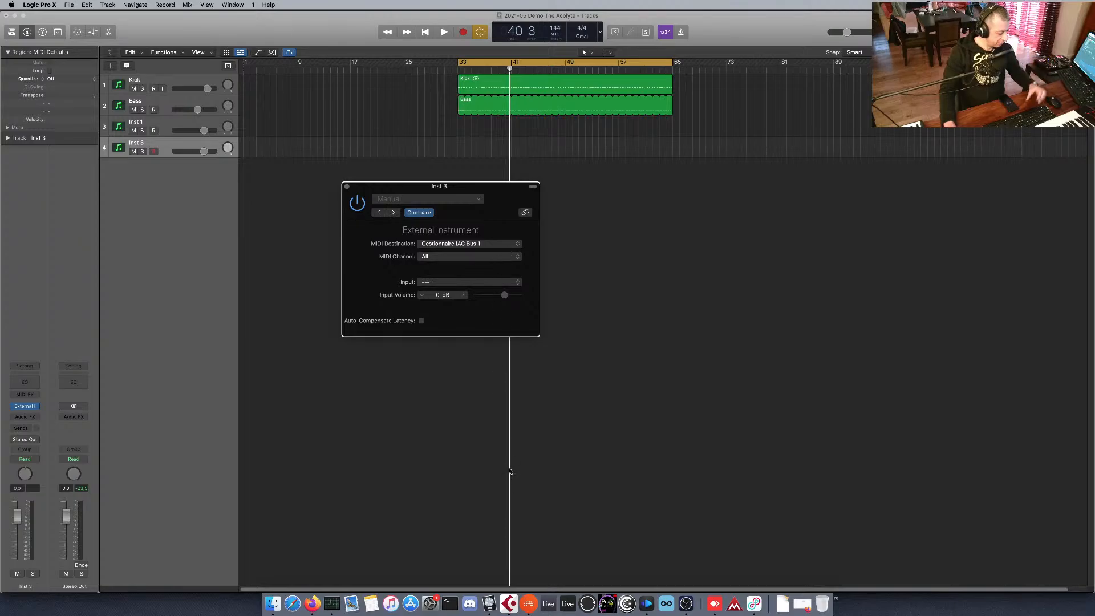
# Switch to Audio MIDI Setup, inspect the Gestionnaire IAC device's properties and ports in the MIDI Studio, and close both windows.
pyautogui.press('super+space')
pyautogui.write('audio')
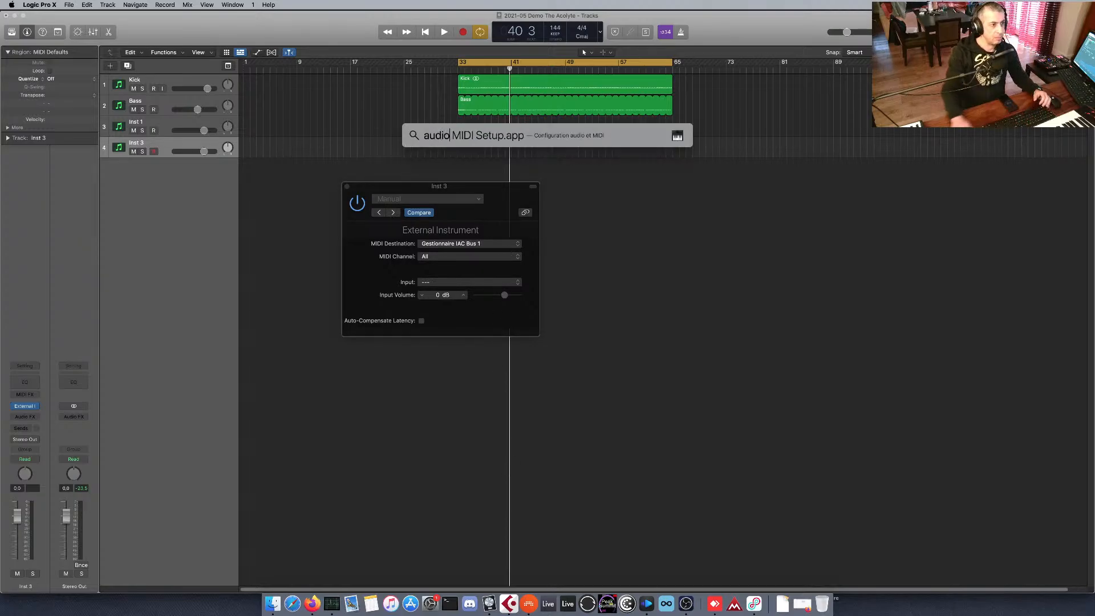
pyautogui.press('Return')
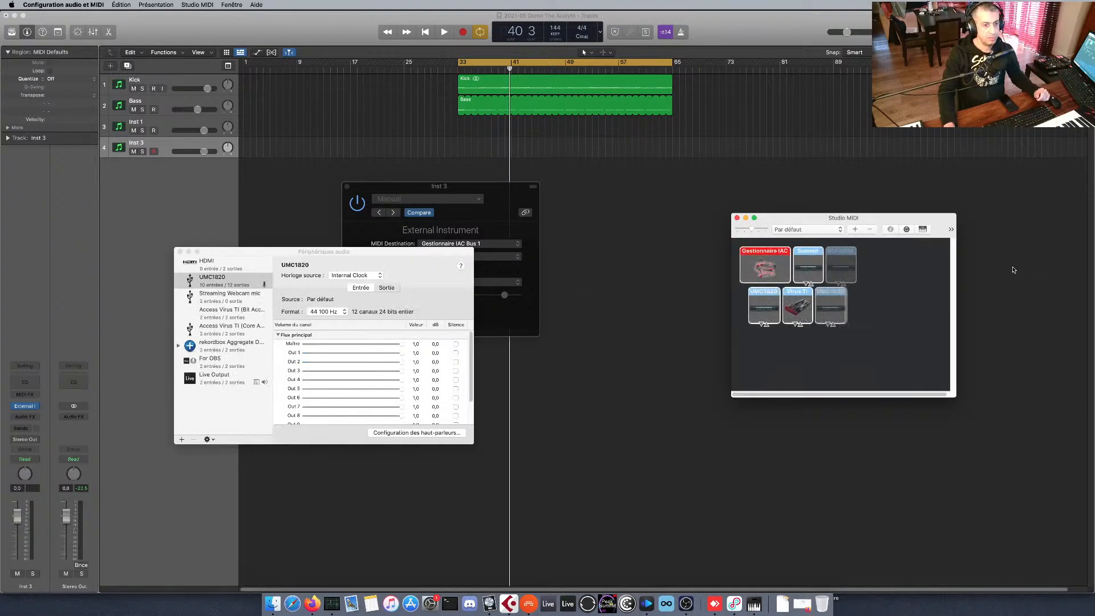
pyautogui.moveTo(787, 214); pyautogui.dragTo(559, 256)
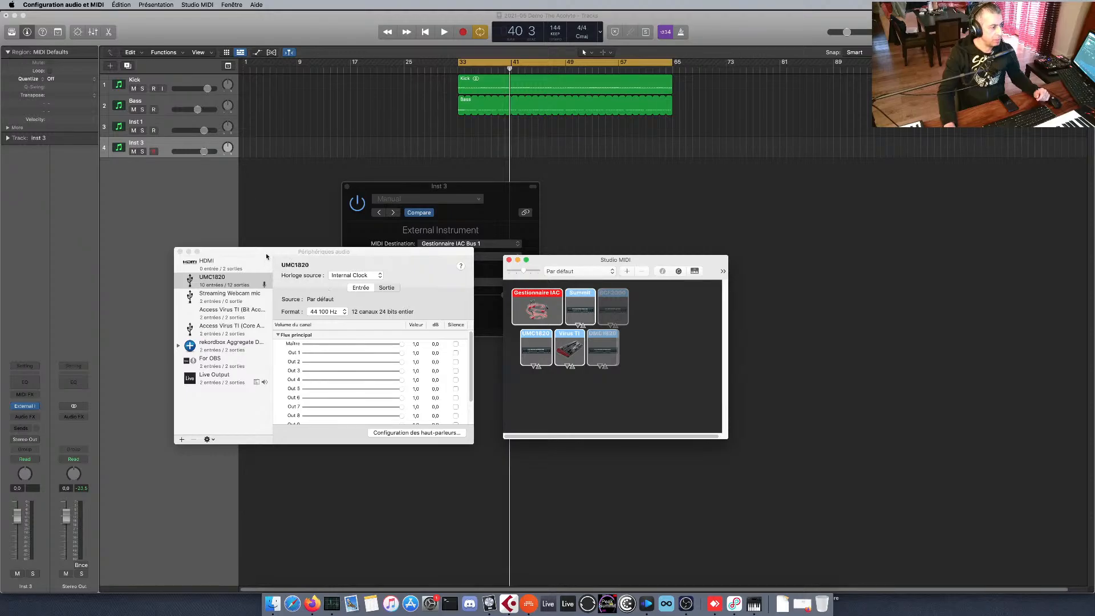
pyautogui.click(198, 5)
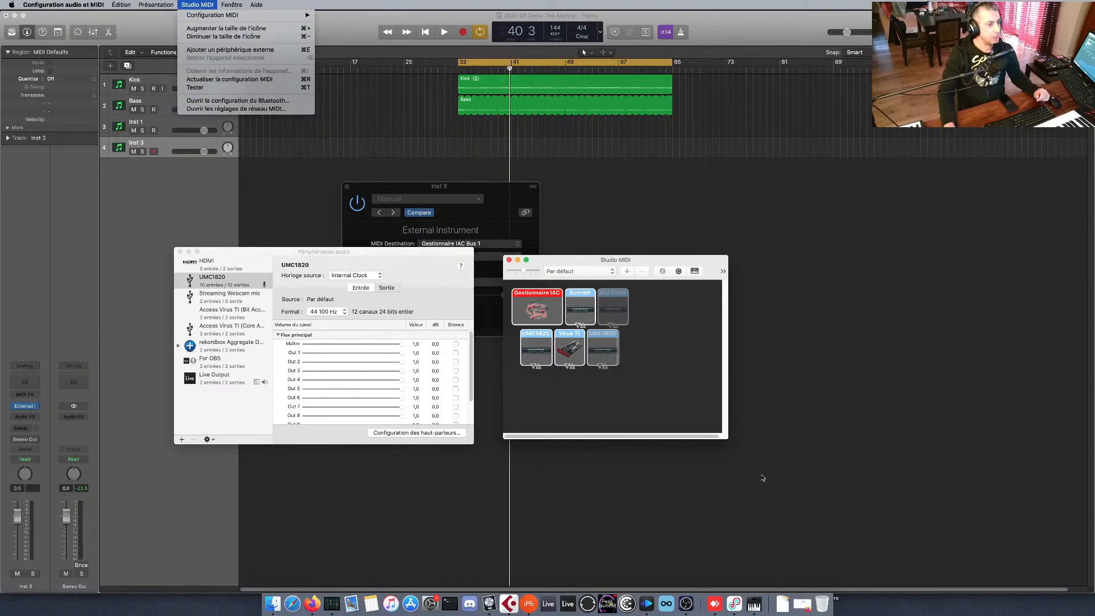
pyautogui.click(685, 348)
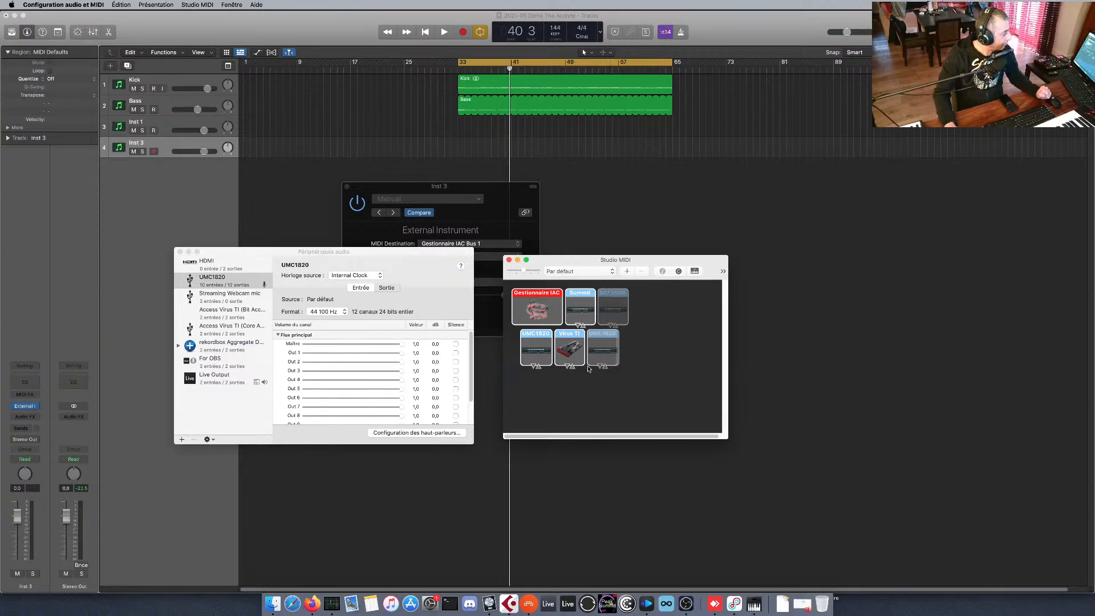
pyautogui.doubleClick(533, 307)
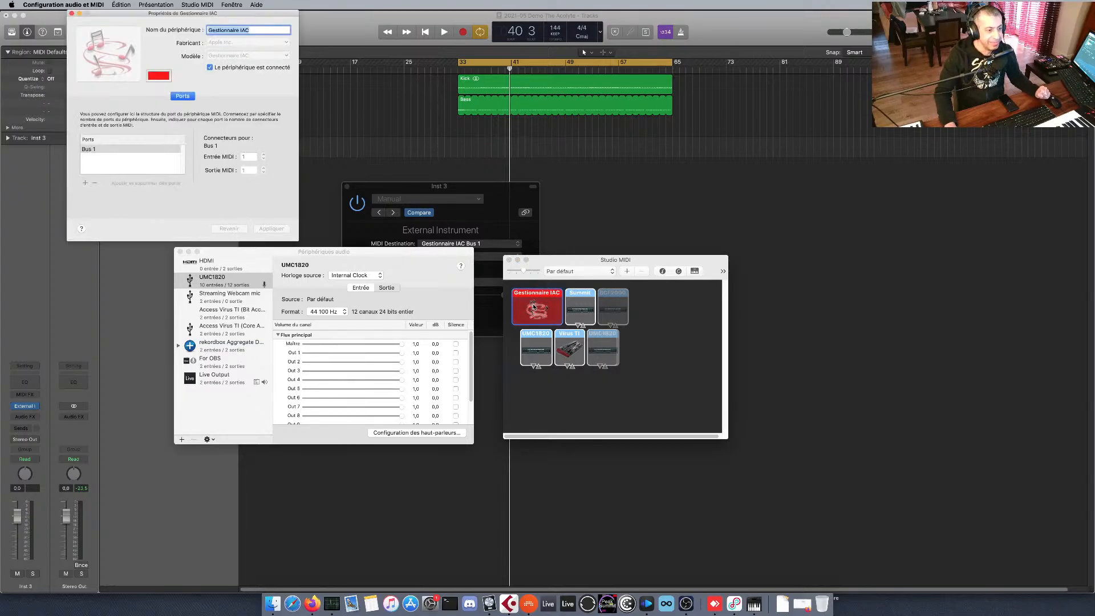
pyautogui.moveTo(119, 16); pyautogui.dragTo(782, 231)
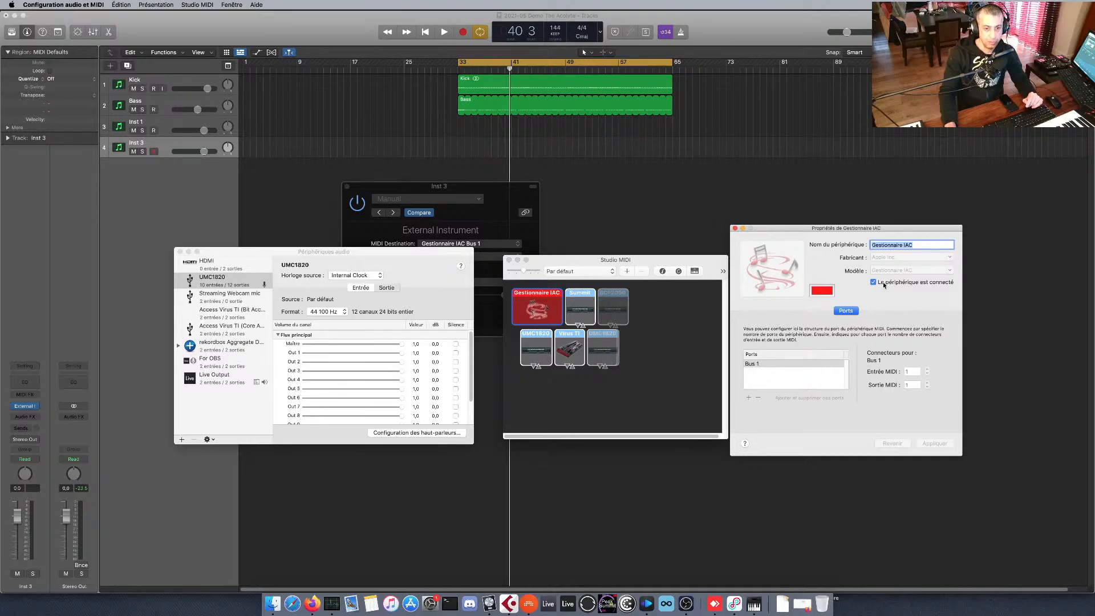
pyautogui.click(735, 228)
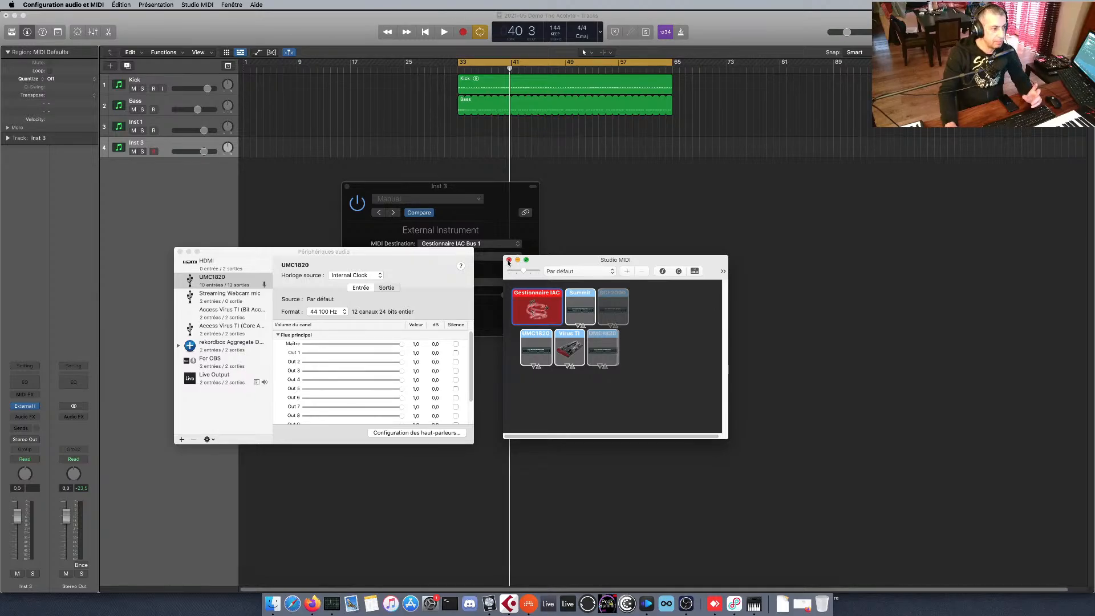
pyautogui.click(508, 262)
# Switch to Firefox, search the web for loopMIDI, open its page, and view the Windows download prompt before cancelling it.
pyautogui.click(312, 604)
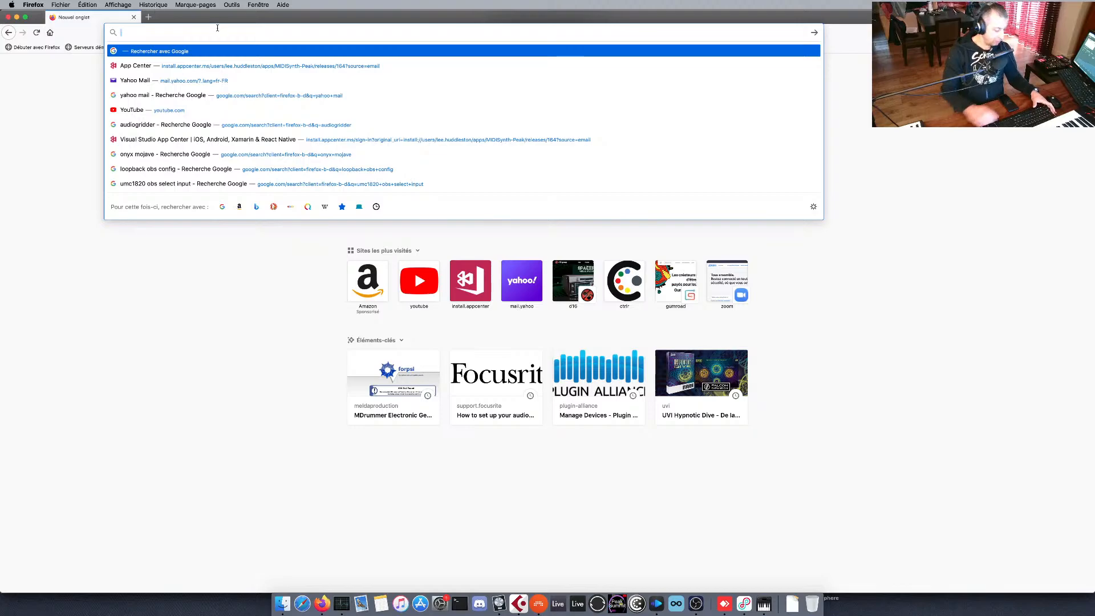
pyautogui.write('loopm')
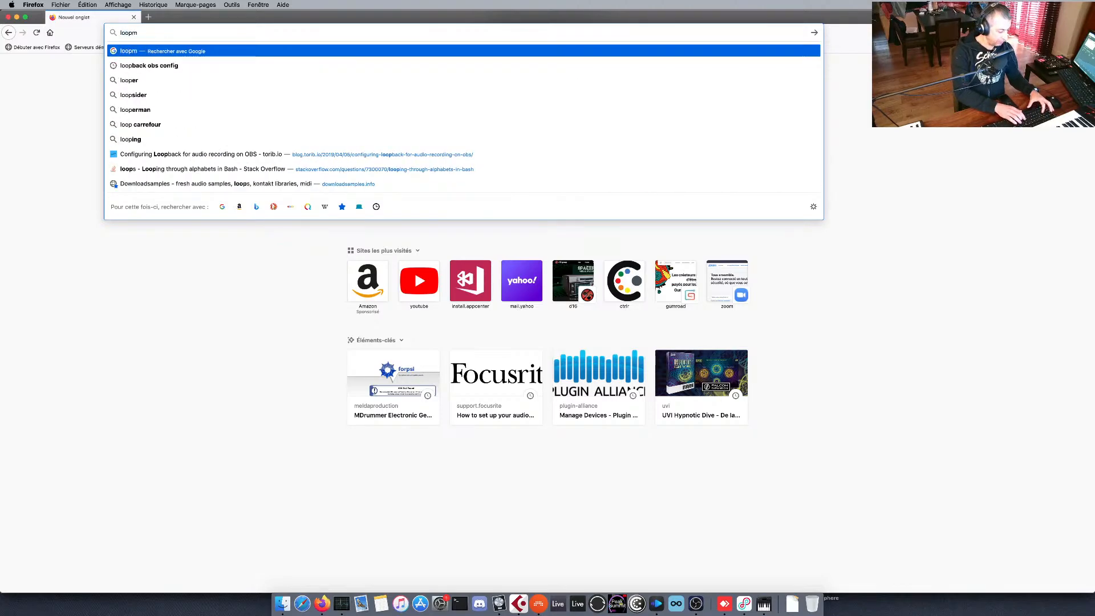
pyautogui.write('idi eric')
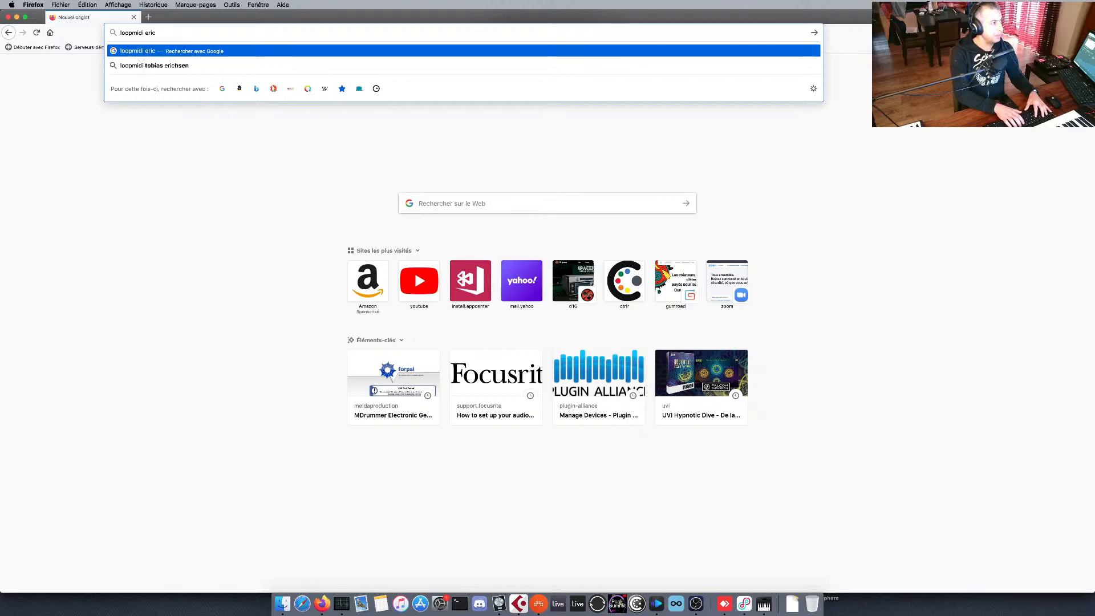
pyautogui.press('Down')
pyautogui.press('Return')
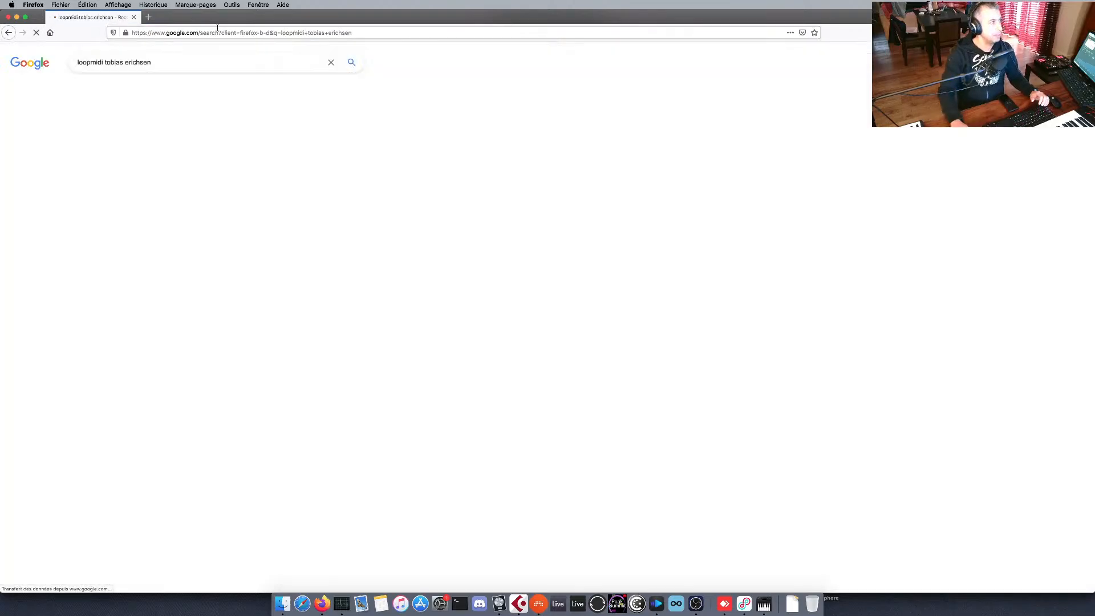
pyautogui.click(113, 137)
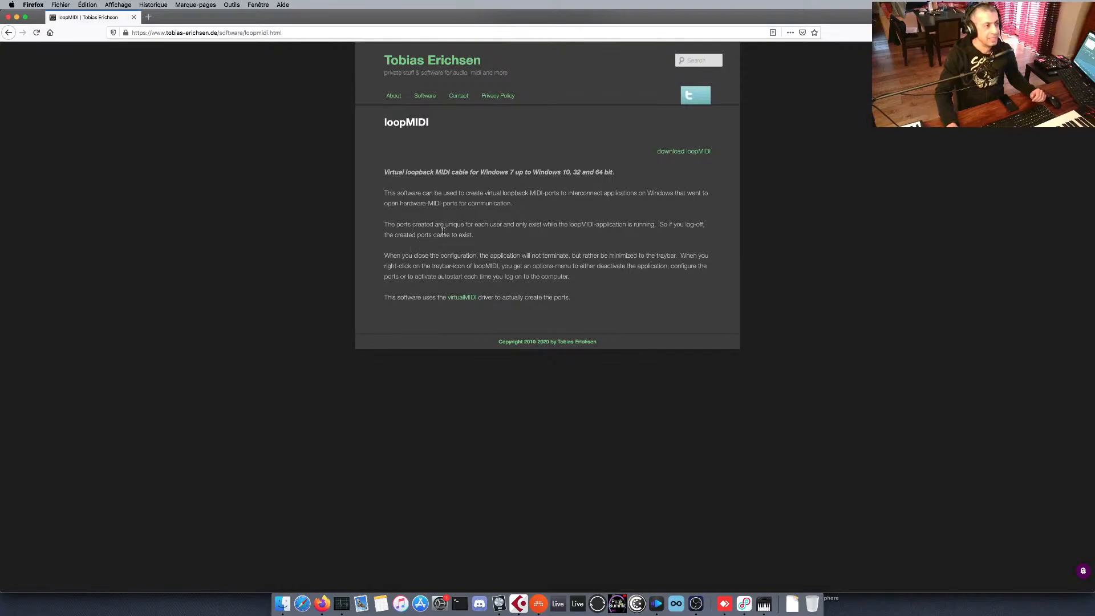
pyautogui.click(670, 153)
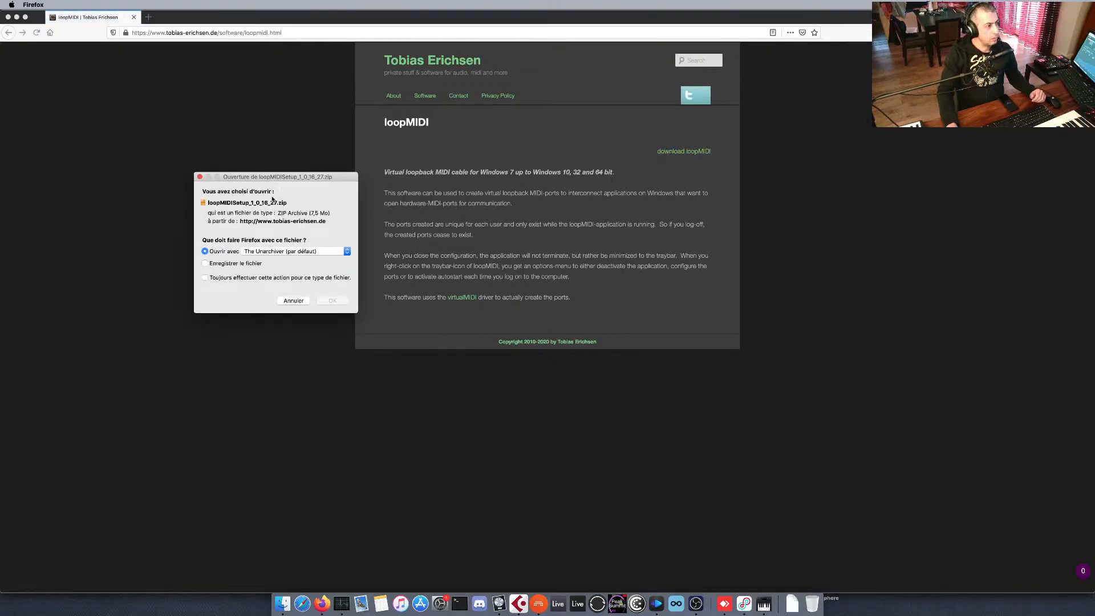
pyautogui.click(294, 301)
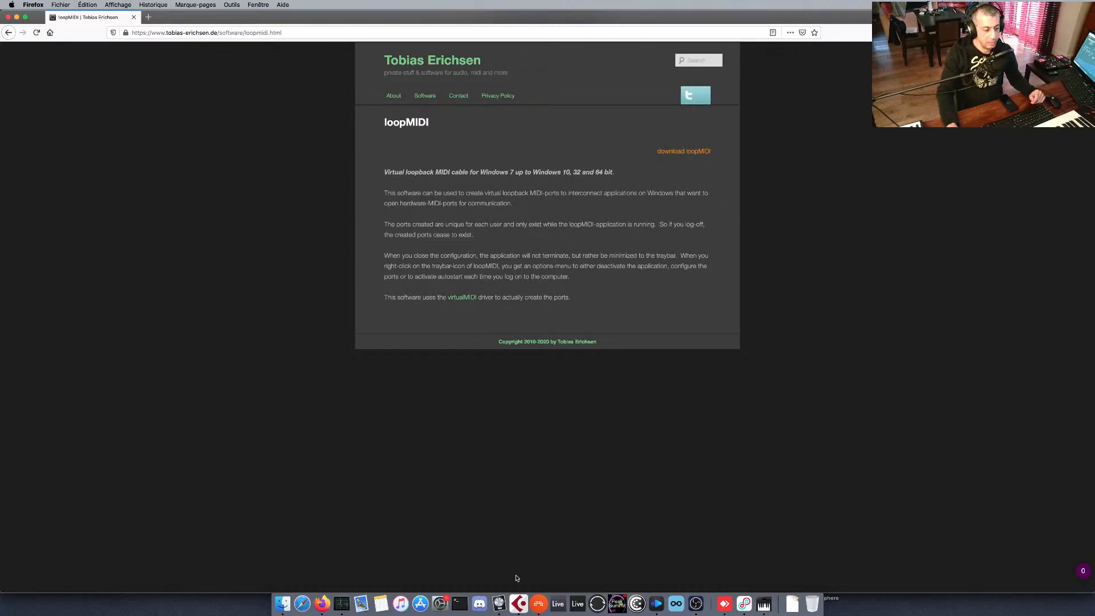
# Switch back to Logic Pro X and close the External Instrument window of the Inst 3 track.
pyautogui.click(495, 608)
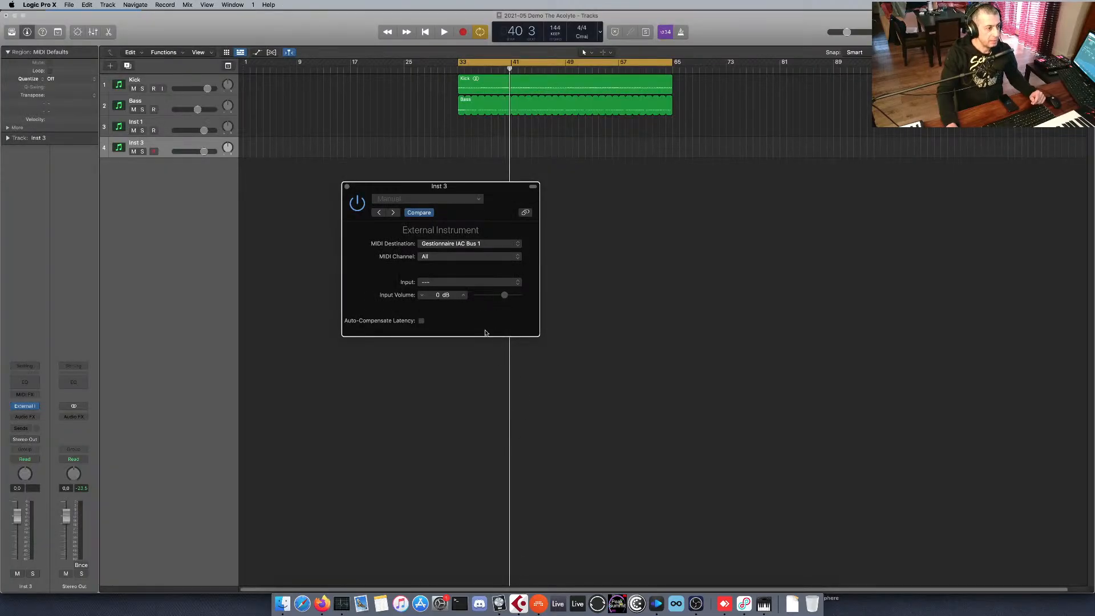
pyautogui.moveTo(486, 190); pyautogui.dragTo(615, 210)
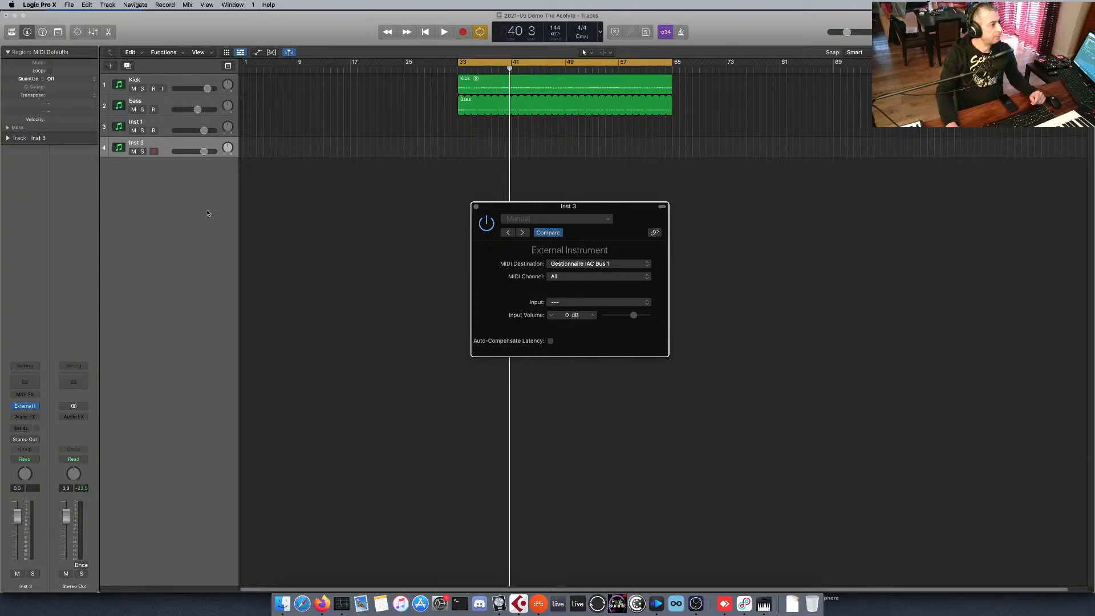
pyautogui.click(178, 165)
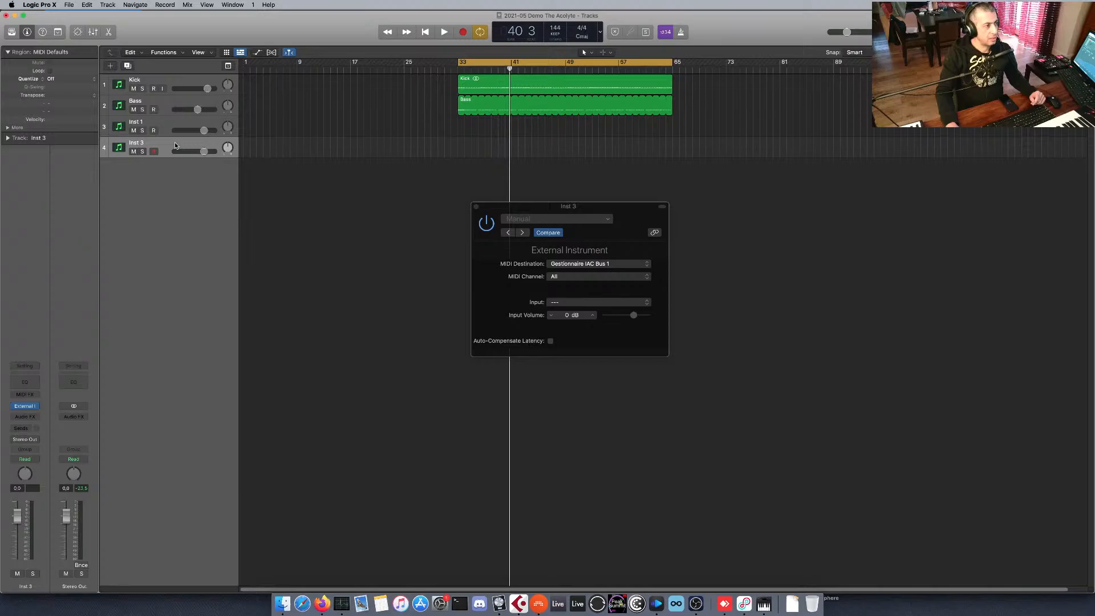
pyautogui.click(476, 206)
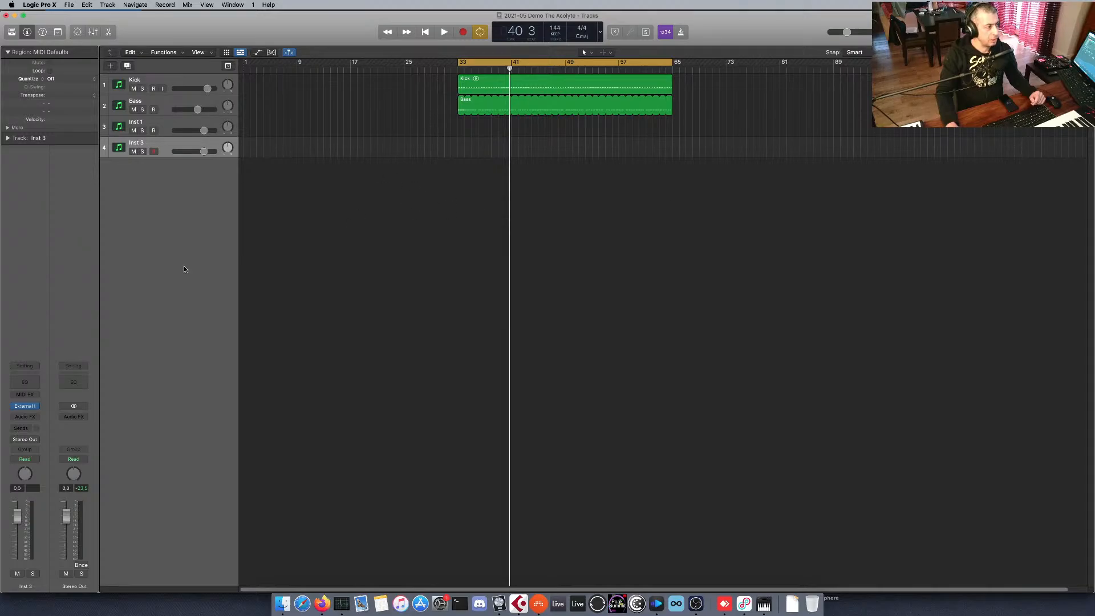
# Insert the Altar of Wisdom TheAcolyte-MFX MIDI effect on the Inst 3 track and move its window below the tracks.
pyautogui.click(36, 397)
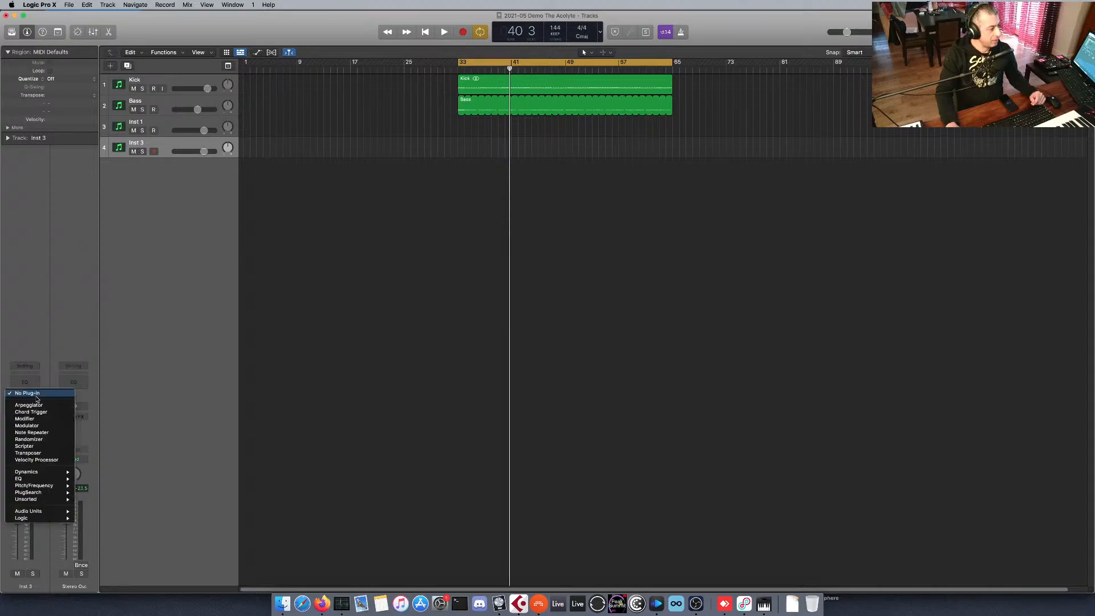
pyautogui.moveTo(46, 510)
pyautogui.moveTo(91, 512)
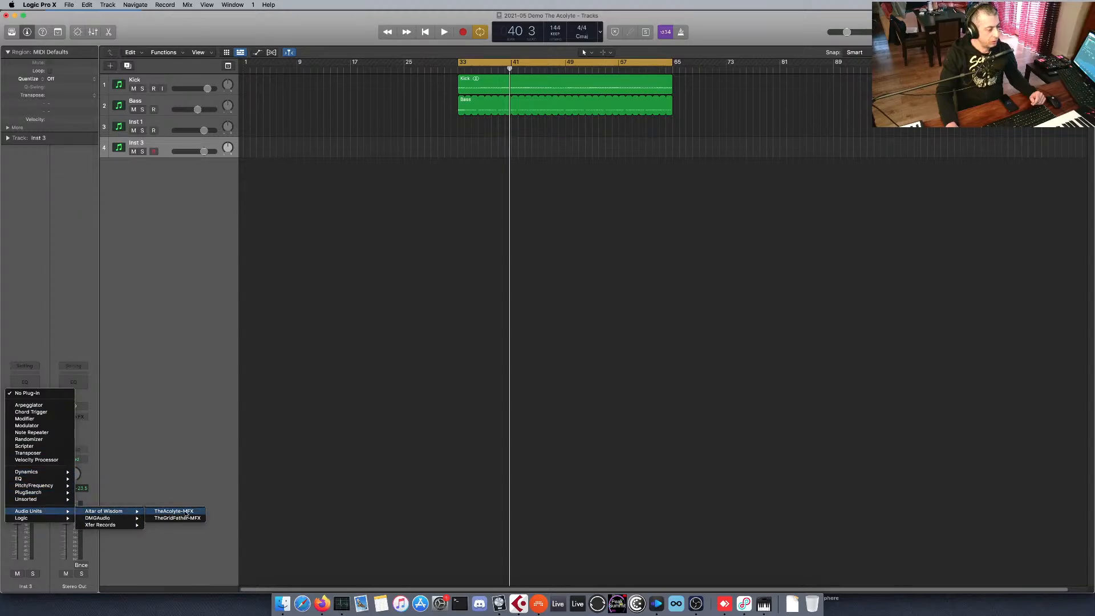
pyautogui.click(184, 514)
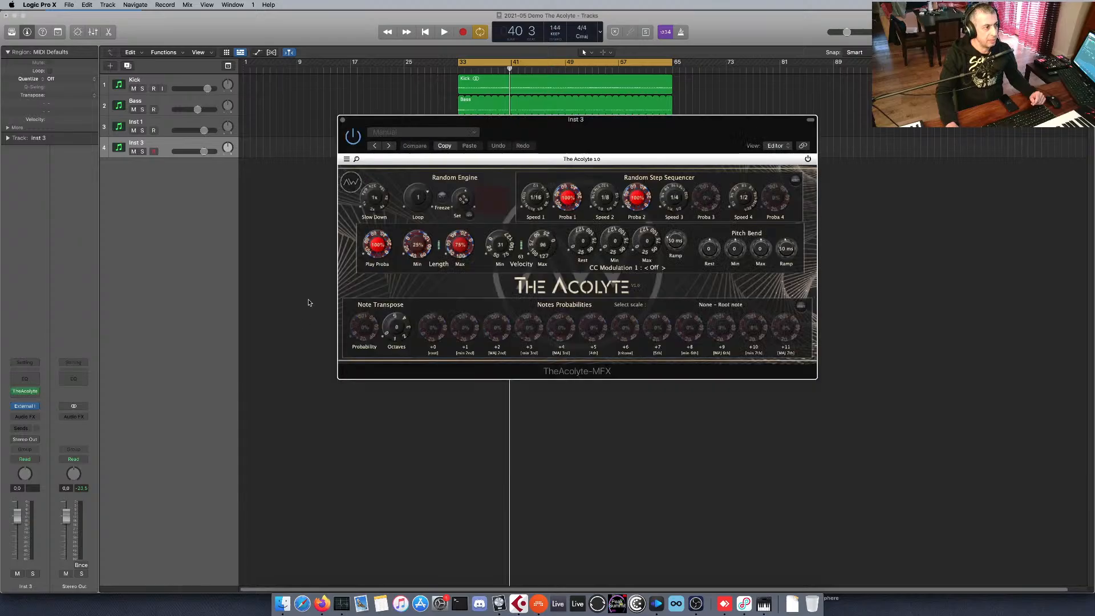
pyautogui.moveTo(512, 121); pyautogui.dragTo(513, 172)
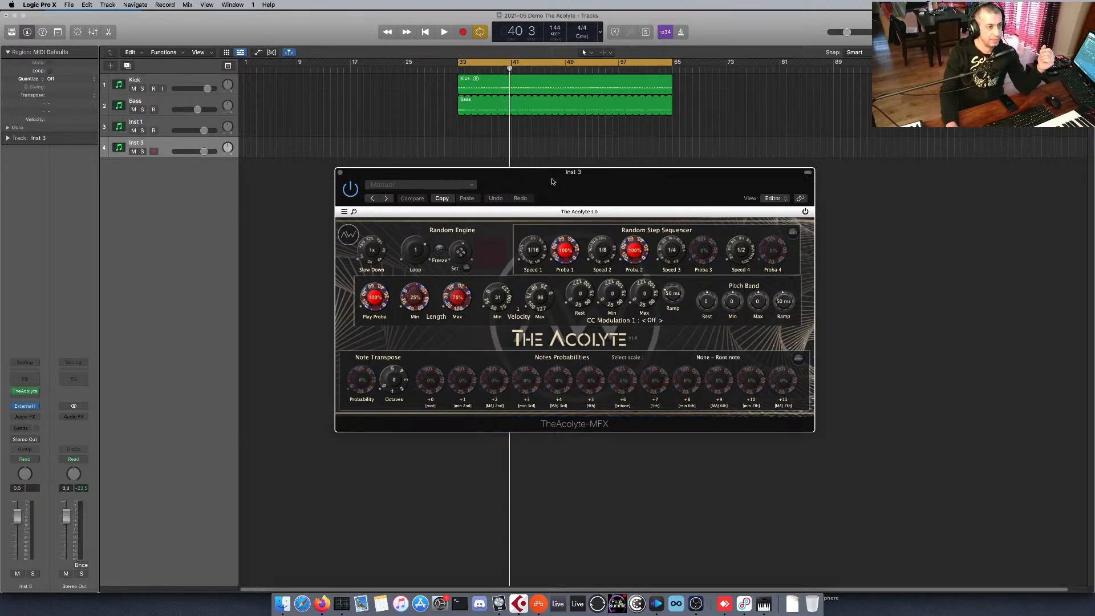
pyautogui.moveTo(552, 173); pyautogui.dragTo(545, 181)
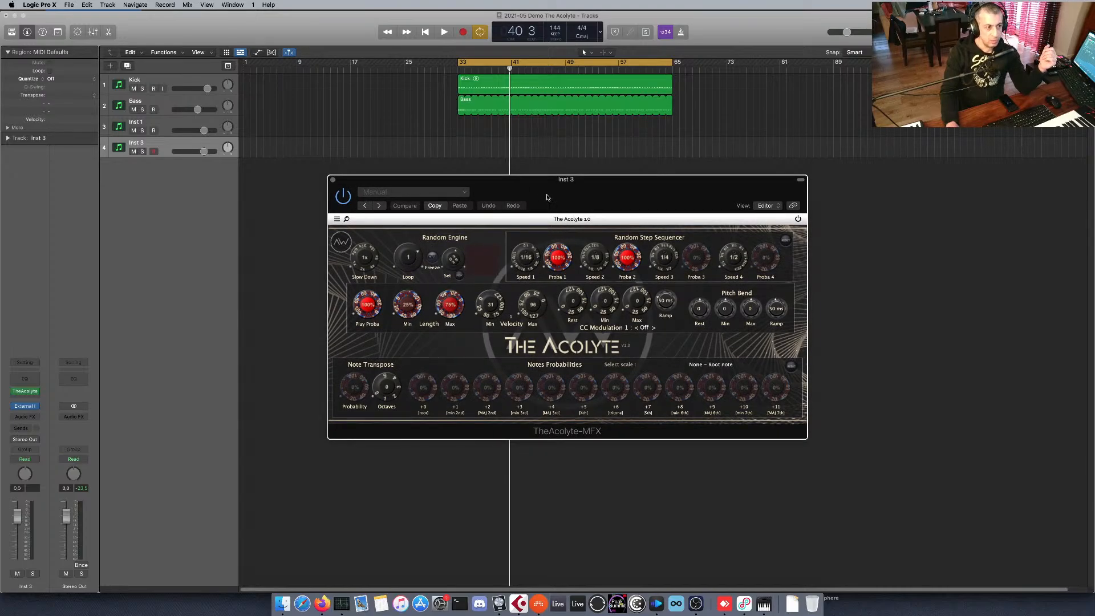
pyautogui.moveTo(527, 186); pyautogui.dragTo(521, 186)
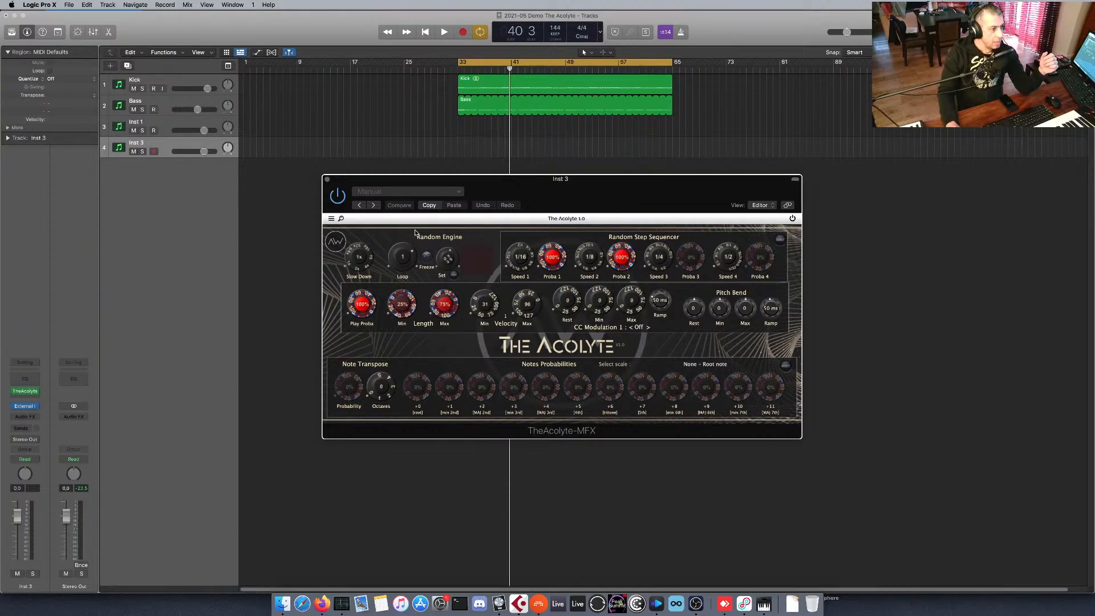
pyautogui.moveTo(596, 190); pyautogui.dragTo(587, 205)
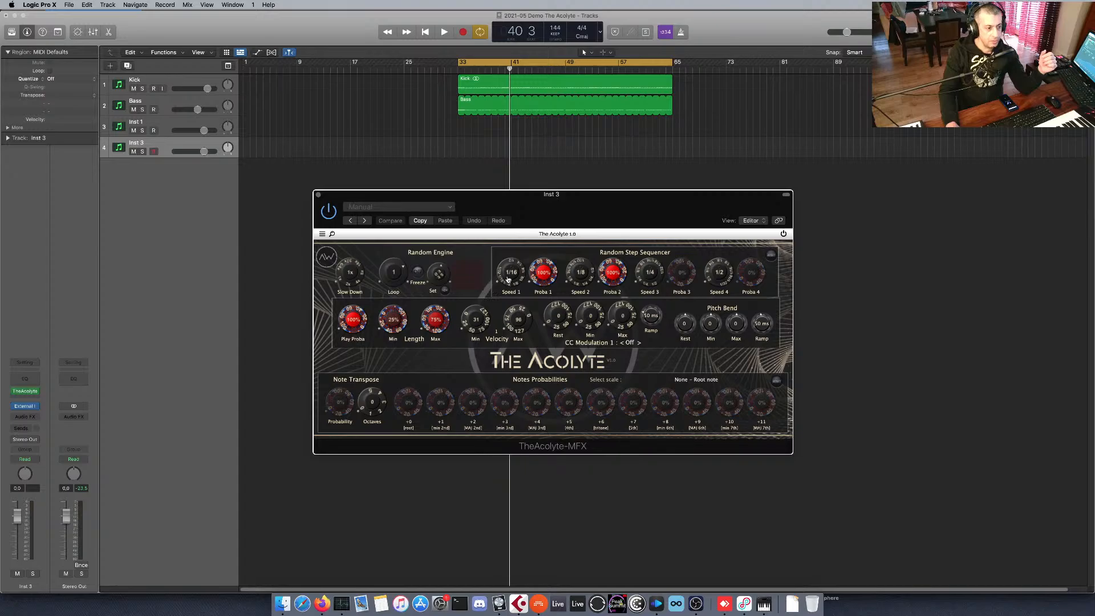
# Try Random Step Sequencer speeds of 1/32, 1/16, 1/2 and 1/8 with different probabilities, and reset the section to its defaults.
pyautogui.moveTo(506, 279); pyautogui.dragTo(507, 284)
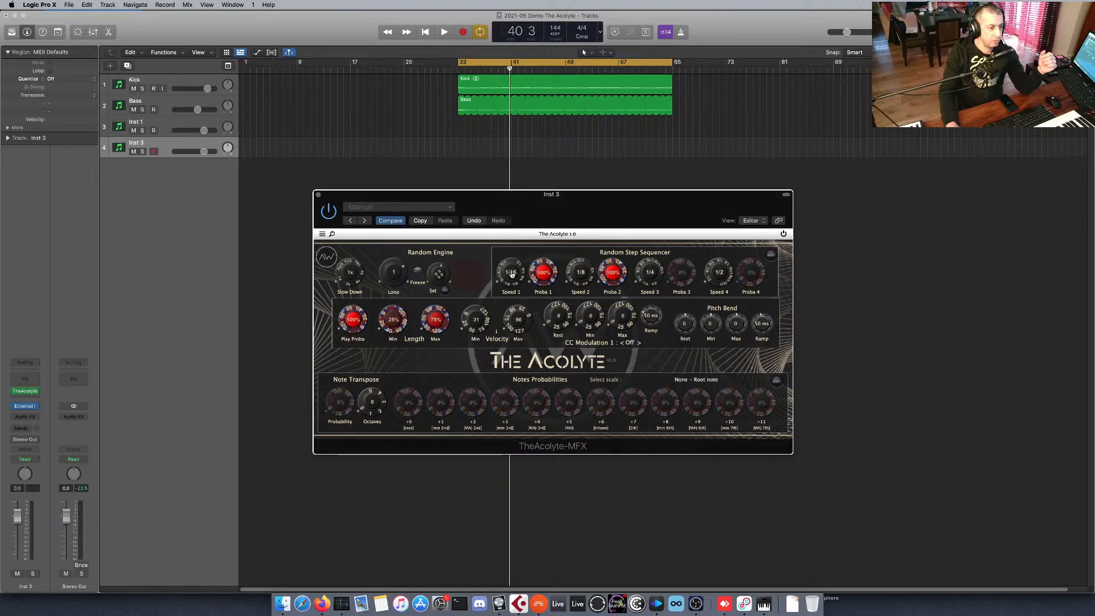
pyautogui.moveTo(581, 270); pyautogui.dragTo(651, 258)
pyautogui.moveTo(716, 265); pyautogui.dragTo(717, 285)
pyautogui.moveTo(554, 277); pyautogui.dragTo(551, 285)
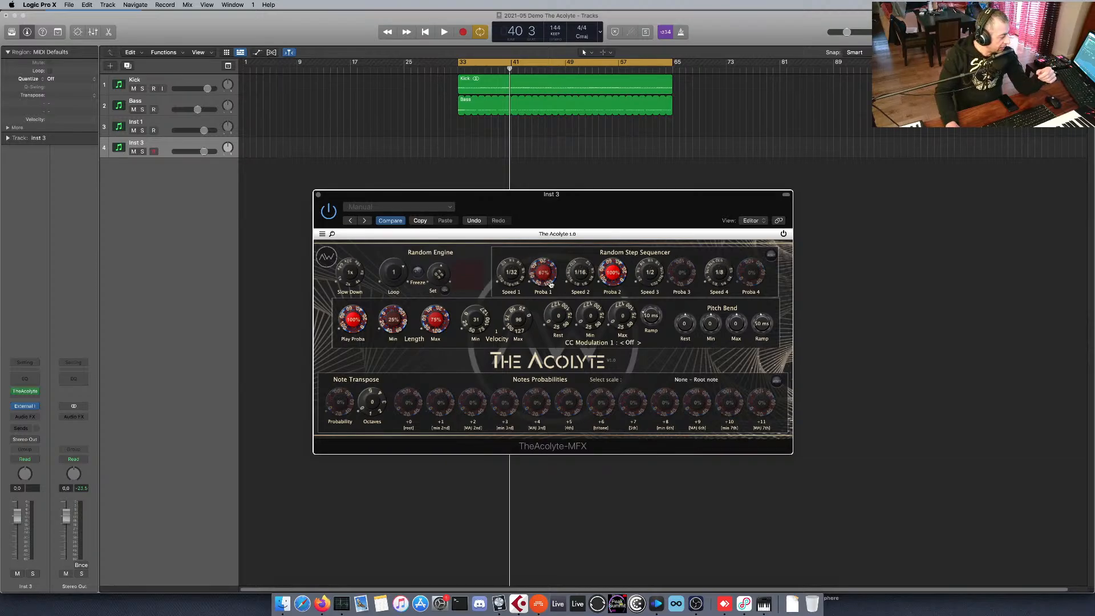
pyautogui.moveTo(551, 283); pyautogui.dragTo(552, 288)
pyautogui.moveTo(610, 268); pyautogui.dragTo(611, 281)
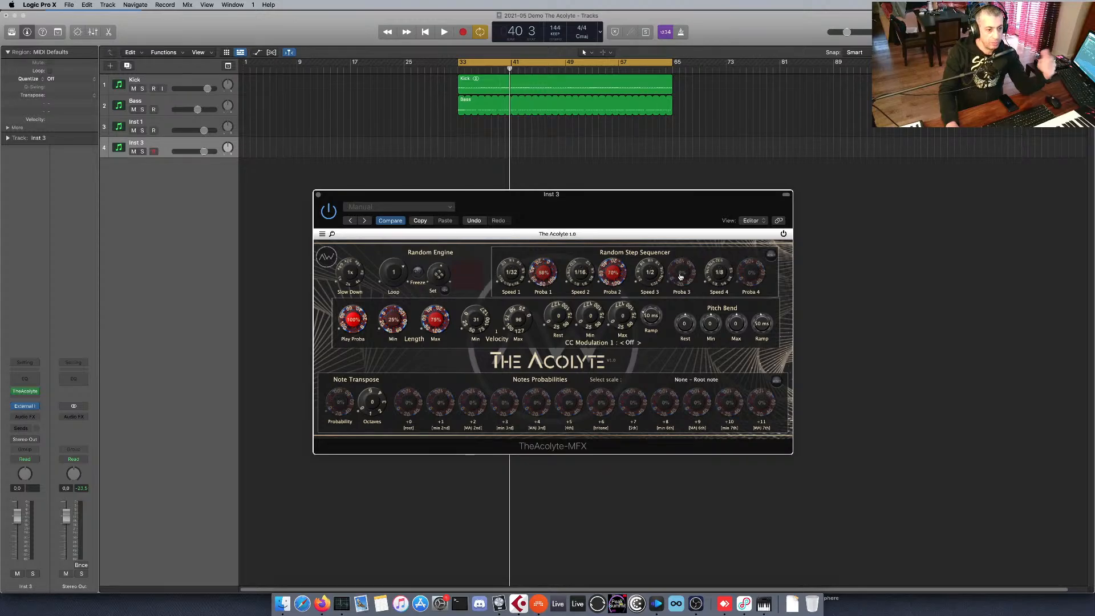
pyautogui.moveTo(683, 280); pyautogui.dragTo(686, 266)
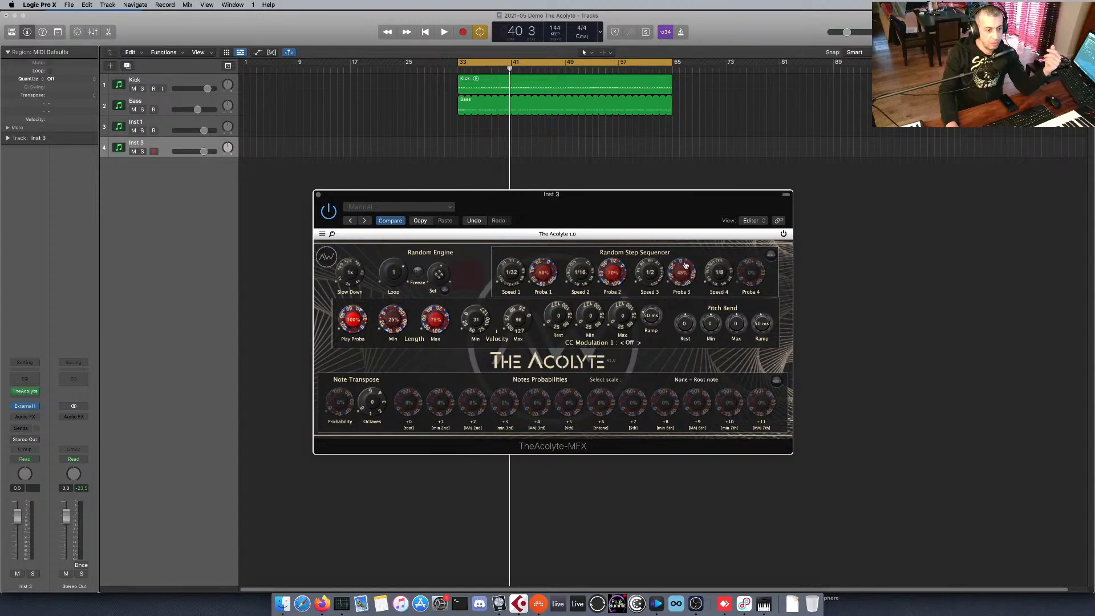
pyautogui.click(771, 257)
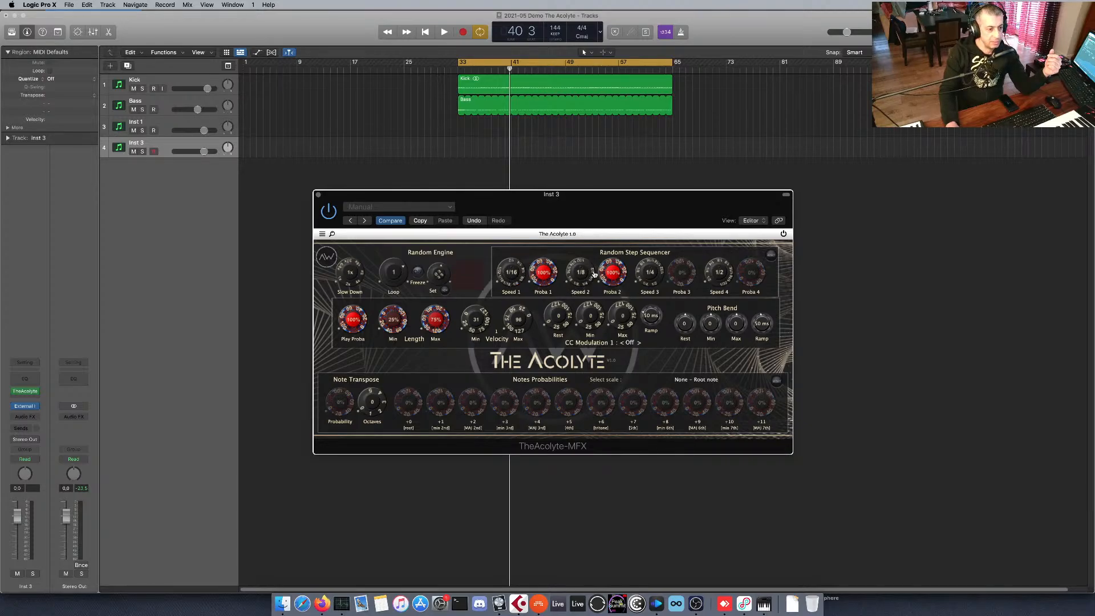
# Set Proba 2 to 50% and create an empty MIDI region on the Inst 3 track spanning bars 33 to 65.
pyautogui.moveTo(610, 274); pyautogui.dragTo(612, 286)
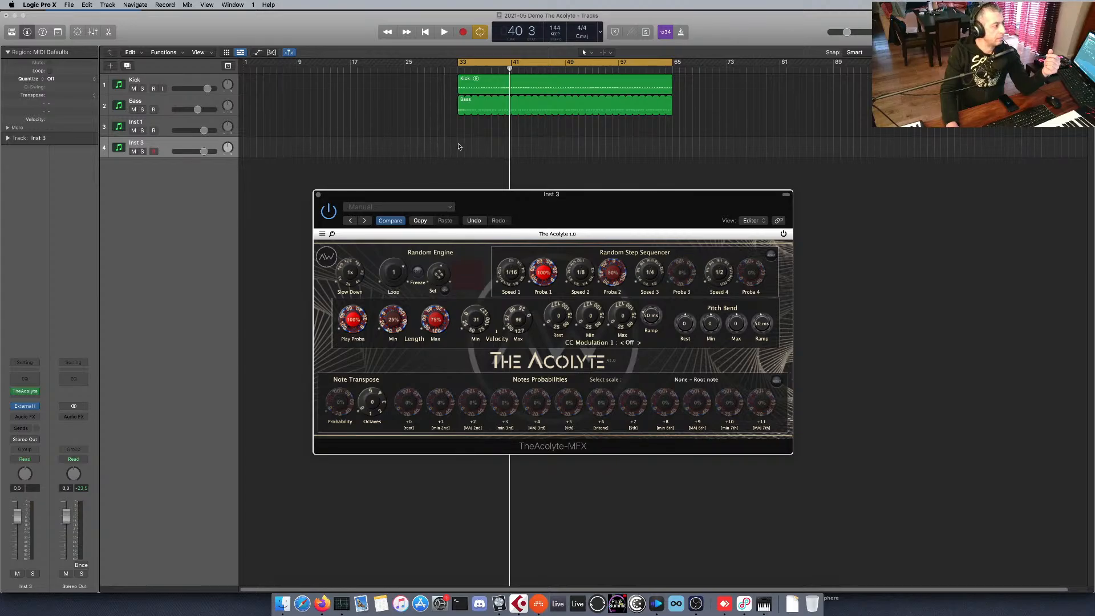
pyautogui.rightClick(458, 146)
pyautogui.click(464, 147)
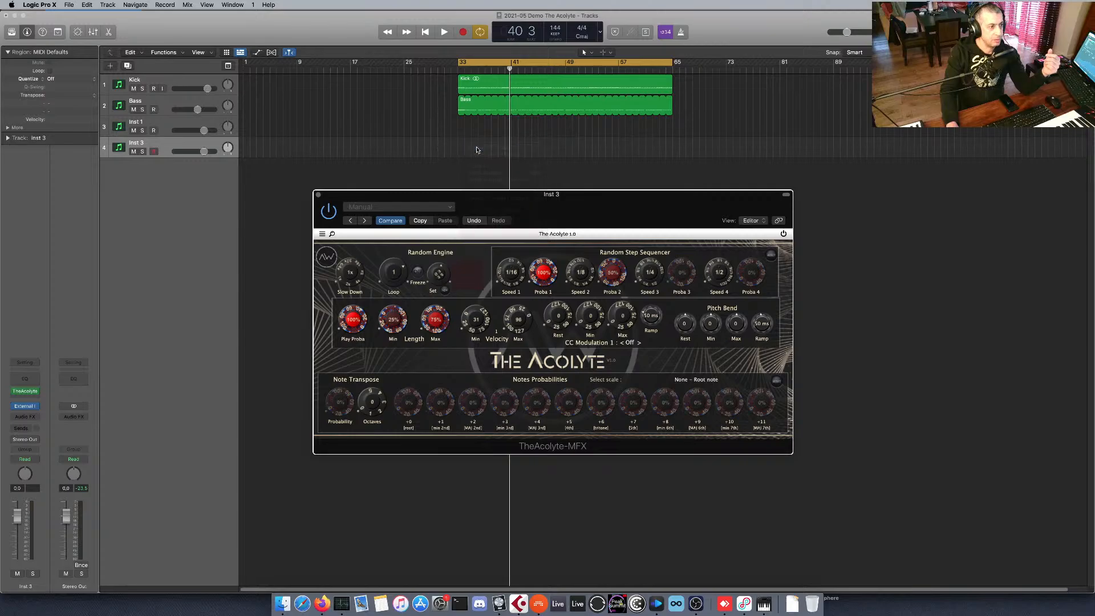
pyautogui.moveTo(464, 151); pyautogui.dragTo(673, 150)
# Open the Inst 3 region in the Piano Roll and draw a 9-bar C2 note starting at bar 33.
pyautogui.doubleClick(619, 143)
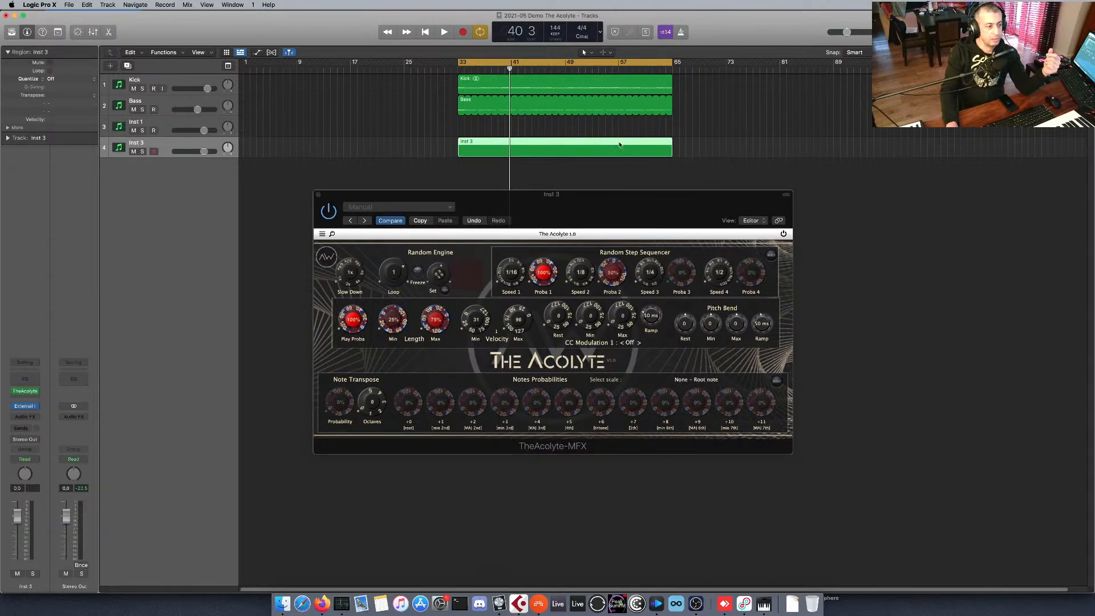
pyautogui.moveTo(506, 194); pyautogui.dragTo(513, 118)
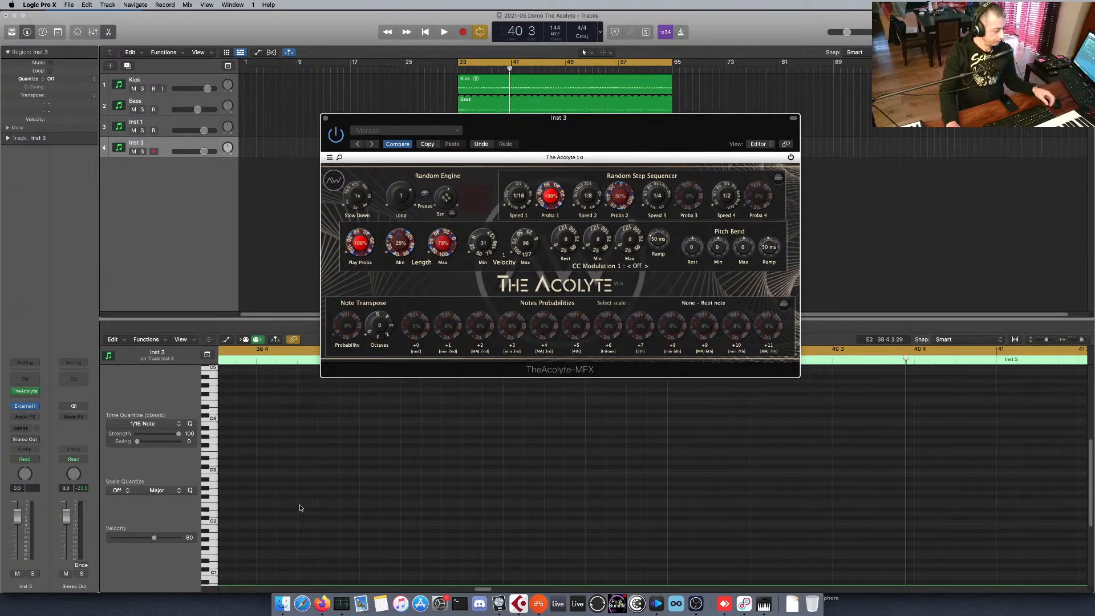
pyautogui.scroll(-1, 304, 506)
pyautogui.hscroll(-8, 320, 502)
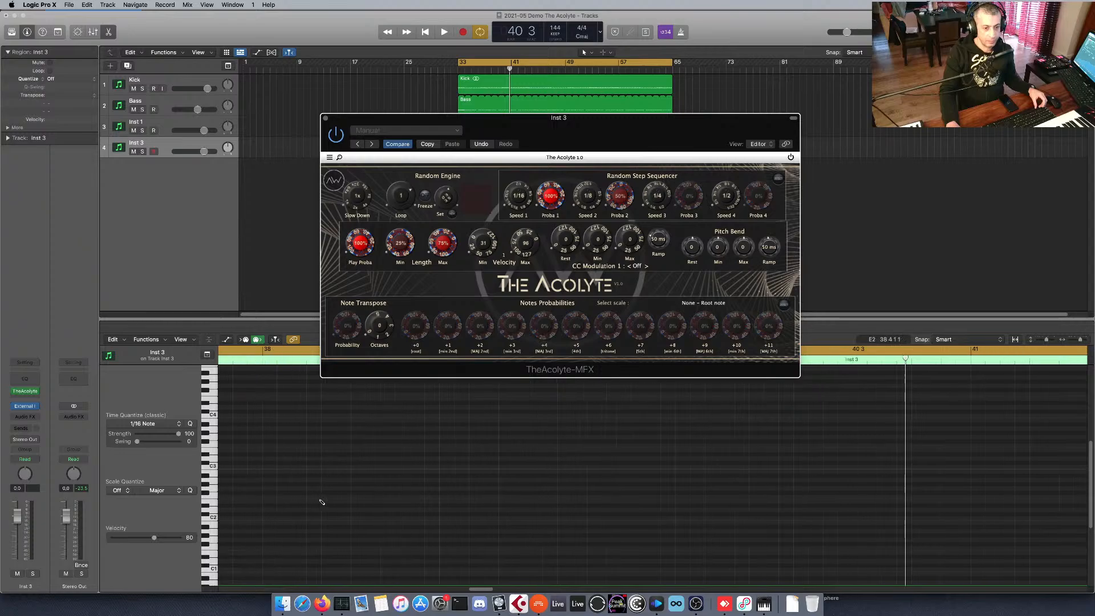
pyautogui.hscroll(4, 323, 502)
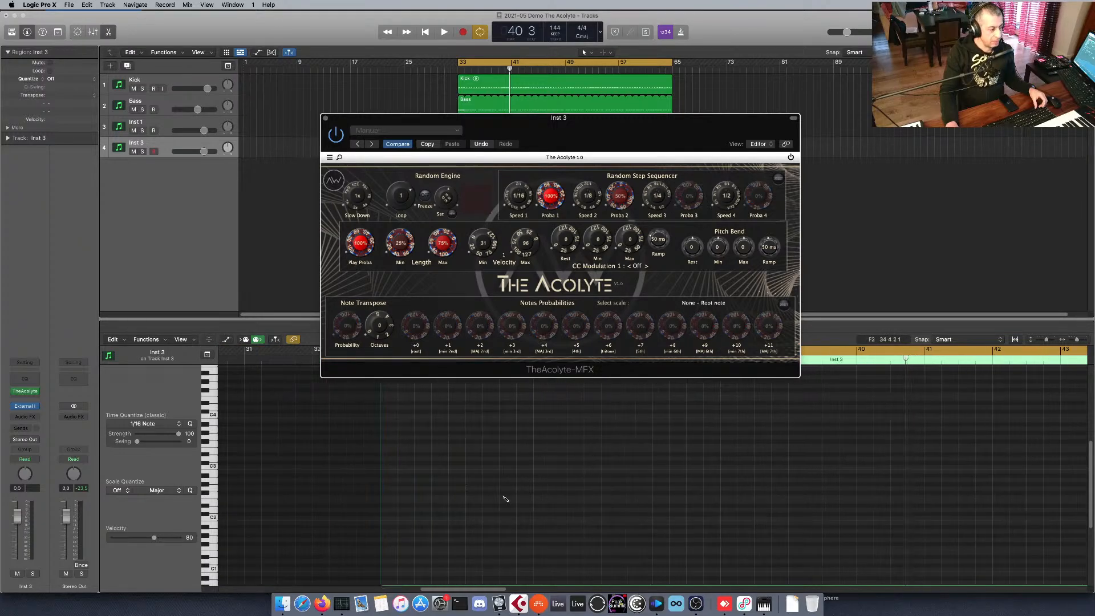
pyautogui.click(392, 521)
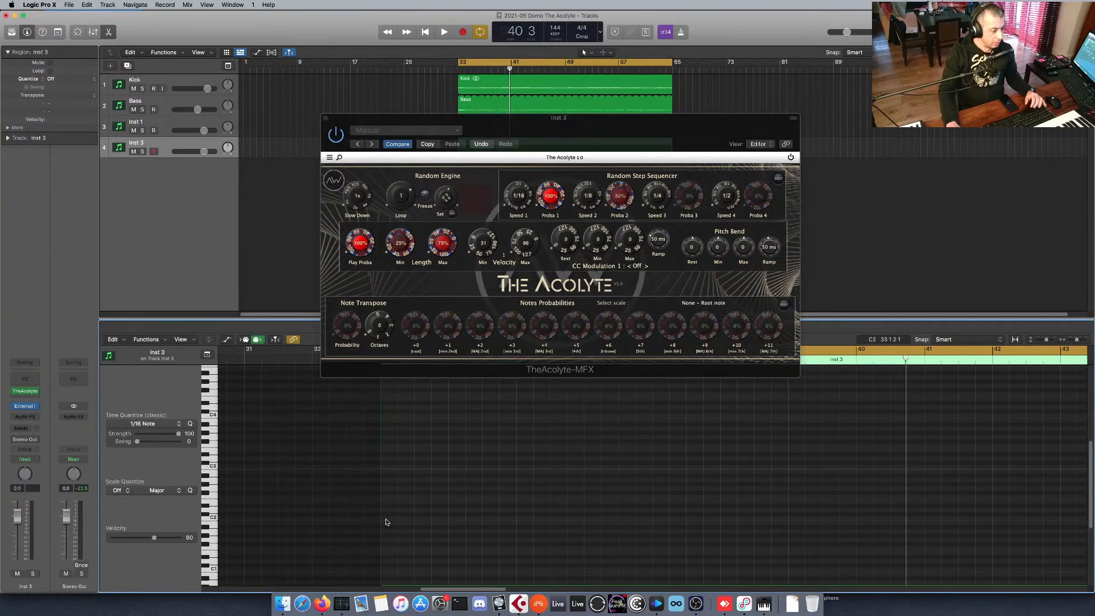
pyautogui.click(386, 518)
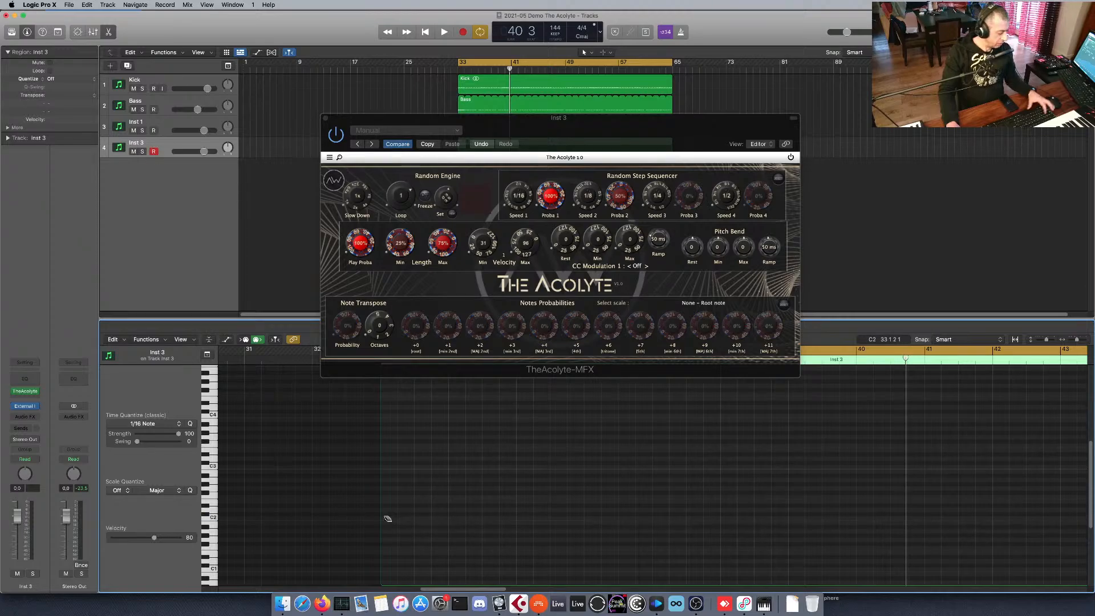
pyautogui.press('t')
pyautogui.press('t')
pyautogui.moveTo(392, 520); pyautogui.dragTo(1021, 498)
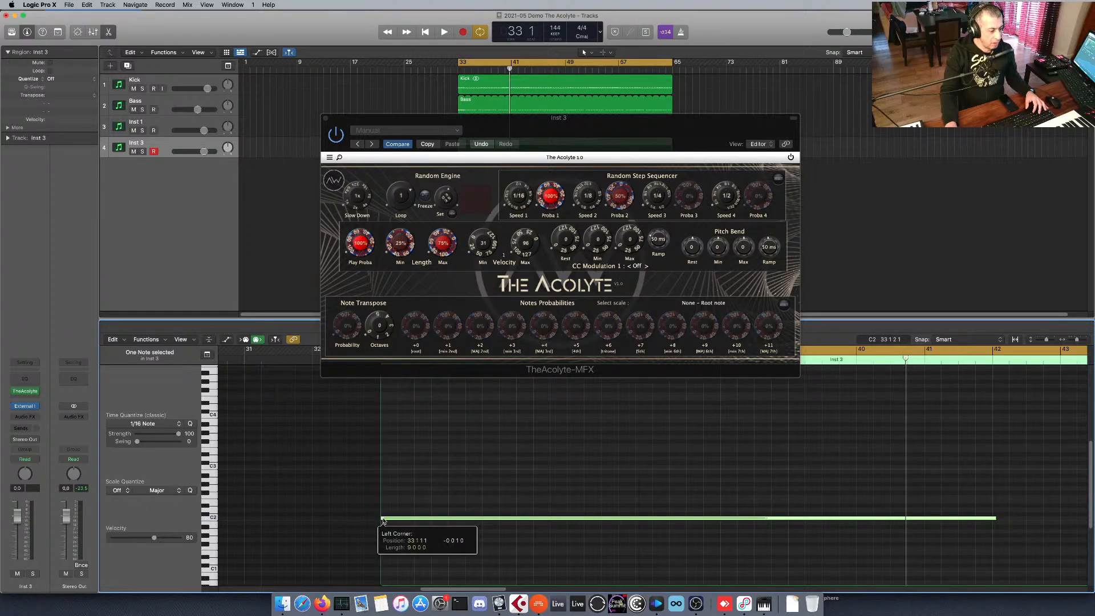
# Extend the C2 note to the region's end at bar 65 and move The Acolyte window clear of the tracks.
pyautogui.hscroll(-5, 593, 491)
pyautogui.hscroll(10, 593, 491)
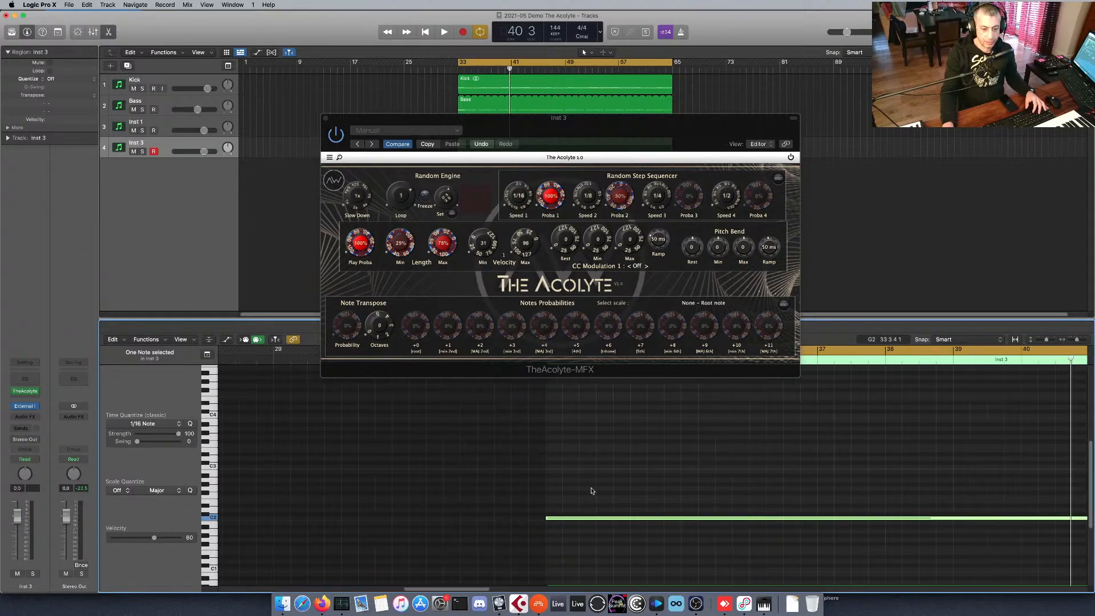
pyautogui.scroll(-1, 589, 490)
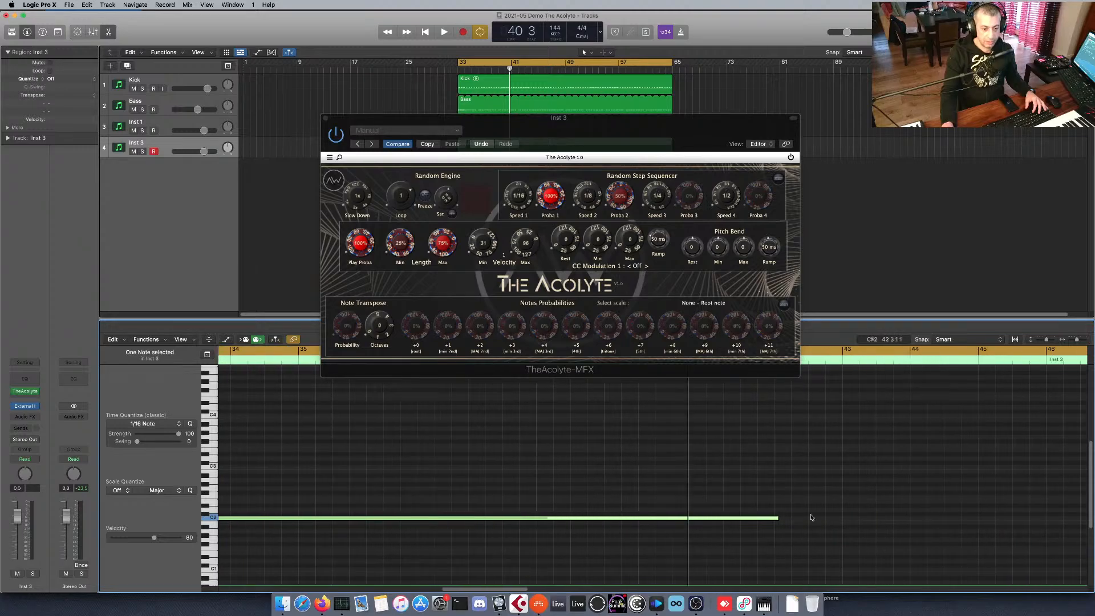
pyautogui.scroll(-5, 786, 525)
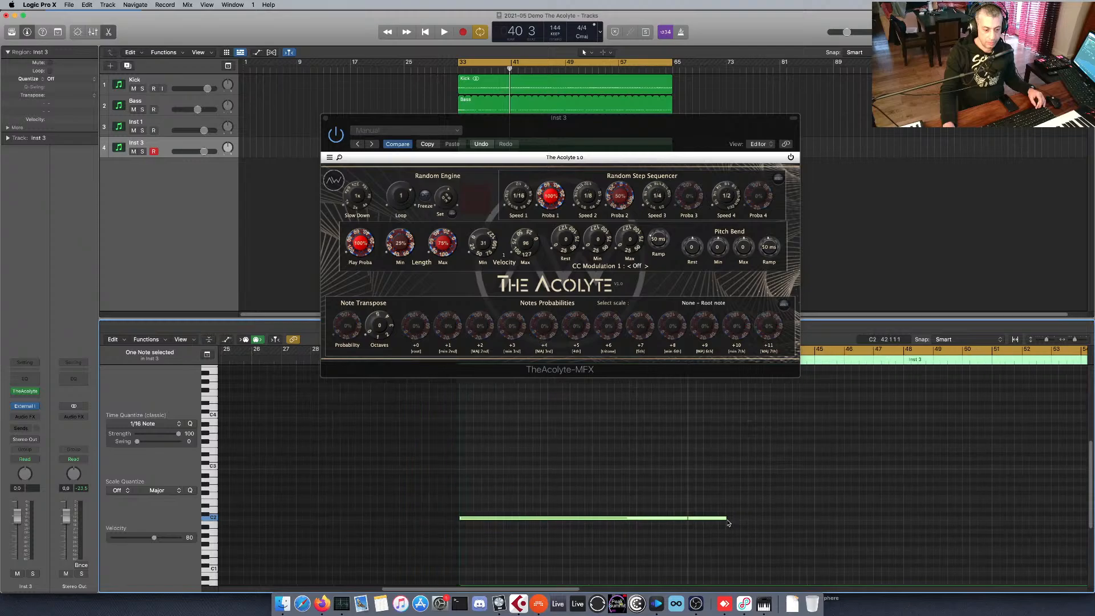
pyautogui.moveTo(732, 519); pyautogui.dragTo(883, 525)
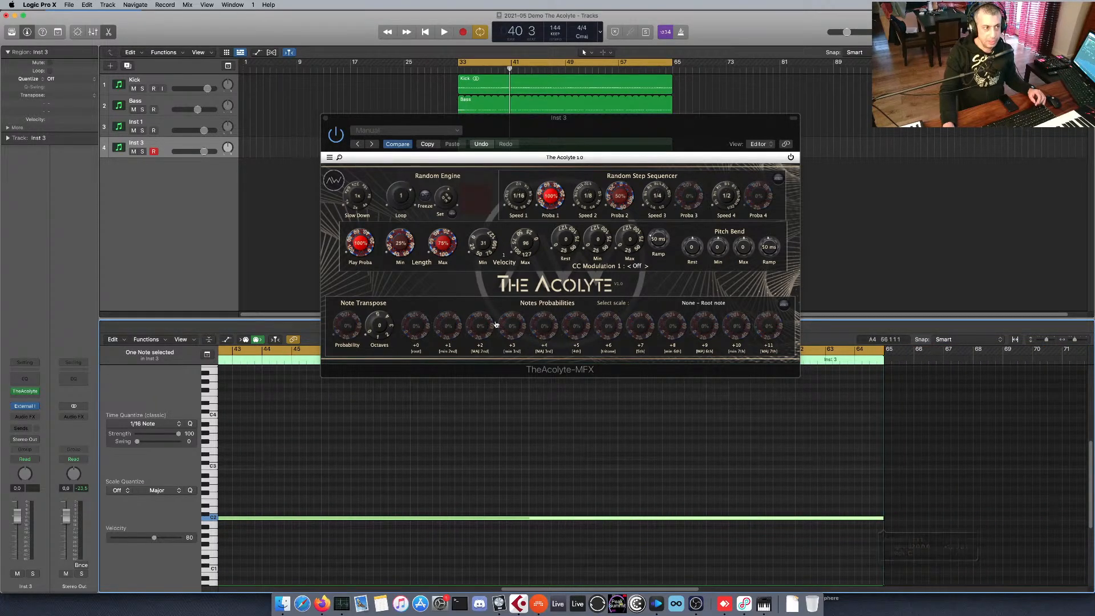
pyautogui.moveTo(489, 123); pyautogui.dragTo(502, 212)
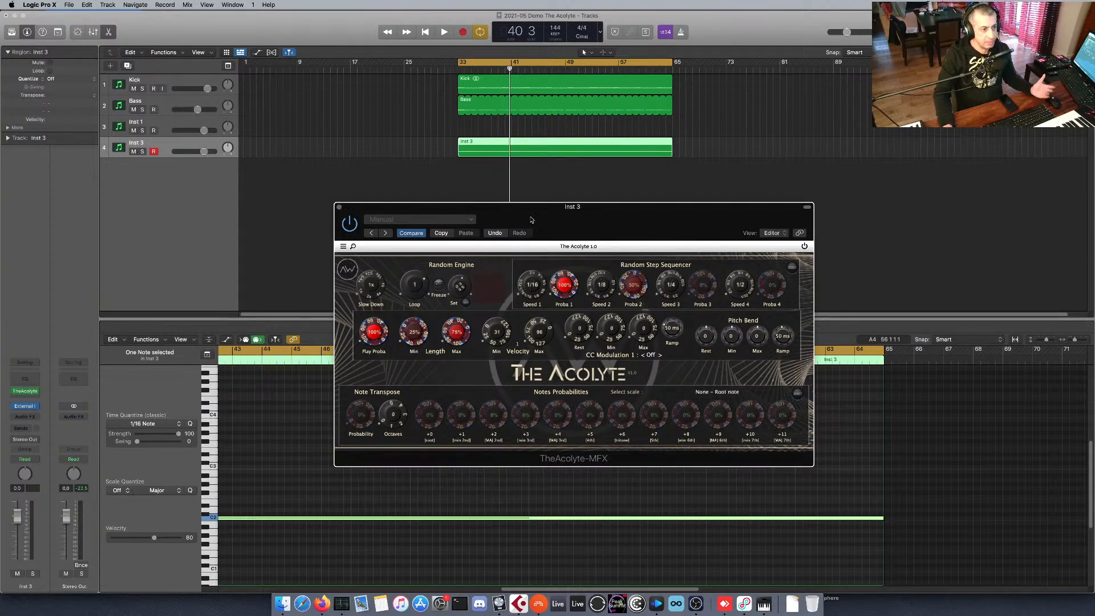
pyautogui.moveTo(528, 222); pyautogui.dragTo(533, 208)
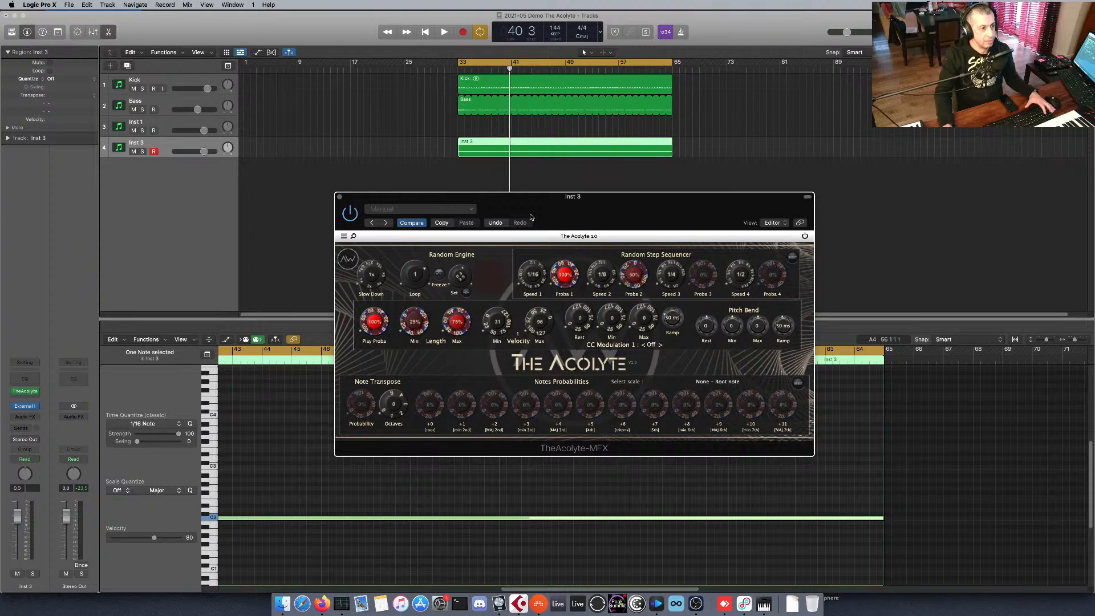
# Create a new software instrument track below the Inst 3 track.
pyautogui.click(189, 210)
pyautogui.rightClick(183, 198)
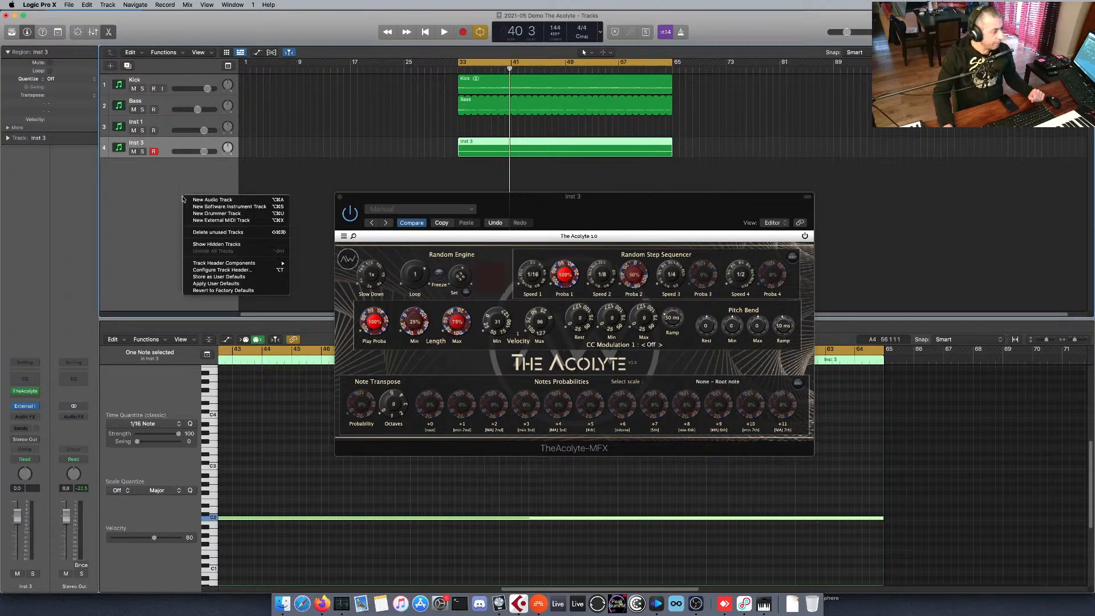
pyautogui.click(141, 235)
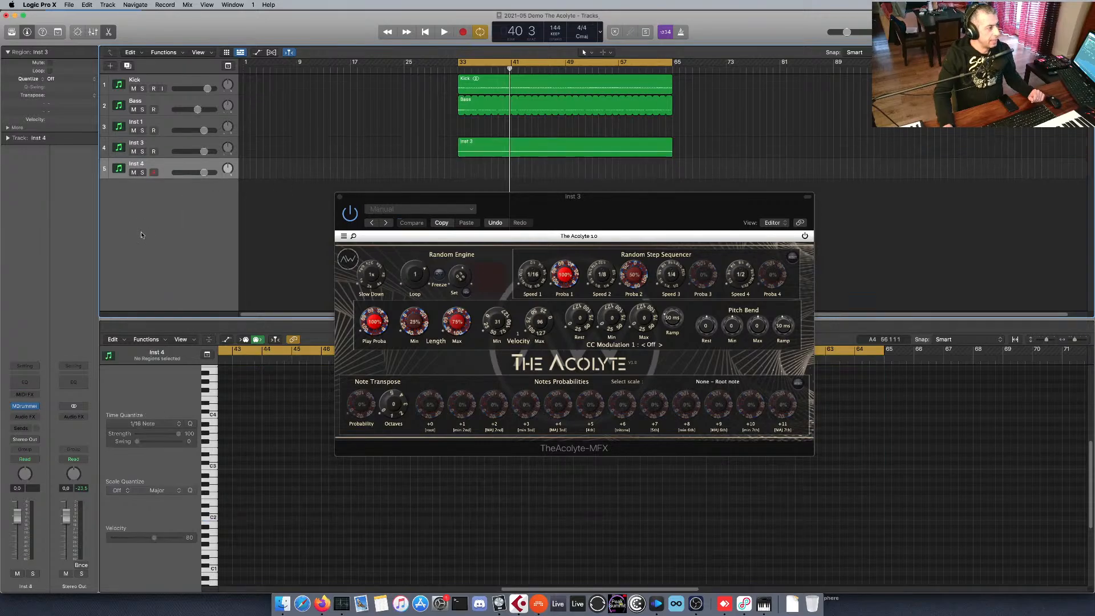
# Try Sylenth1 as the instrument of the Inst 4 track, dismiss its activation dialog and close its window.
pyautogui.click(38, 406)
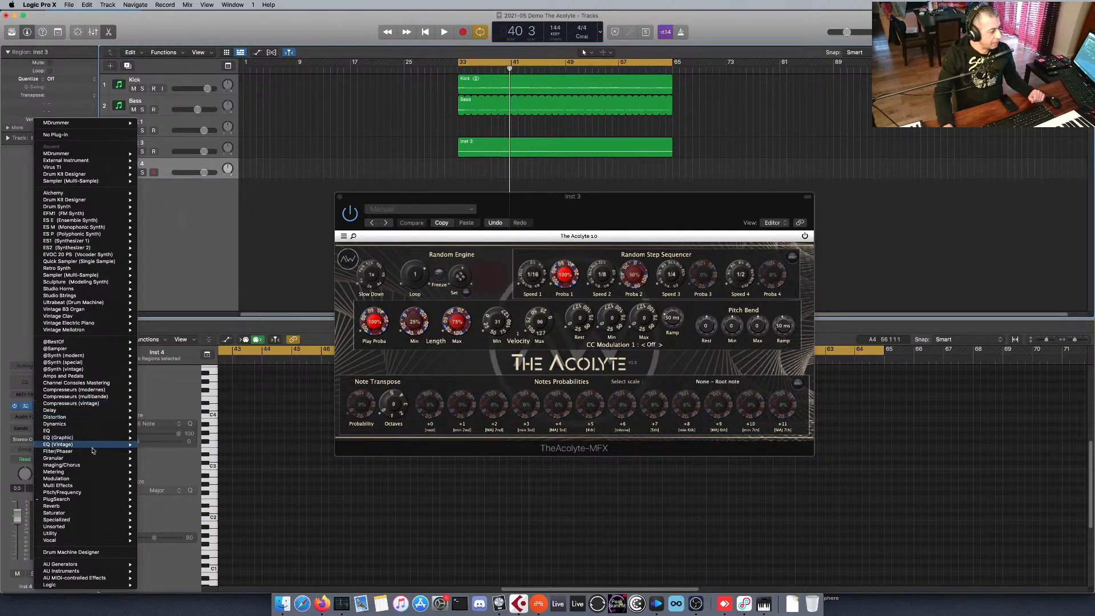
pyautogui.moveTo(90, 358)
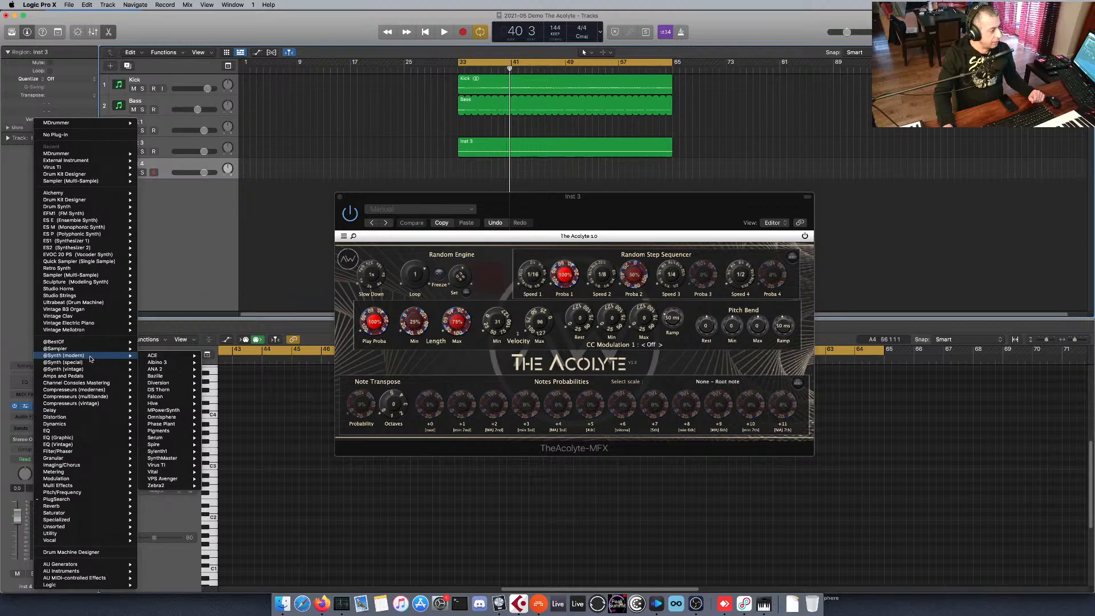
pyautogui.click(211, 455)
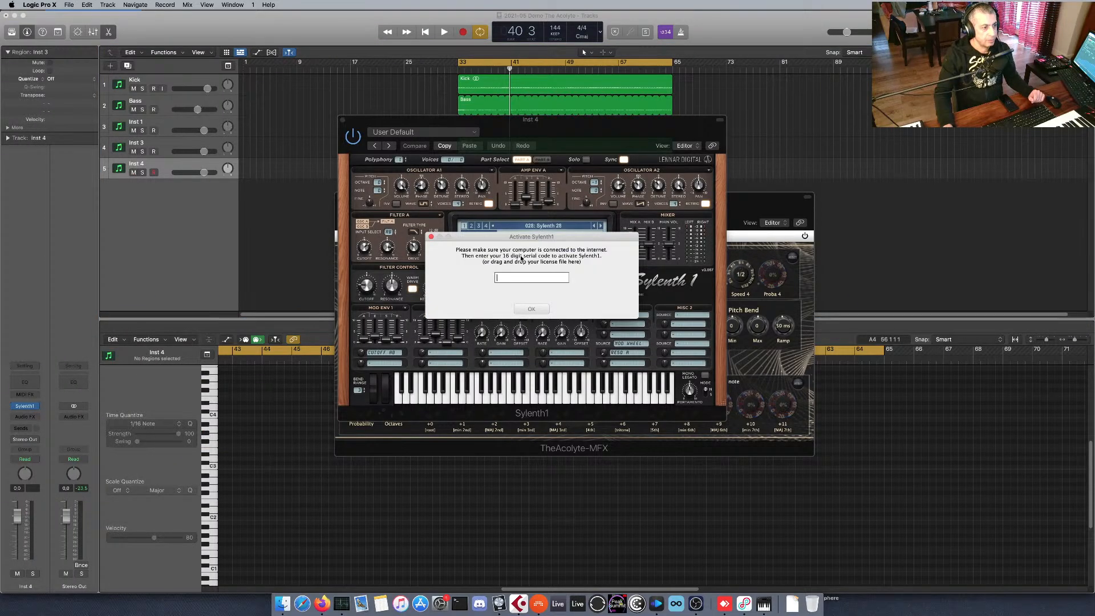
pyautogui.click(431, 237)
pyautogui.moveTo(451, 126); pyautogui.dragTo(552, 149)
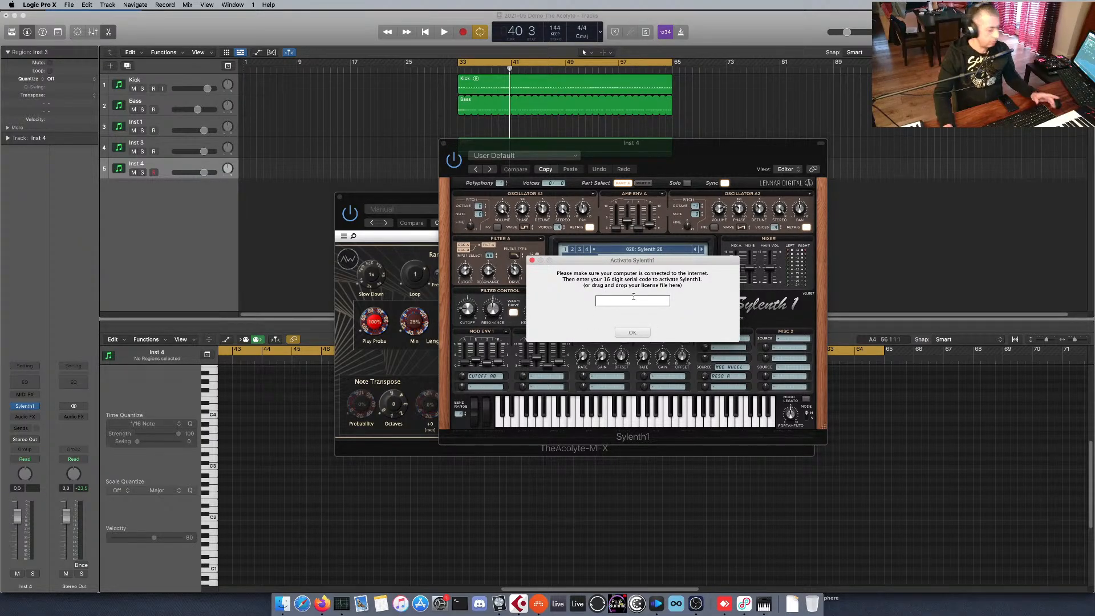
pyautogui.click(631, 330)
pyautogui.moveTo(496, 145); pyautogui.dragTo(460, 138)
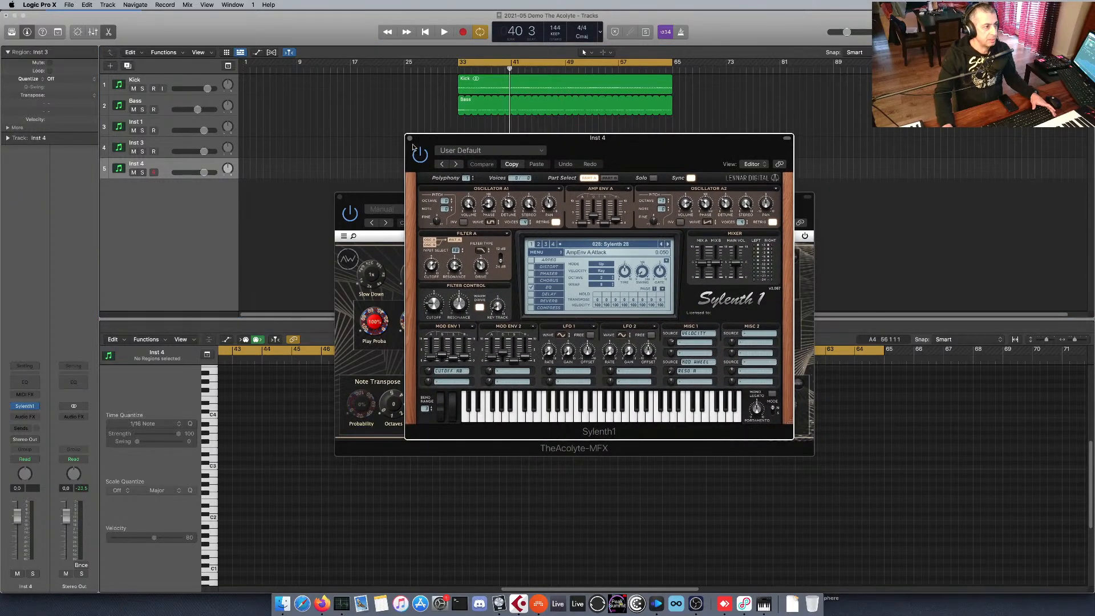
pyautogui.click(409, 138)
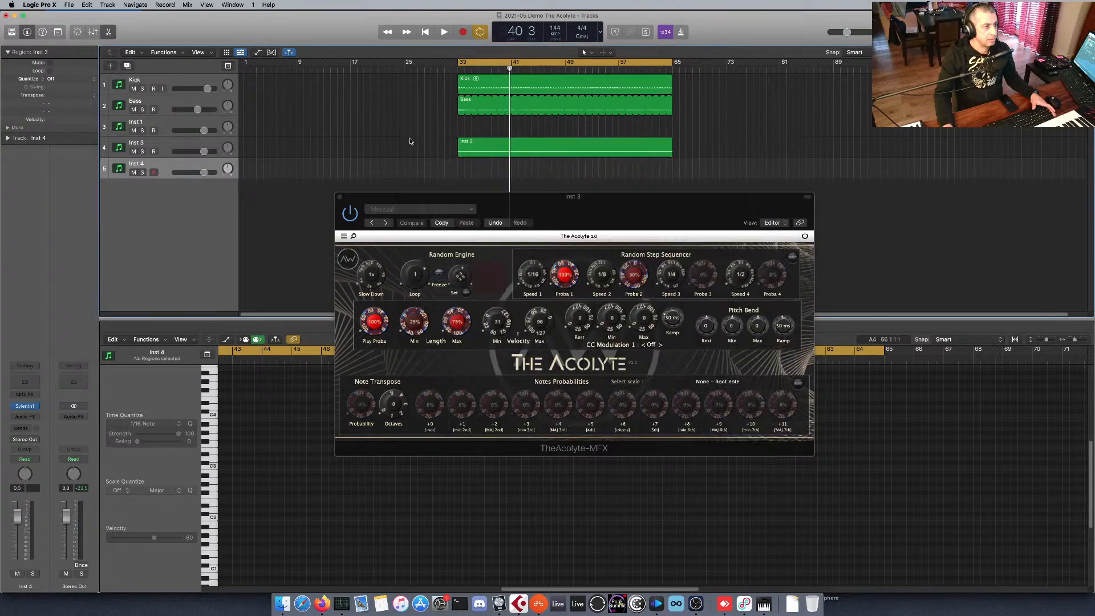
# Load Spire as the instrument of the Inst 4 track and move the Spire and Acolyte windows apart.
pyautogui.click(35, 407)
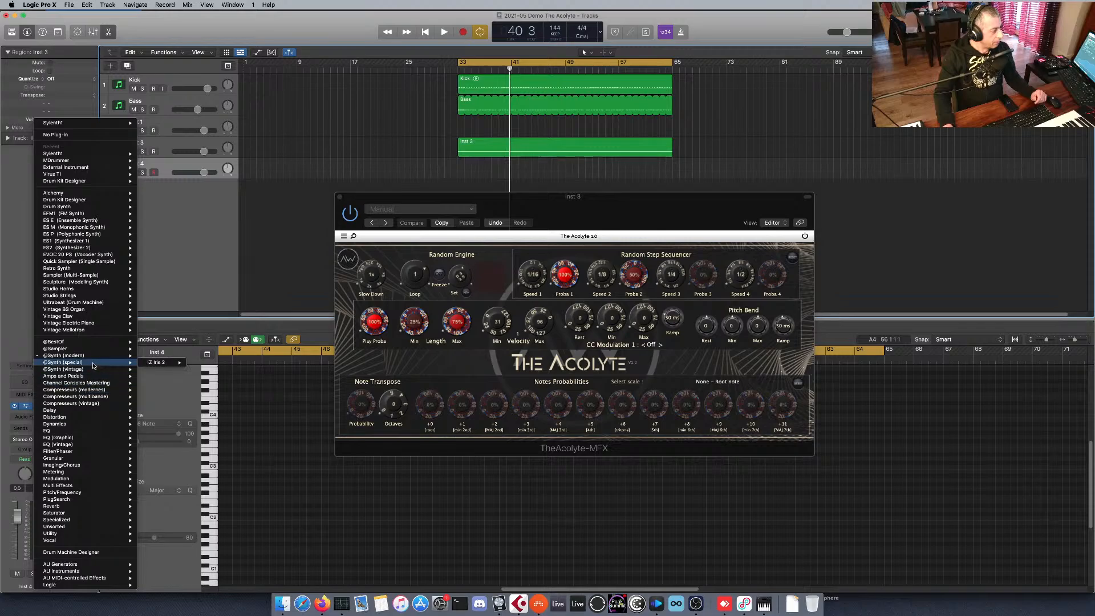
pyautogui.moveTo(96, 358)
pyautogui.moveTo(189, 371)
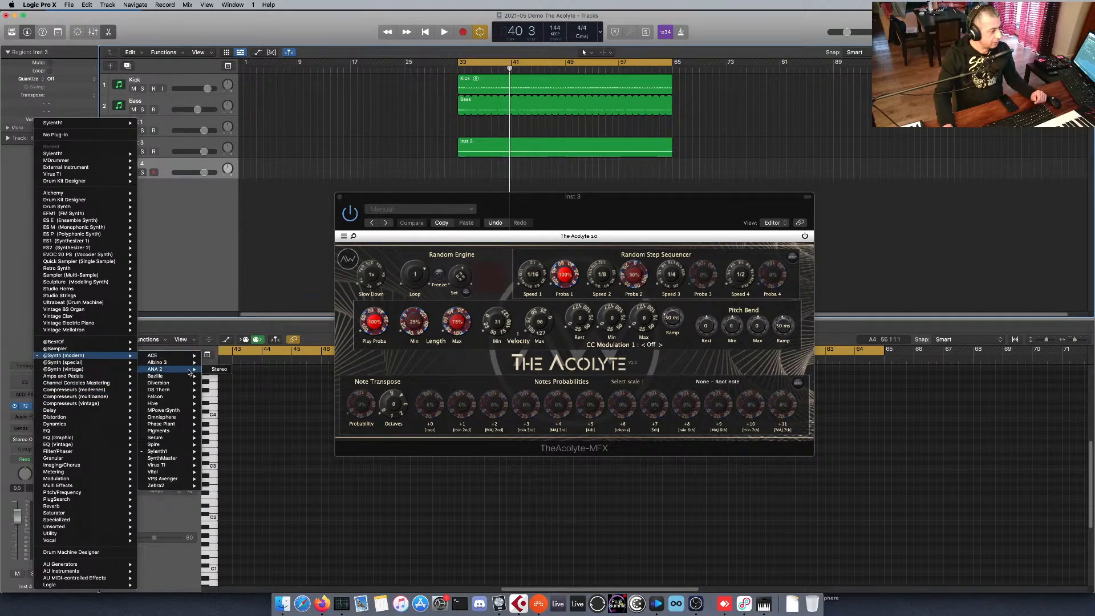
pyautogui.moveTo(182, 392)
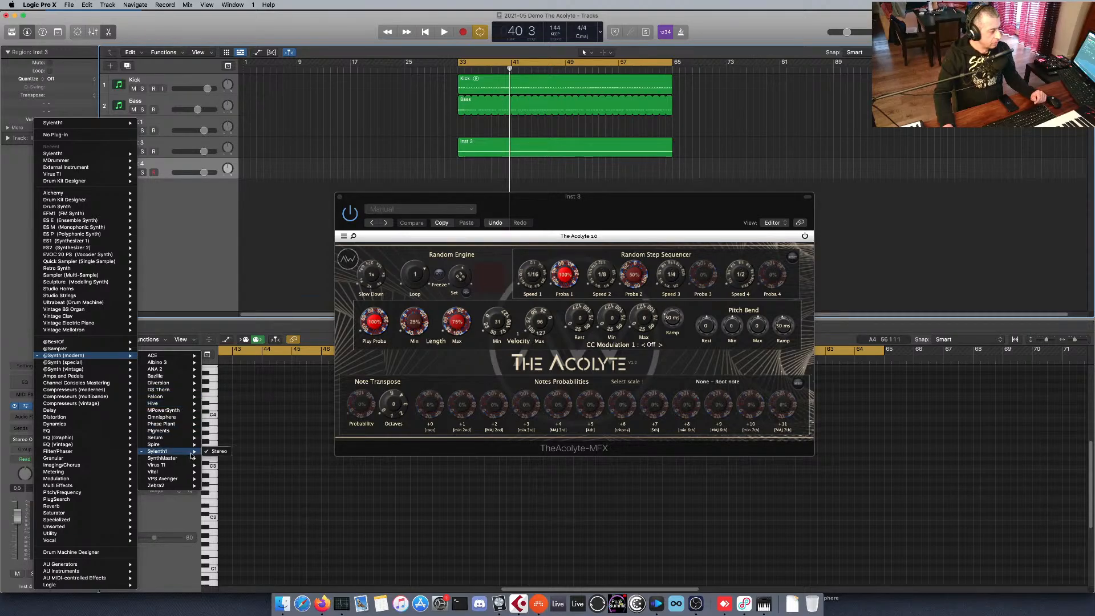
pyautogui.click(215, 451)
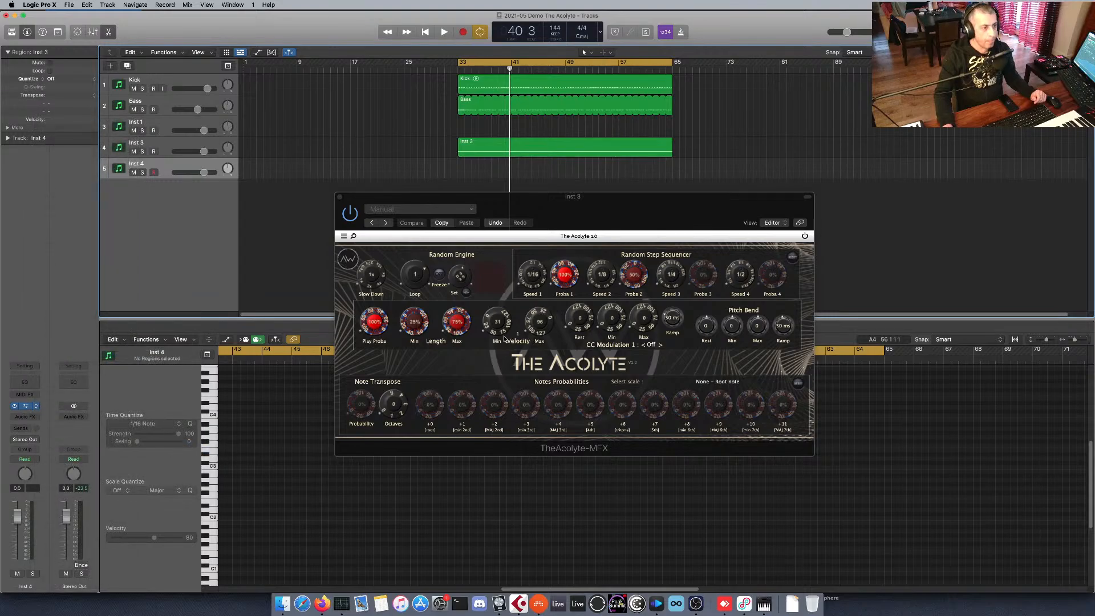
pyautogui.moveTo(530, 120); pyautogui.dragTo(748, 200)
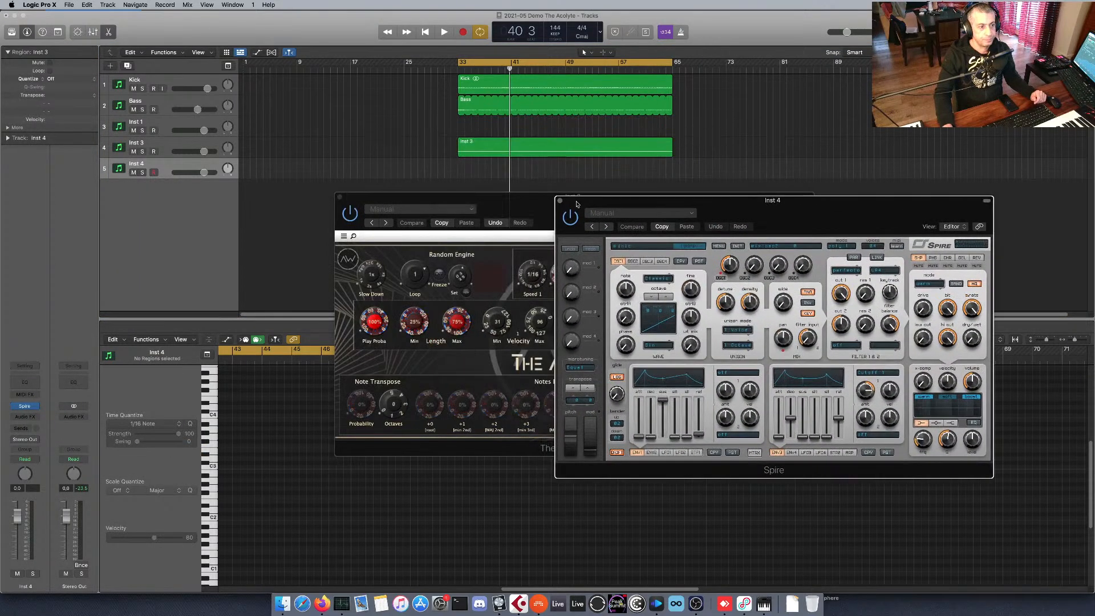
pyautogui.moveTo(545, 199); pyautogui.dragTo(360, 133)
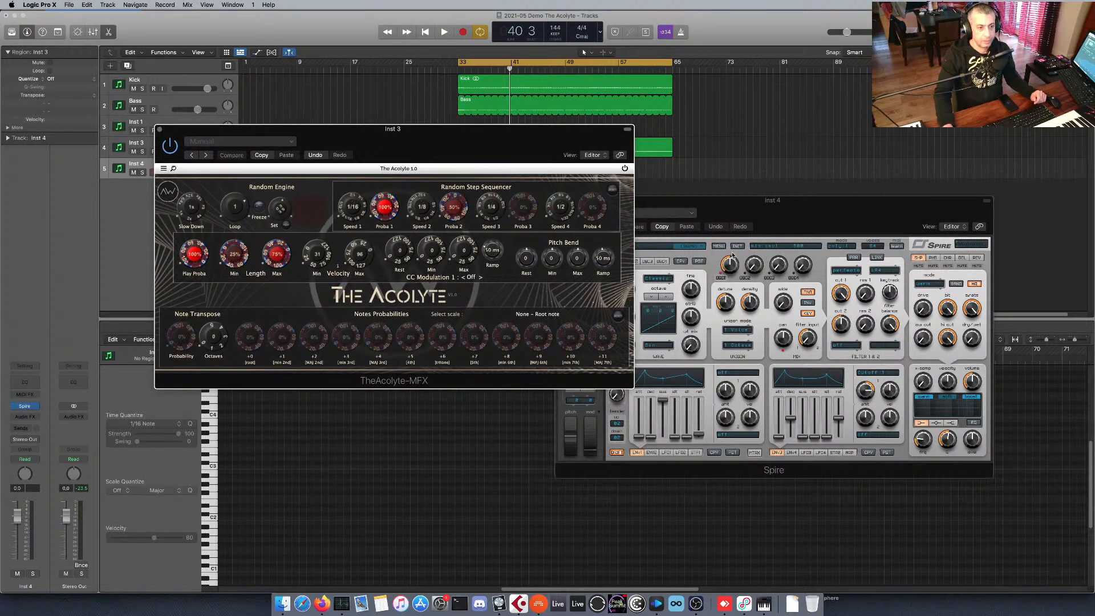
# Load the BA All Warmed Up BJP preset from the Basses folder of Spire's factory sounds.
pyautogui.click(691, 246)
pyautogui.click(634, 279)
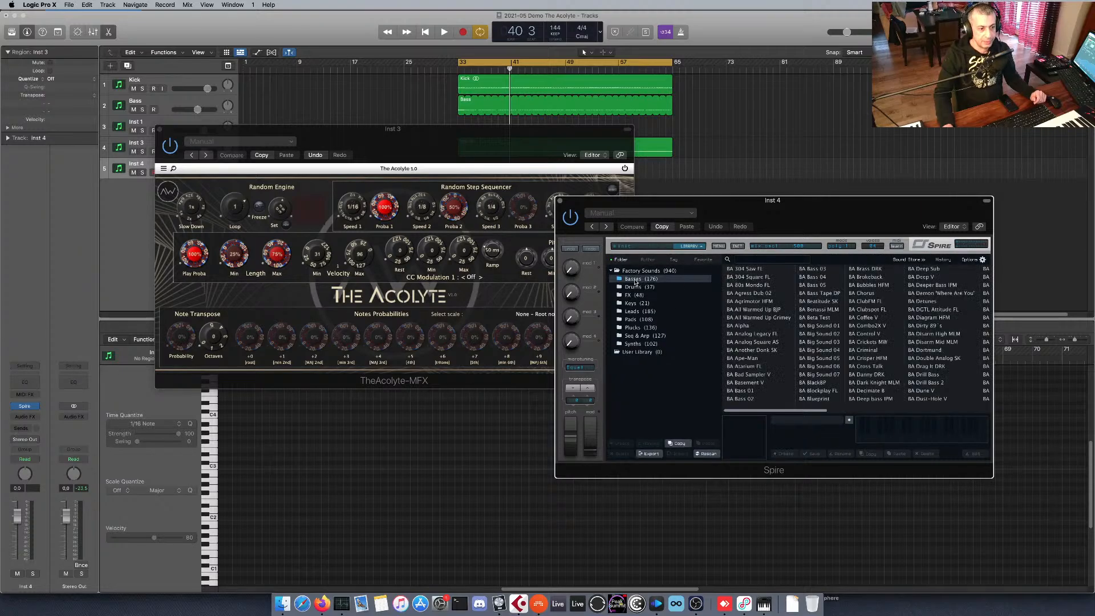
pyautogui.click(758, 310)
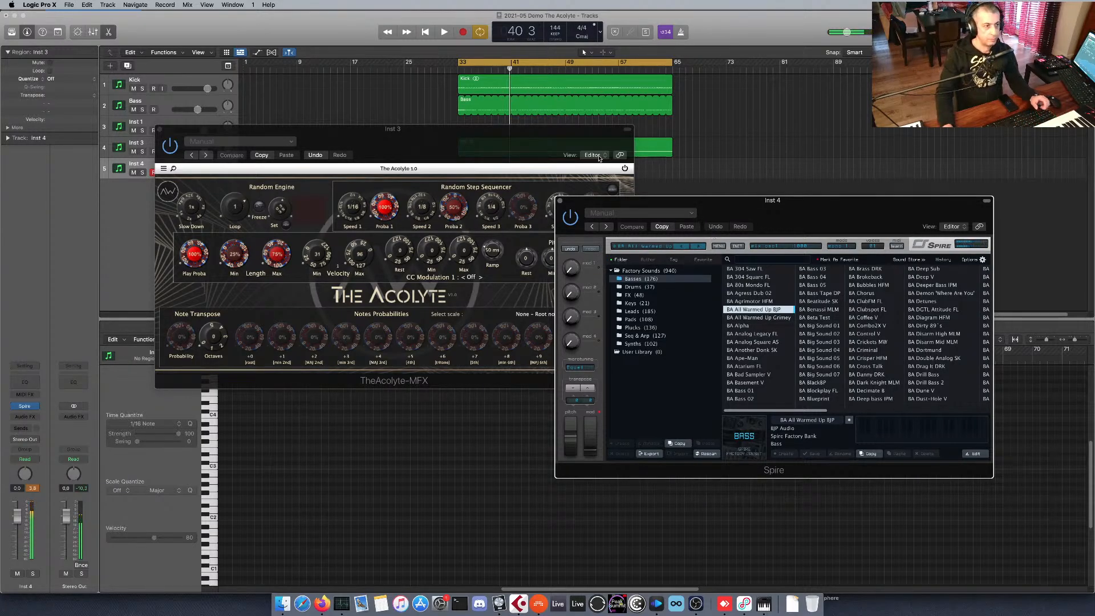
# Select the Inst 3 track and place The Acolyte window beside the Spire window, below the tracks.
pyautogui.moveTo(583, 137); pyautogui.dragTo(562, 188)
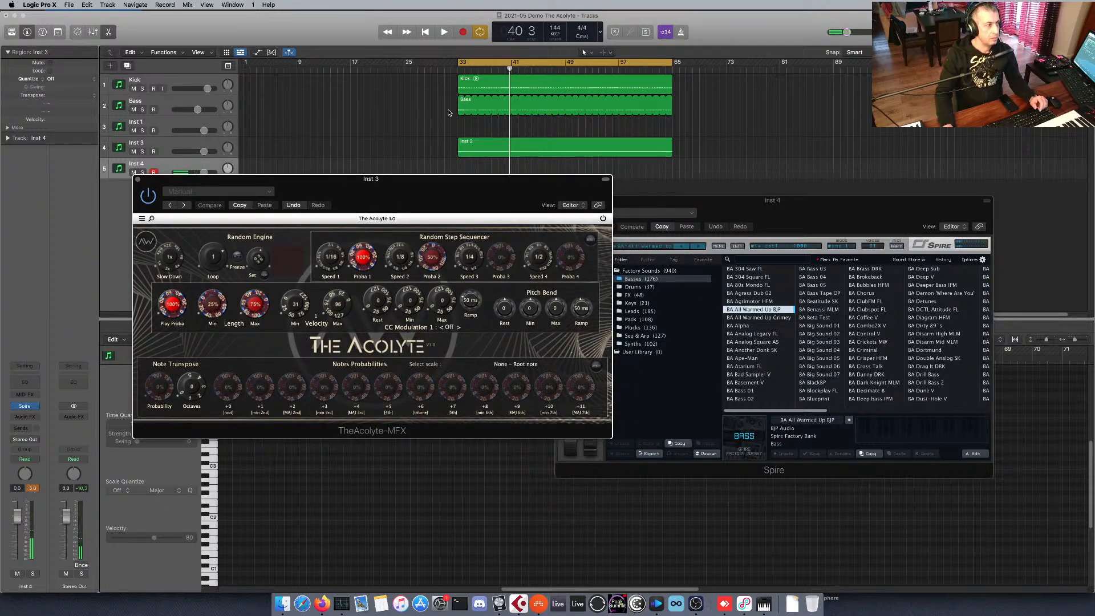
pyautogui.click(210, 103)
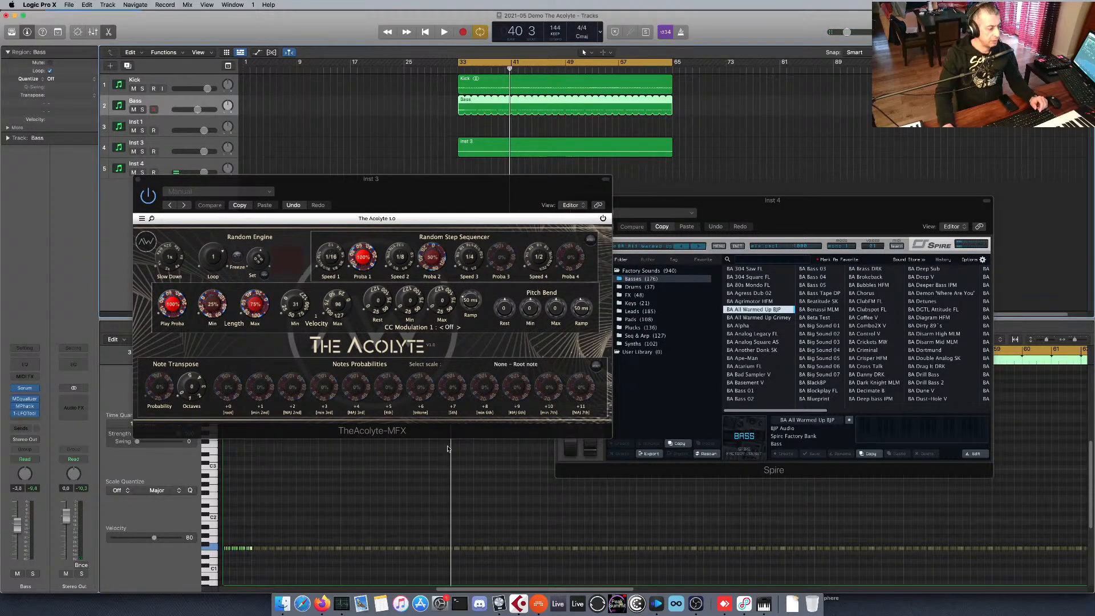
pyautogui.click(206, 145)
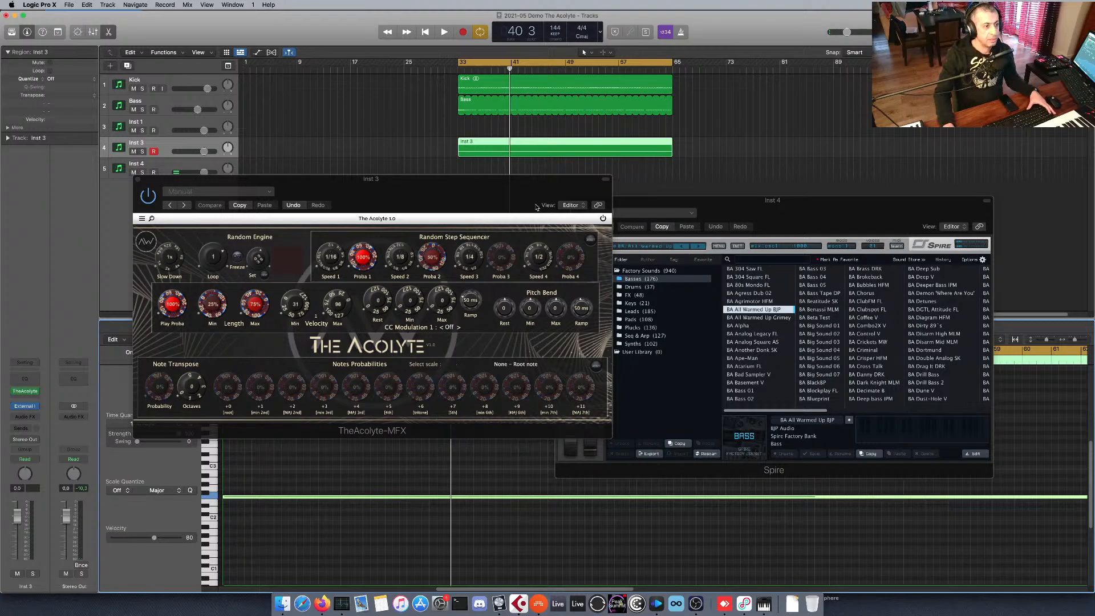
pyautogui.moveTo(536, 208); pyautogui.dragTo(476, 236)
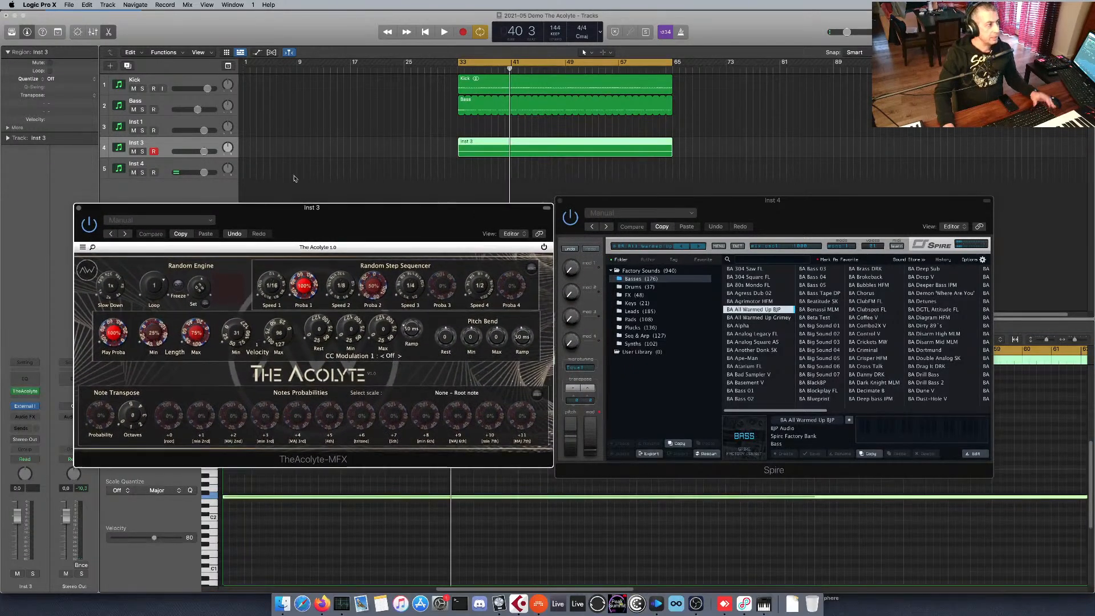
# Rename the Inst 3 track as Acolyte.
pyautogui.click(139, 145)
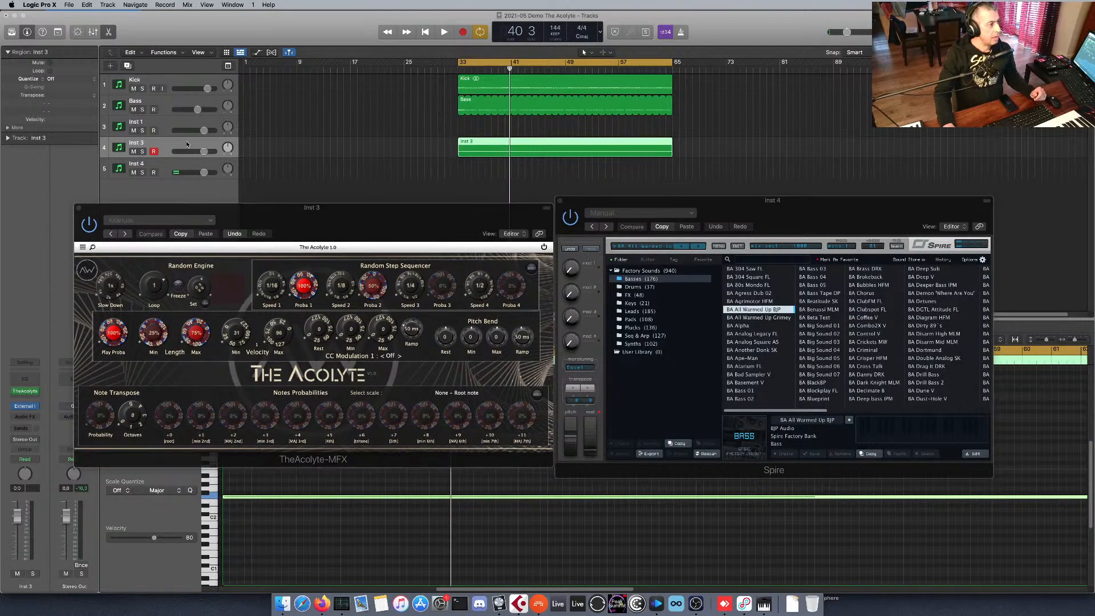
pyautogui.doubleClick(137, 143)
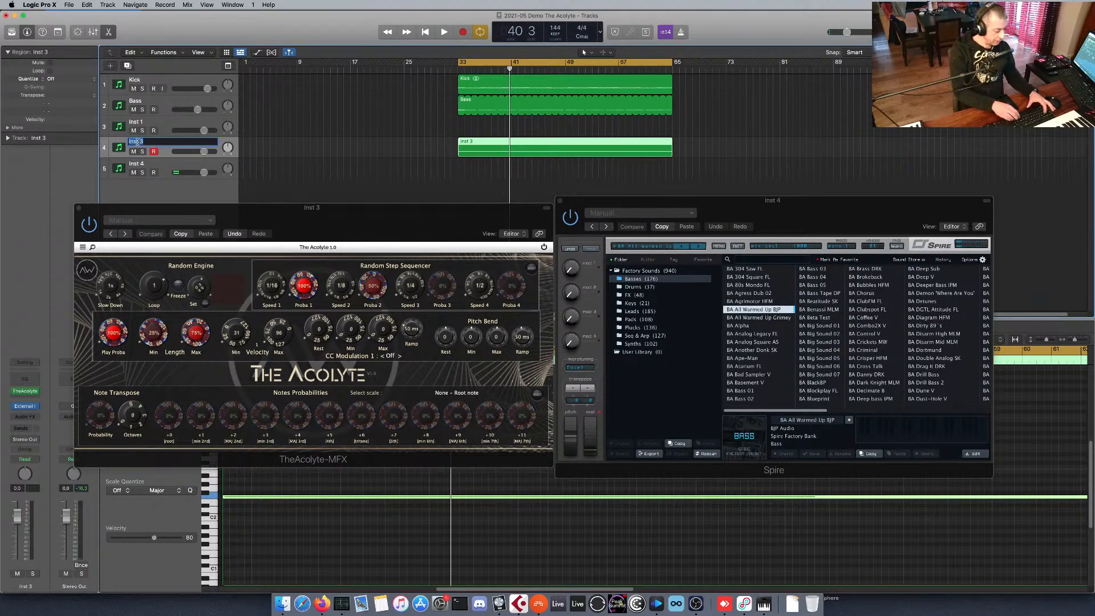
pyautogui.write('Acolyte')
pyautogui.press('Return')
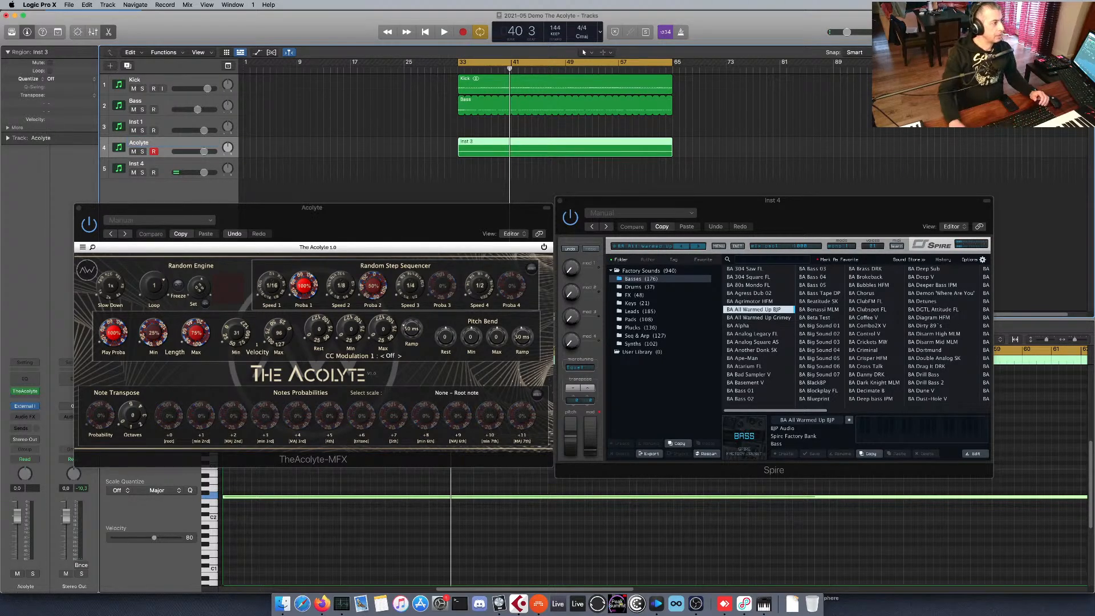
# Rename the Inst 4 track as Instrument, correcting the spelling of its name.
pyautogui.click(139, 165)
pyautogui.doubleClick(139, 164)
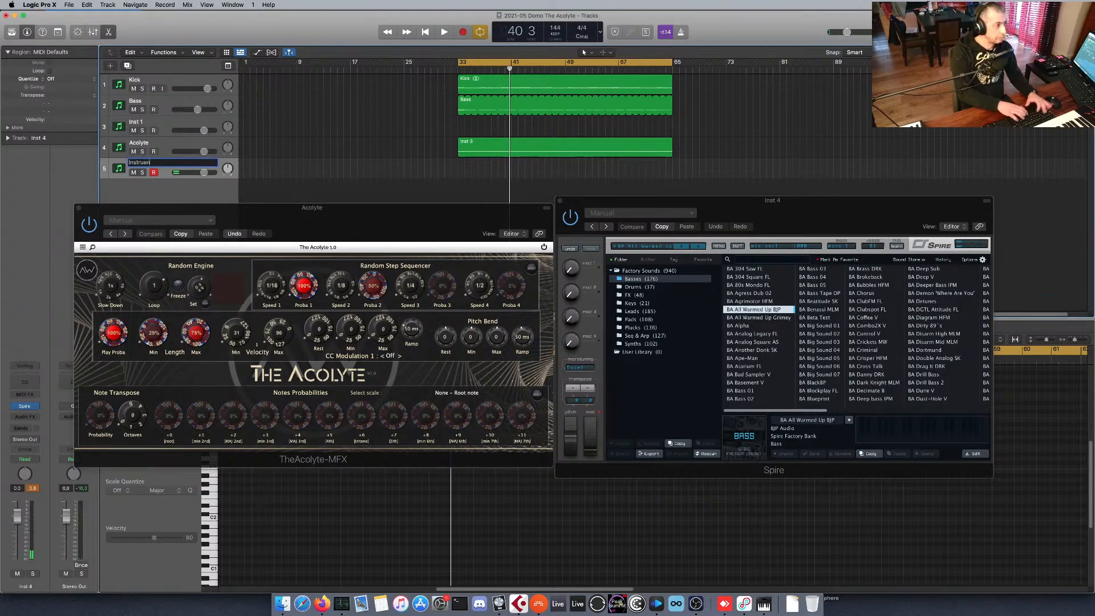
pyautogui.write('Instrumn')
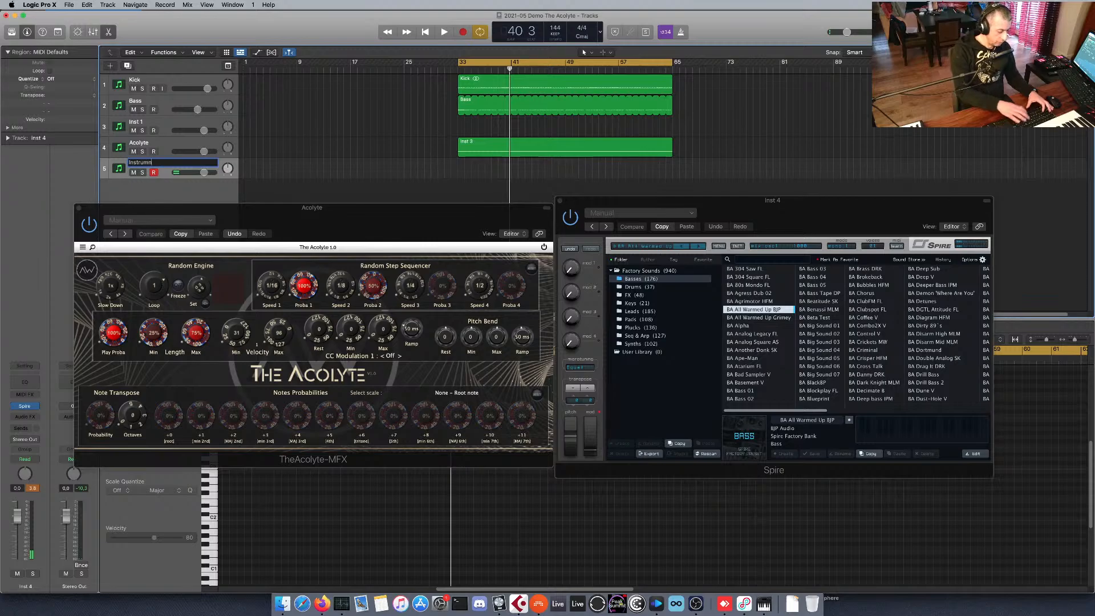
pyautogui.write('et')
pyautogui.press('Return')
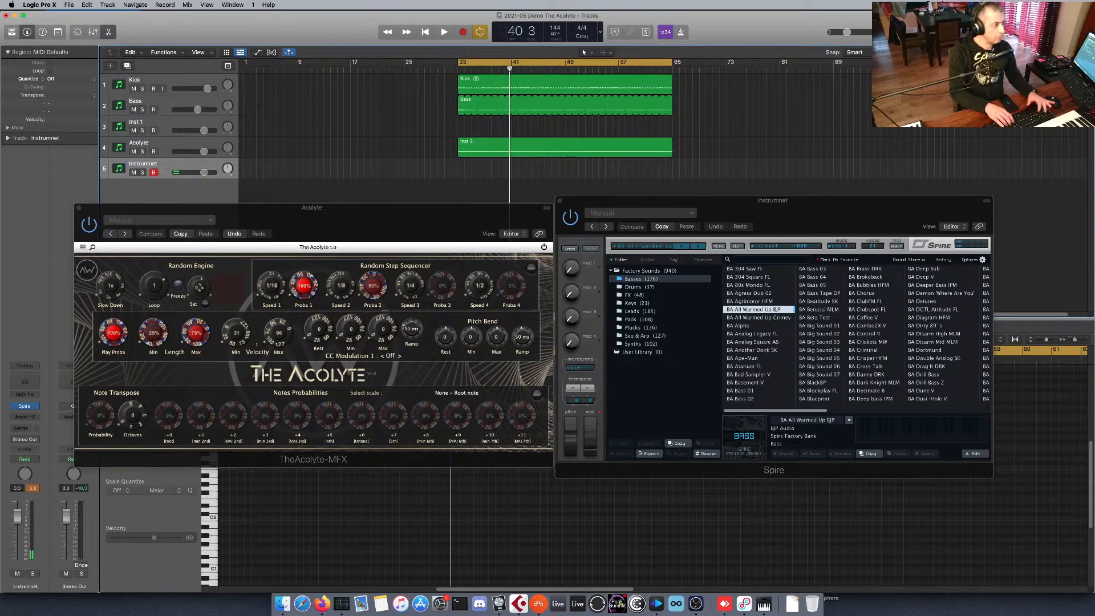
pyautogui.doubleClick(146, 165)
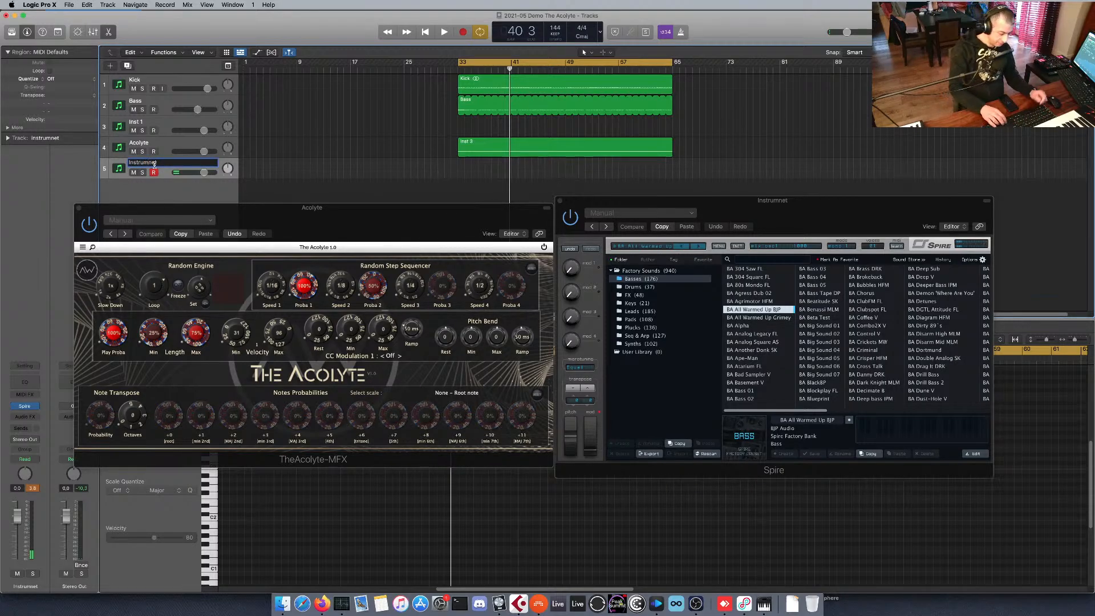
pyautogui.press('Return')
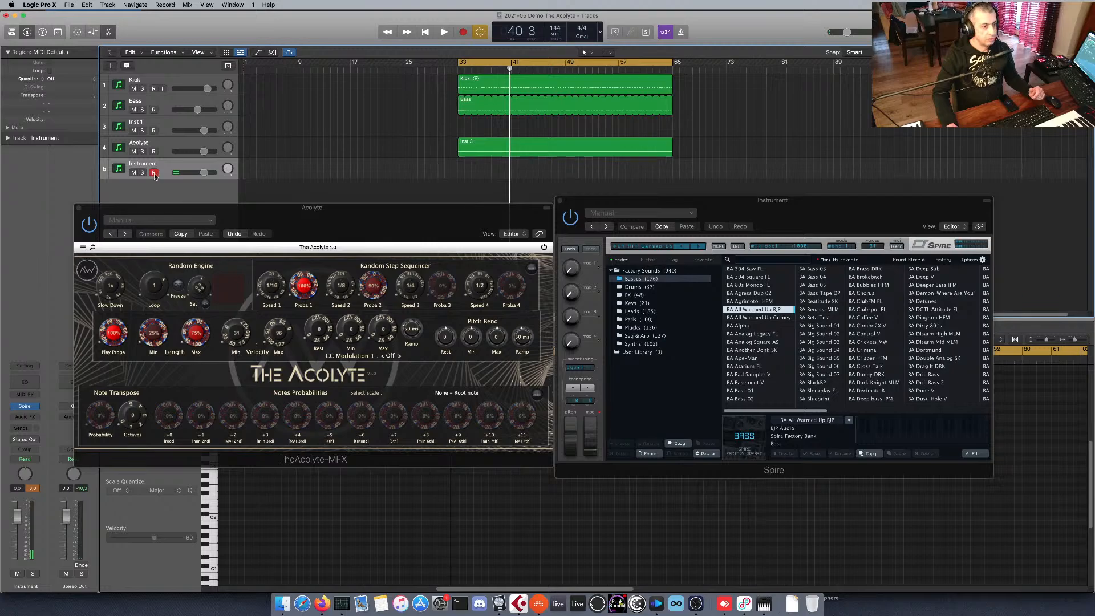
# Space The Acolyte and Spire windows apart below the tracks and leave the Instrument track selected.
pyautogui.moveTo(602, 204); pyautogui.dragTo(642, 207)
pyautogui.moveTo(487, 207); pyautogui.dragTo(516, 217)
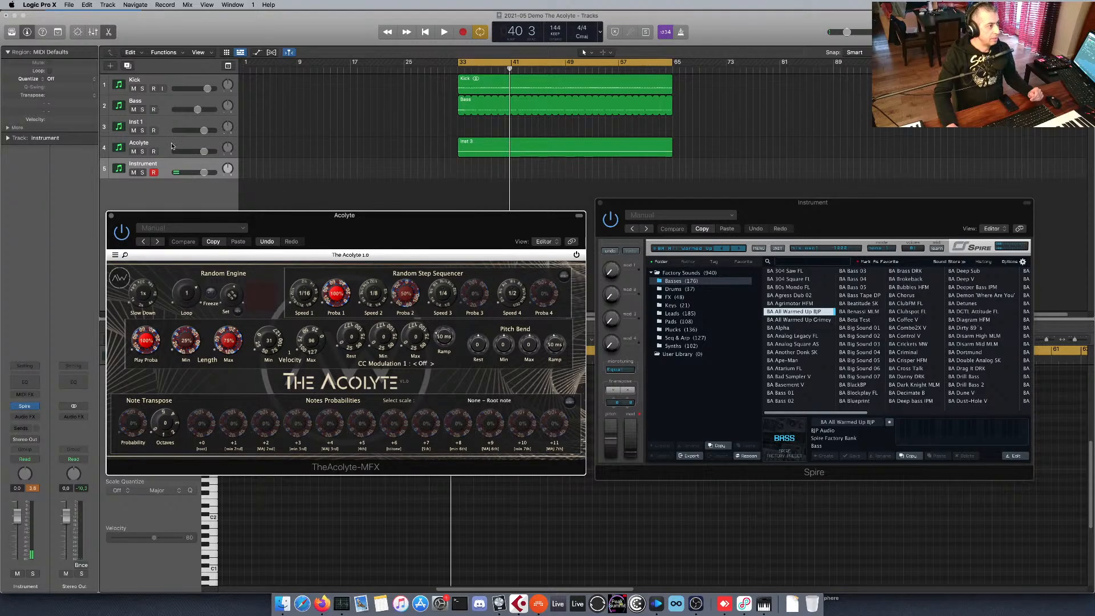
pyautogui.click(218, 148)
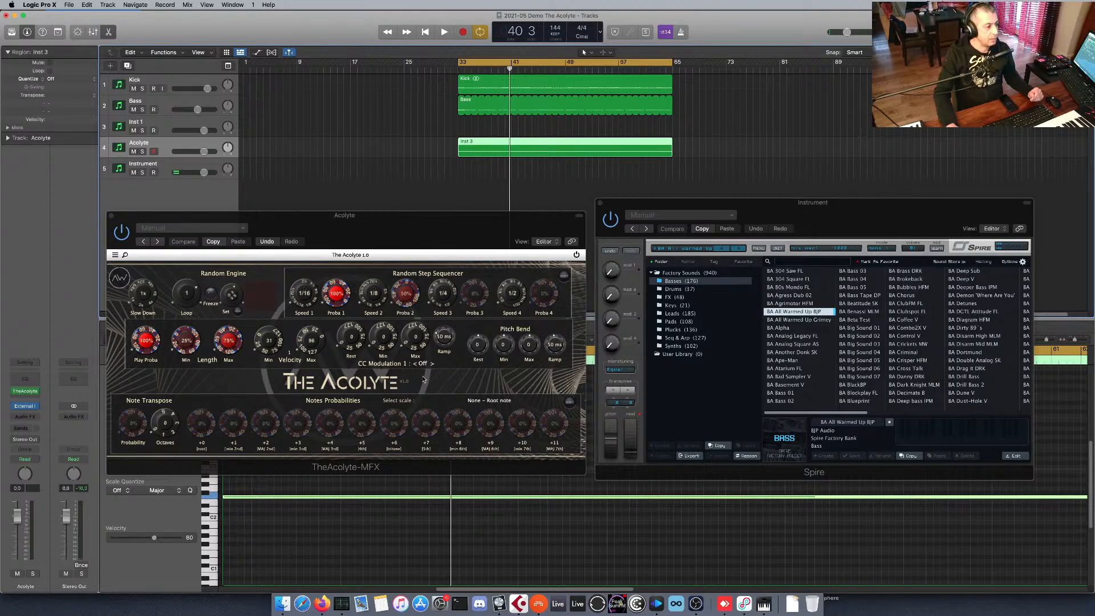
pyautogui.click(181, 166)
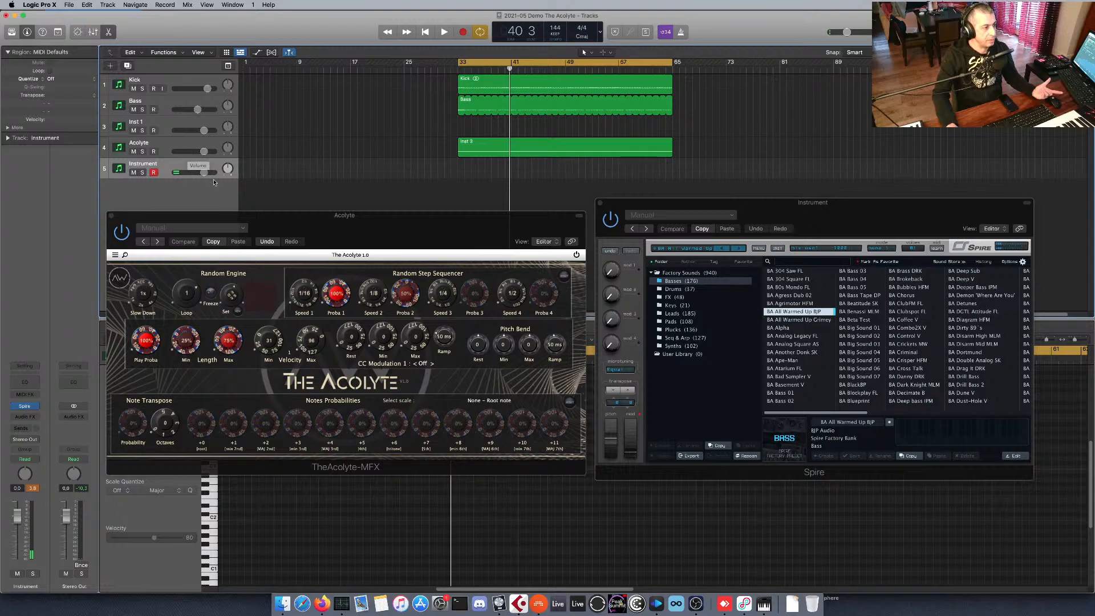
pyautogui.click(414, 223)
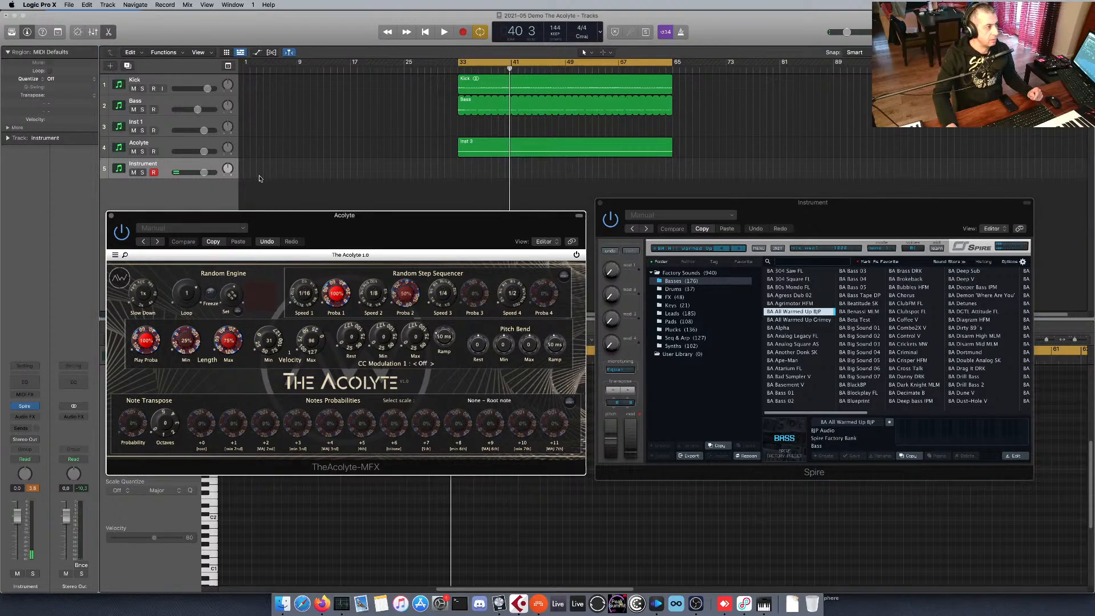
pyautogui.click(194, 164)
pyautogui.click(295, 225)
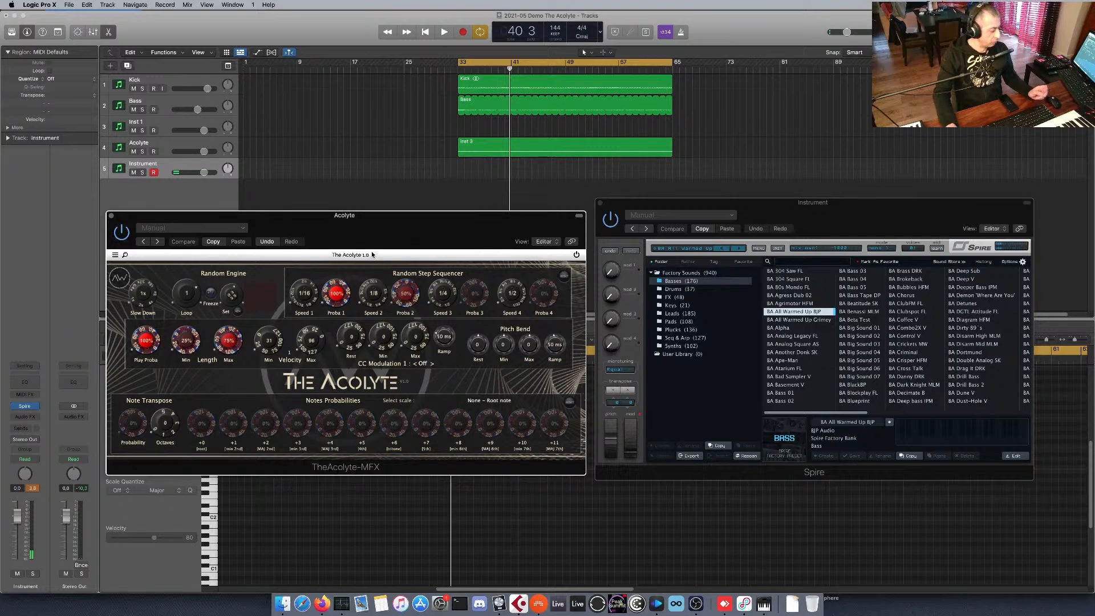
# Play the loop with the Instrument track selected, stop it and restart playback.
pyautogui.press('space')
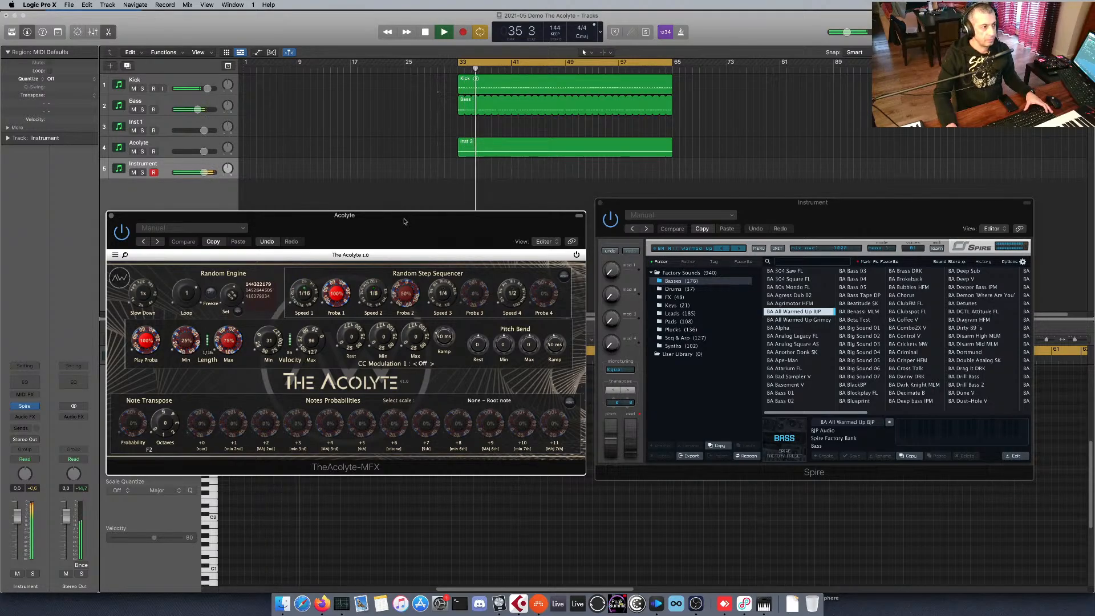
pyautogui.press('space')
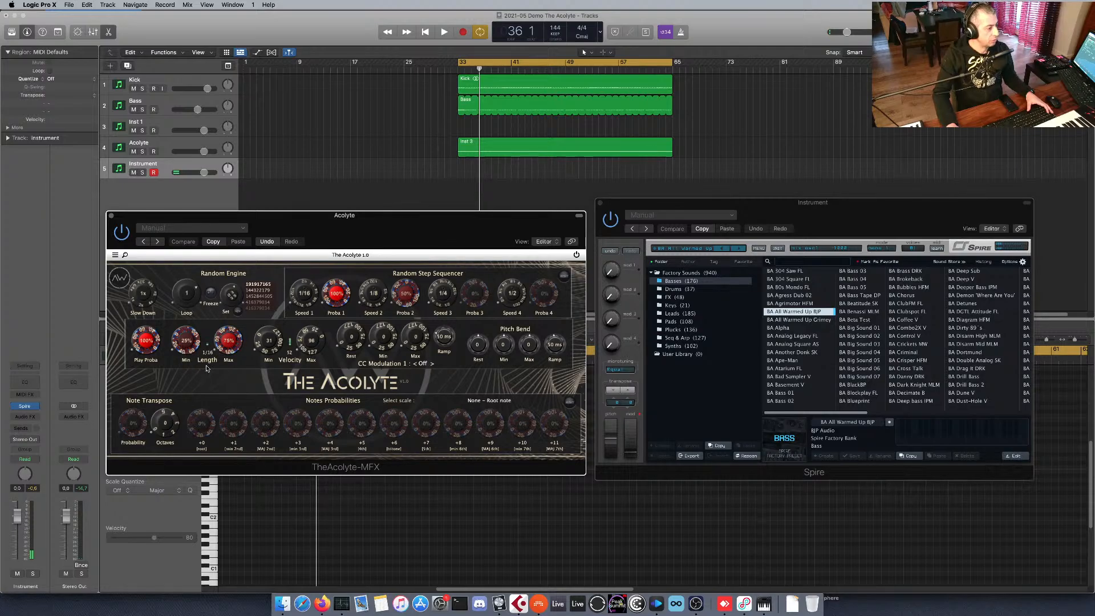
pyautogui.press('space')
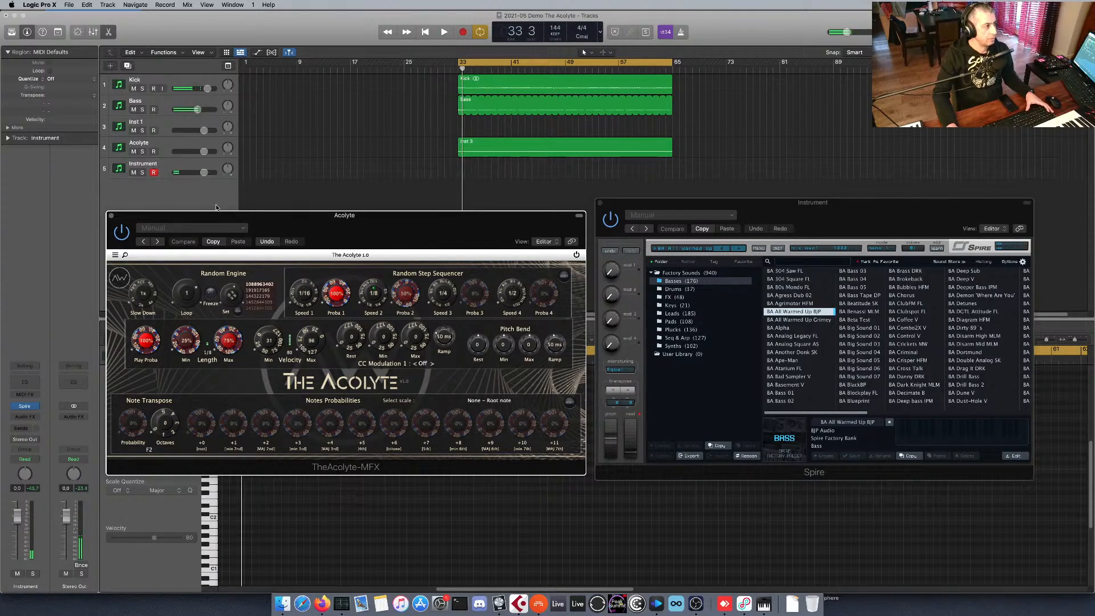
pyautogui.click(235, 204)
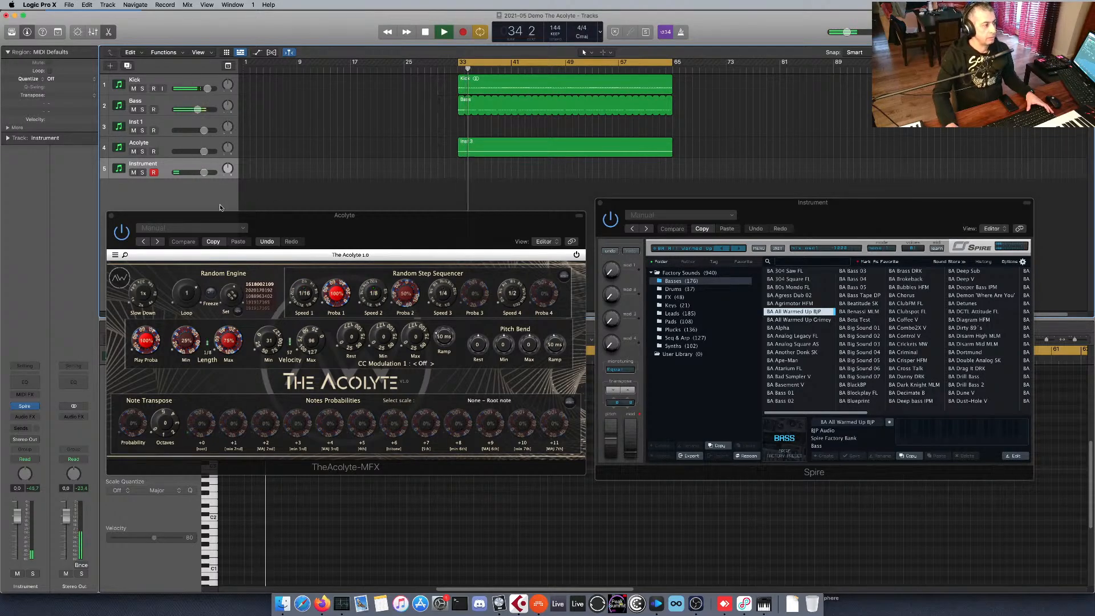
# Restart playback and try the BA All Warmed Up Grimey preset in Spire before returning to BA All Warmed Up BJP.
pyautogui.click(767, 212)
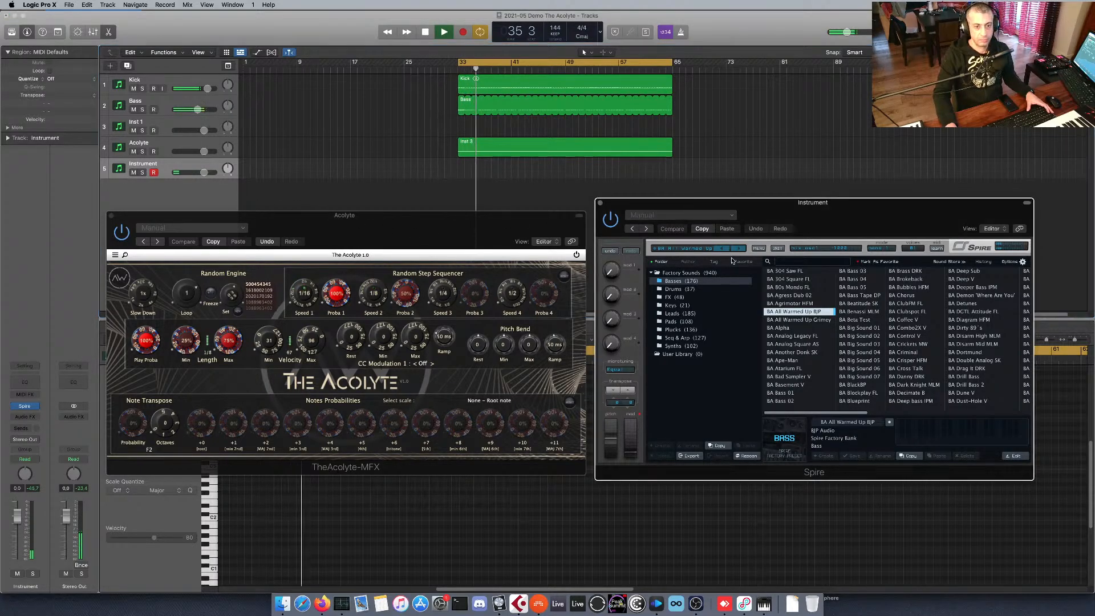
pyautogui.press('space')
pyautogui.press('space')
pyautogui.click(800, 319)
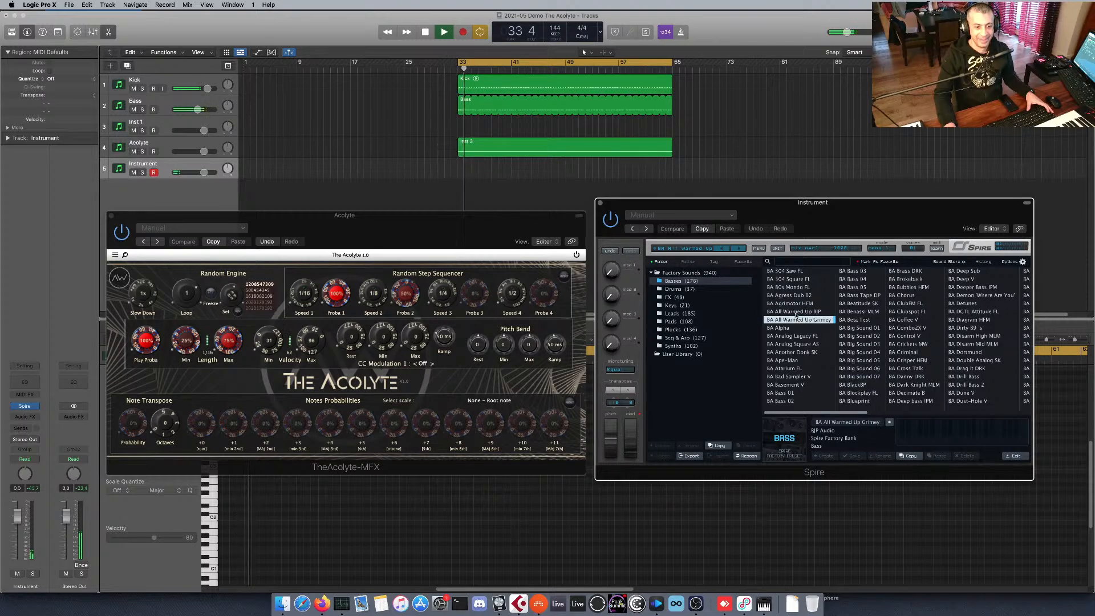
pyautogui.click(799, 312)
# Reselect the Instrument track and restart playback of the loop through Spire.
pyautogui.moveTo(487, 225); pyautogui.dragTo(488, 225)
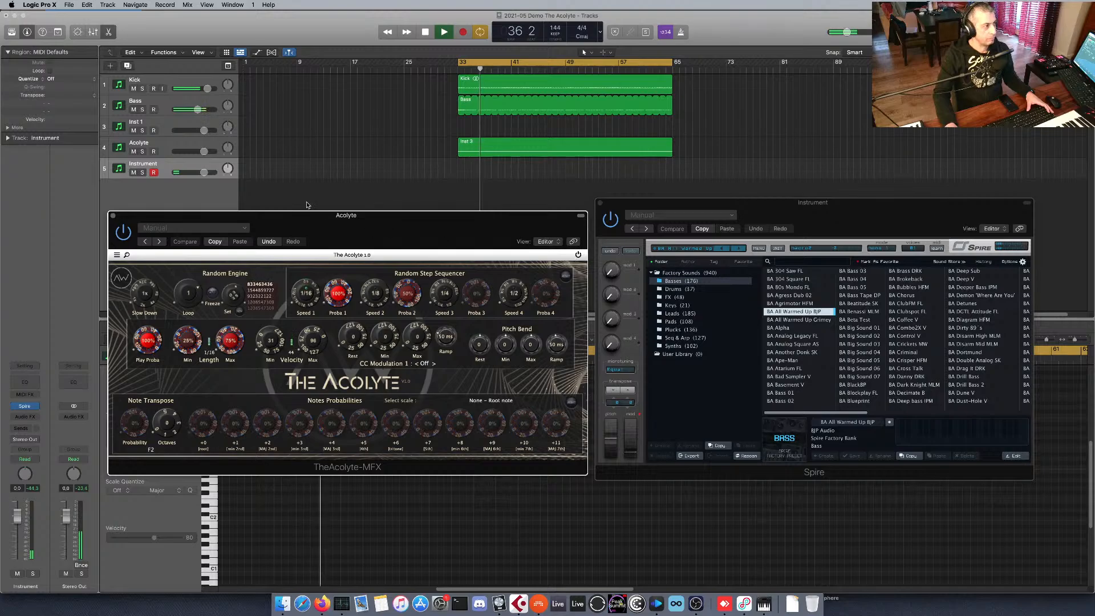
pyautogui.click(181, 165)
pyautogui.press('space')
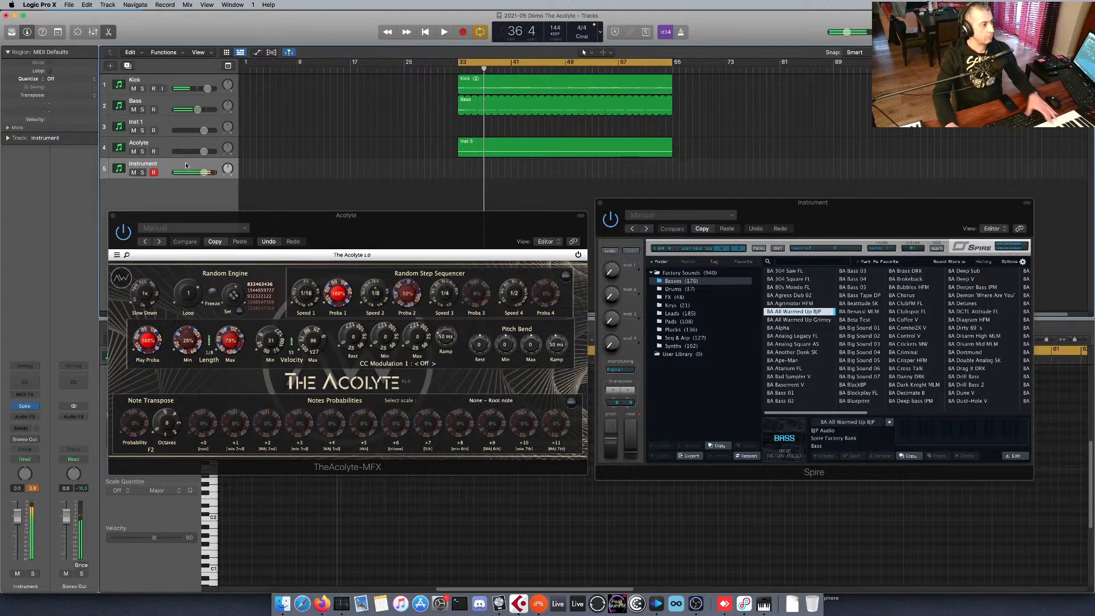
pyautogui.press('space')
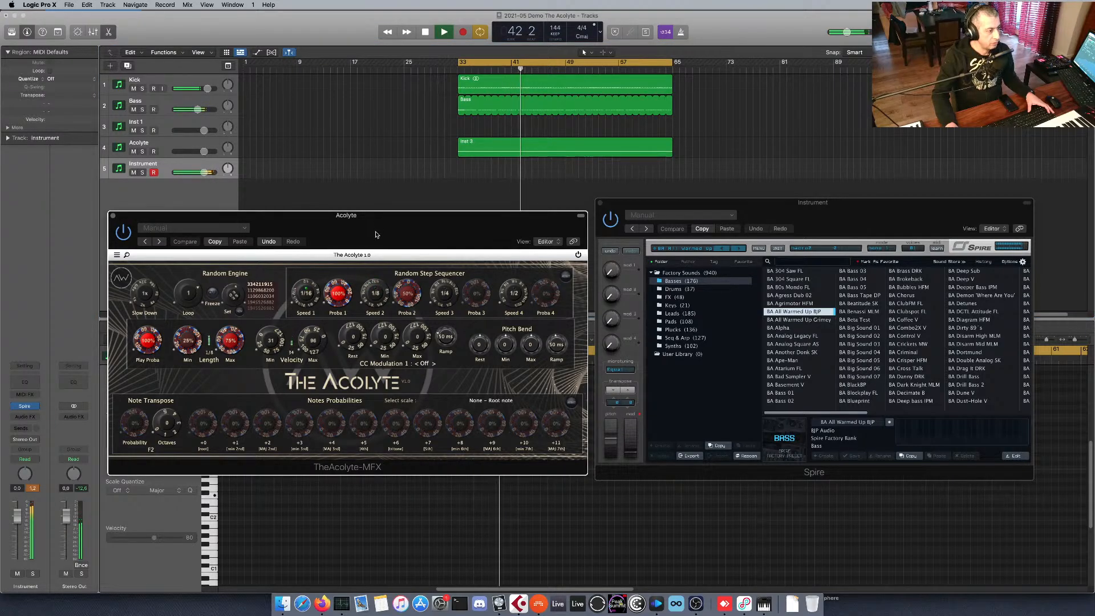
# Try Proba 2 at zero in The Acolyte, set Play Proba to 82% and Proba 2 to about 20%, and replay the loop.
pyautogui.moveTo(406, 294); pyautogui.dragTo(400, 321)
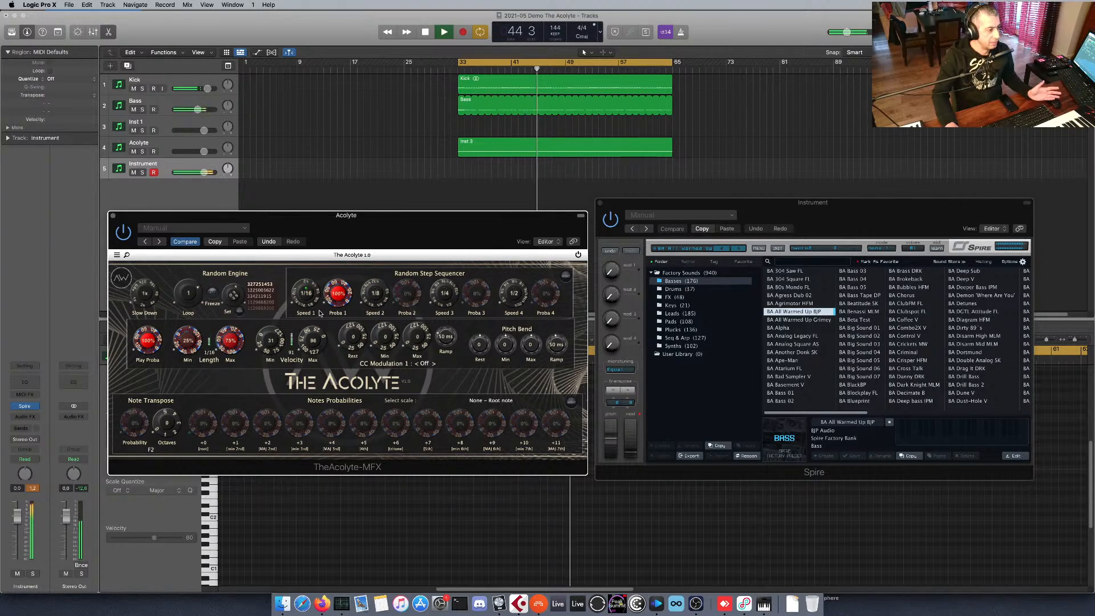
pyautogui.press('space')
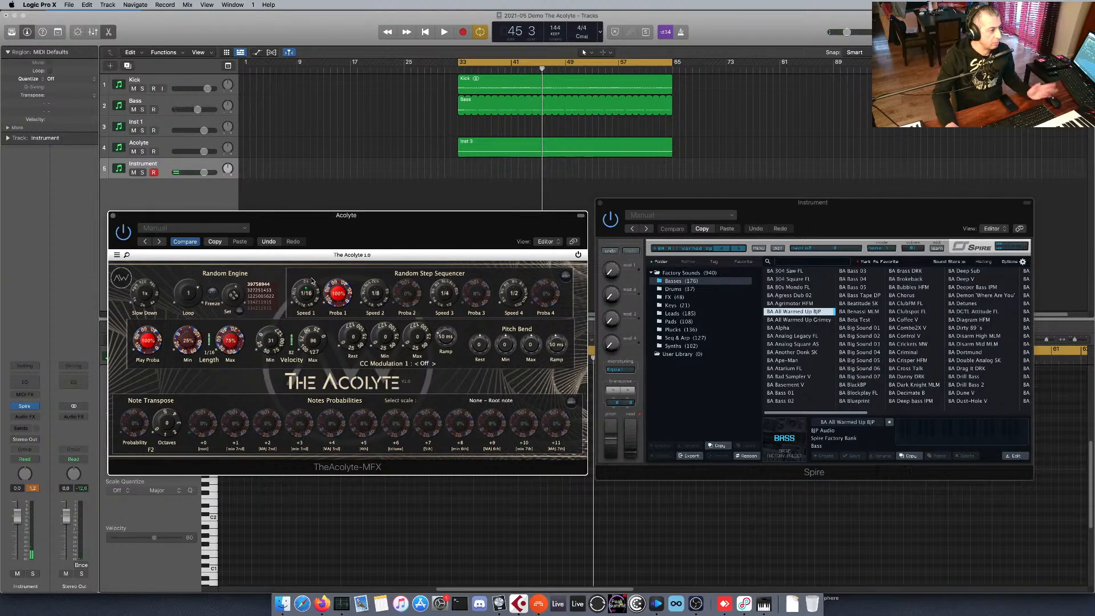
pyautogui.moveTo(149, 348); pyautogui.dragTo(149, 352)
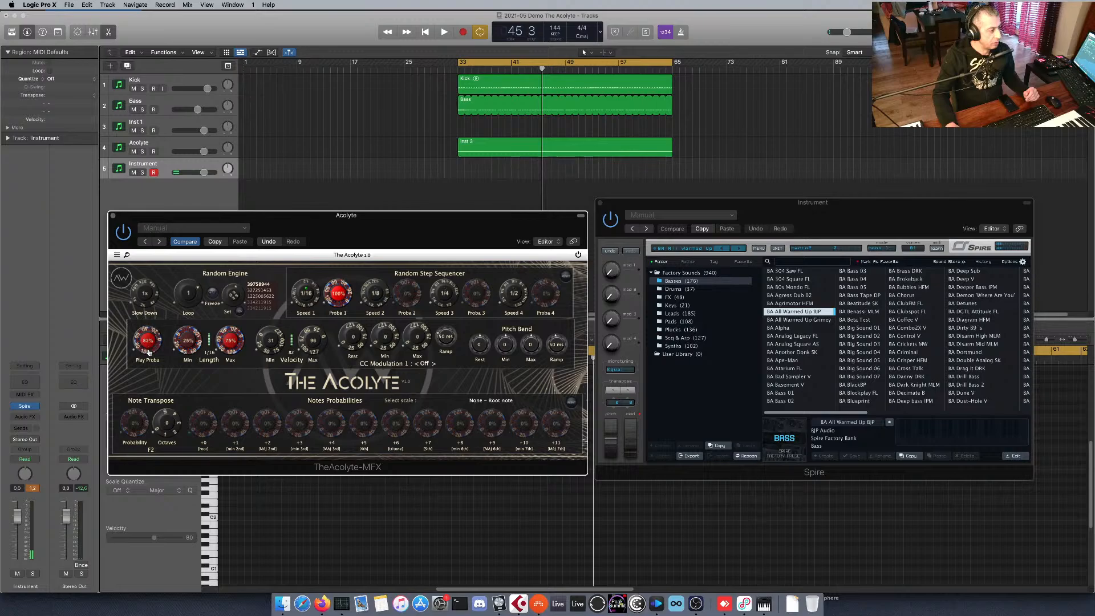
pyautogui.moveTo(407, 296); pyautogui.dragTo(408, 284)
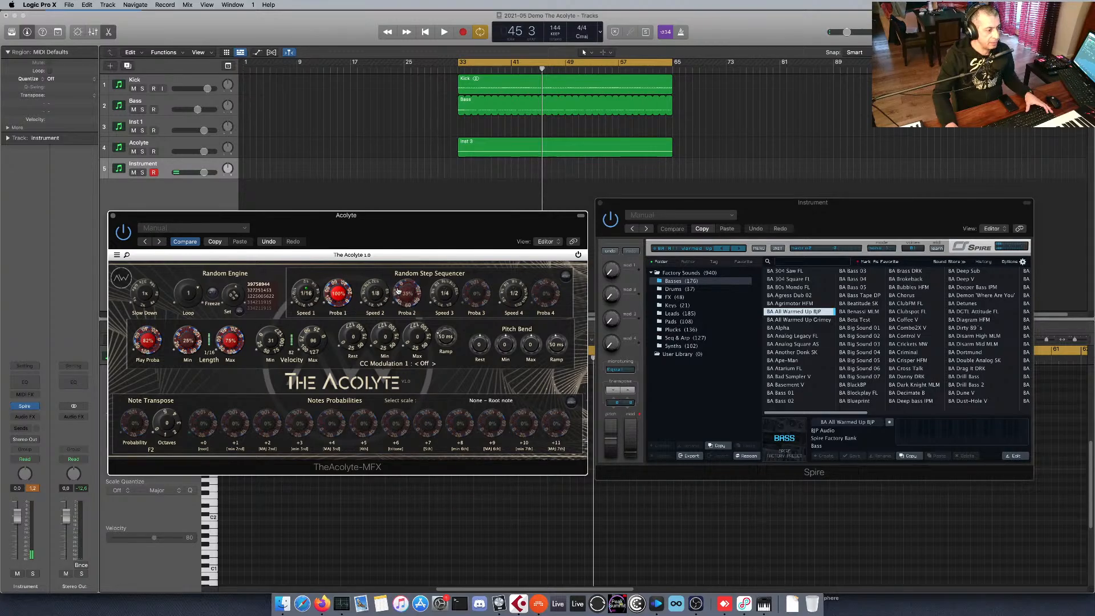
pyautogui.press('space')
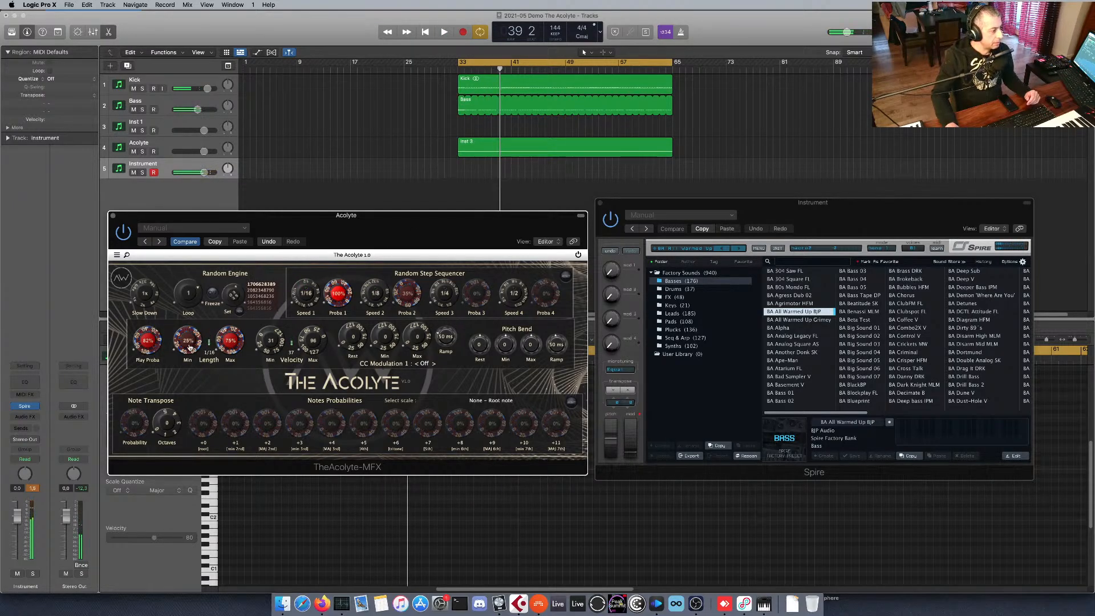
# Try The Acolyte's note lengths at 100% and 0% during playback, then set Length Min to 28% and Max to 83%.
pyautogui.moveTo(190, 349); pyautogui.dragTo(189, 305)
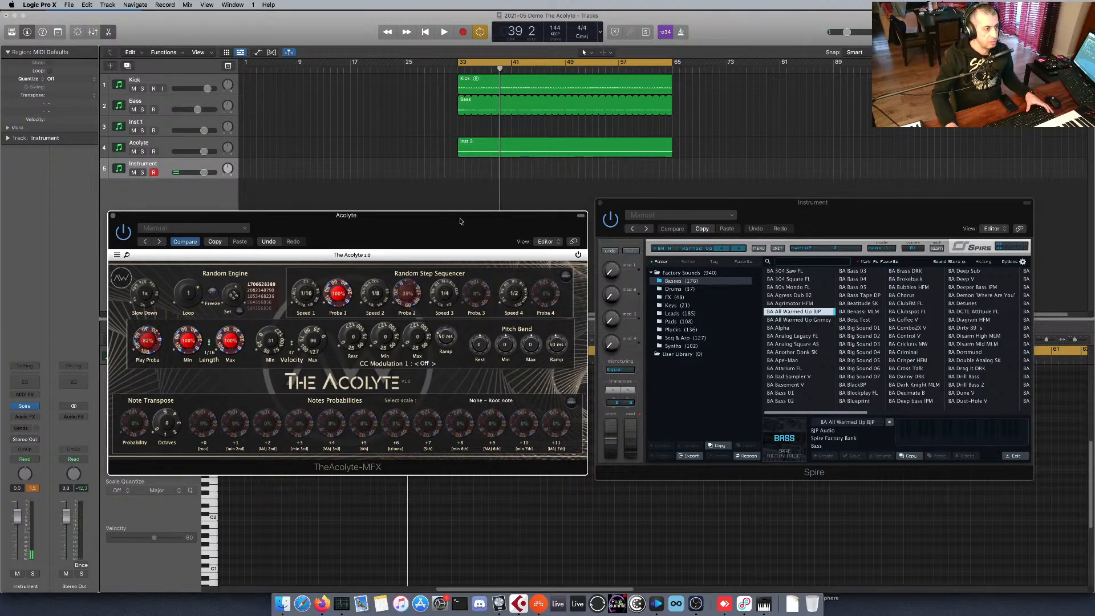
pyautogui.press('space')
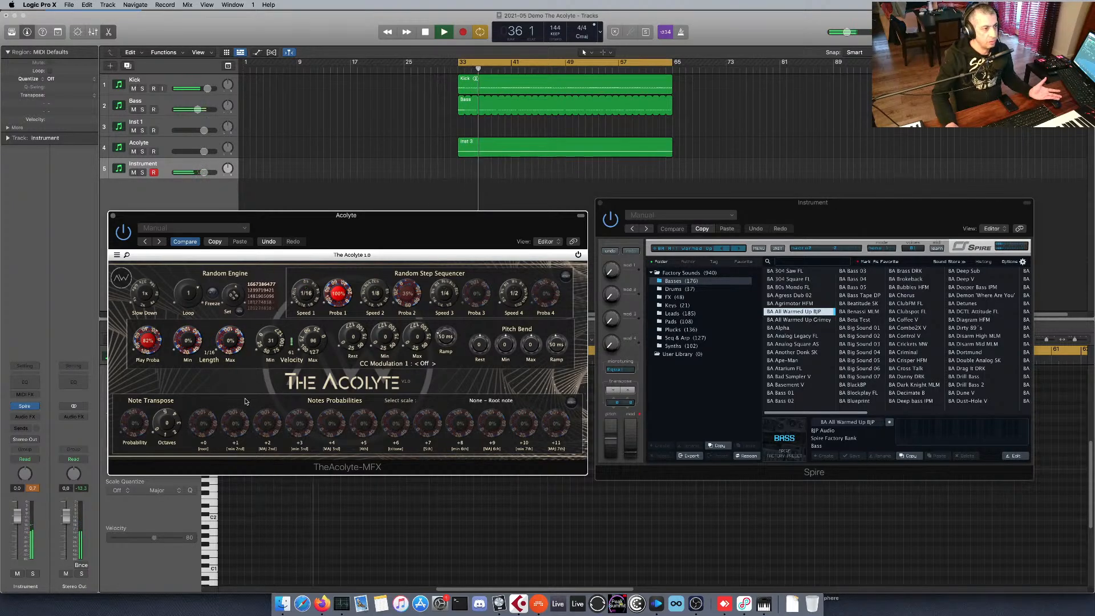
pyautogui.moveTo(236, 345); pyautogui.dragTo(235, 337)
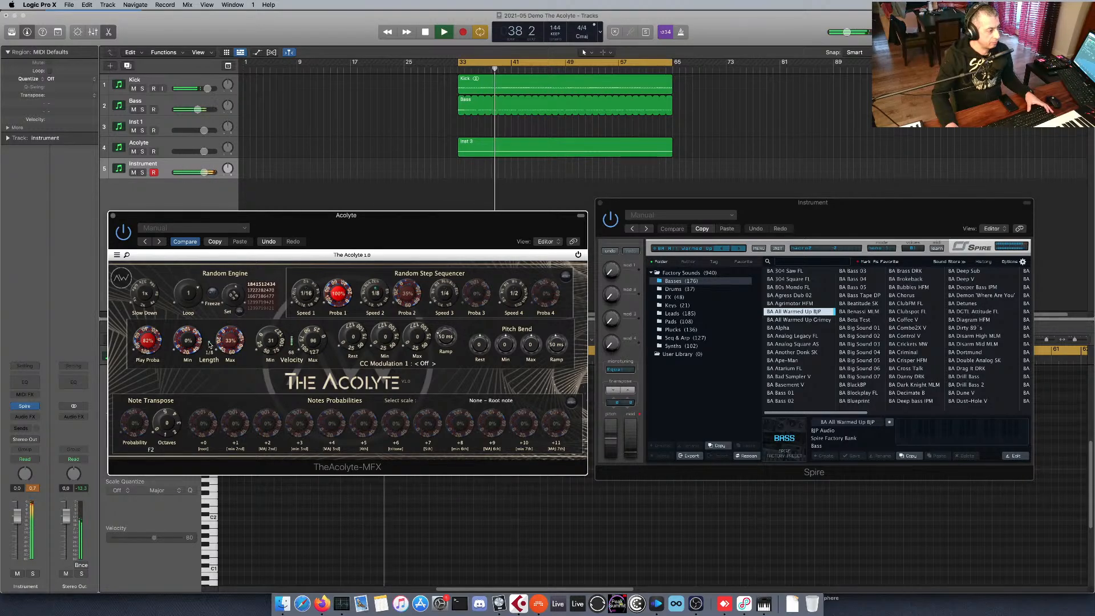
pyautogui.moveTo(187, 365); pyautogui.dragTo(234, 342)
pyautogui.press('space')
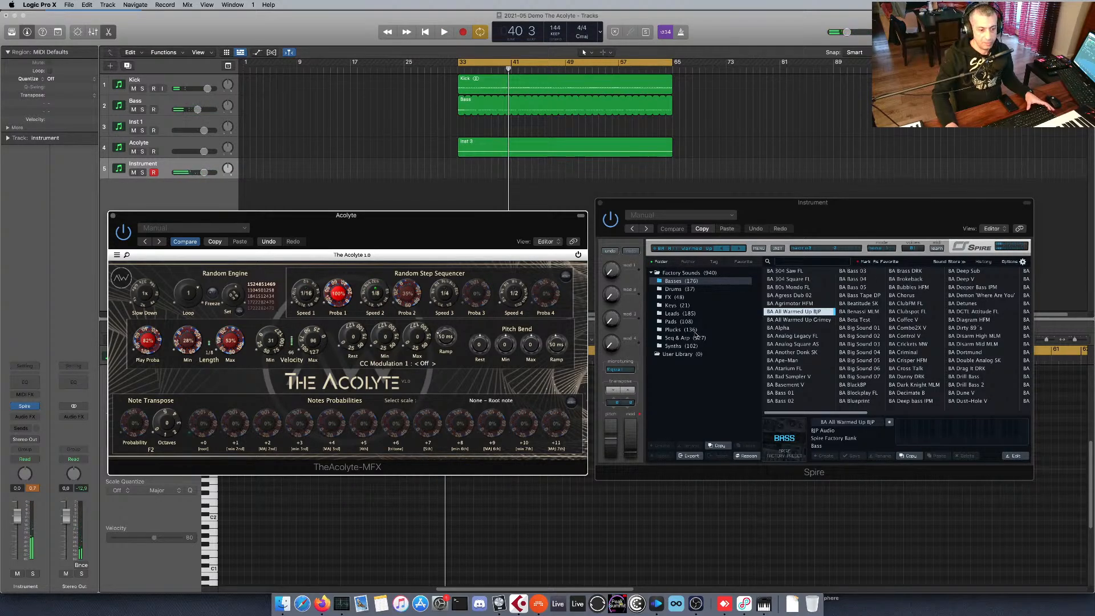
# Set The Acolyte's Velocity Min to 39 and Max to 71, shift the Spire window slightly and play the loop.
pyautogui.moveTo(322, 340); pyautogui.dragTo(264, 343)
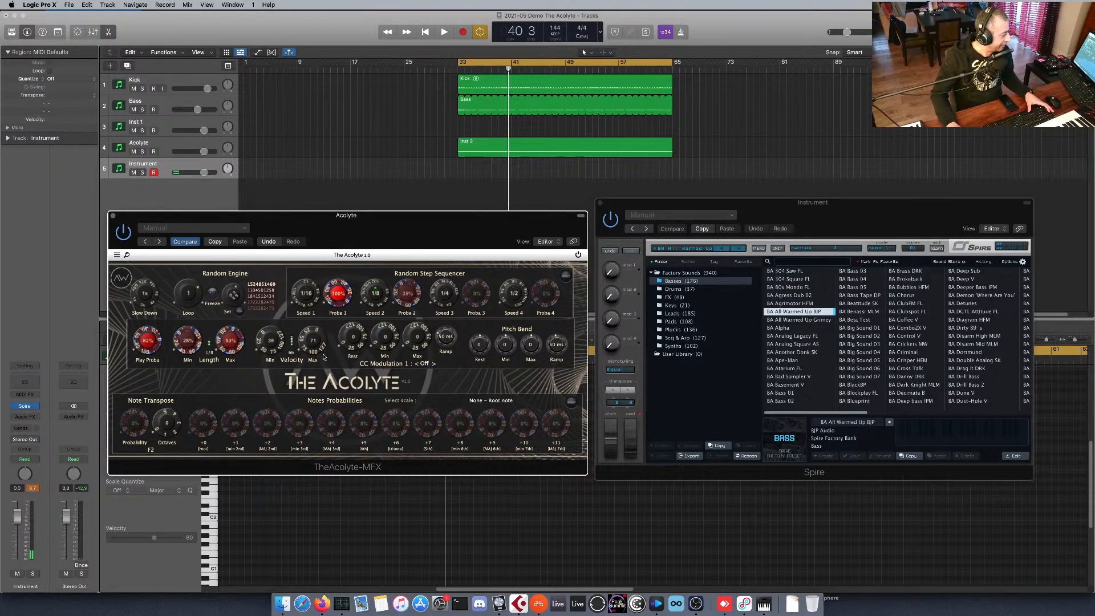
pyautogui.press('space')
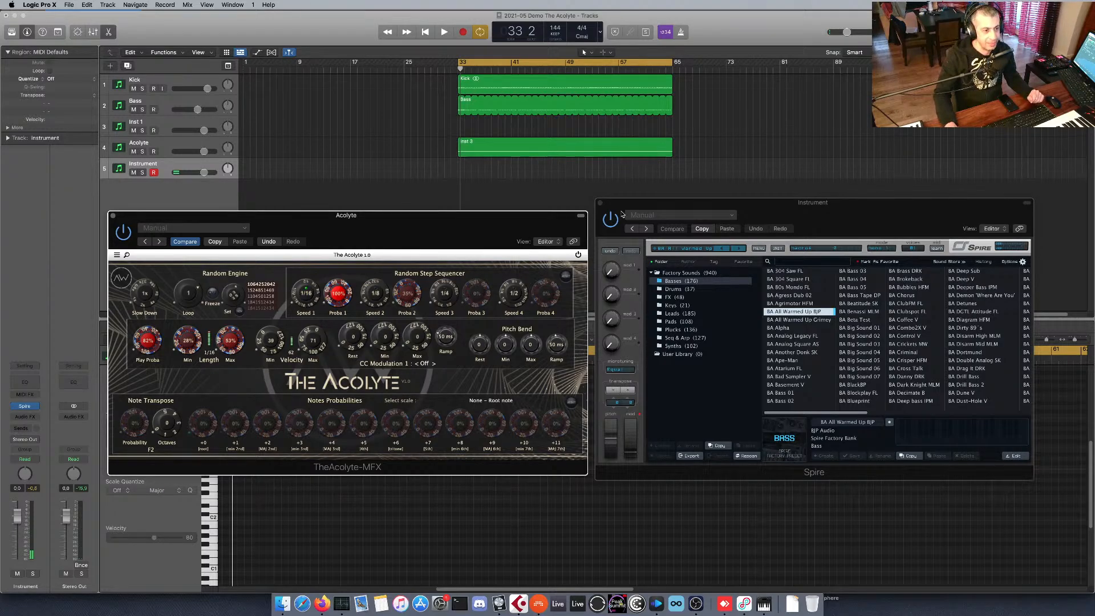
pyautogui.moveTo(636, 203); pyautogui.dragTo(631, 208)
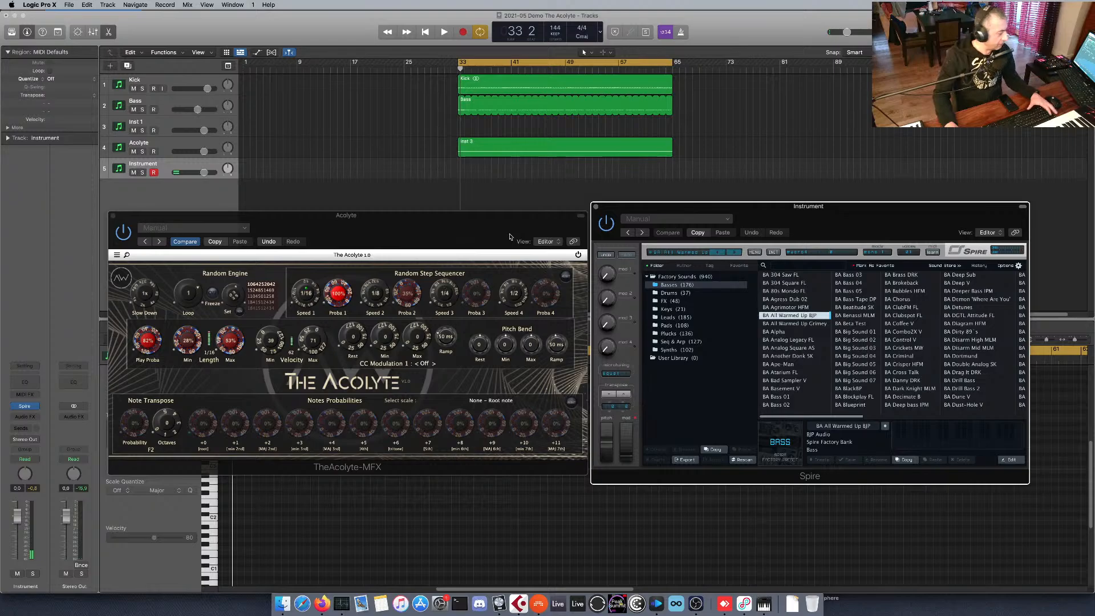
pyautogui.press('space')
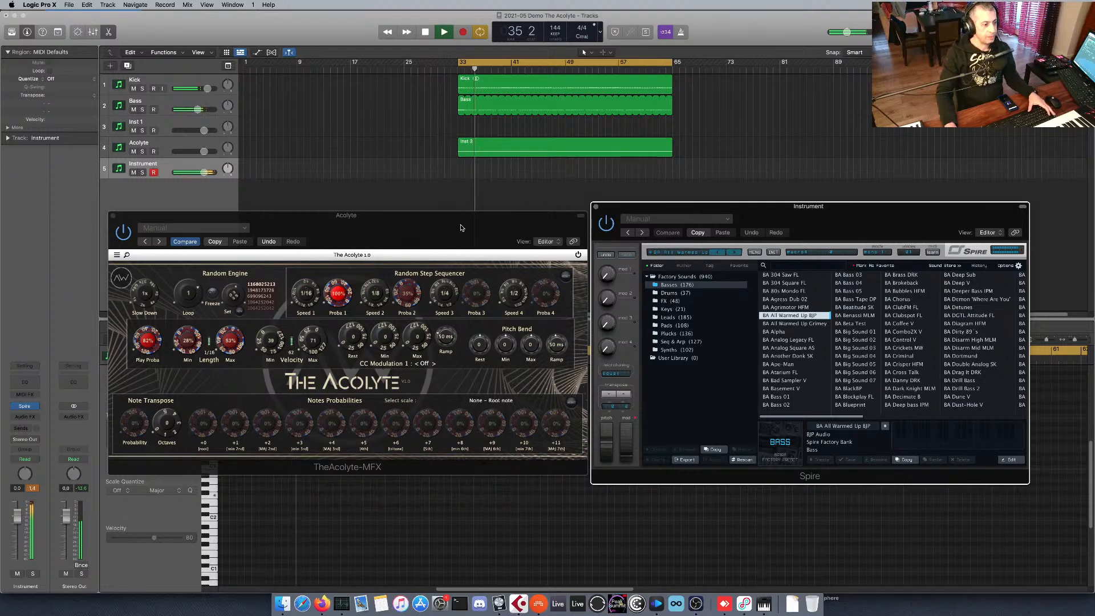
# Stop playback and switch Spire from its preset browser to the modulation matrix.
pyautogui.click(365, 326)
pyautogui.press('space')
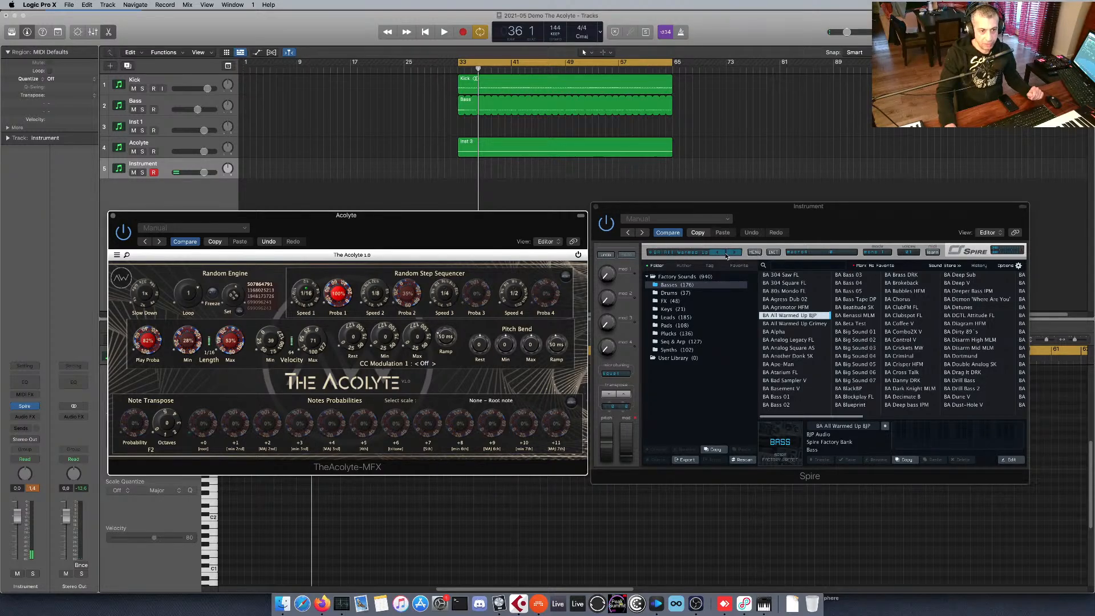
pyautogui.click(691, 251)
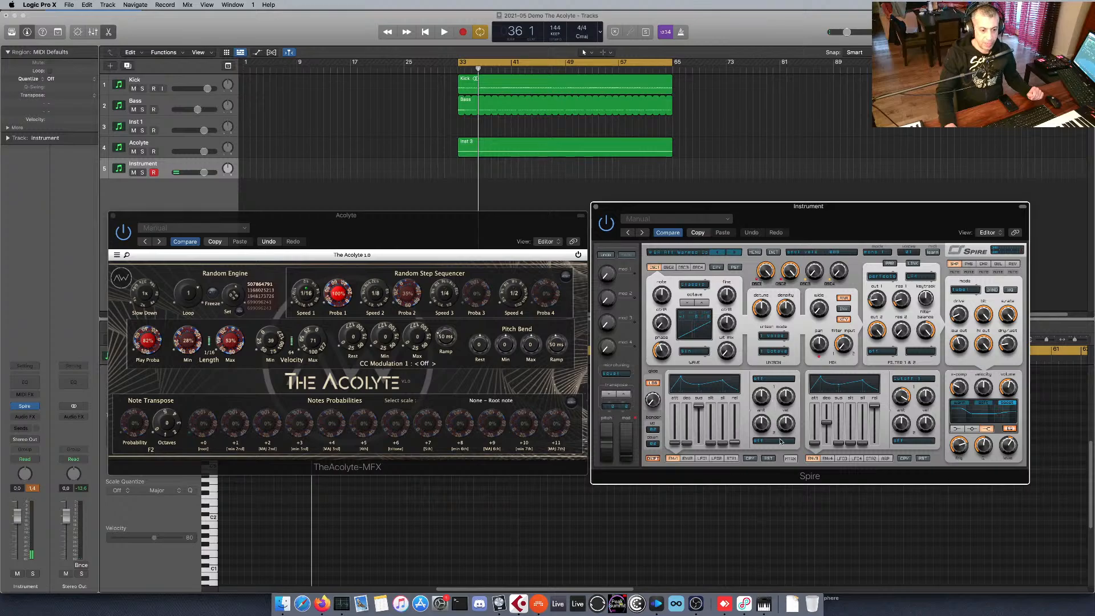
pyautogui.click(790, 458)
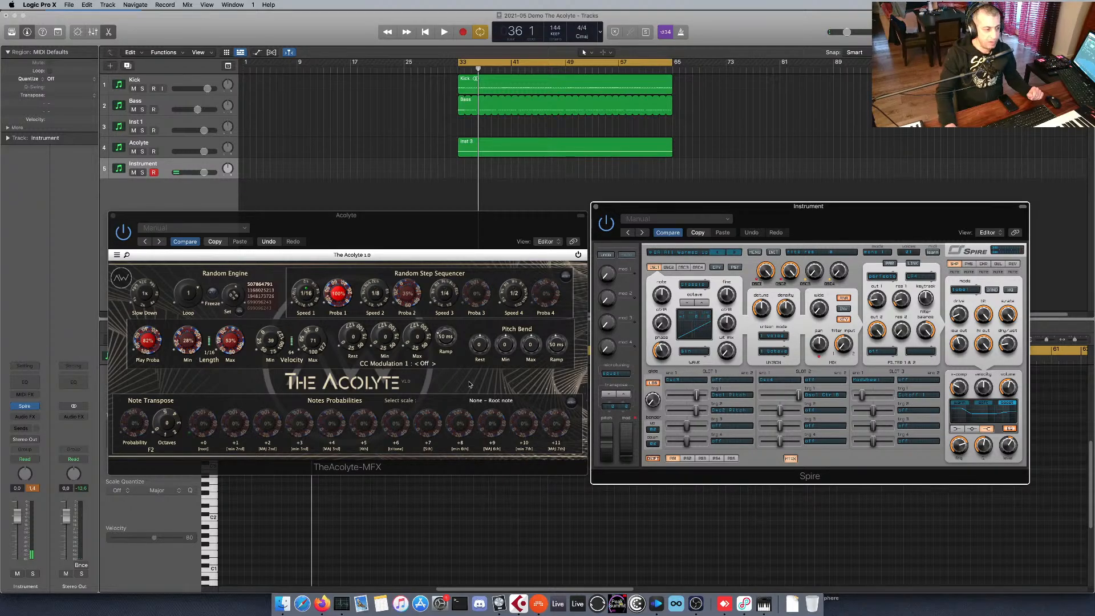
# Set The Acolyte's CC Modulation 1 to 1 Mod Wheel, Rest to about 25 and Min to about 21, raise Max, and move Spire's mod wheel.
pyautogui.click(427, 363)
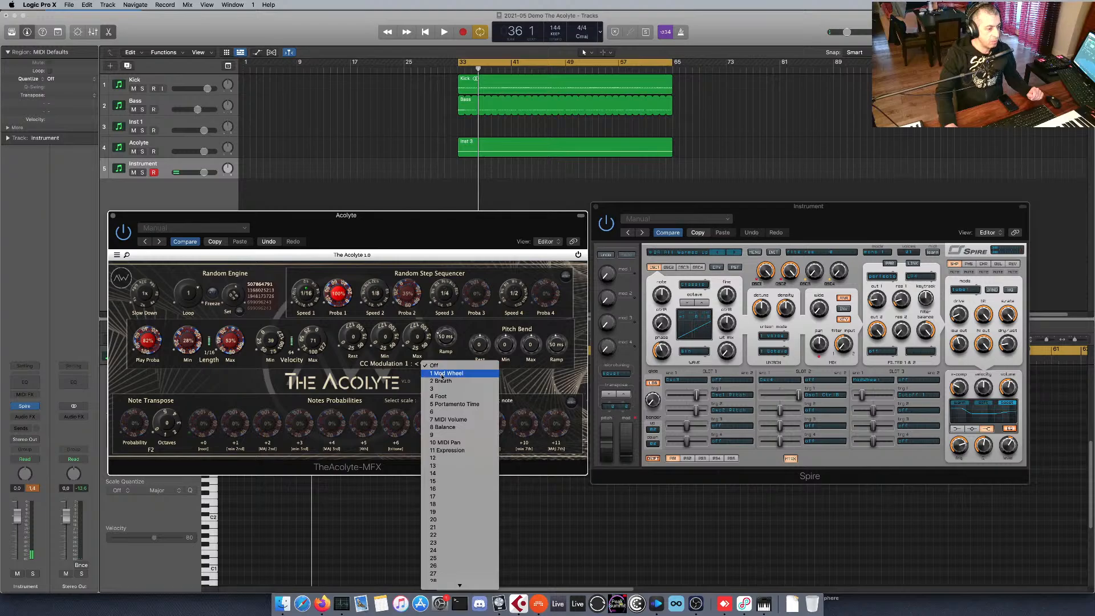
pyautogui.click(476, 376)
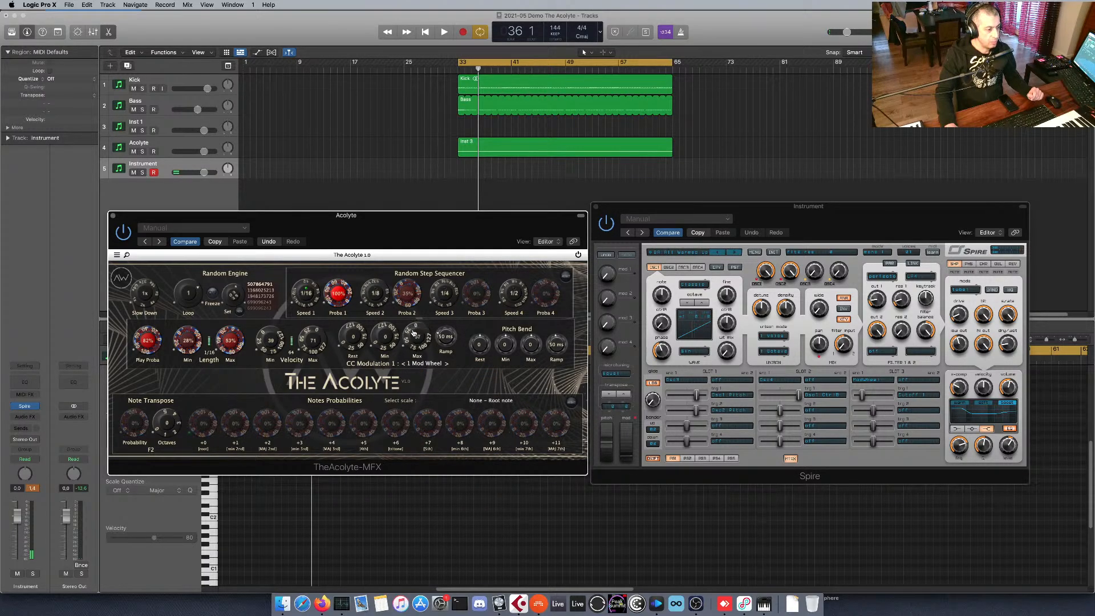
pyautogui.moveTo(386, 338); pyautogui.dragTo(348, 337)
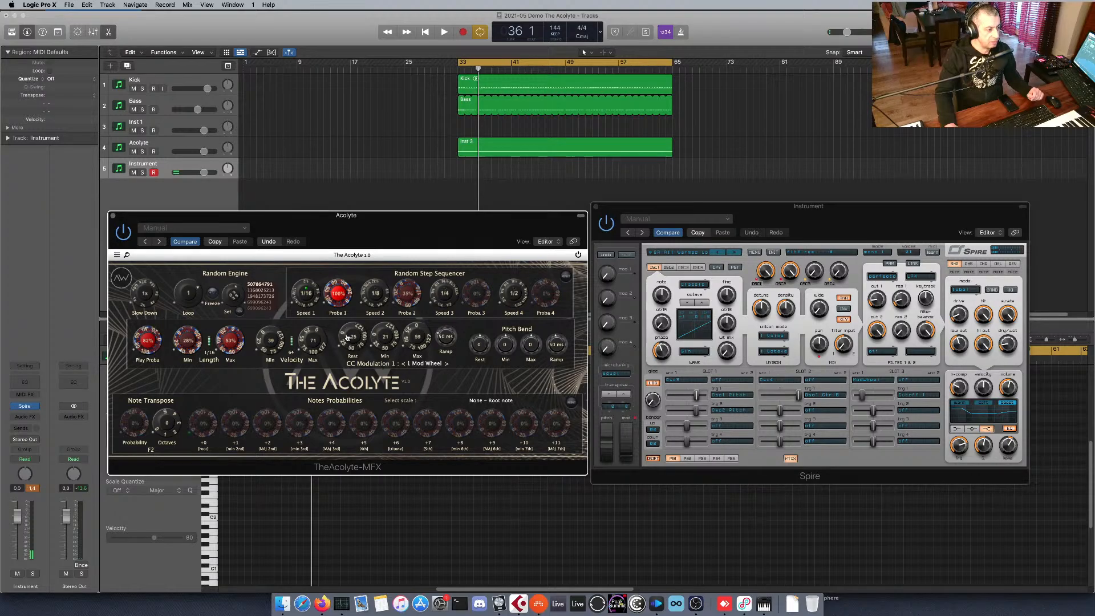
pyautogui.moveTo(627, 438); pyautogui.dragTo(626, 423)
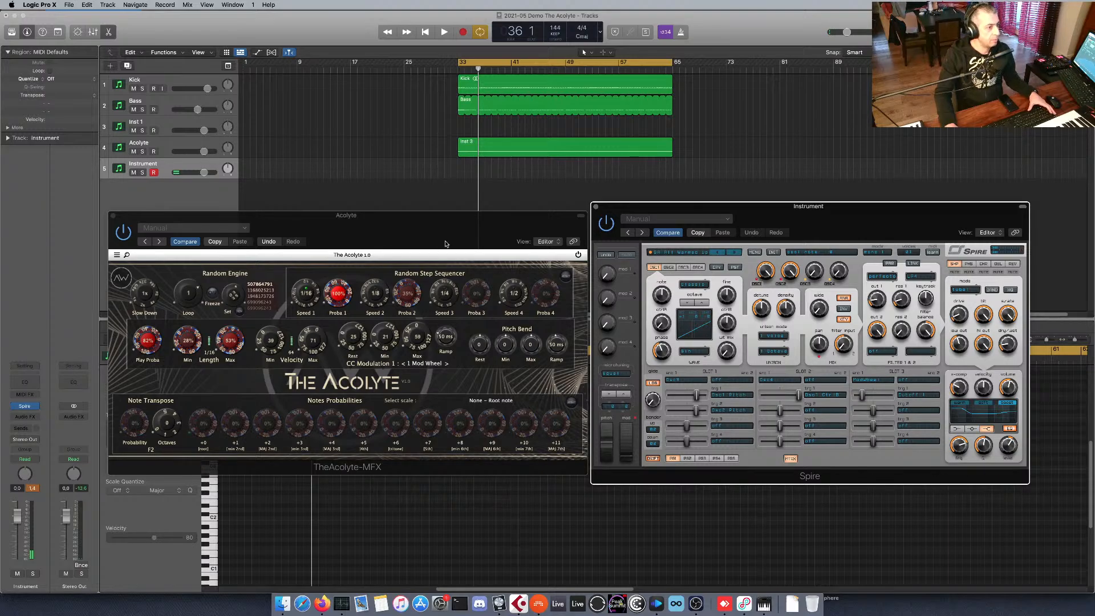
# During loop playback, raise the CC modulation Max and set its Ramp to 67 ms, and stop playback.
pyautogui.press('space')
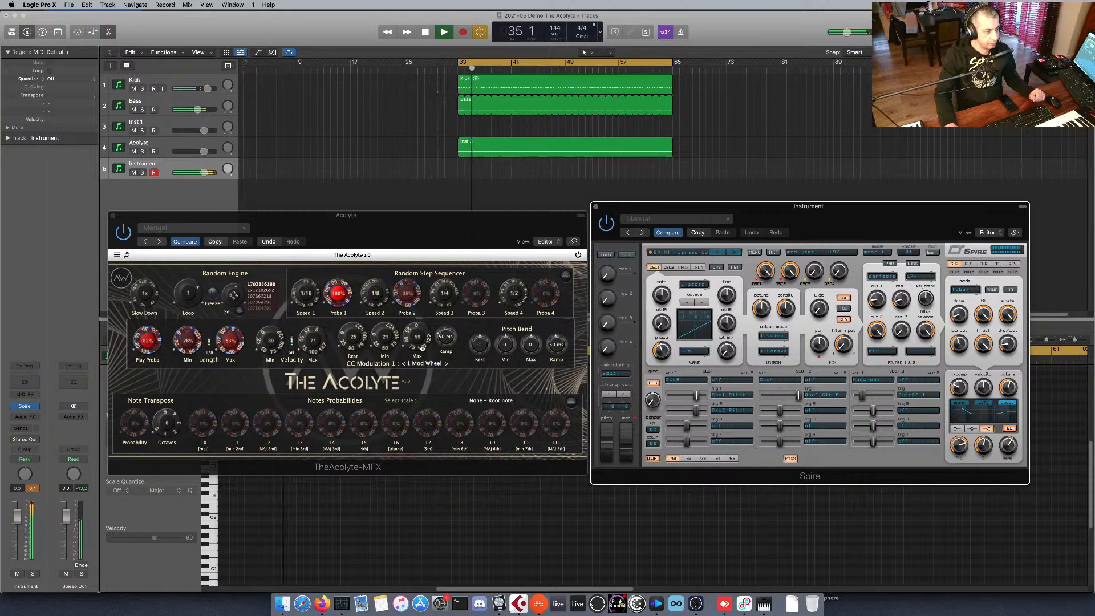
pyautogui.moveTo(418, 339); pyautogui.dragTo(449, 335)
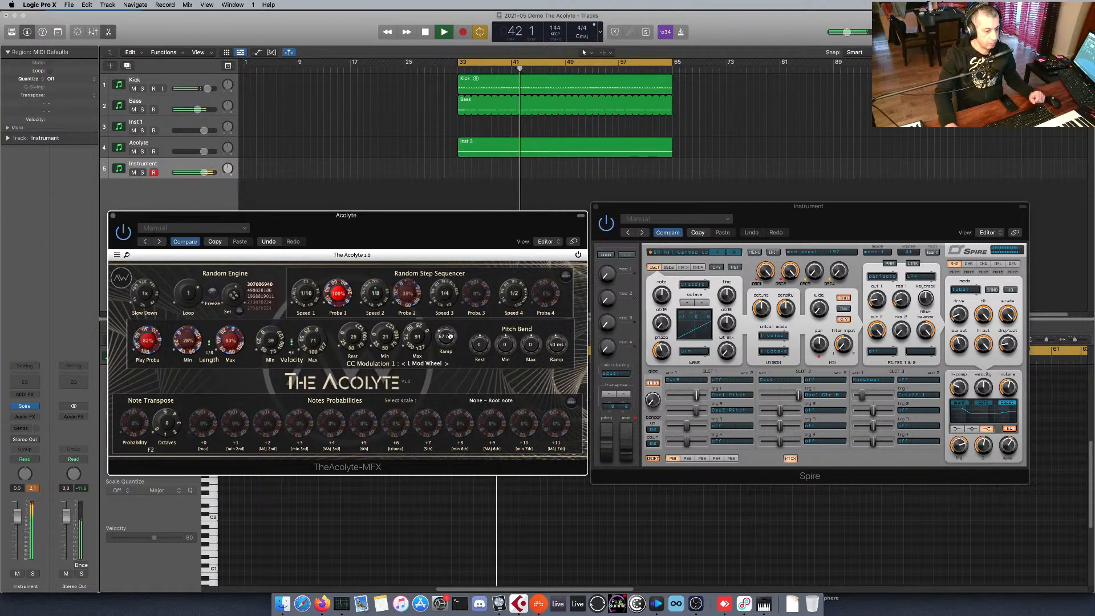
pyautogui.press('space')
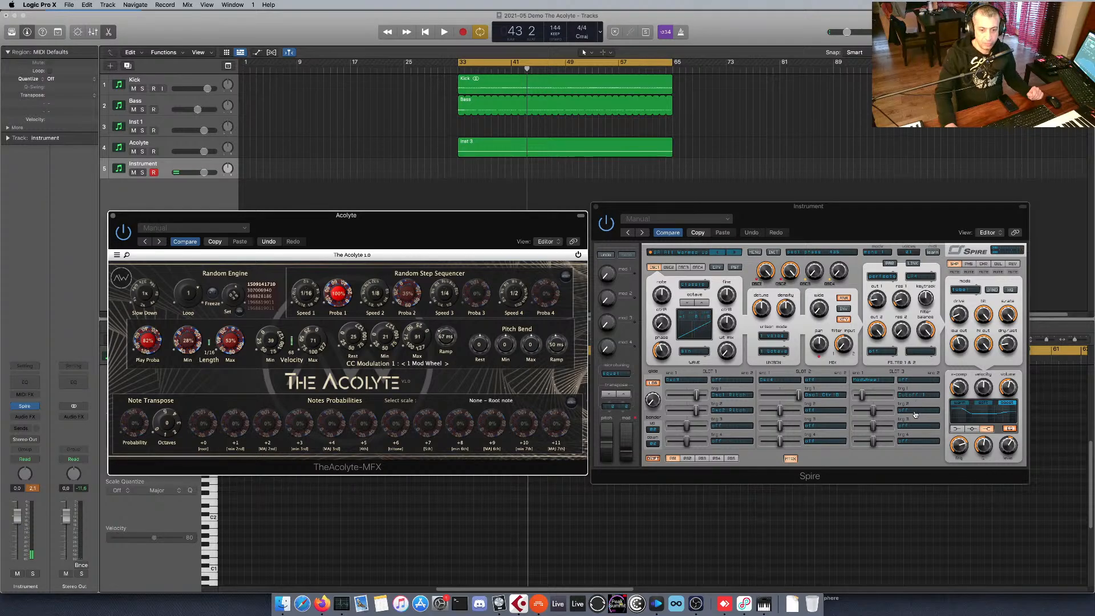
# Add the shaper's drive as the second target of Spire's matrix Slot 3, and audition the loop.
pyautogui.moveTo(958, 314); pyautogui.dragTo(886, 412)
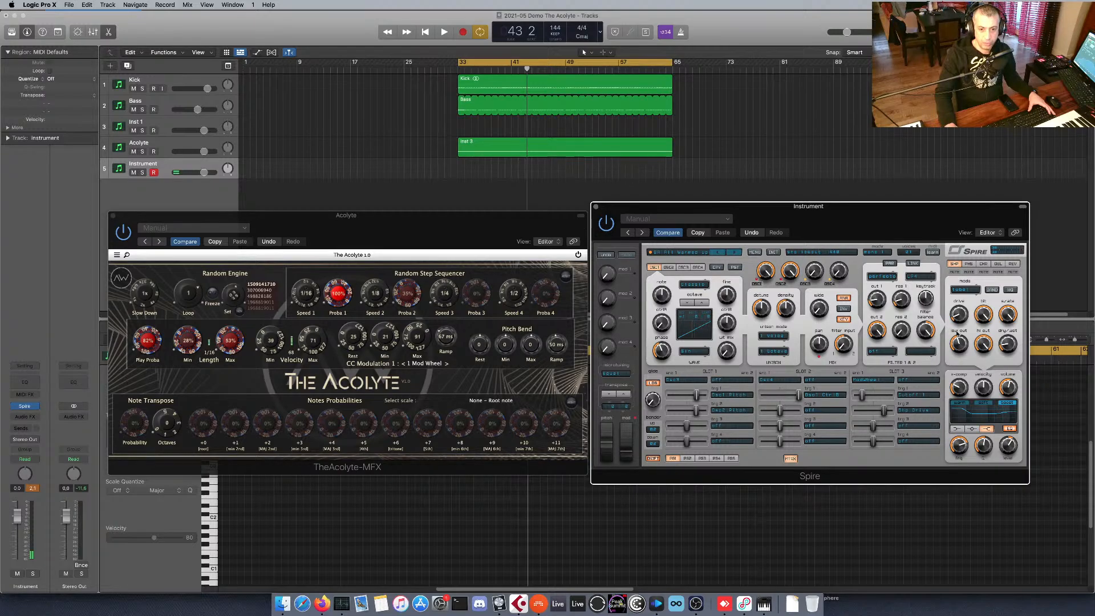
pyautogui.click(536, 230)
pyautogui.press('space')
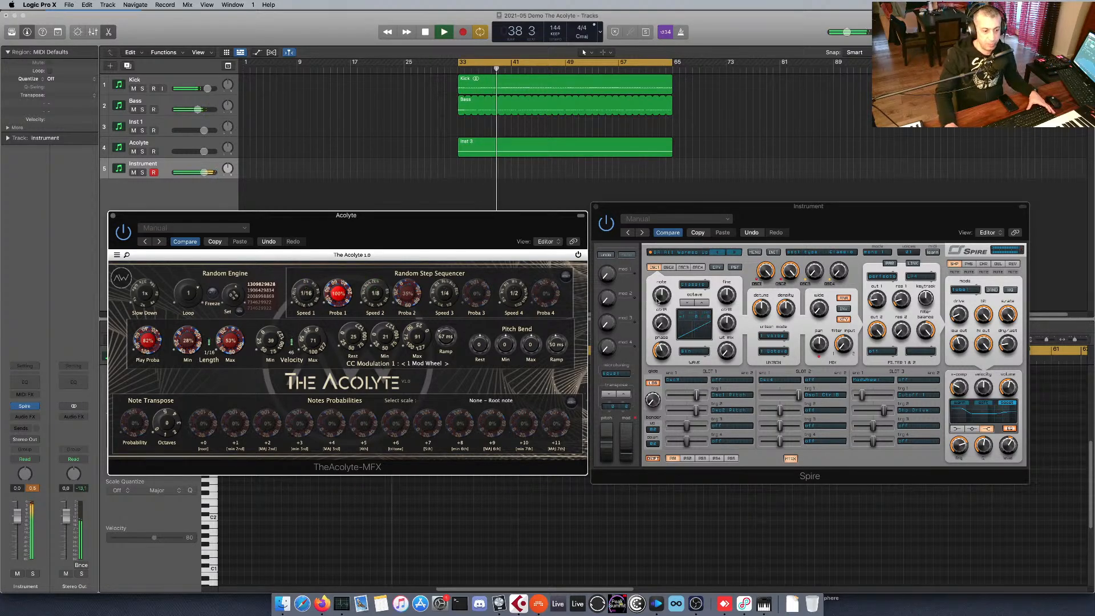
pyautogui.press('space')
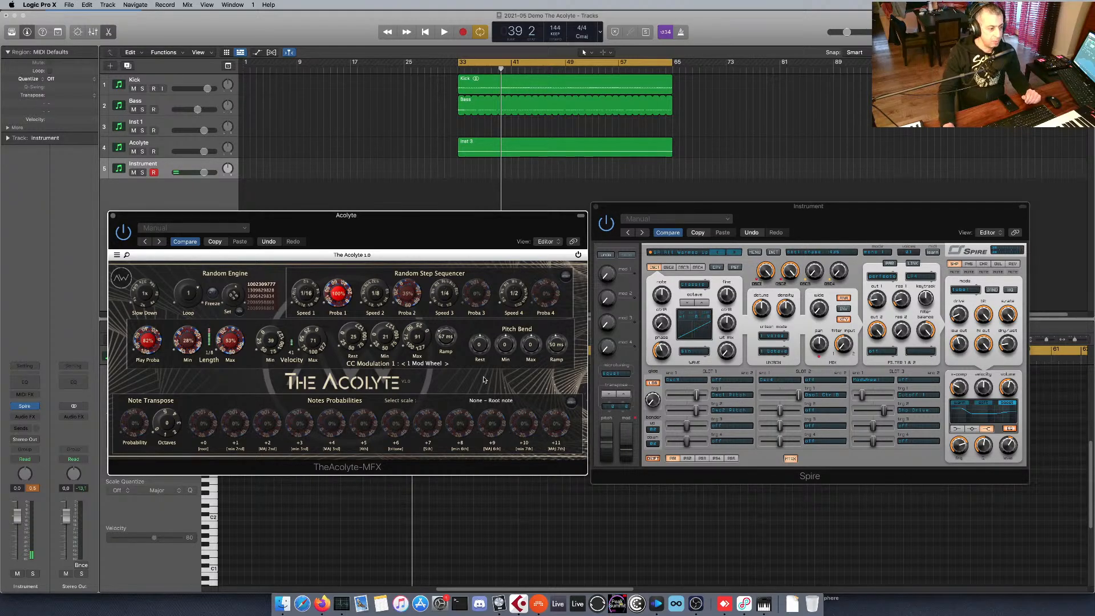
# Set The Acolyte's Pitch Bend to Rest -273, Min -8192, Max 8191 and Ramp 28 ms, leaving CC Modulation 1 on Mod Wheel.
pyautogui.click(438, 364)
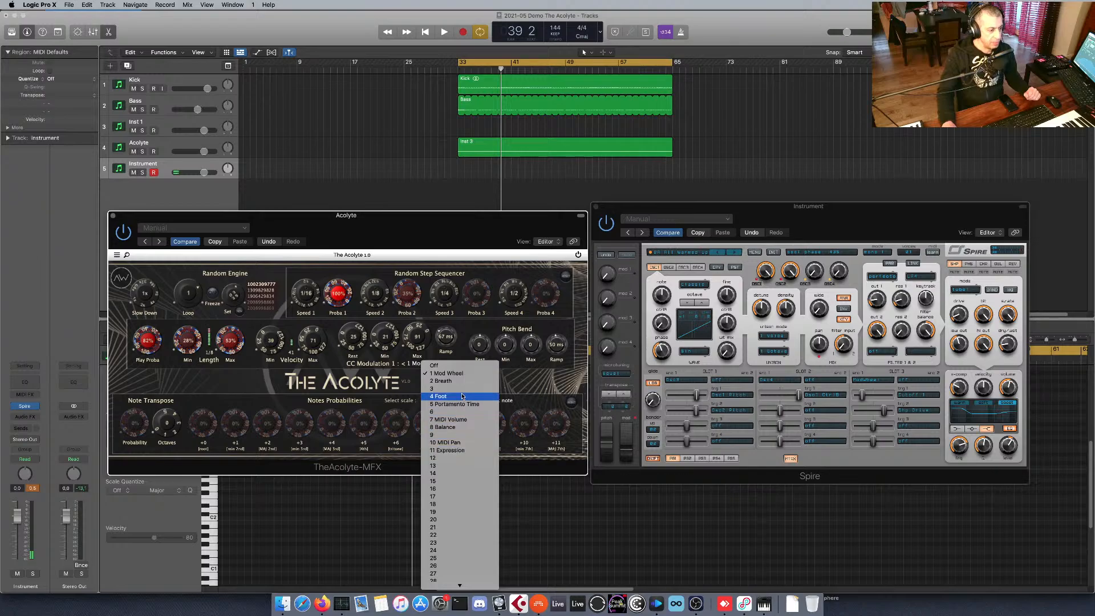
pyautogui.click(462, 373)
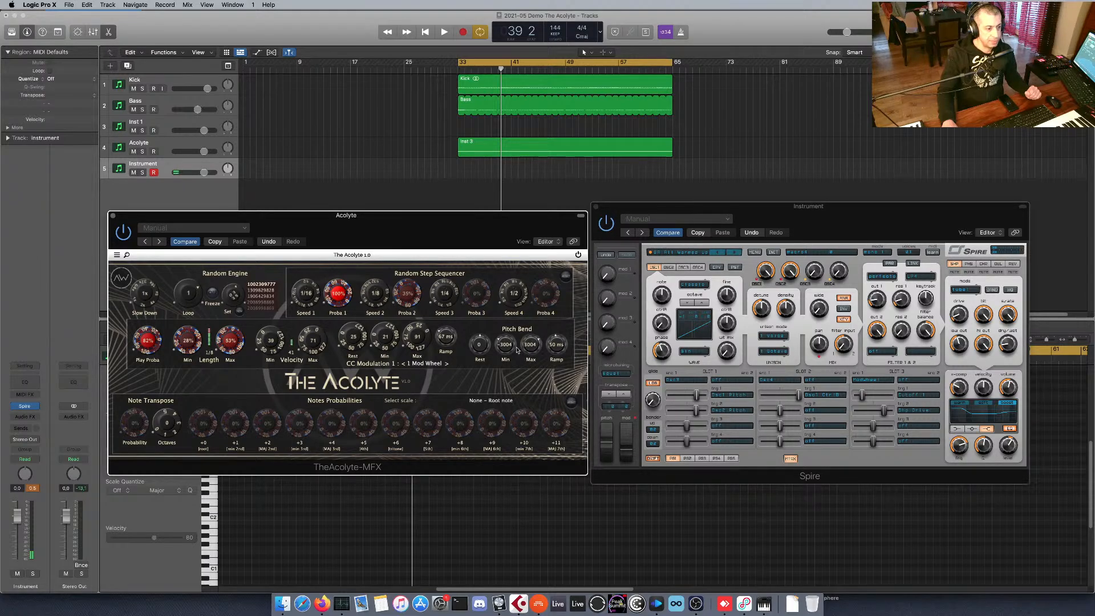
pyautogui.moveTo(507, 346); pyautogui.dragTo(508, 353)
pyautogui.moveTo(561, 343); pyautogui.dragTo(562, 349)
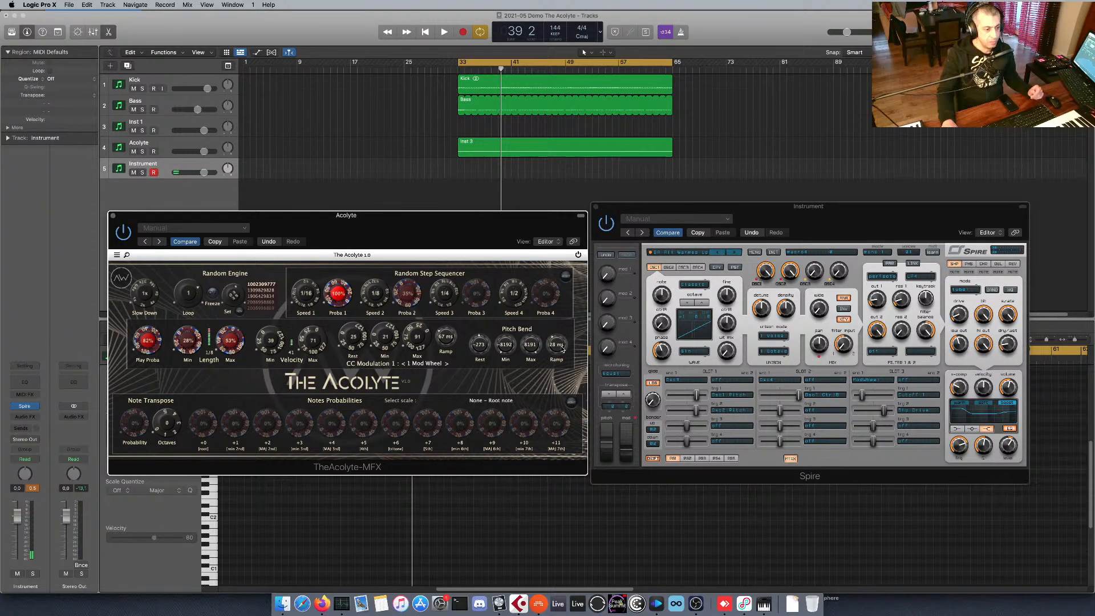
# Set both the up and down bender ranges in Spire to 00 and play the loop.
pyautogui.click(654, 431)
pyautogui.click(655, 425)
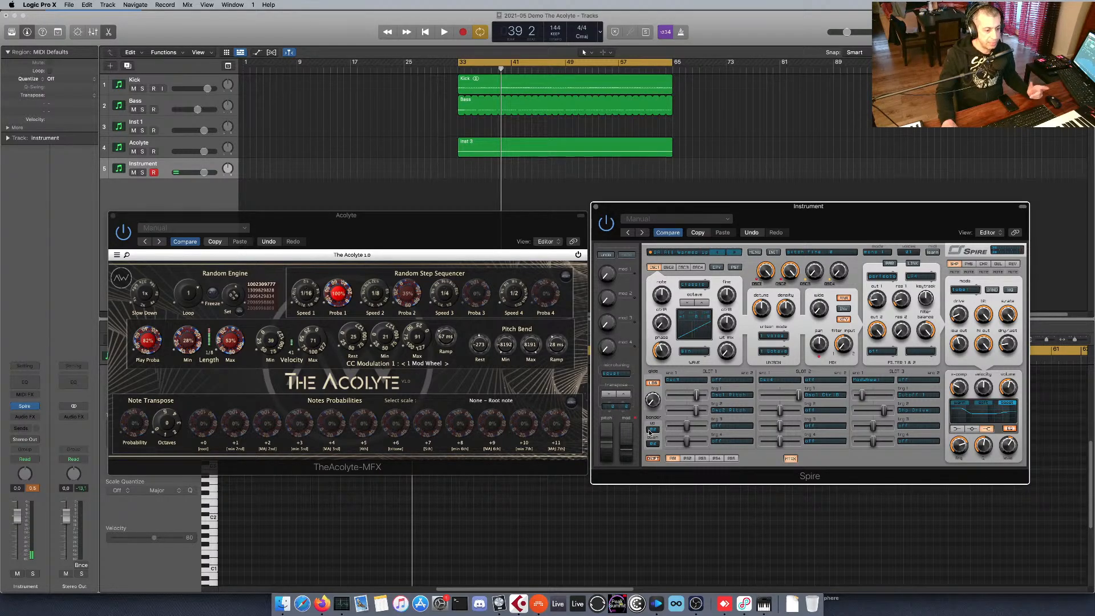
pyautogui.click(654, 433)
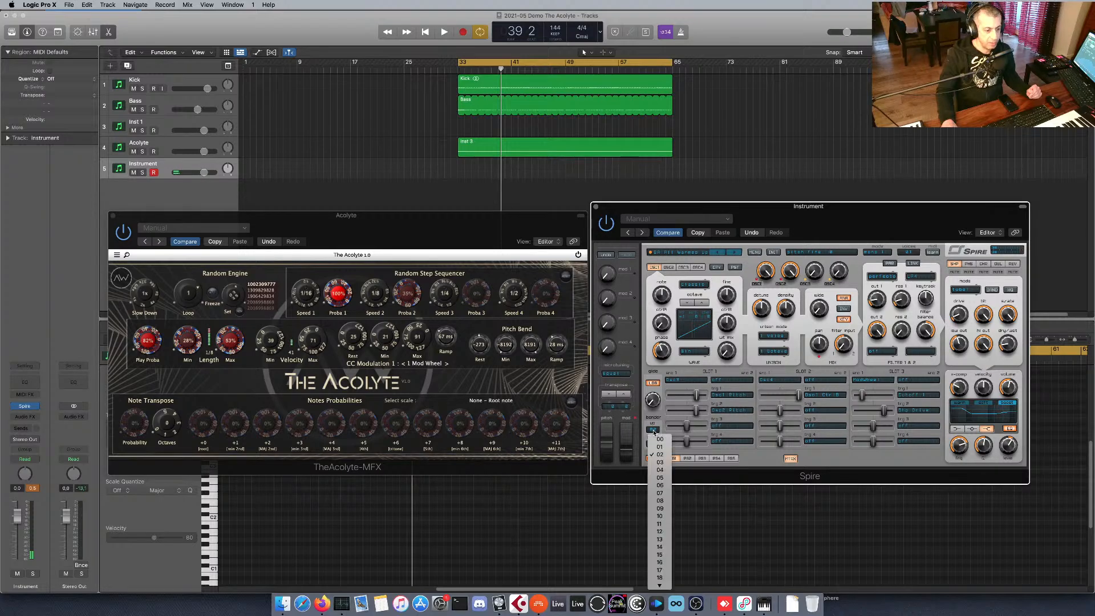
pyautogui.click(656, 444)
pyautogui.click(654, 447)
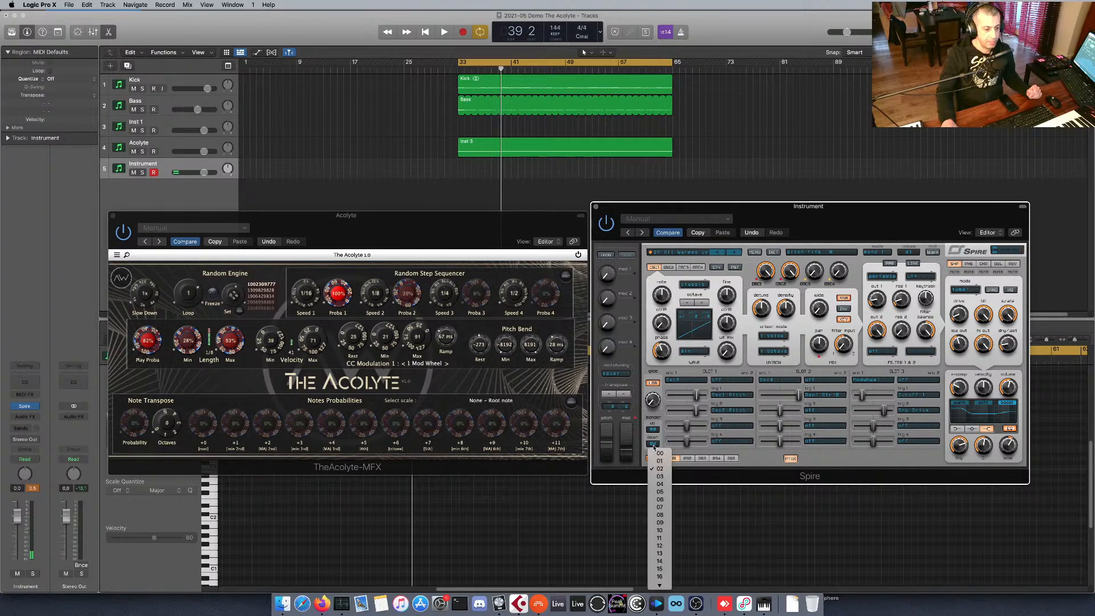
pyautogui.click(658, 453)
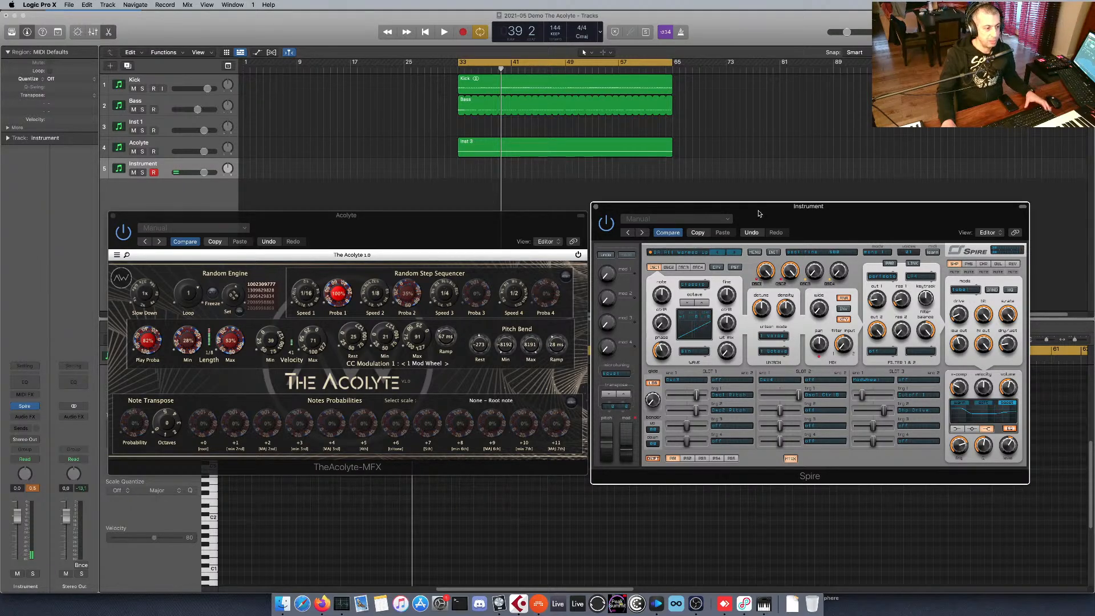
pyautogui.press('space')
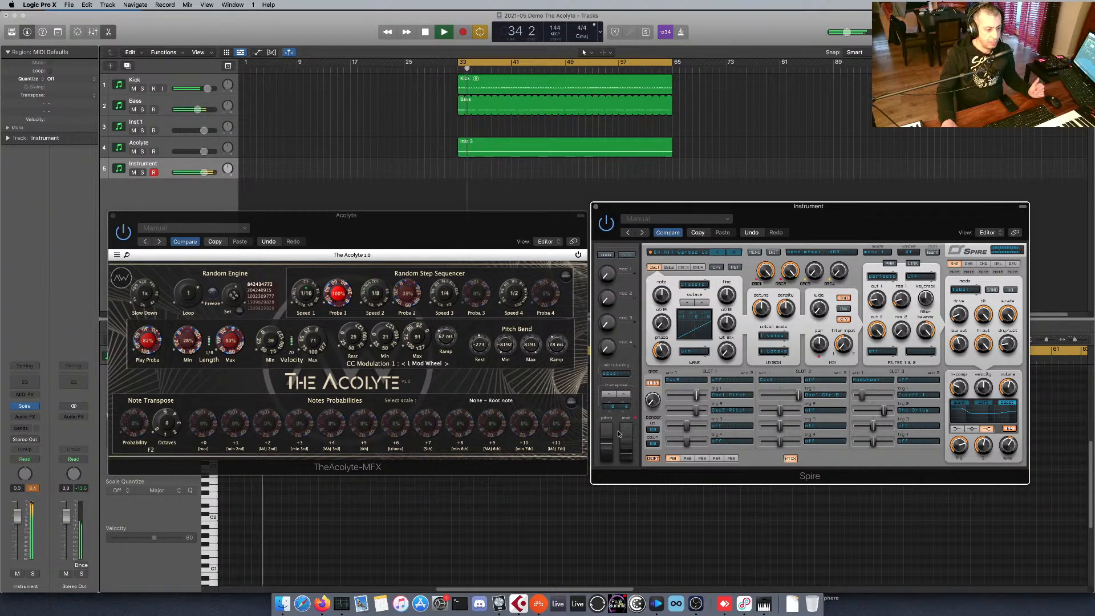
# Try wider bender up and down ranges in Spire during playback, with down at 06, and return both to 00.
pyautogui.click(653, 429)
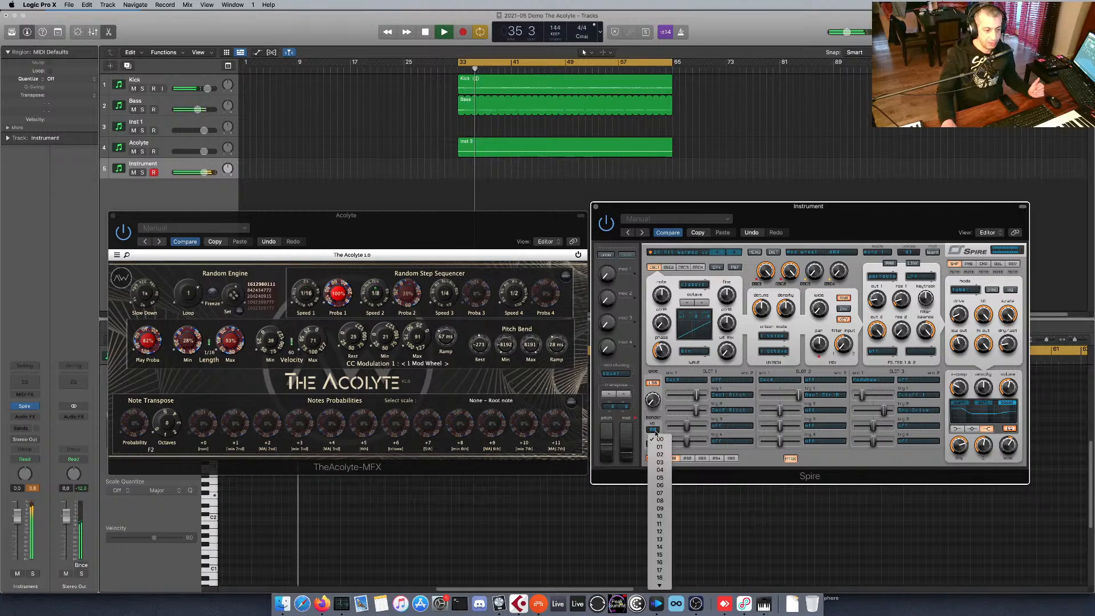
pyautogui.click(660, 477)
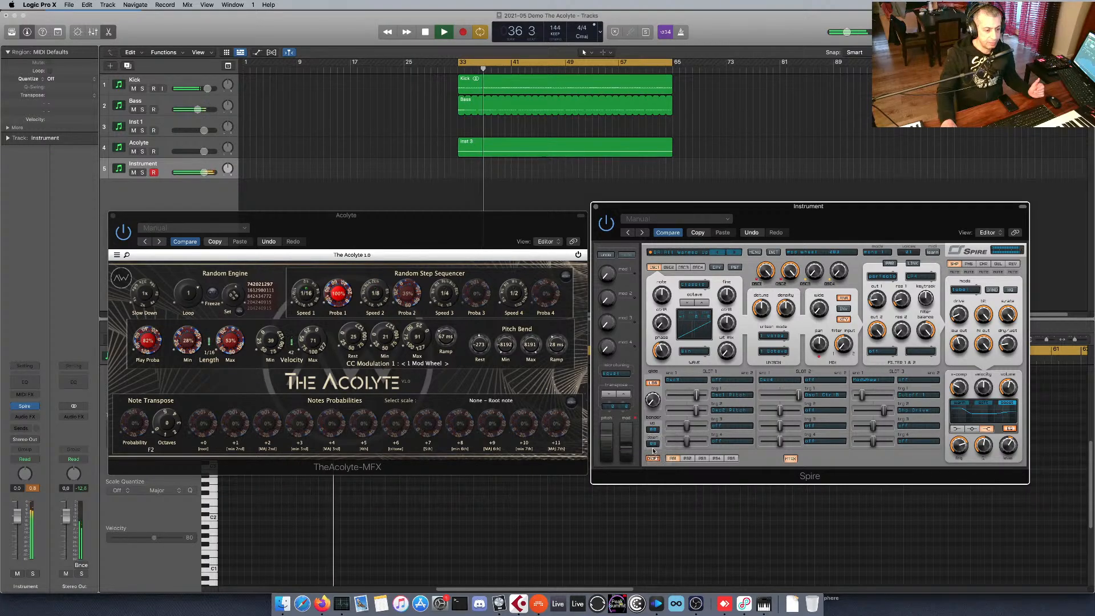
pyautogui.click(653, 443)
pyautogui.click(660, 492)
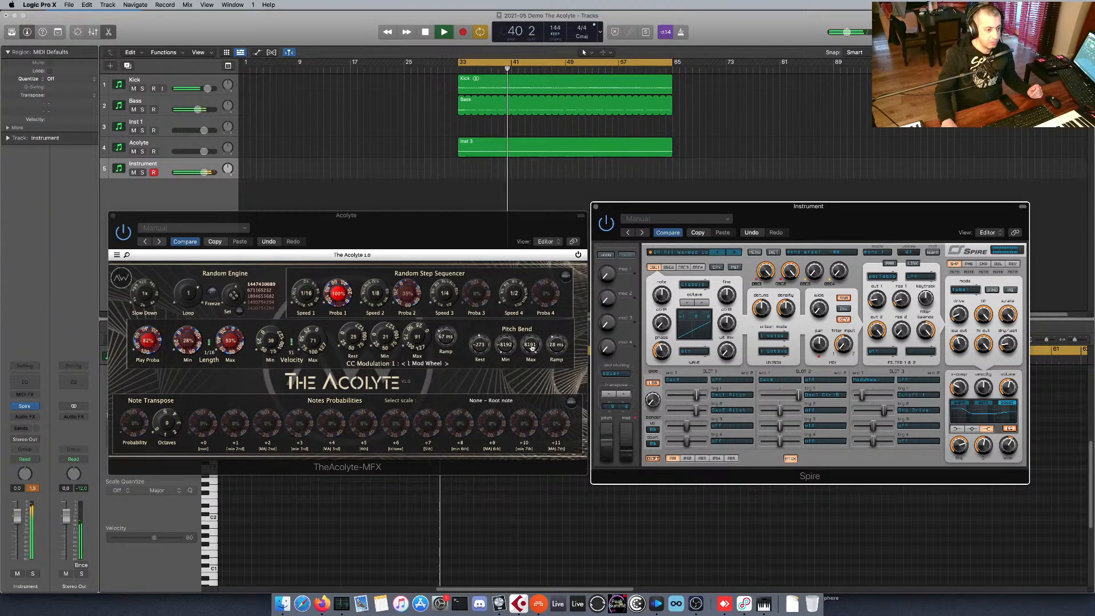
pyautogui.click(653, 429)
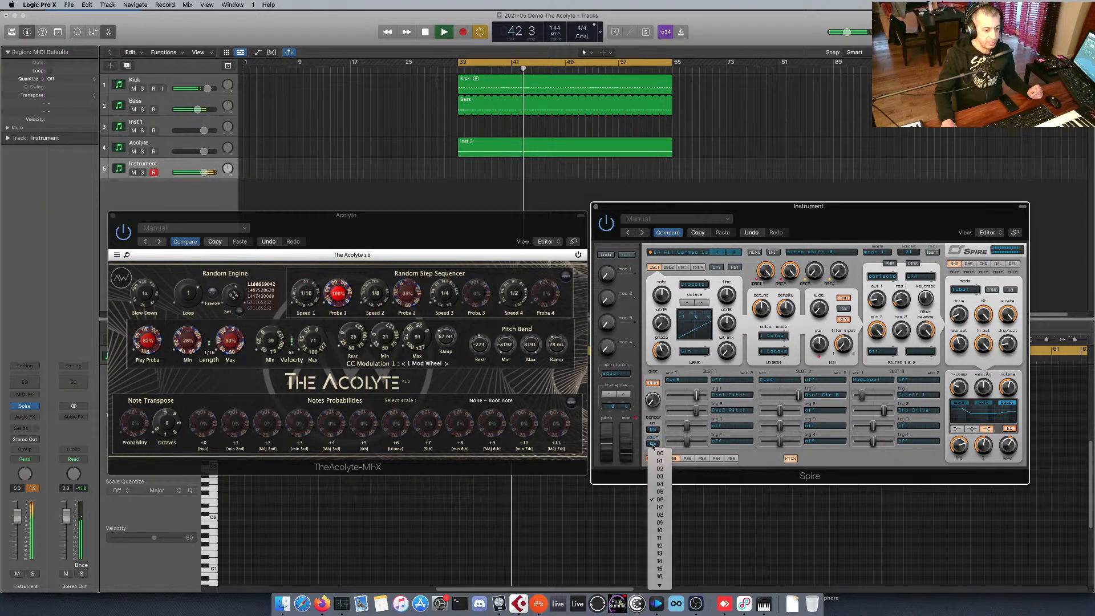
pyautogui.click(659, 439)
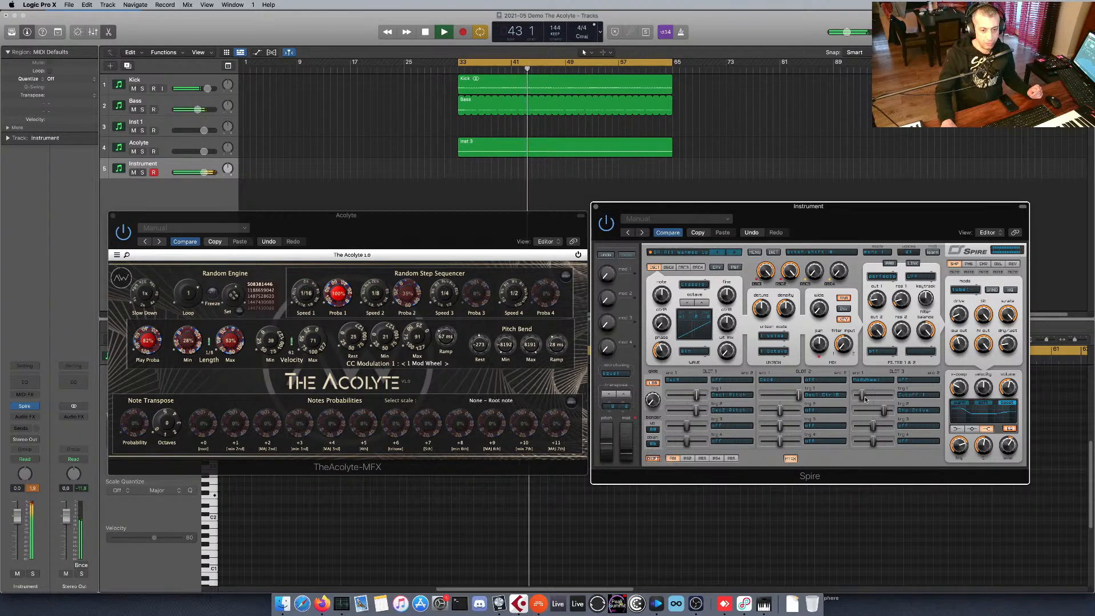
# Assign the pitch wheel as source of Spire's matrix Slot 4, stop playback, and route it to the phaser's dry/wet with a raised amount.
pyautogui.click(686, 458)
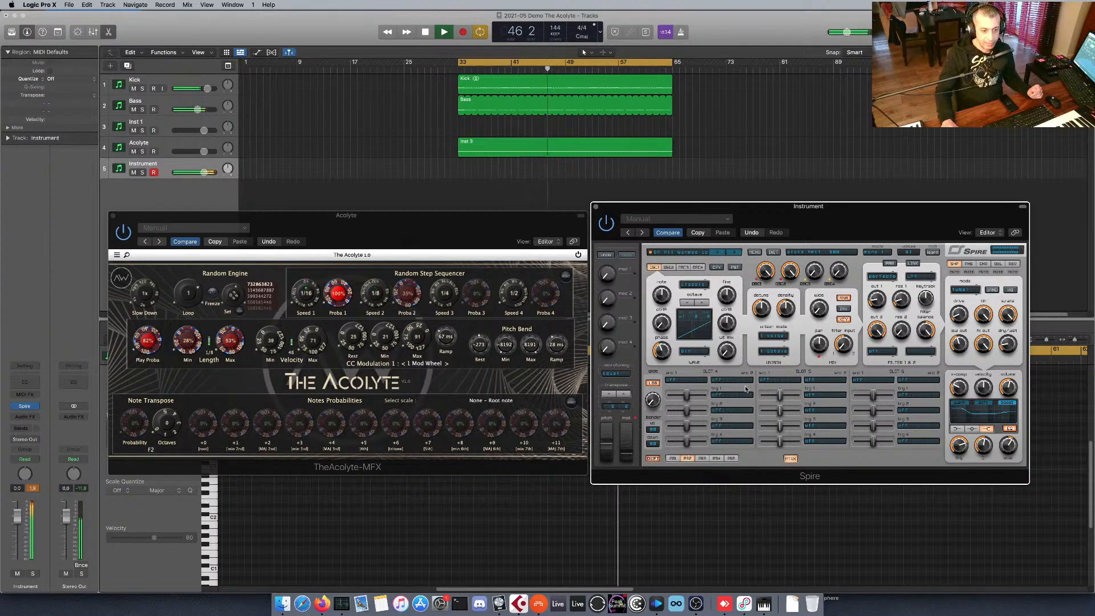
pyautogui.moveTo(607, 437); pyautogui.dragTo(687, 380)
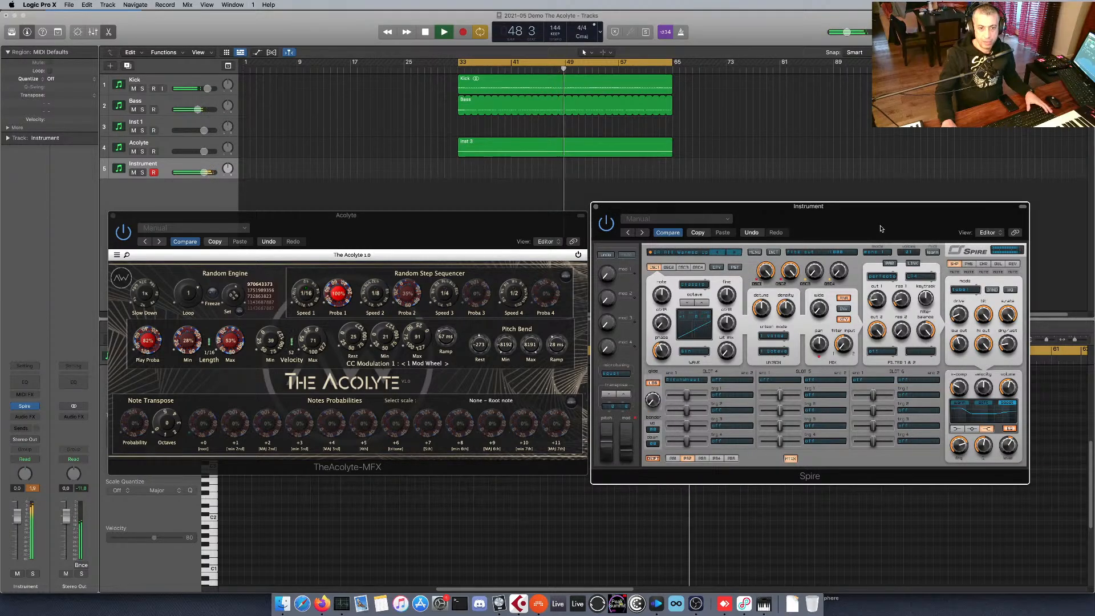
pyautogui.press('space')
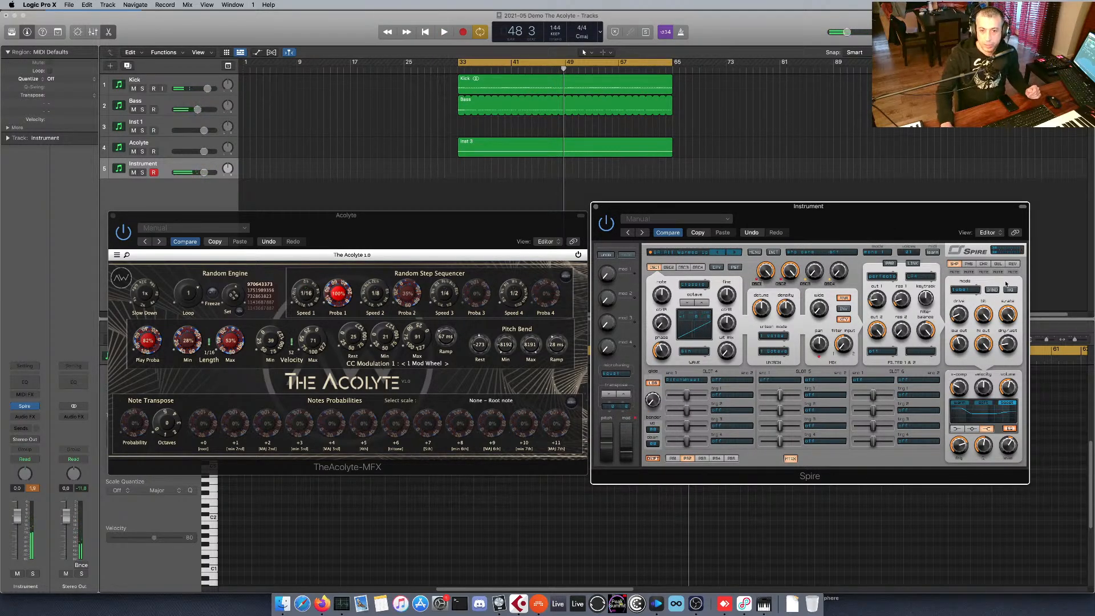
pyautogui.click(998, 264)
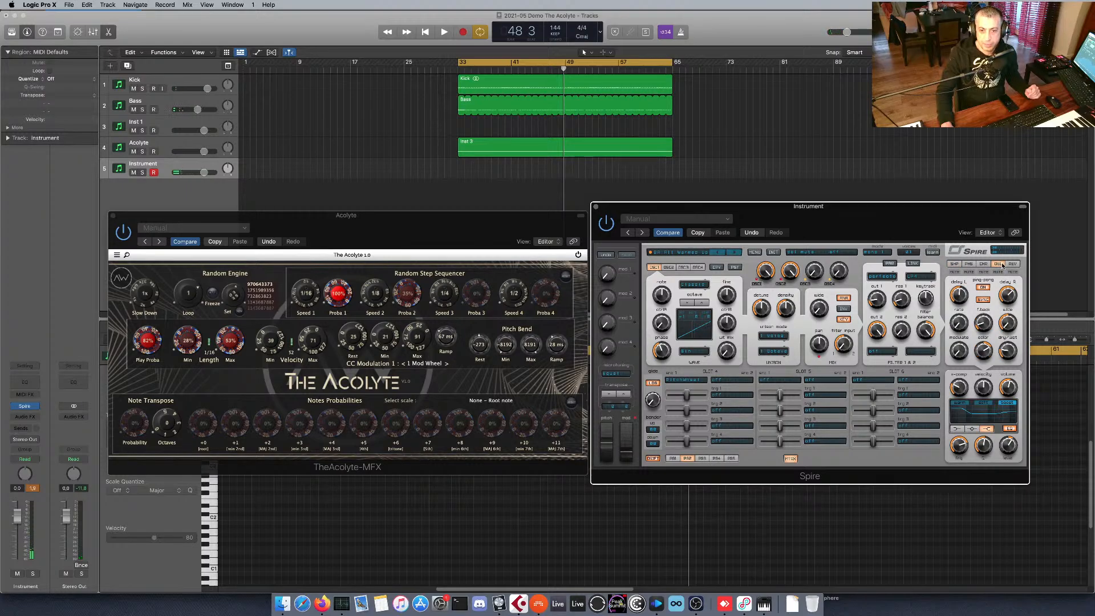
pyautogui.click(971, 265)
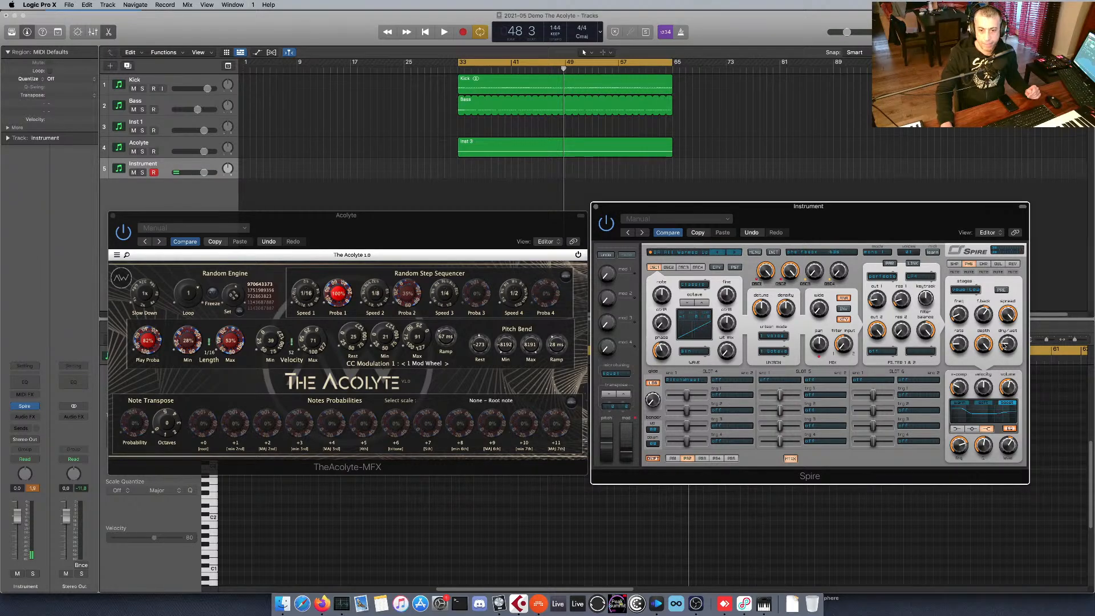
pyautogui.moveTo(1005, 345); pyautogui.dragTo(723, 396)
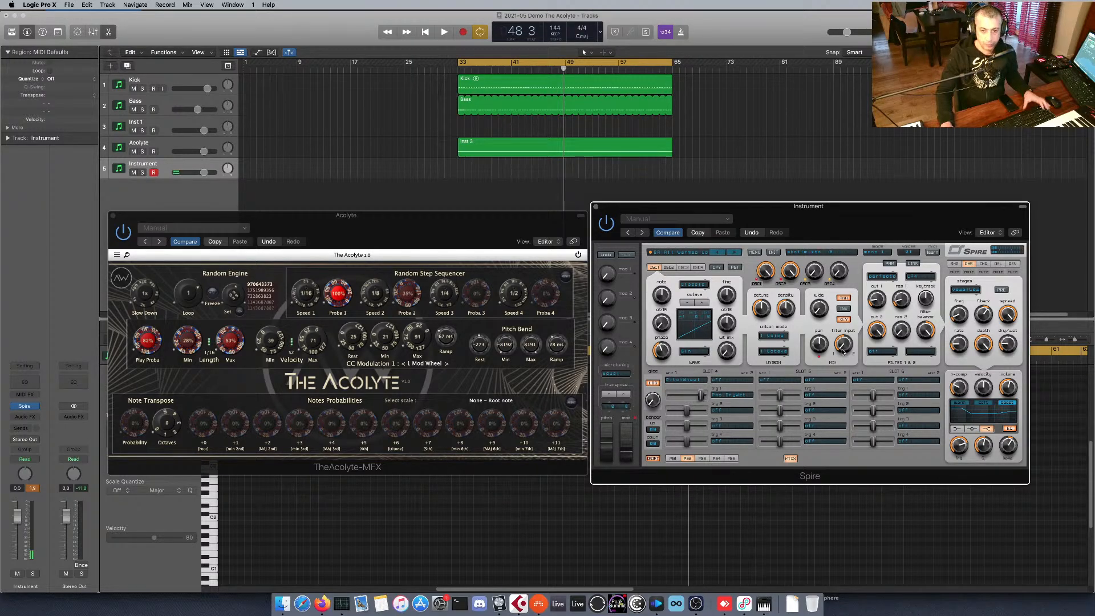
# Select the Inst 3 region on the Acolyte track and restart loop playback with the Spire window in front.
pyautogui.press('space')
pyautogui.press('space')
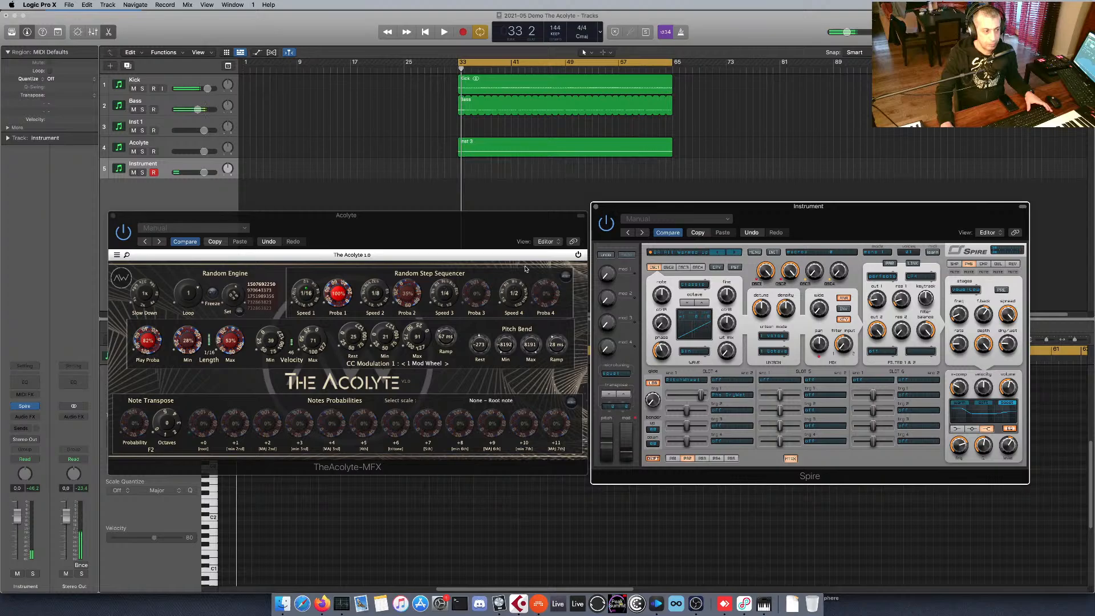
pyautogui.click(532, 142)
pyautogui.press('space')
pyautogui.click(491, 211)
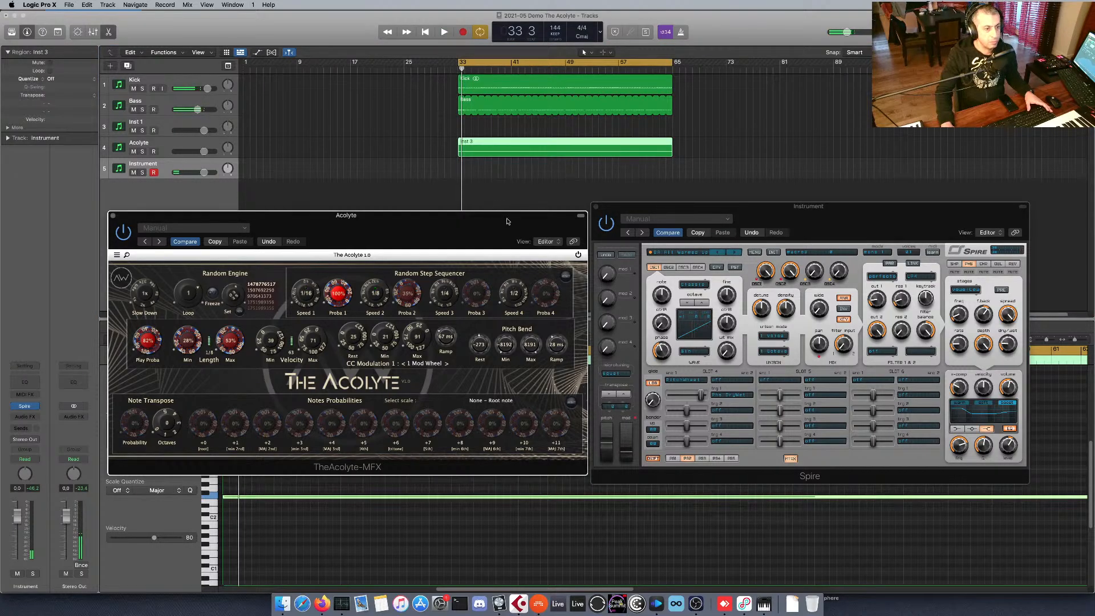
pyautogui.press('space')
pyautogui.click(701, 207)
# Stop playback, select the Instrument track alone, and restart the loop with the Spire window in front.
pyautogui.press('space')
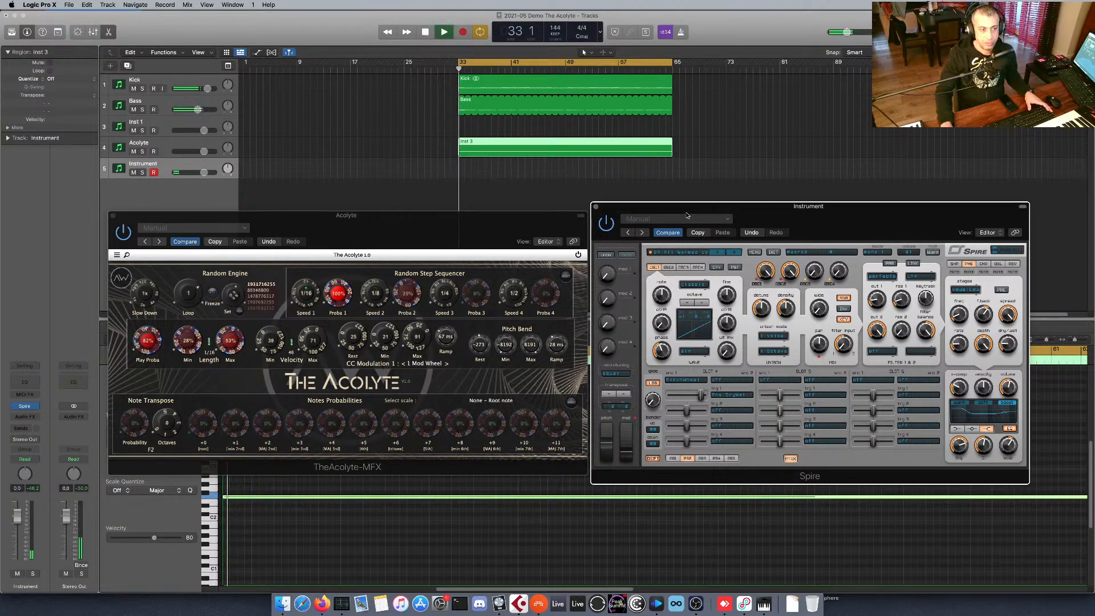
pyautogui.press('space')
pyautogui.click(183, 146)
pyautogui.click(178, 163)
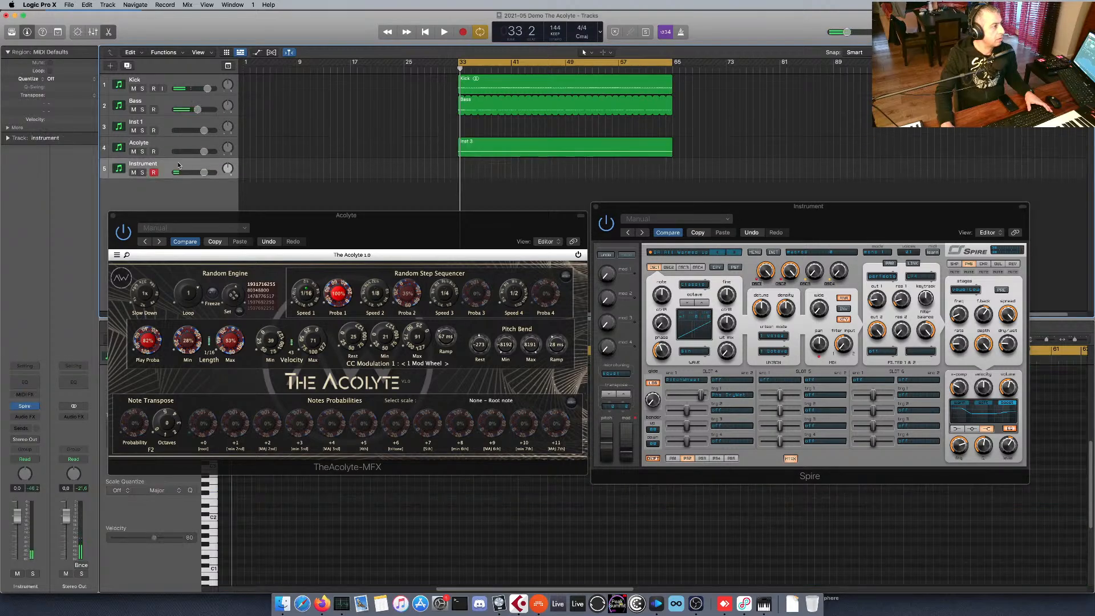
pyautogui.press('space')
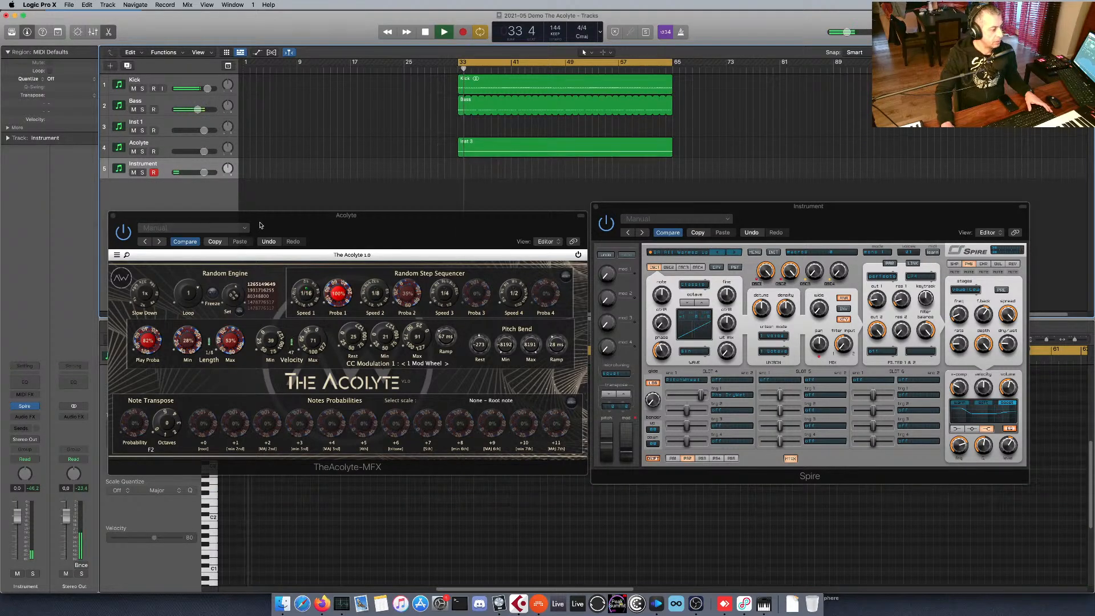
pyautogui.click(835, 211)
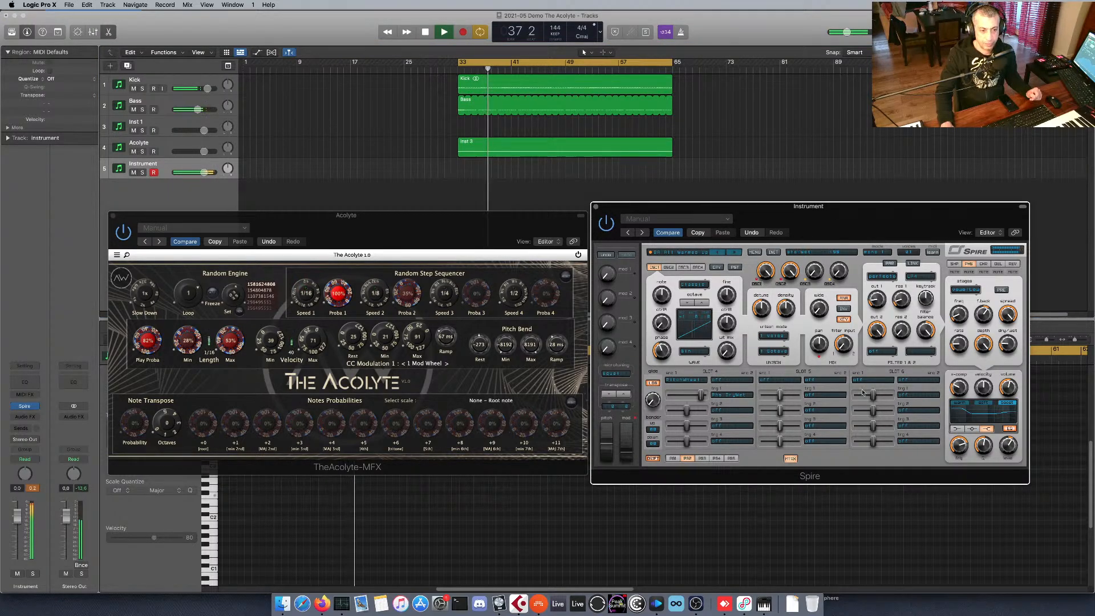
# Vary Spire's Slot 4 modulation amount and the phaser's dry/wet during playback, ending with the amount raised again.
pyautogui.moveTo(702, 401); pyautogui.dragTo(718, 405)
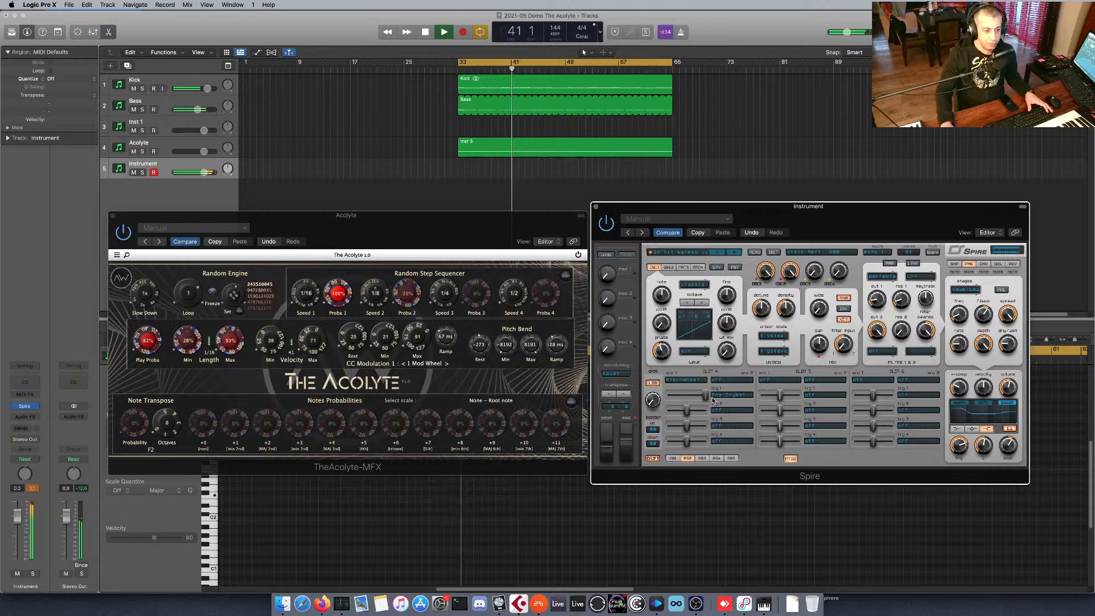
pyautogui.moveTo(707, 397); pyautogui.dragTo(687, 397)
pyautogui.moveTo(1008, 343); pyautogui.dragTo(1007, 329)
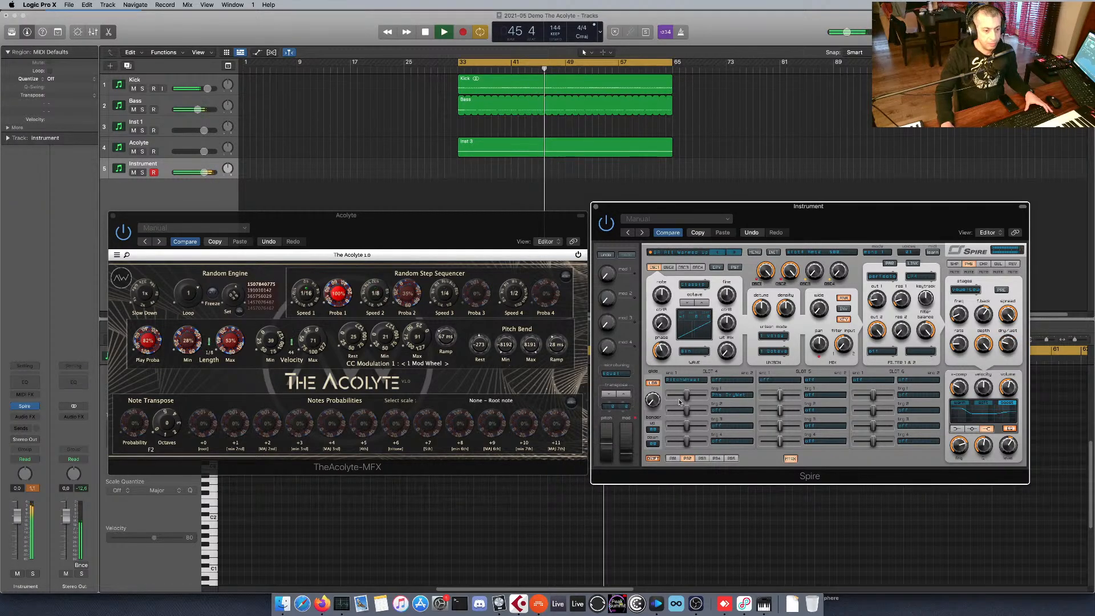
pyautogui.moveTo(686, 395); pyautogui.dragTo(759, 399)
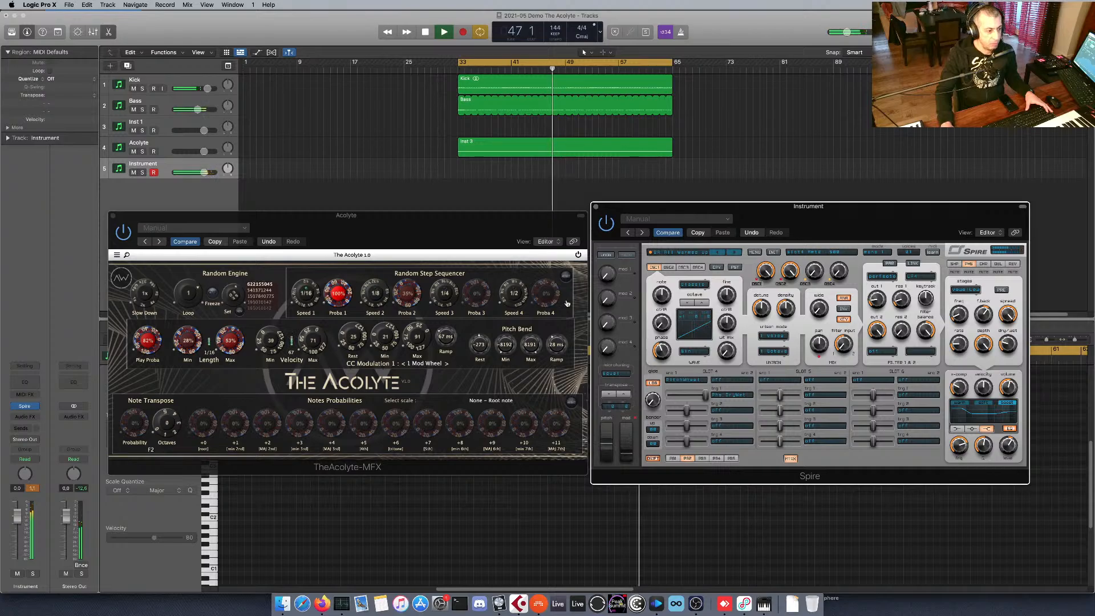
# Set The Acolyte's pitch bend ramp to 64 ms and stop playback.
pyautogui.moveTo(558, 346); pyautogui.dragTo(557, 357)
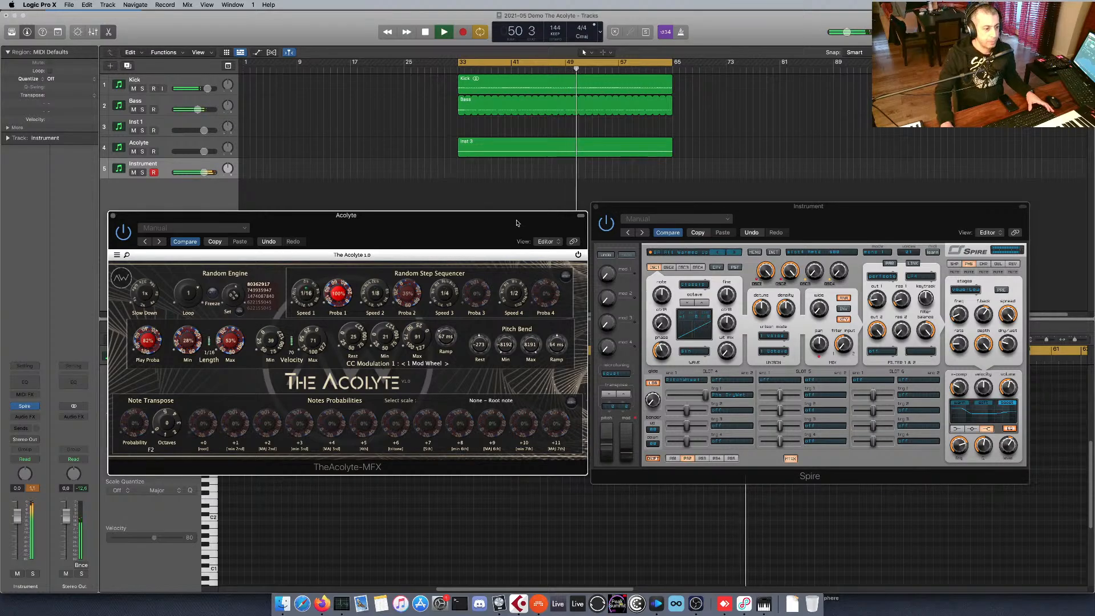
pyautogui.press('space')
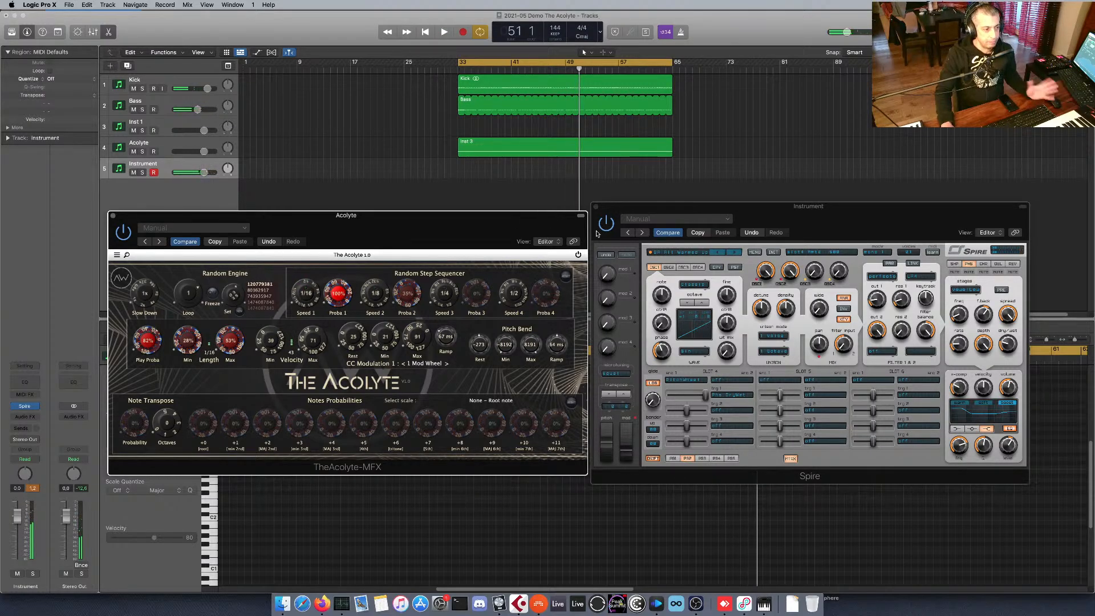
# Close the Spire and Acolyte plug-in windows and select the Acolyte track together with the Instrument track, leaving no region selected.
pyautogui.click(596, 207)
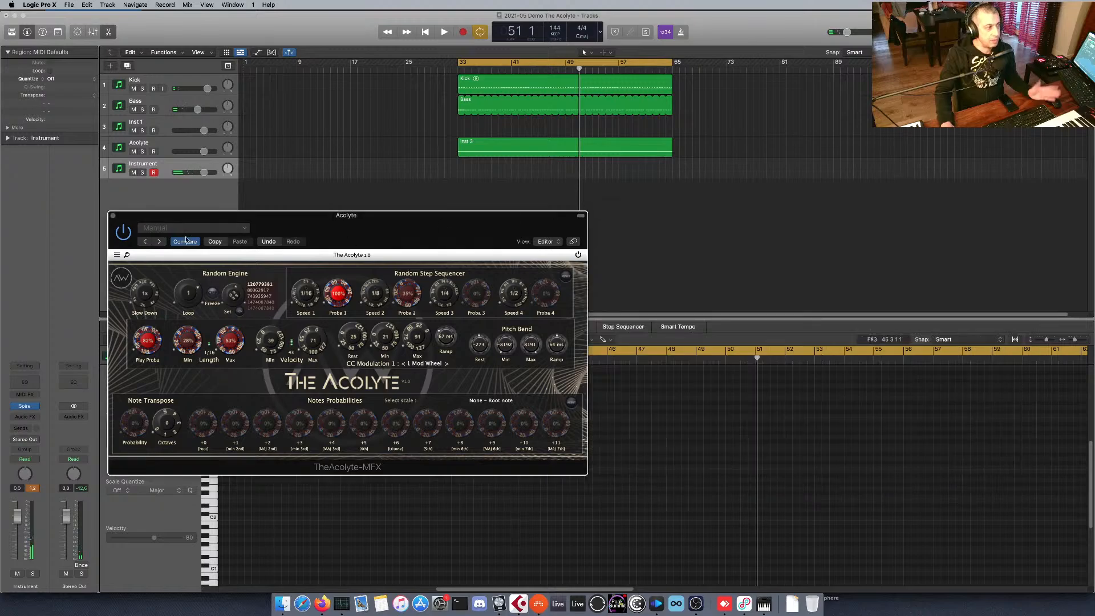
pyautogui.click(113, 216)
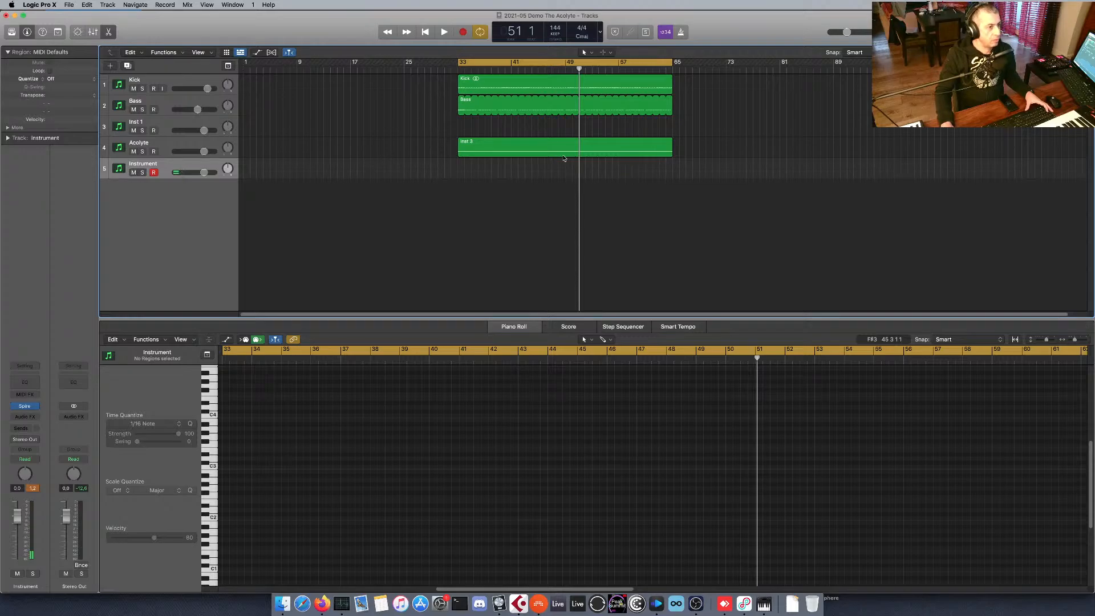
pyautogui.click(518, 149)
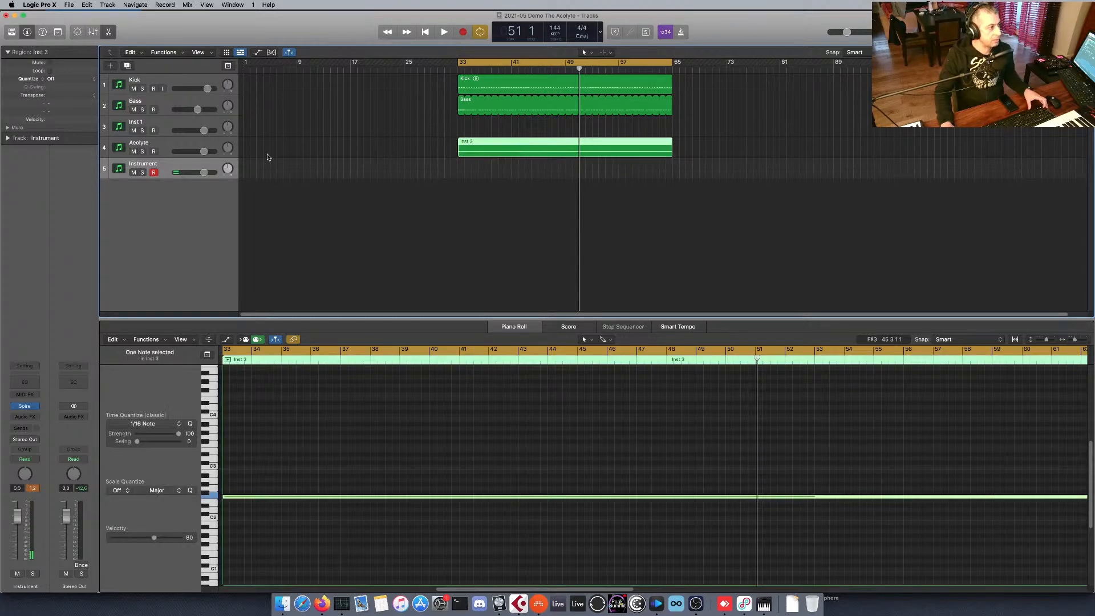
pyautogui.click(194, 147)
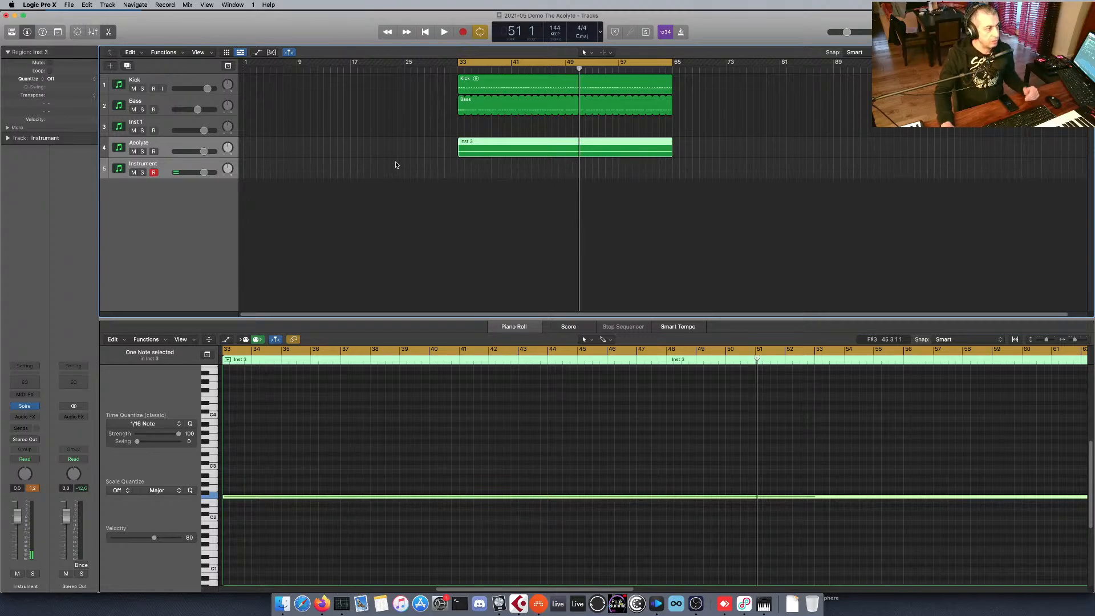
pyautogui.click(469, 163)
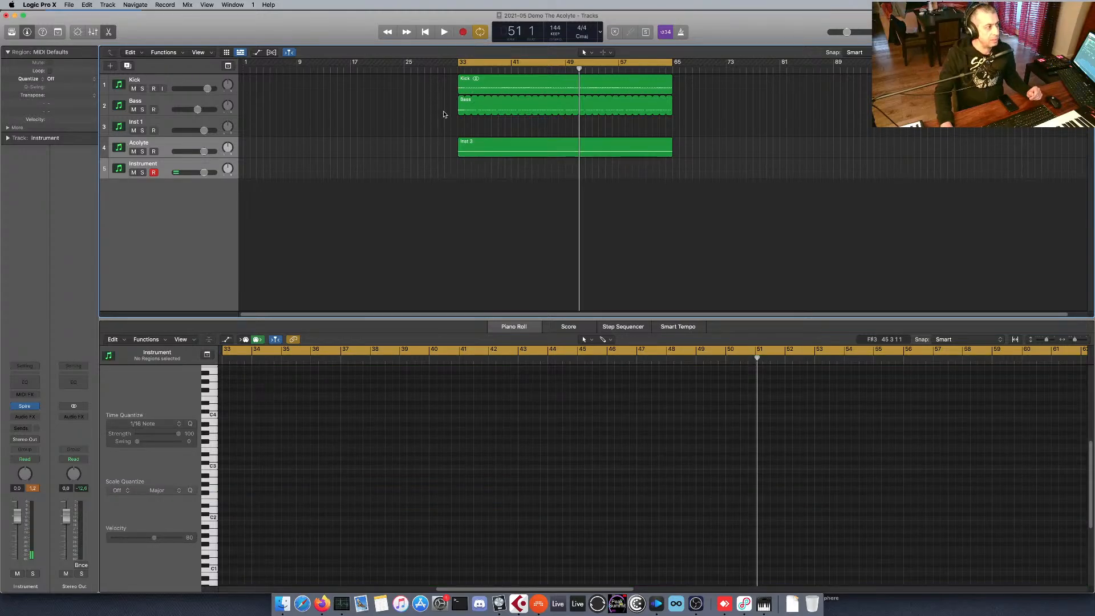
# Record The Acolyte's generated MIDI onto the Instrument track until about bar 43, showing the piano roll's automation lane during the take.
pyautogui.click(463, 32)
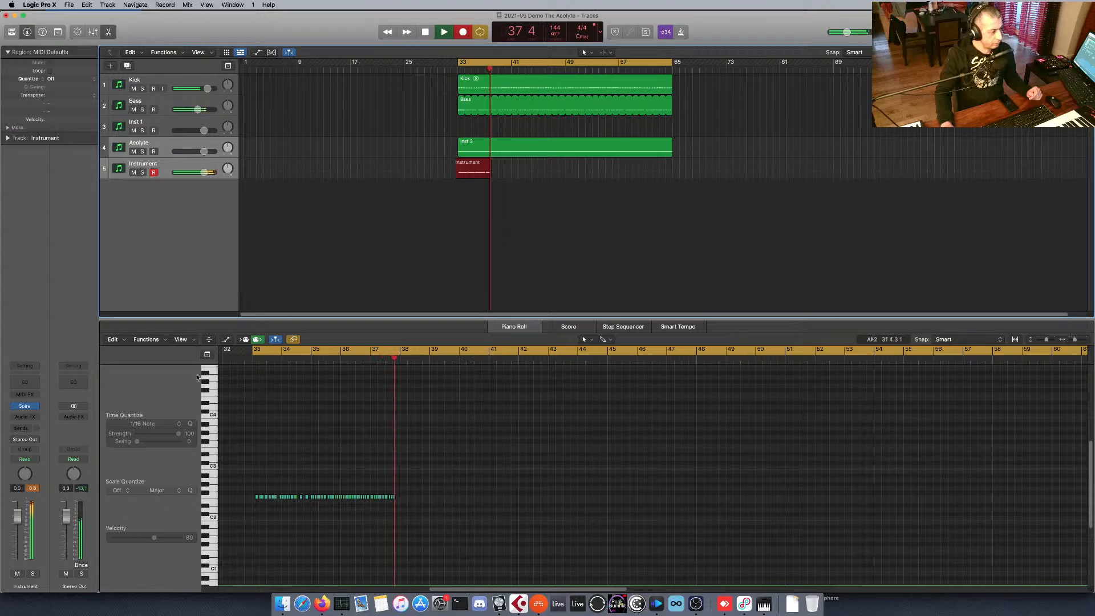
pyautogui.press('a')
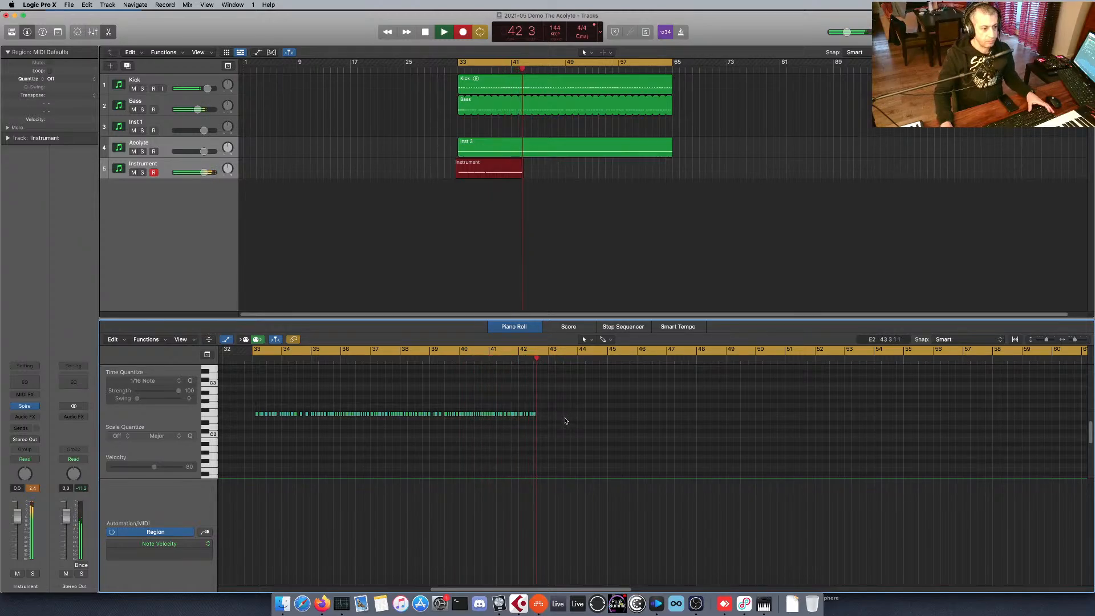
pyautogui.press('space')
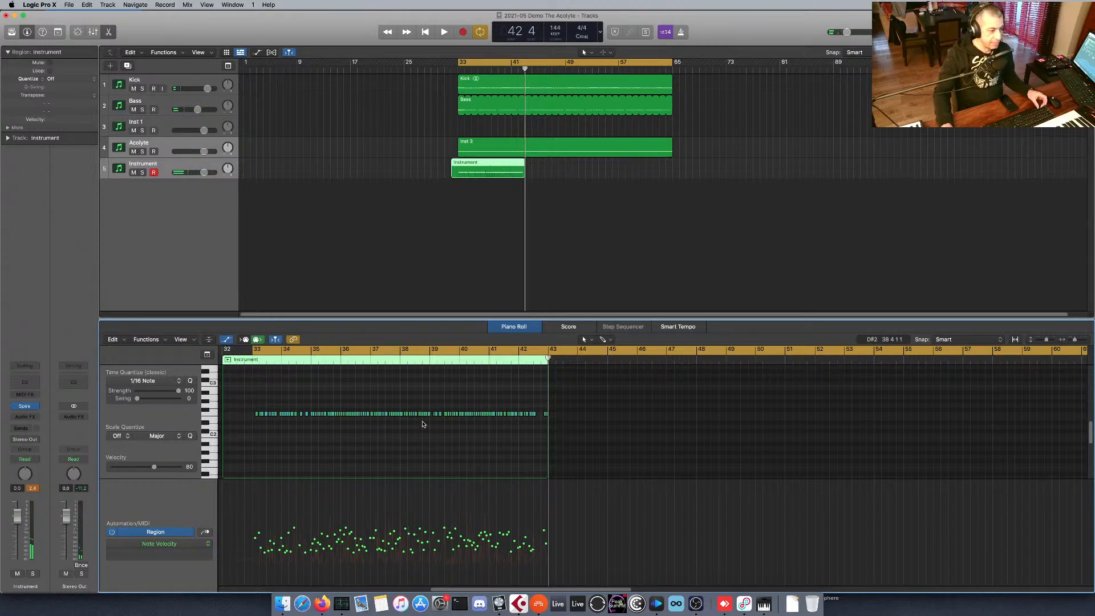
# Zoom in on the recorded notes and examine their modulation and pitch bend data in the piano roll's automation lane.
pyautogui.moveTo(262, 388); pyautogui.dragTo(561, 472)
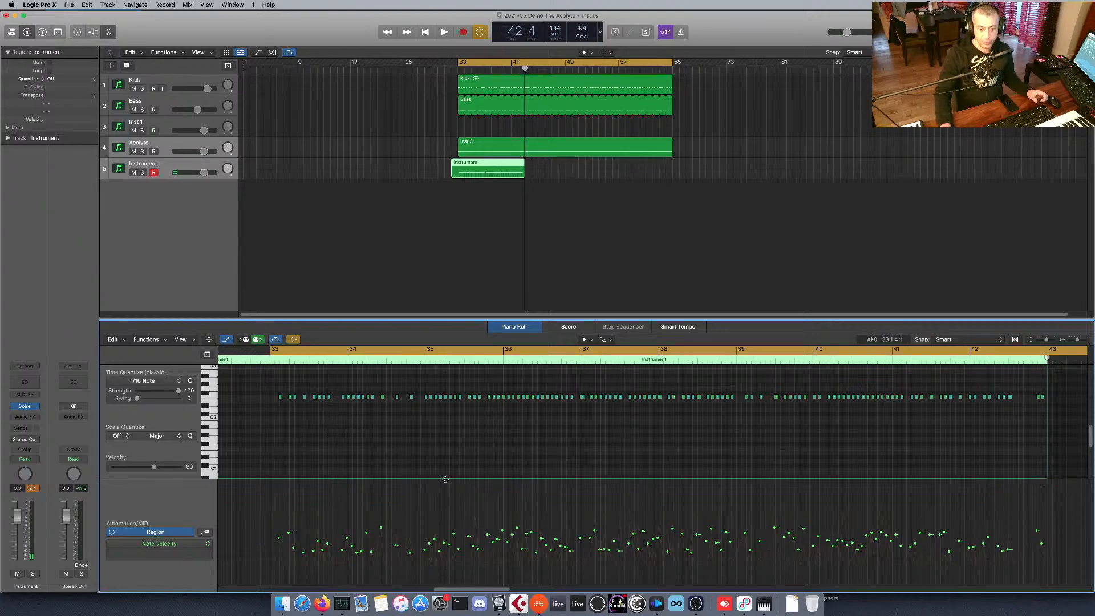
pyautogui.click(206, 533)
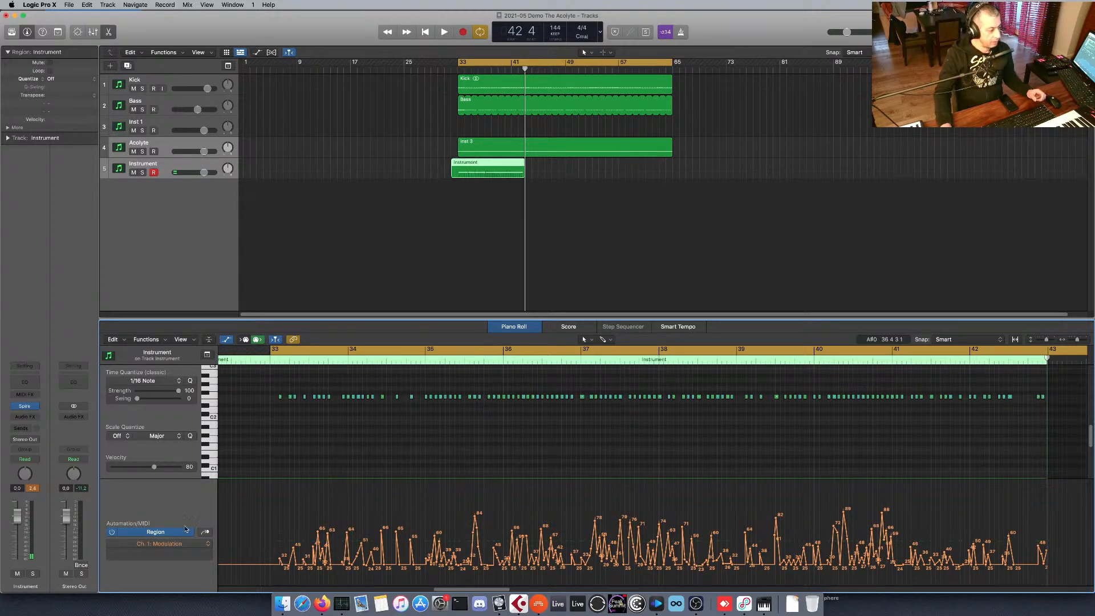
pyautogui.click(204, 534)
pyautogui.click(205, 533)
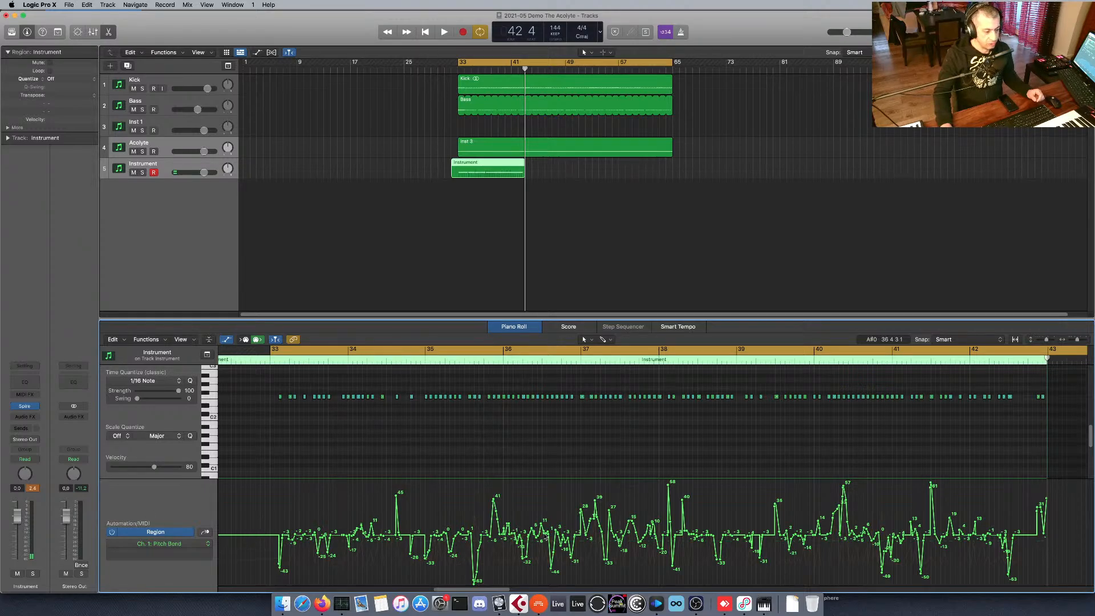
# Bypass The Acolyte on its track, select the recorded region and the Instrument track, and briefly start and stop playback.
pyautogui.click(182, 149)
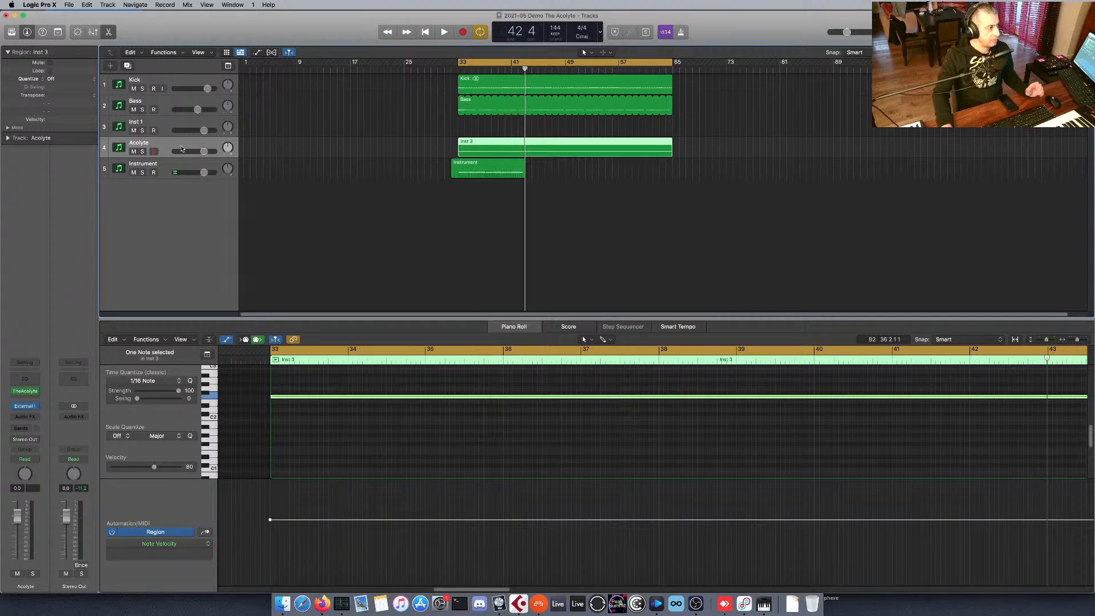
pyautogui.click(15, 391)
pyautogui.click(478, 166)
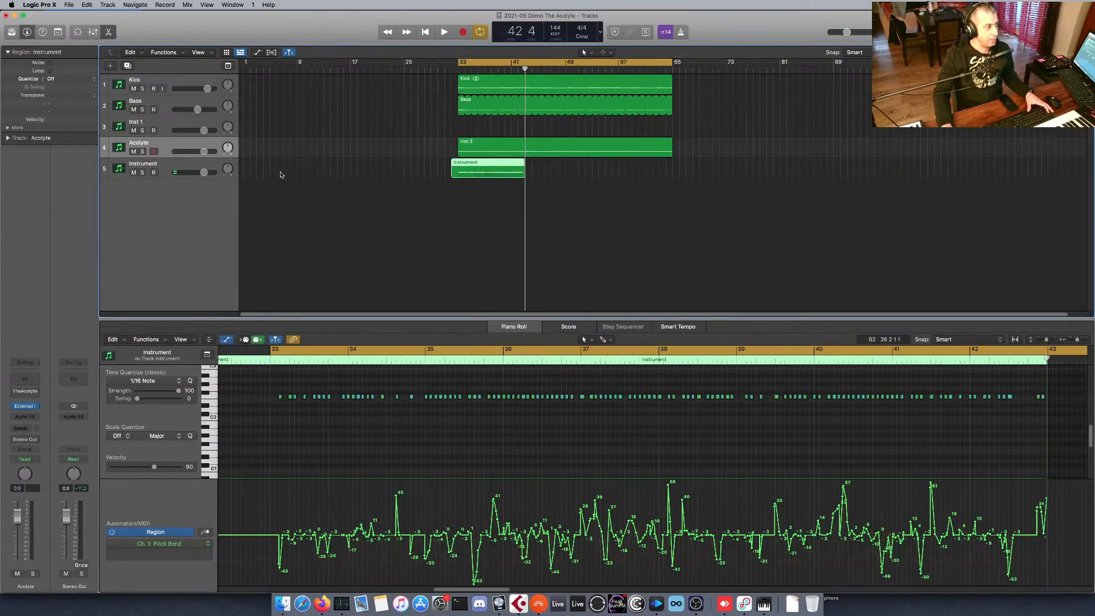
pyautogui.click(188, 165)
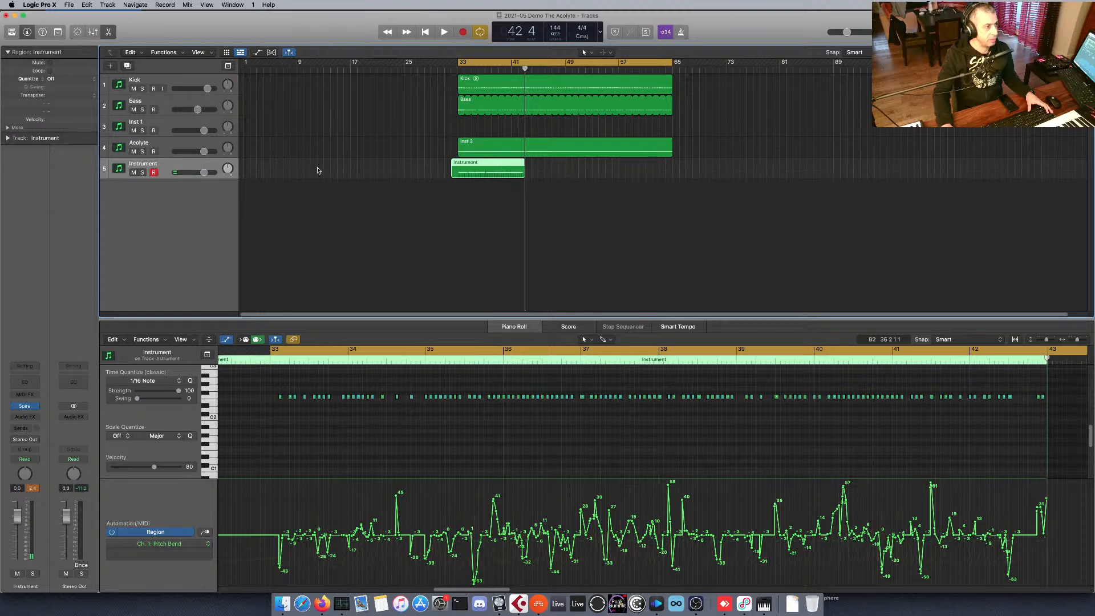
pyautogui.press('space')
# Mute the Inst 3 region on the Acolyte track and play back the recorded Instrument region up to about bar 38.
pyautogui.press('space')
pyautogui.click(209, 145)
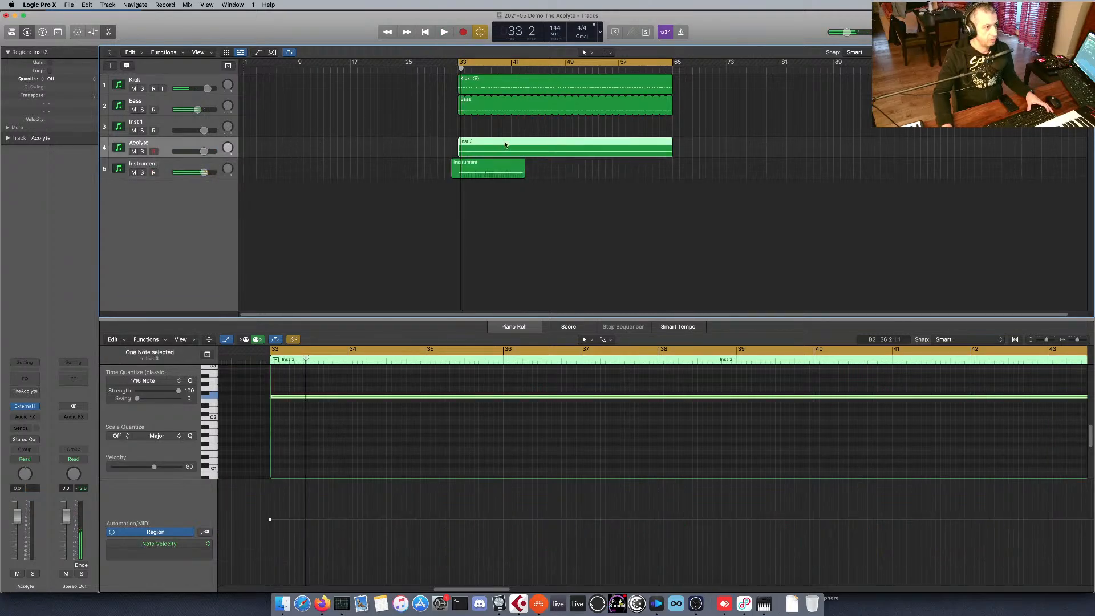
pyautogui.hotkey('ctrl', 'm')
pyautogui.press('space')
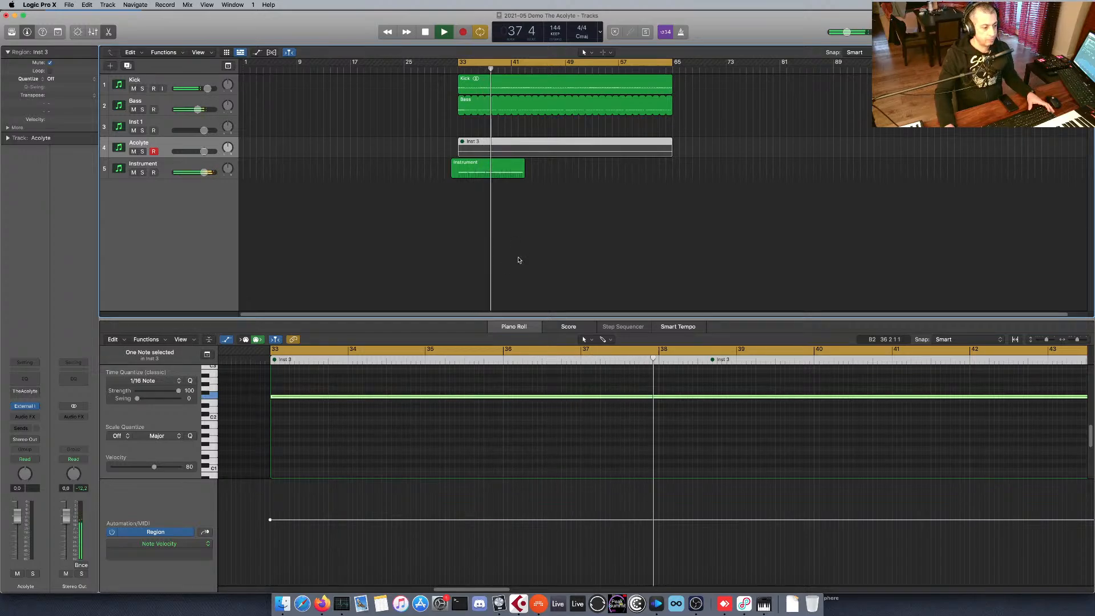
pyautogui.press('space')
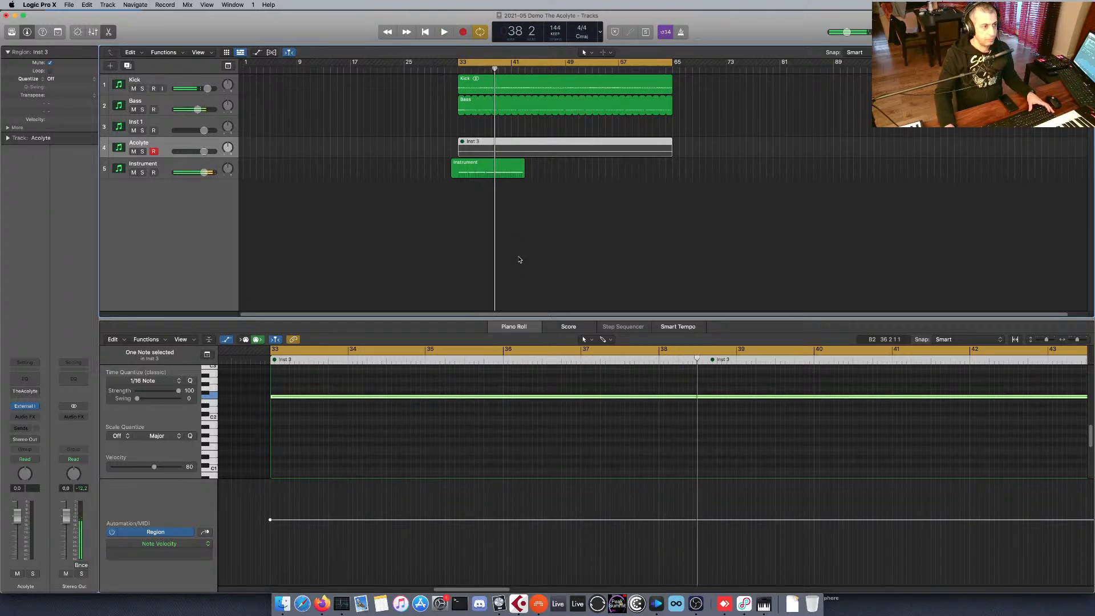
# Delete the recorded Instrument region, then unmute the Inst 3 region and re-enable The Acolyte on its track.
pyautogui.click(484, 165)
pyautogui.press('Delete')
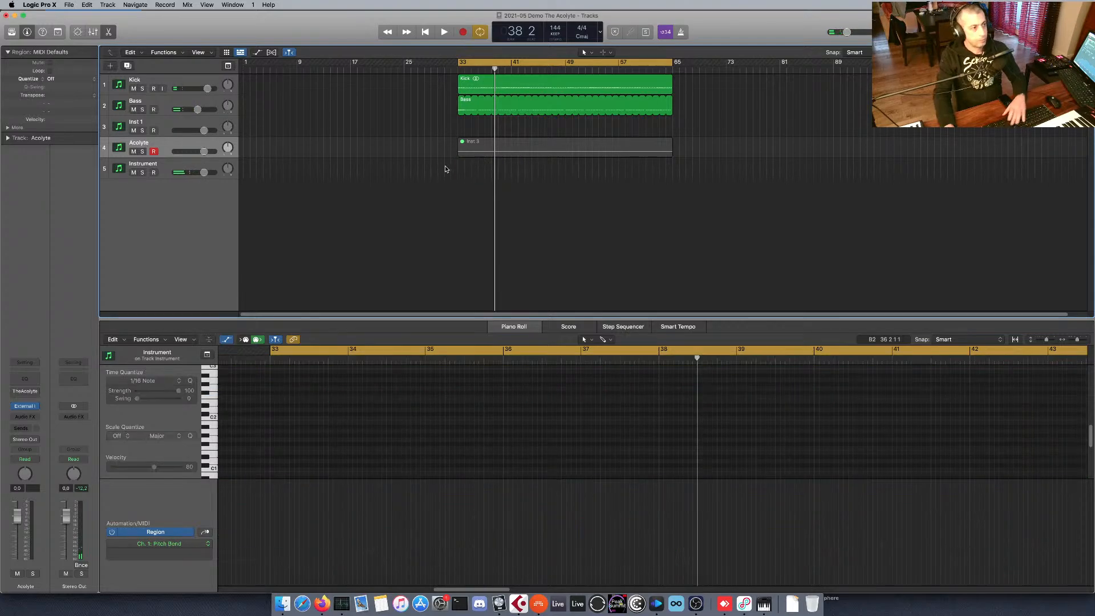
pyautogui.click(497, 142)
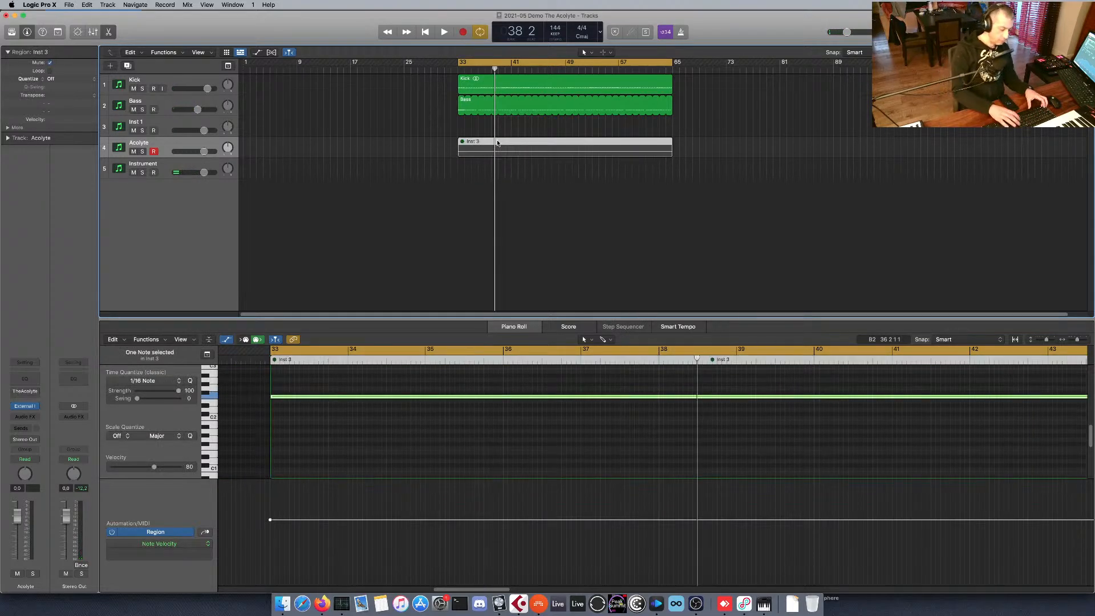
pyautogui.hotkey('ctrl', 'm')
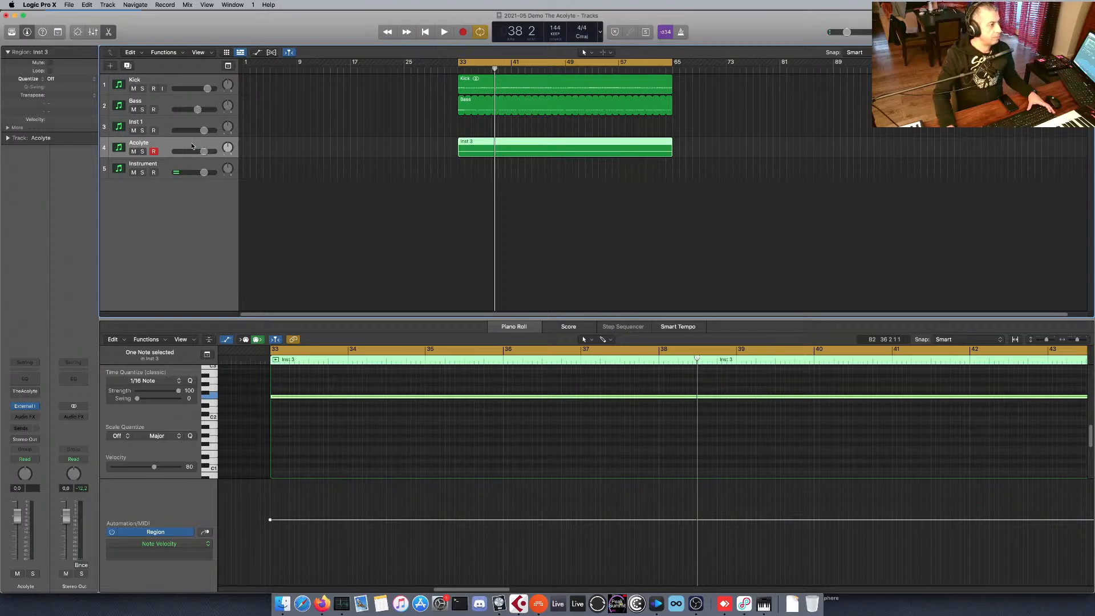
pyautogui.moveTo(25, 392)
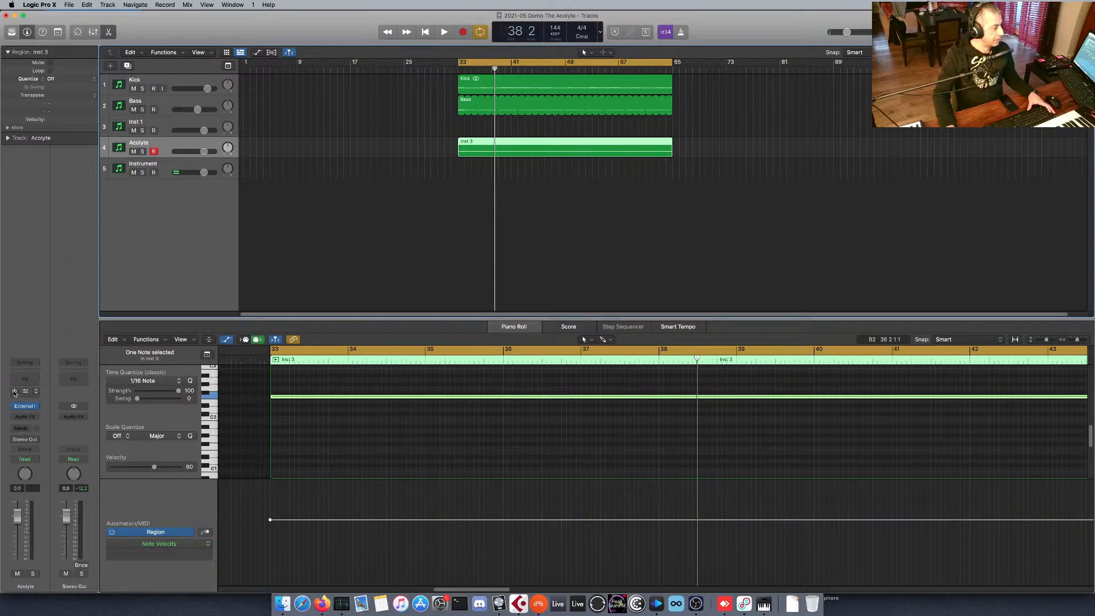
# Reopen The Acolyte from the Acolyte track and Spire from the Instrument track, arranging both plug-in windows side by side.
pyautogui.click(169, 173)
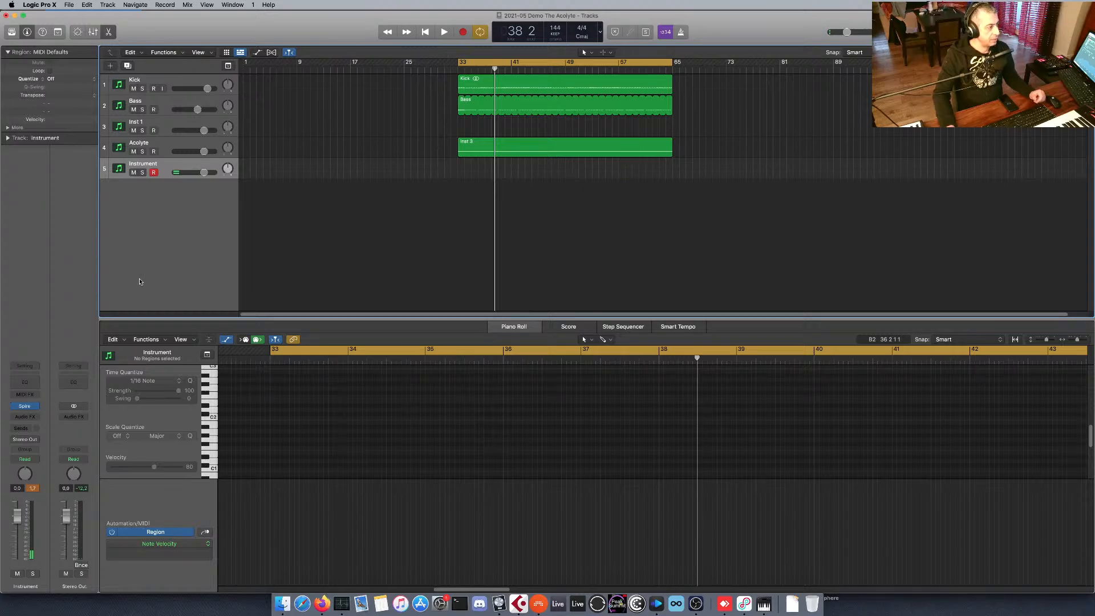
pyautogui.click(175, 149)
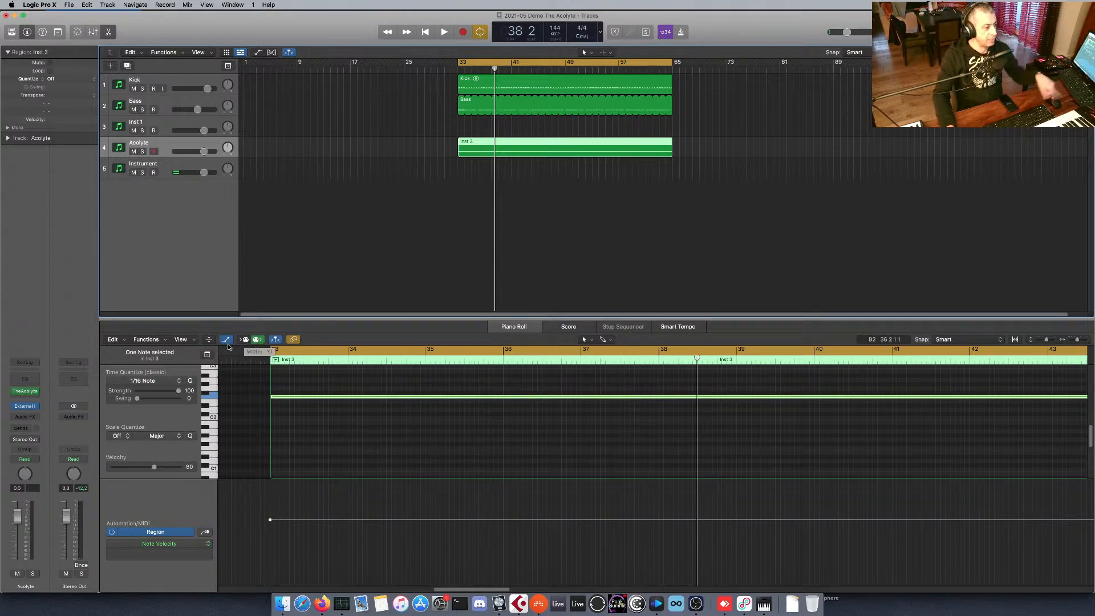
pyautogui.click(28, 391)
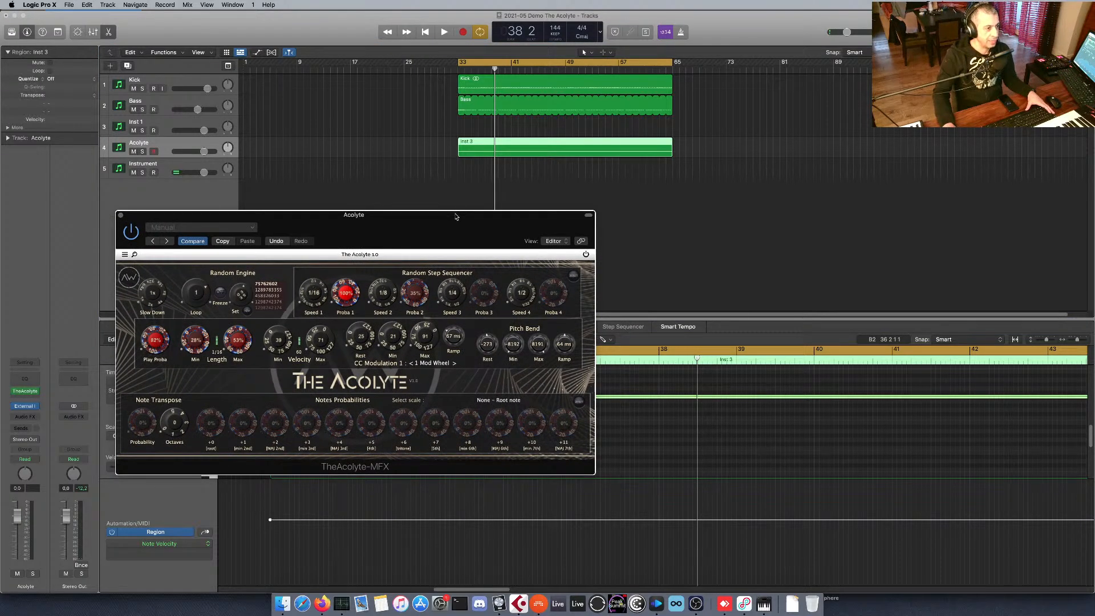
pyautogui.moveTo(456, 216); pyautogui.dragTo(419, 204)
pyautogui.click(190, 161)
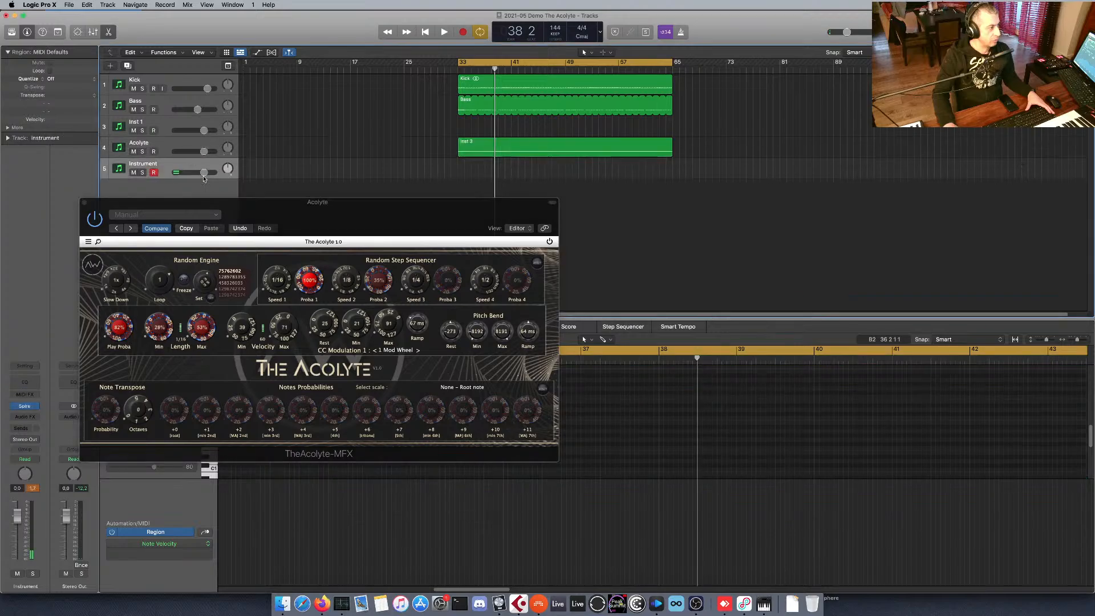
pyautogui.moveTo(232, 208); pyautogui.dragTo(236, 197)
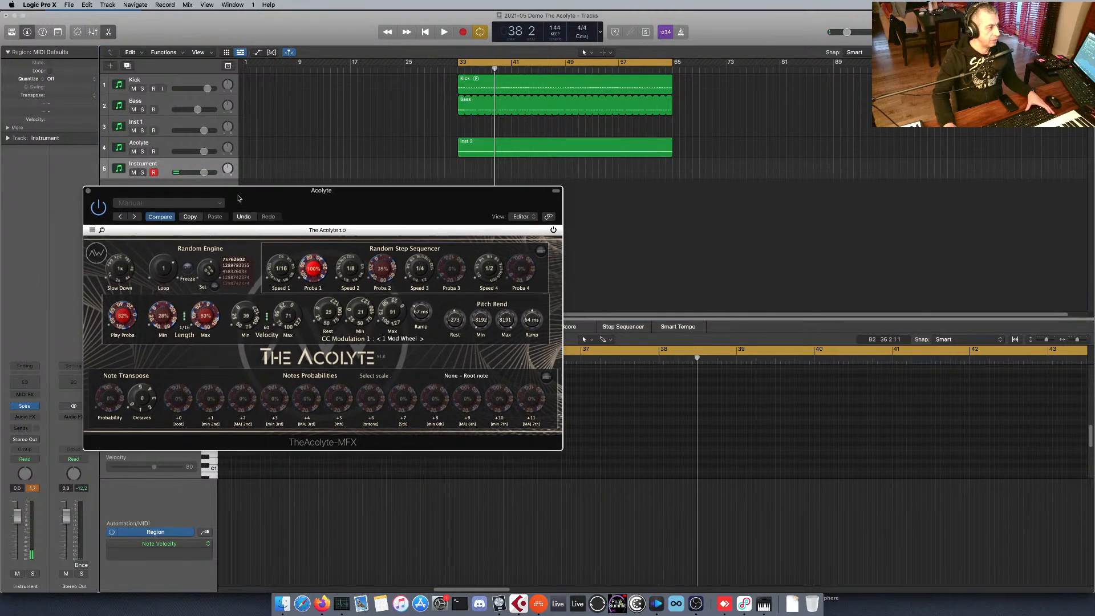
pyautogui.click(25, 405)
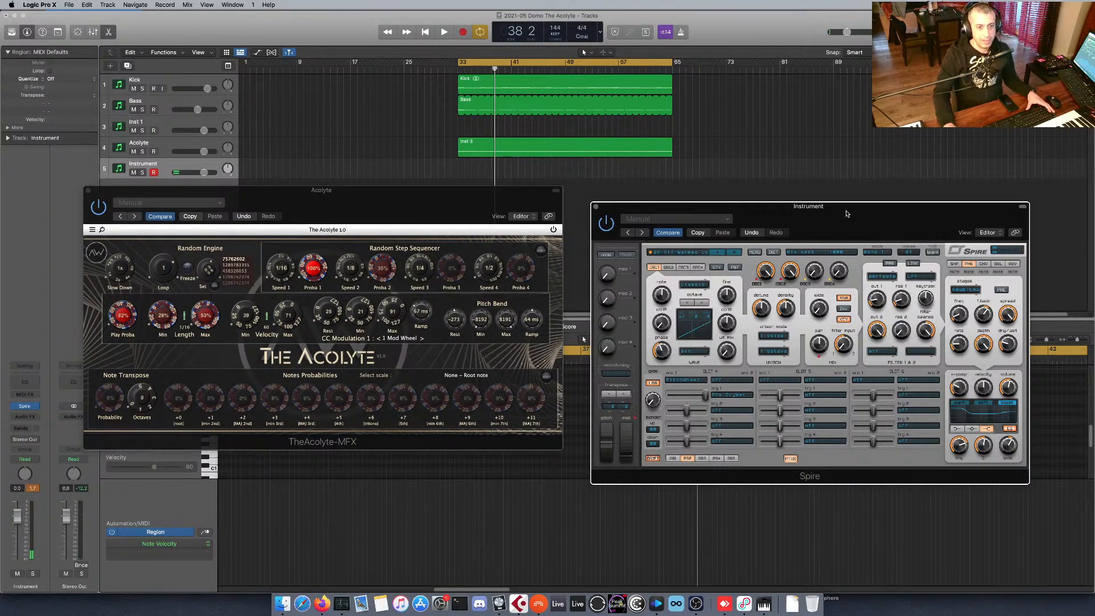
# Set The Acolyte's note transpose probability to 60% and its scale to Major Phrygian / Jewish / Spanish.
pyautogui.moveTo(846, 213); pyautogui.dragTo(830, 193)
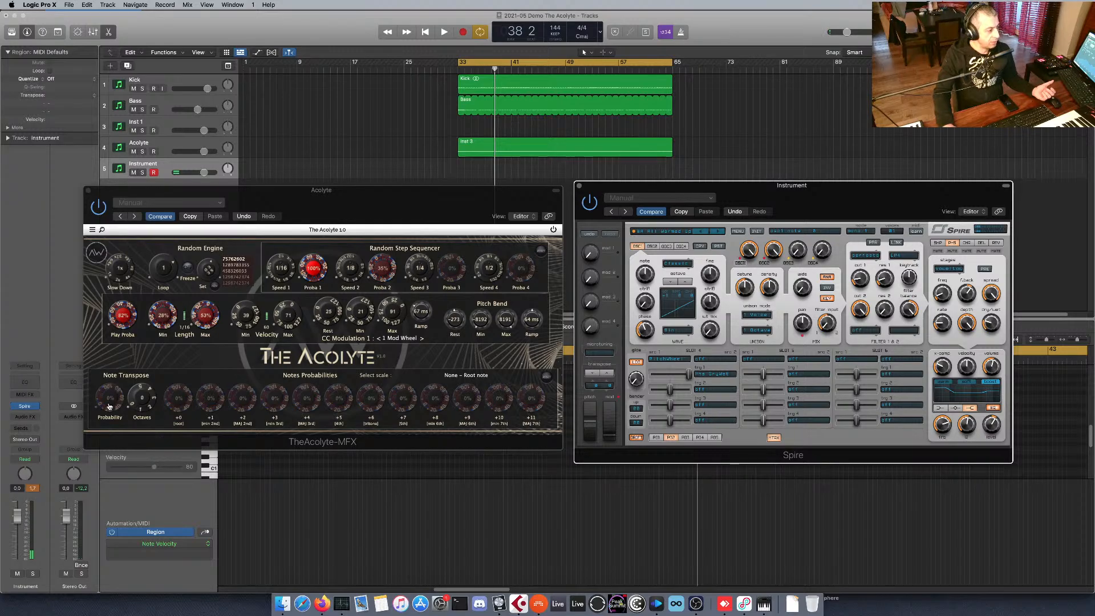
pyautogui.moveTo(109, 406); pyautogui.dragTo(111, 390)
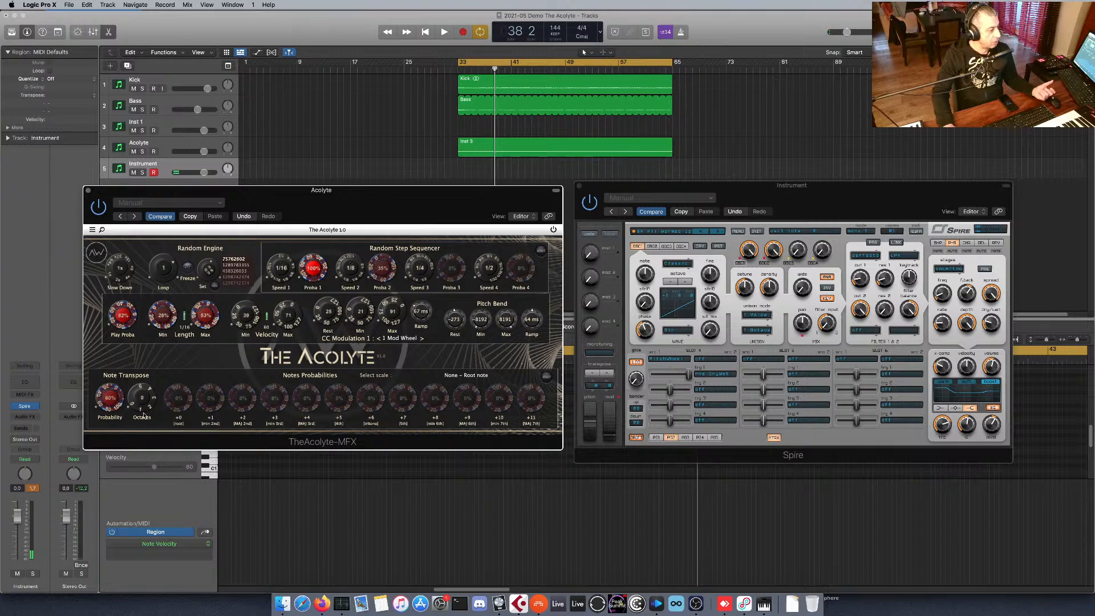
pyautogui.click(479, 377)
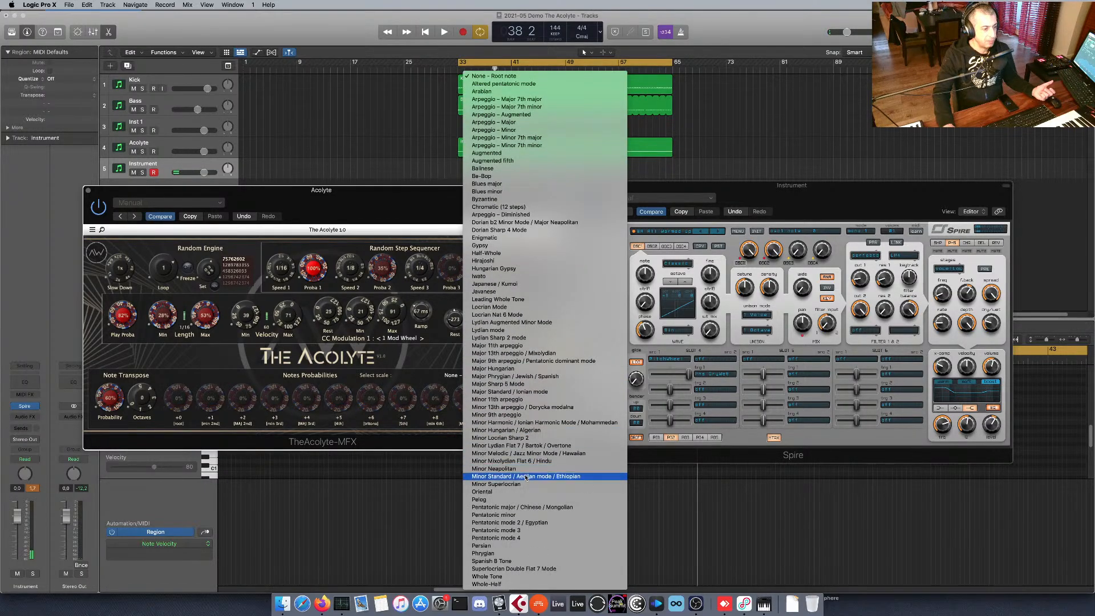
pyautogui.click(541, 380)
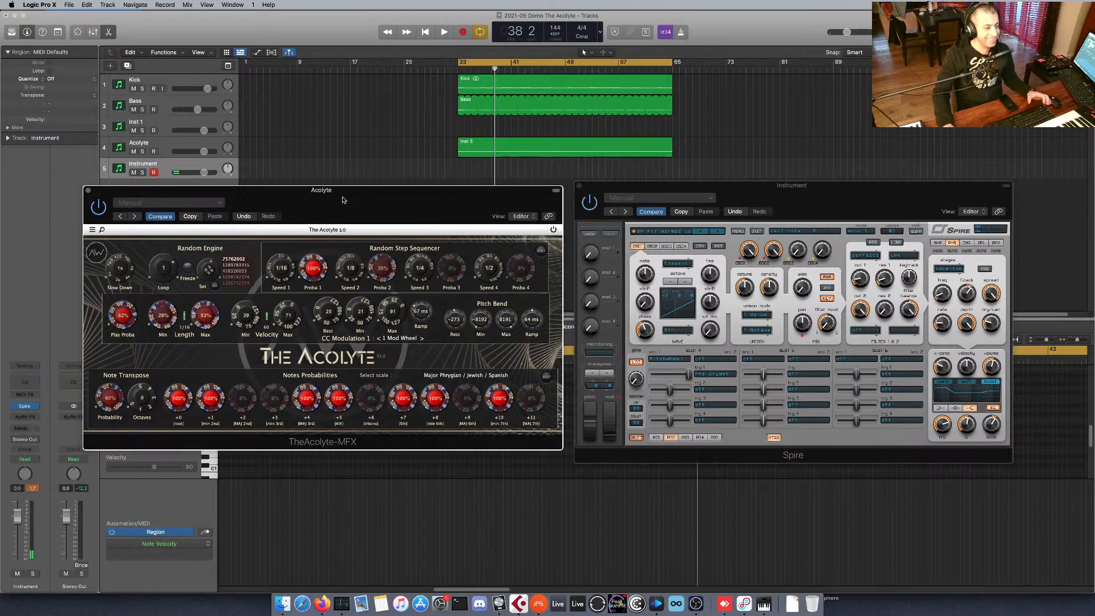
# Play back the transposed sequence through Spire, stop and restart playback, and reposition both plug-in windows.
pyautogui.moveTo(343, 199); pyautogui.dragTo(350, 216)
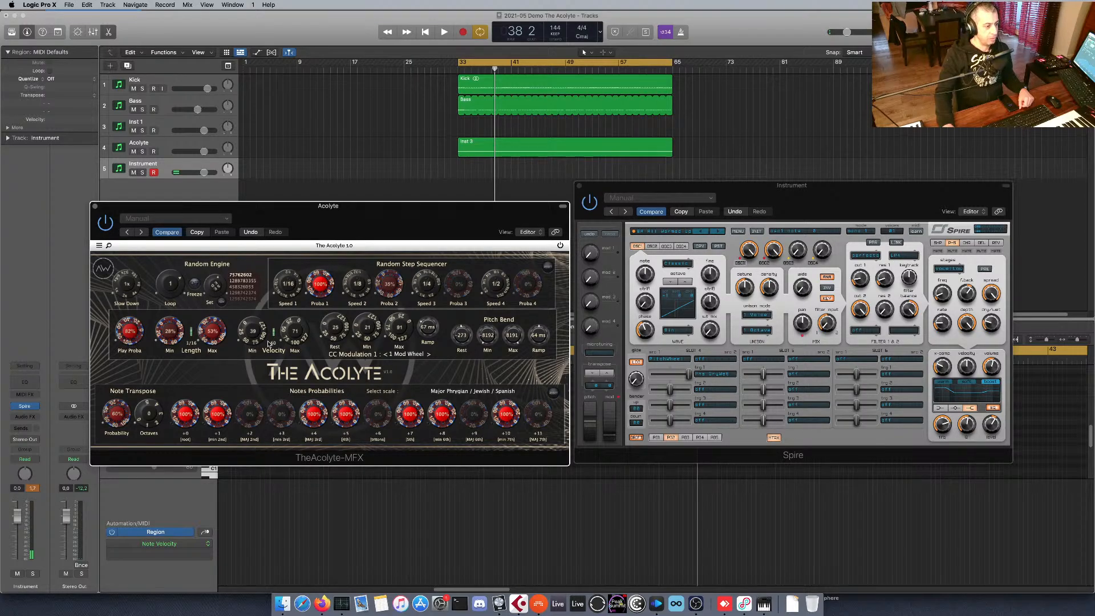
pyautogui.press('space')
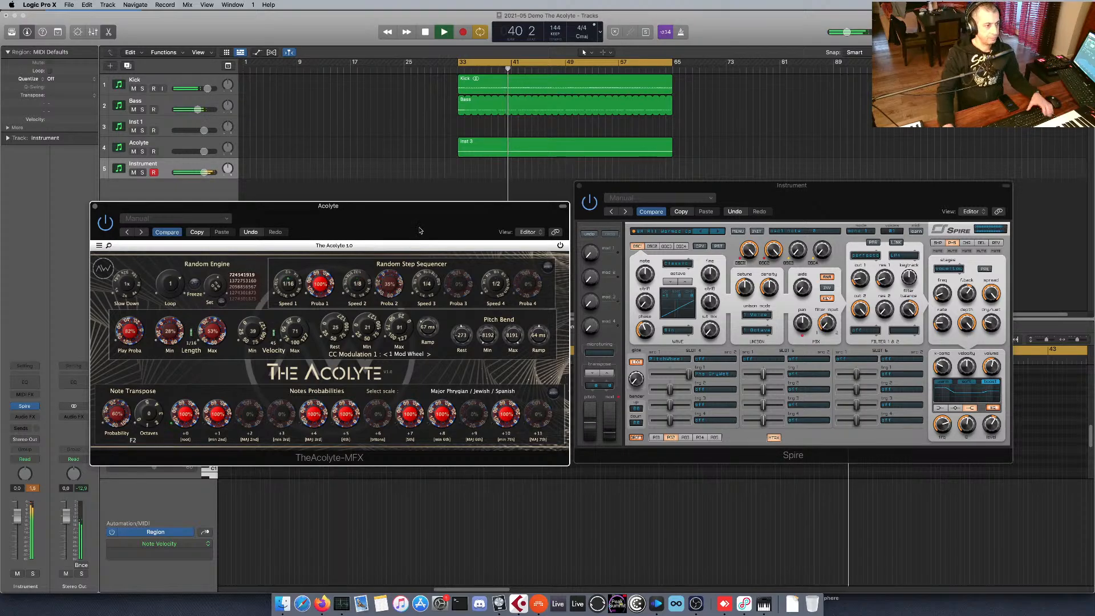
pyautogui.press('space')
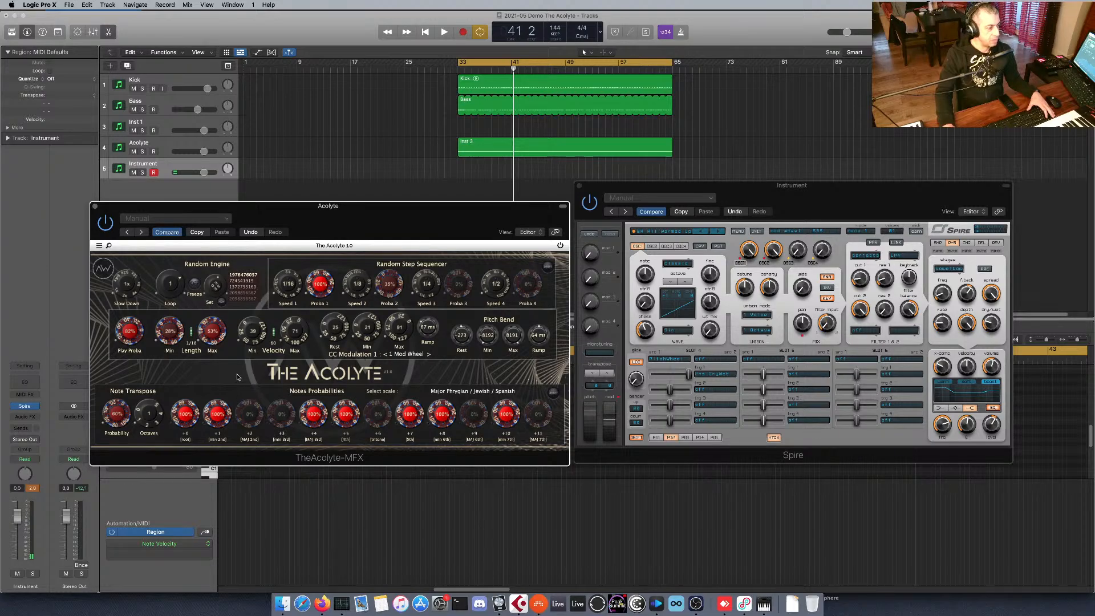
pyautogui.press('space')
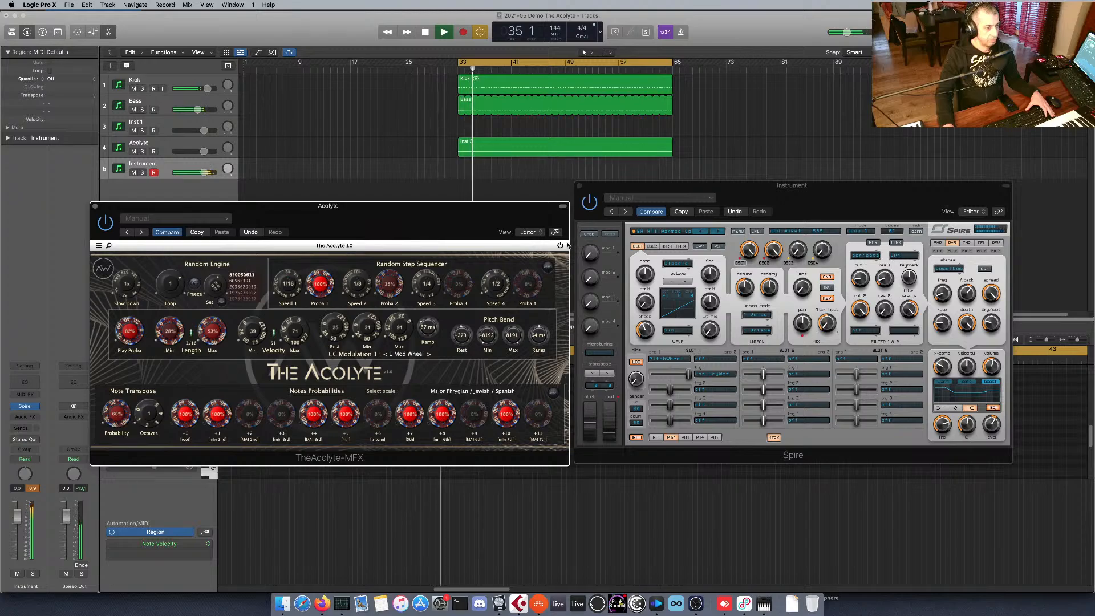
pyautogui.moveTo(645, 189); pyautogui.dragTo(672, 198)
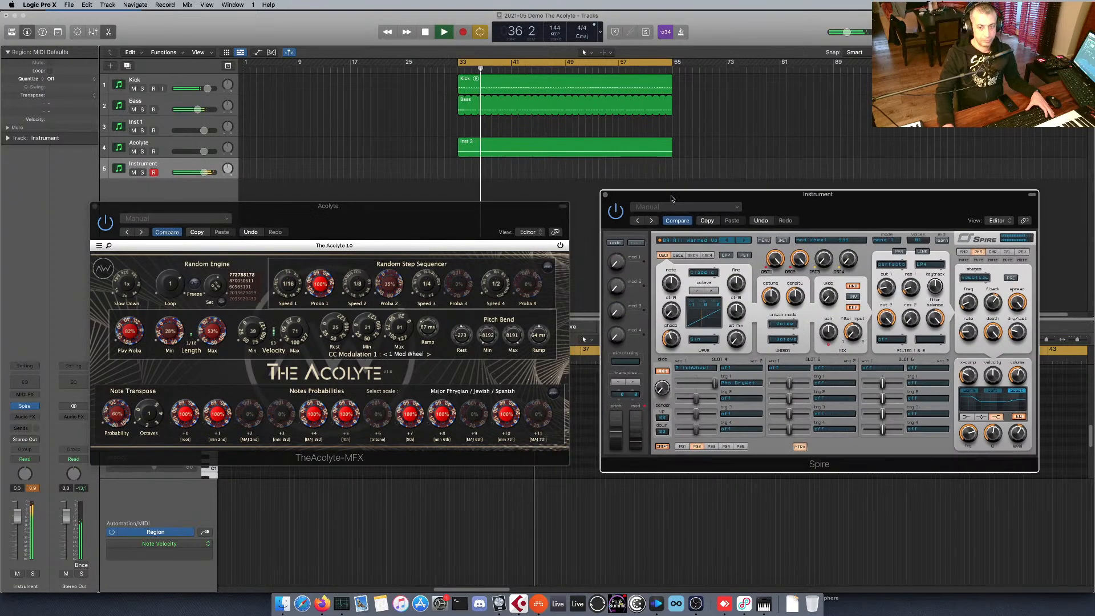
# During playback, set minimum note length to 38% and probabilities to 82% for +4, 88% for +5, 47% for +8, 42% for +10.
pyautogui.moveTo(202, 337); pyautogui.dragTo(171, 327)
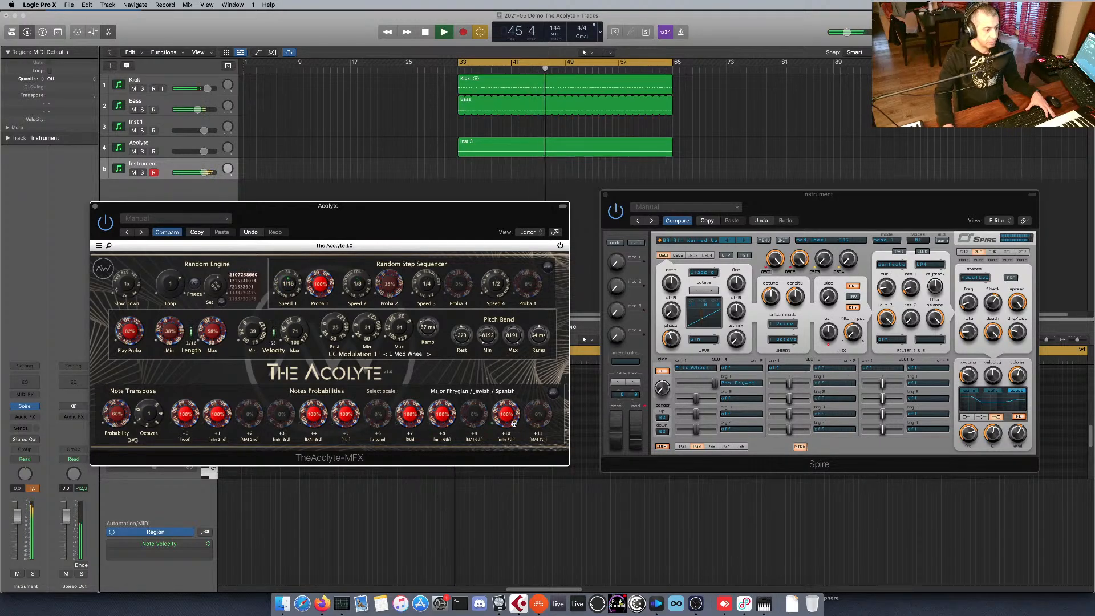
pyautogui.moveTo(513, 423); pyautogui.dragTo(515, 432)
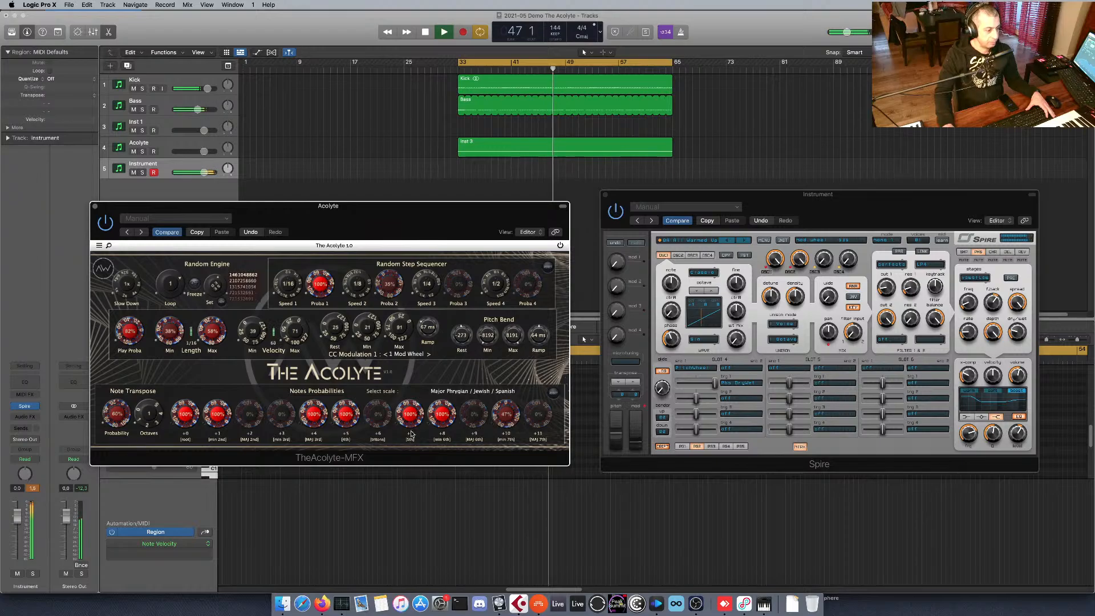
pyautogui.moveTo(442, 423); pyautogui.dragTo(443, 431)
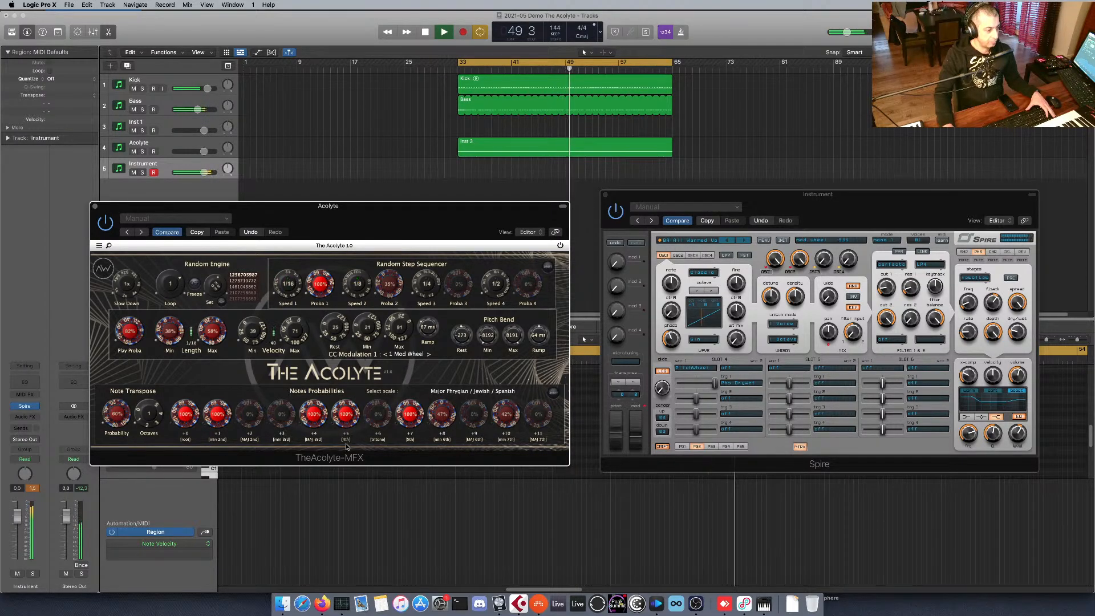
pyautogui.moveTo(346, 420); pyautogui.dragTo(323, 424)
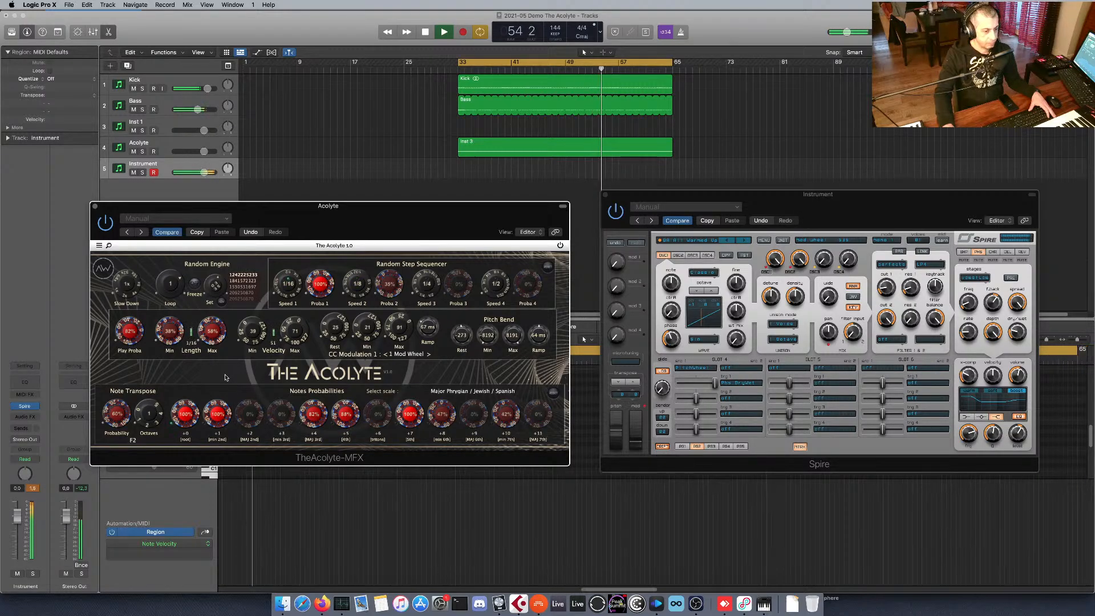
pyautogui.press('space')
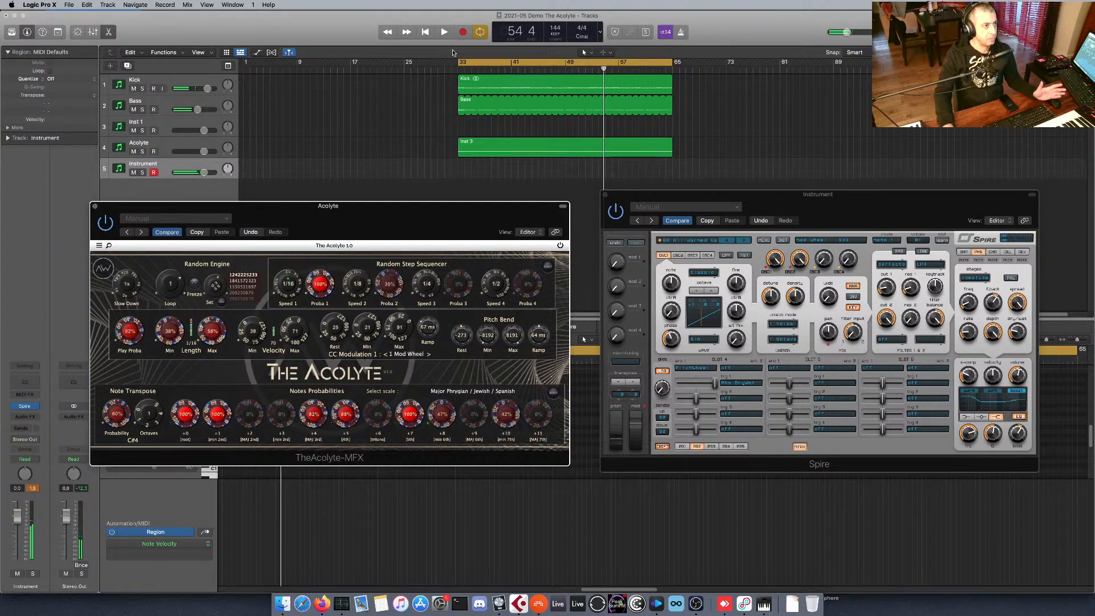
# Record The Acolyte's output onto the Instrument track to about bar 37 and examine the recorded notes in the Piano Roll.
pyautogui.press('space')
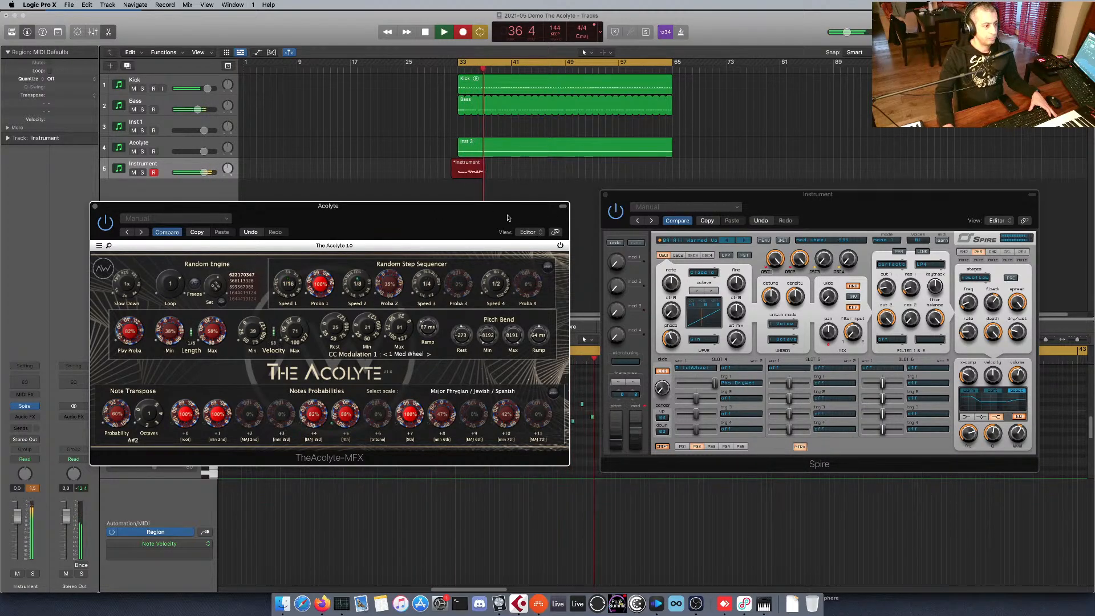
pyautogui.press('space')
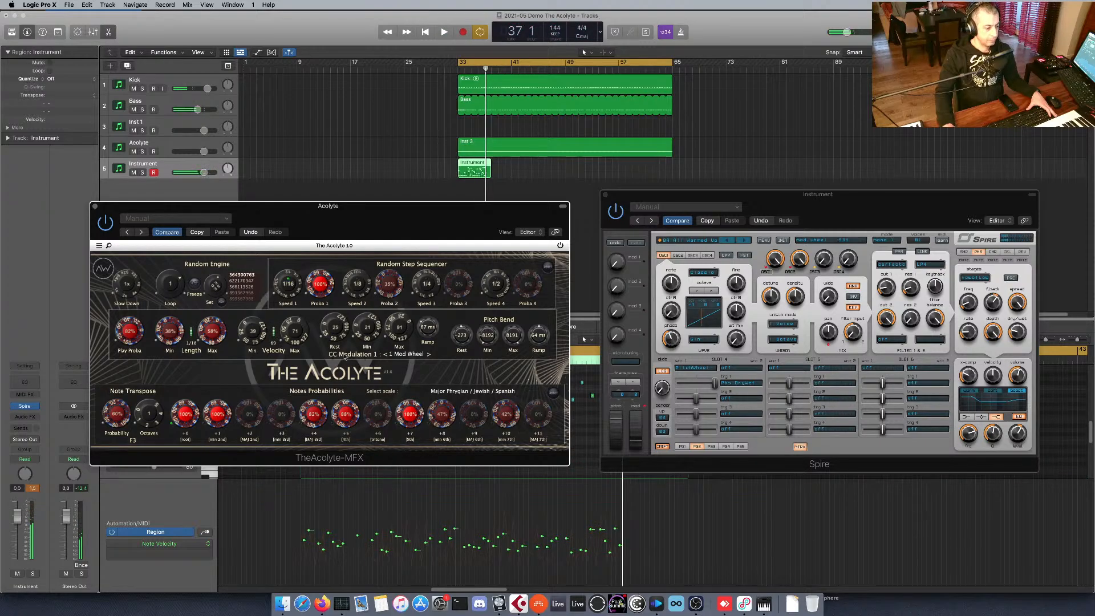
pyautogui.press('v')
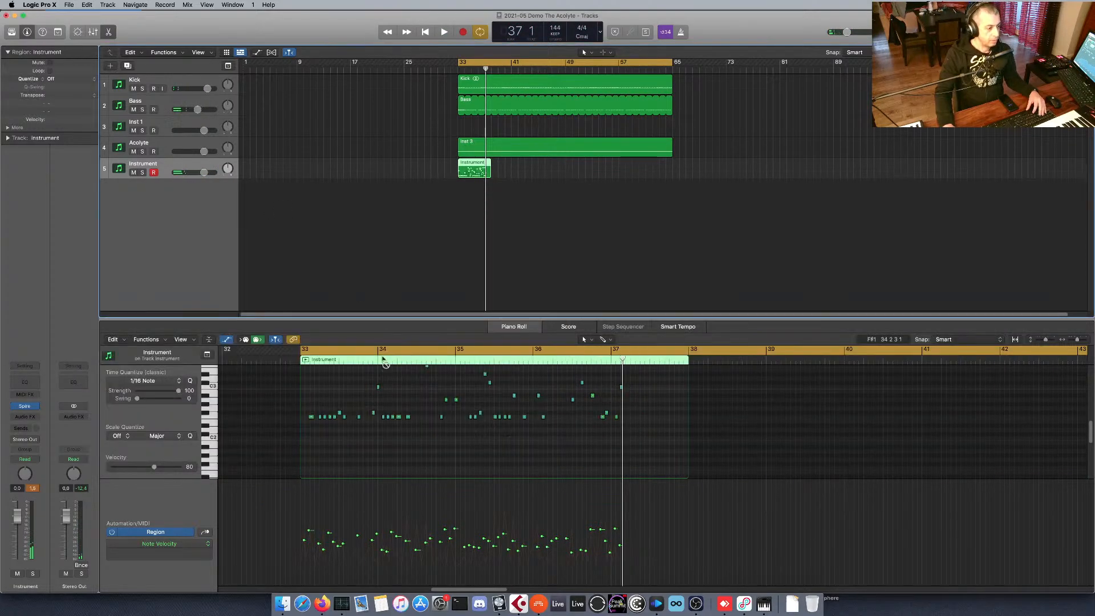
pyautogui.scroll(4, 359, 413)
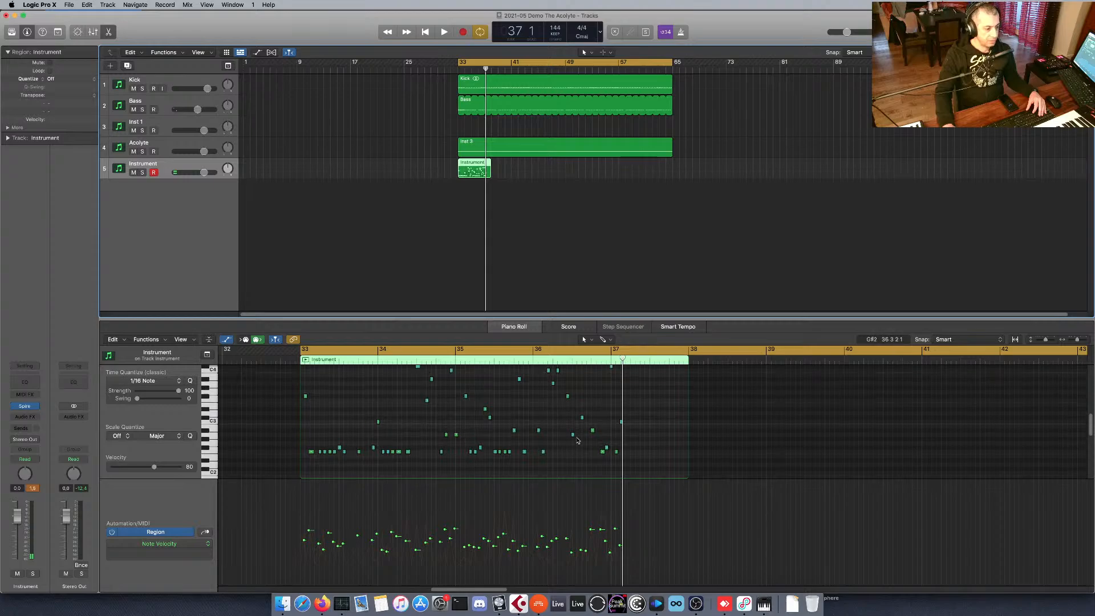
pyautogui.scroll(1, 327, 389)
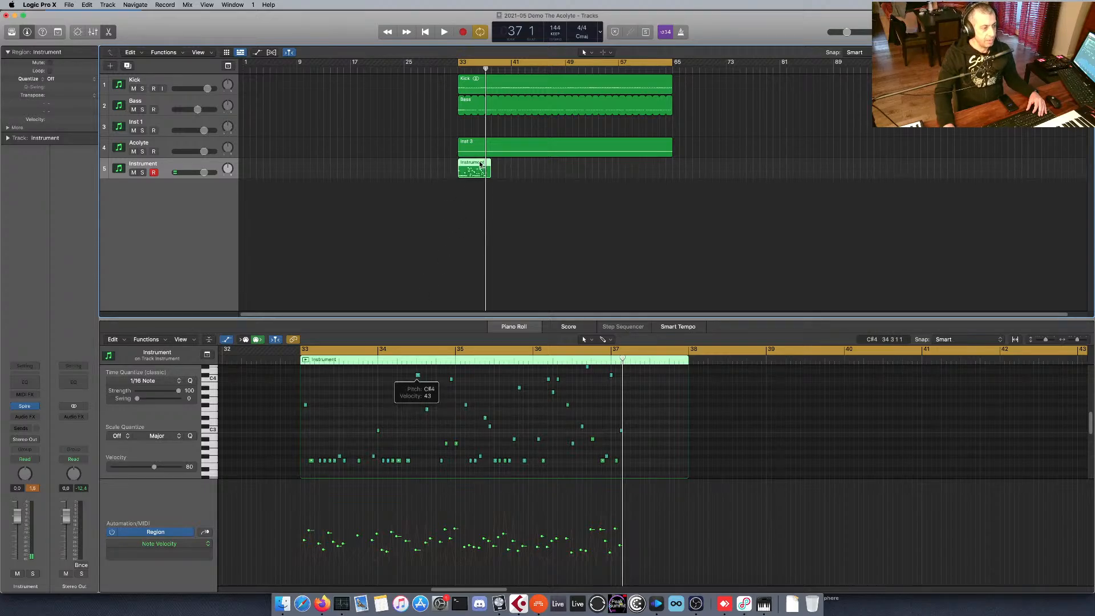
# Delete the recorded Instrument region, then show the plug-in windows again and move The Acolyte closer to Spire.
pyautogui.press('Delete')
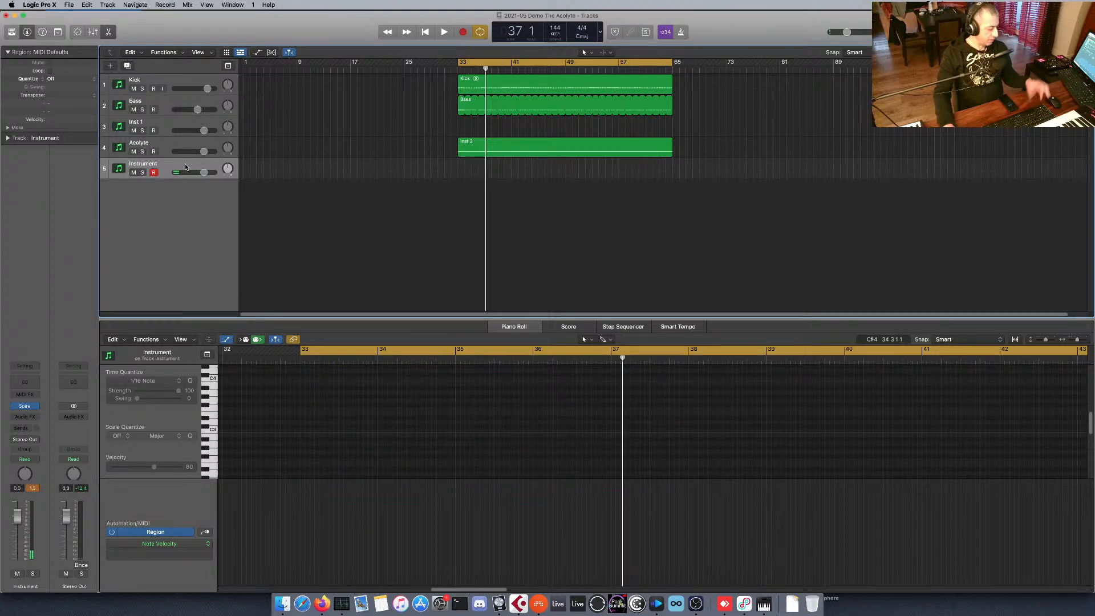
pyautogui.press('v')
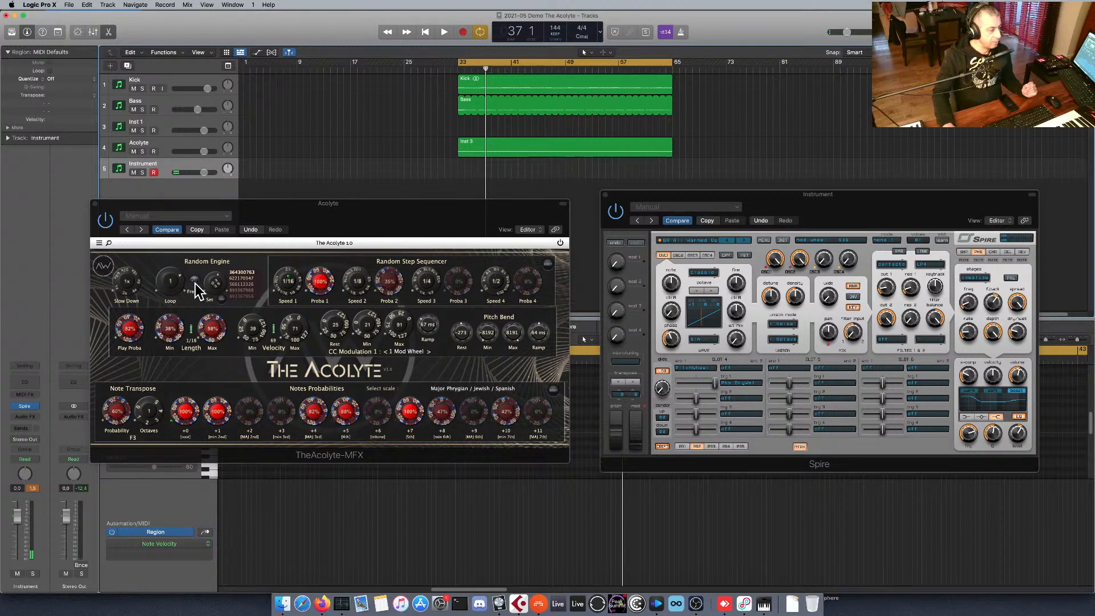
pyautogui.moveTo(374, 209); pyautogui.dragTo(400, 210)
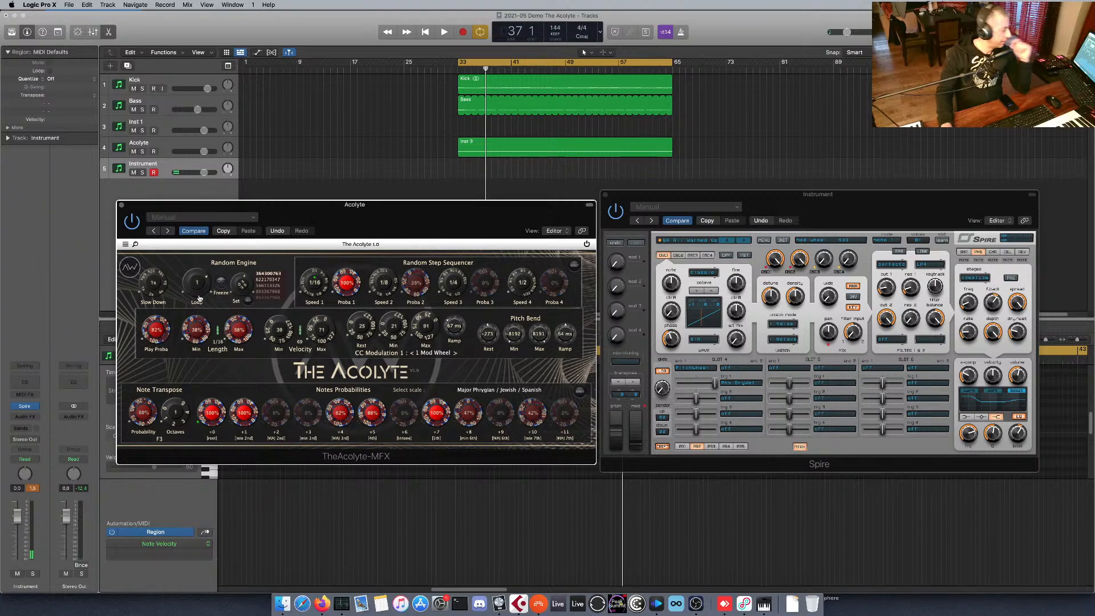
# Try different Slow Down settings in The Acolyte's Random Engine.
pyautogui.moveTo(156, 293)
pyautogui.mouseDown()
pyautogui.moveTo(154, 262)
pyautogui.moveTo(154, 305)
pyautogui.moveTo(155, 251)
pyautogui.moveTo(152, 297)
pyautogui.mouseUp()
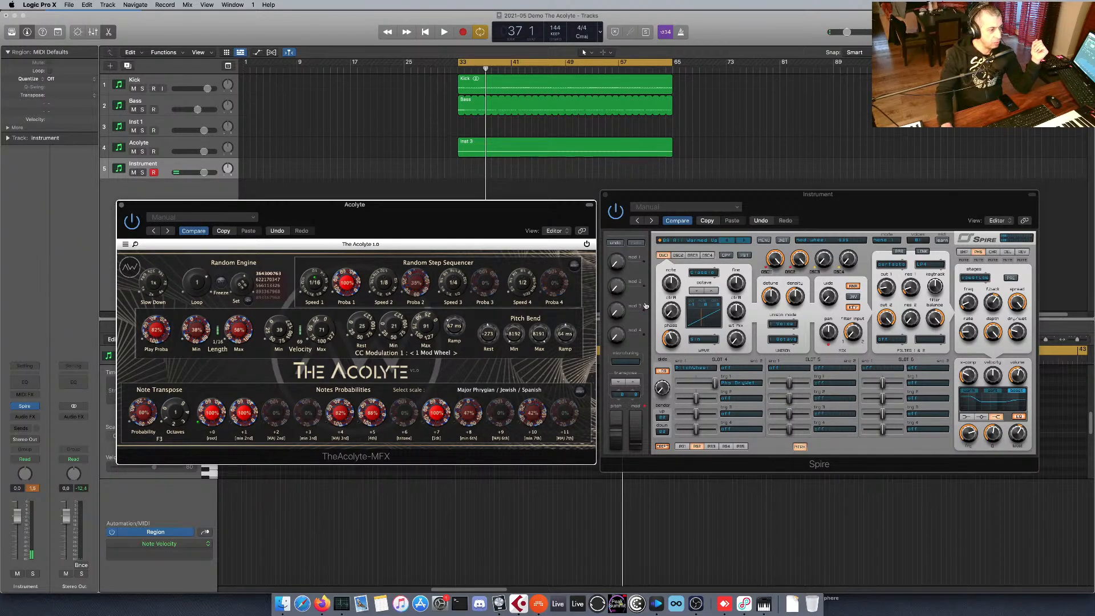
pyautogui.moveTo(160, 280); pyautogui.dragTo(160, 276)
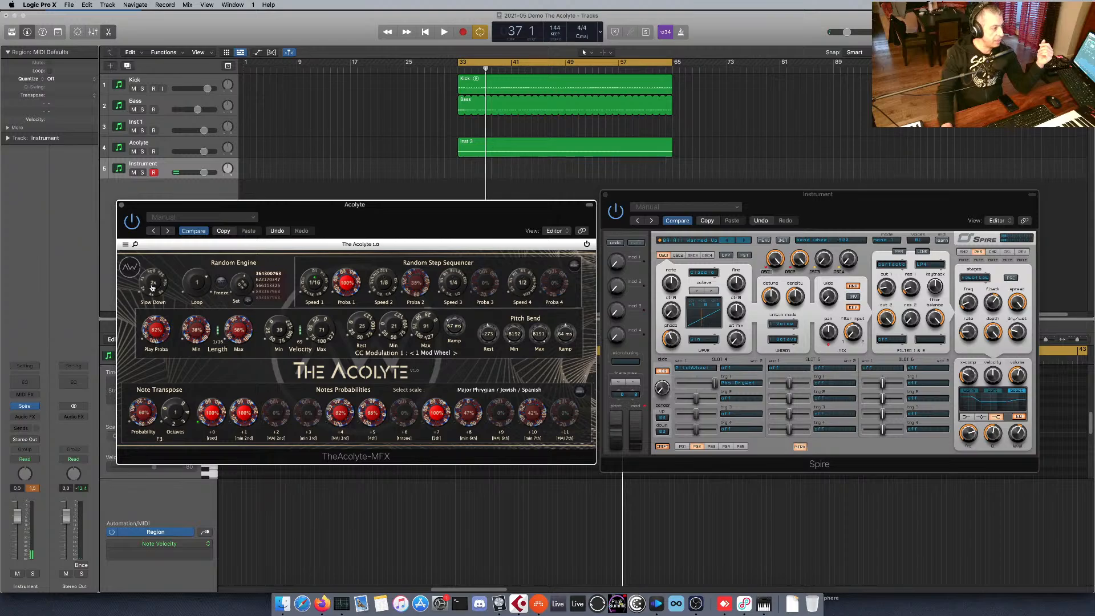
pyautogui.moveTo(152, 286); pyautogui.dragTo(154, 293)
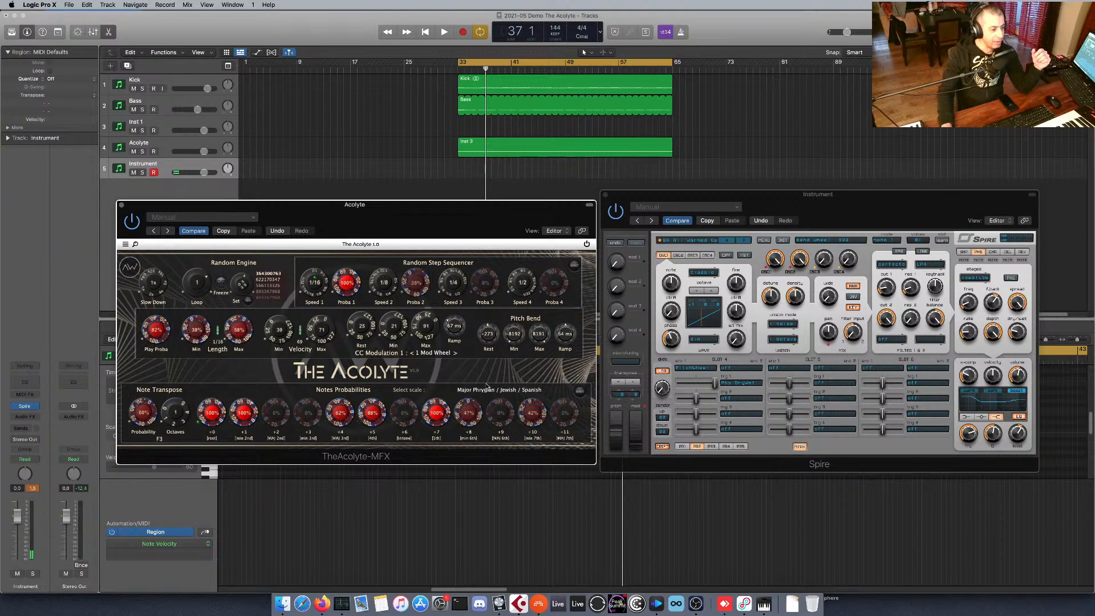
# Look through The Acolyte's list of available scales and close it without choosing another one.
pyautogui.click(493, 391)
pyautogui.scroll(-5, 586, 524)
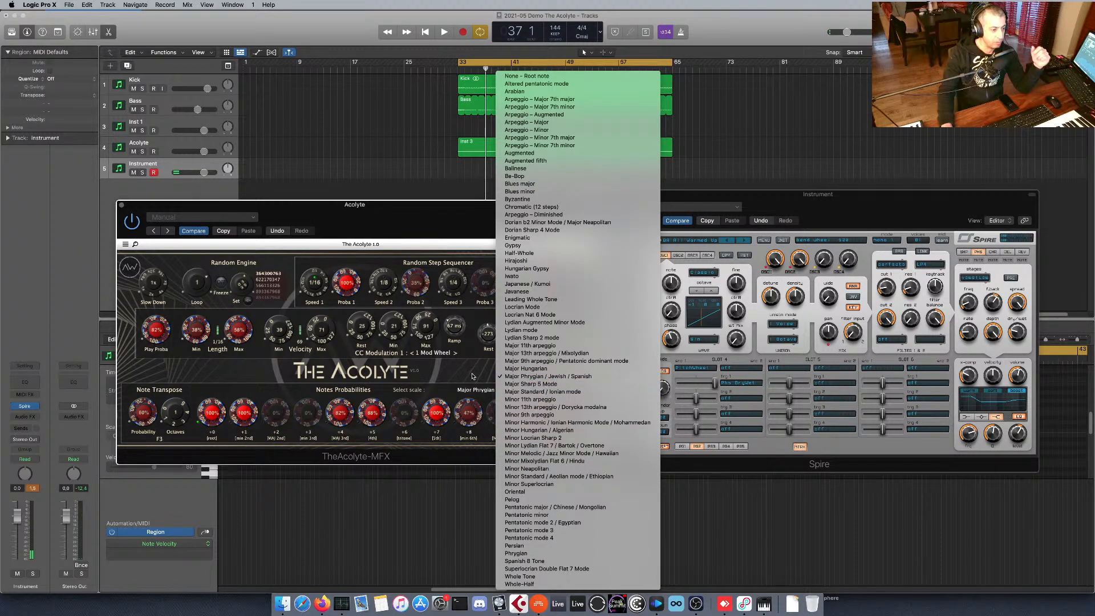
pyautogui.click(473, 376)
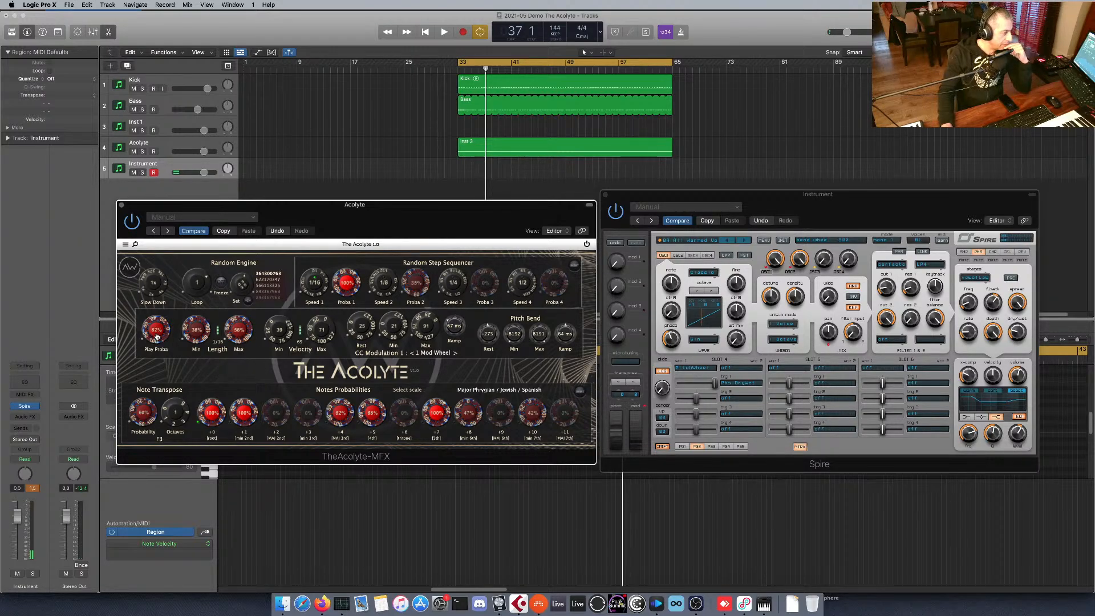
# Lower The Acolyte's Play Proba to its minimum, raise it to 78%, and briefly view the scale list.
pyautogui.moveTo(158, 337); pyautogui.dragTo(156, 451)
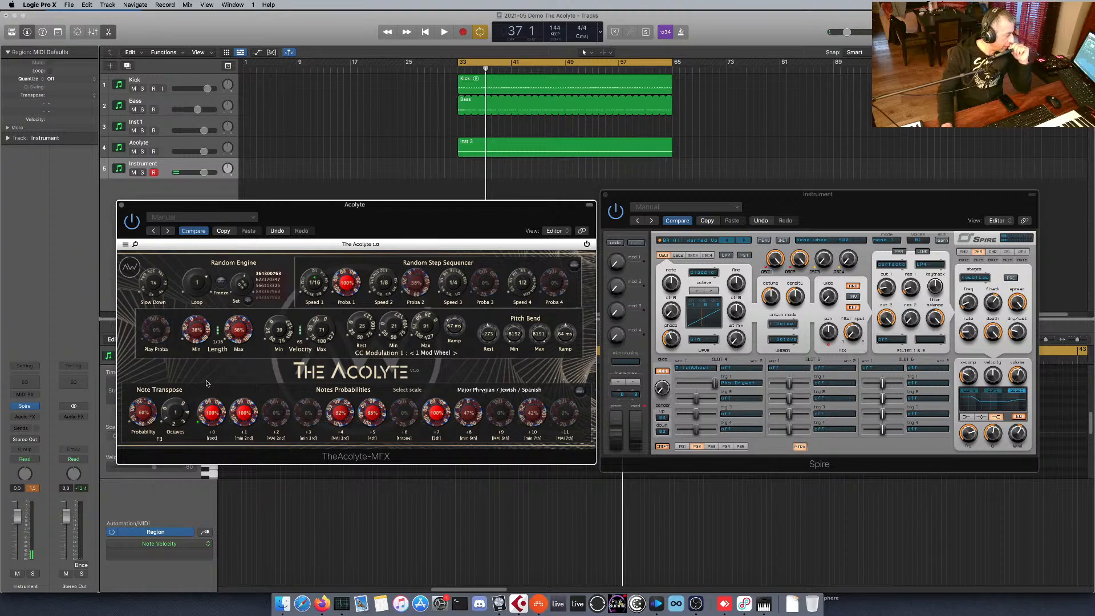
pyautogui.moveTo(164, 335); pyautogui.dragTo(162, 313)
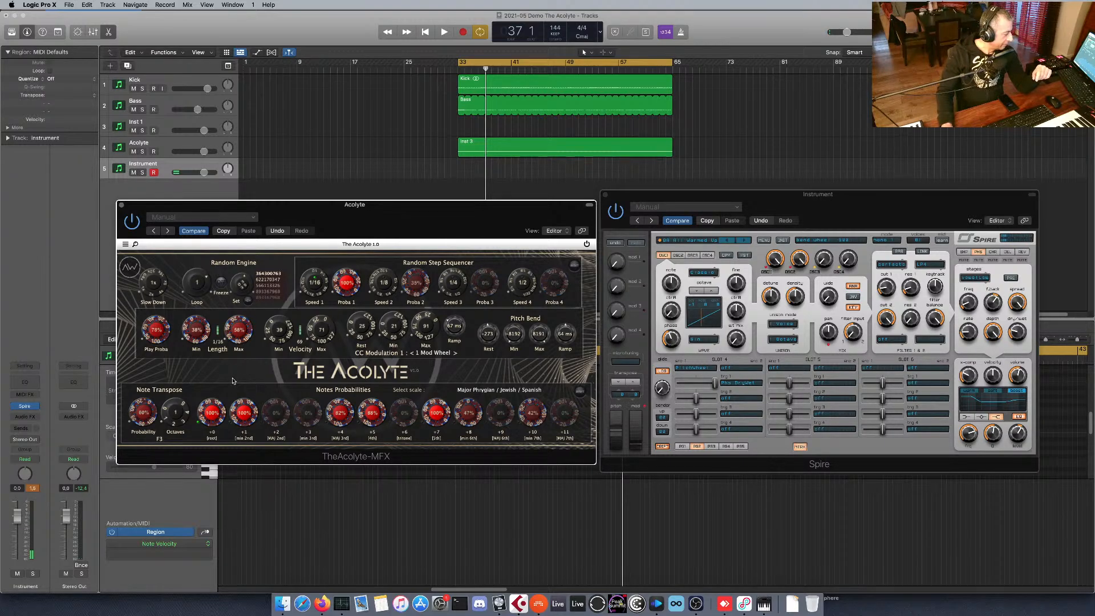
pyautogui.click(505, 392)
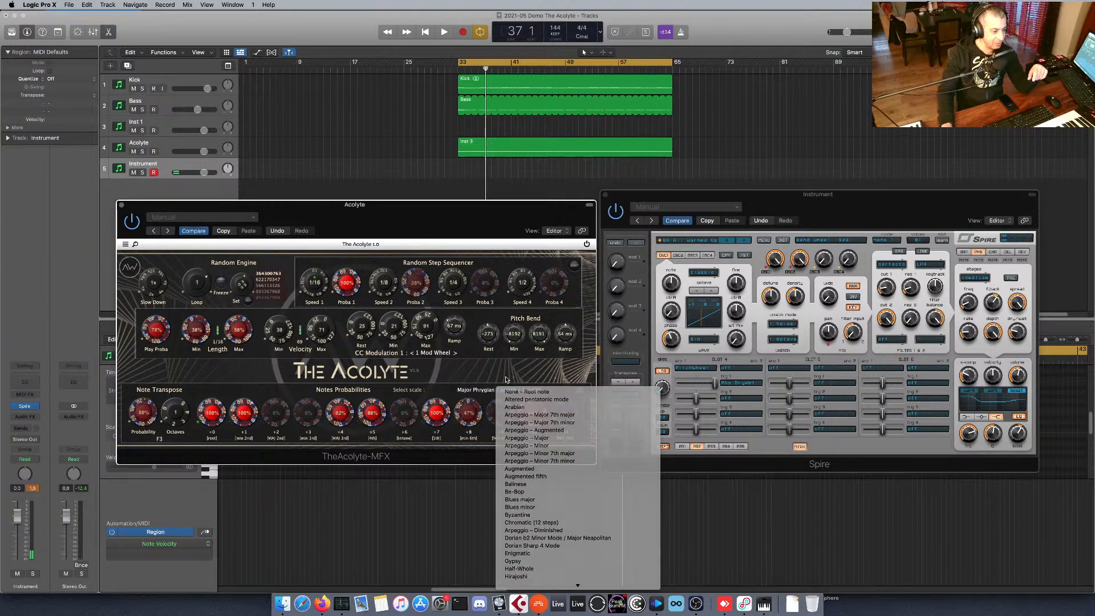
pyautogui.click(505, 378)
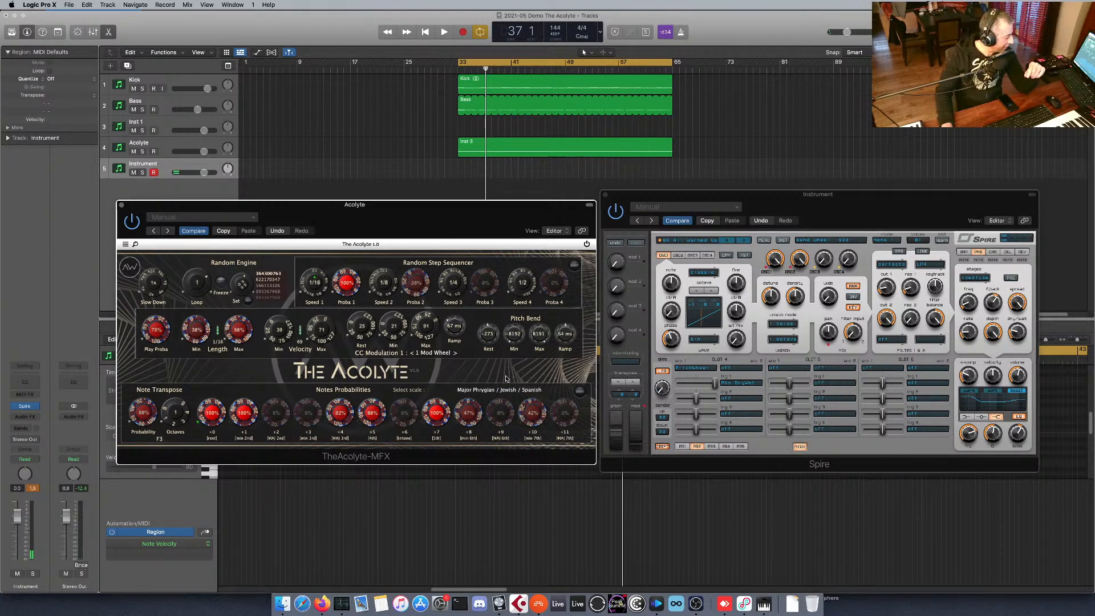
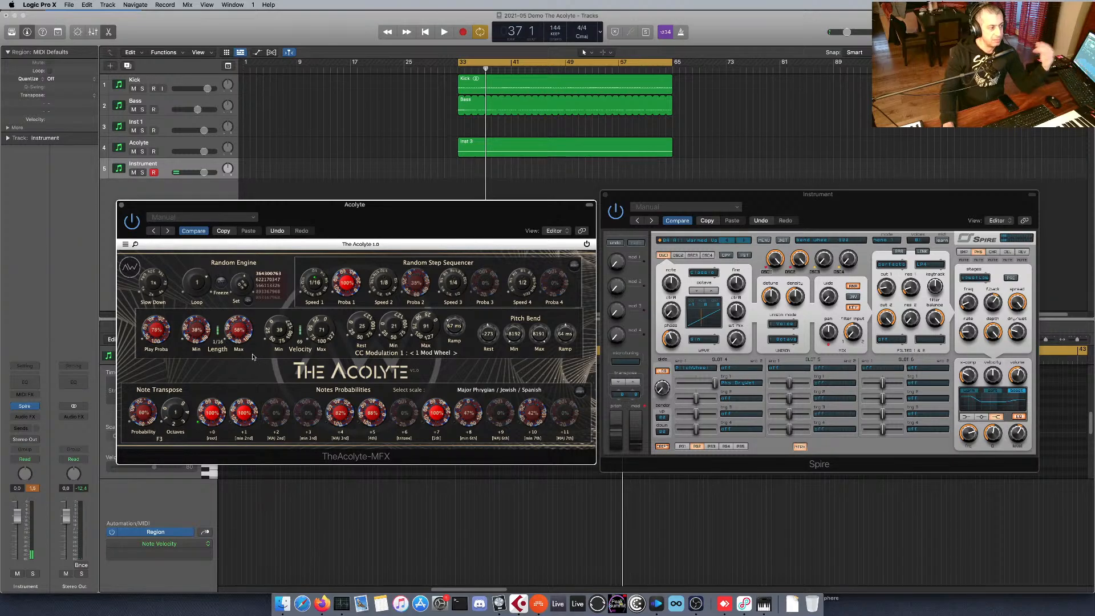
# Turn on Freeze in The Acolyte's Random Engine, play the project, and generate a new random seed during playback.
pyautogui.click(221, 283)
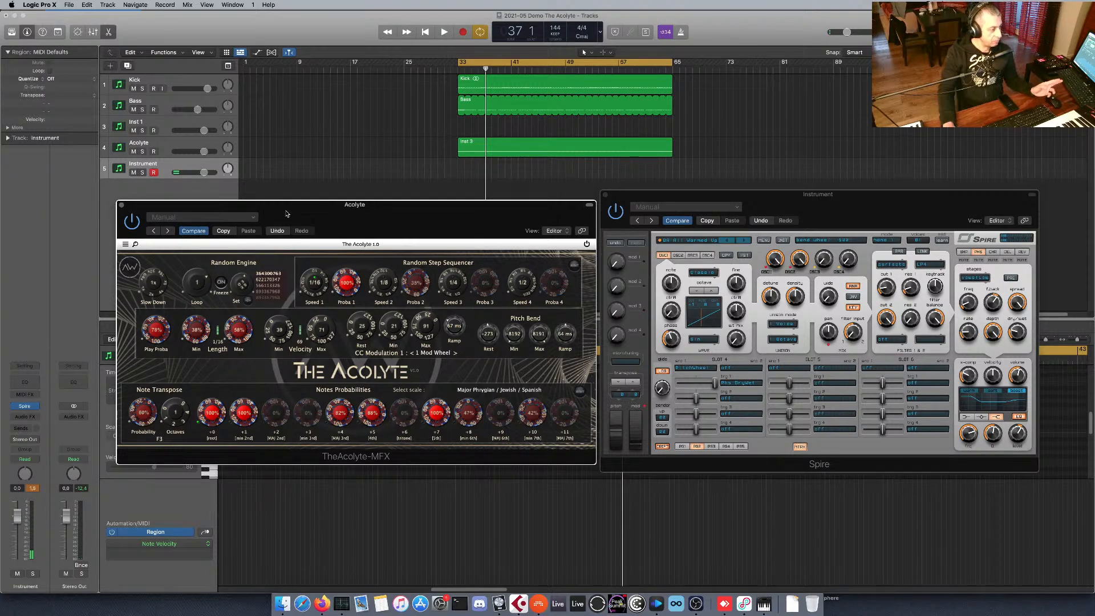
pyautogui.press('space')
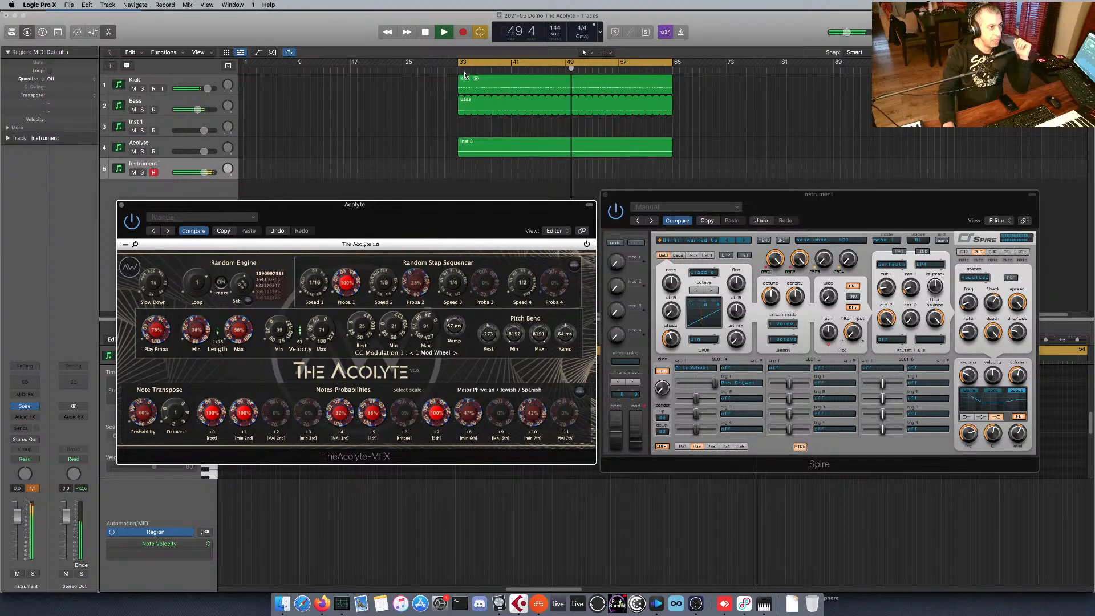
pyautogui.press('space')
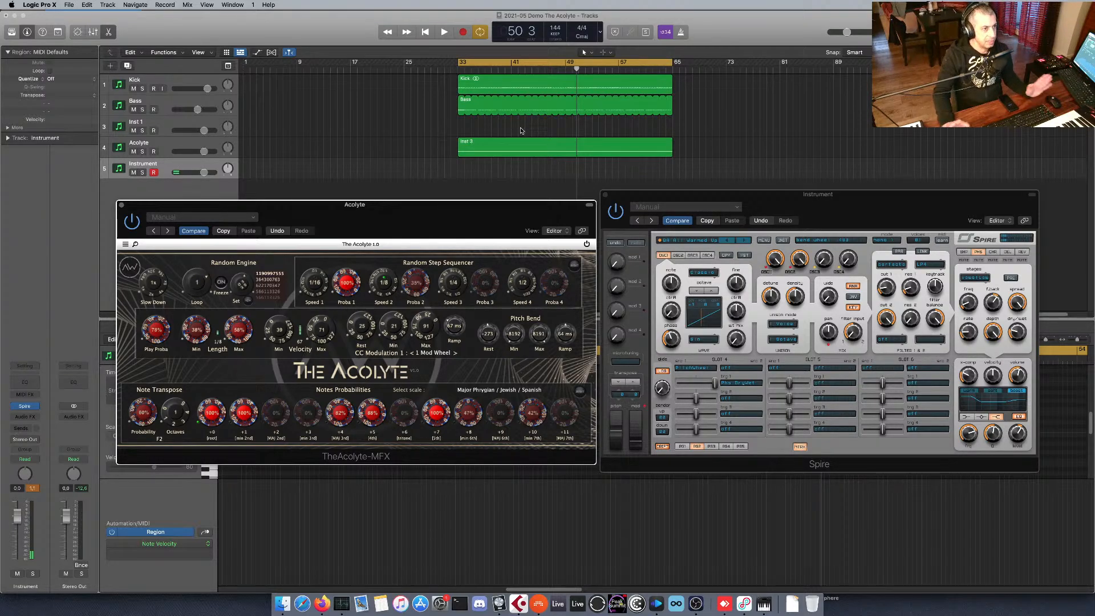
pyautogui.press('space')
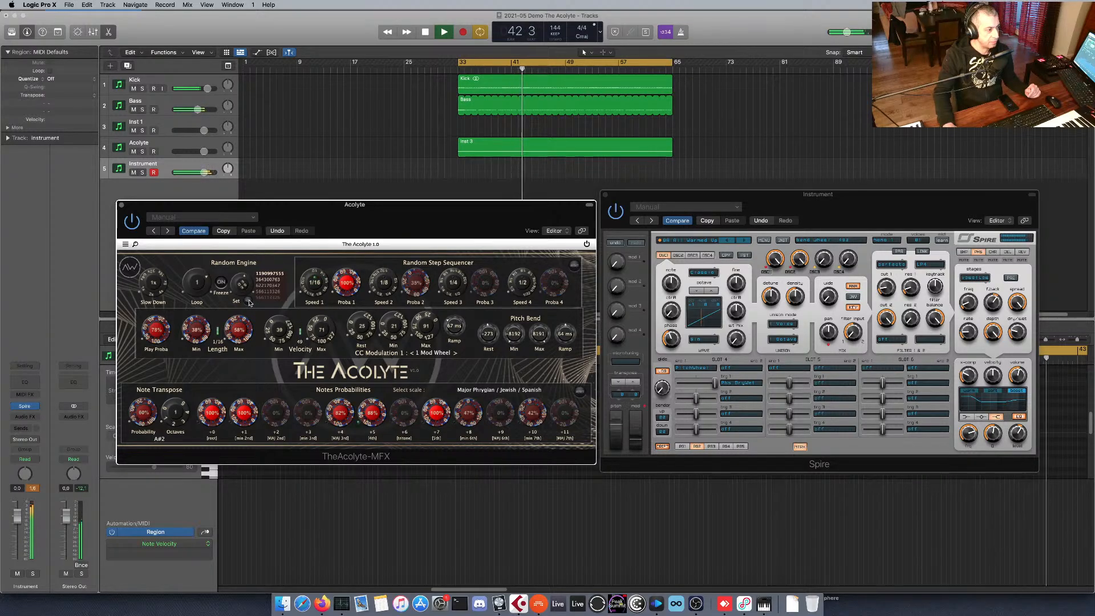
pyautogui.click(248, 302)
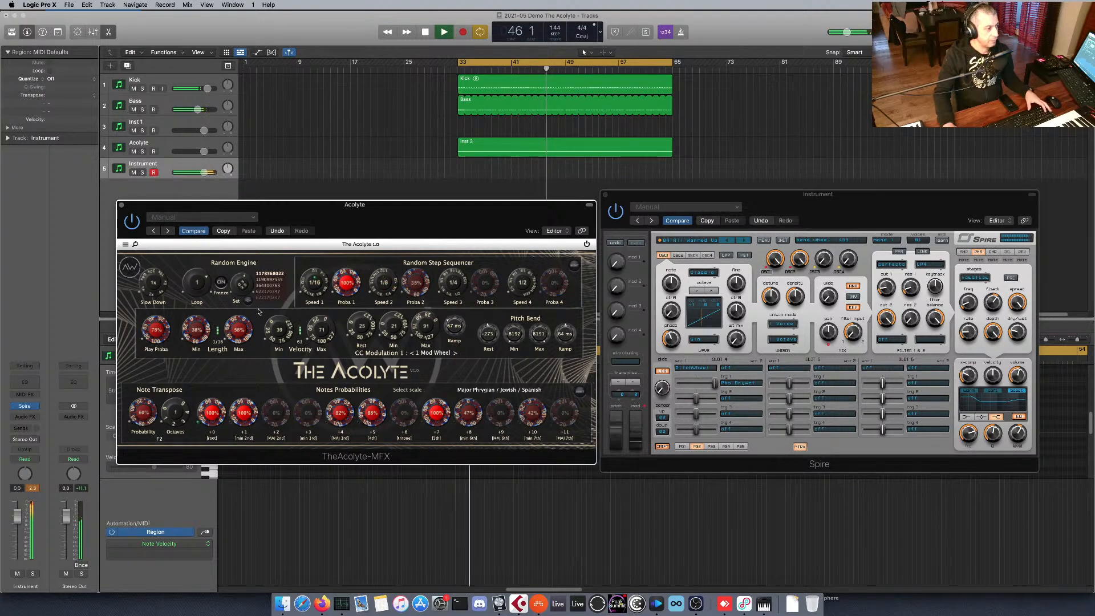
pyautogui.press('space')
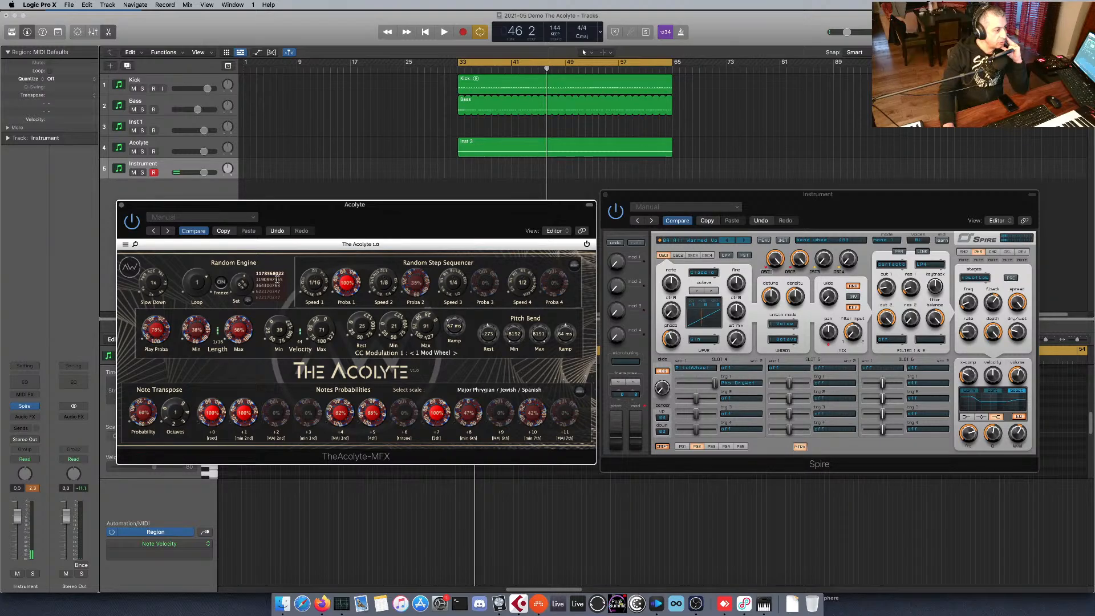
pyautogui.click(276, 279)
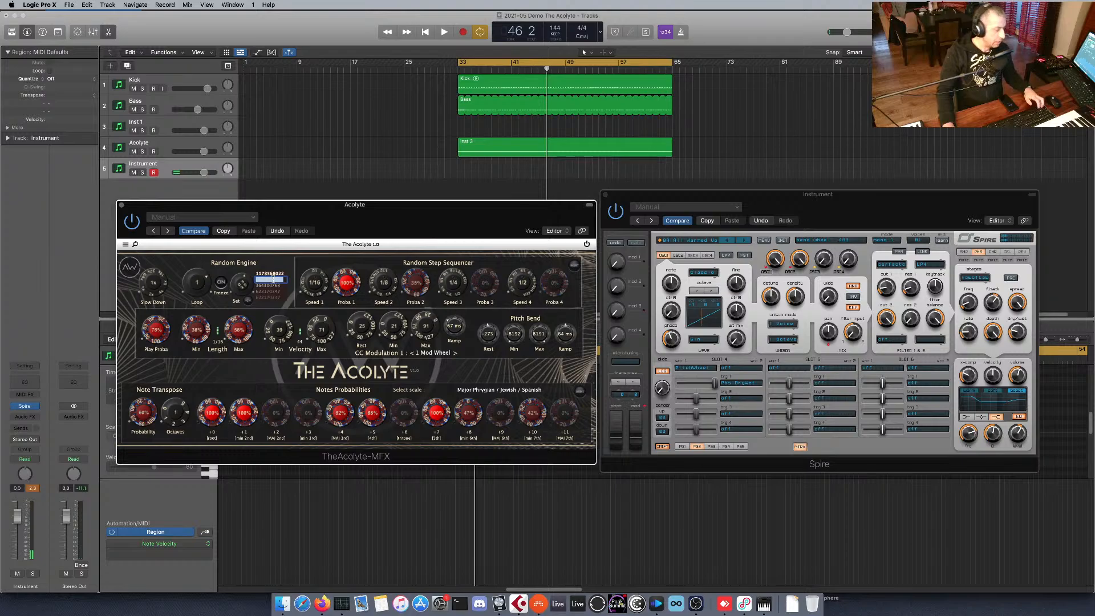
pyautogui.click(241, 287)
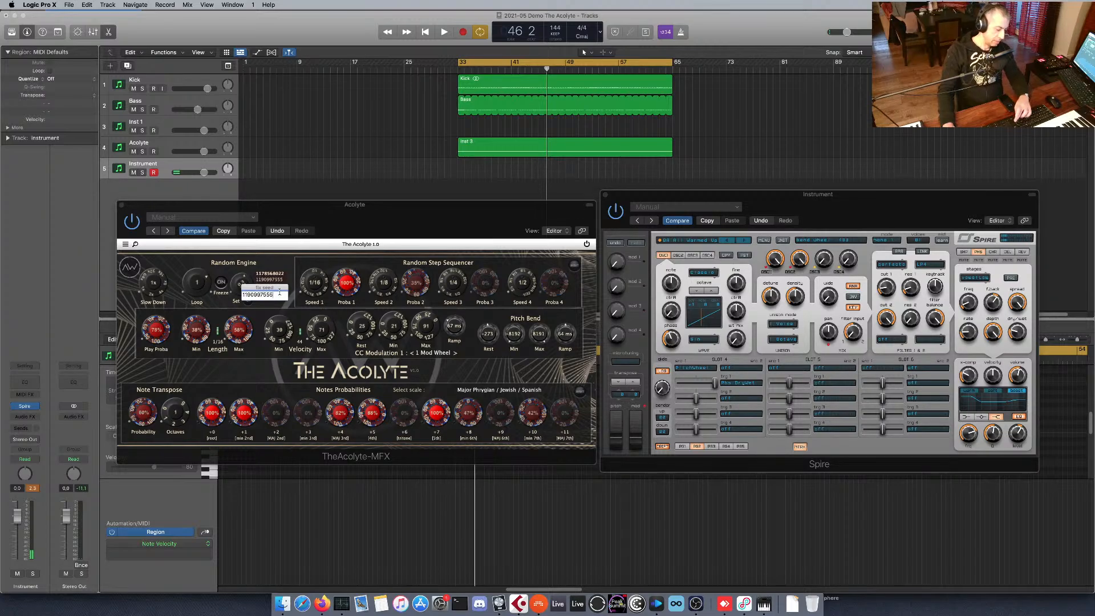
pyautogui.press('Return')
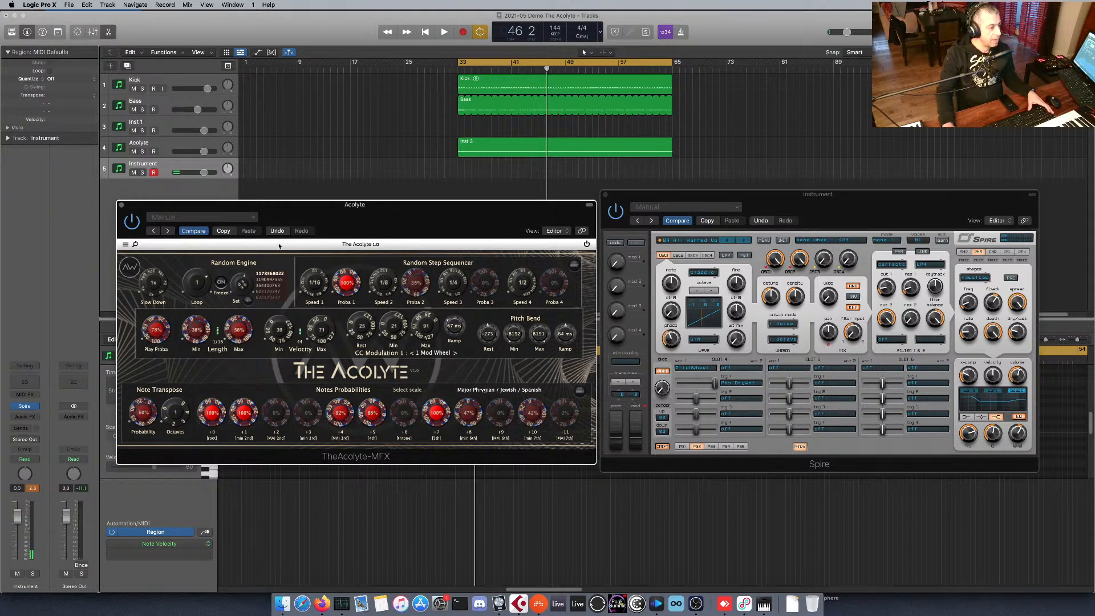
pyautogui.press('space')
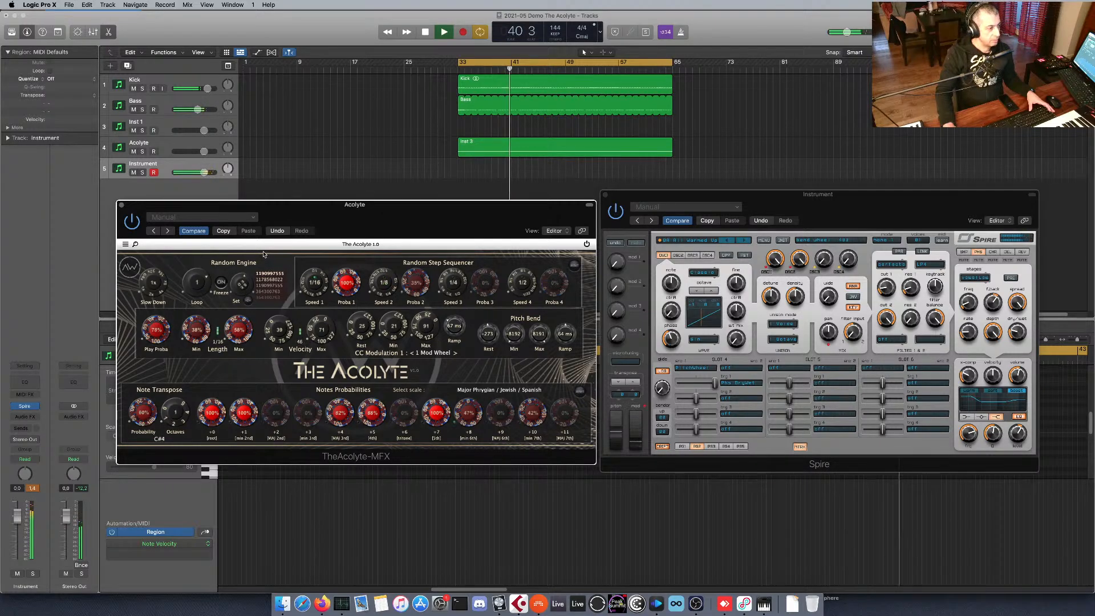
pyautogui.press('space')
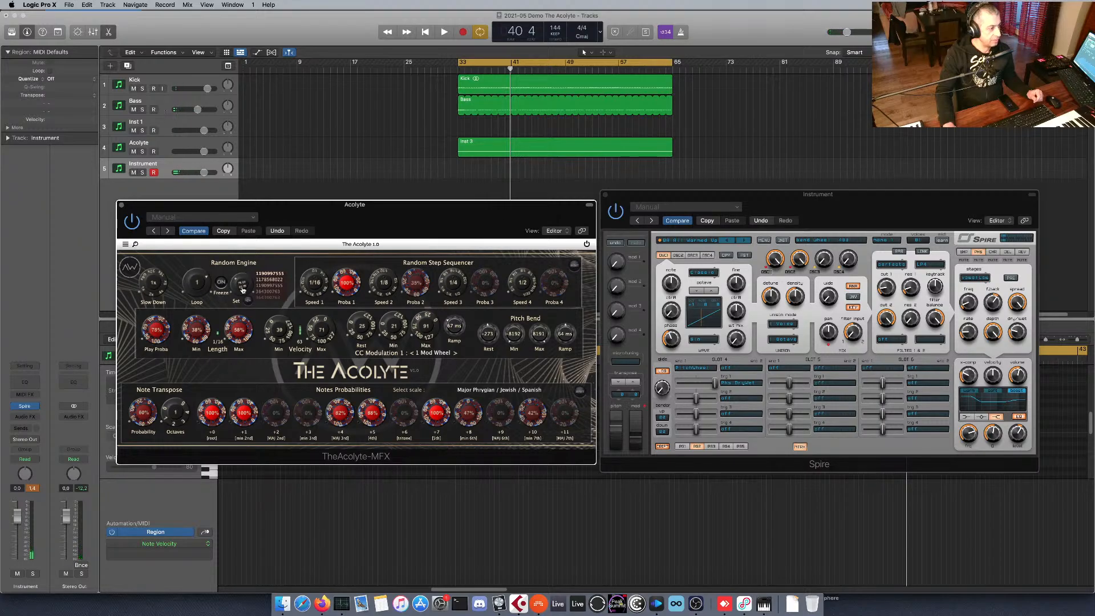
# Restart playback and generate several new random seeds in the Random Engine while Freeze is on.
pyautogui.press('space')
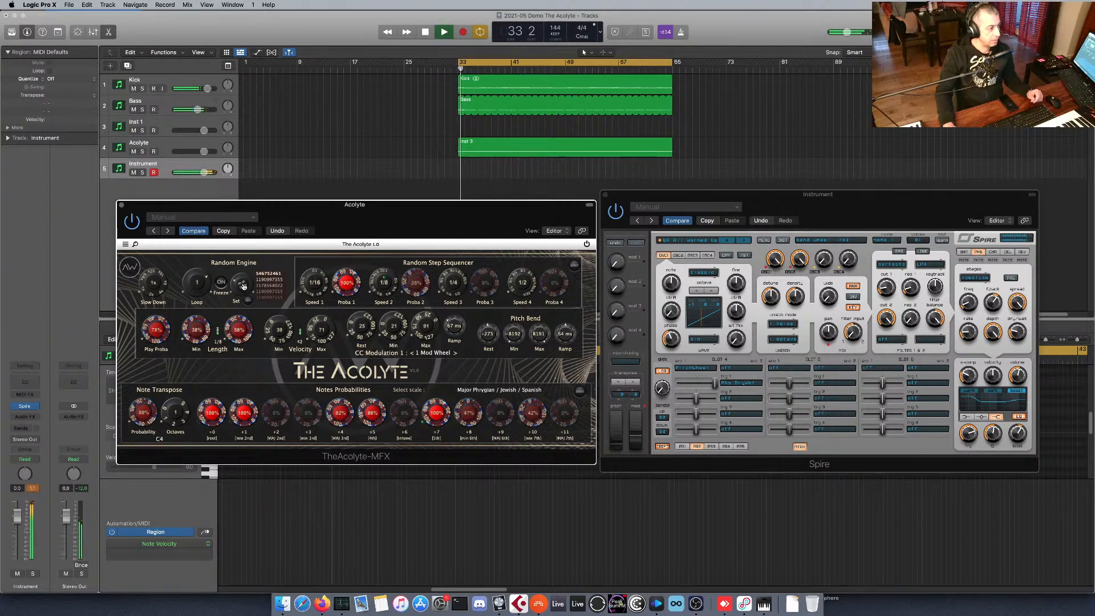
pyautogui.click(244, 287)
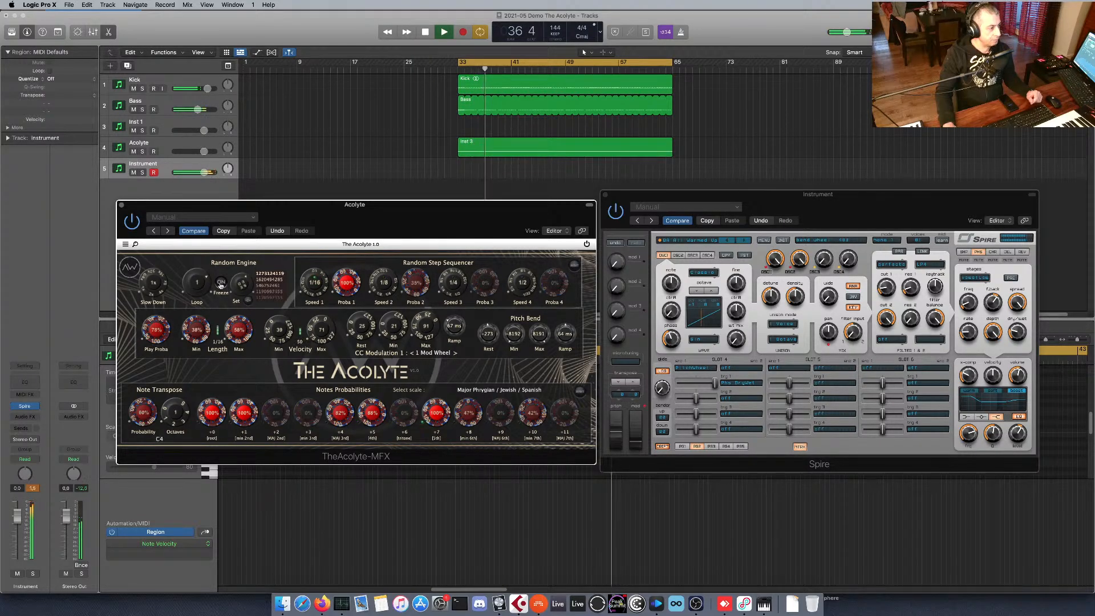
pyautogui.click(242, 286)
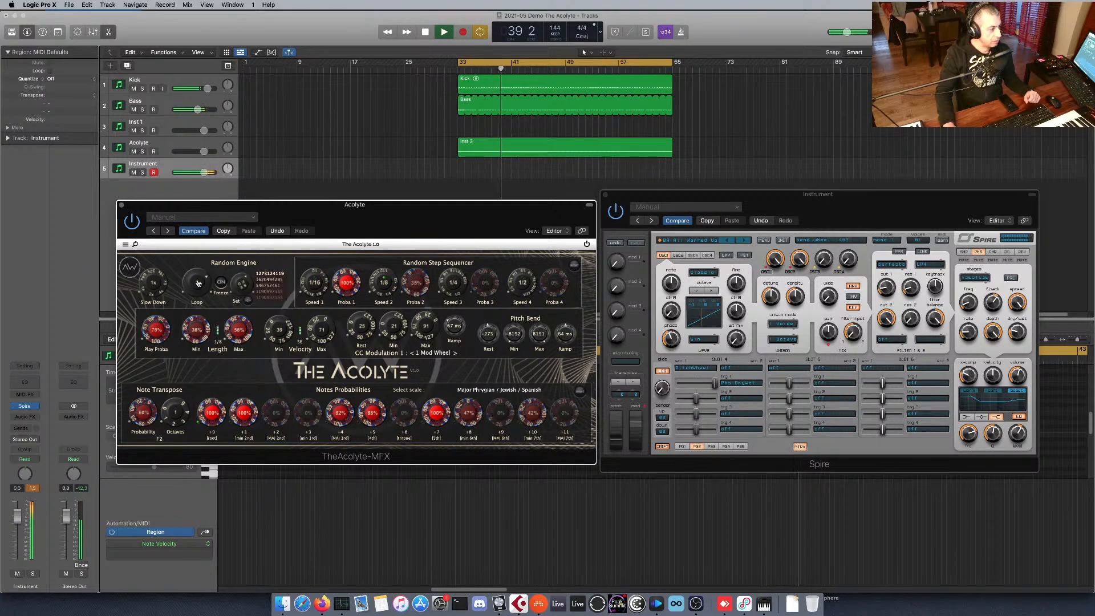
# Try shorter Loop lengths such as 1/4 in the Random Engine, set Loop to 2, and stop playback.
pyautogui.moveTo(198, 283); pyautogui.dragTo(198, 286)
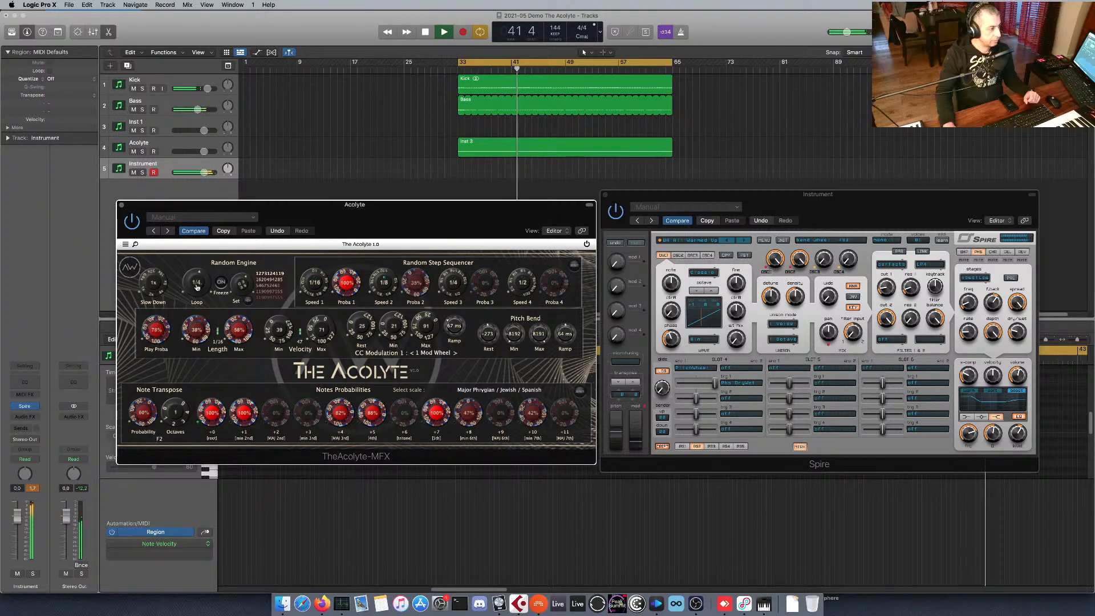
pyautogui.moveTo(198, 285); pyautogui.dragTo(198, 287)
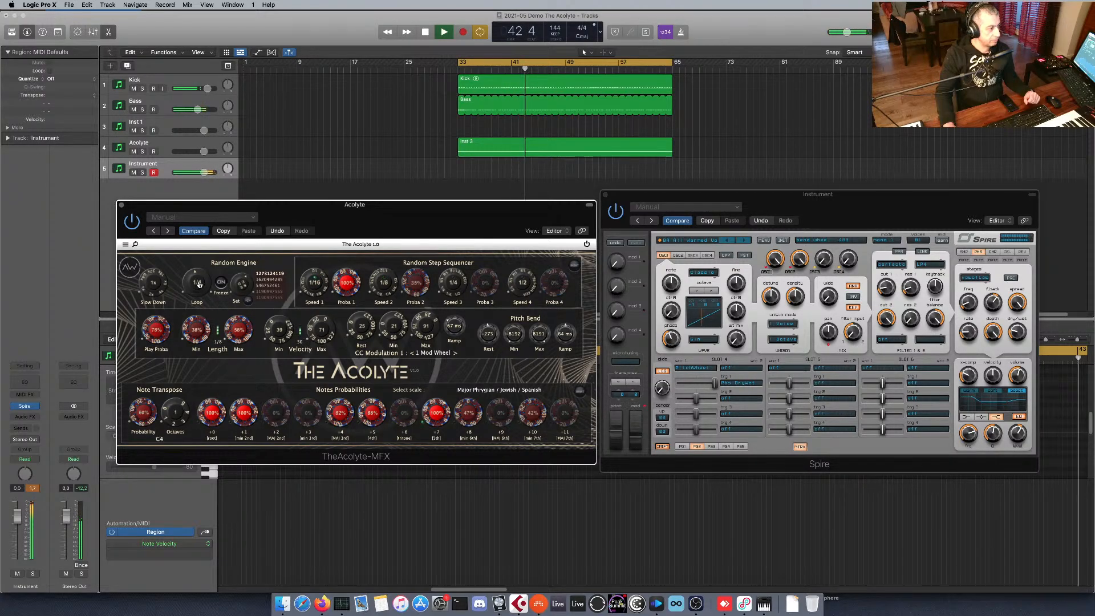
pyautogui.moveTo(198, 284); pyautogui.dragTo(198, 287)
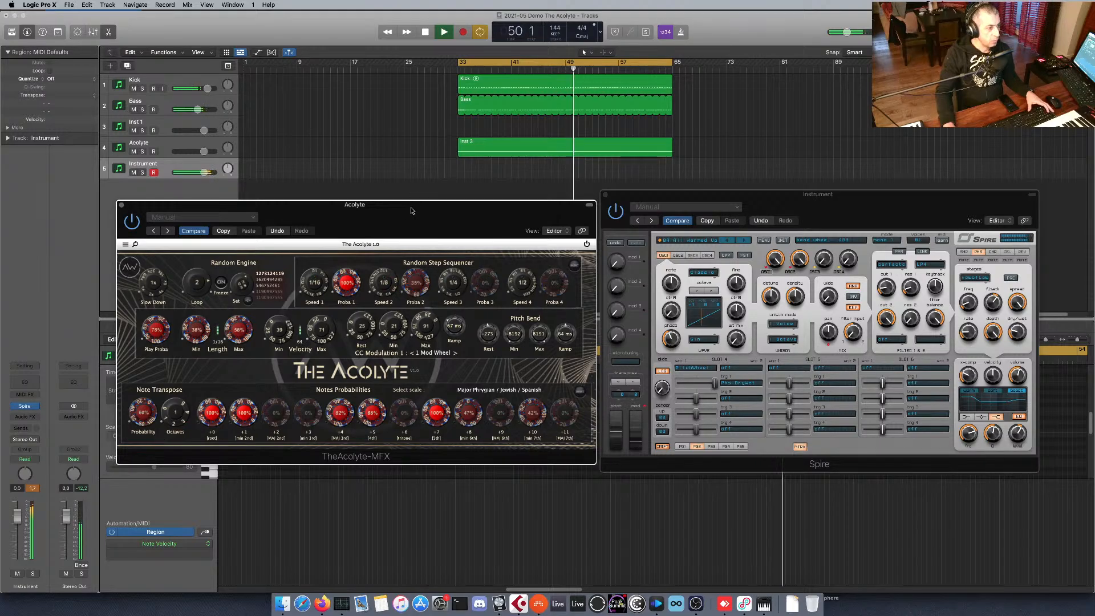
pyautogui.press('space')
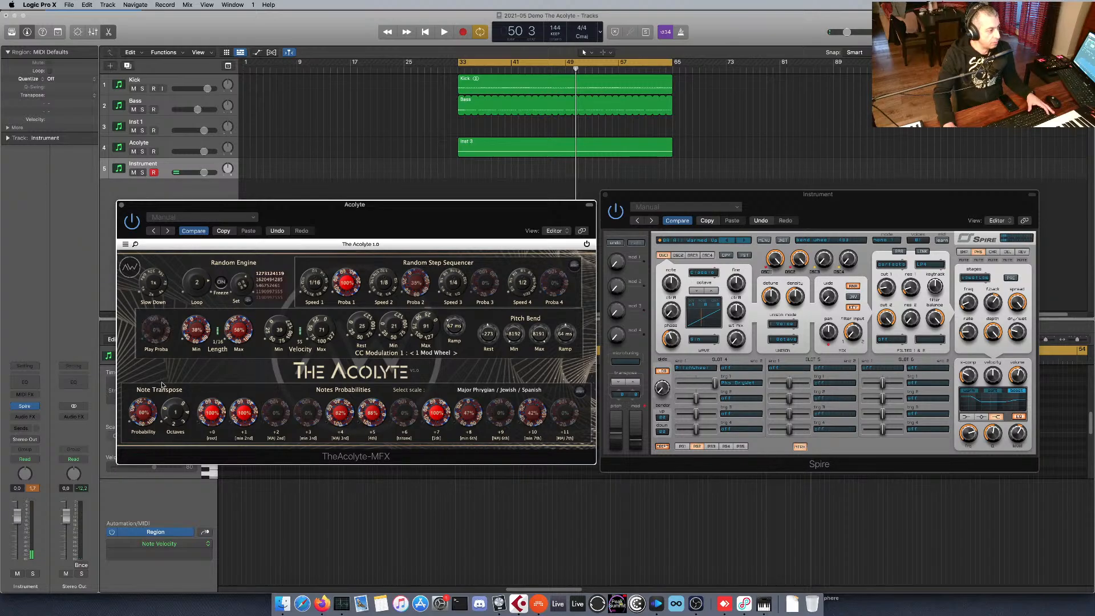
# Play the project with The Acolyte's Play Proba at its minimum and raise it gradually to 80%.
pyautogui.press('space')
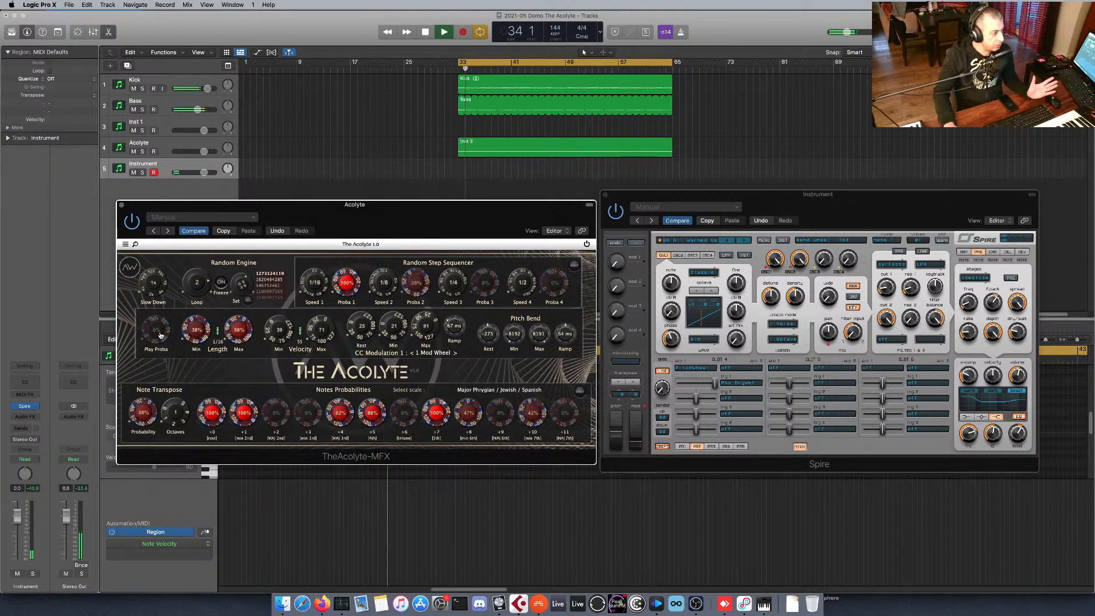
pyautogui.moveTo(160, 336); pyautogui.dragTo(159, 331)
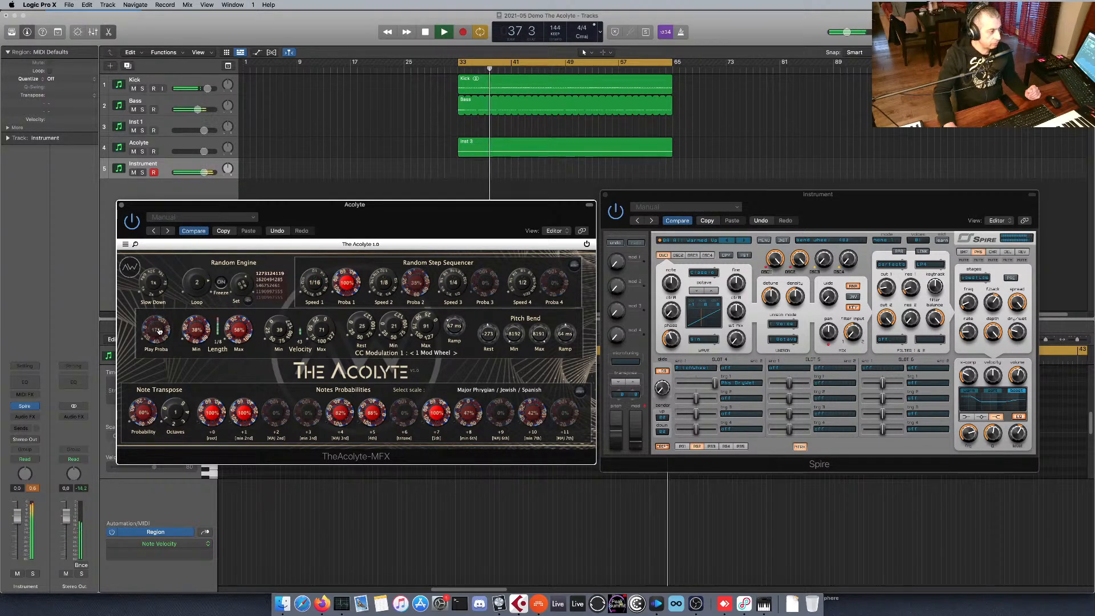
pyautogui.moveTo(159, 331); pyautogui.dragTo(160, 328)
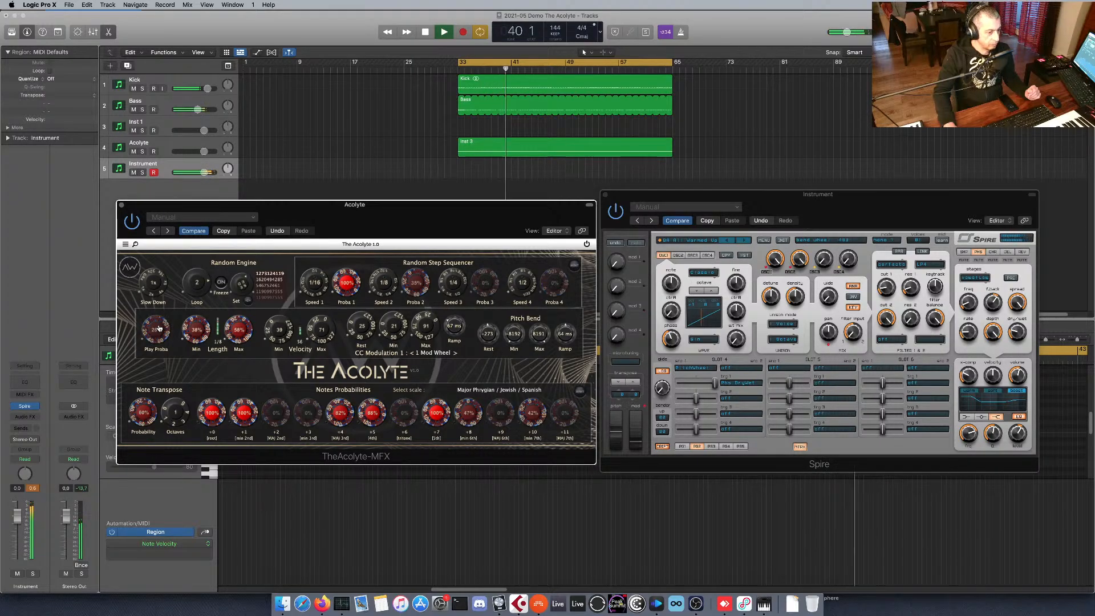
pyautogui.moveTo(160, 328); pyautogui.dragTo(159, 328)
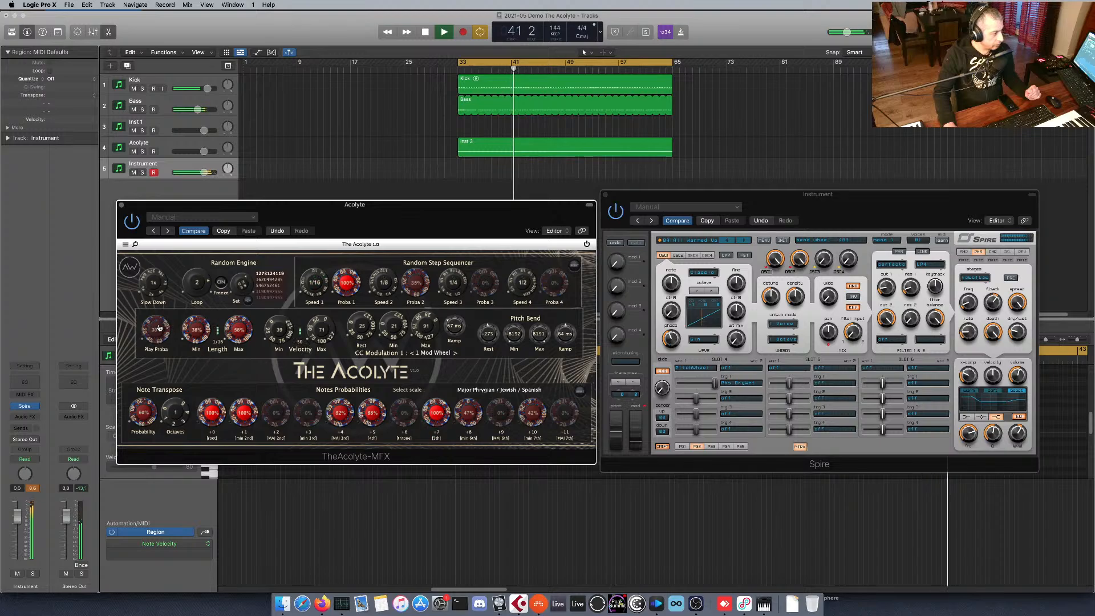
pyautogui.moveTo(159, 328); pyautogui.dragTo(159, 325)
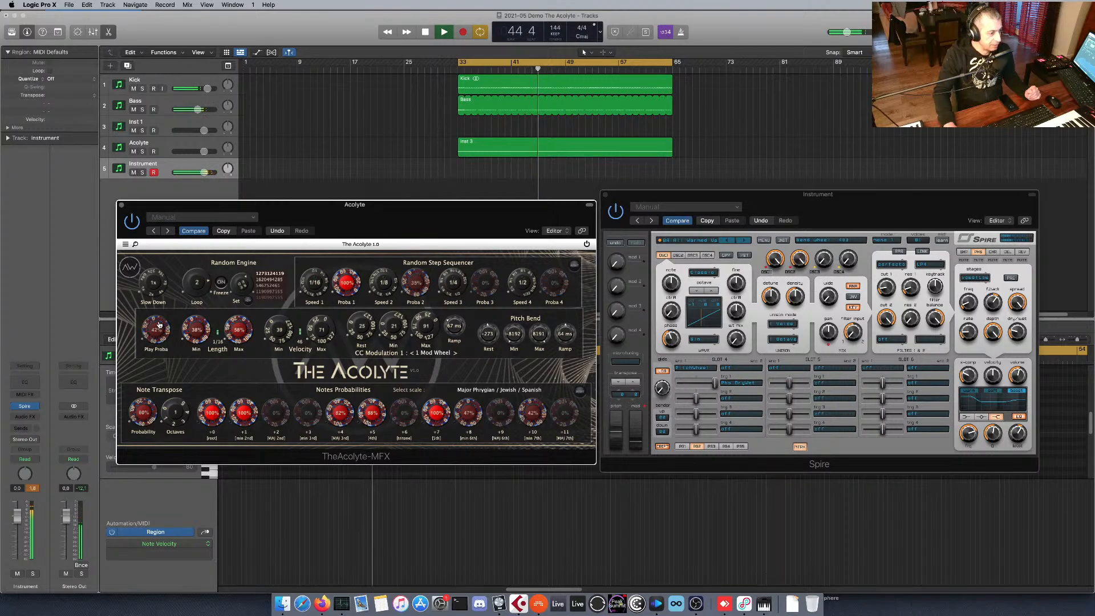
pyautogui.moveTo(159, 325); pyautogui.dragTo(159, 324)
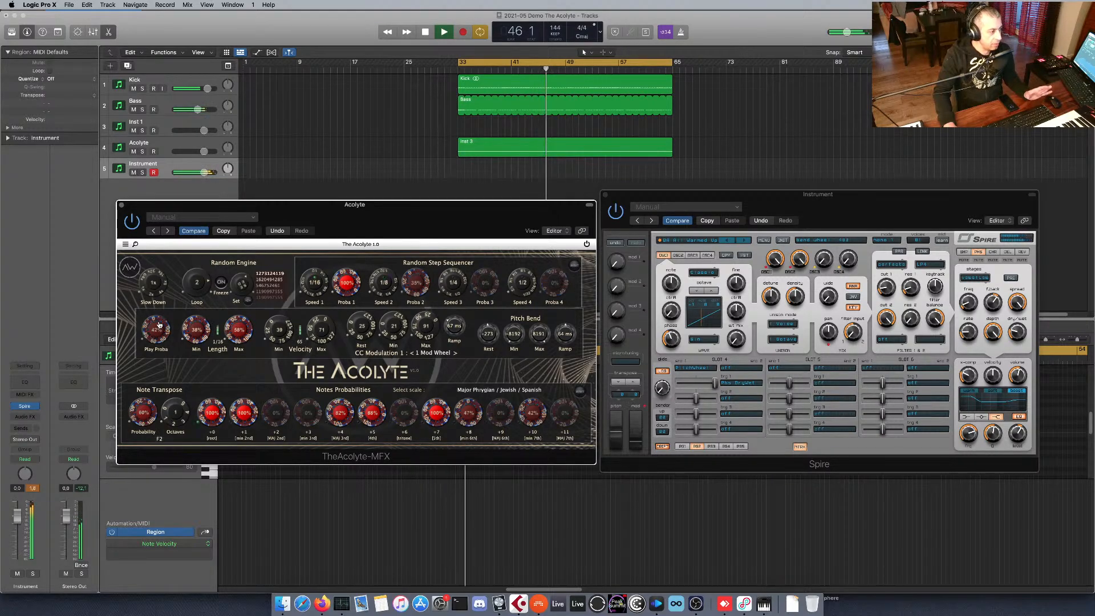
pyautogui.scroll(1, 159, 323)
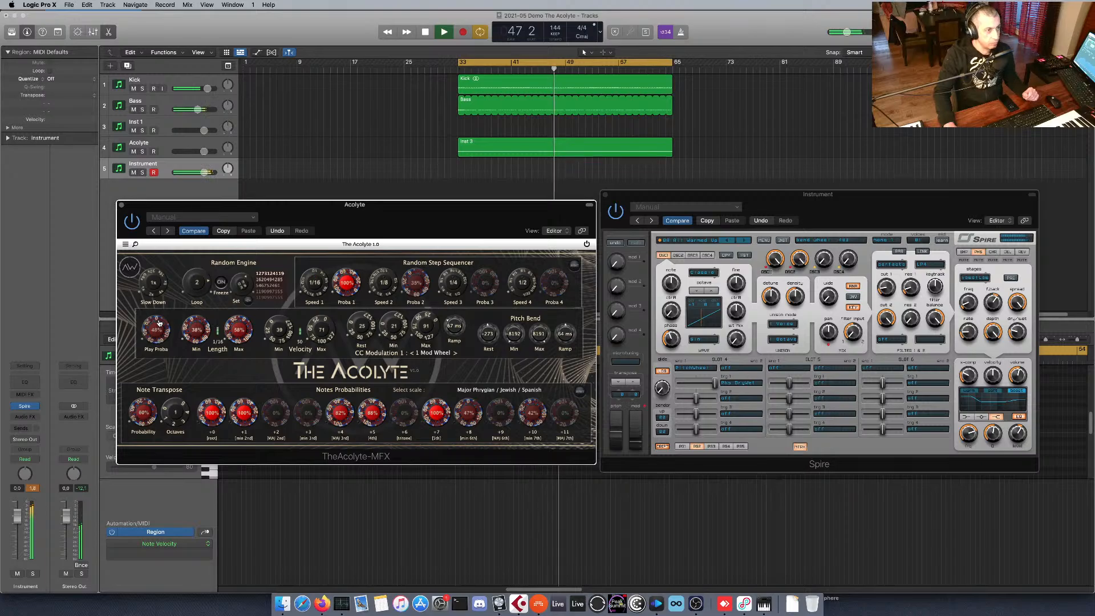
pyautogui.scroll(5, 159, 324)
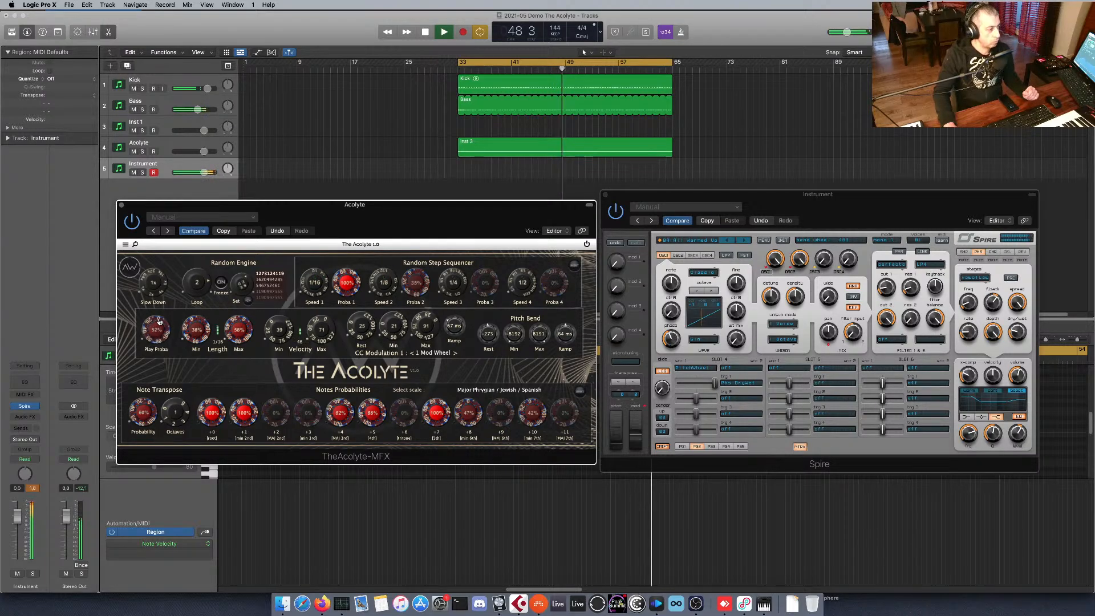
pyautogui.scroll(5, 159, 321)
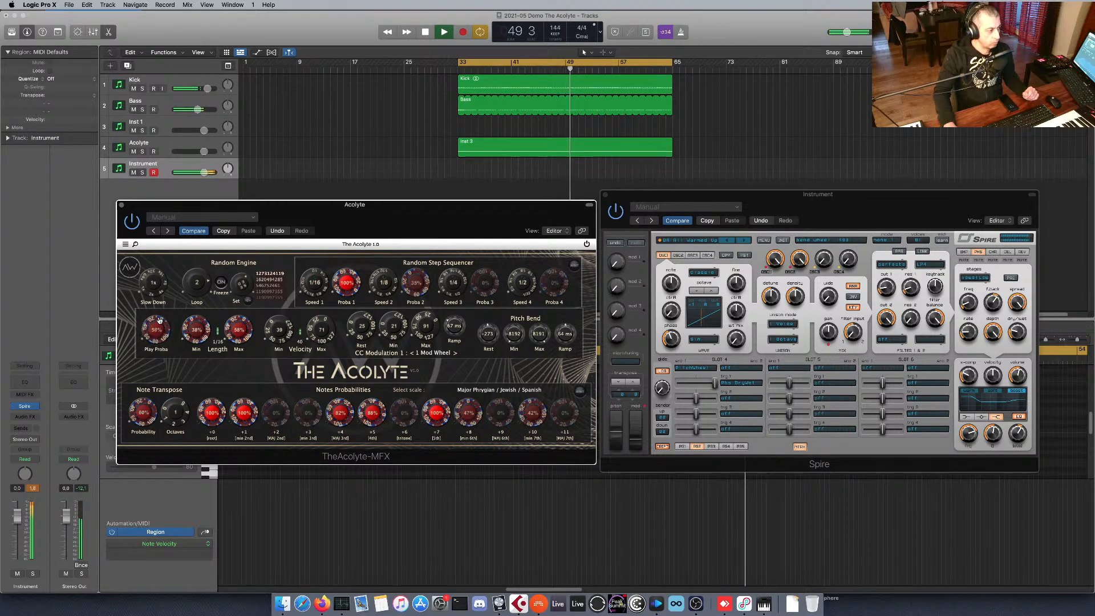
pyautogui.scroll(4, 159, 321)
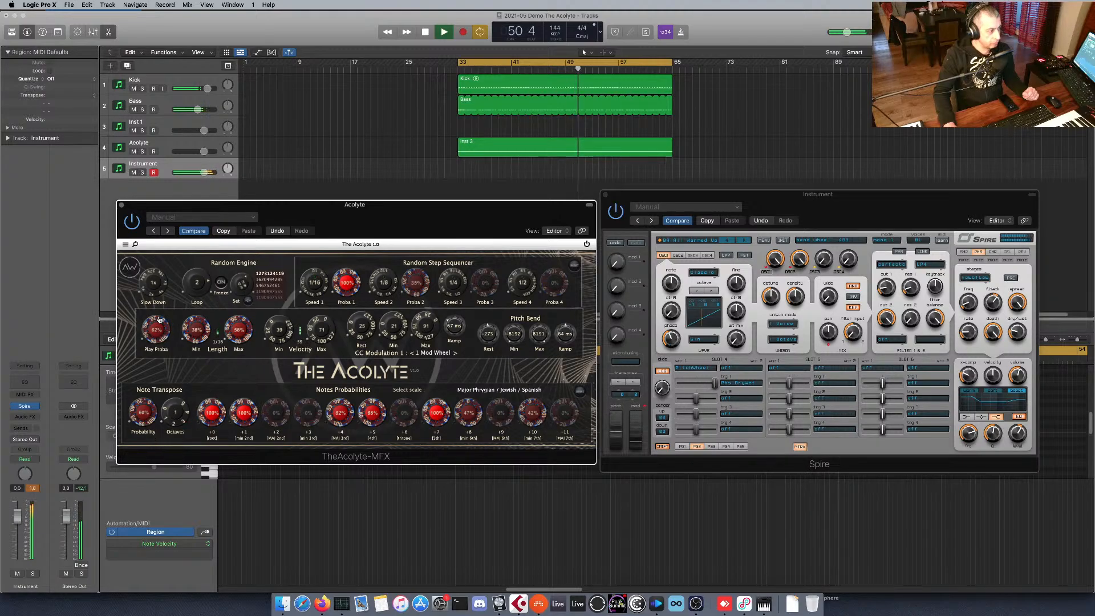
pyautogui.scroll(3, 160, 319)
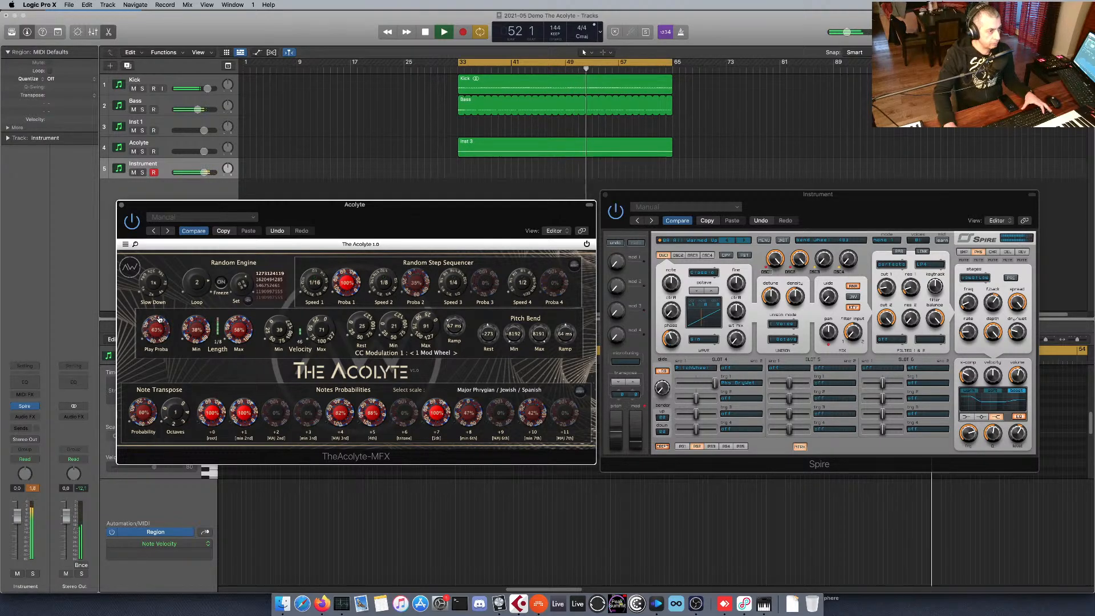
pyautogui.scroll(7, 159, 319)
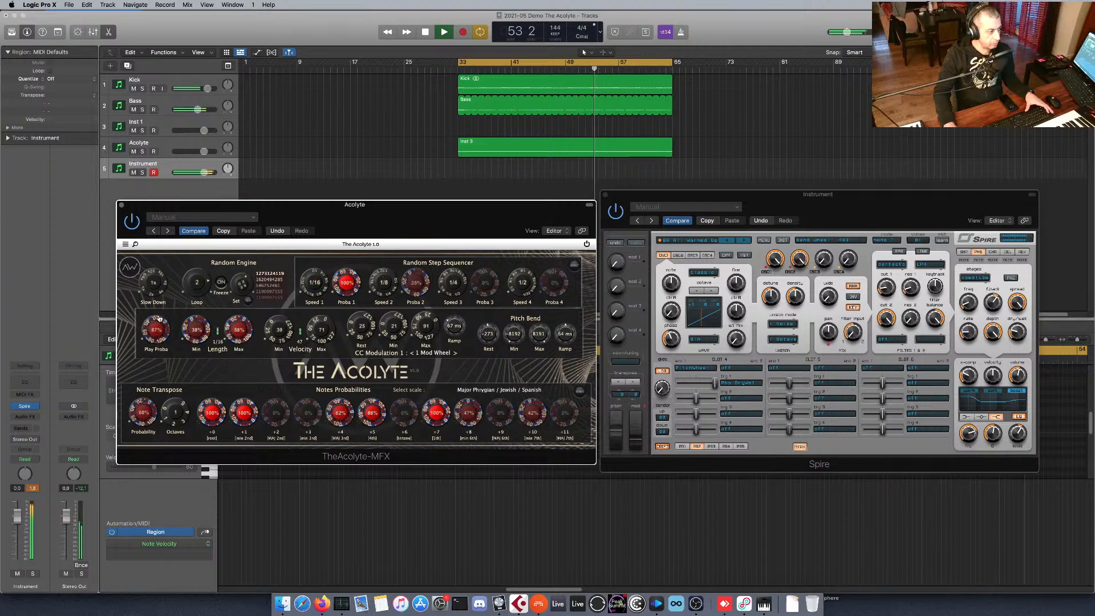
pyautogui.scroll(1, 160, 317)
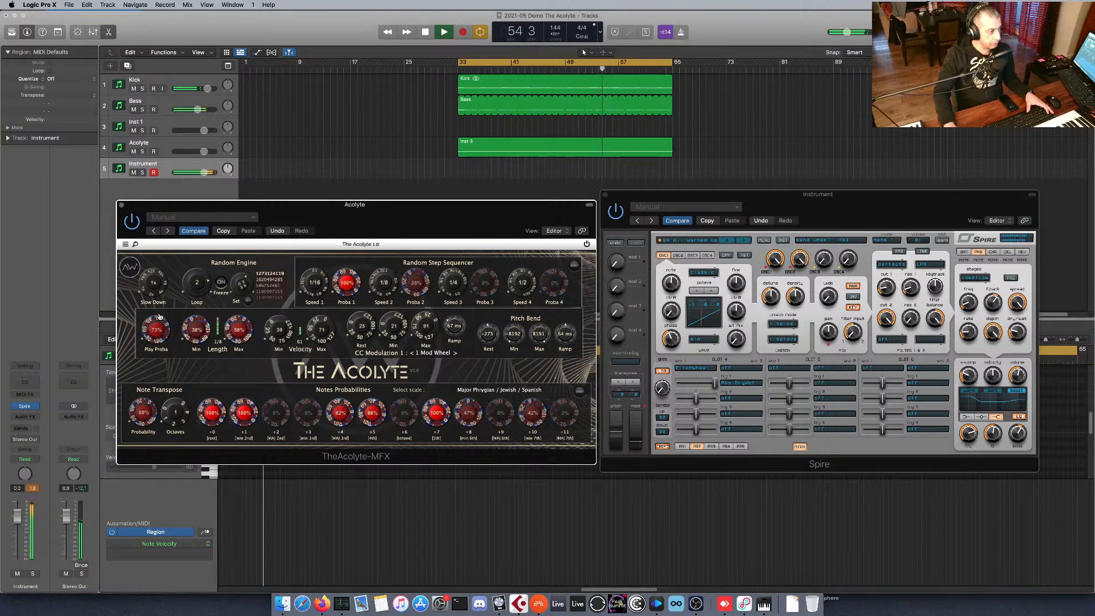
pyautogui.scroll(10, 160, 317)
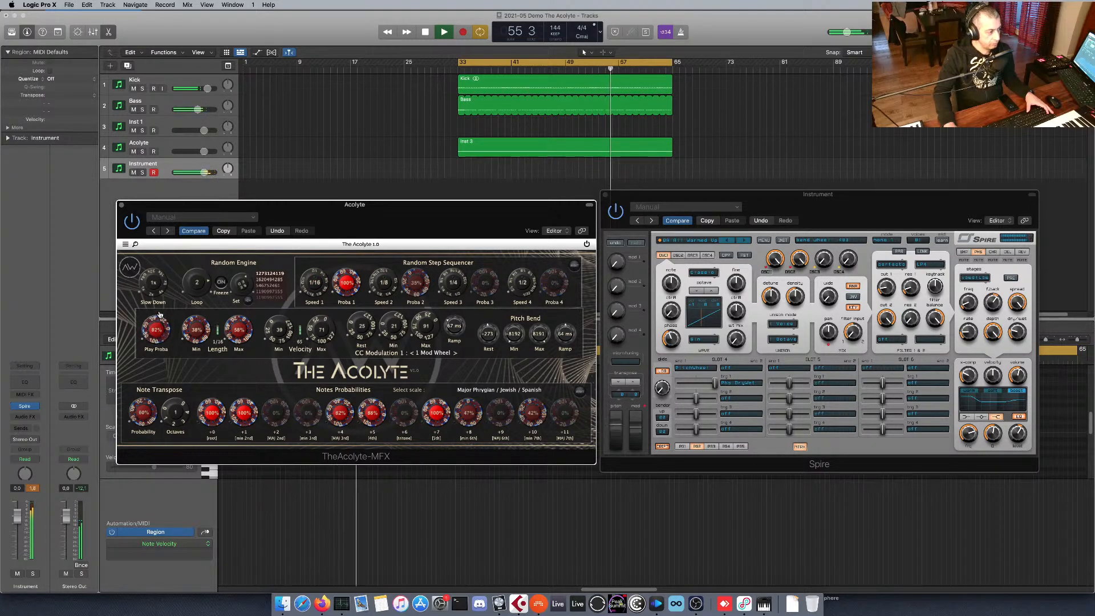
pyautogui.scroll(-3, 161, 328)
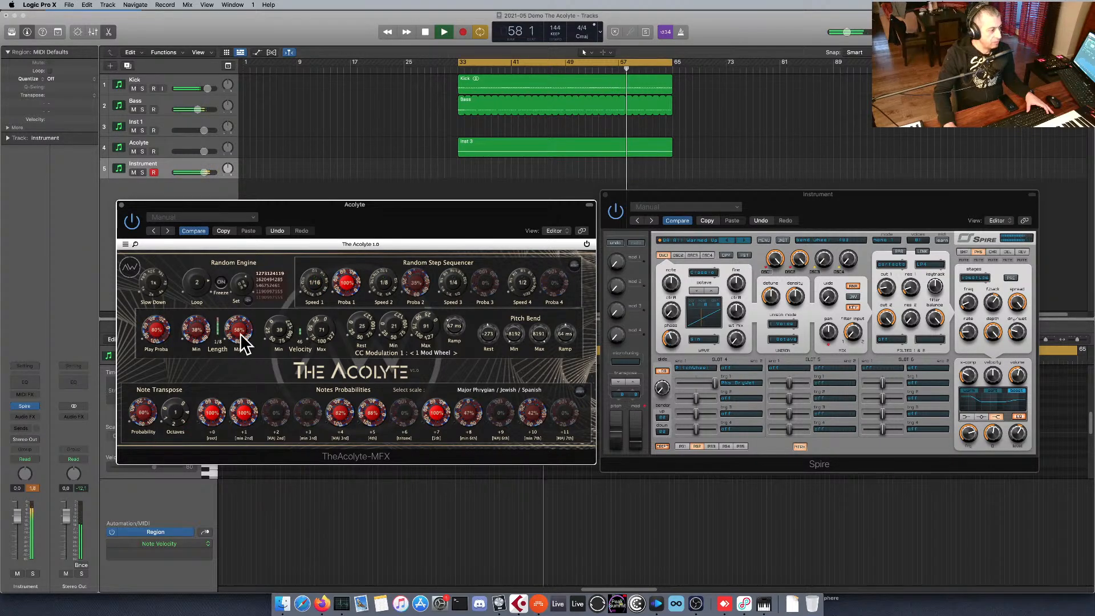
# Restart playback, raise The Acolyte's note Length Min and Max to about 51% and 79%, and set Velocity Max to 115.
pyautogui.press('space')
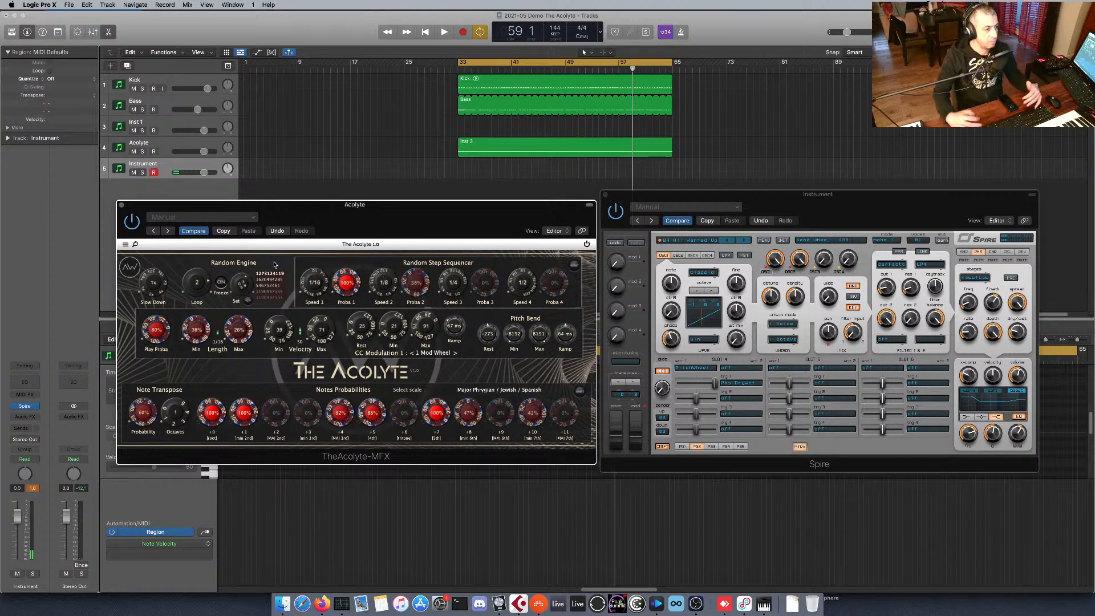
pyautogui.press('space')
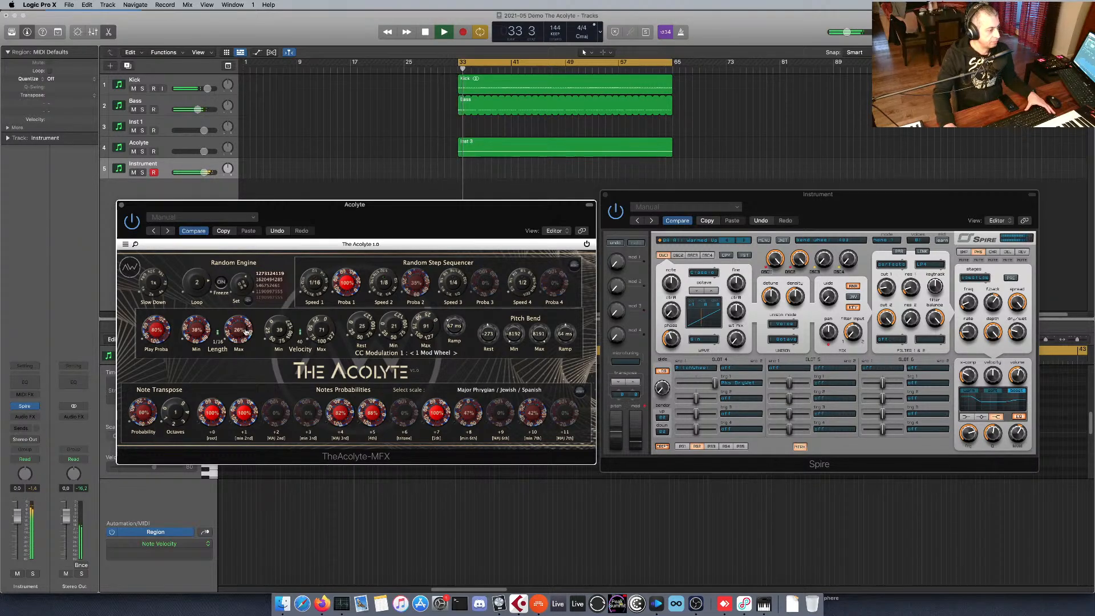
pyautogui.moveTo(244, 336); pyautogui.dragTo(245, 319)
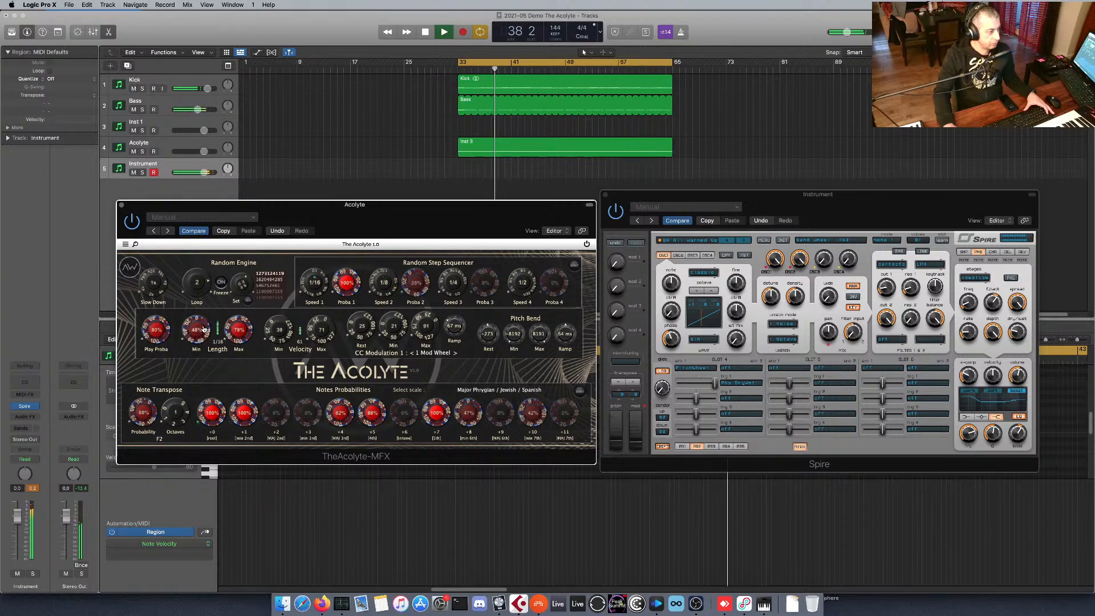
pyautogui.moveTo(323, 339); pyautogui.dragTo(324, 328)
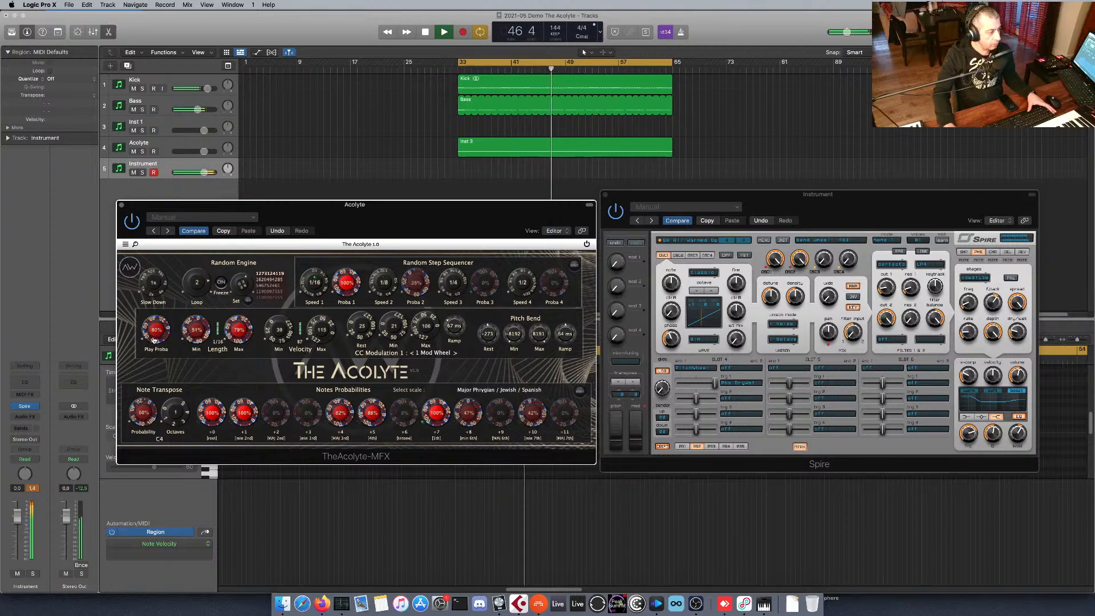
# Raise The Acolyte's Play Proba to 100% and set the Random Engine Loop to 1 during playback.
pyautogui.moveTo(153, 342); pyautogui.dragTo(152, 334)
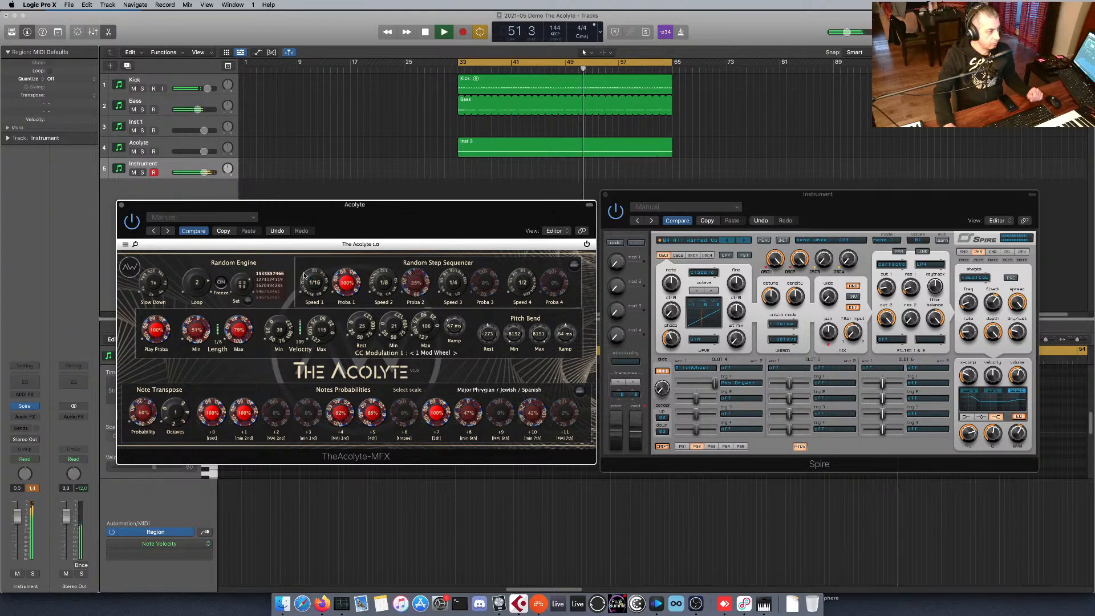
pyautogui.moveTo(202, 290); pyautogui.dragTo(202, 299)
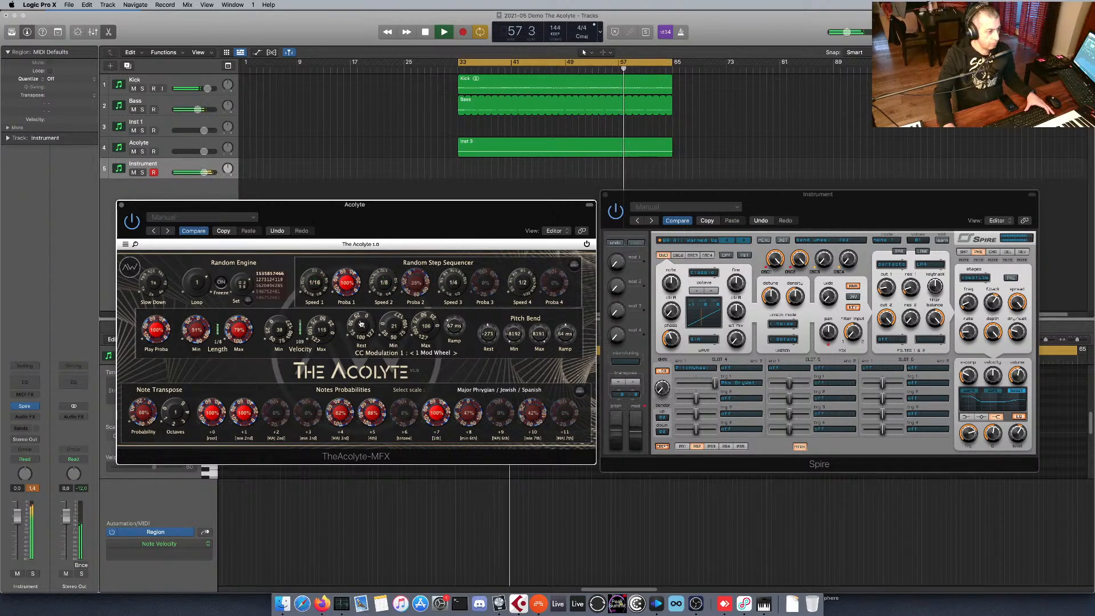
# Adjust Spire's first filter cutoff while the project plays, and stop playback.
pyautogui.click(911, 288)
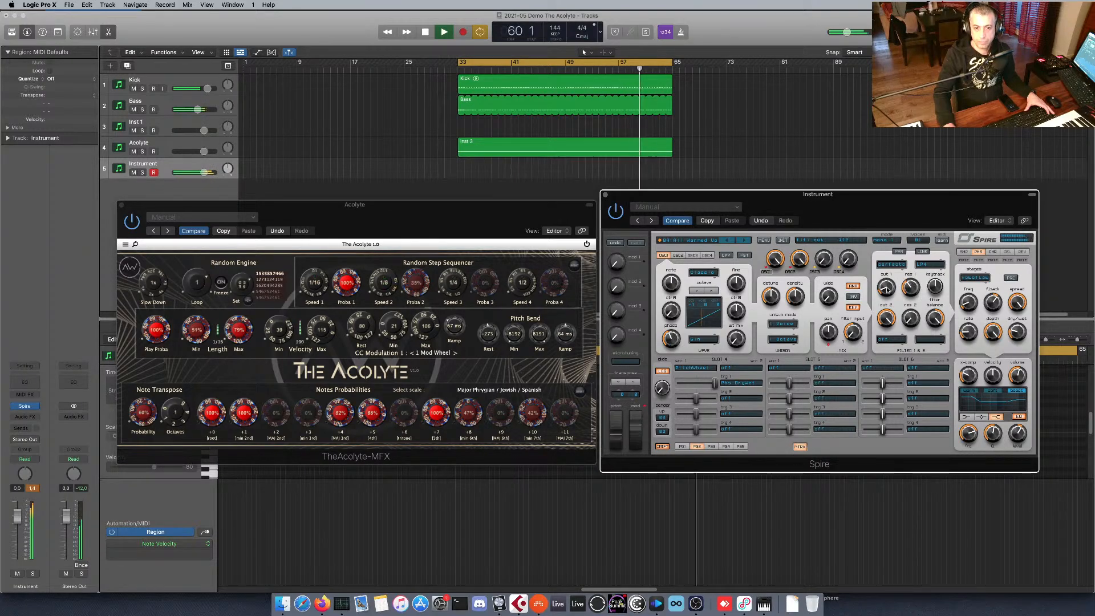
pyautogui.moveTo(887, 286); pyautogui.dragTo(890, 276)
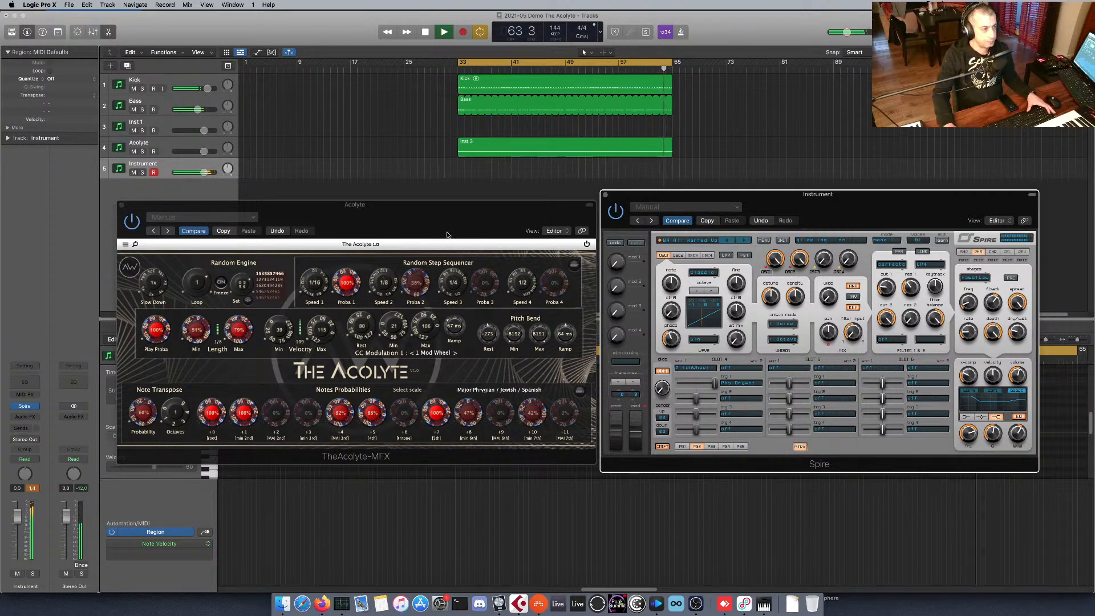
pyautogui.click(449, 219)
pyautogui.press('space')
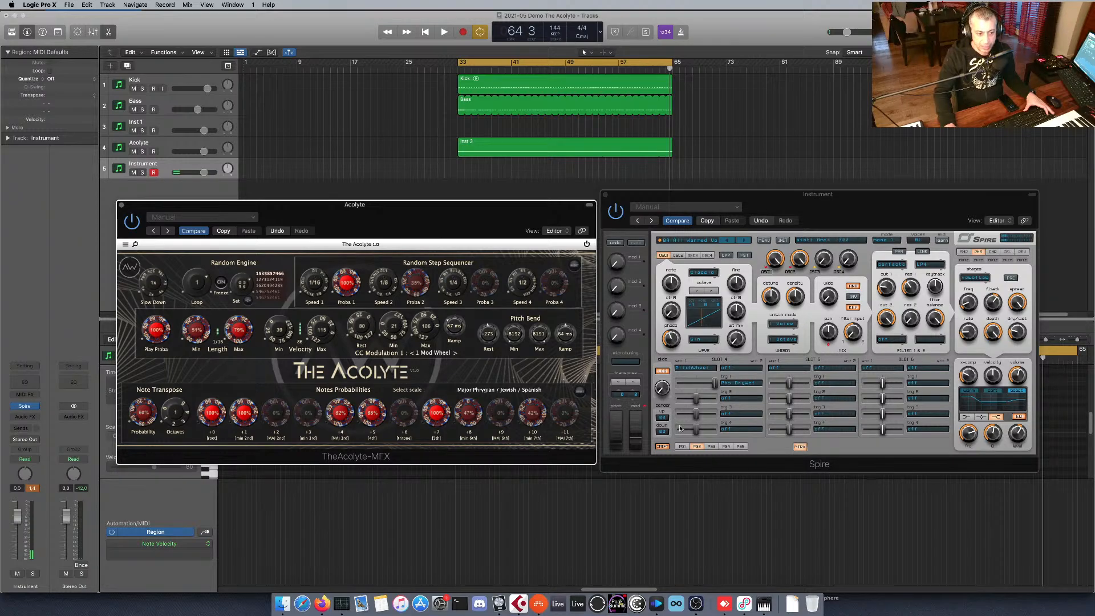
# Route Velocity to the first filter cutoff in Slot 5 of Spire's modulation matrix and raise its amount.
pyautogui.click(682, 446)
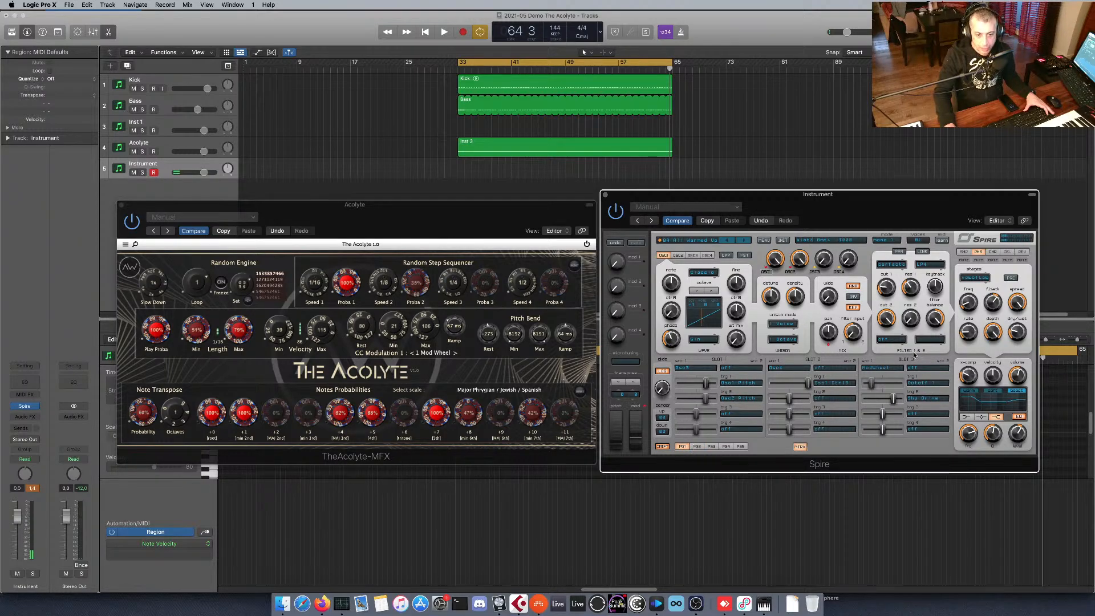
pyautogui.click(697, 446)
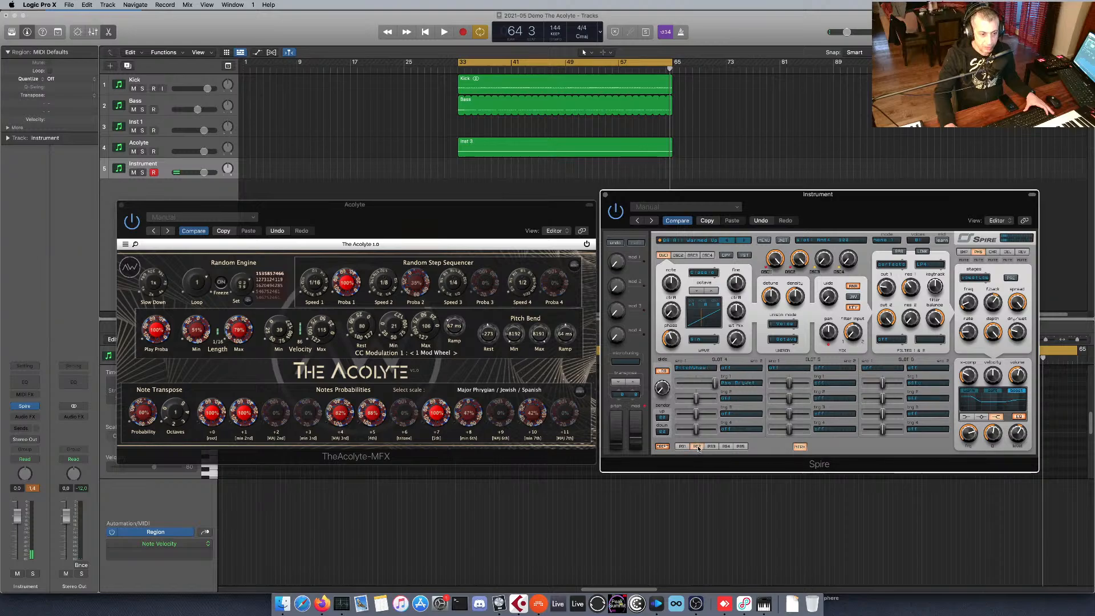
pyautogui.click(789, 368)
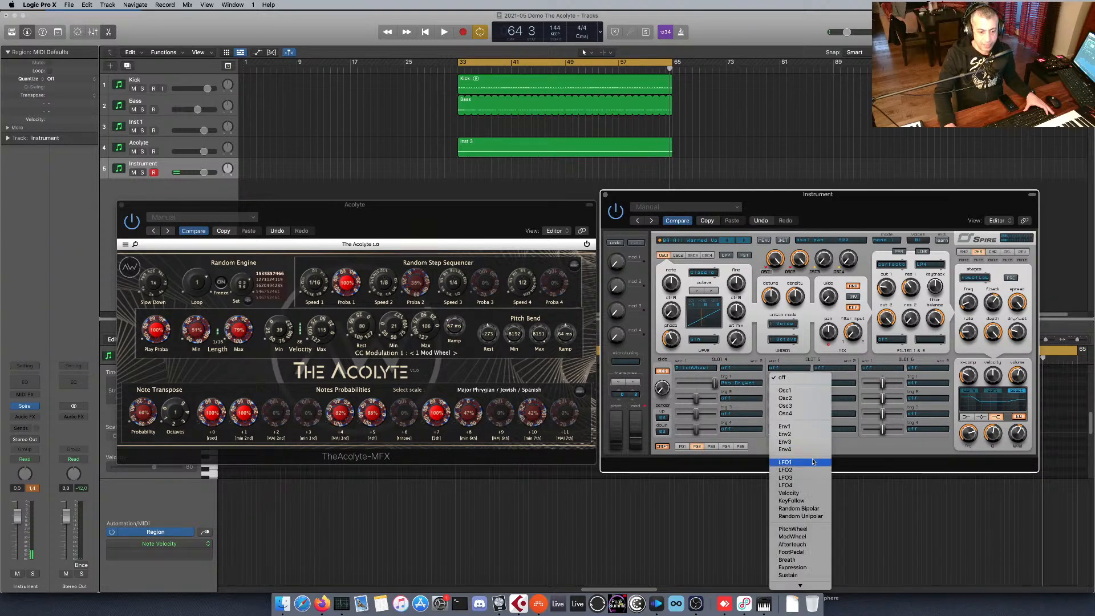
pyautogui.click(811, 493)
pyautogui.click(838, 369)
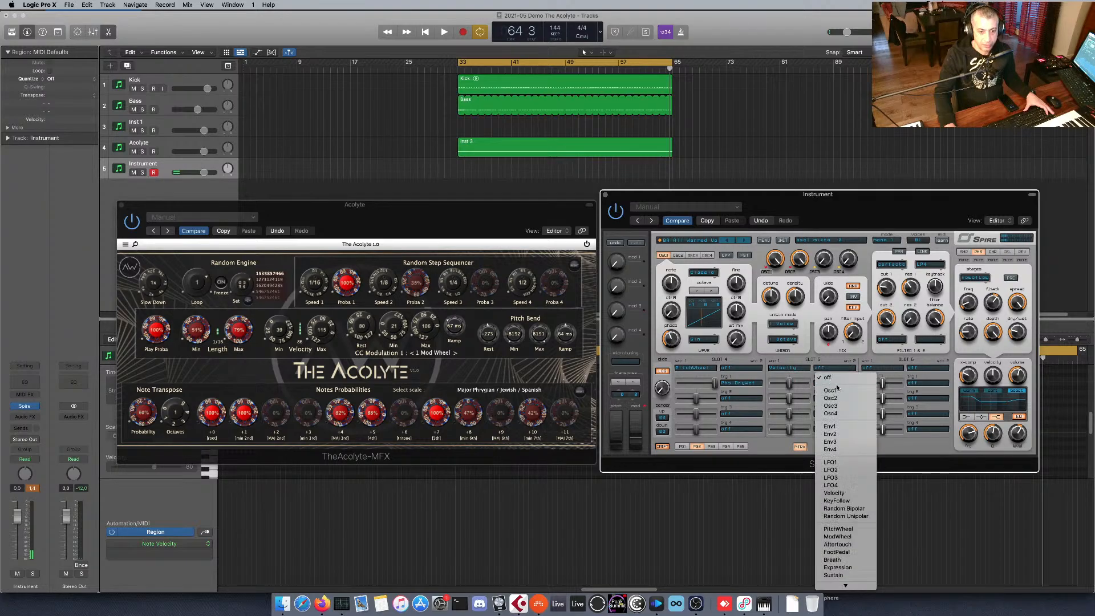
pyautogui.moveTo(846, 586)
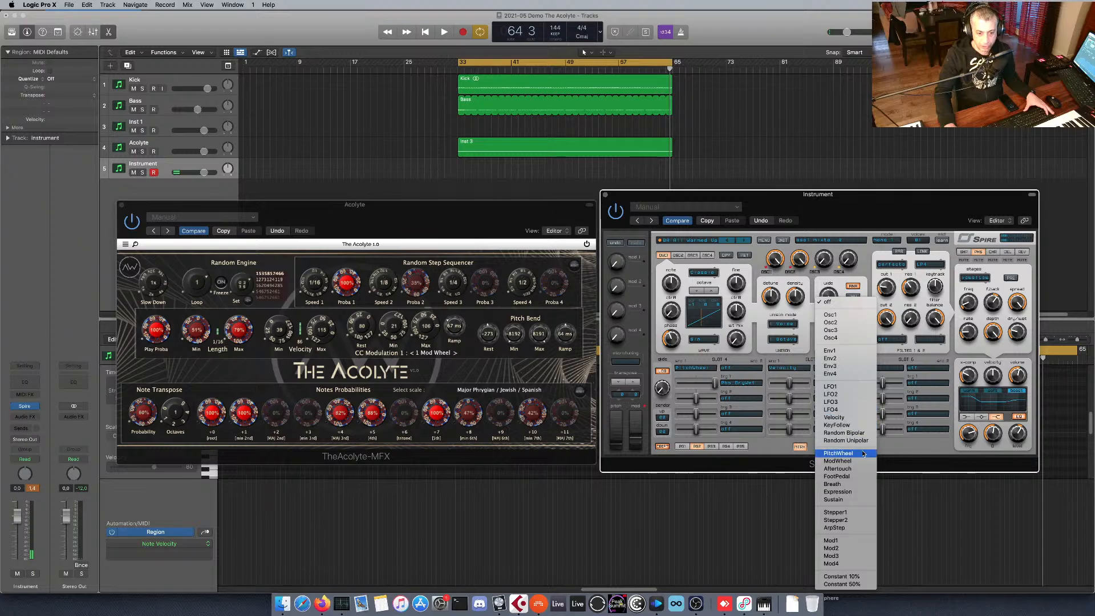
pyautogui.click(870, 299)
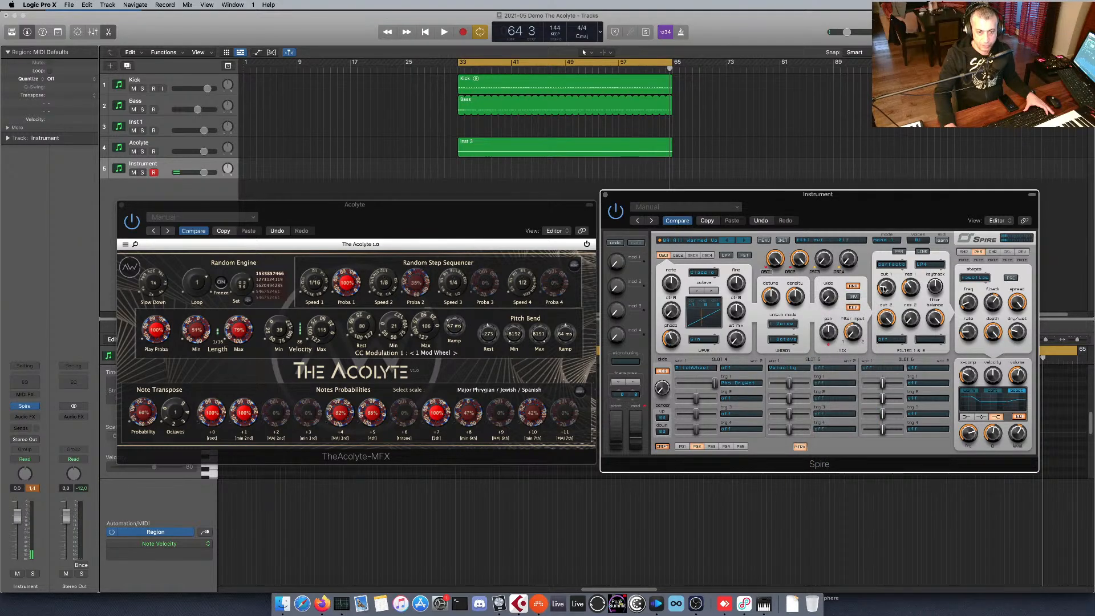
pyautogui.moveTo(884, 288); pyautogui.dragTo(824, 384)
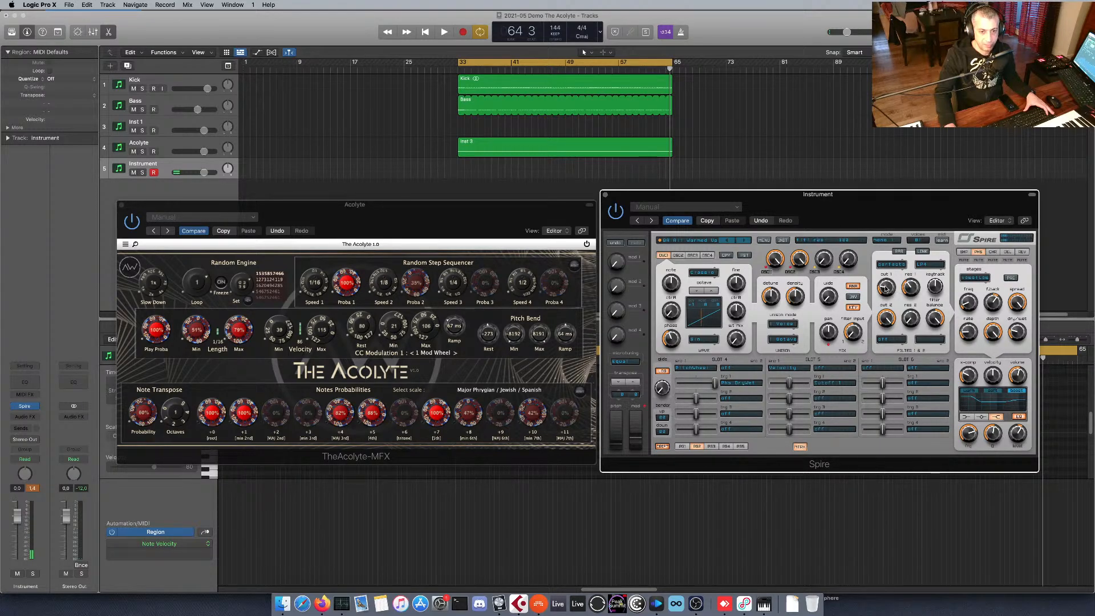
pyautogui.moveTo(794, 383); pyautogui.dragTo(803, 385)
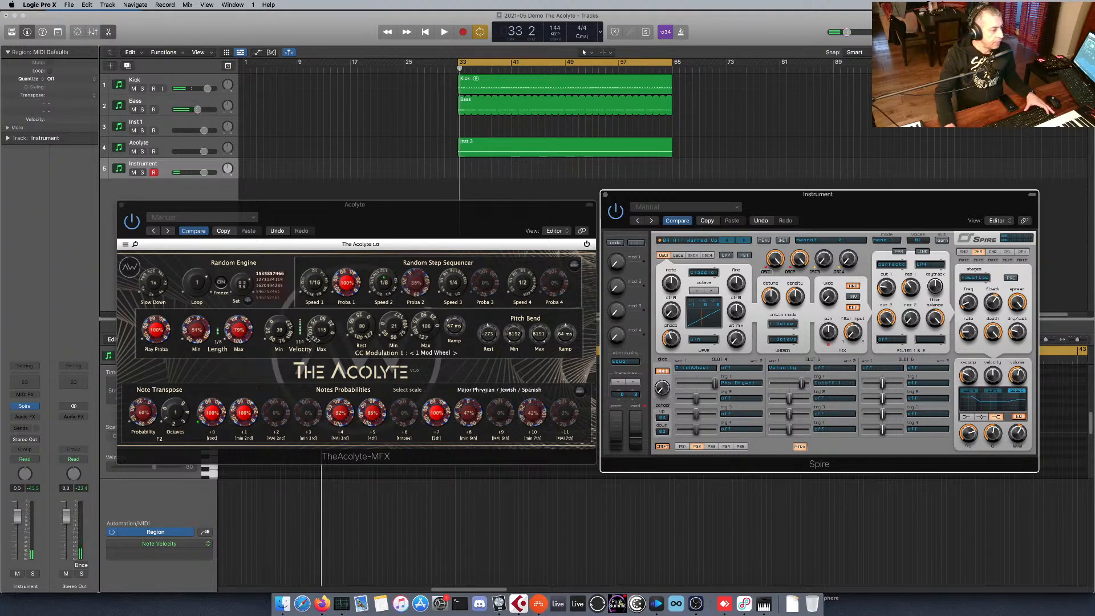
# Lower The Acolyte's Velocity Max and display the MAXVELO automation lane on the Acolyte track.
pyautogui.moveTo(316, 333); pyautogui.dragTo(314, 340)
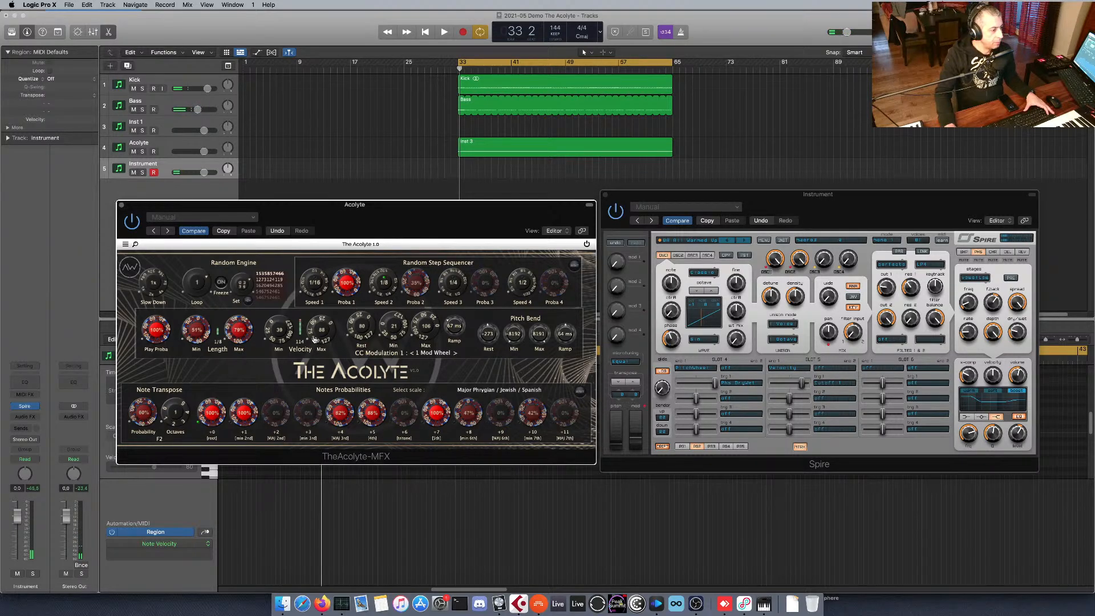
pyautogui.click(178, 147)
pyautogui.press('a')
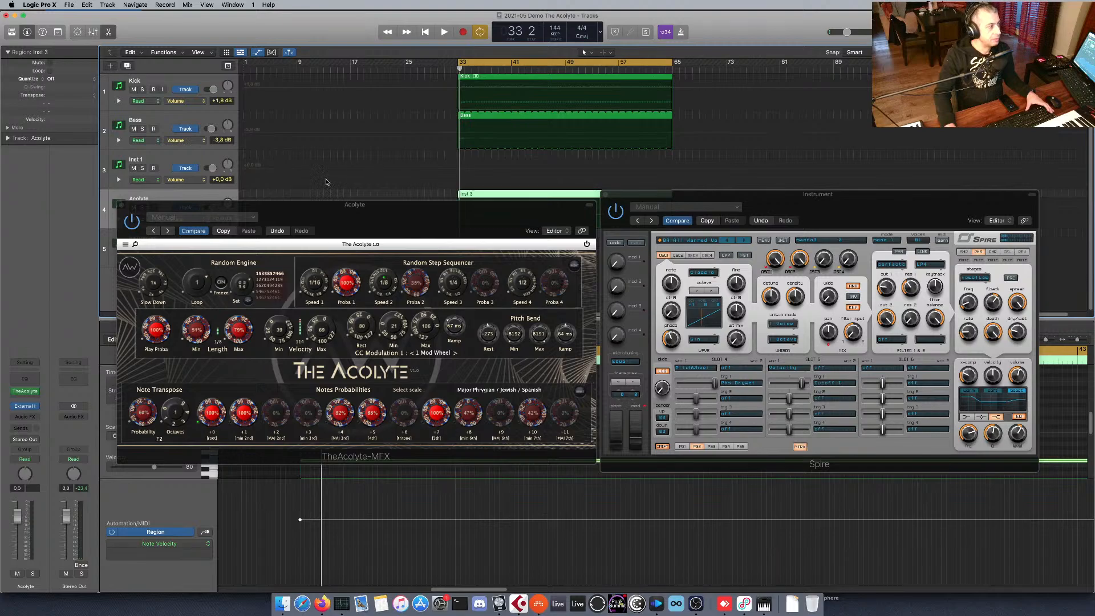
pyautogui.moveTo(263, 208); pyautogui.dragTo(256, 284)
pyautogui.click(182, 219)
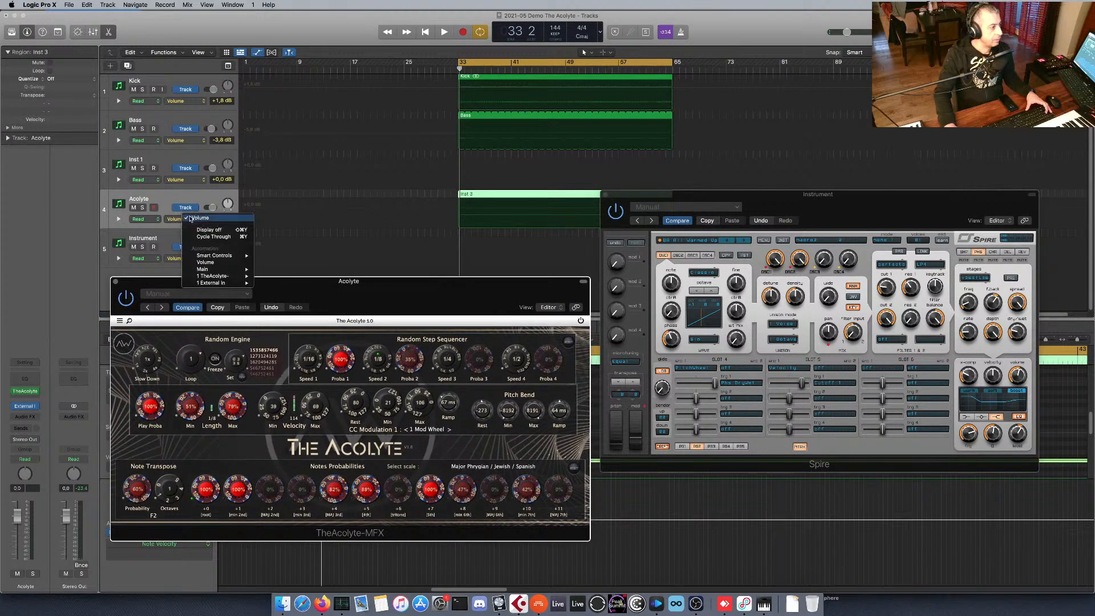
pyautogui.moveTo(221, 276)
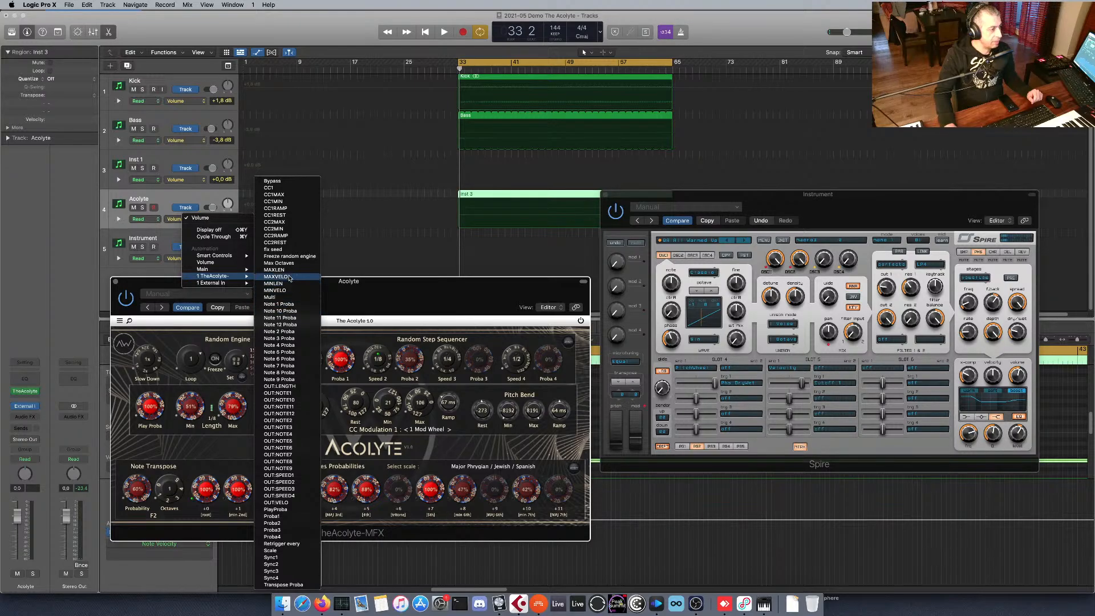
pyautogui.click(315, 274)
# Draw a MAXVELO automation ramp across the Acolyte region, rising to about 112 at its end.
pyautogui.click(455, 212)
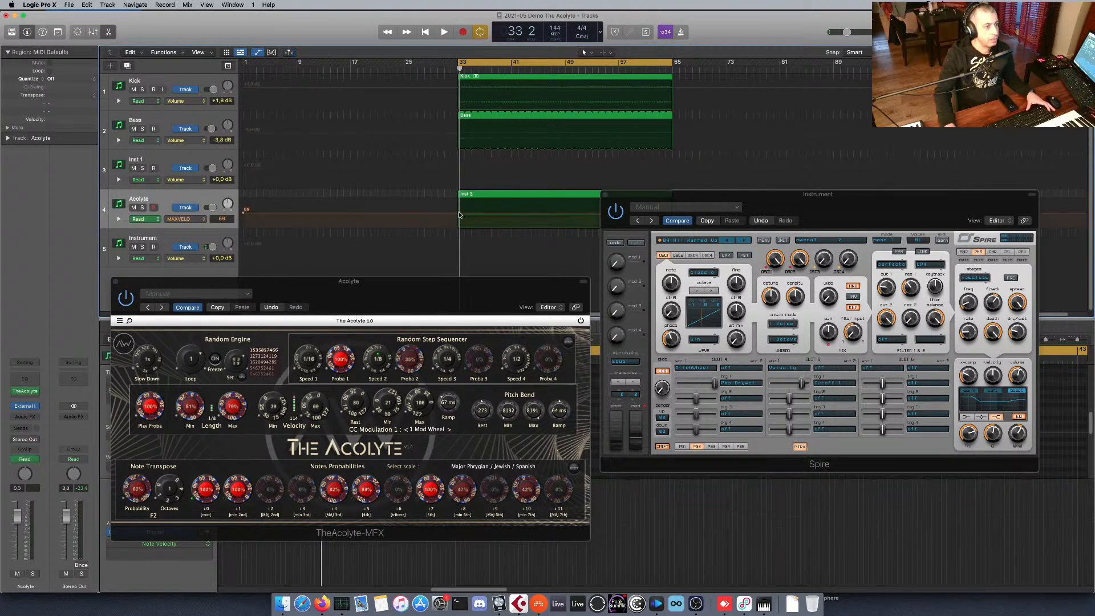
pyautogui.moveTo(697, 197); pyautogui.dragTo(702, 226)
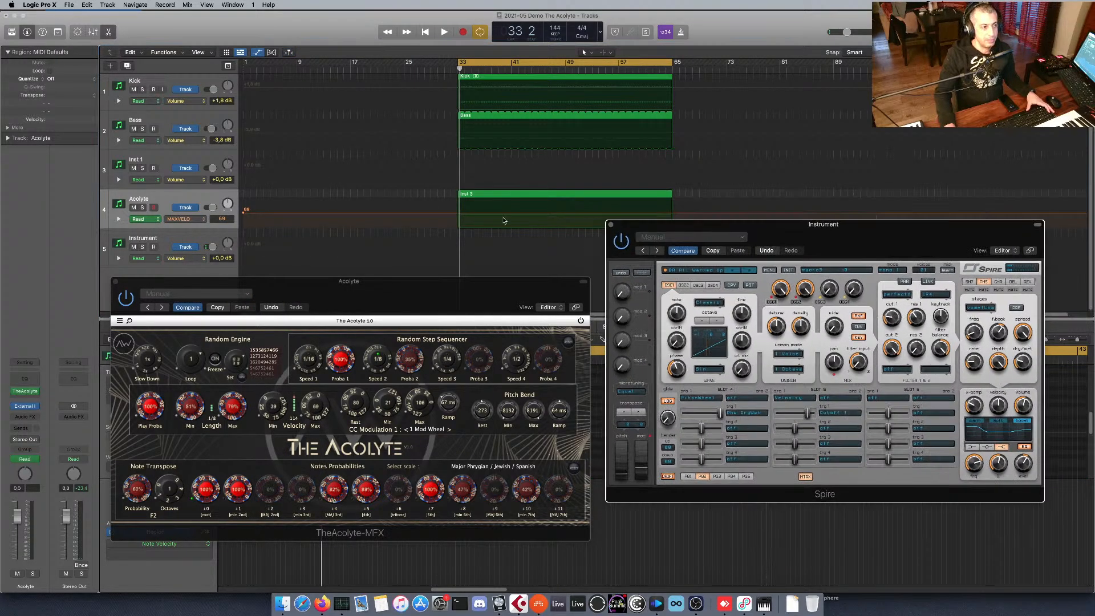
pyautogui.click(453, 214)
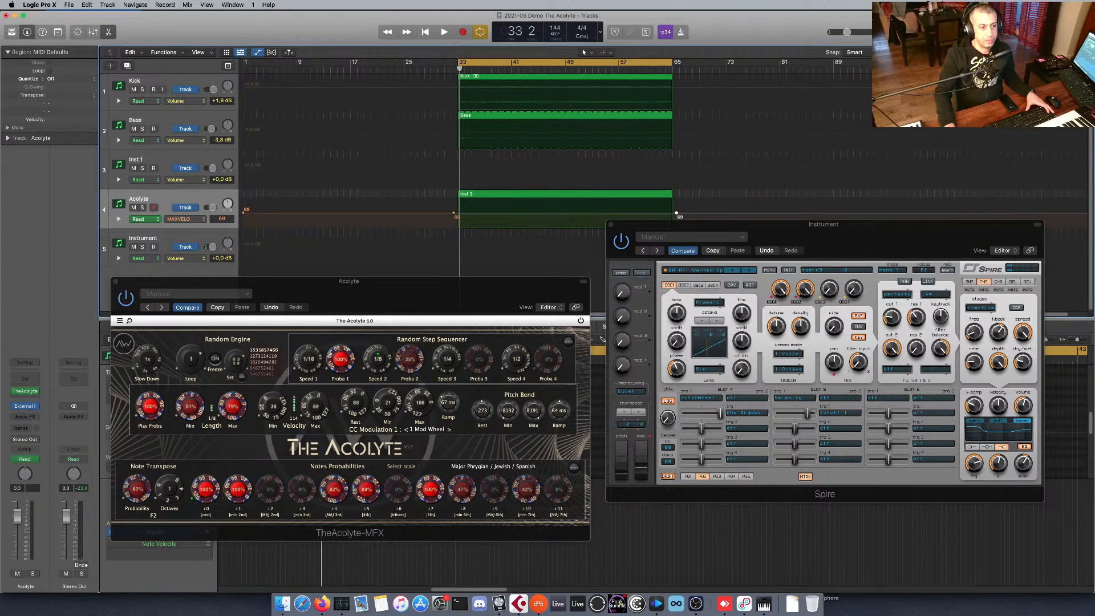
pyautogui.moveTo(676, 213); pyautogui.dragTo(676, 203)
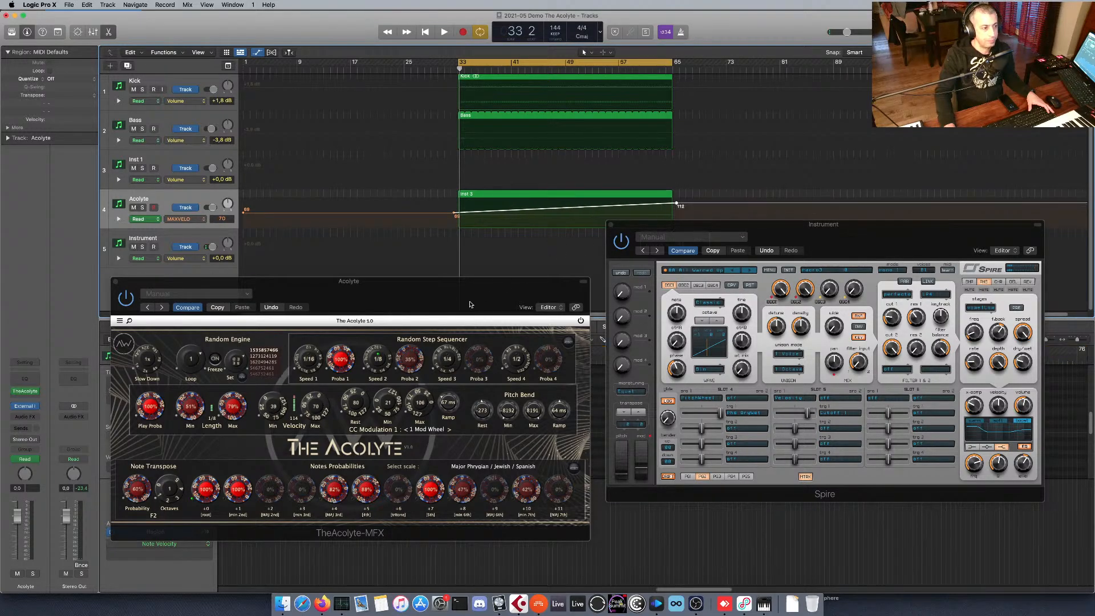
# Play the project with the Instrument track selected and lower the starting point of the MAXVELO ramp to about 31.
pyautogui.moveTo(483, 286); pyautogui.dragTo(498, 302)
pyautogui.click(170, 235)
pyautogui.press('space')
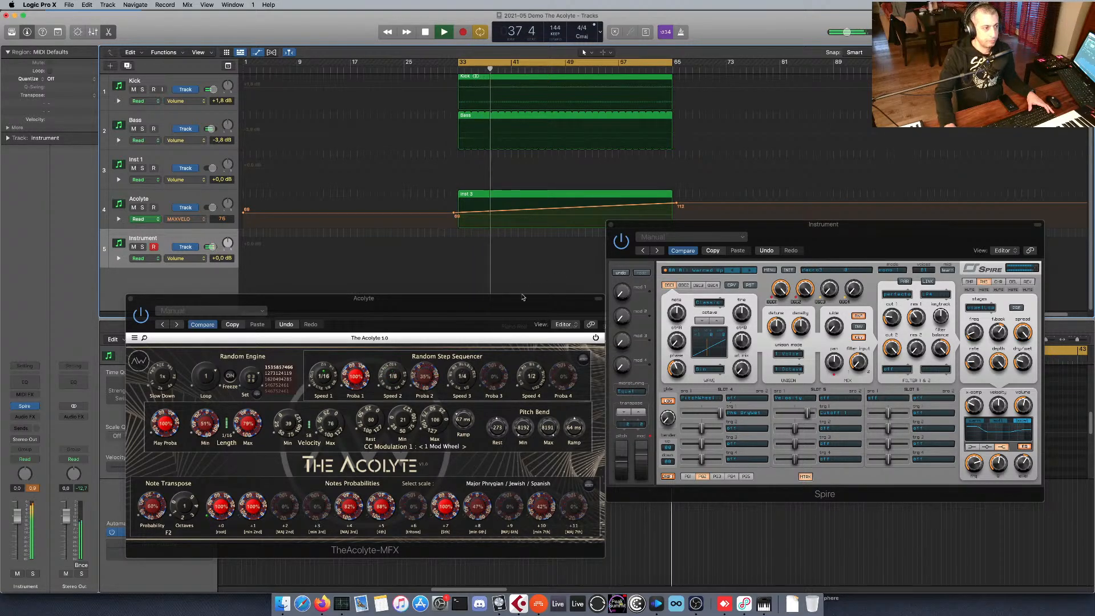
pyautogui.press('space')
pyautogui.moveTo(454, 214); pyautogui.dragTo(454, 222)
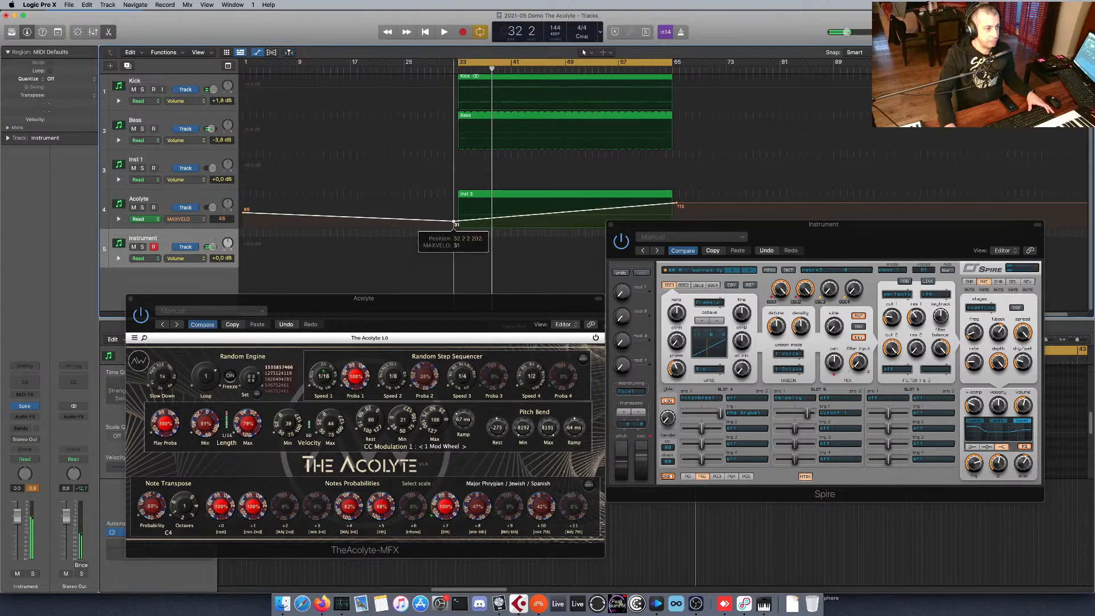
# Set The Acolyte's Velocity Min to 0 and increase the velocity-to-cutoff amount in Spire's Slot 5 during playback.
pyautogui.click(290, 436)
pyautogui.press('space')
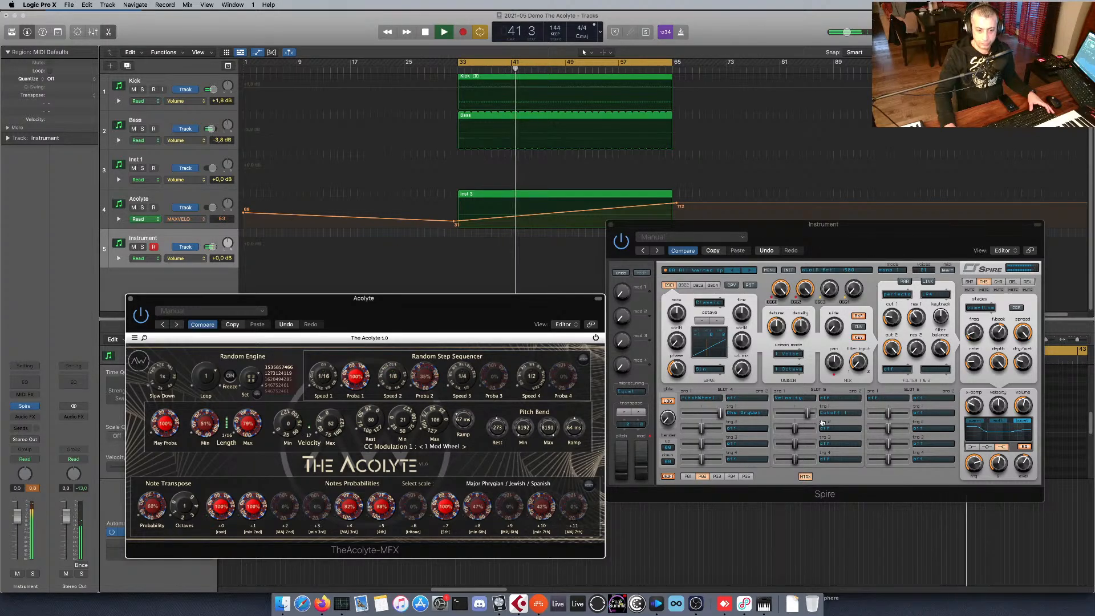
pyautogui.moveTo(807, 413); pyautogui.dragTo(835, 415)
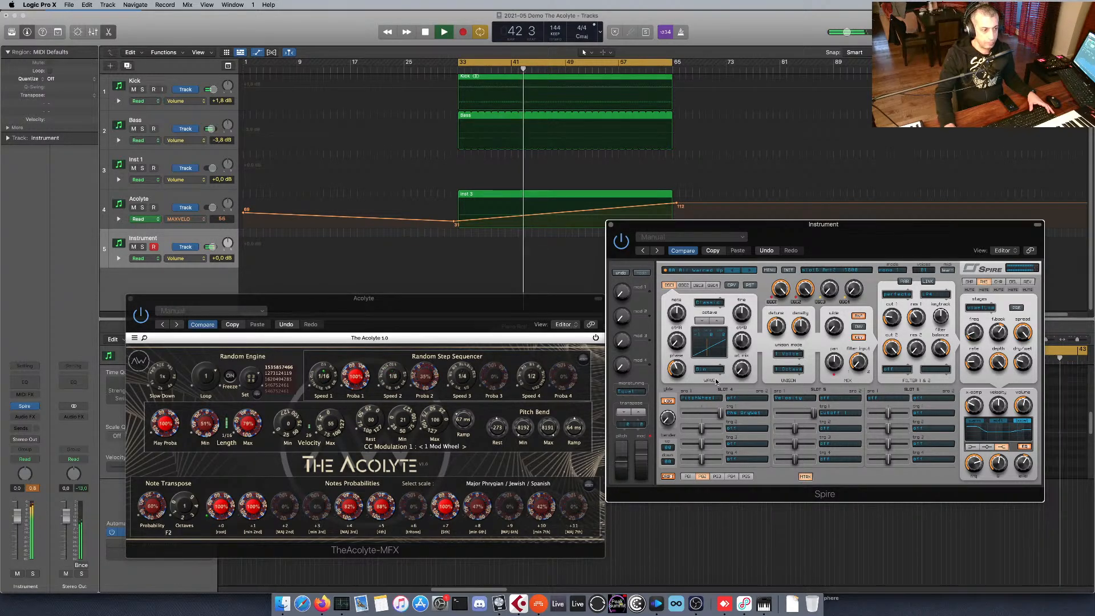
# Stop playback and set The Acolyte's Pitch Bend Rest and Min to 0.
pyautogui.click(561, 306)
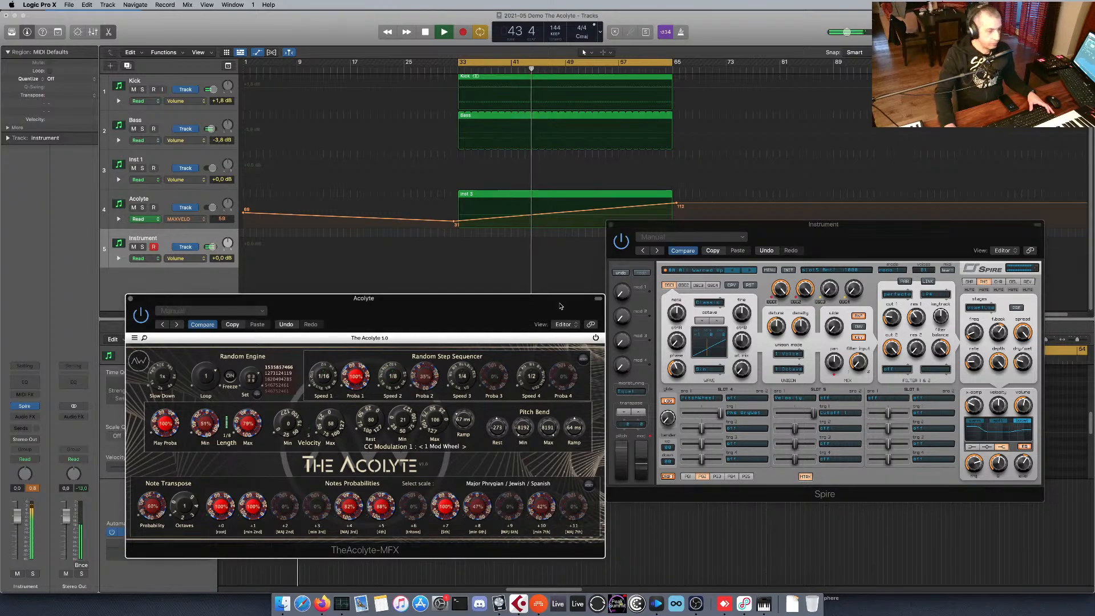
pyautogui.press('space')
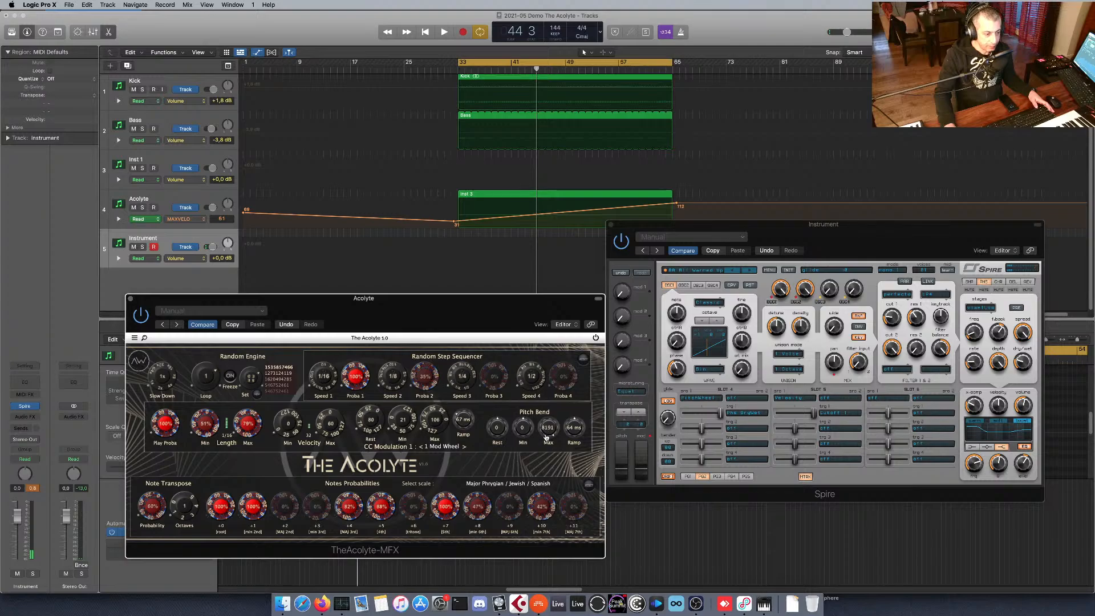
# Switch the Acolyte track's automation lane to The Acolyte's CC2MAX parameter after briefly choosing CC2REST.
pyautogui.click(190, 199)
pyautogui.click(183, 219)
pyautogui.moveTo(219, 194)
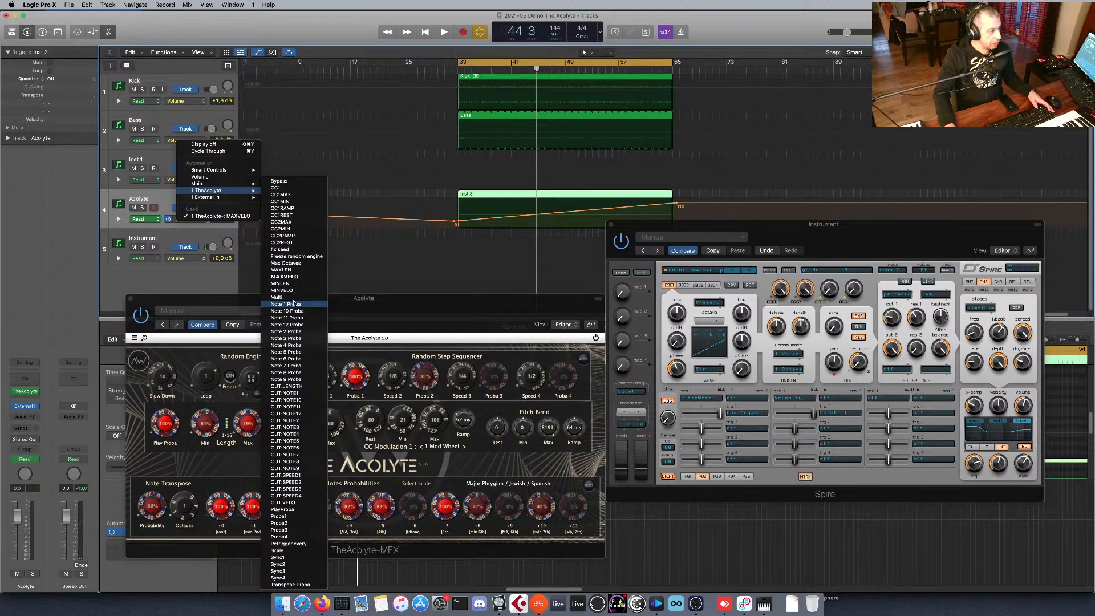
pyautogui.click(285, 243)
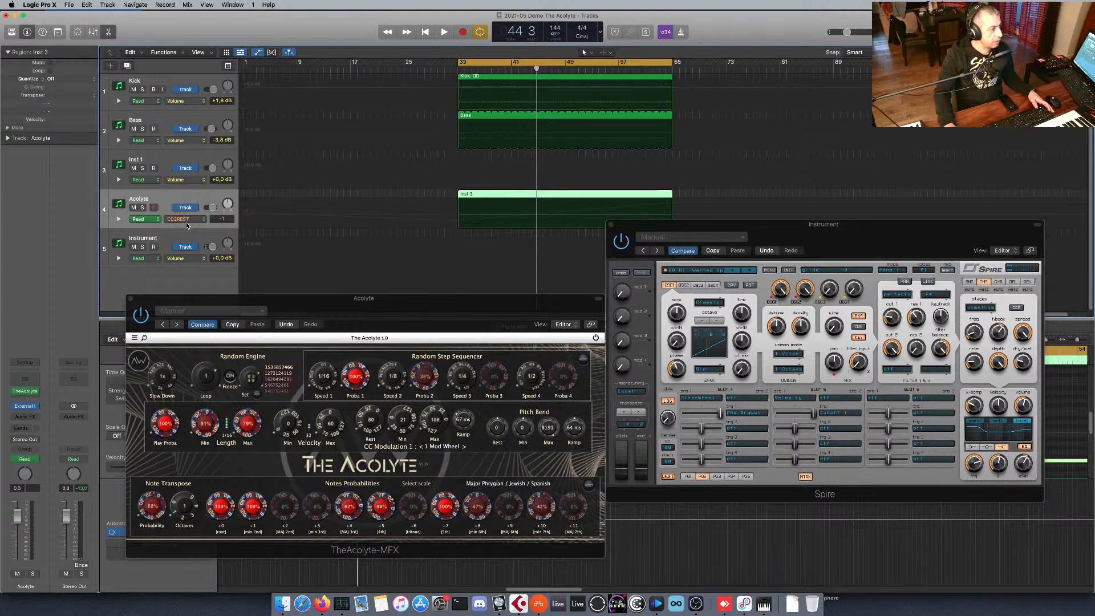
pyautogui.click(186, 221)
pyautogui.moveTo(226, 283)
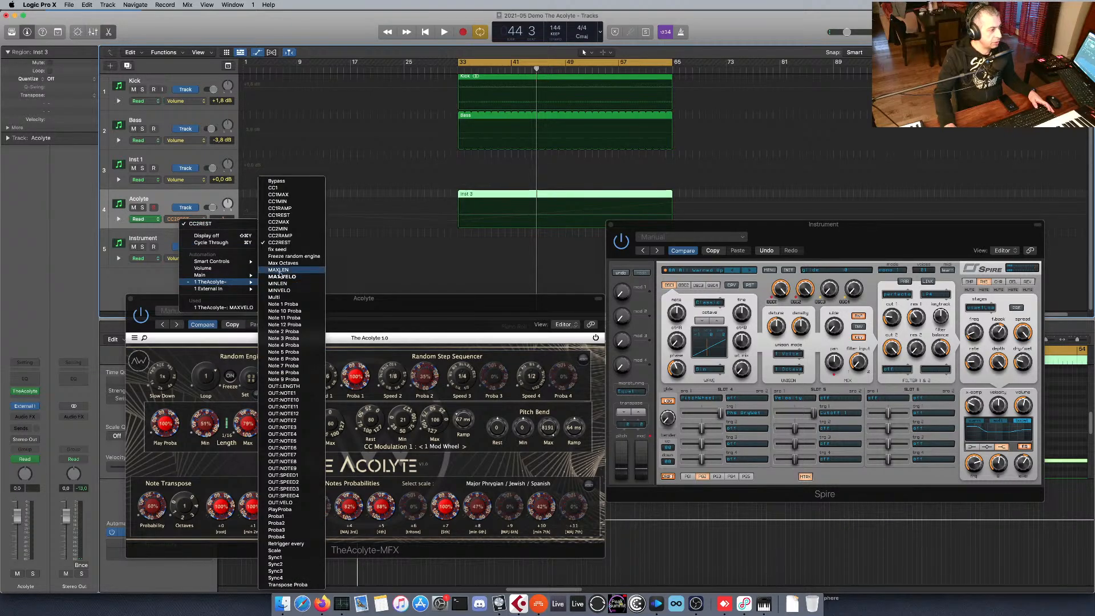
pyautogui.click(300, 222)
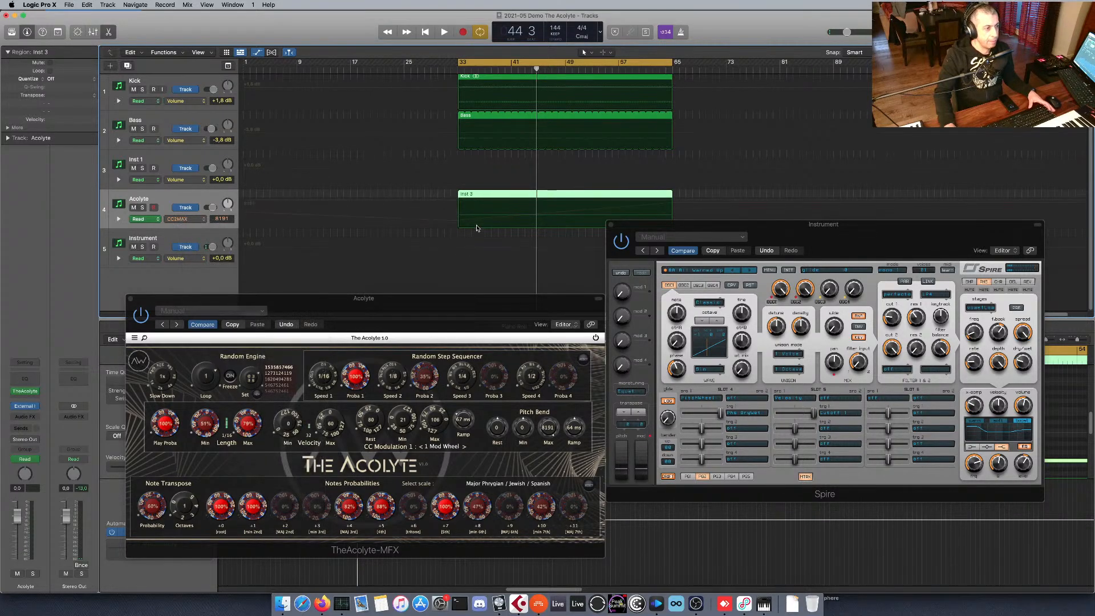
# Draw a rising CC2MAX automation ramp on the Acolyte track, from a low point at bar 33 to 8191 at the Inst 3 region's end.
pyautogui.click(475, 211)
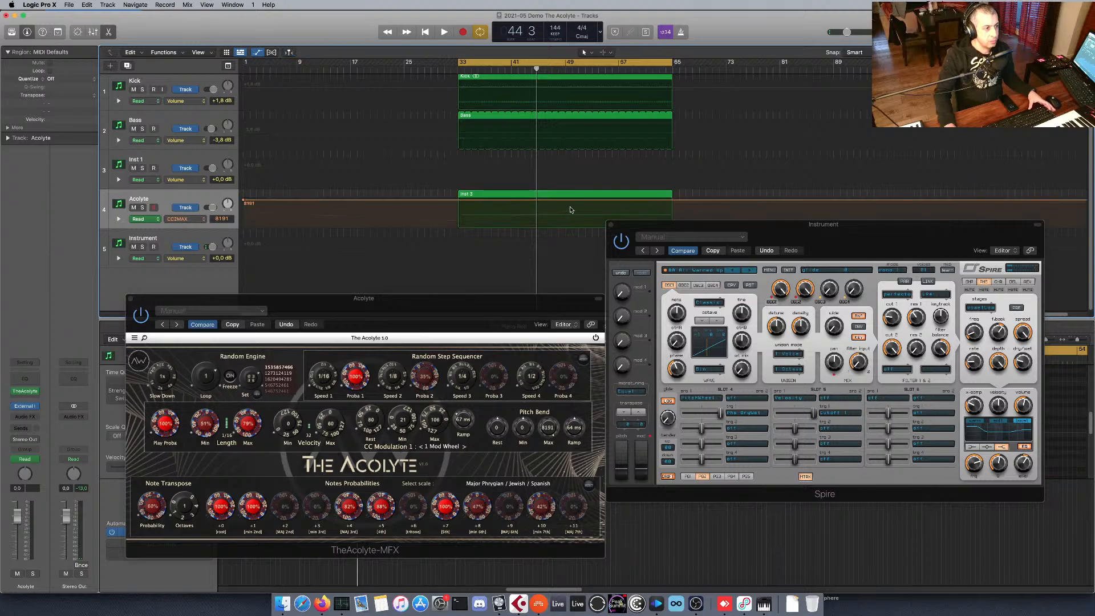
pyautogui.click(672, 200)
pyautogui.moveTo(456, 201); pyautogui.dragTo(458, 215)
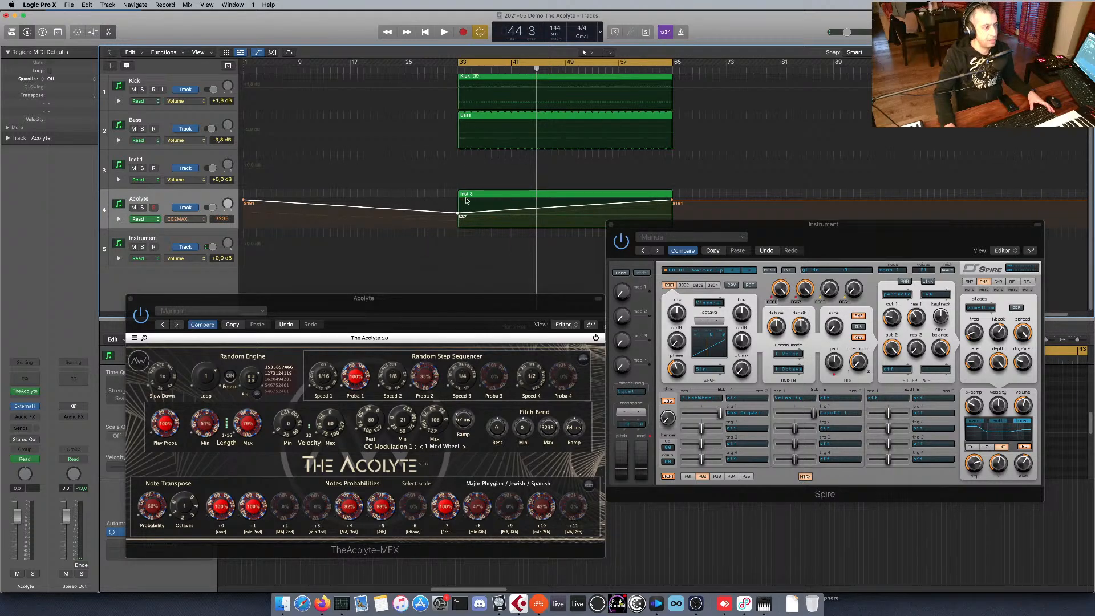
# Play the project with the Instrument track selected, rearrange The Acolyte and Spire windows clear of the automation, and stop playback.
pyautogui.press('space')
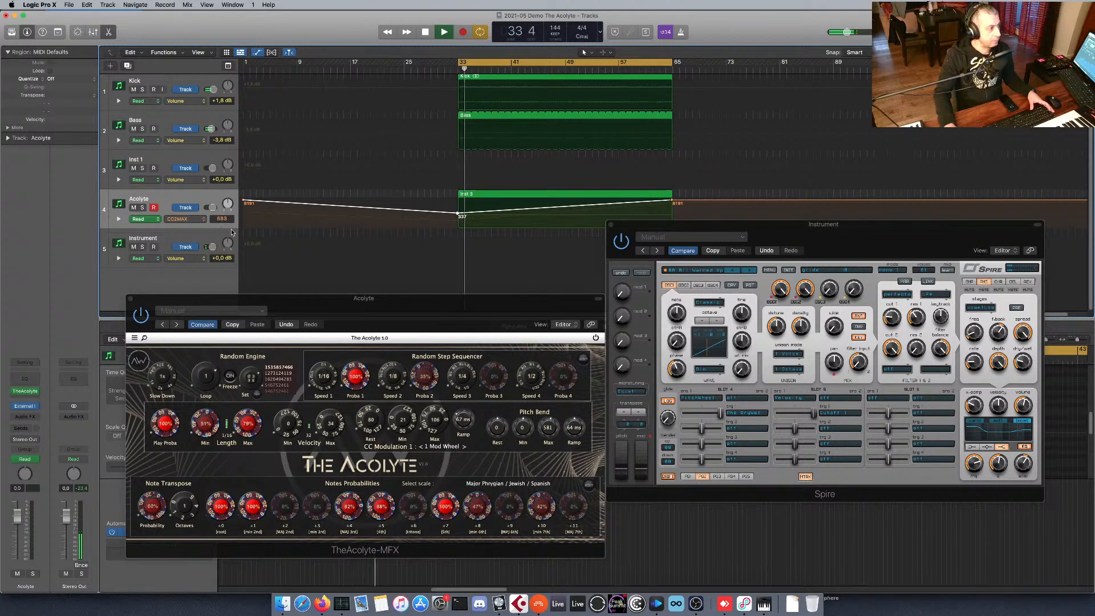
pyautogui.click(235, 251)
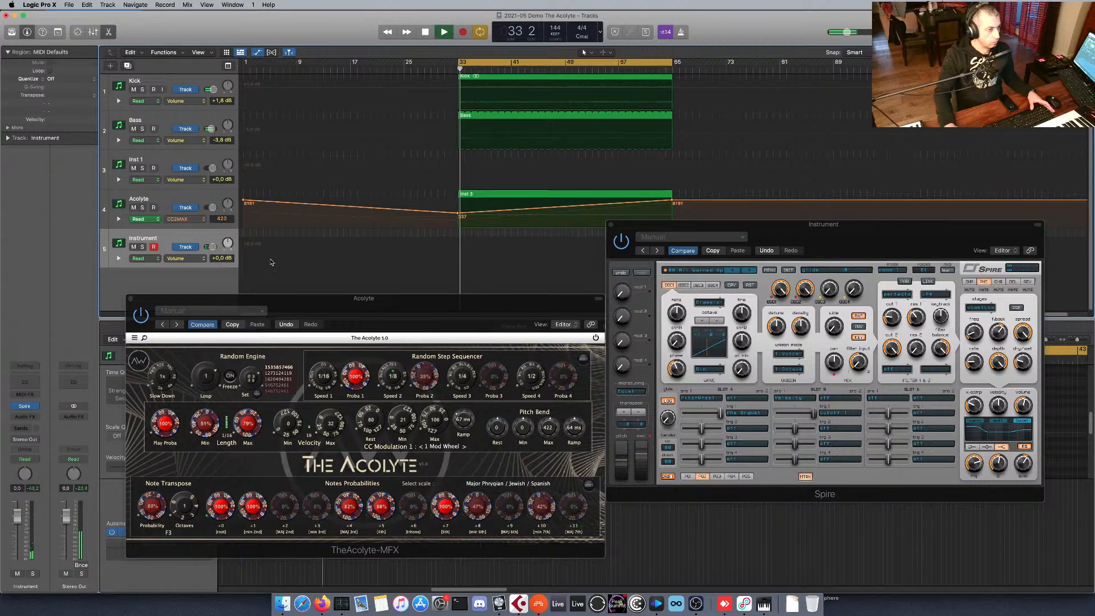
pyautogui.moveTo(408, 305); pyautogui.dragTo(377, 294)
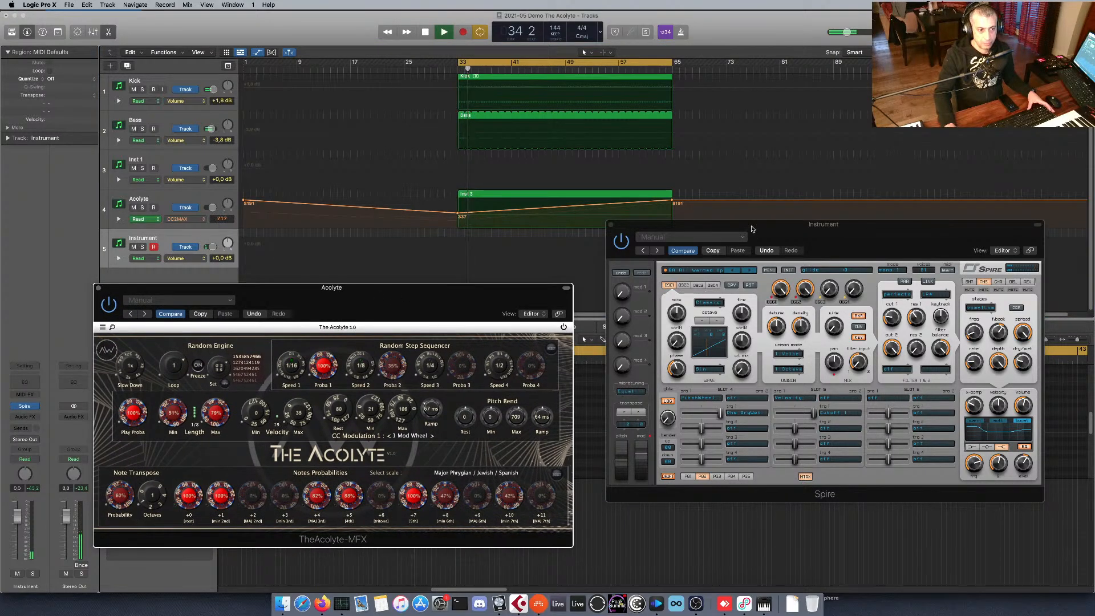
pyautogui.moveTo(751, 229); pyautogui.dragTo(725, 278)
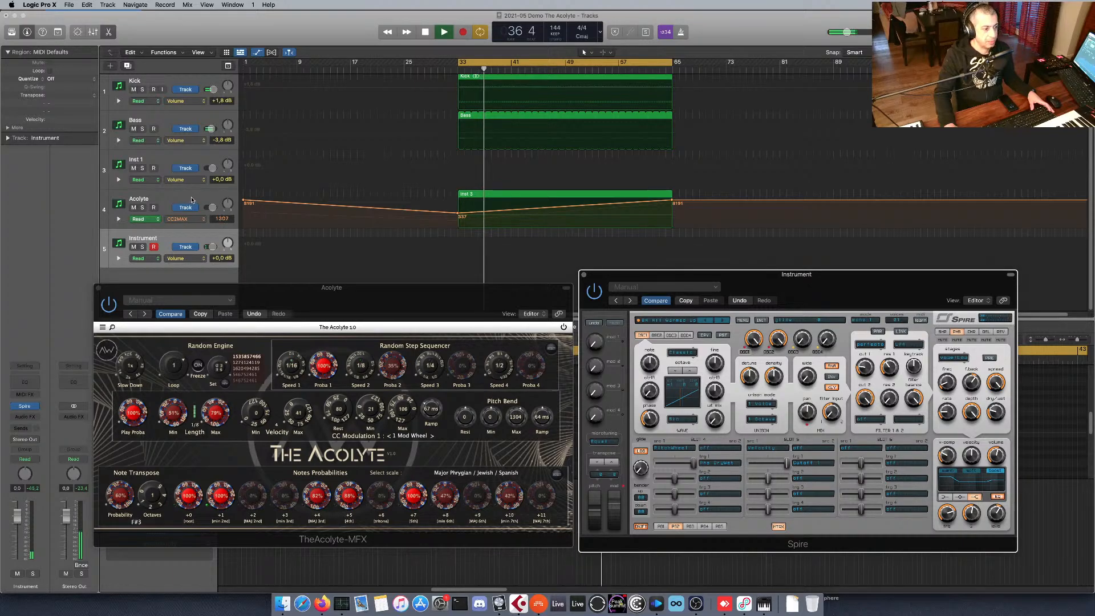
pyautogui.press('space')
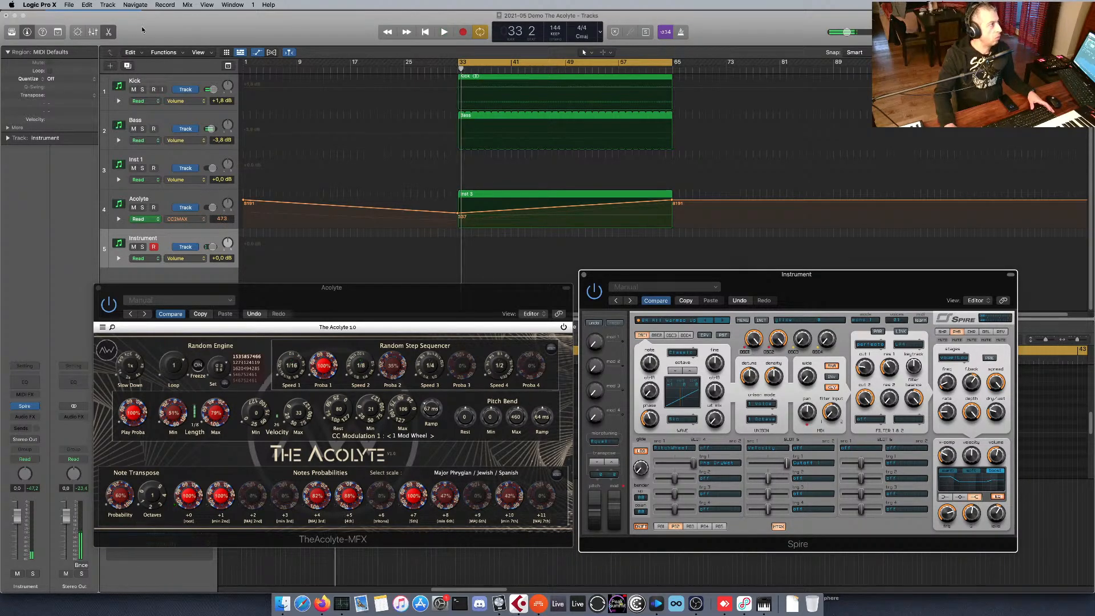
# Enable chasing of Notes in the project's MIDI settings and close the settings window.
pyautogui.click(126, 20)
pyautogui.click(54, 5)
pyautogui.moveTo(69, 5)
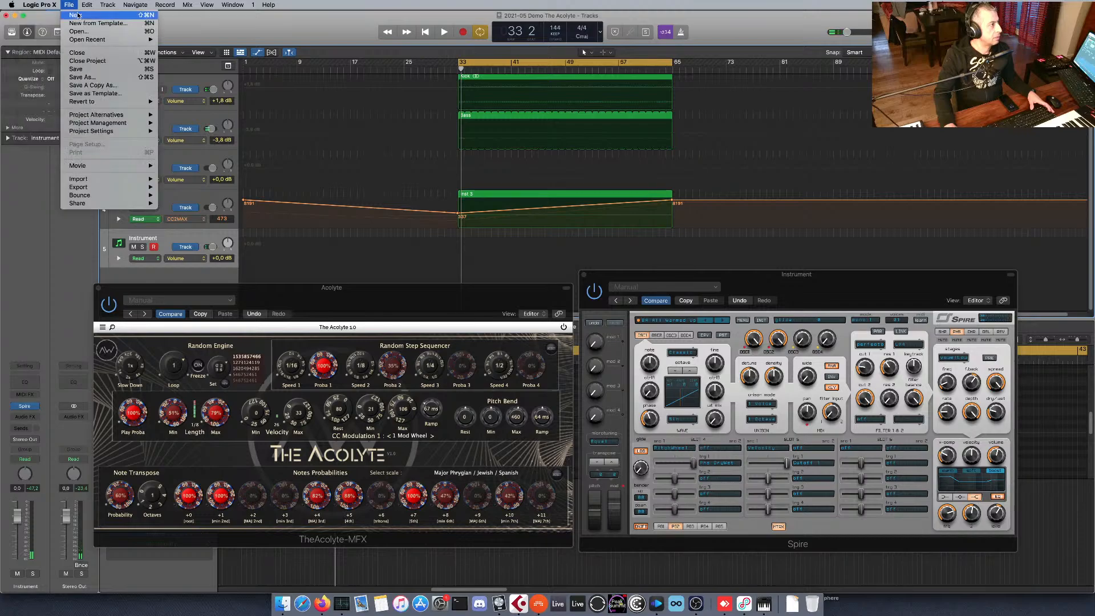
pyautogui.moveTo(138, 187)
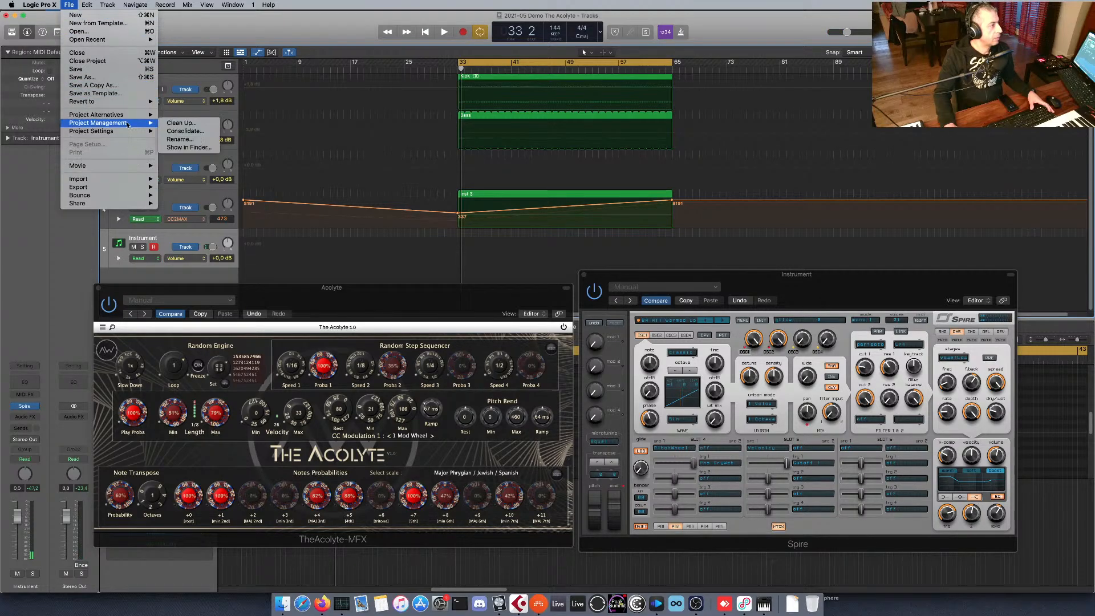
pyautogui.moveTo(130, 116)
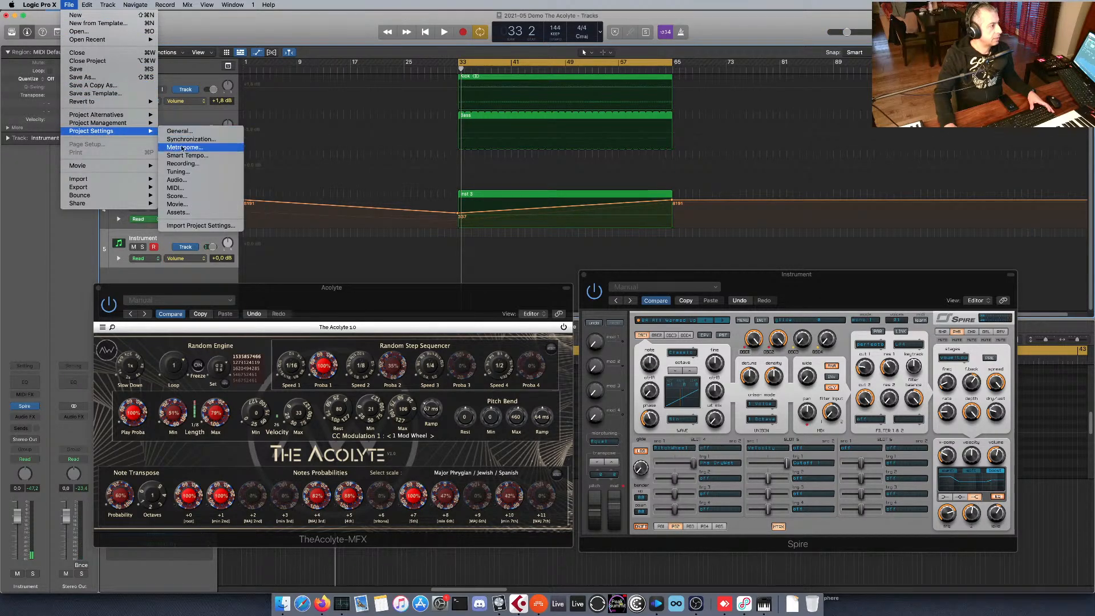
pyautogui.click(183, 164)
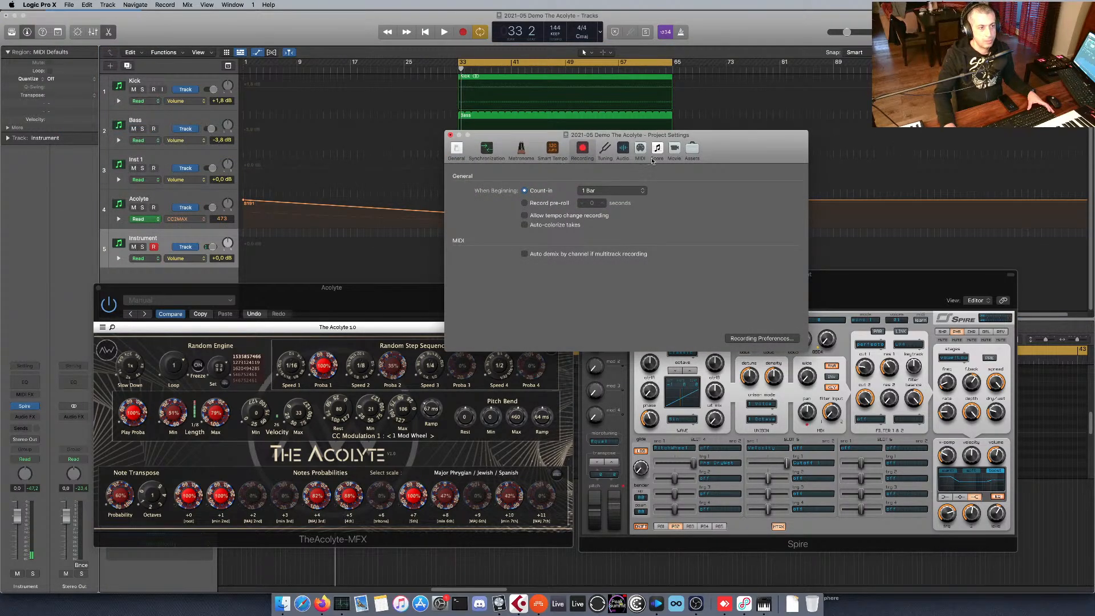
pyautogui.click(640, 151)
pyautogui.click(640, 176)
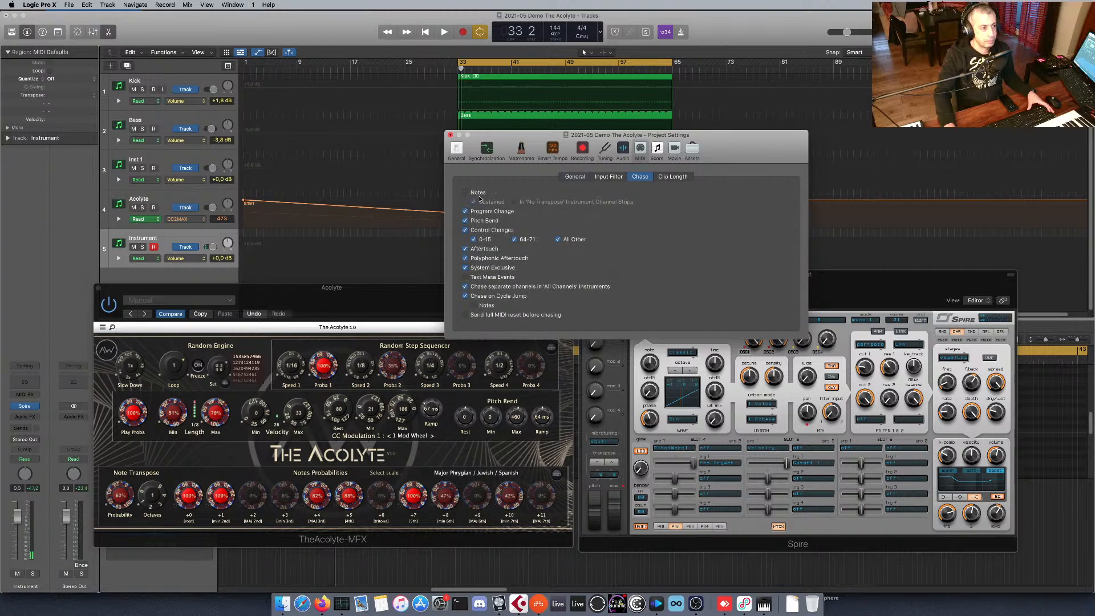
pyautogui.click(478, 193)
pyautogui.click(450, 136)
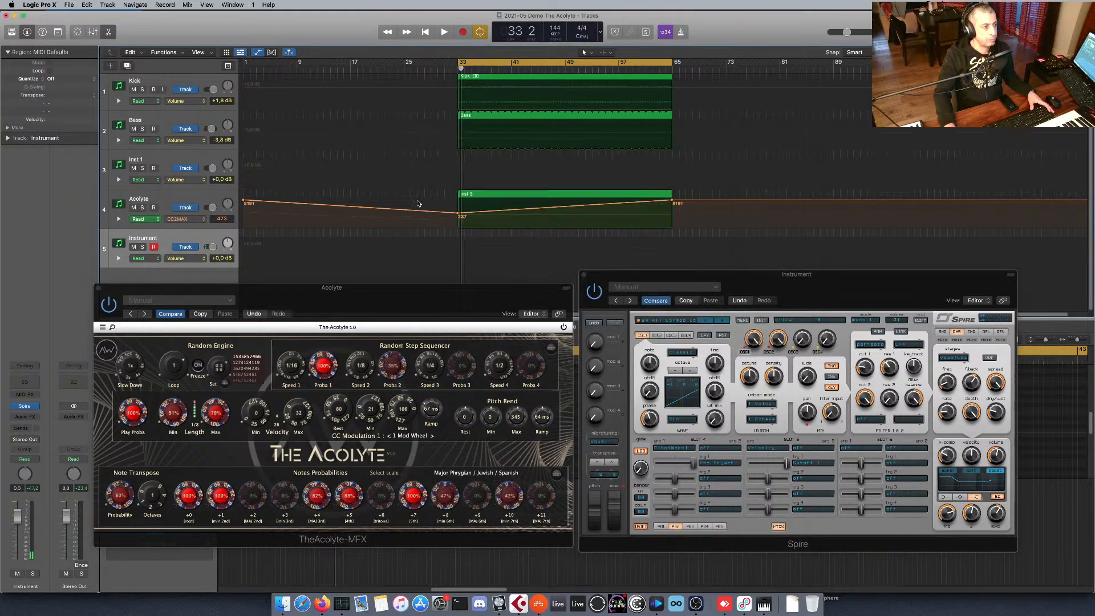
# Play the project while setting The Acolyte's Pitch Bend Ramp to 1 ms, and stop playback.
pyautogui.press('space')
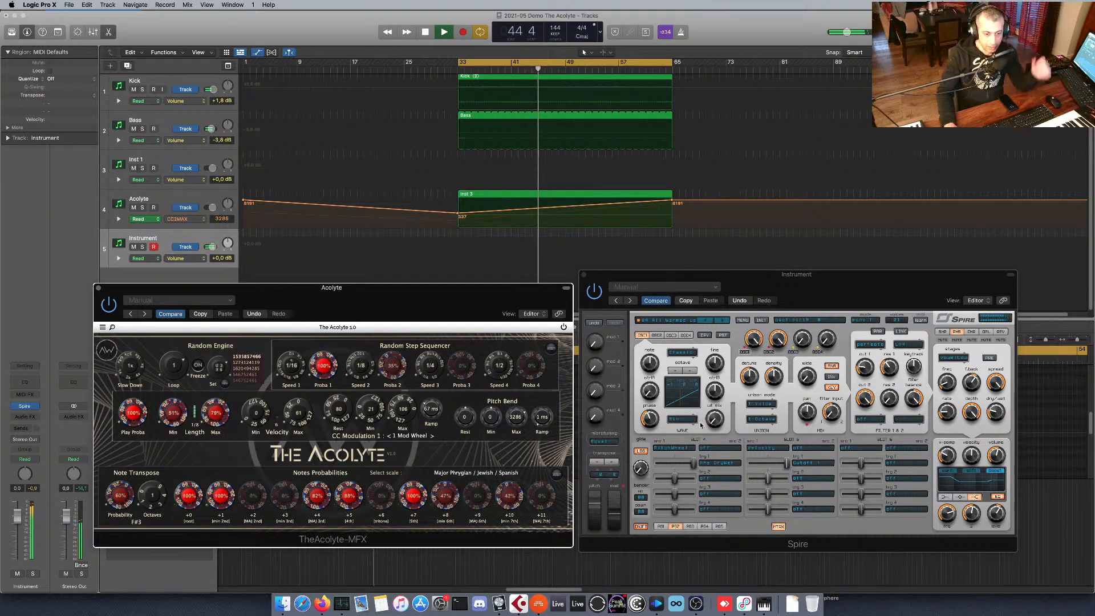
pyautogui.press('space')
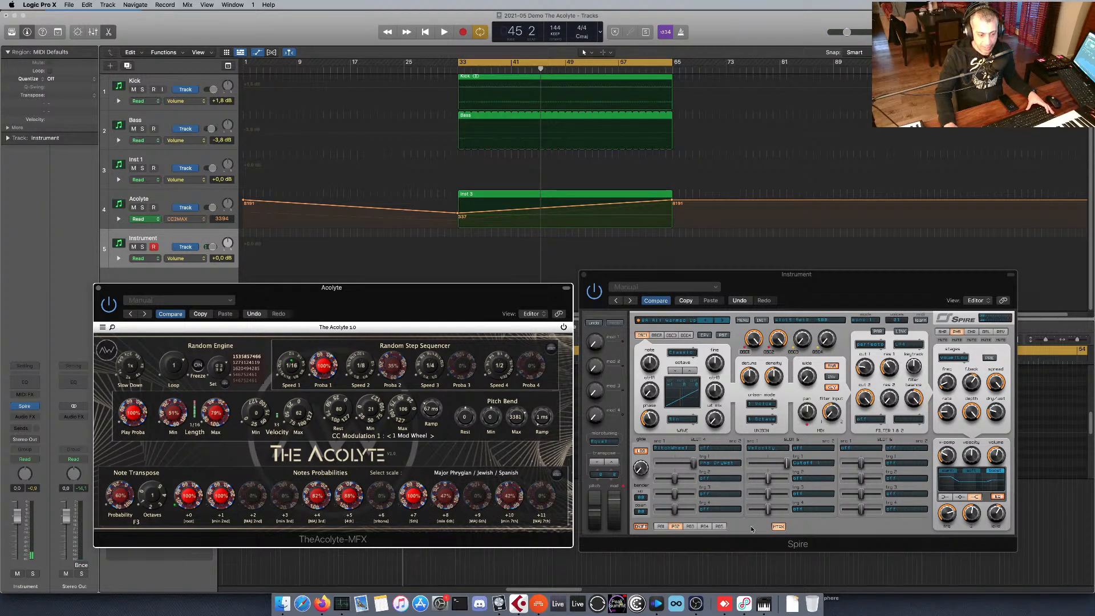
# Compare Spire's modulation matrix with its envelope and LFO view, ending on the envelope and LFO view.
pyautogui.click(777, 526)
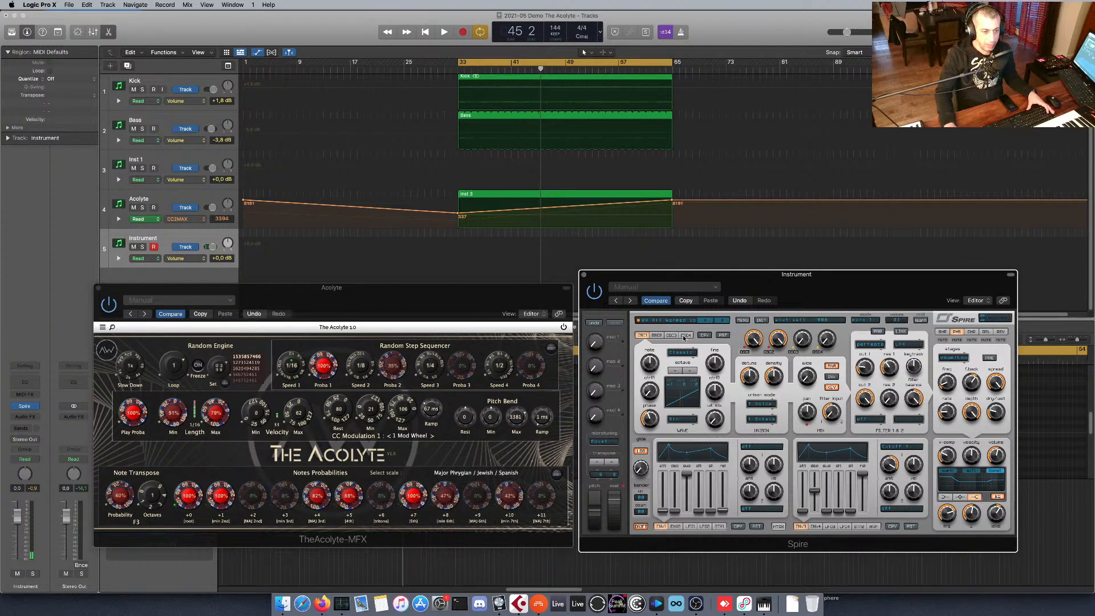
pyautogui.click(778, 527)
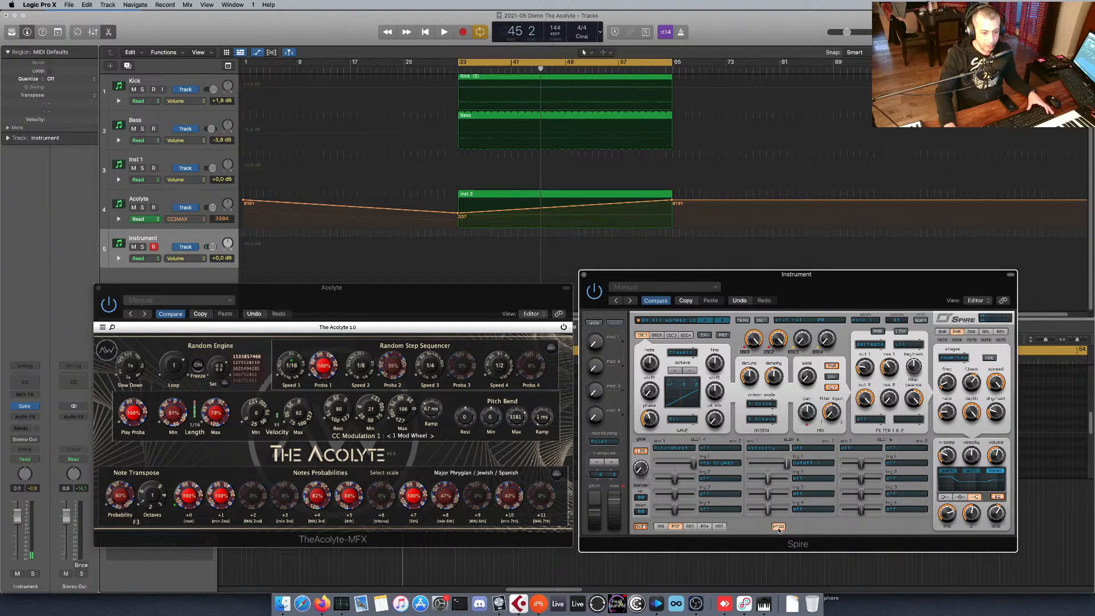
pyautogui.click(714, 483)
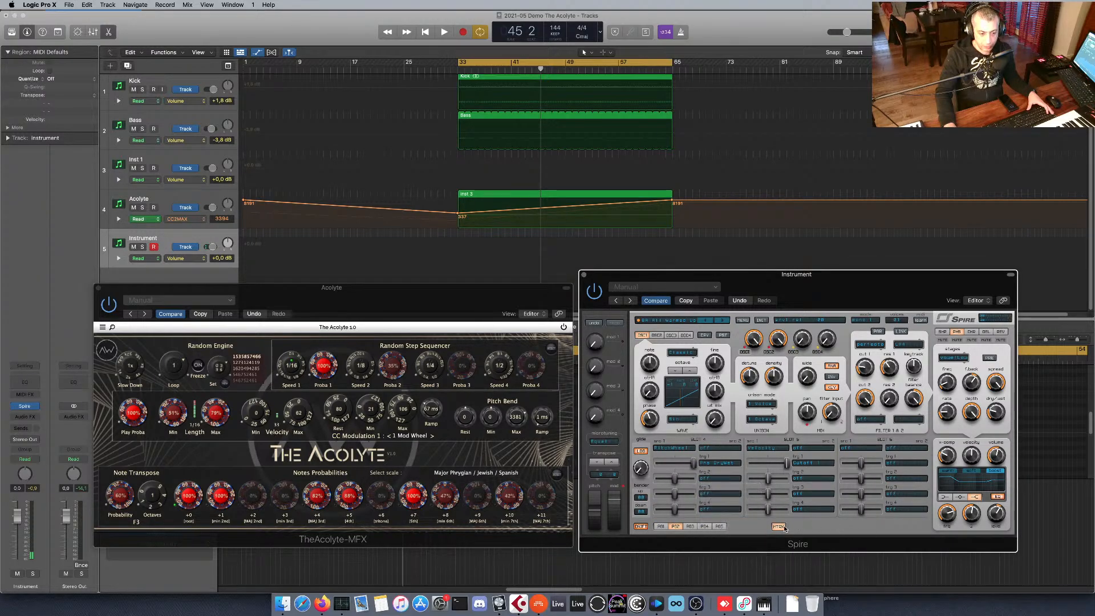
pyautogui.click(780, 527)
pyautogui.click(778, 527)
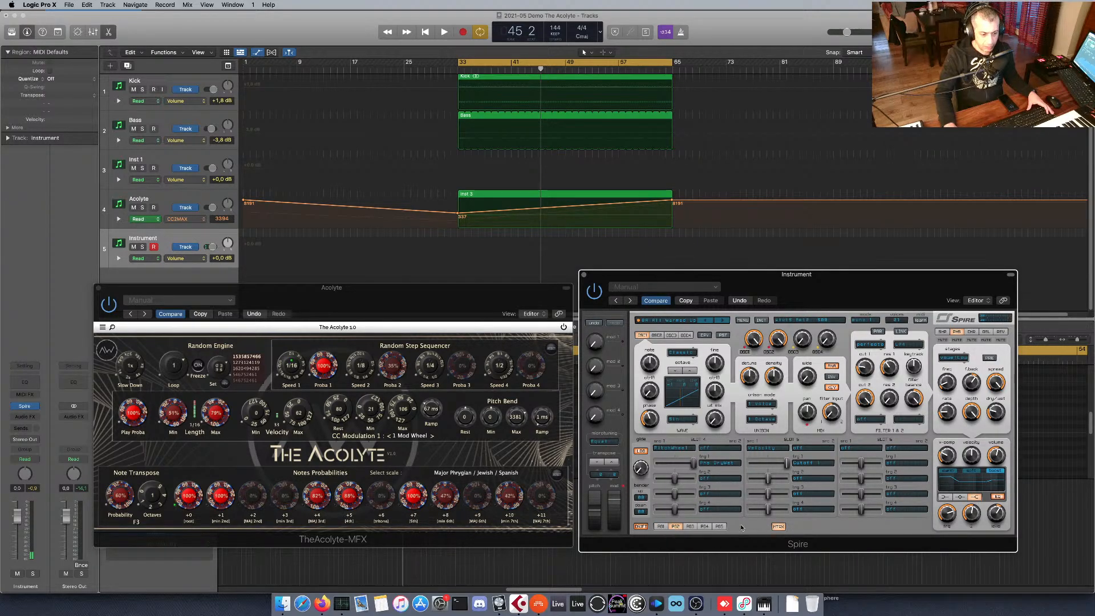
pyautogui.click(777, 527)
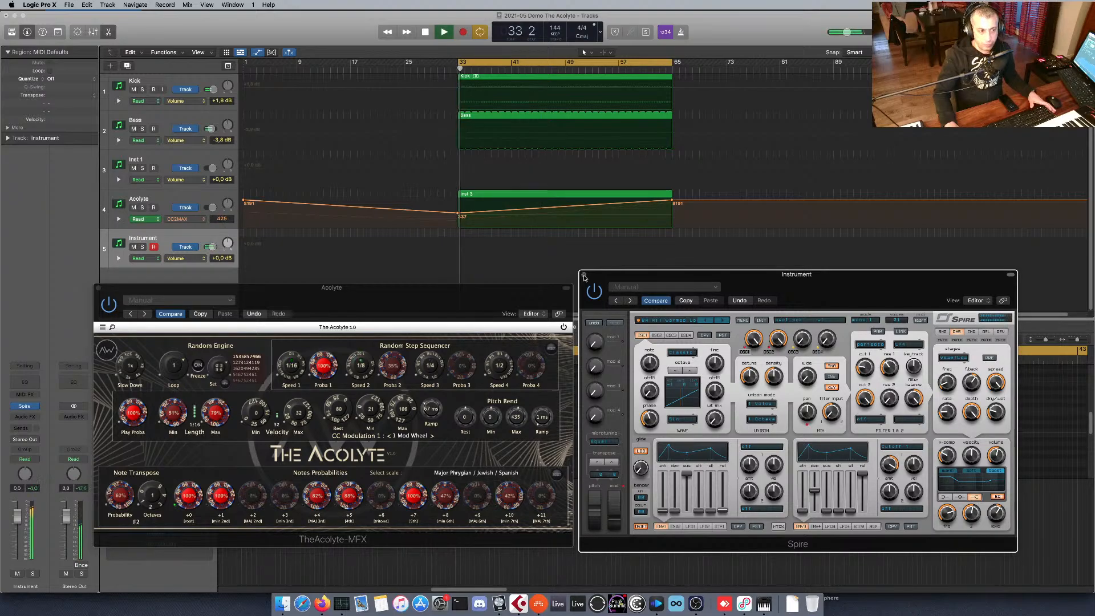
# Close the Spire window and record The Acolyte's output on the Instrument track through the cycle range from bar 33 to 65.
pyautogui.click(583, 276)
pyautogui.click(510, 198)
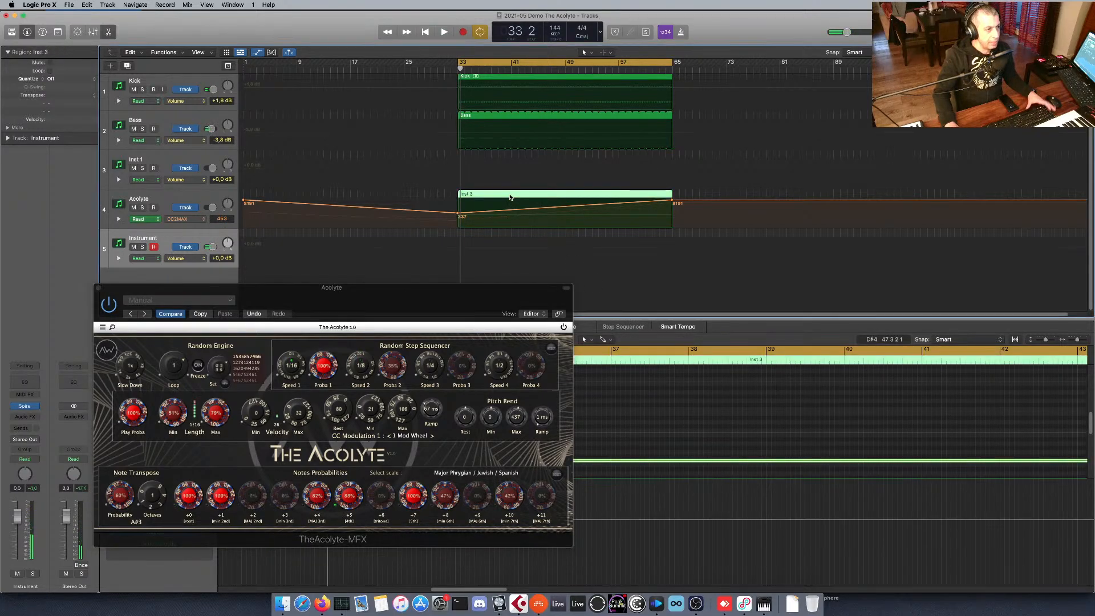
pyautogui.click(296, 246)
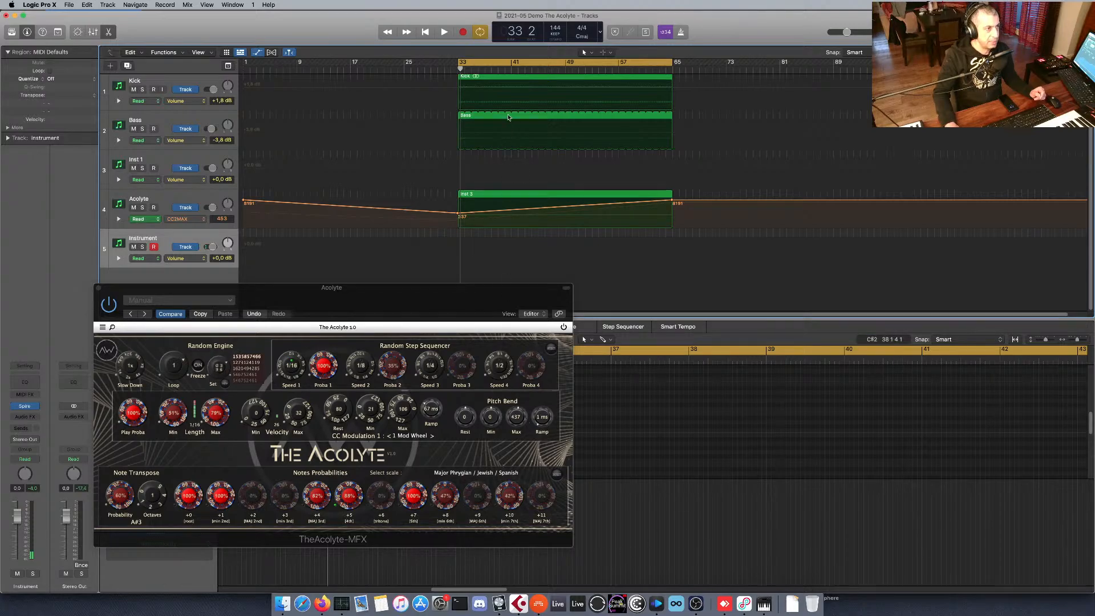
pyautogui.click(462, 32)
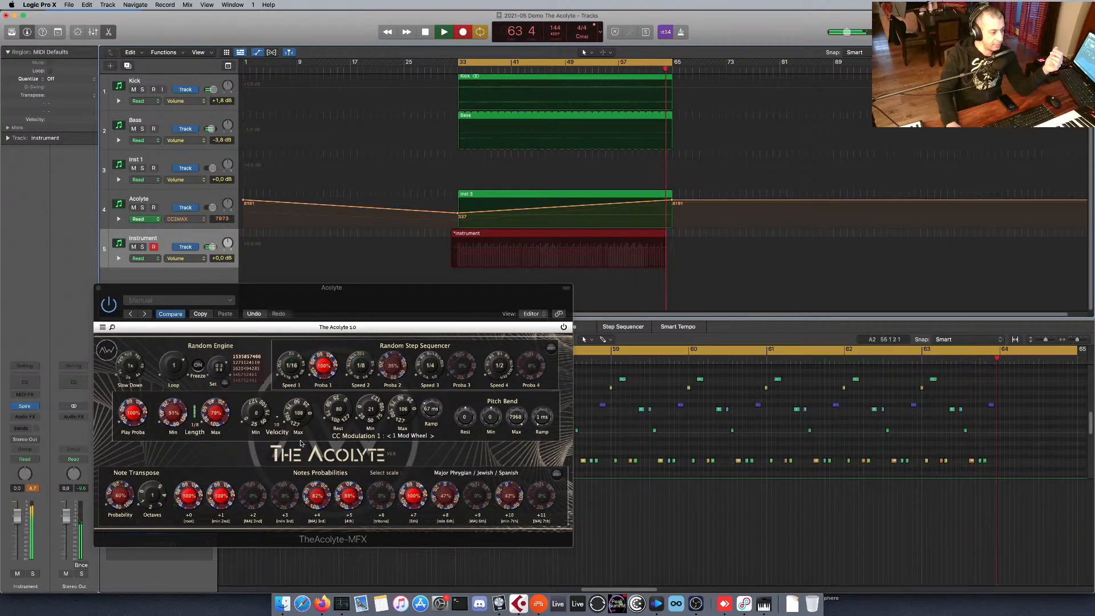
pyautogui.press('space')
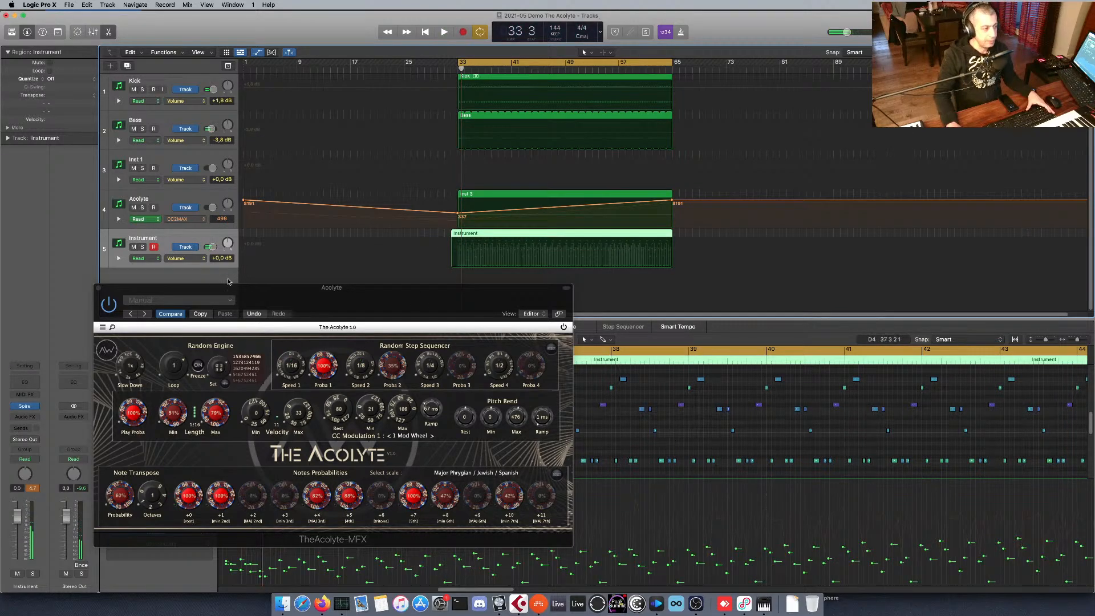
# Close The Acolyte window and examine the recorded region's notes and velocities across its full length in the Piano Roll.
pyautogui.click(99, 288)
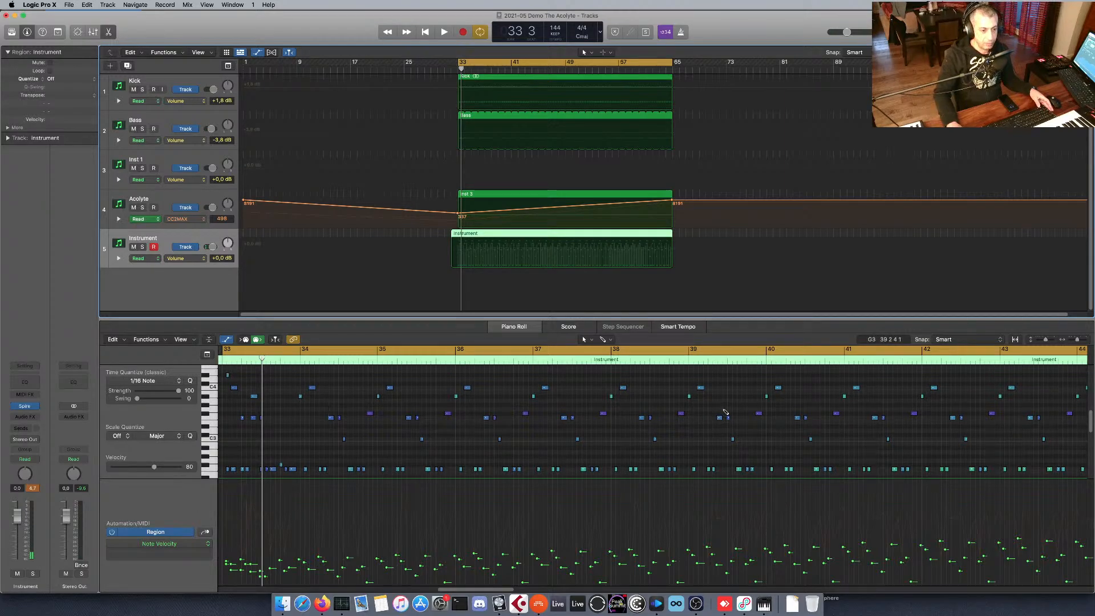
pyautogui.scroll(-2, 726, 411)
pyautogui.scroll(2, 727, 410)
pyautogui.scroll(4, 728, 408)
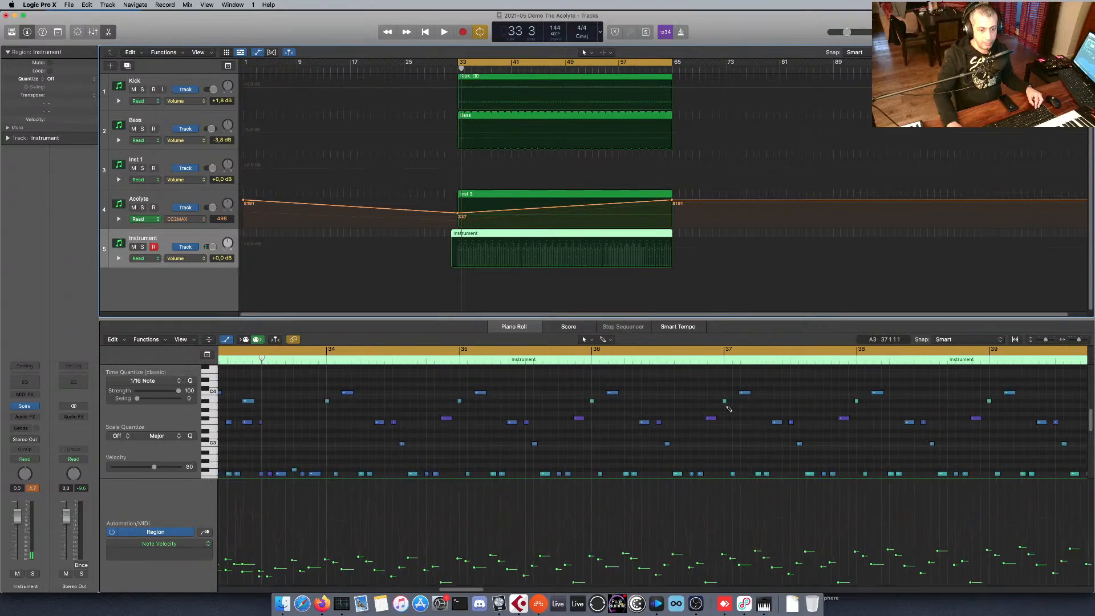
pyautogui.scroll(-6, 728, 409)
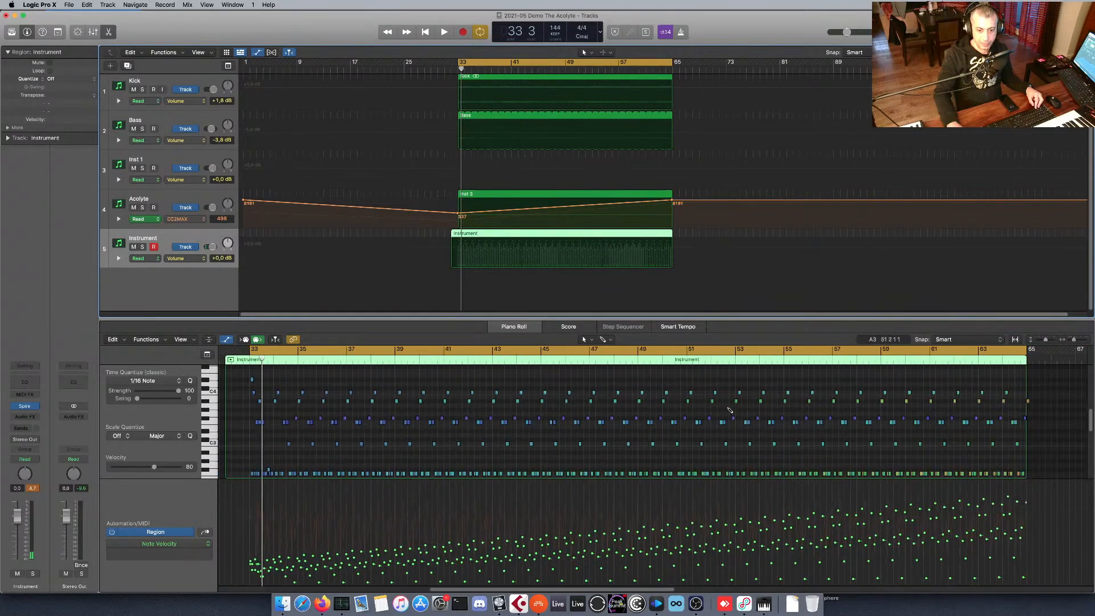
pyautogui.scroll(-1, 730, 410)
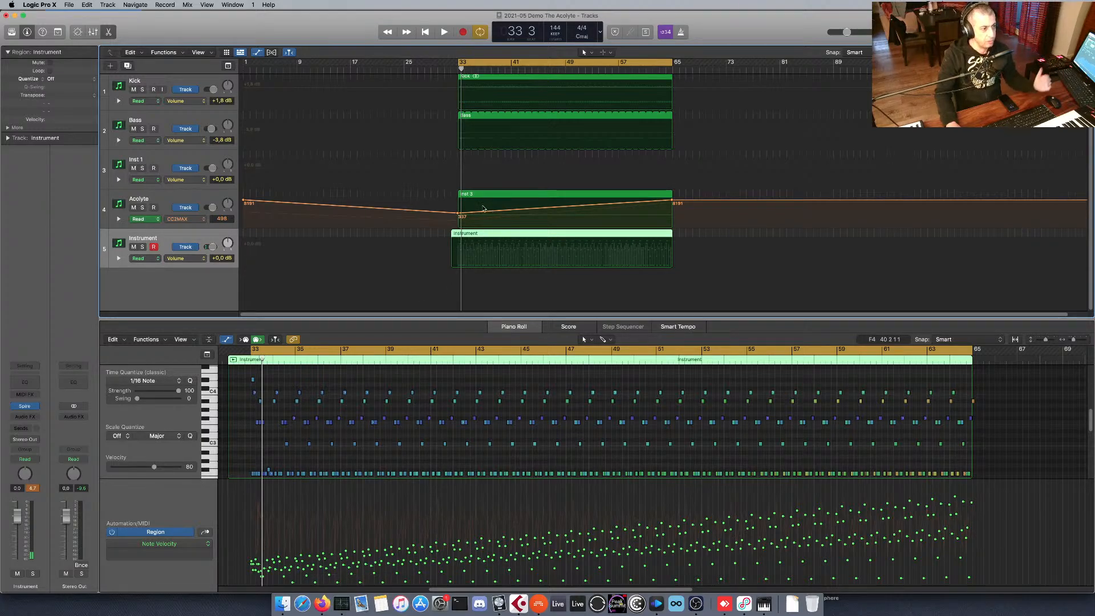
# Display the recorded region's Modulation data and its Pitch Bend data below the Piano Roll notes.
pyautogui.click(208, 540)
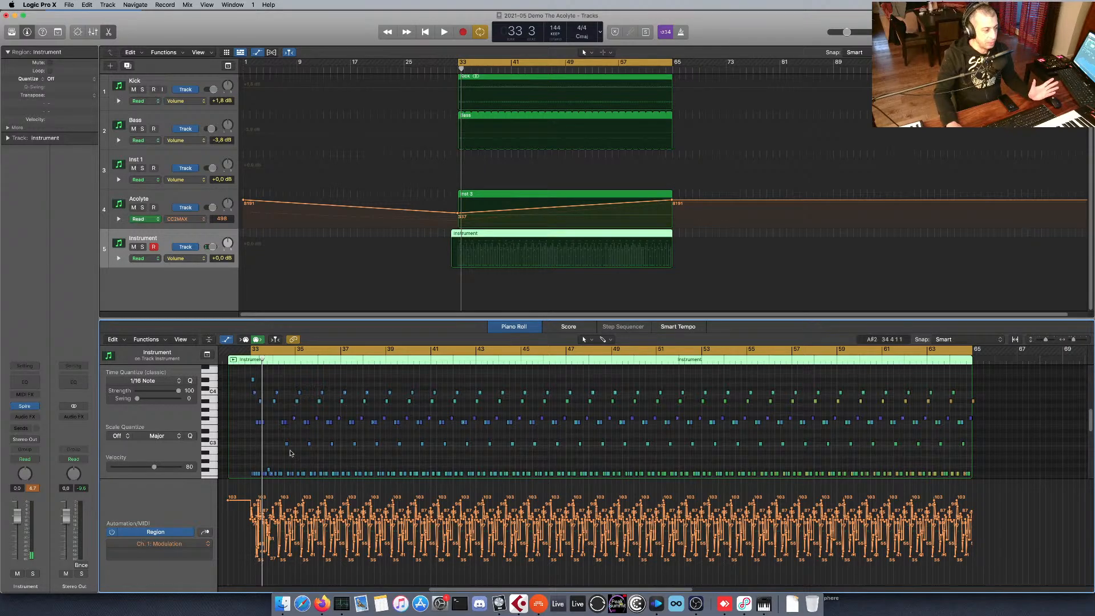
pyautogui.click(205, 532)
pyautogui.click(206, 532)
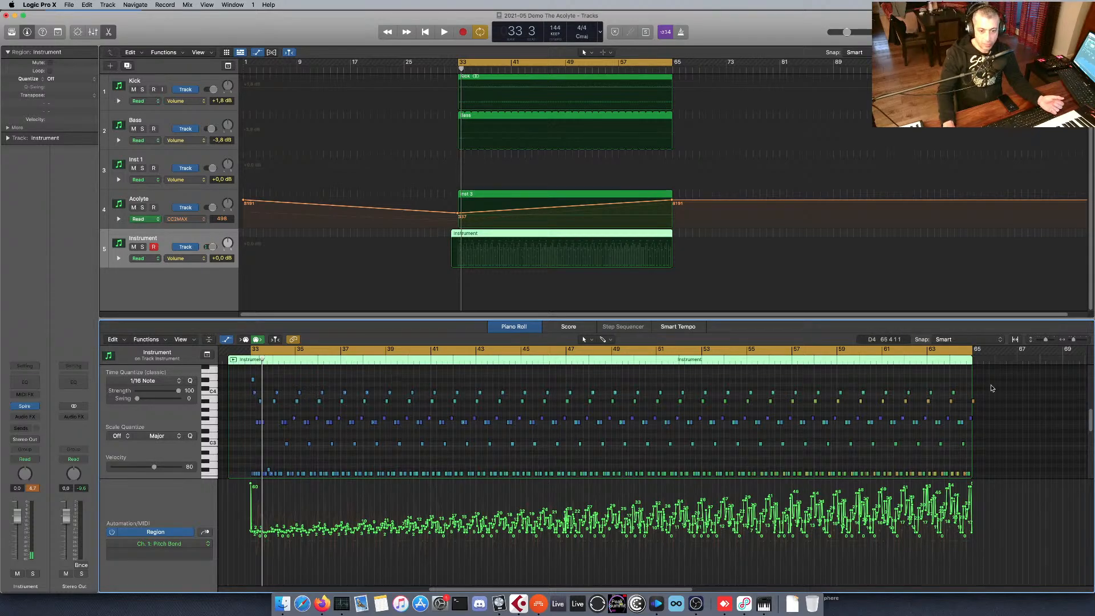
# Select the whole row of C4 notes in the recorded Instrument region.
pyautogui.moveTo(965, 387); pyautogui.dragTo(265, 394)
pyautogui.click(265, 394)
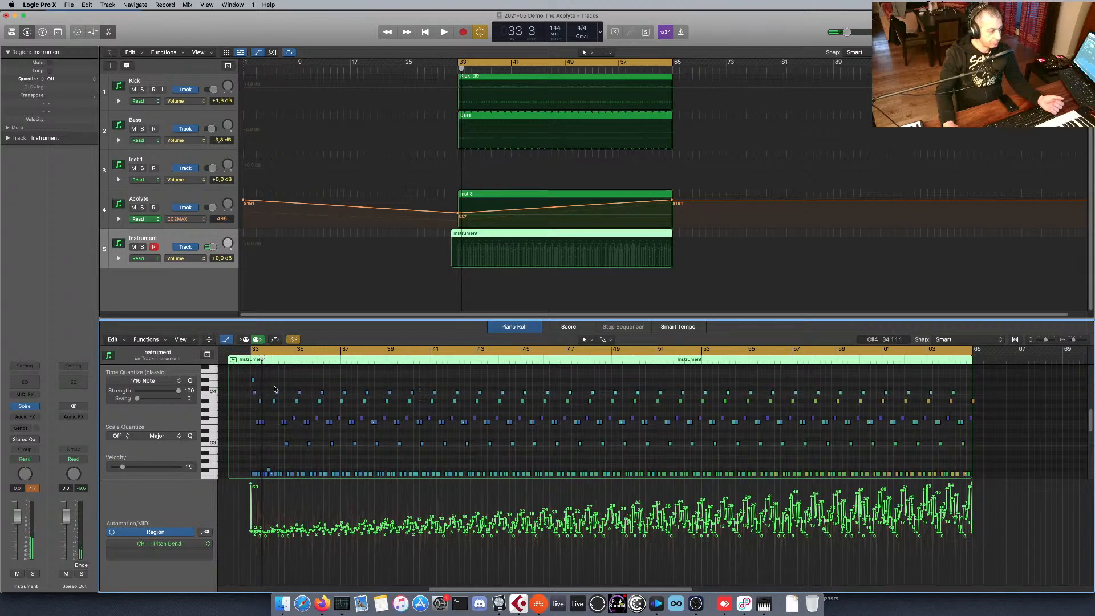
pyautogui.click(276, 392)
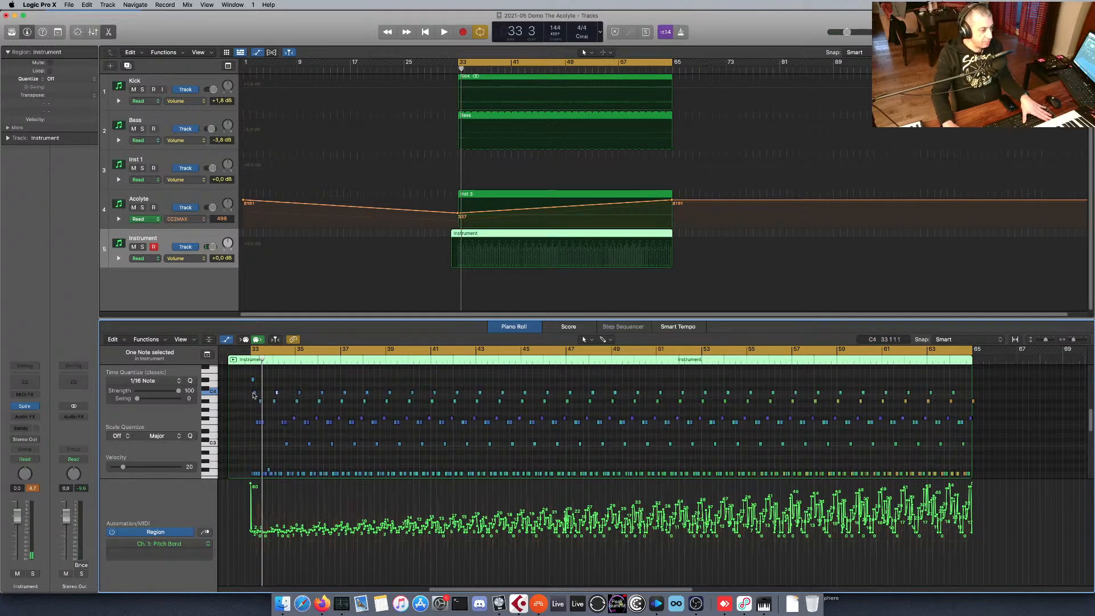
pyautogui.keyDown('shift'); pyautogui.click(255, 392); pyautogui.keyUp('shift')
pyautogui.moveTo(238, 390); pyautogui.dragTo(963, 394)
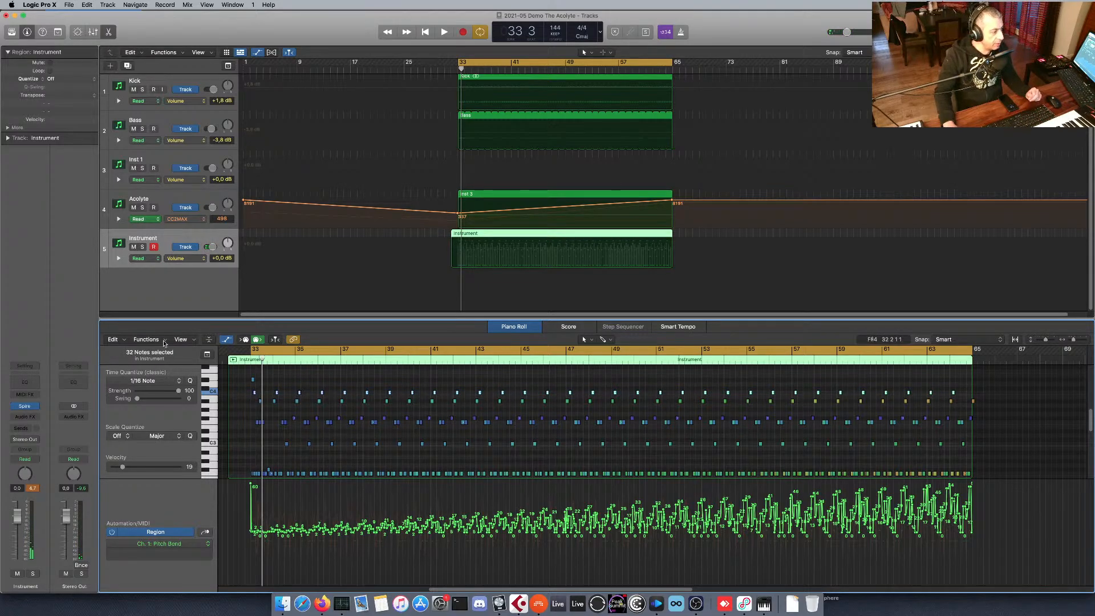
# Select a C4 note in bar 33 and then one in bar 35, each time trying to select all notes with the same subposition.
pyautogui.moveTo(244, 390); pyautogui.dragTo(256, 398)
pyautogui.click(114, 339)
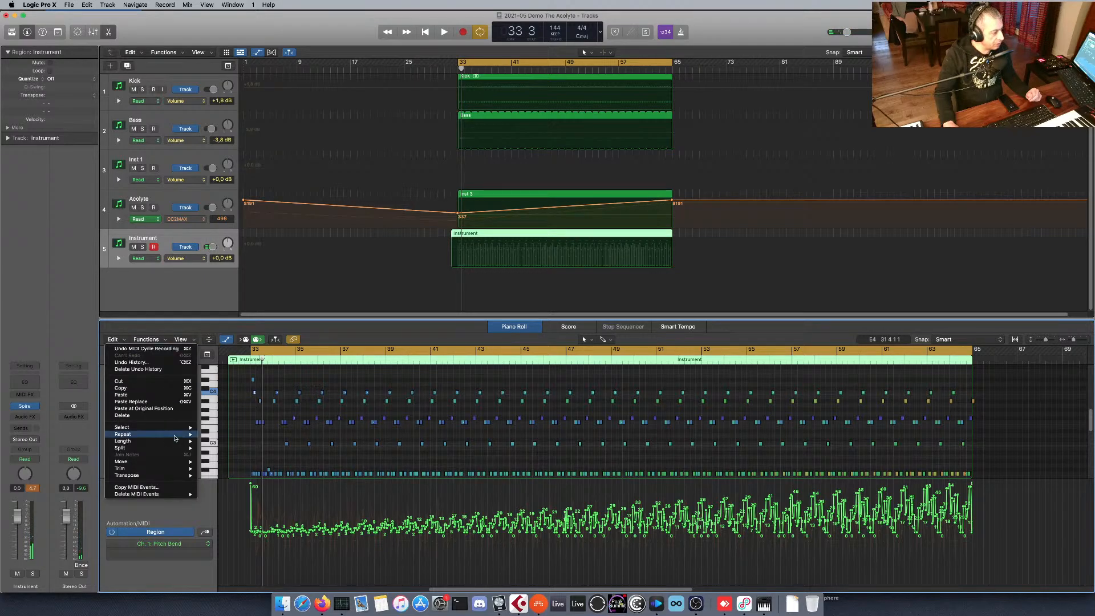
pyautogui.moveTo(171, 428)
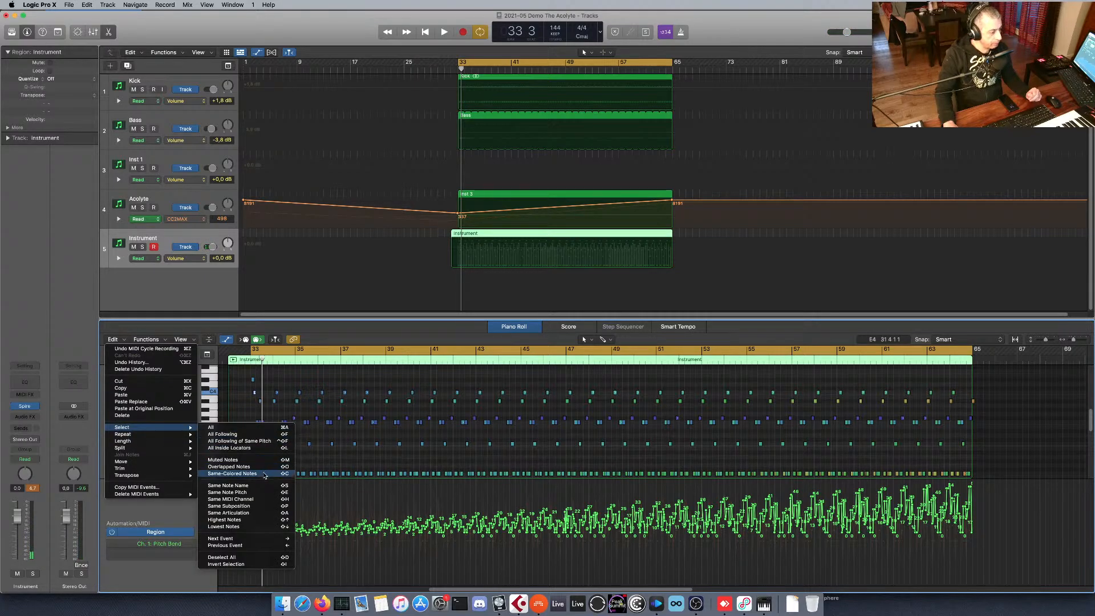
pyautogui.click(255, 507)
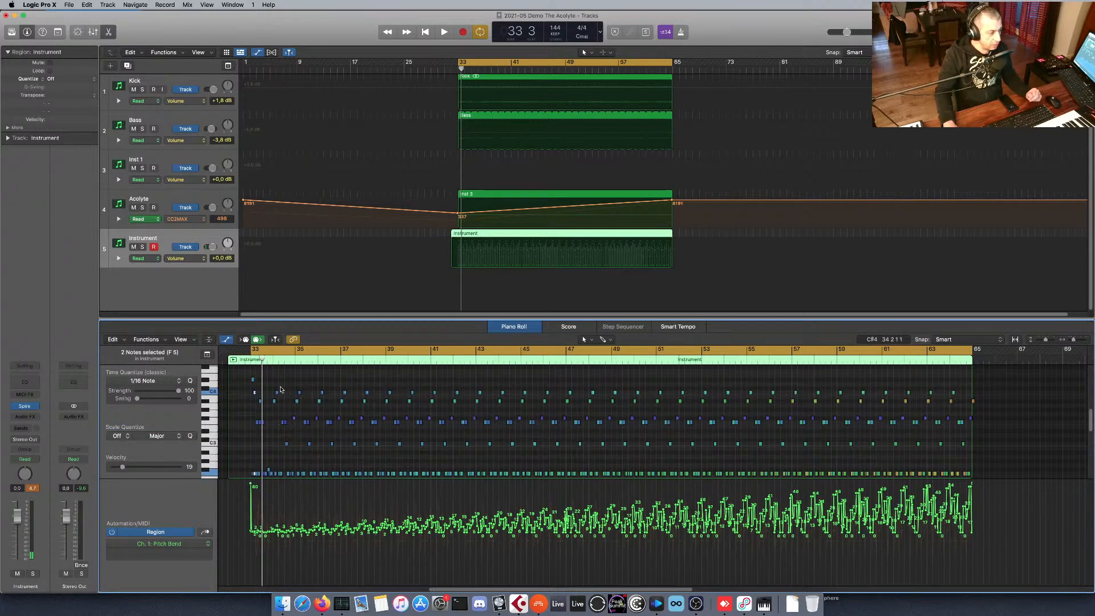
pyautogui.click(299, 393)
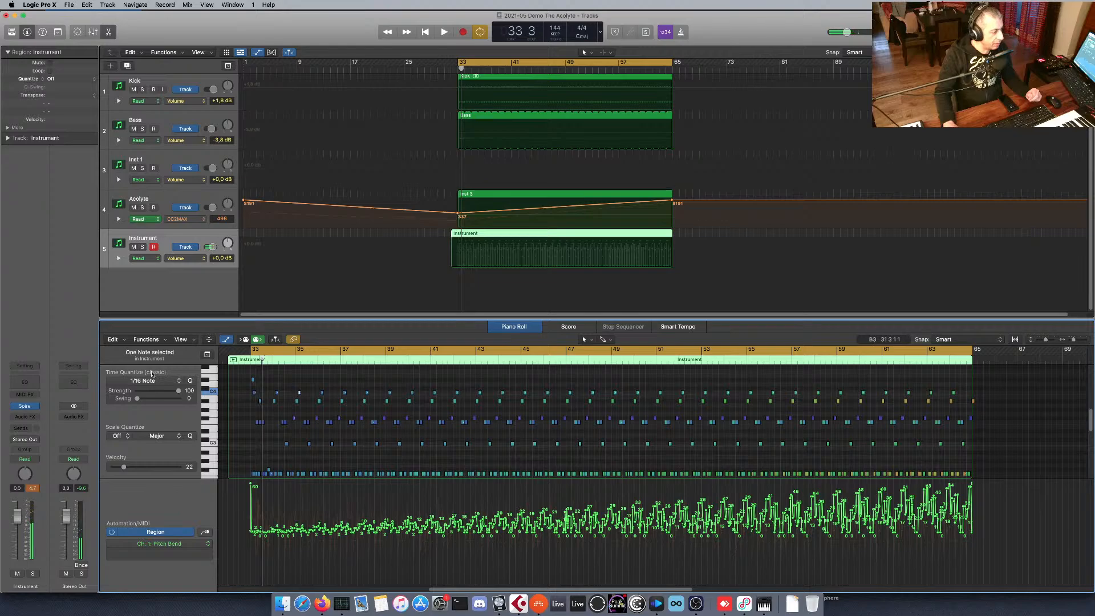
pyautogui.click(121, 340)
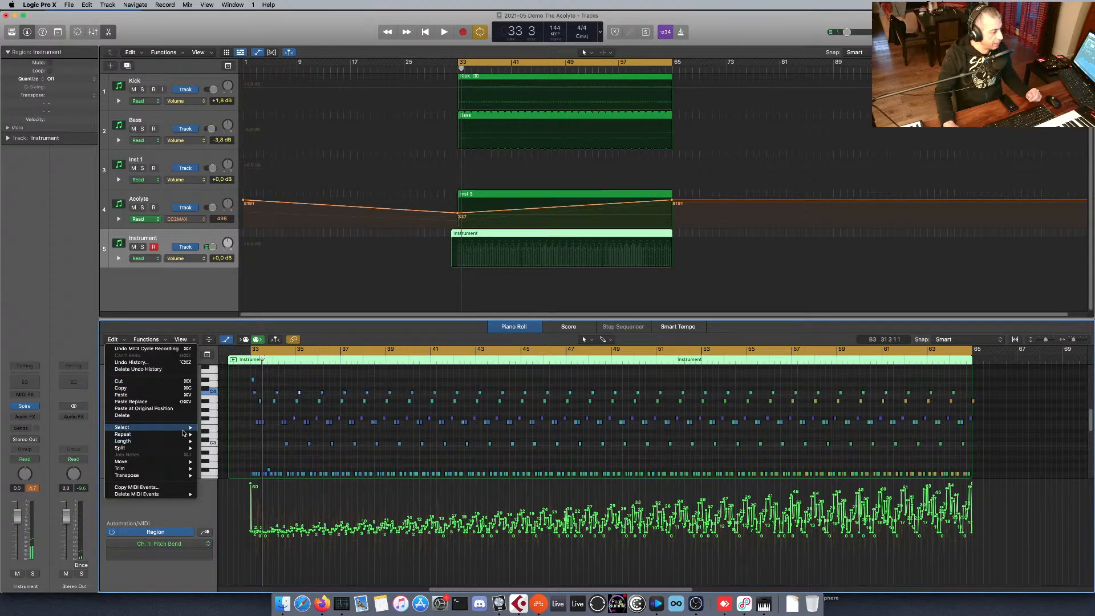
pyautogui.moveTo(183, 427)
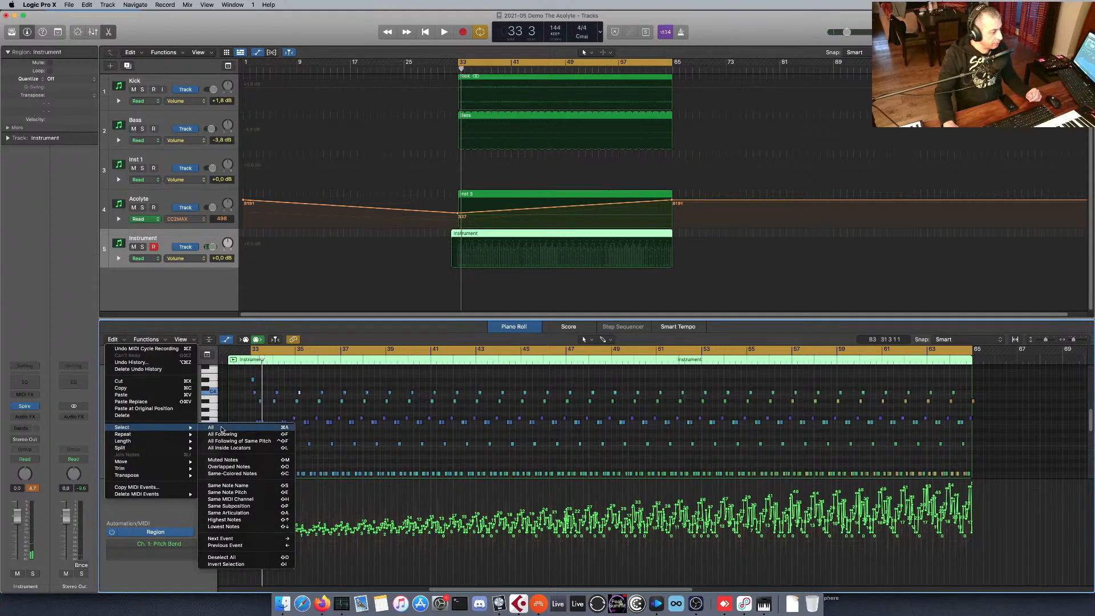
pyautogui.click(240, 507)
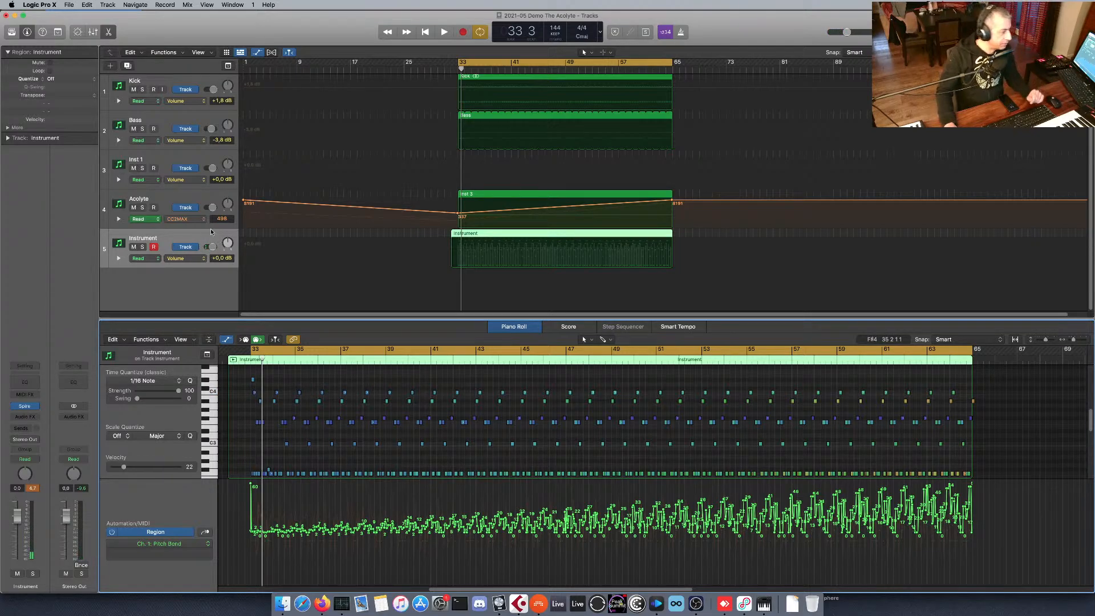
# Mute the Instrument track and rename the Inst 1 track as Virus.
pyautogui.click(134, 247)
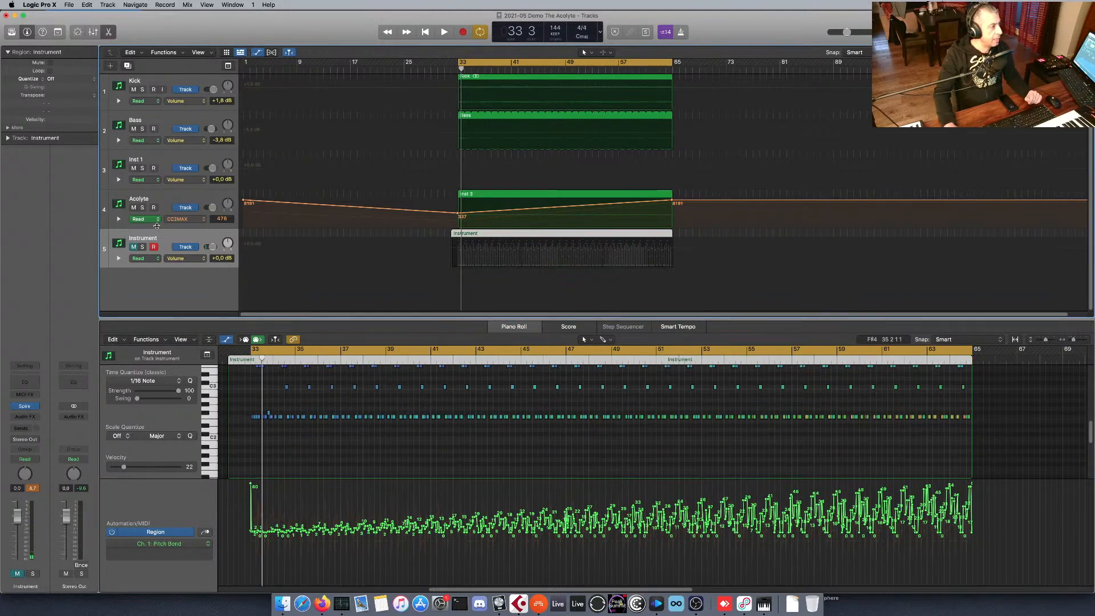
pyautogui.click(196, 157)
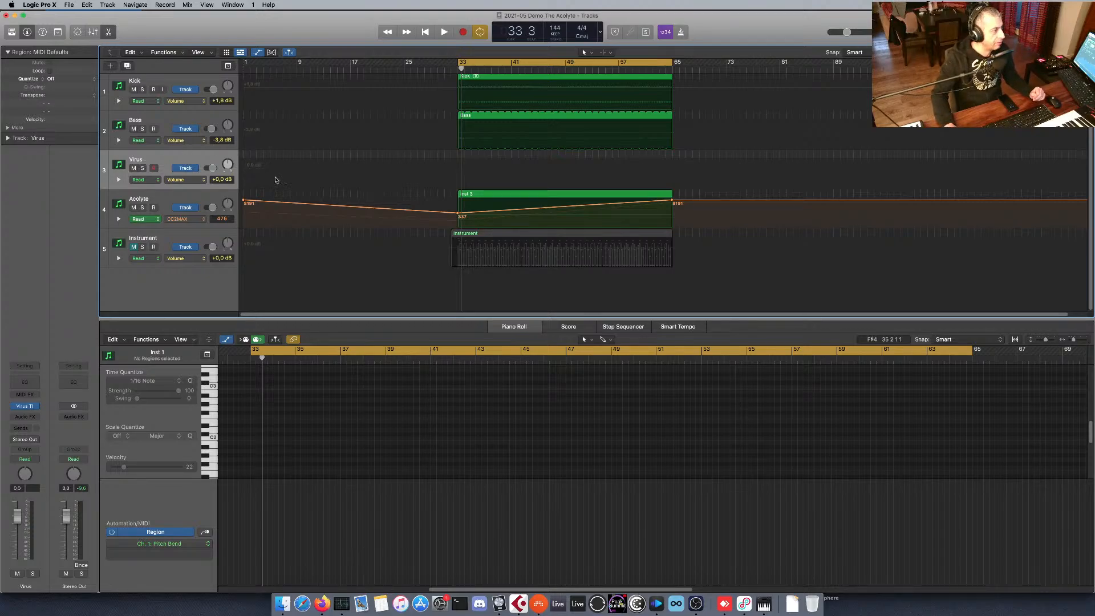
# Delete all automation from the Acolyte track.
pyautogui.rightClick(187, 221)
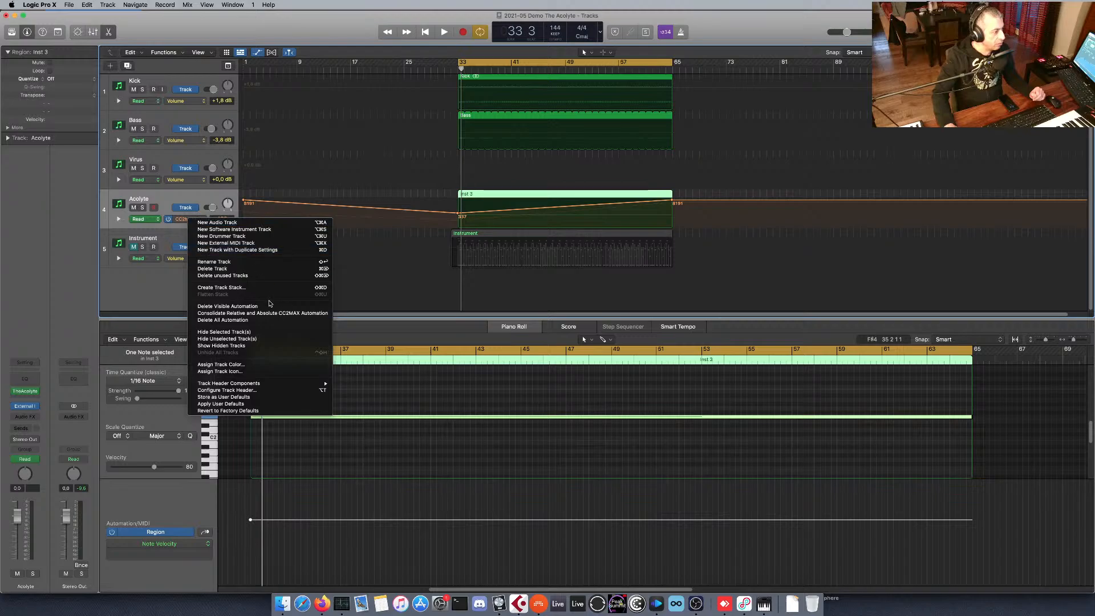
pyautogui.click(264, 320)
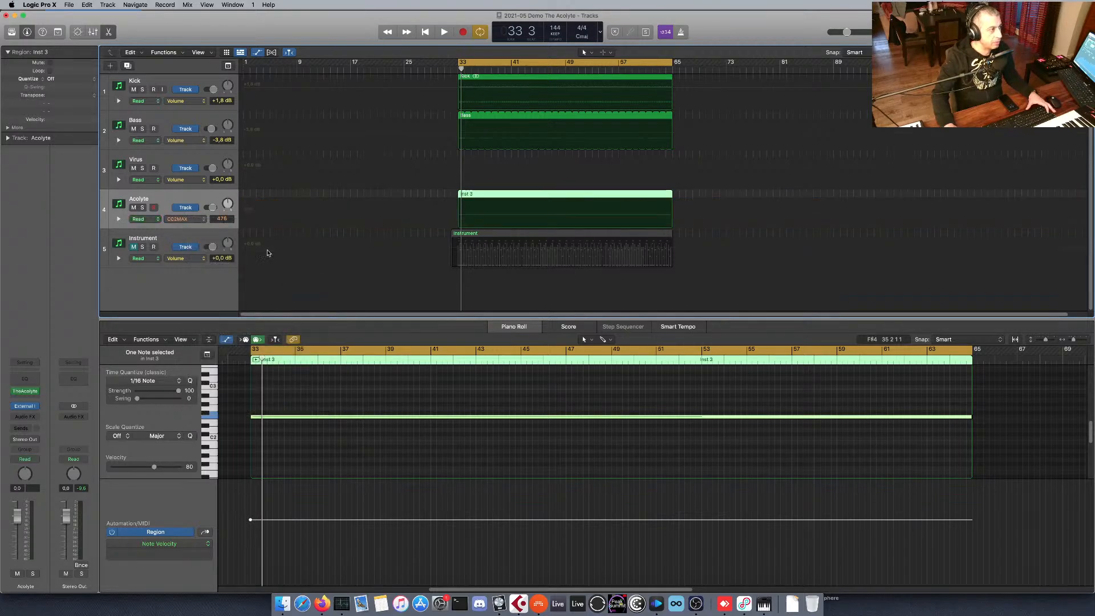
# Open the Virus TI plug-in on the Virus track with its patch browser displayed, and start playback with its window moved below the tracks.
pyautogui.click(202, 159)
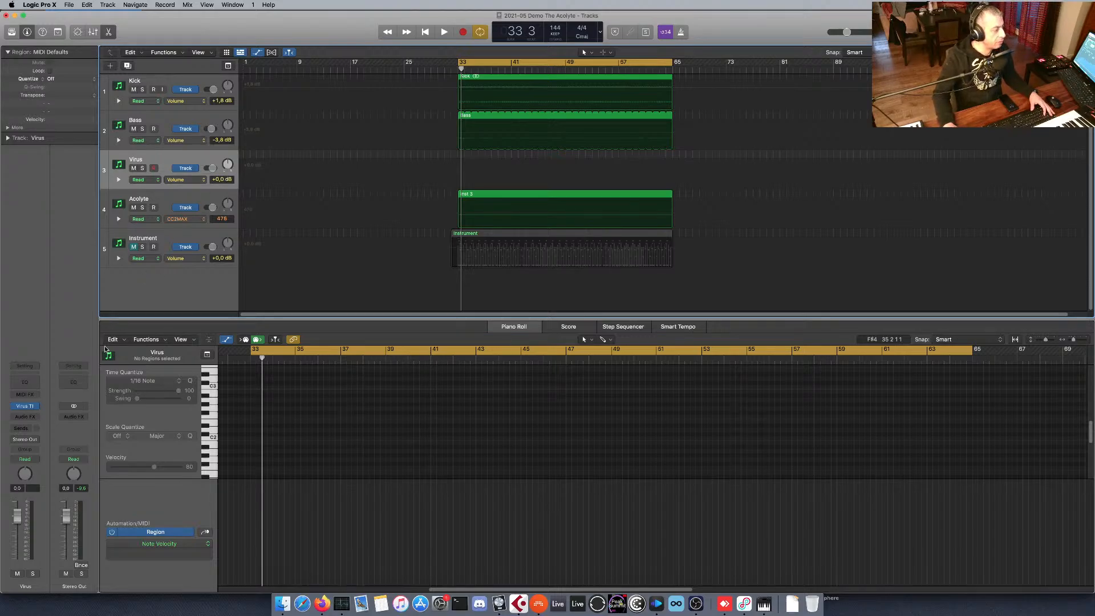
pyautogui.click(25, 406)
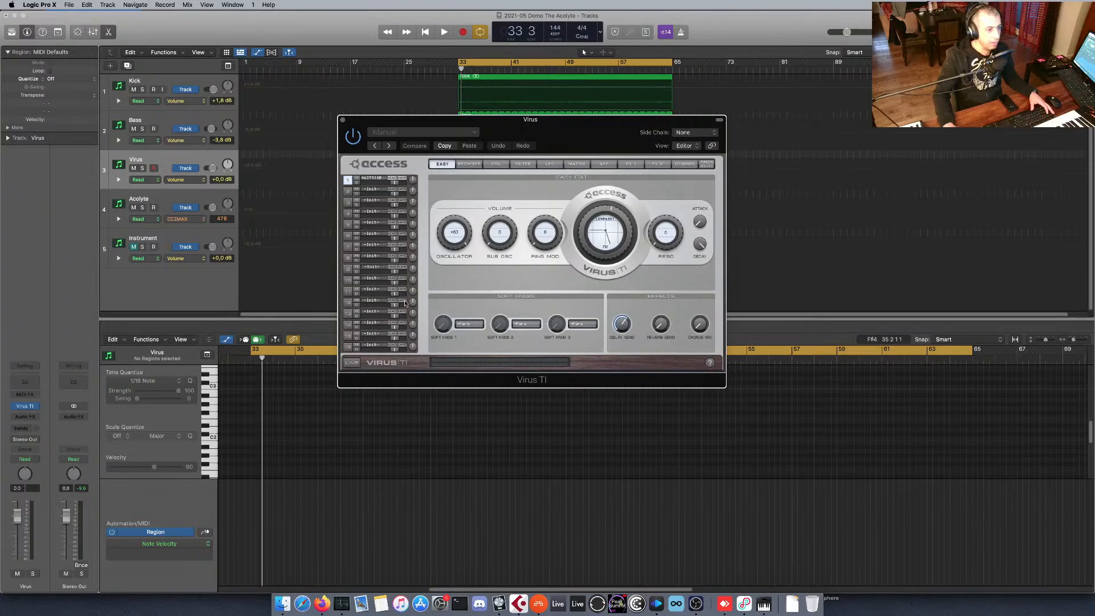
pyautogui.click(469, 164)
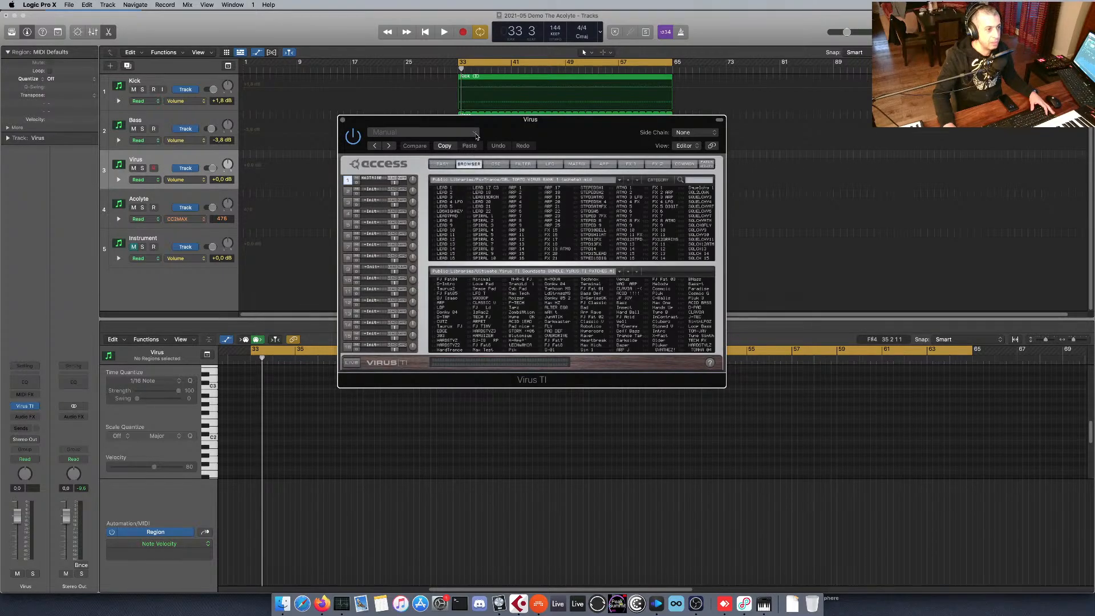
pyautogui.moveTo(481, 131); pyautogui.dragTo(550, 246)
pyautogui.press('space')
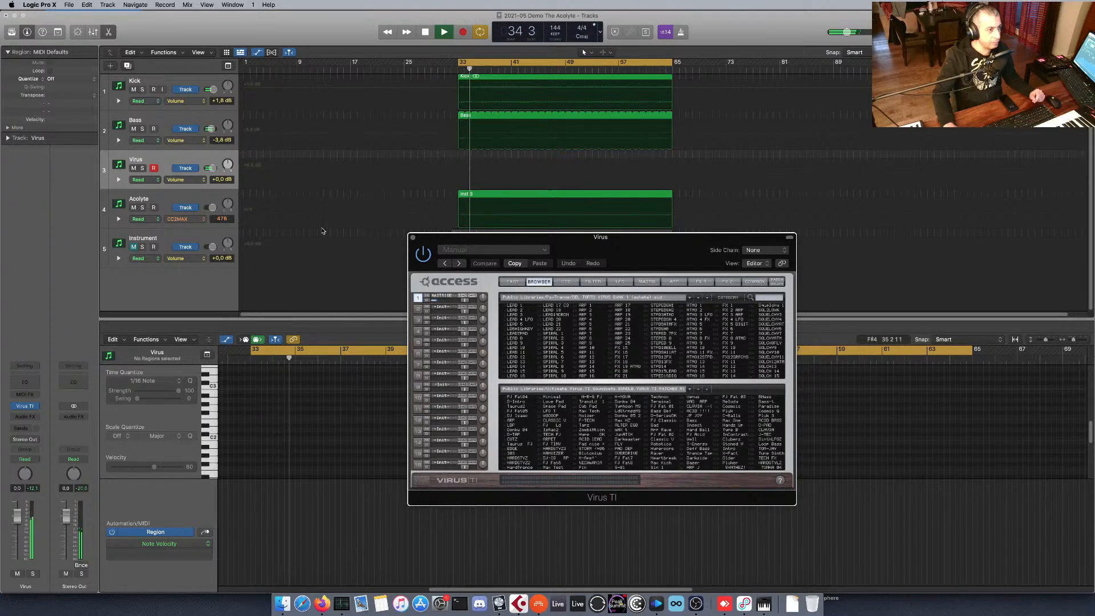
pyautogui.moveTo(492, 242); pyautogui.dragTo(457, 273)
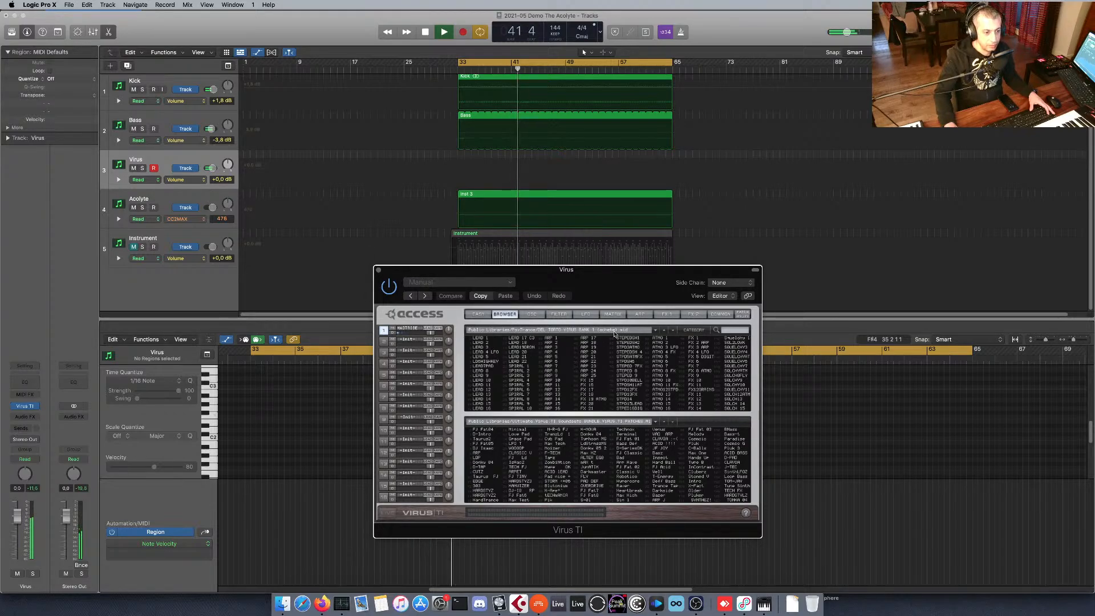
# Audition LEAD 2, SPIRAL 1 and several other patches from the upper bank, stopping playback at the end.
pyautogui.click(479, 342)
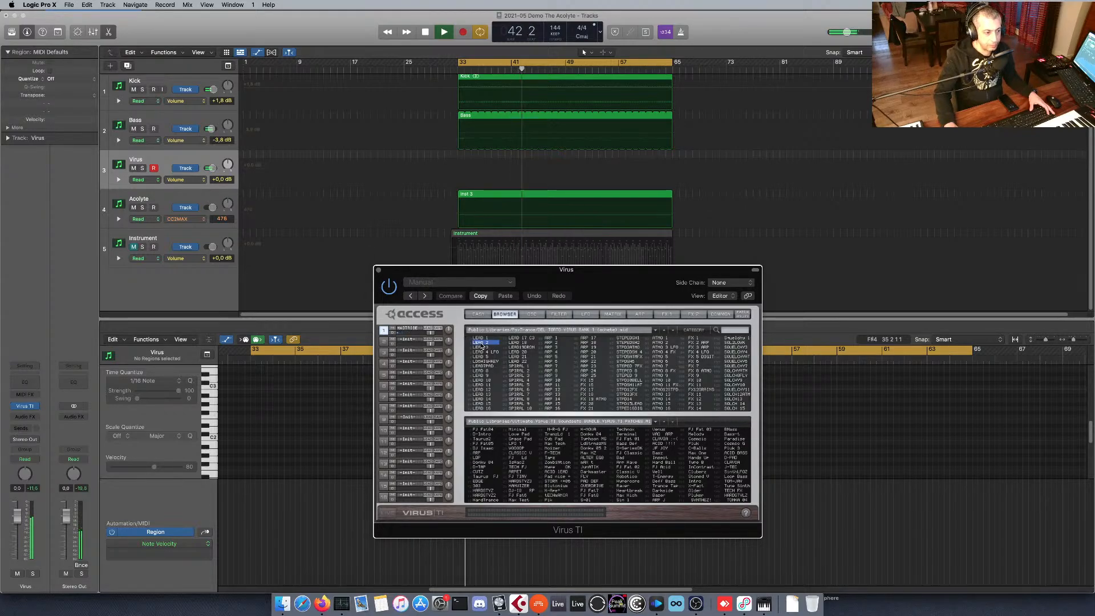
pyautogui.click(523, 366)
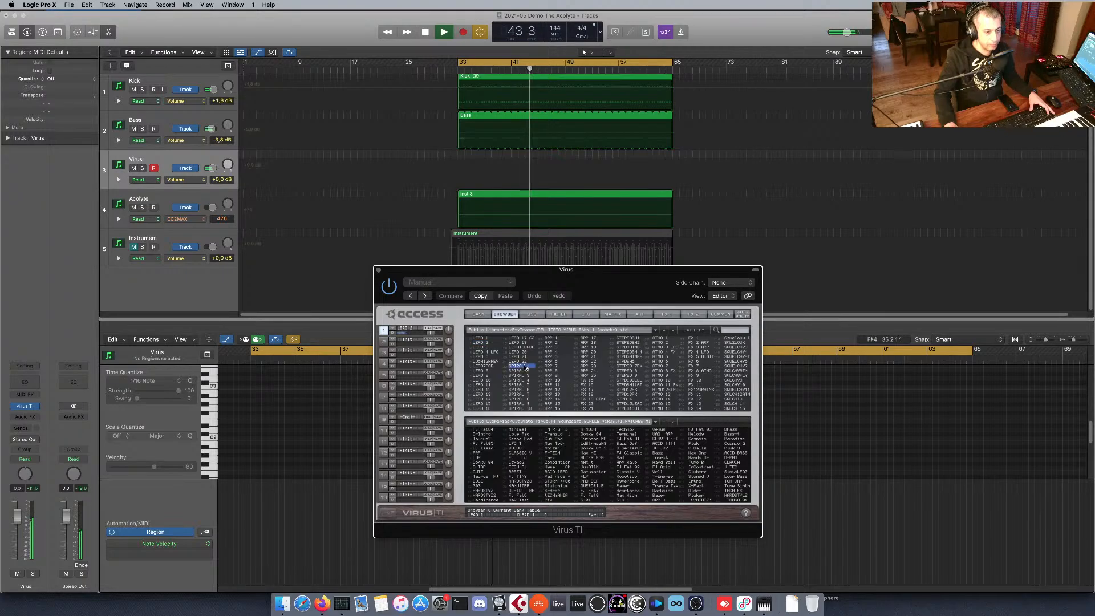
pyautogui.click(556, 372)
pyautogui.click(626, 363)
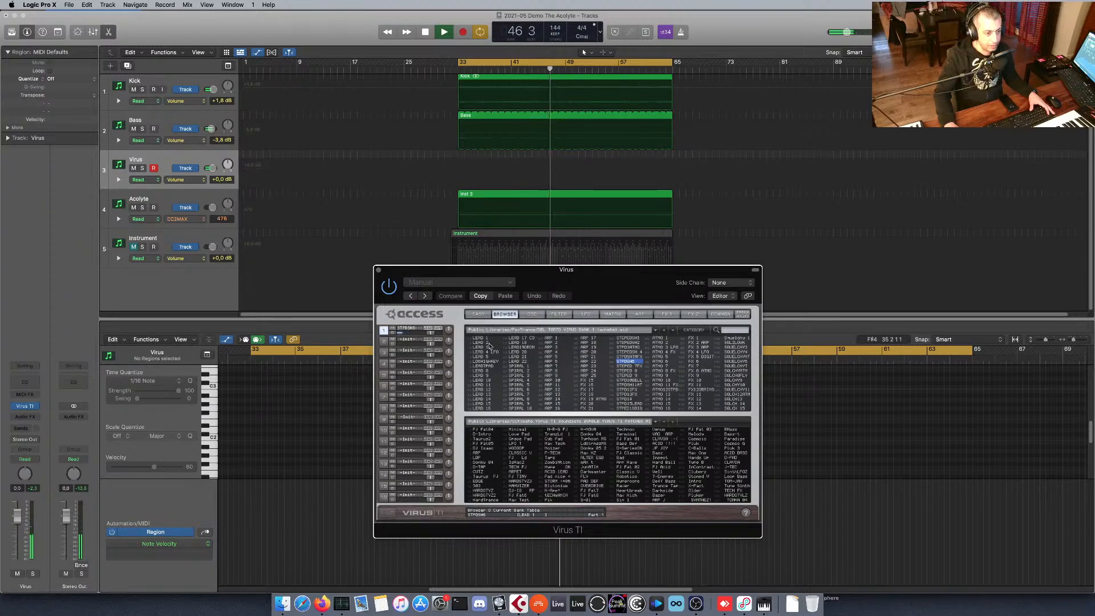
pyautogui.press('space')
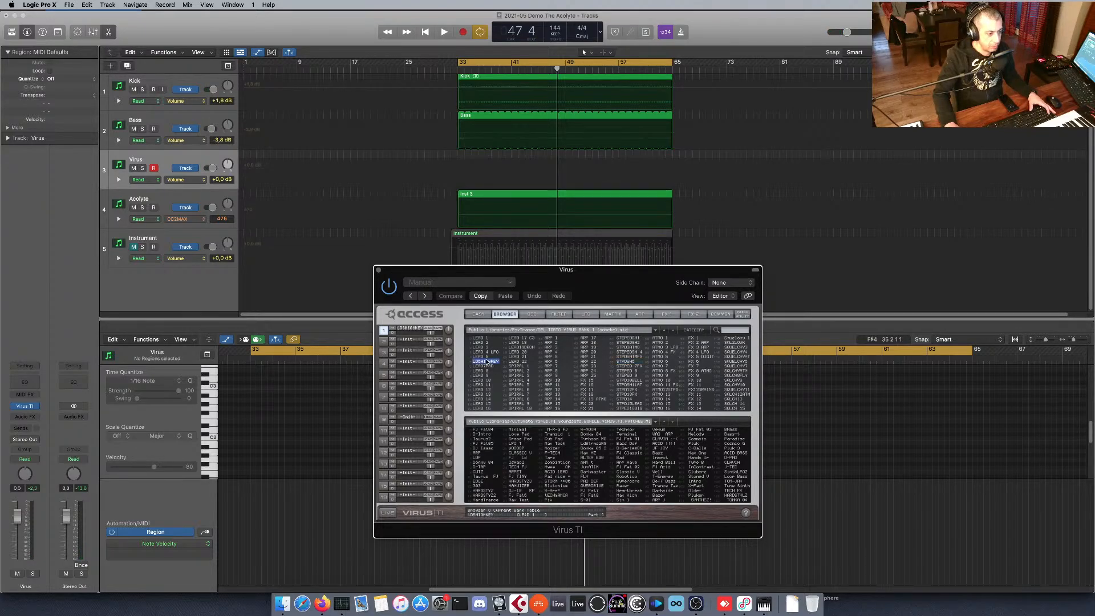
# Restart playback, audition FX 17, FX 1 and other patches, and load the first patch in the upper bank's last column.
pyautogui.press('space')
pyautogui.click(606, 389)
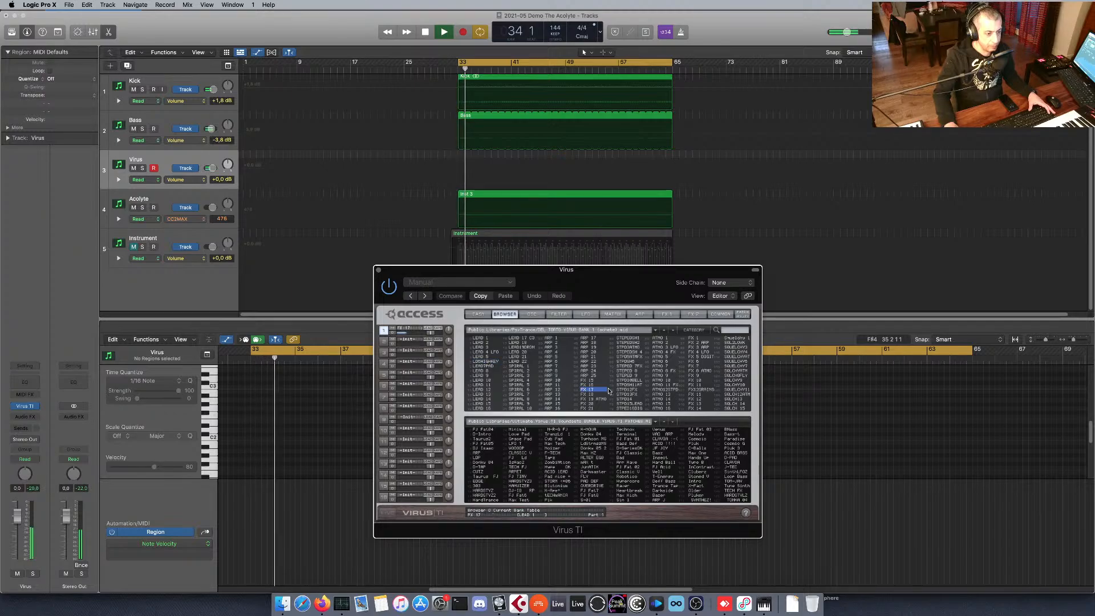
pyautogui.click(628, 389)
pyautogui.click(700, 390)
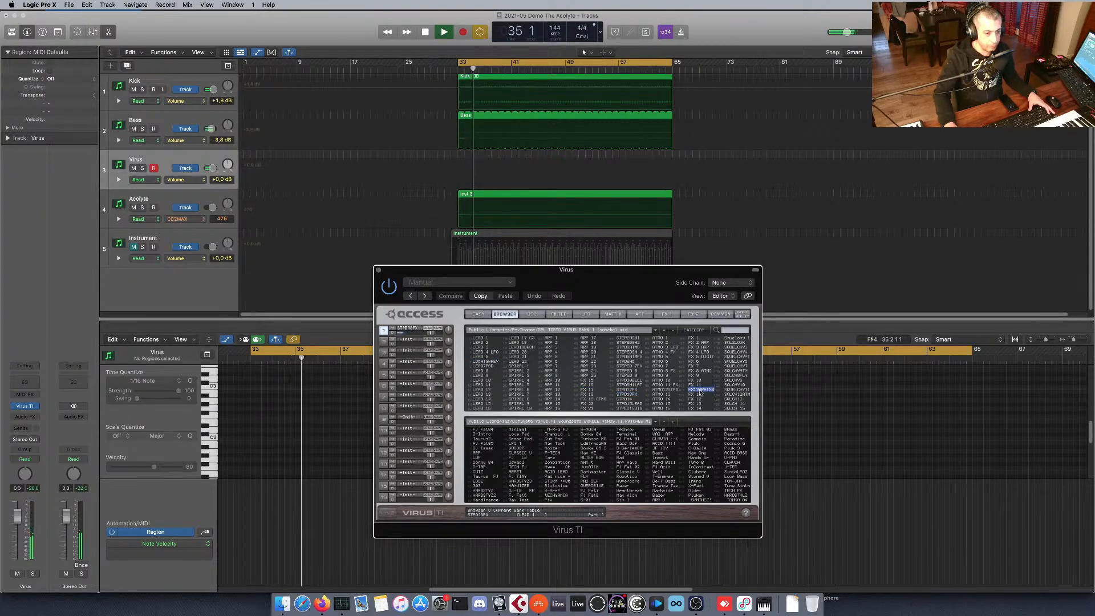
pyautogui.click(737, 356)
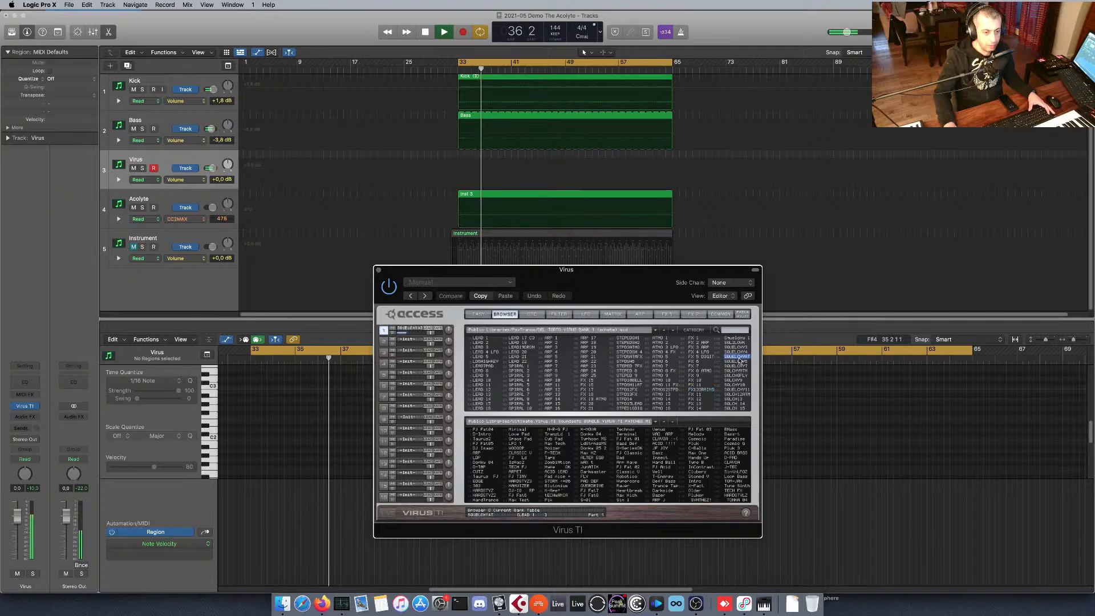
pyautogui.click(693, 339)
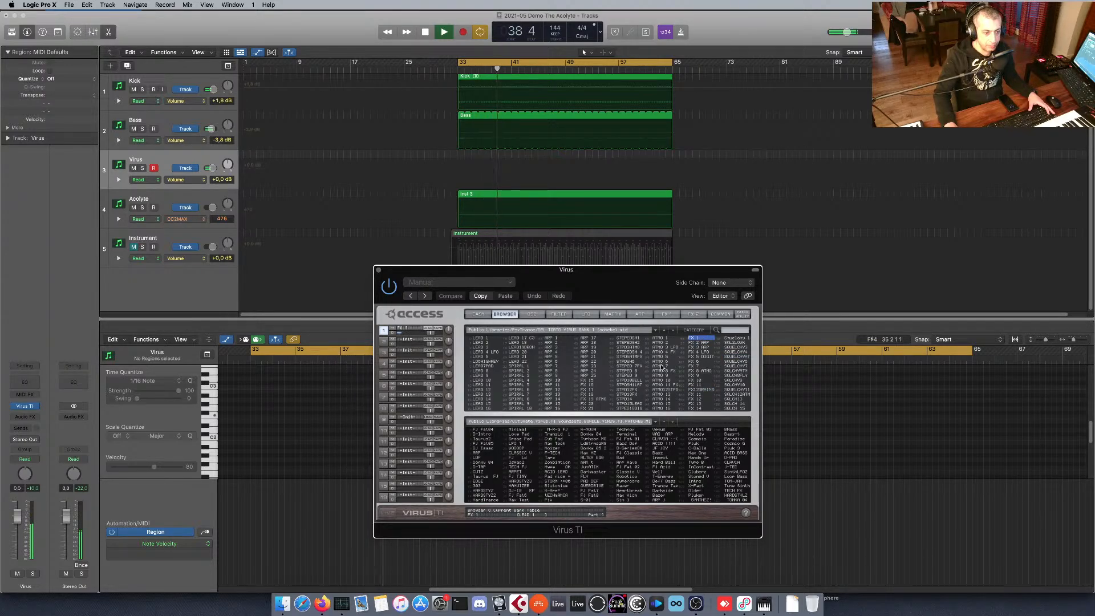
pyautogui.click(700, 395)
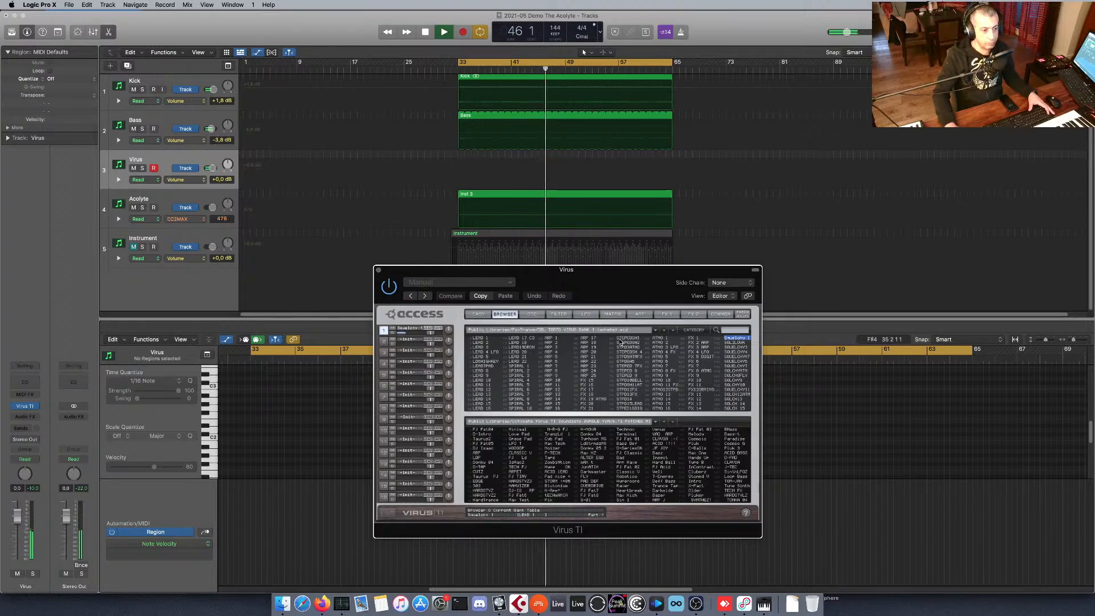
# Show the patch's filter settings and adjust the Filter 1 cutoff.
pyautogui.click(560, 314)
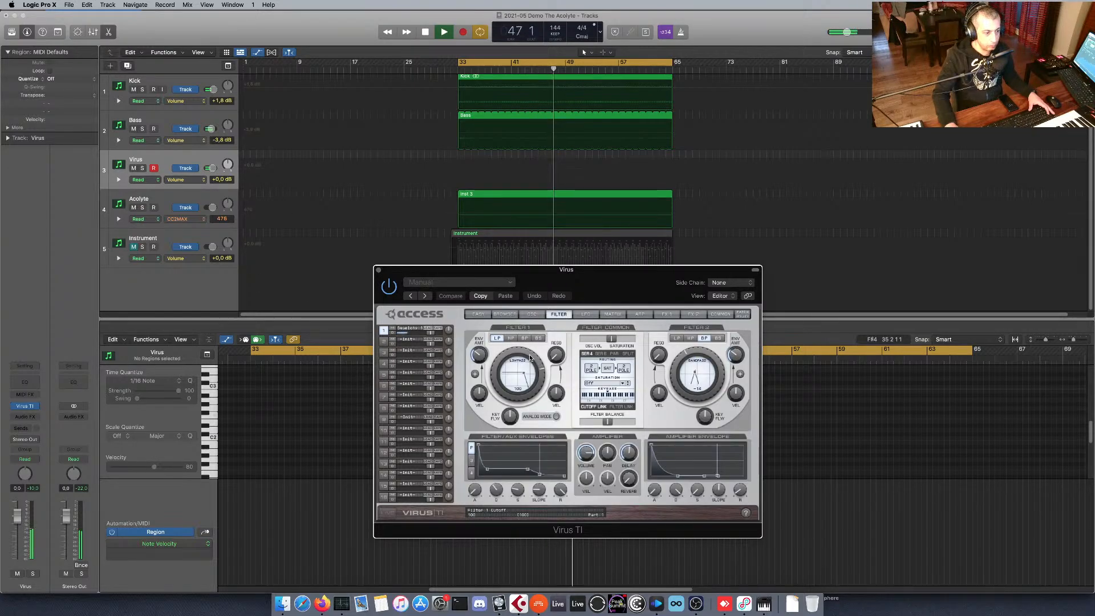
pyautogui.moveTo(519, 377); pyautogui.dragTo(516, 378)
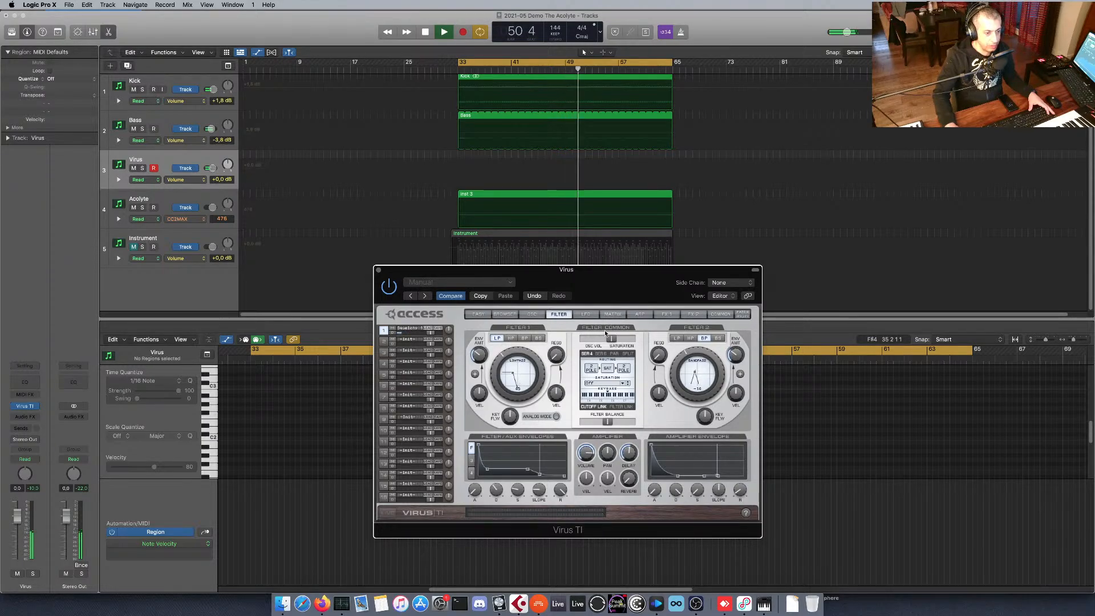
# In modulation matrix slot 1, route Mod Wheel to Filter 1 Cutoff with a positive amount and check the filter settings.
pyautogui.click(612, 314)
pyautogui.click(584, 339)
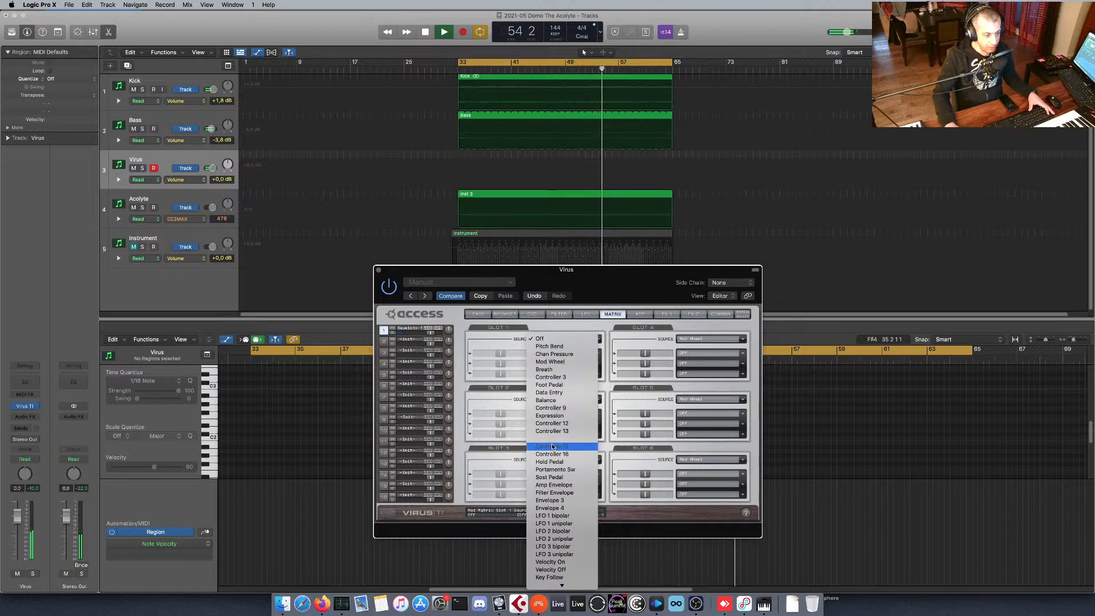
pyautogui.click(556, 361)
pyautogui.click(590, 355)
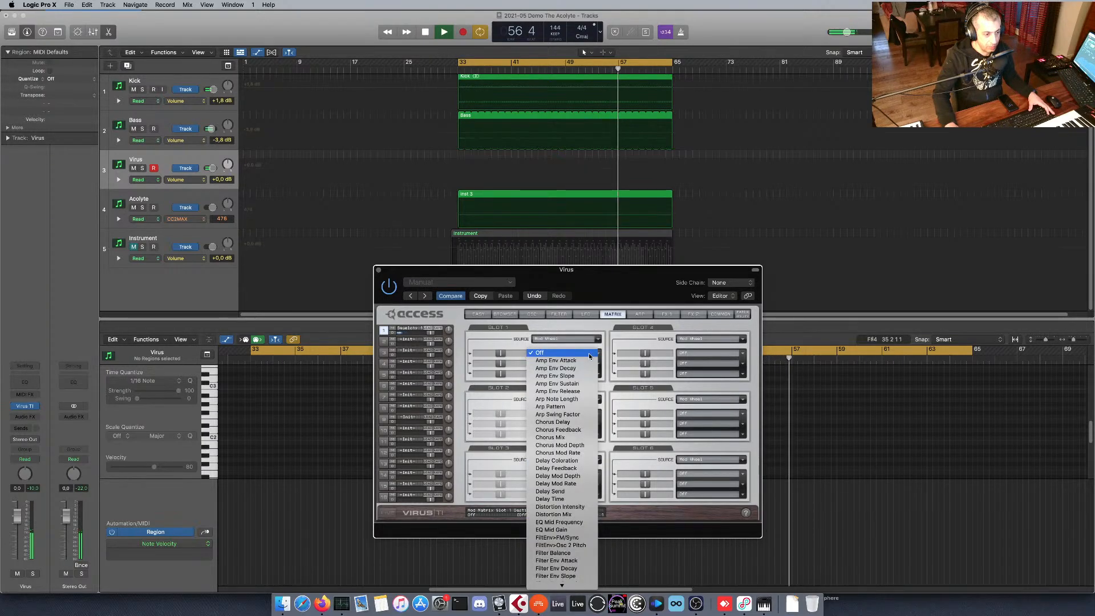
pyautogui.scroll(-3, 566, 557)
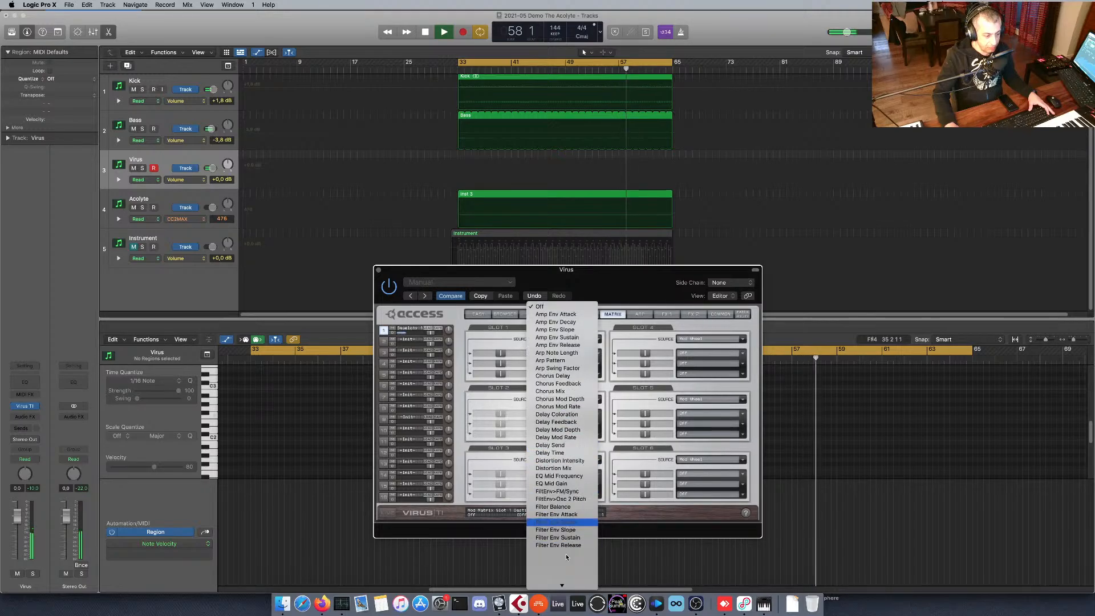
pyautogui.scroll(-10, 566, 557)
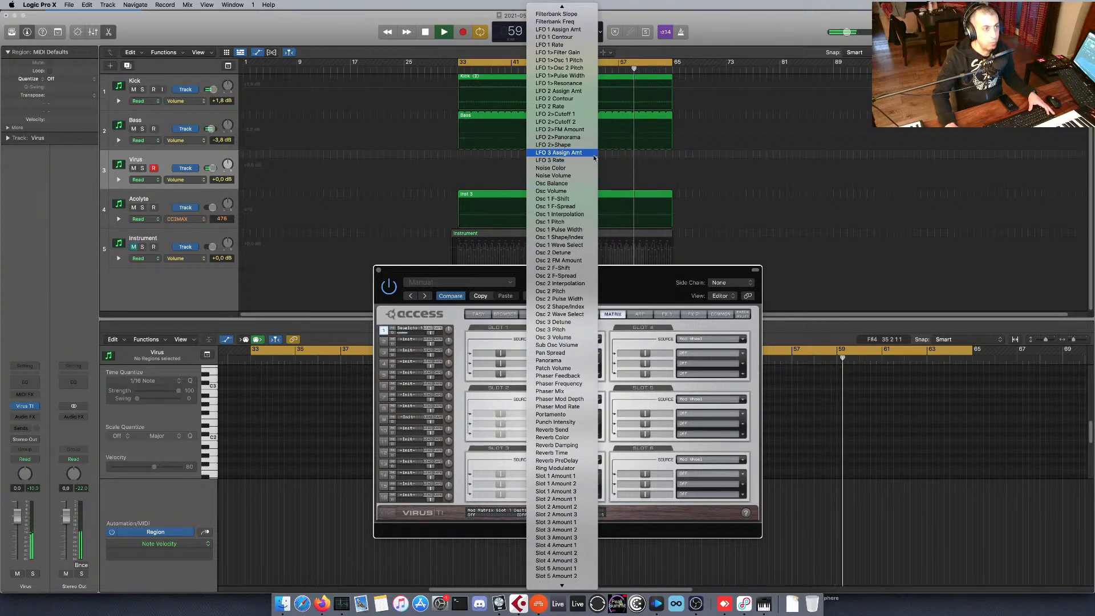
pyautogui.scroll(10, 581, 80)
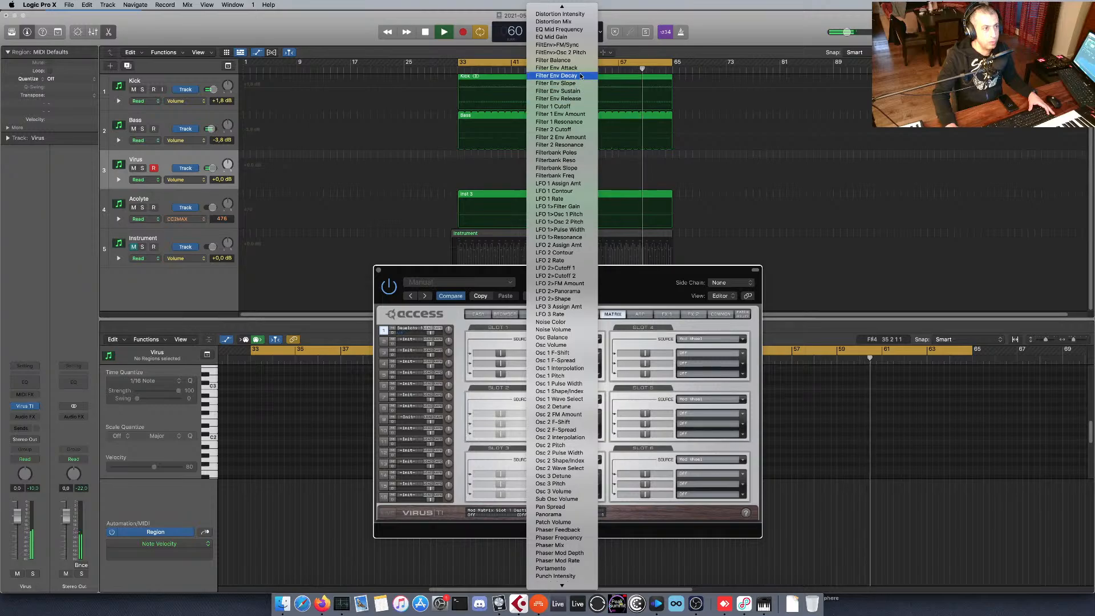
pyautogui.click(553, 106)
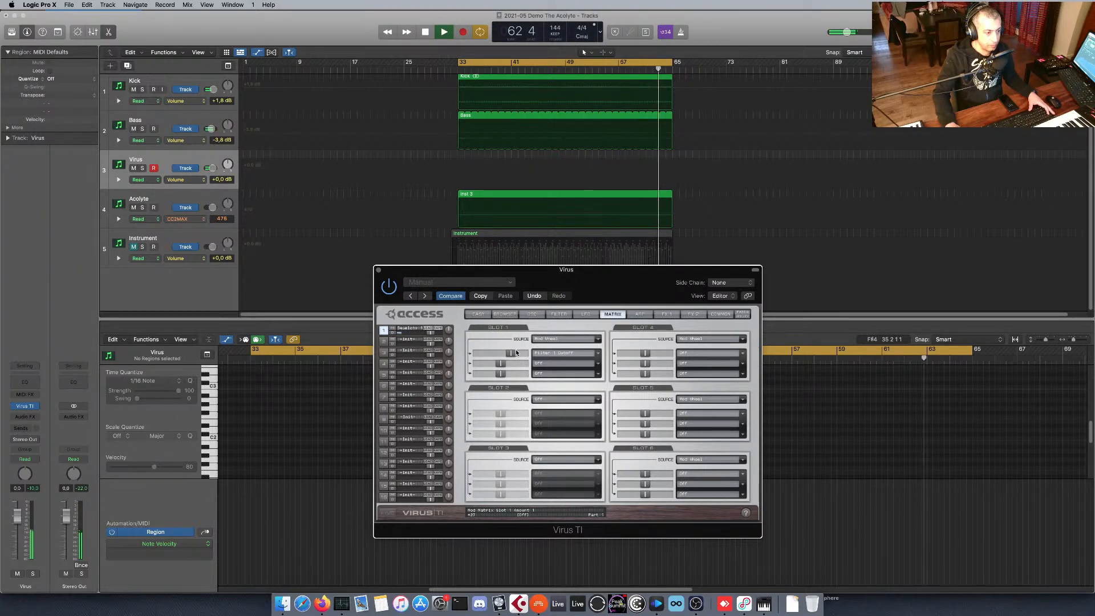
pyautogui.click(557, 314)
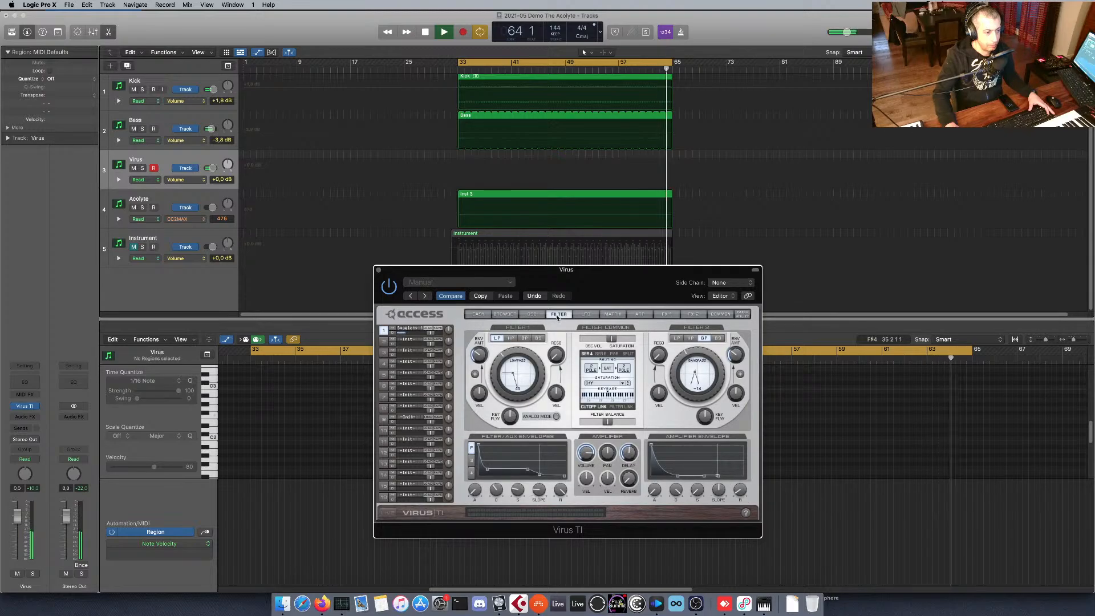
pyautogui.click(613, 314)
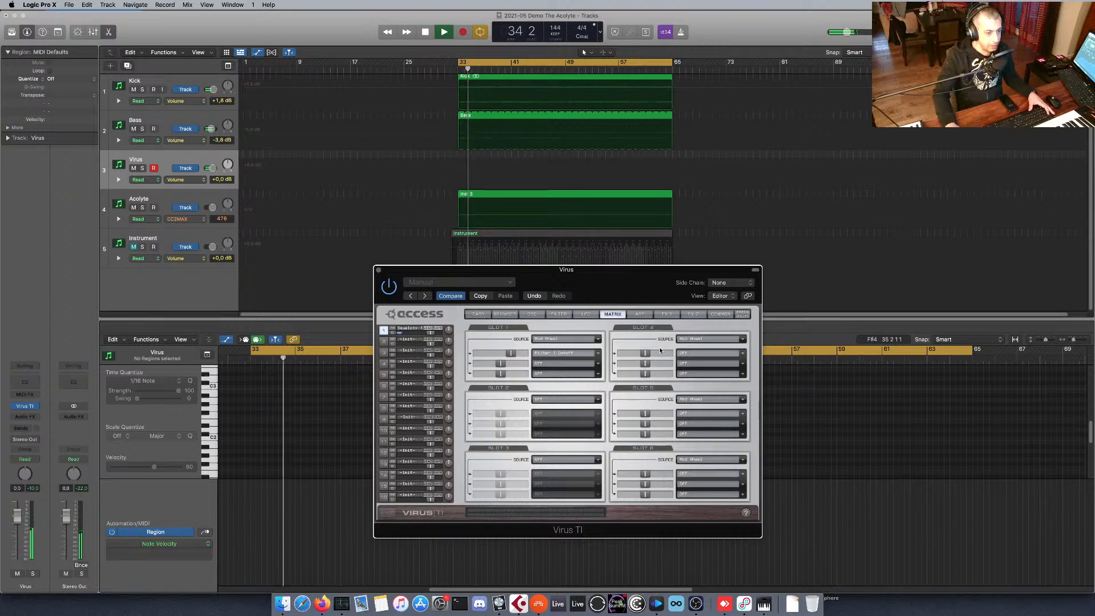
# Set the source of modulation matrix slot 4 to Pitch Bend.
pyautogui.click(708, 338)
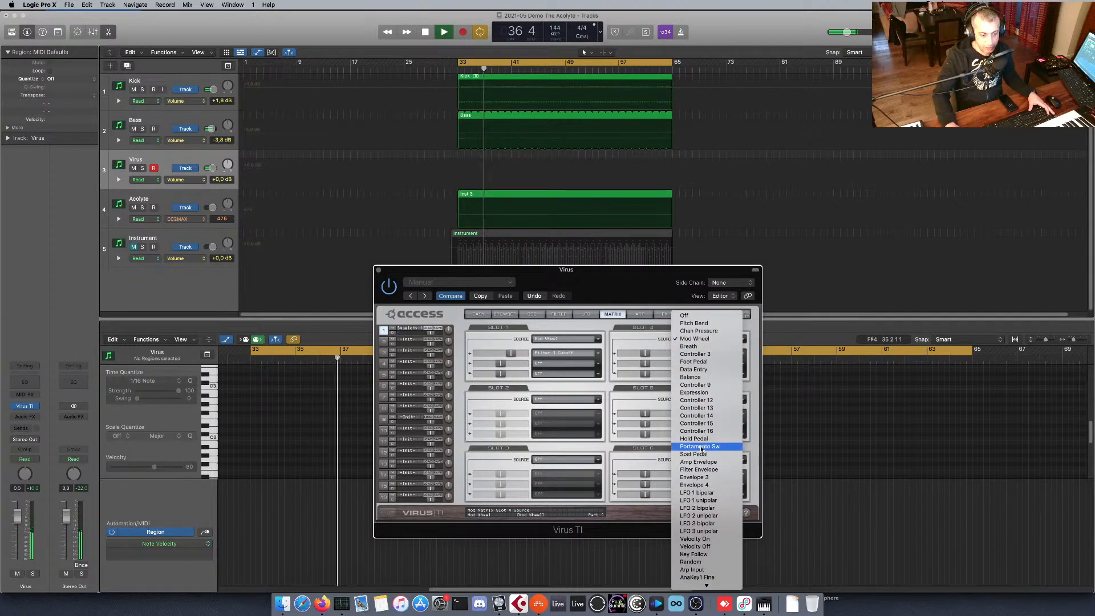
pyautogui.click(704, 322)
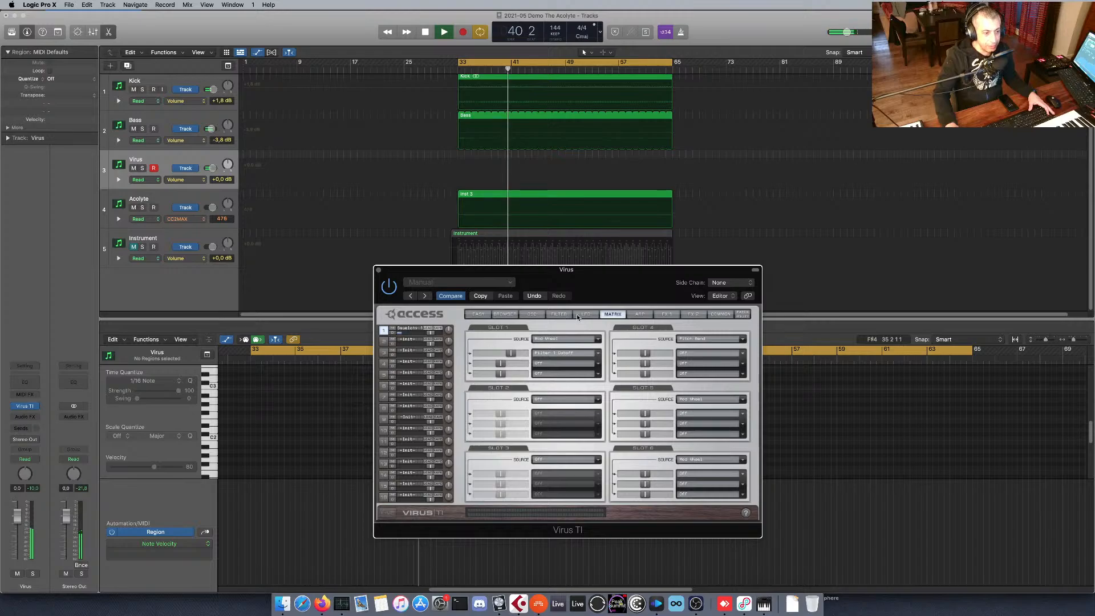
# In the filter settings, adjust the Filter 2 offset and lower the oscillator section volume.
pyautogui.click(558, 314)
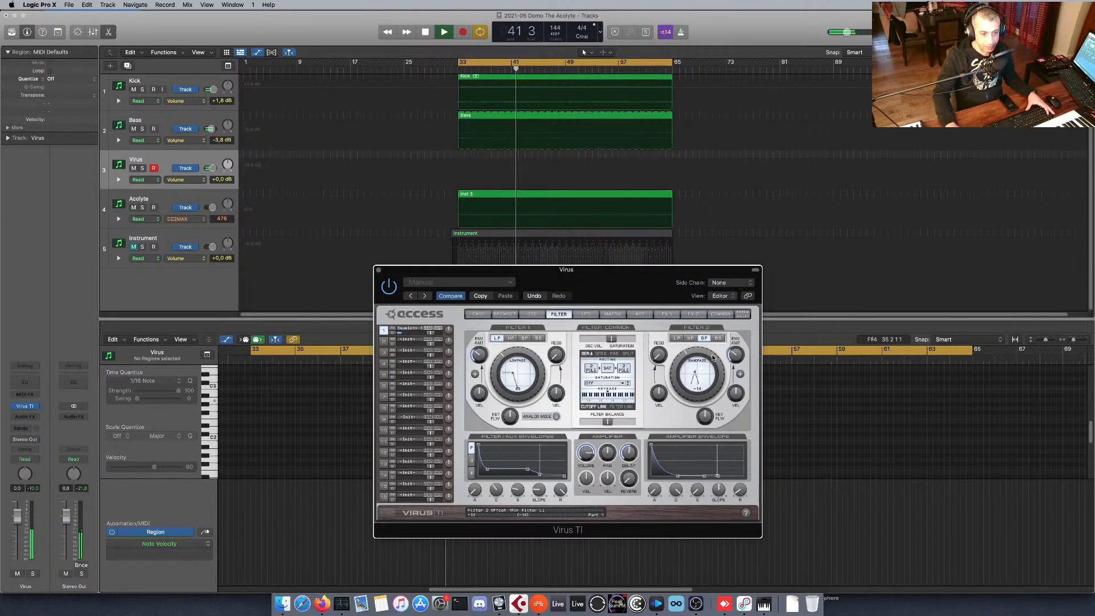
pyautogui.moveTo(712, 358); pyautogui.dragTo(706, 354)
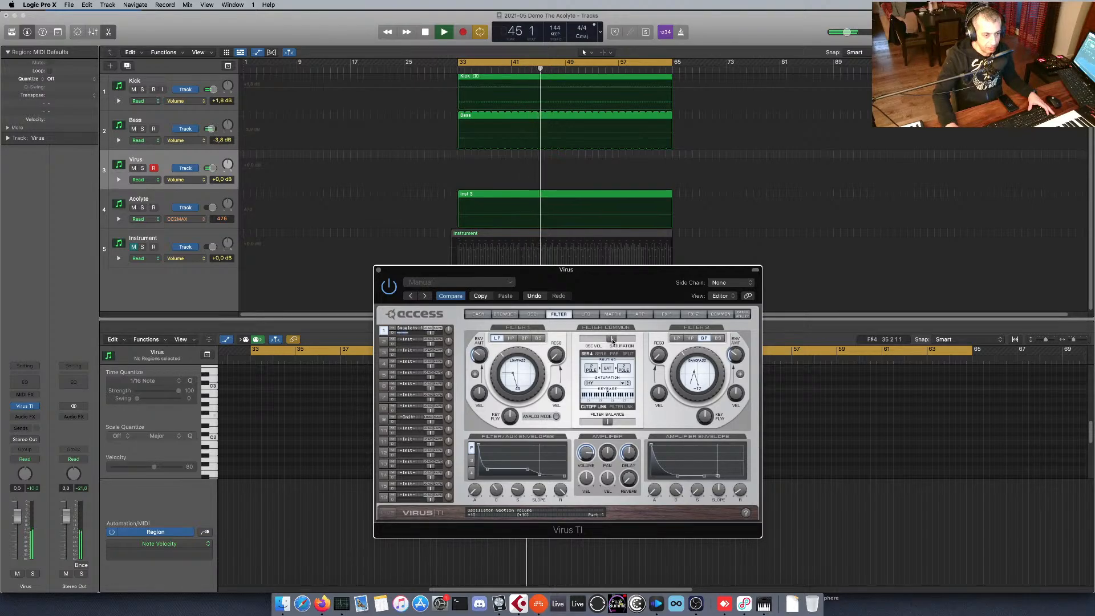
pyautogui.moveTo(613, 342); pyautogui.dragTo(619, 345)
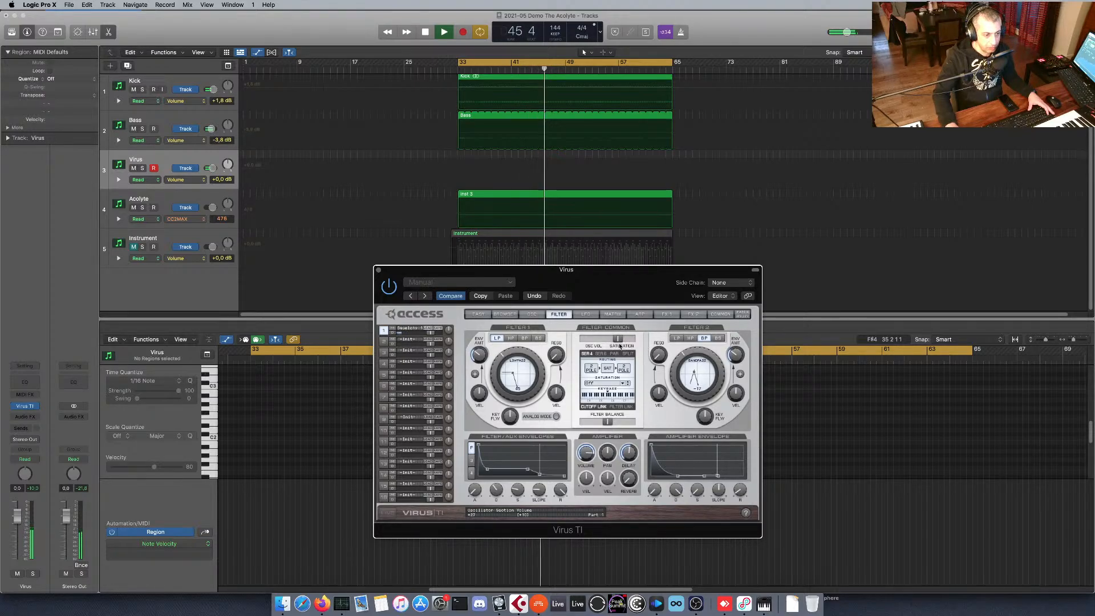
# In the first effects page, set the patch's distortion type to Wide.
pyautogui.click(612, 314)
pyautogui.click(666, 314)
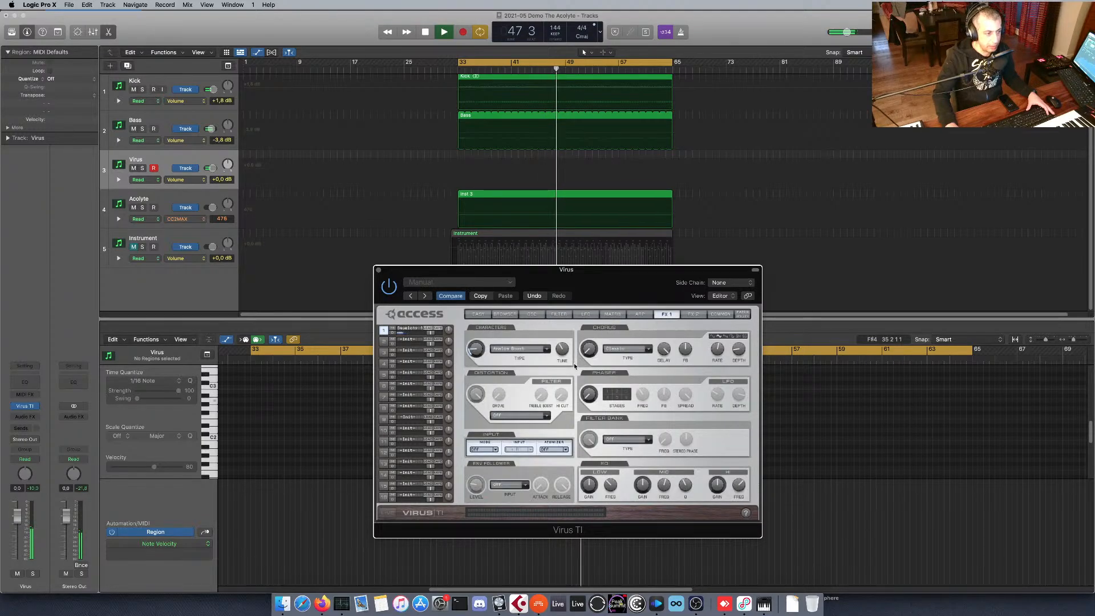
pyautogui.click(528, 415)
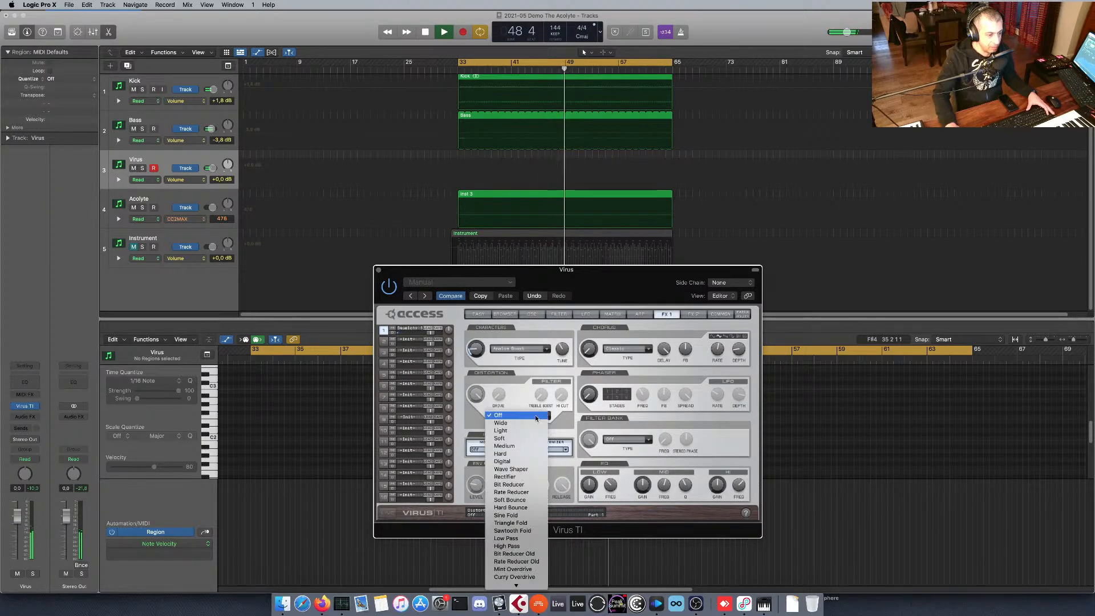
pyautogui.click(531, 423)
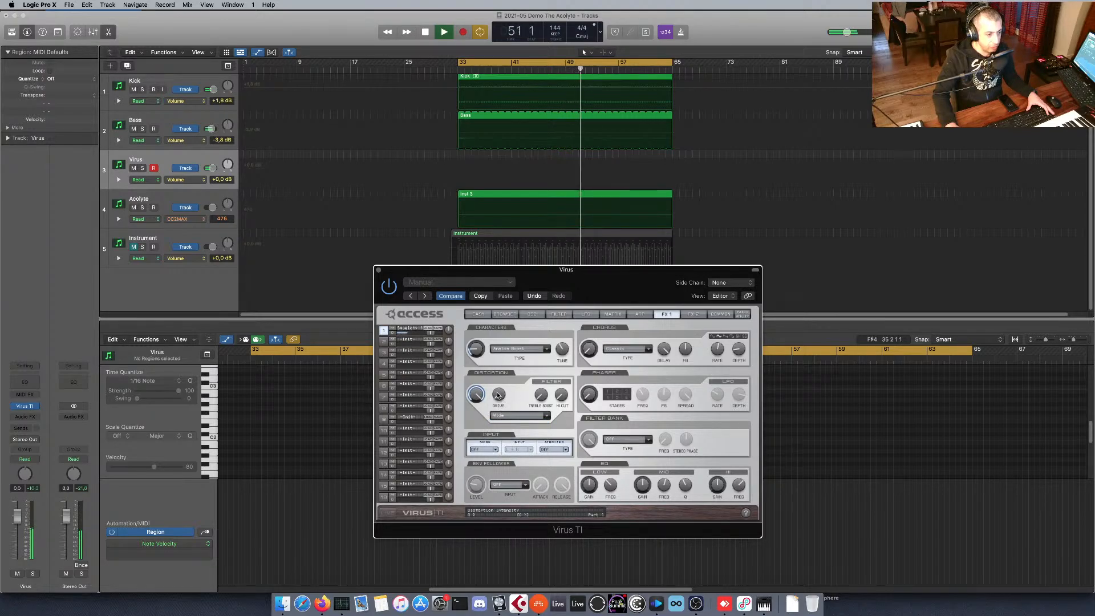
# Route Pitch Bend to Distortion Intensity in modulation matrix slot 4 with a positive amount.
pyautogui.click(612, 313)
pyautogui.click(701, 350)
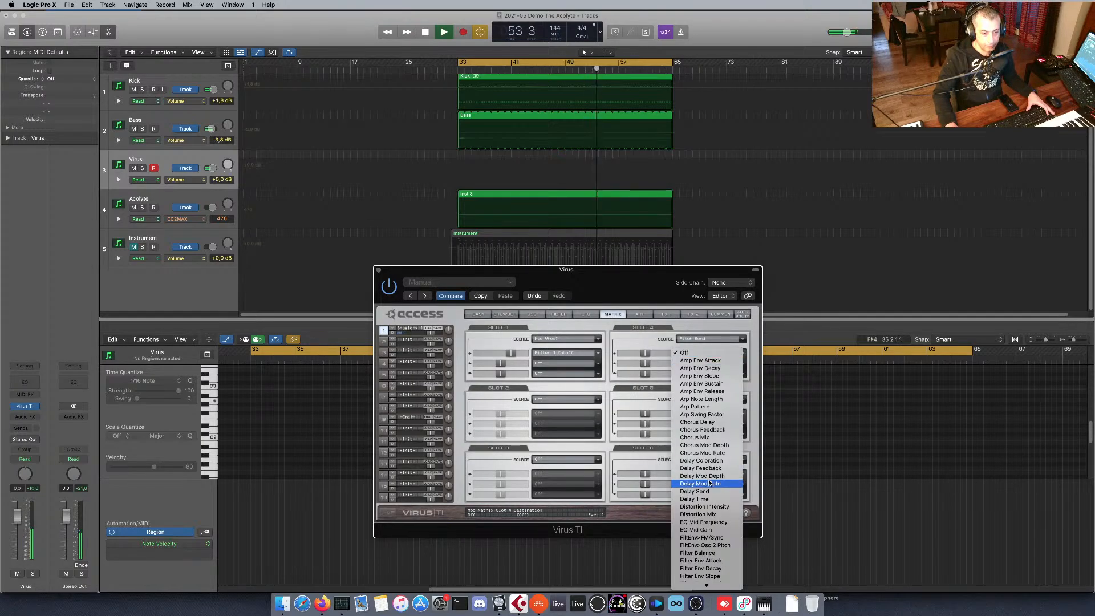
pyautogui.click(697, 506)
pyautogui.moveTo(645, 352); pyautogui.dragTo(661, 354)
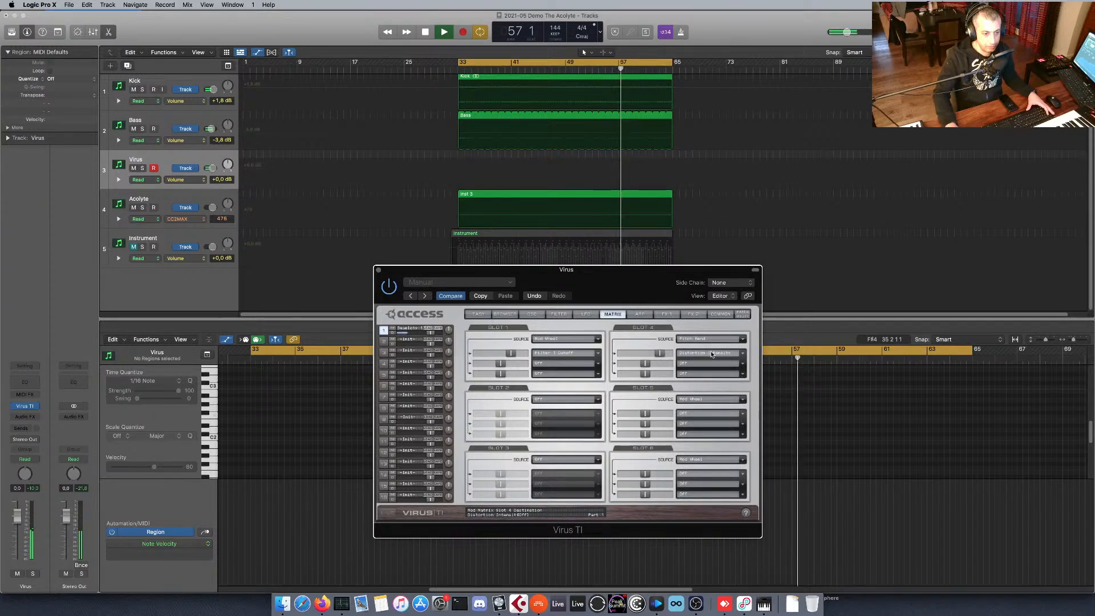
# Check the distortion settings and change matrix slot 4's destination to Distortion Mix.
pyautogui.click(665, 314)
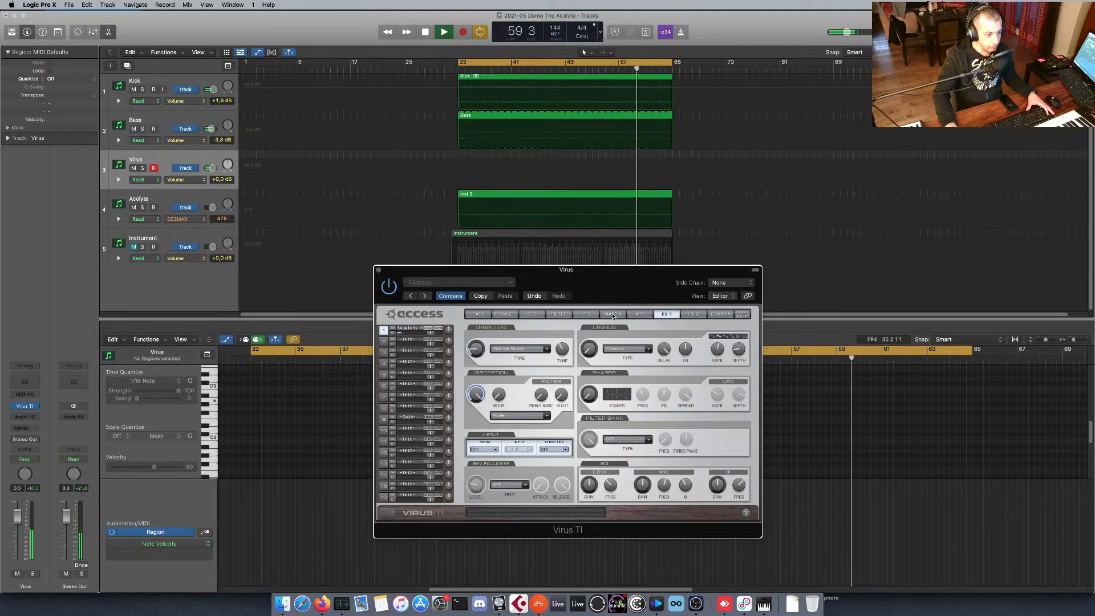
pyautogui.click(613, 314)
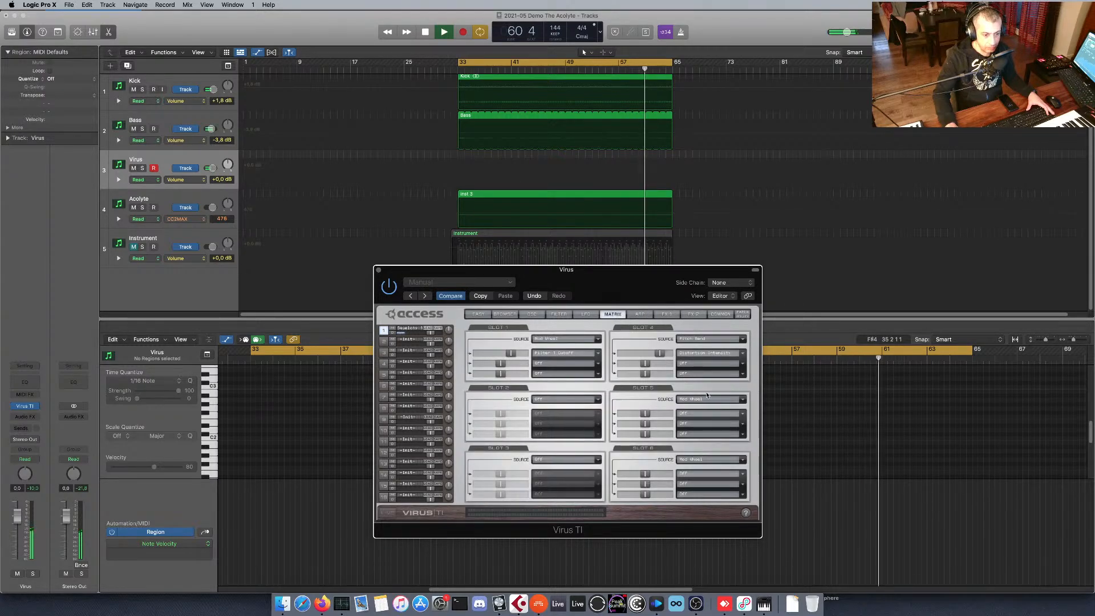
pyautogui.click(709, 352)
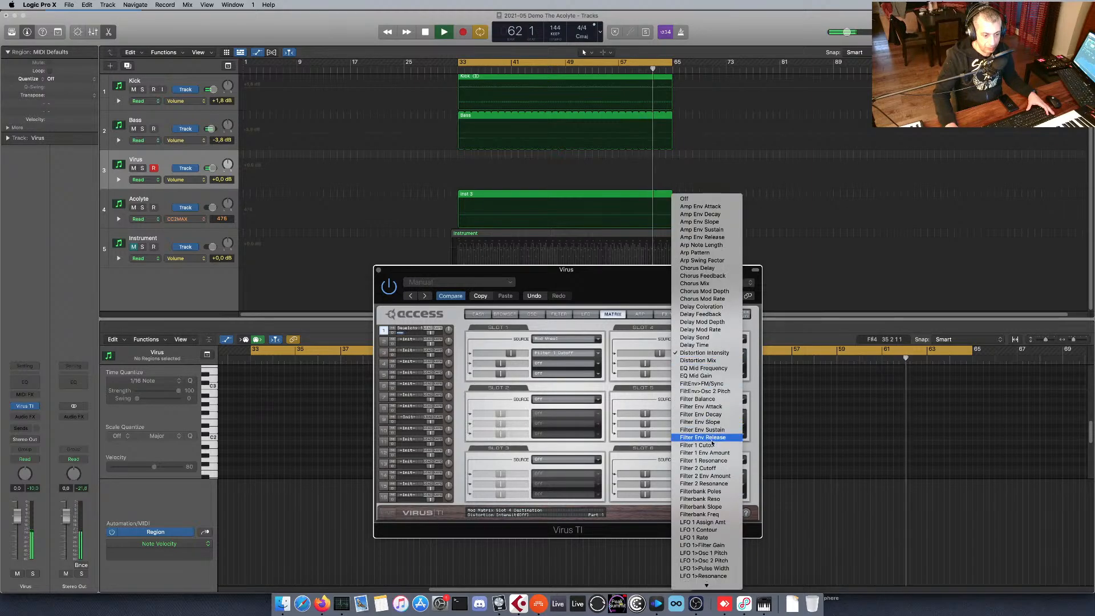
pyautogui.scroll(-10, 712, 456)
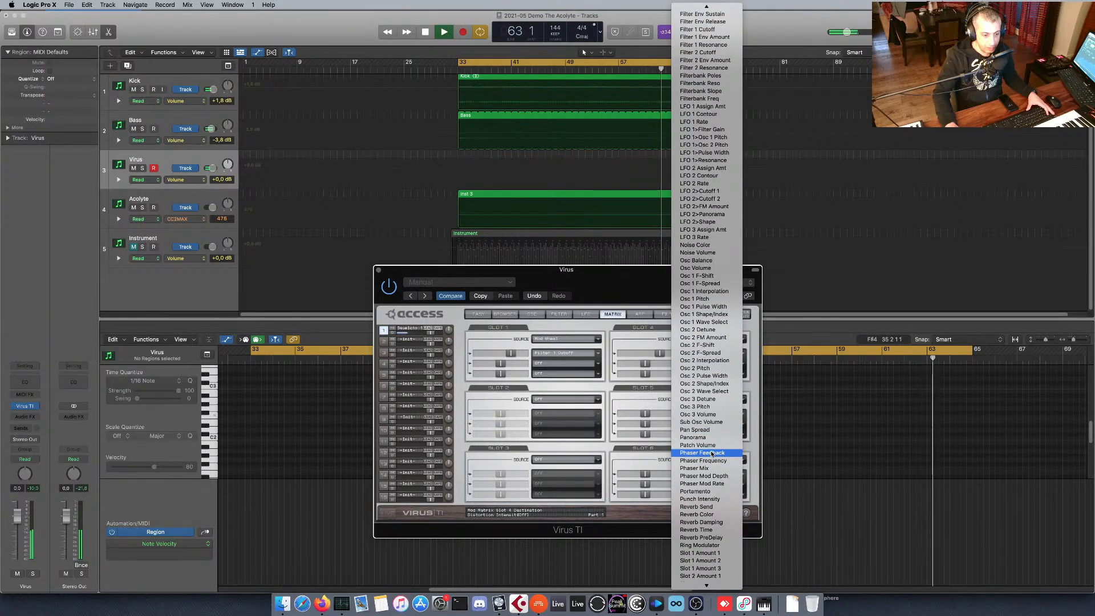
pyautogui.scroll(-5, 710, 468)
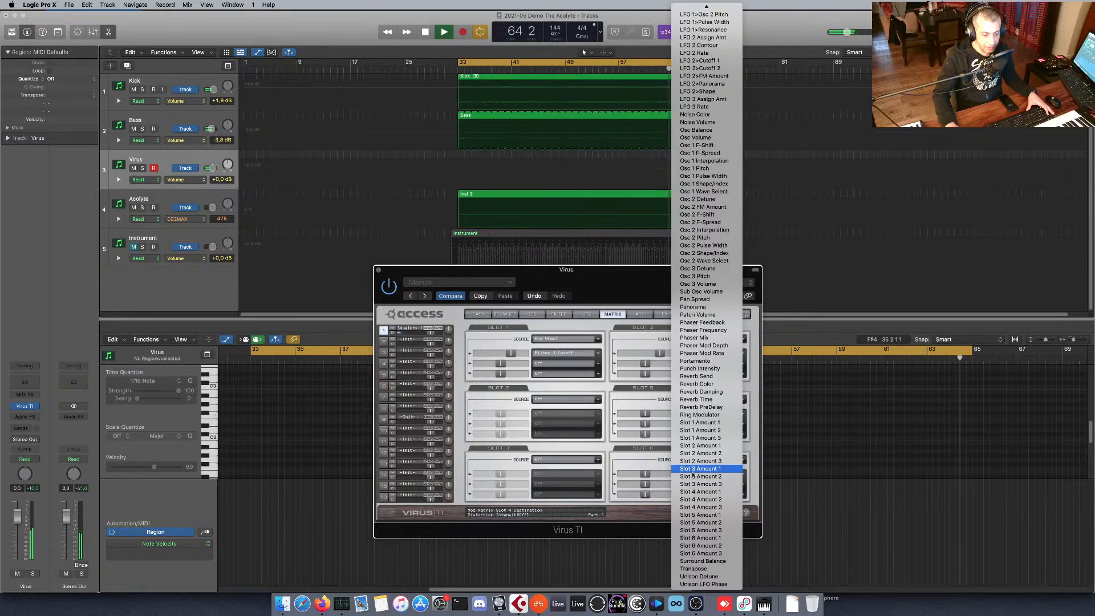
pyautogui.scroll(15, 709, 382)
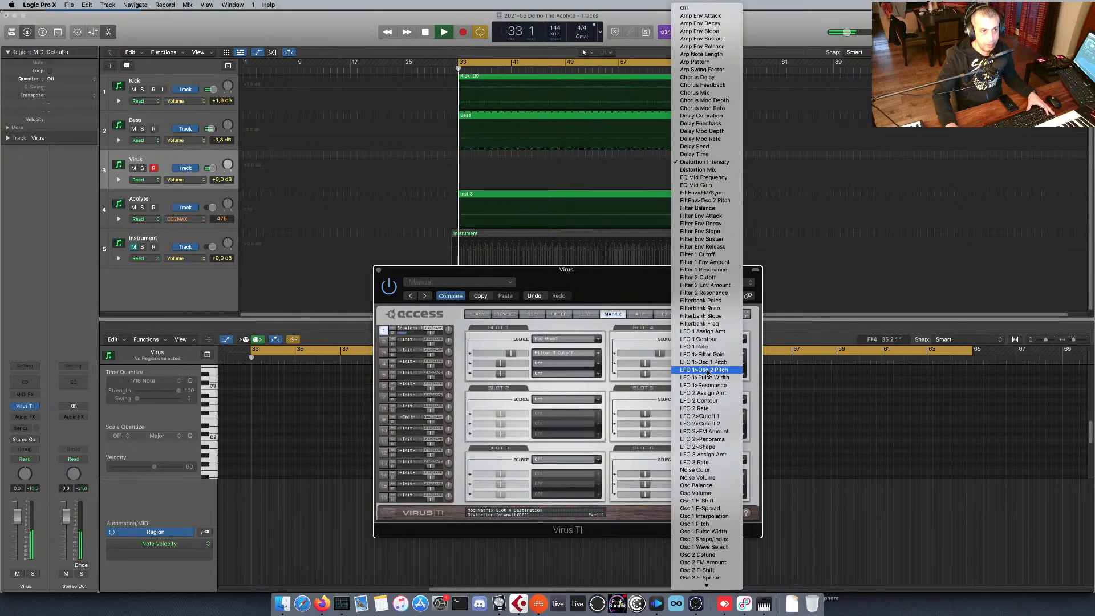
pyautogui.click(705, 171)
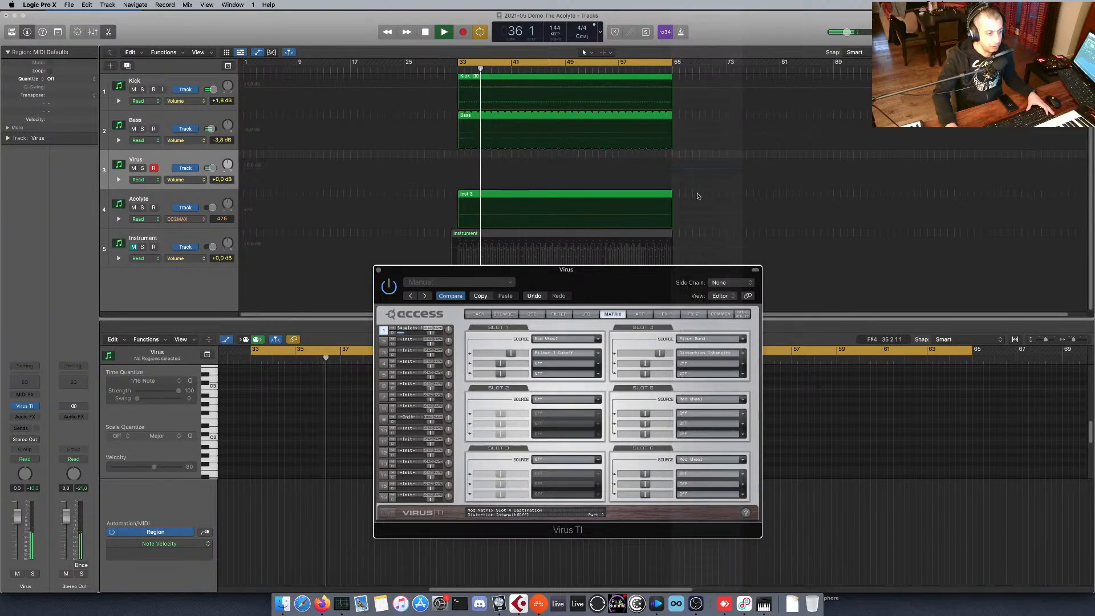
# Lower the distortion mix, try the Soft distortion type and settle on Light.
pyautogui.click(639, 314)
pyautogui.click(666, 313)
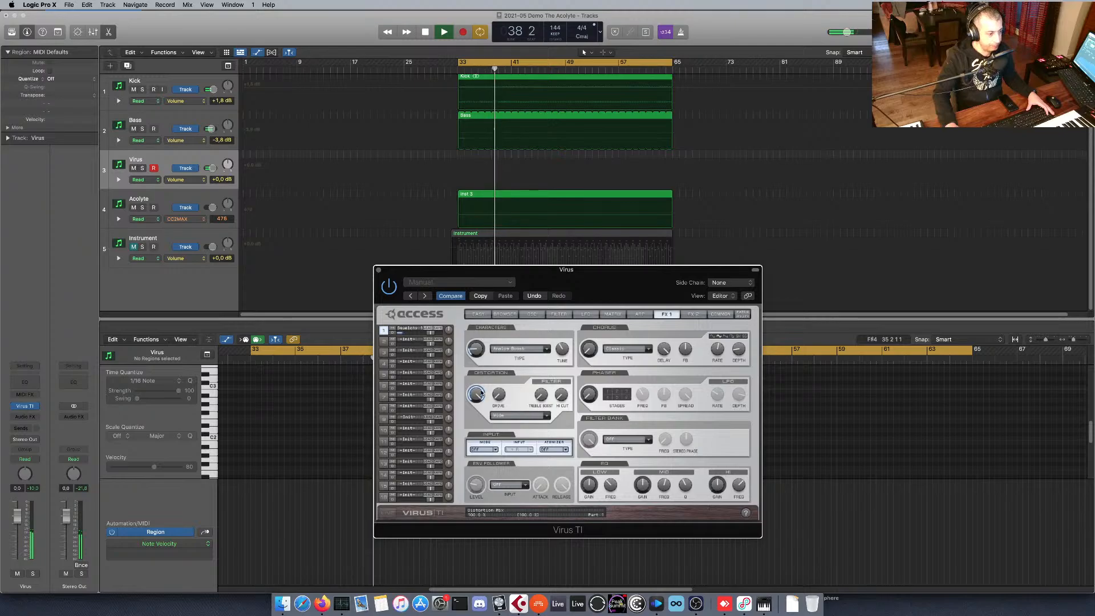
pyautogui.moveTo(473, 394); pyautogui.dragTo(476, 459)
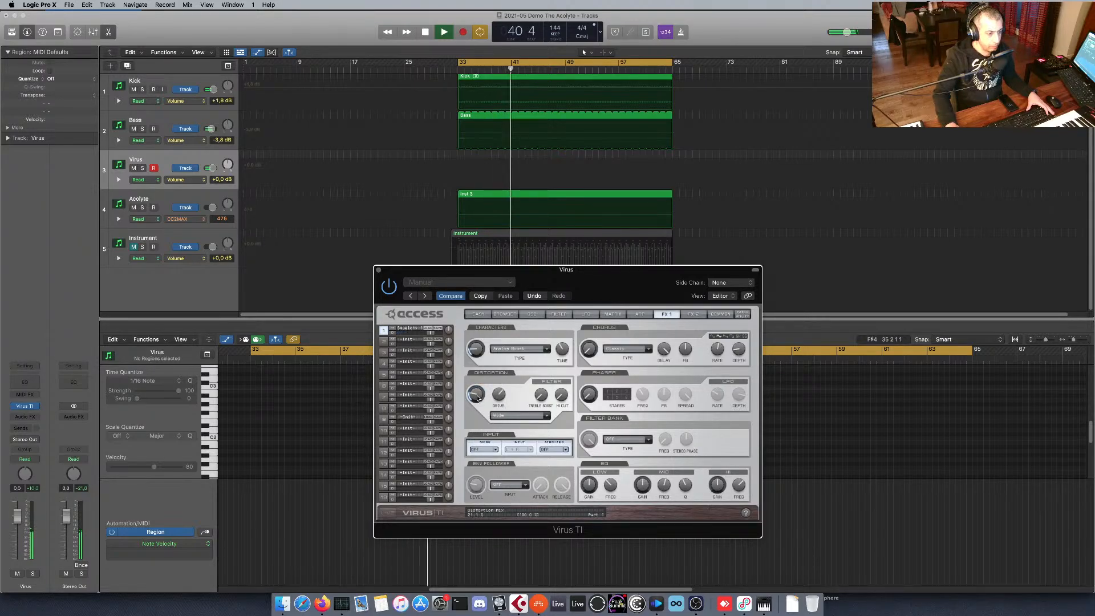
pyautogui.click(540, 416)
pyautogui.click(540, 431)
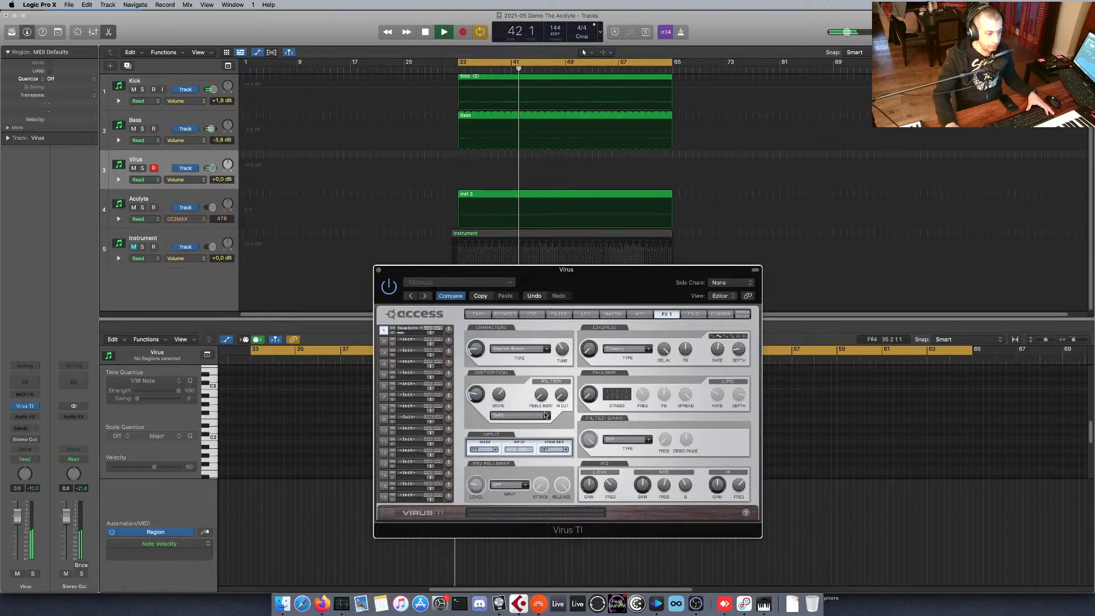
pyautogui.click(537, 417)
pyautogui.click(535, 409)
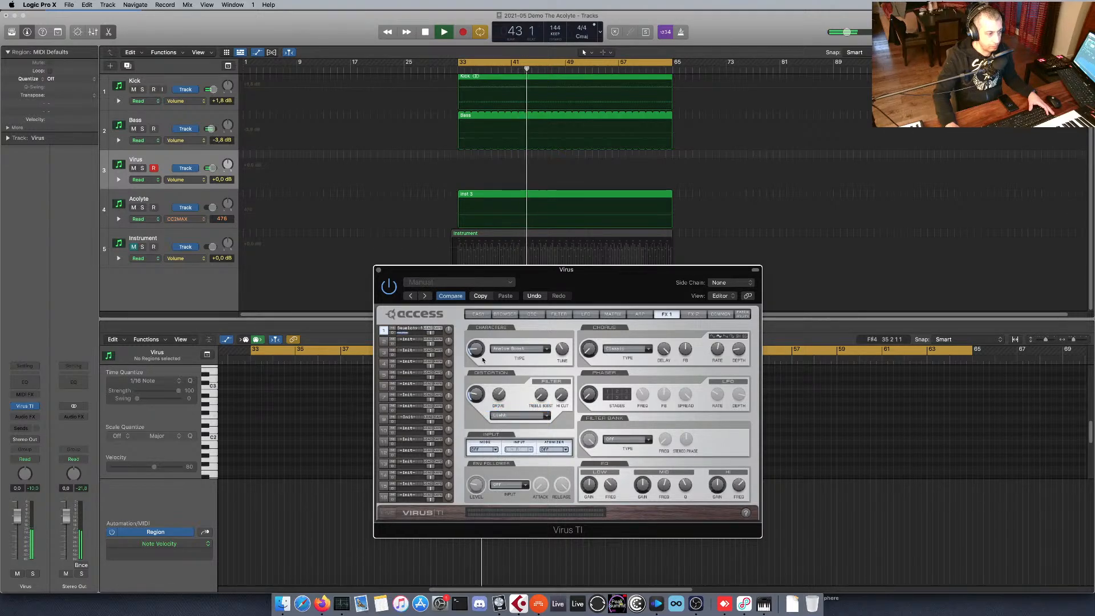
# Return to the patch browser, stop playback and close the Virus TI window.
pyautogui.click(505, 314)
pyautogui.moveTo(602, 274)
pyautogui.mouseDown()
pyautogui.moveTo(570, 277)
pyautogui.moveTo(603, 274)
pyautogui.mouseUp()
pyautogui.press('space')
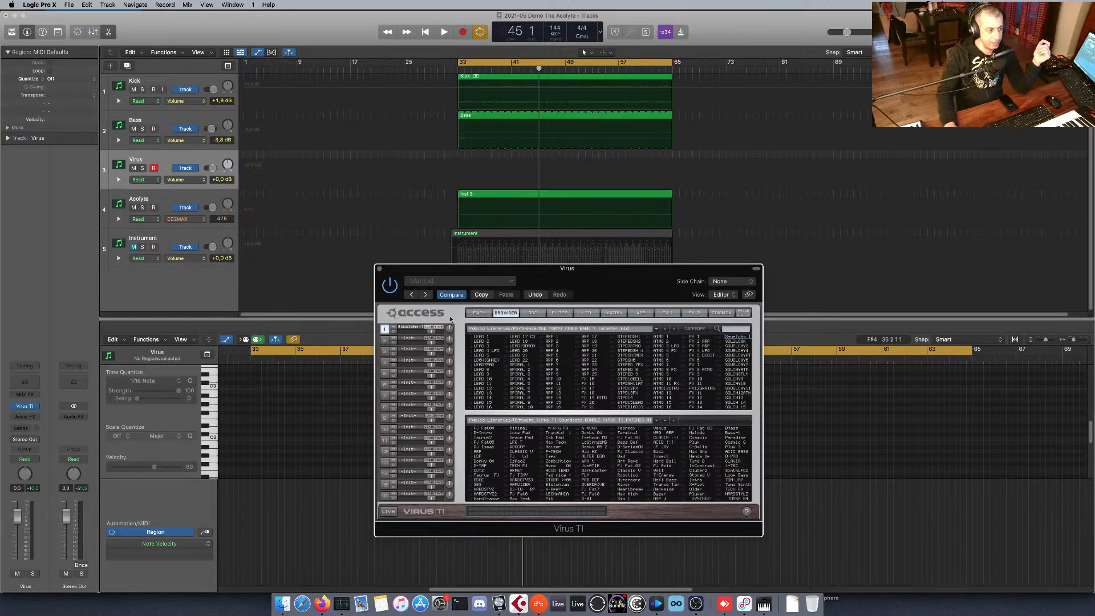
pyautogui.click(379, 269)
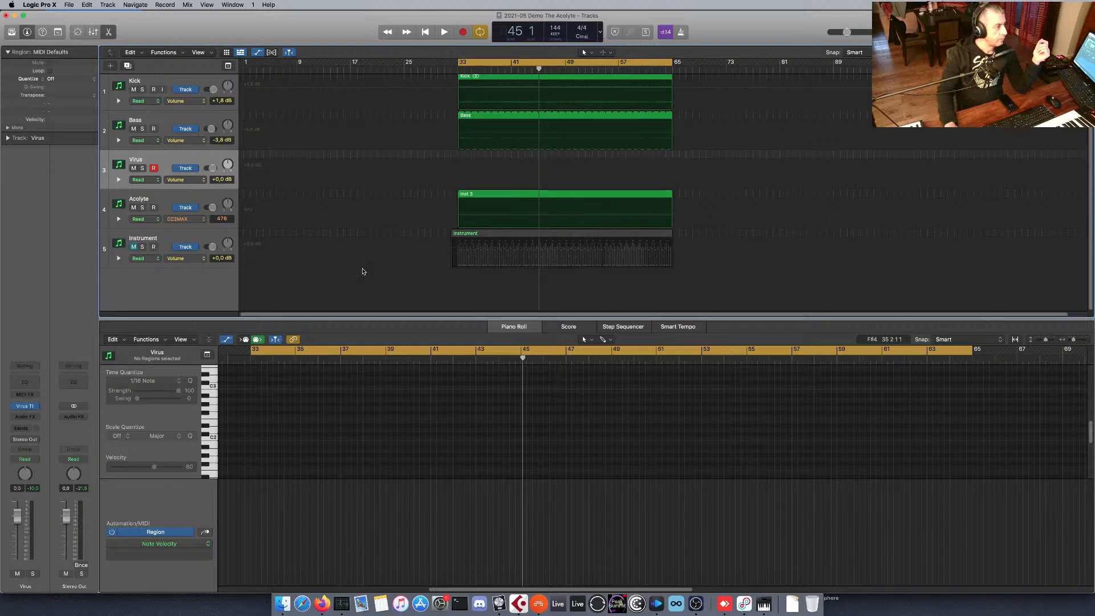
# Switch to the Cubase Elements project and close the Battery 4 and The Acolyte plug-in windows.
pyautogui.click(520, 604)
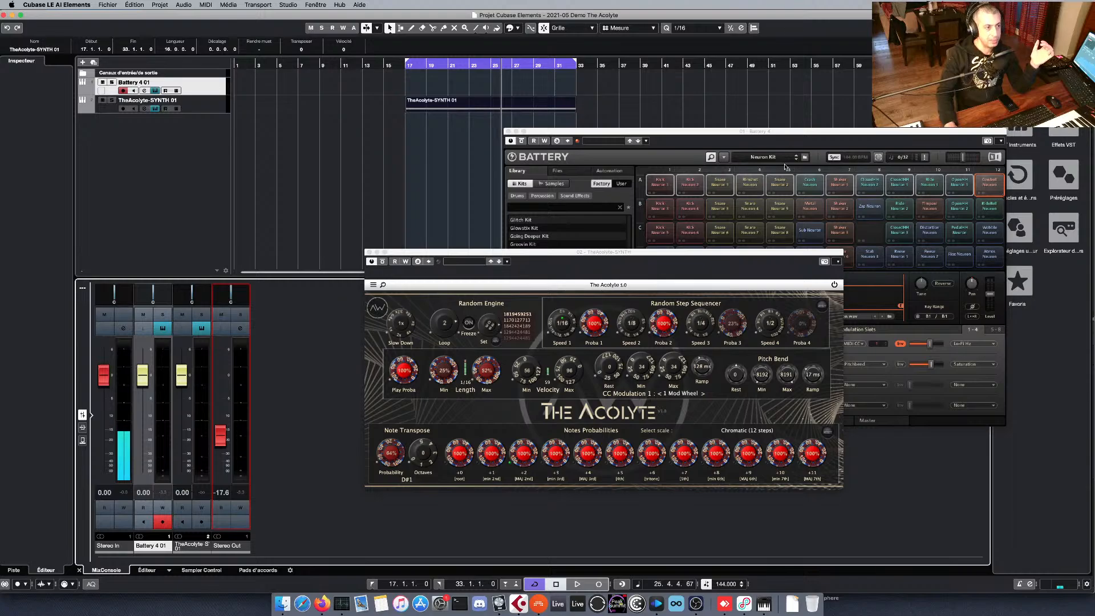
pyautogui.moveTo(705, 135); pyautogui.dragTo(770, 53)
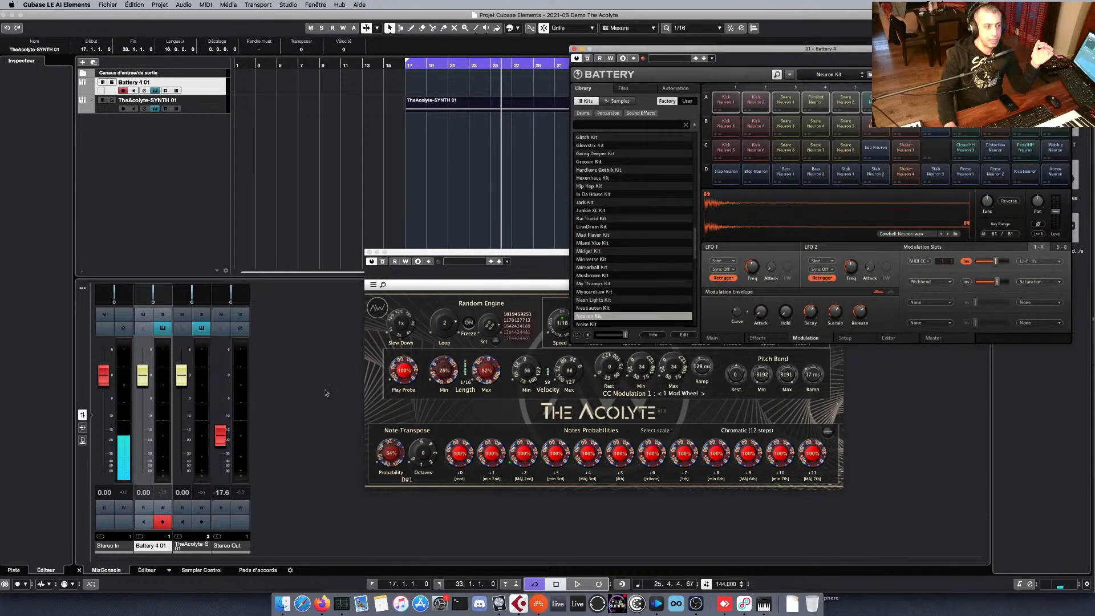
pyautogui.moveTo(557, 252)
pyautogui.mouseDown()
pyautogui.moveTo(510, 249)
pyautogui.moveTo(550, 247)
pyautogui.mouseUp()
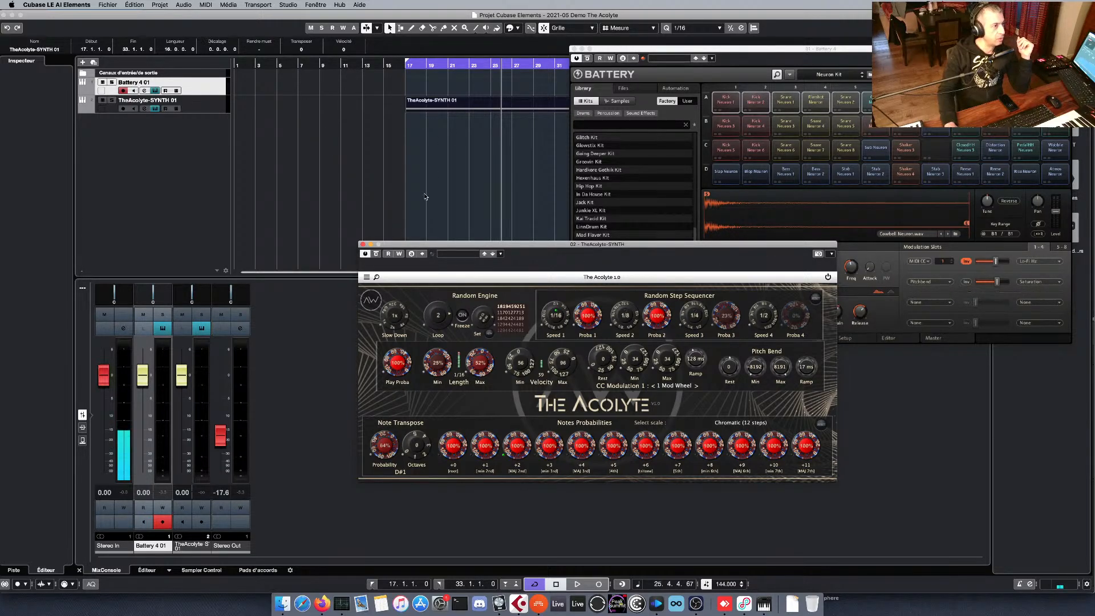
pyautogui.click(363, 244)
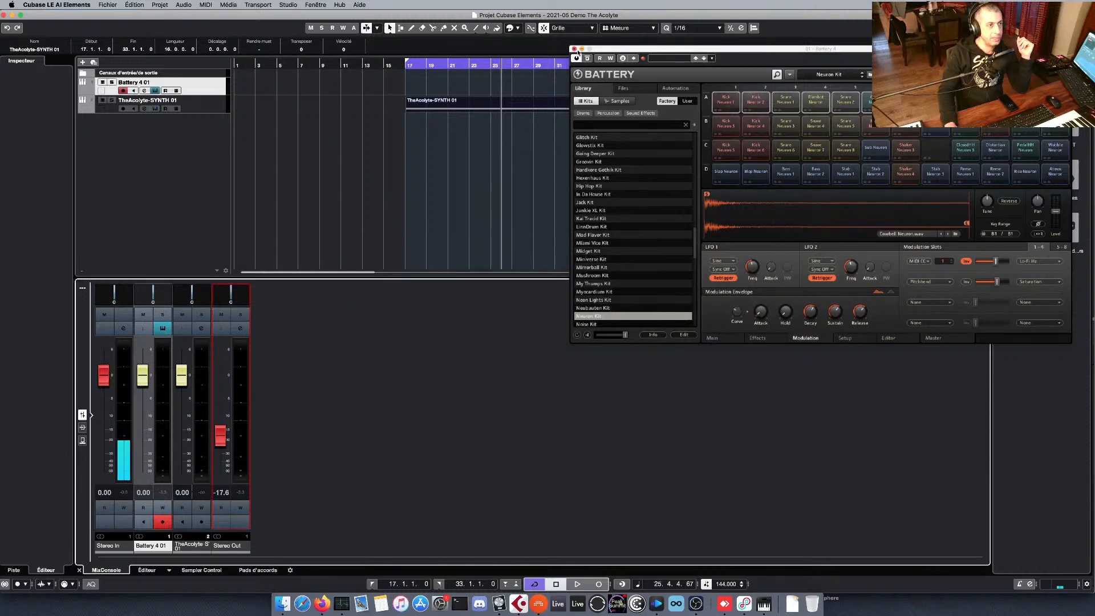
pyautogui.click(574, 49)
# Move the Battery 4 track below TheAcolyte-SYNTH 01 and set the synth track's MIDI input to Non Connecté.
pyautogui.moveTo(205, 89); pyautogui.dragTo(197, 124)
pyautogui.click(195, 86)
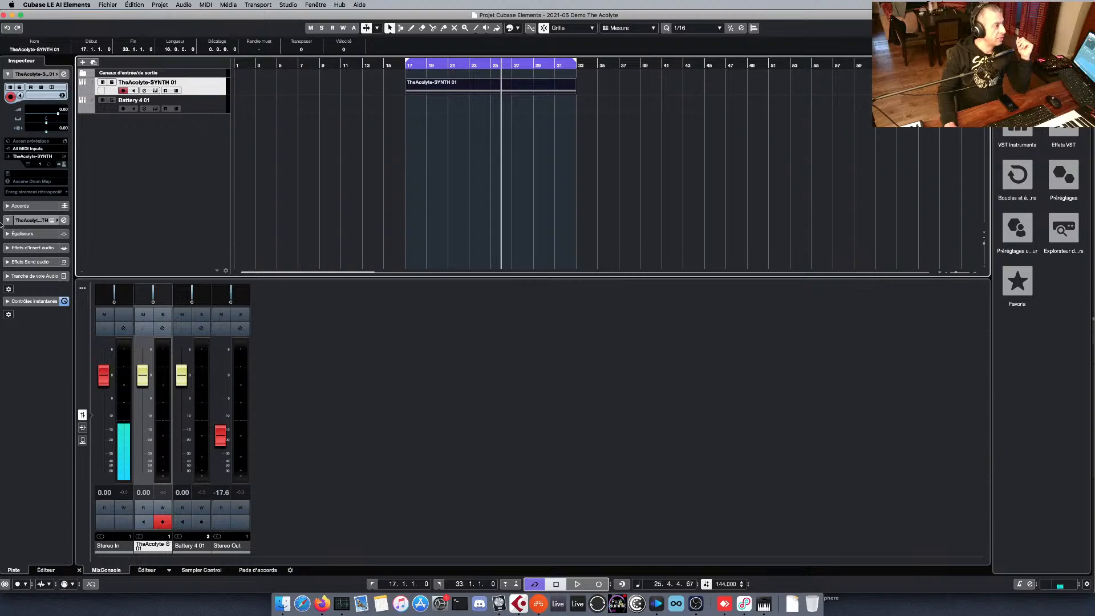
pyautogui.rightClick(173, 136)
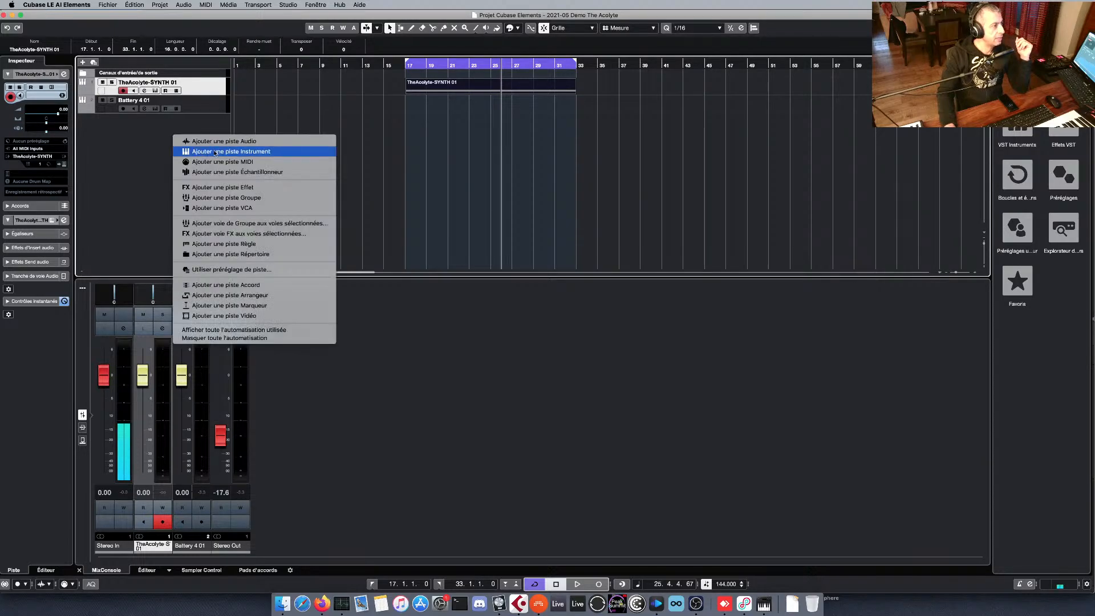
pyautogui.click(99, 153)
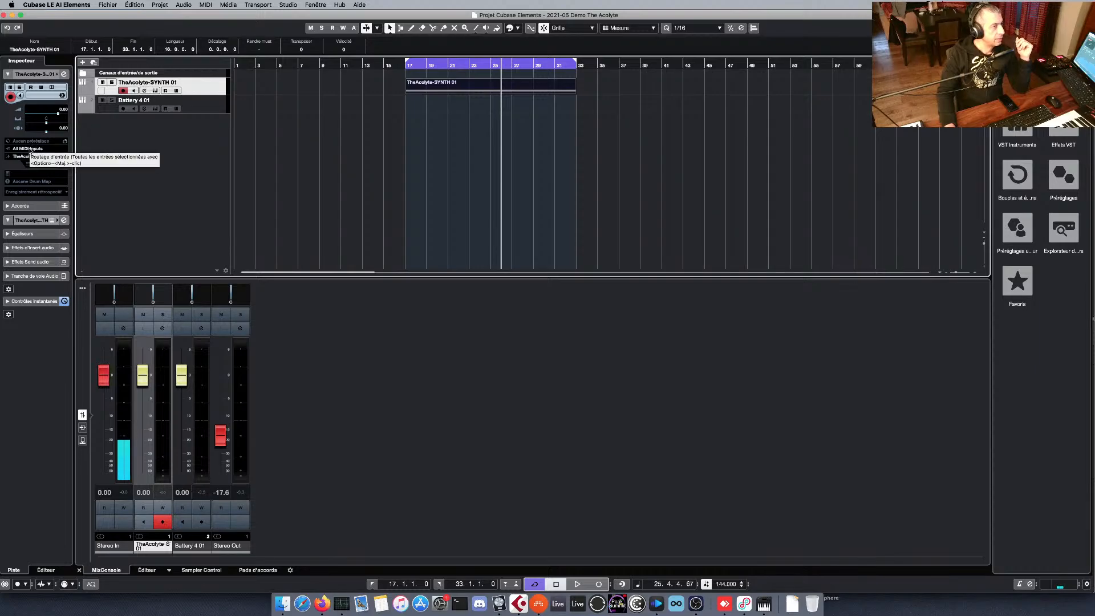
pyautogui.click(30, 150)
pyautogui.click(34, 165)
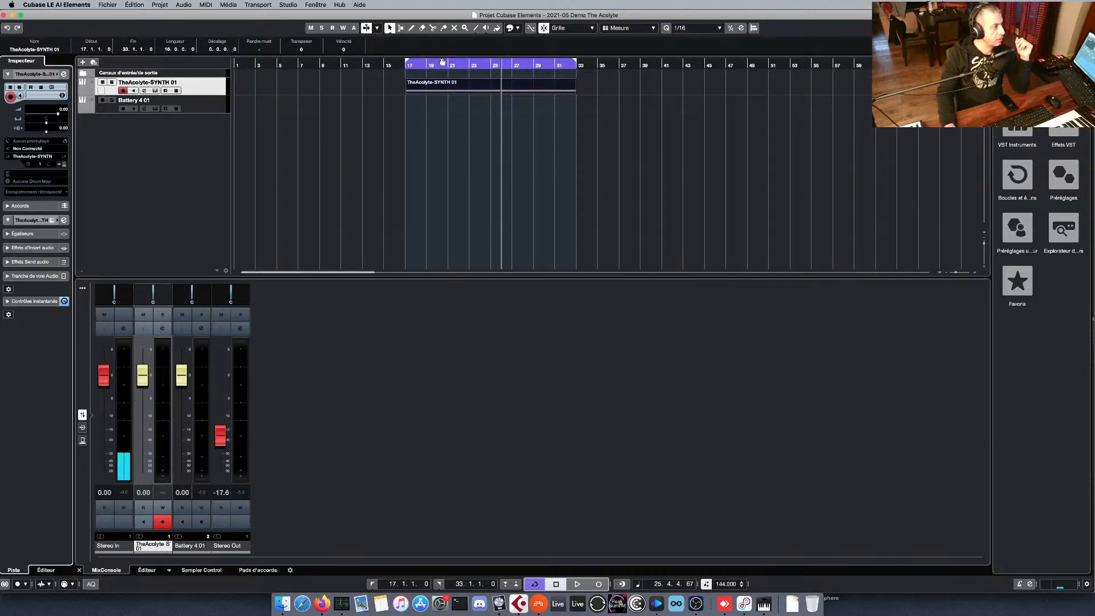
# Open the TheAcolyte-SYNTH 01 clip in the note editor, show Battery 4 and audition its first kick cell.
pyautogui.doubleClick(458, 86)
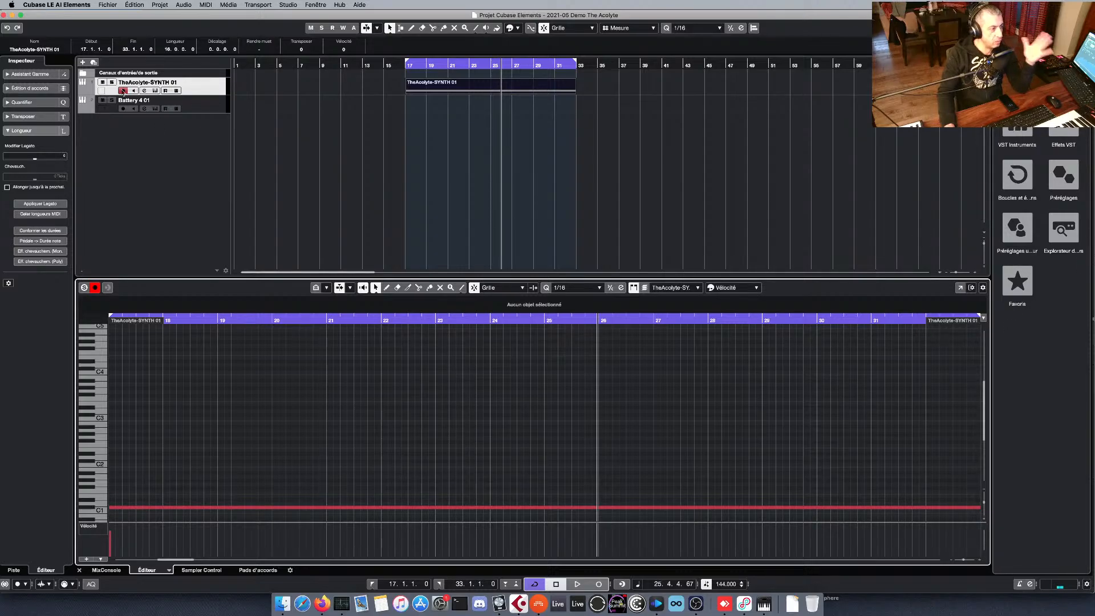
pyautogui.click(155, 108)
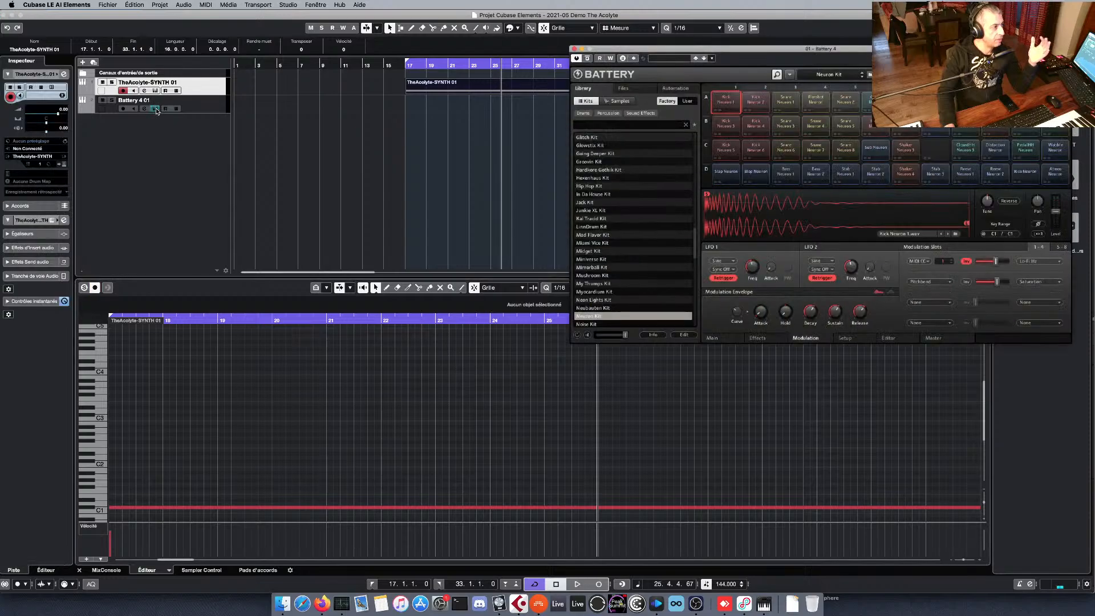
pyautogui.click(732, 100)
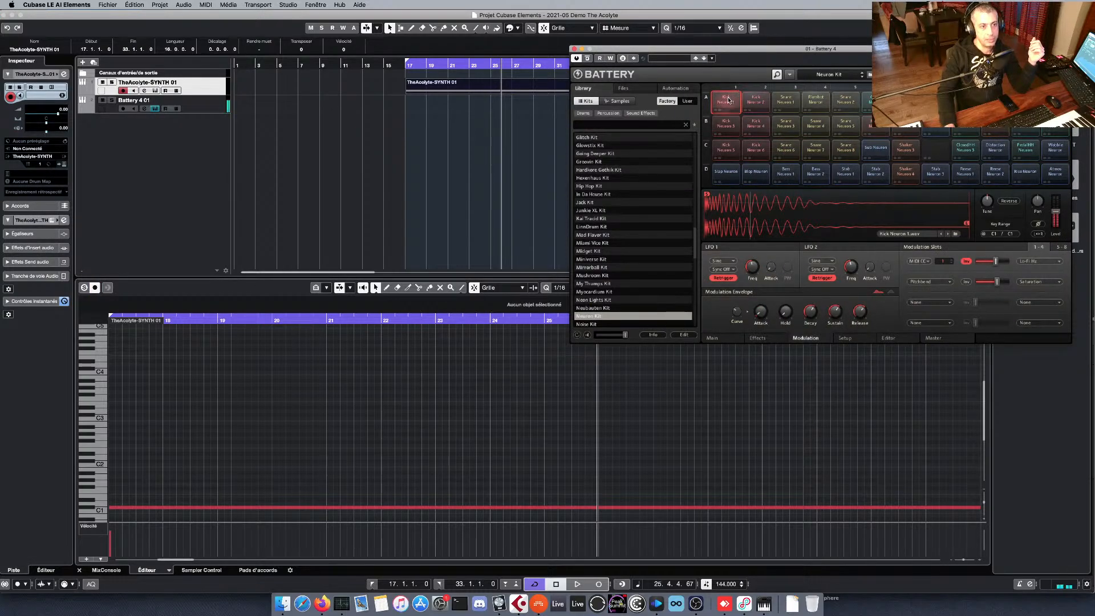
pyautogui.click(732, 100)
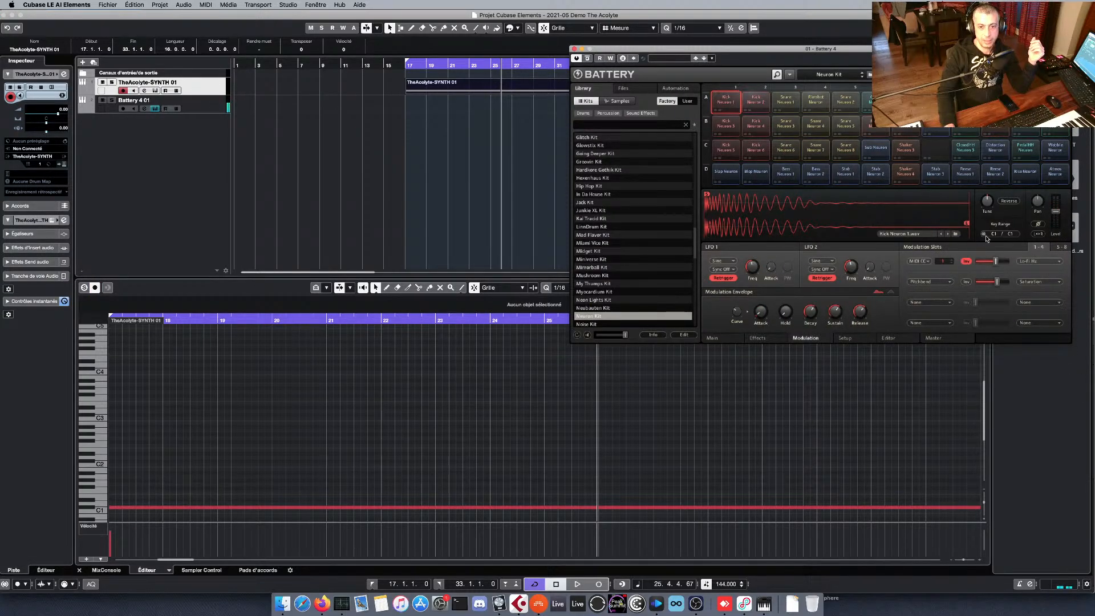
# Audition Battery's Metal cell, first two kick cells and Atmos cell, and move its window down clear of the arrangement.
pyautogui.click(845, 123)
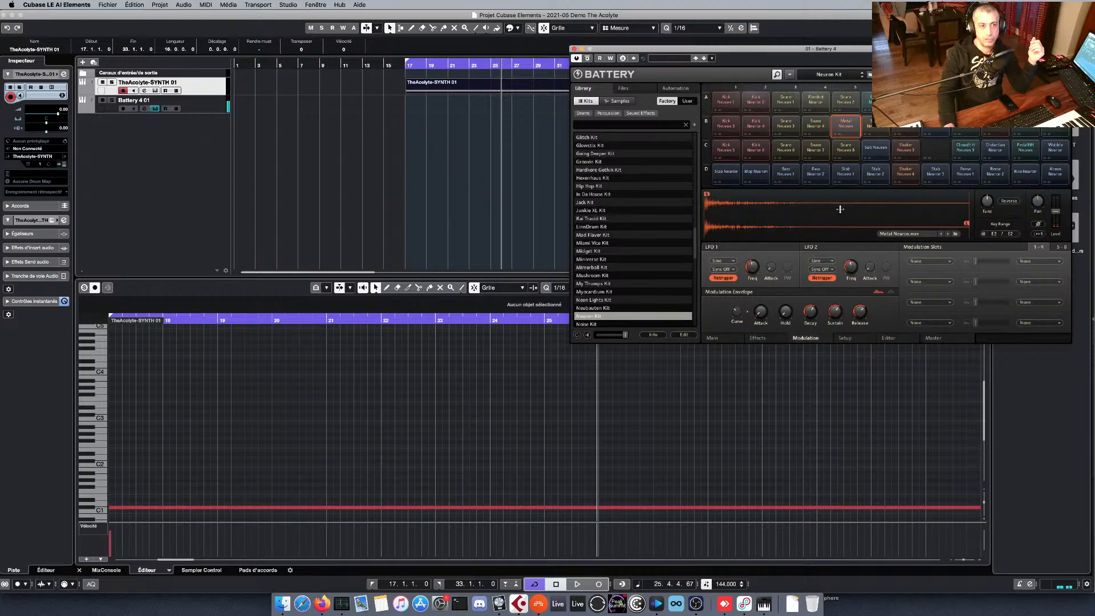
pyautogui.click(726, 99)
pyautogui.click(763, 100)
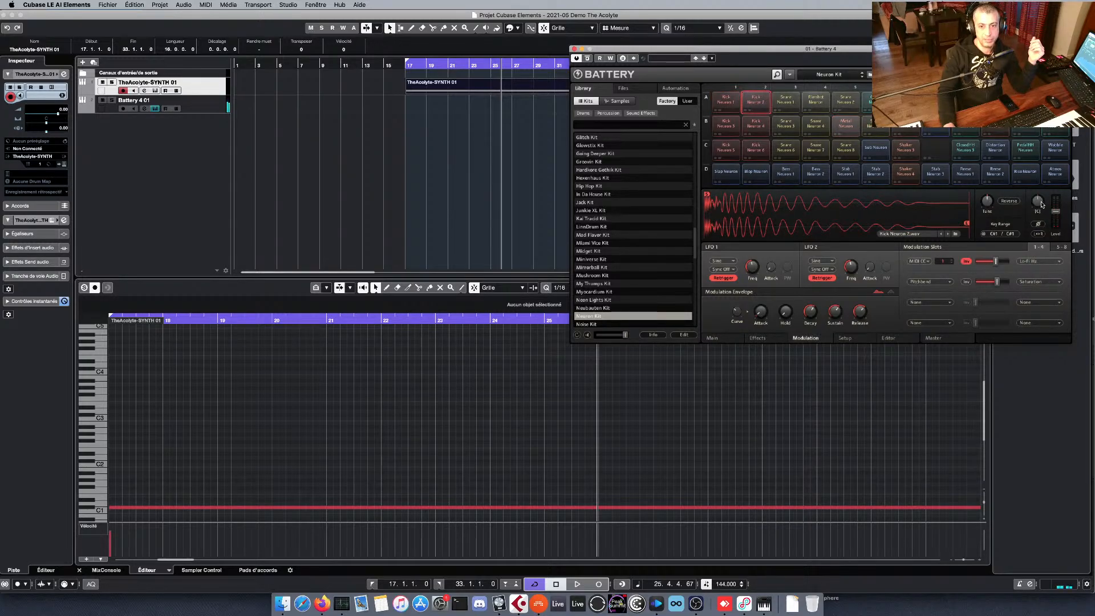
pyautogui.click(1055, 173)
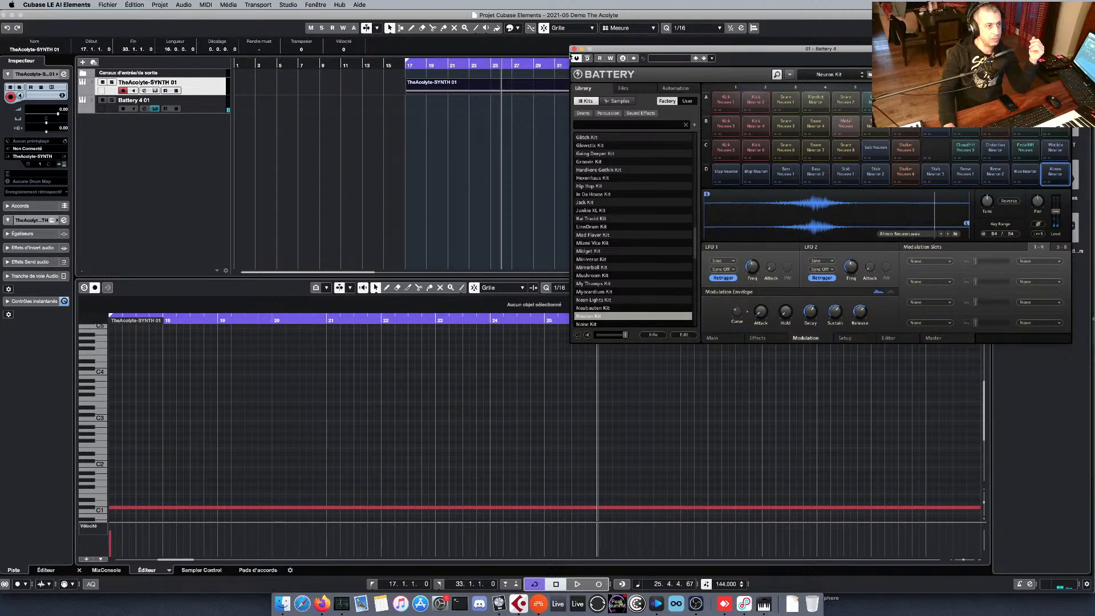
pyautogui.moveTo(622, 50); pyautogui.dragTo(603, 181)
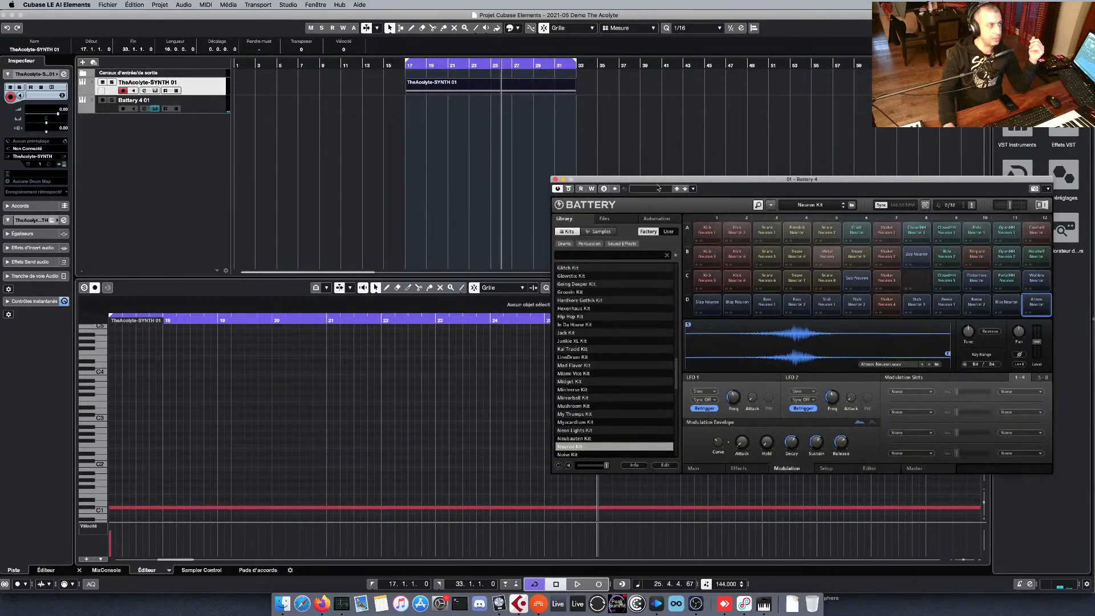
# Select the Battery 4 track and choose 02. TheAcolyte-SYNTH - MIDI Out as its MIDI input.
pyautogui.click(200, 88)
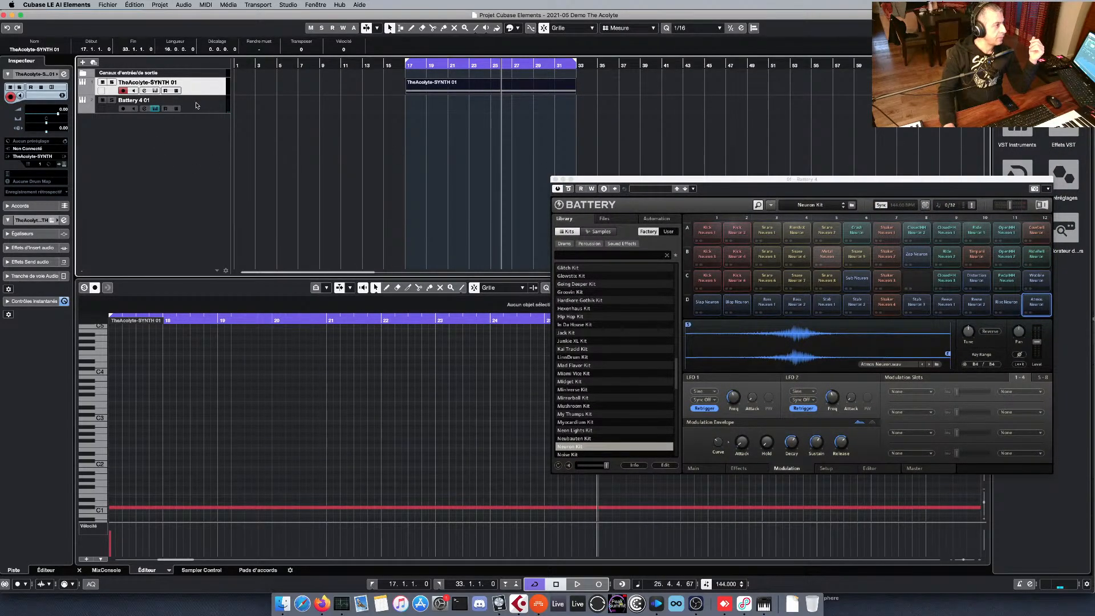
pyautogui.click(197, 107)
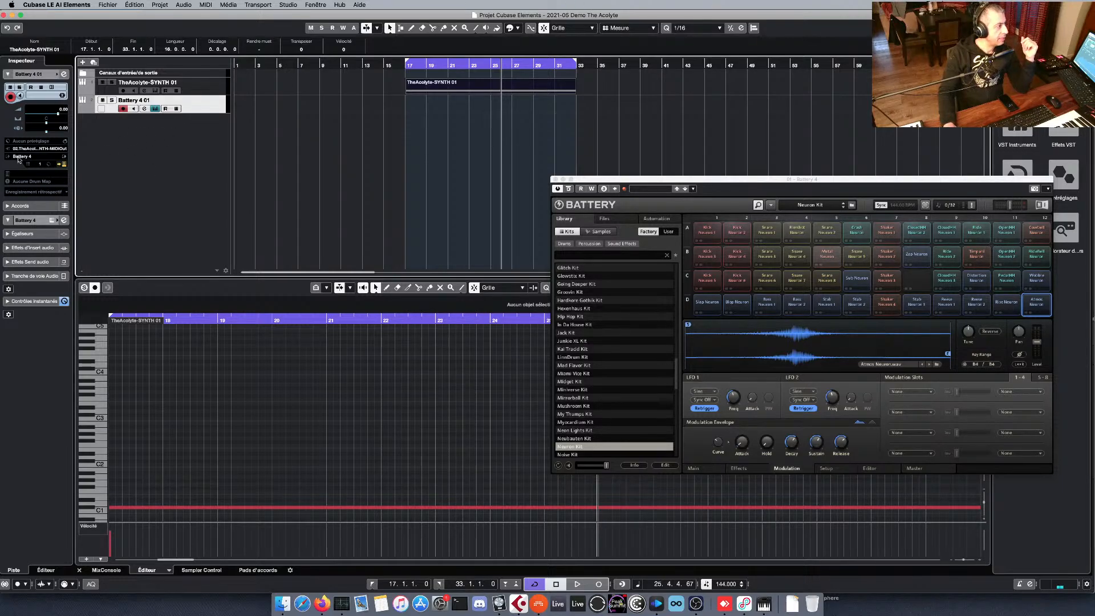
pyautogui.click(20, 149)
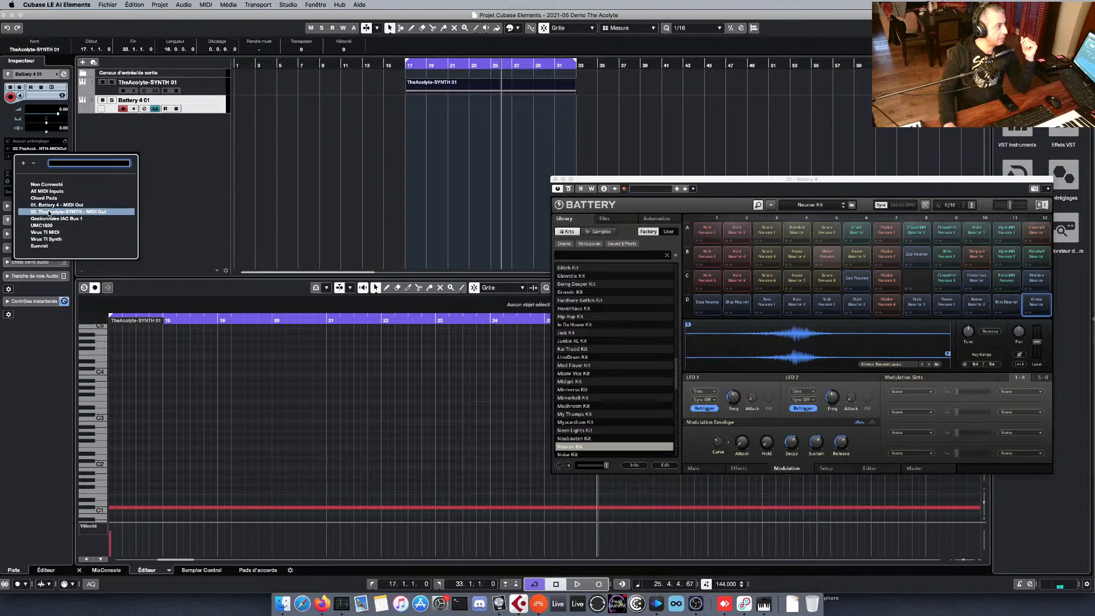
pyautogui.click(82, 213)
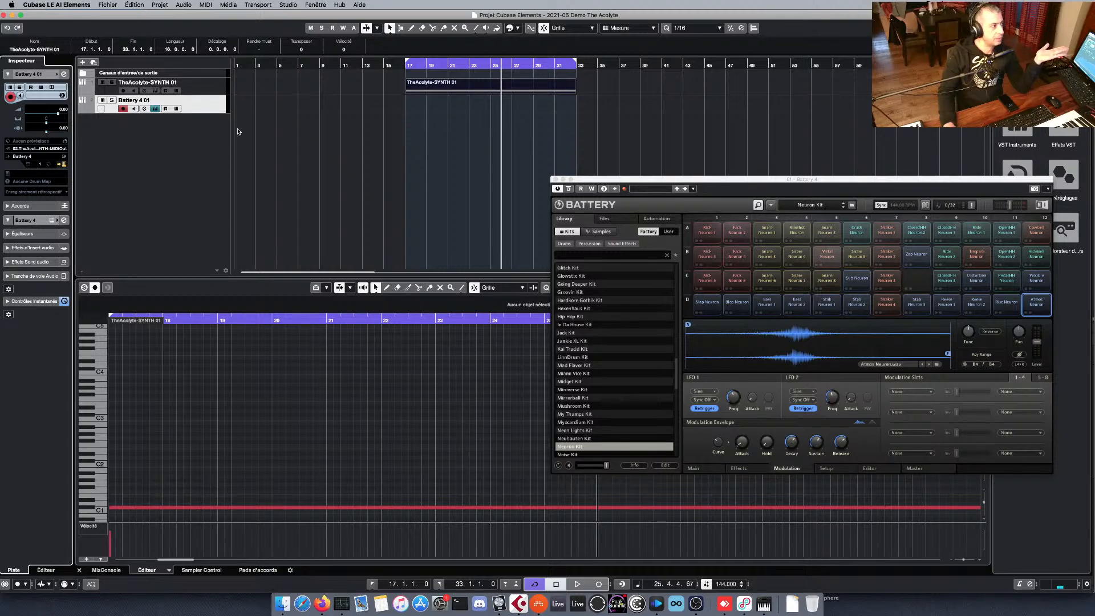
pyautogui.click(210, 107)
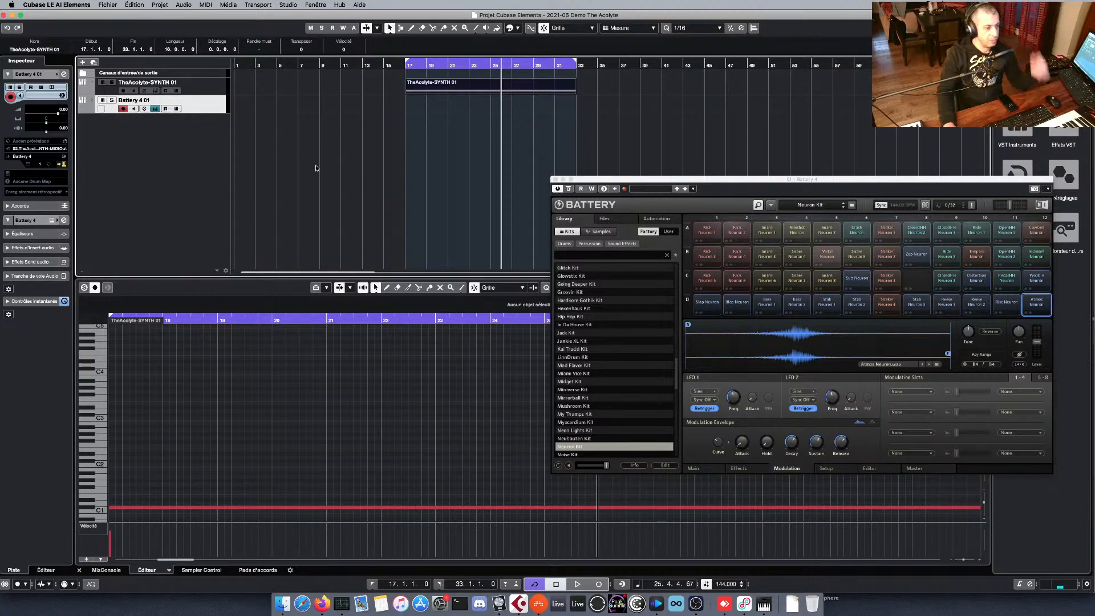
# Start playback, show The Acolyte beside Battery, and reset its Note Transpose Probability.
pyautogui.press('space')
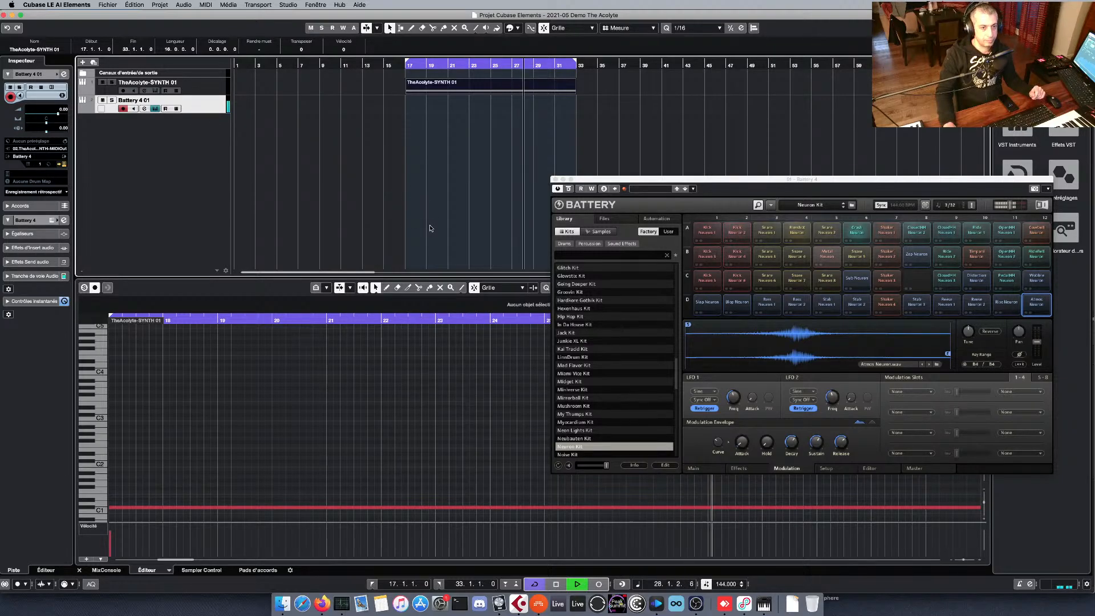
pyautogui.click(155, 92)
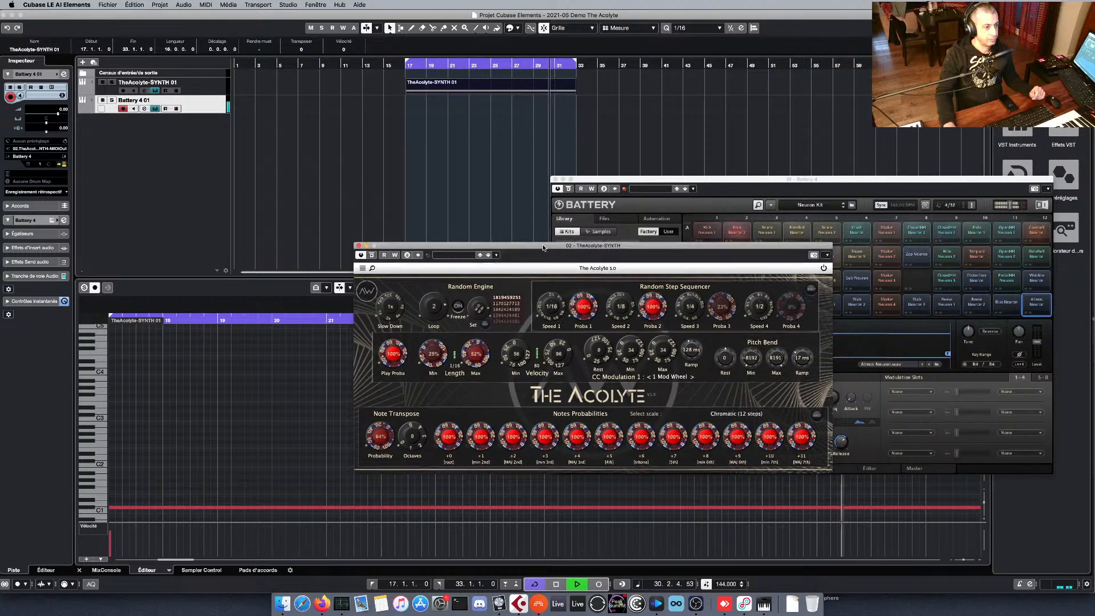
pyautogui.moveTo(543, 247); pyautogui.dragTo(243, 207)
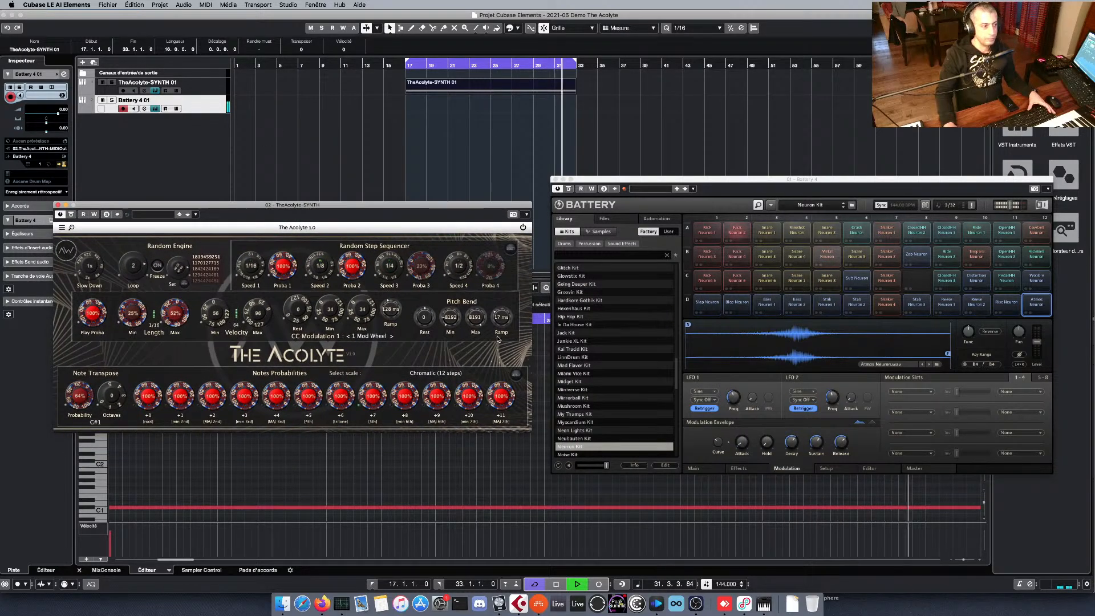
pyautogui.doubleClick(80, 395)
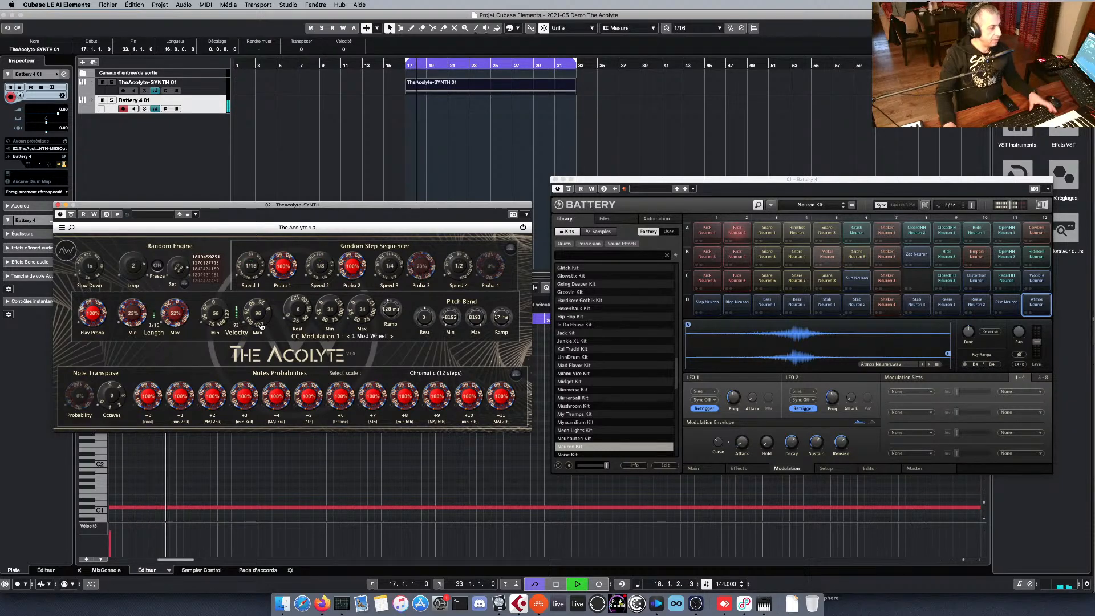
# Stop playback to move the clip's long note down to C1, and reselect the Battery 4 track.
pyautogui.press('space')
pyautogui.click(277, 484)
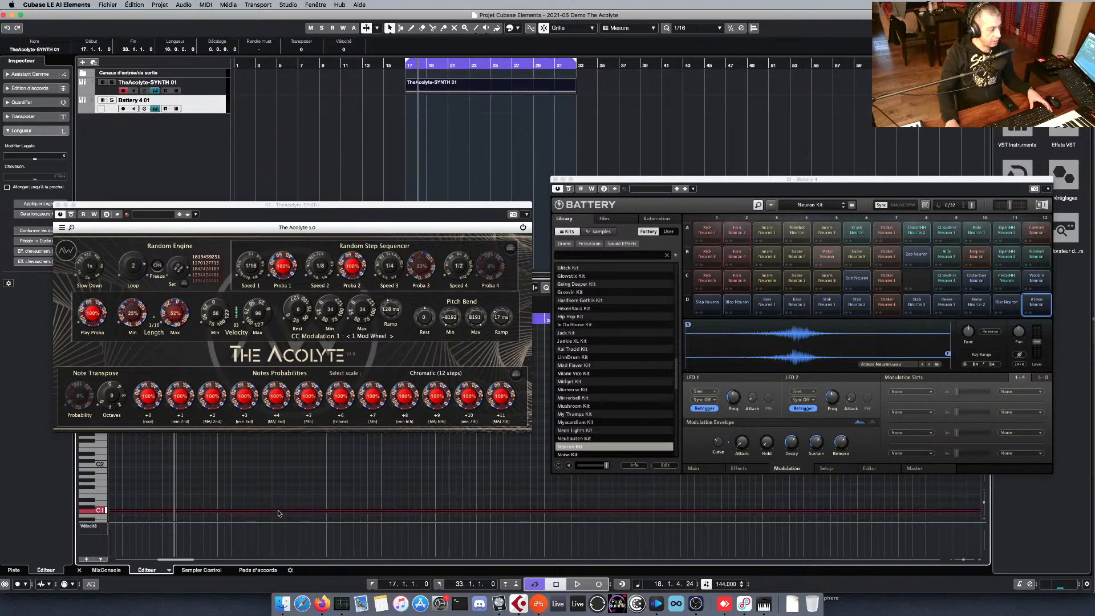
pyautogui.press('space')
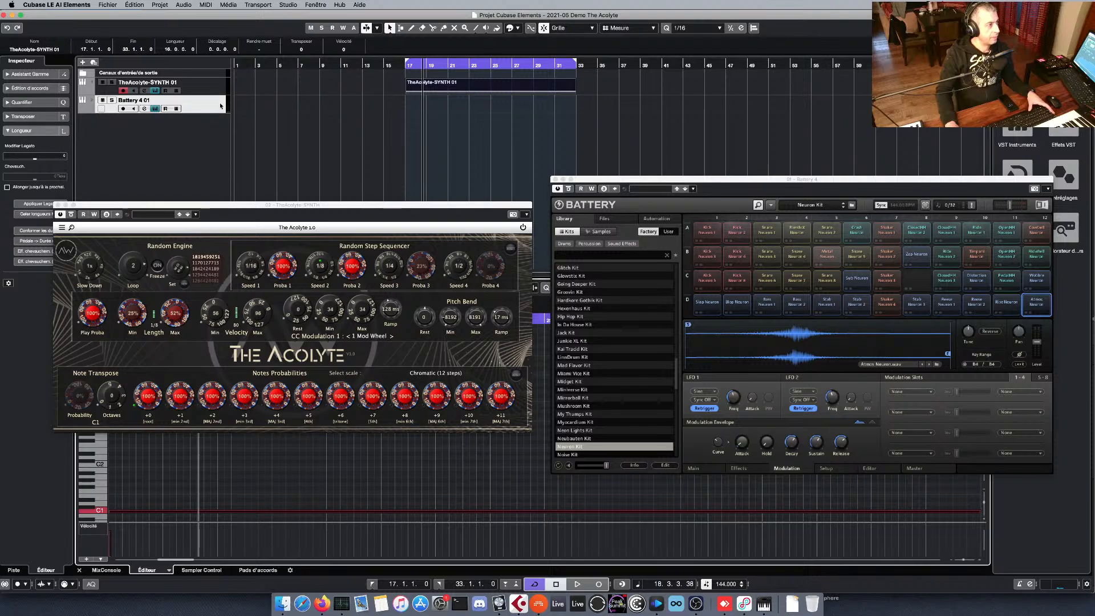
pyautogui.click(213, 107)
pyautogui.moveTo(246, 204); pyautogui.dragTo(257, 195)
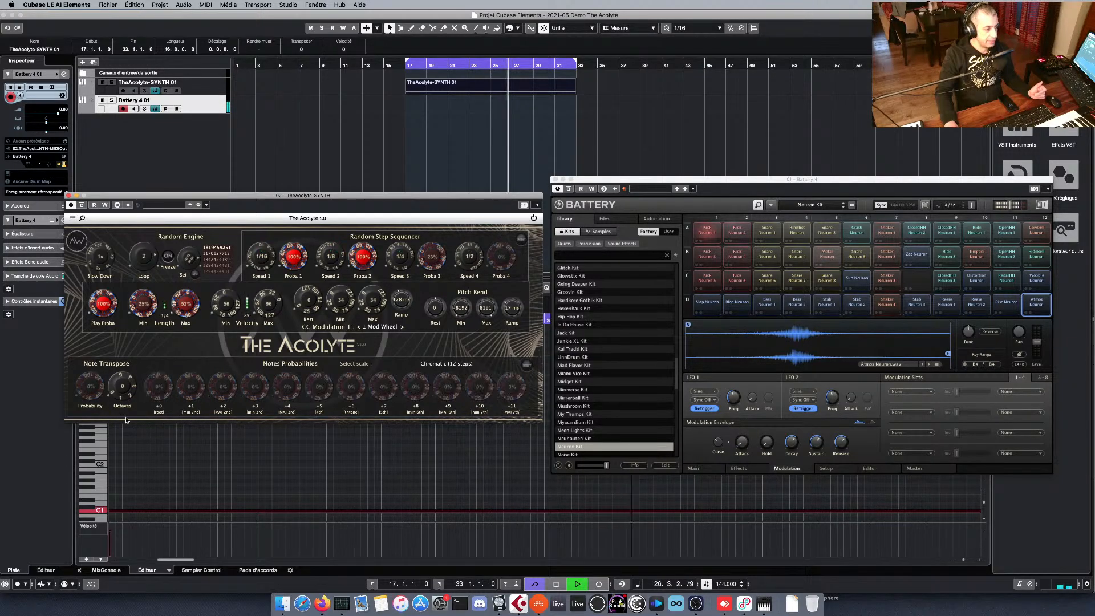
# Raise only the +0 and +1 note probabilities, with +1 at 87%, and set Note Transpose Probability to 100%.
pyautogui.scroll(6, 156, 388)
pyautogui.scroll(8, 195, 387)
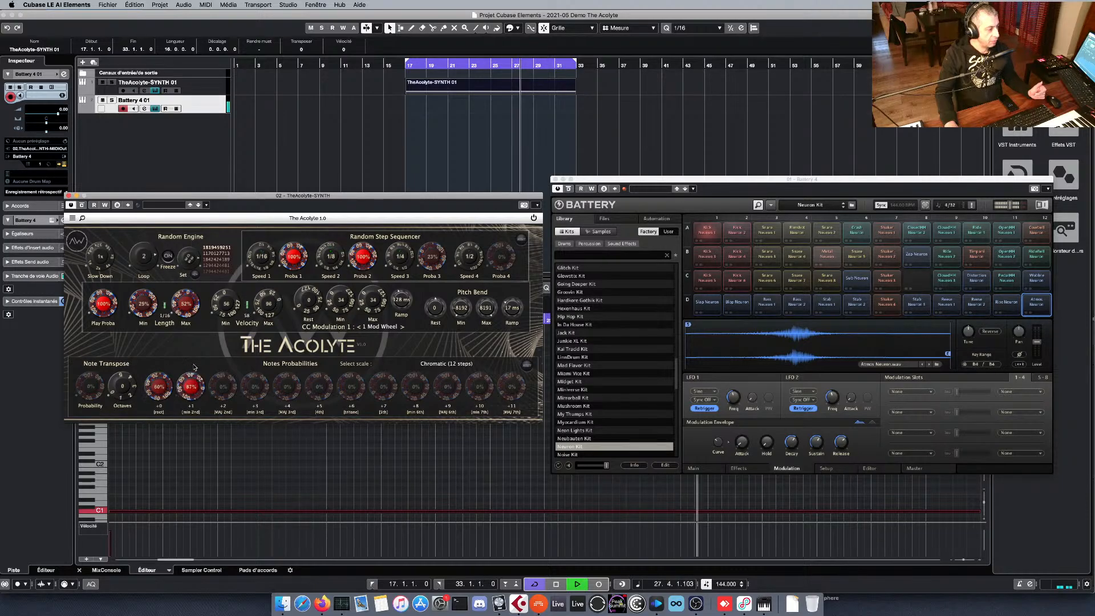
pyautogui.scroll(5, 92, 379)
pyautogui.scroll(5, 92, 379)
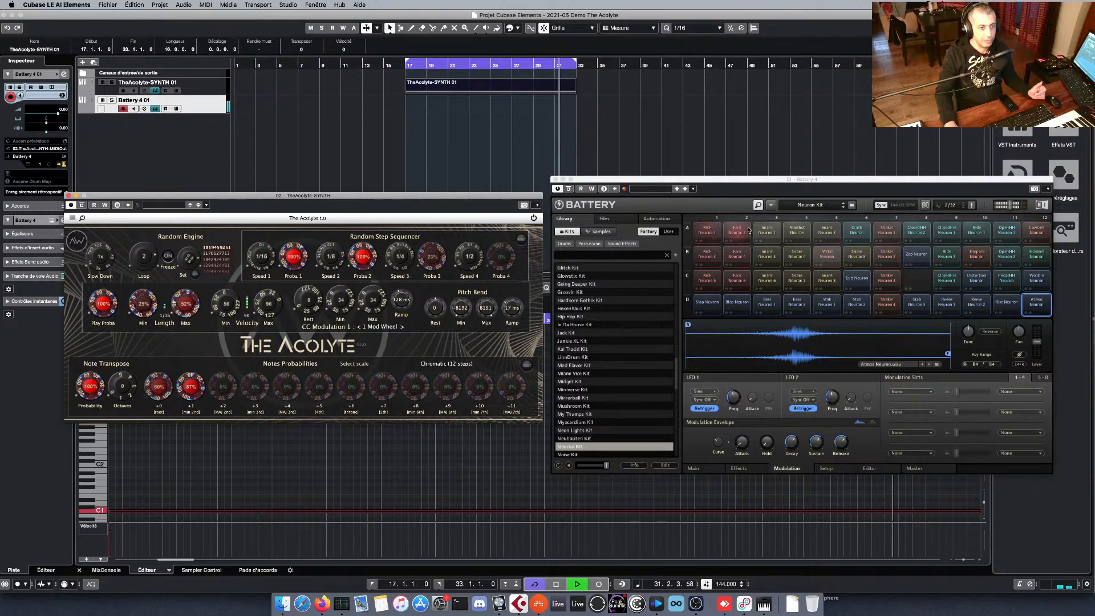
# Set the note probabilities from +2 through +11 to 100% in The Acolyte.
pyautogui.click(223, 387)
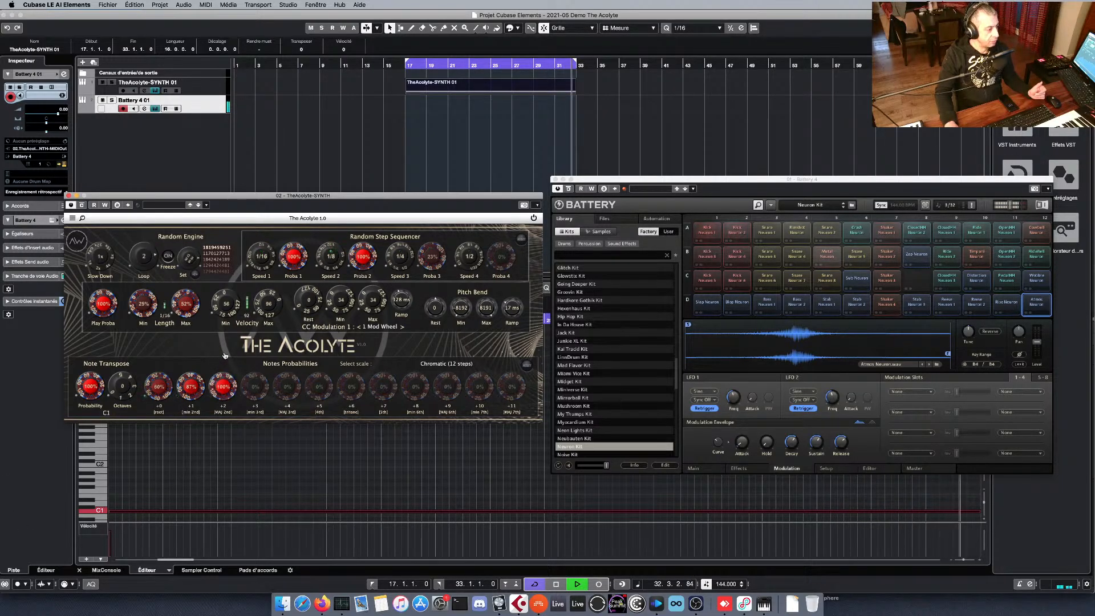
pyautogui.click(255, 386)
pyautogui.click(289, 386)
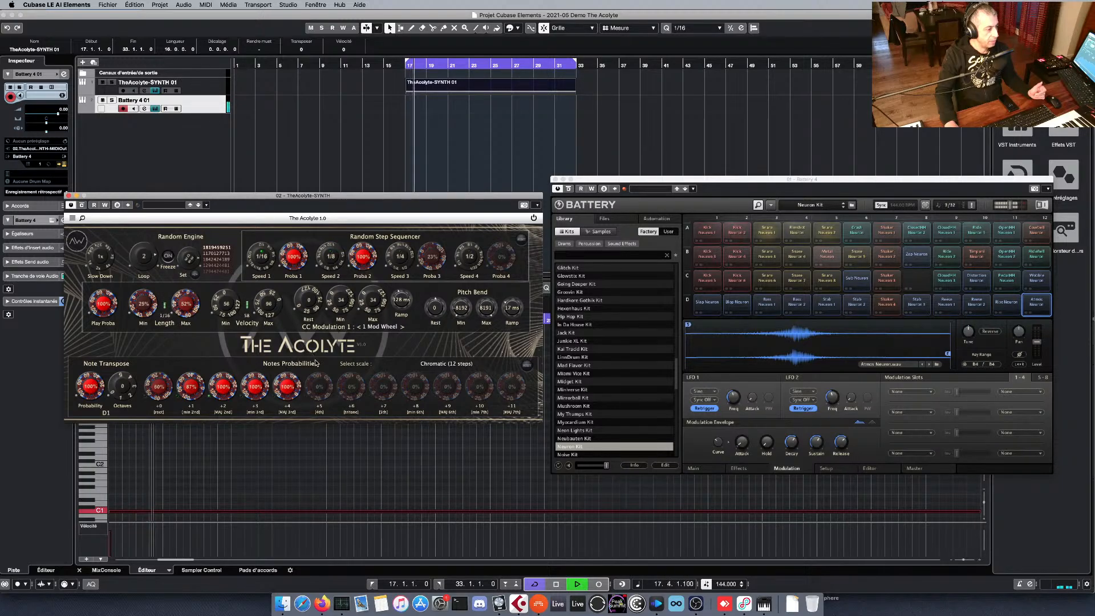
pyautogui.click(319, 386)
pyautogui.click(351, 386)
pyautogui.click(383, 387)
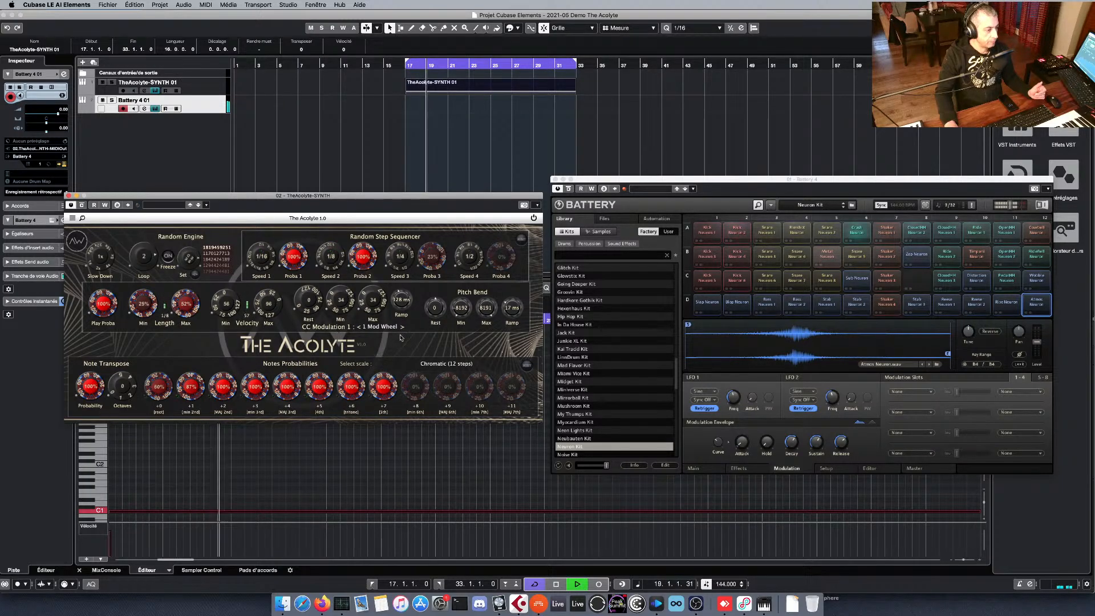
pyautogui.click(415, 386)
pyautogui.click(447, 387)
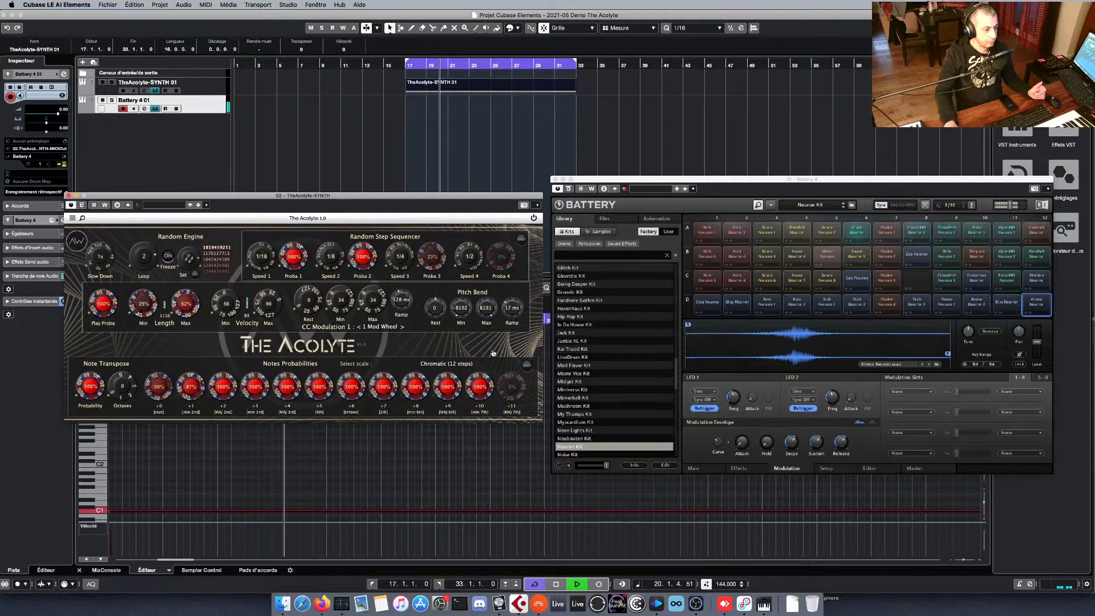
pyautogui.click(480, 387)
pyautogui.click(512, 386)
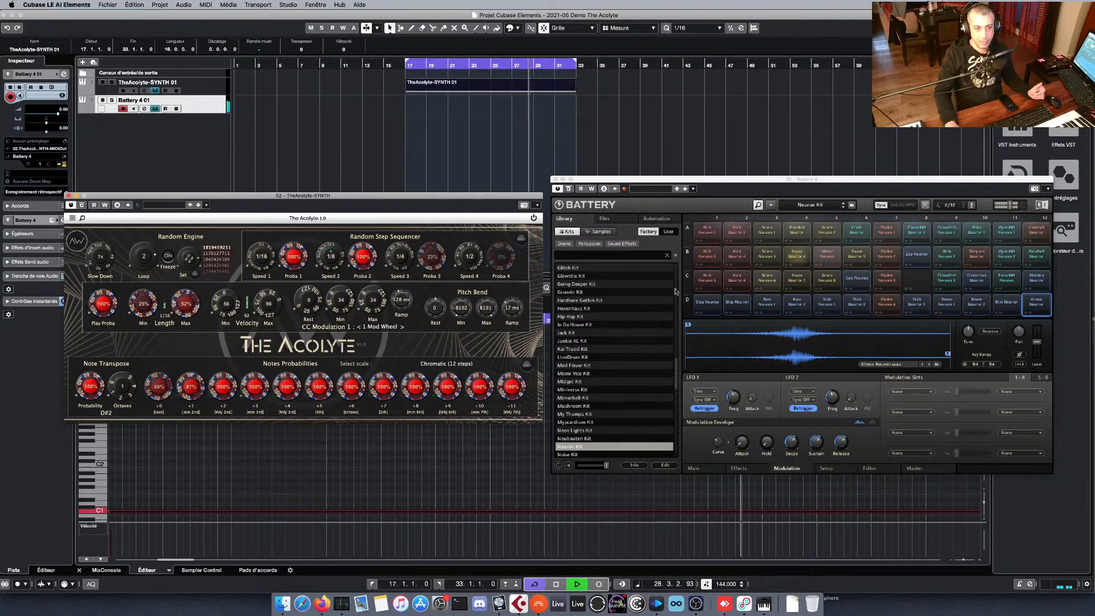
# Raise The Acolyte's Note Transpose Octaves, and audition the first Battery cell of rows A to D with playback stopped.
pyautogui.moveTo(116, 396); pyautogui.dragTo(115, 388)
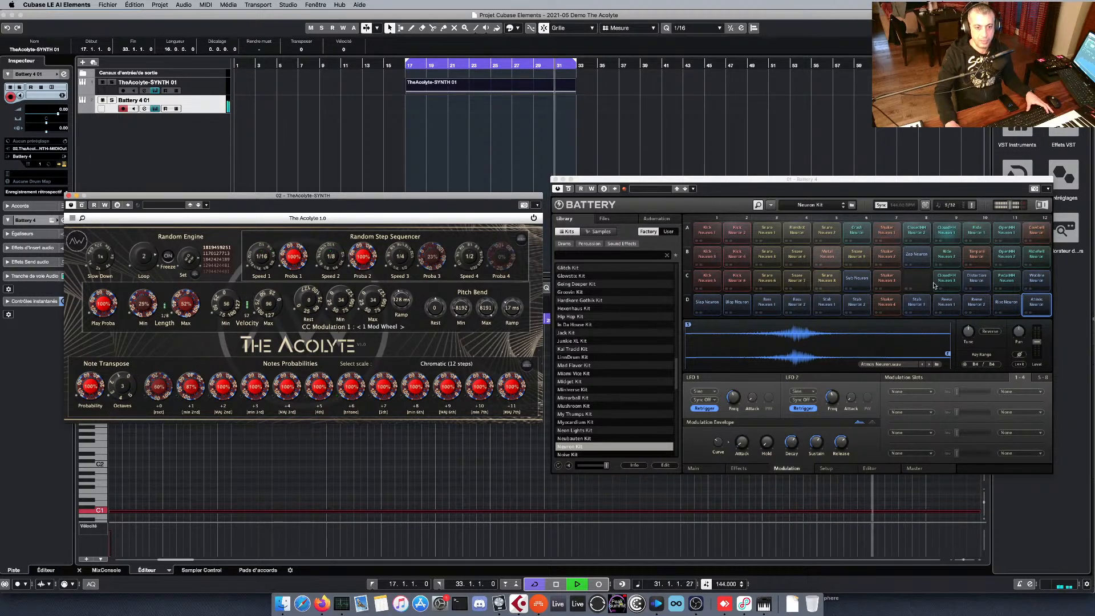
pyautogui.press('space')
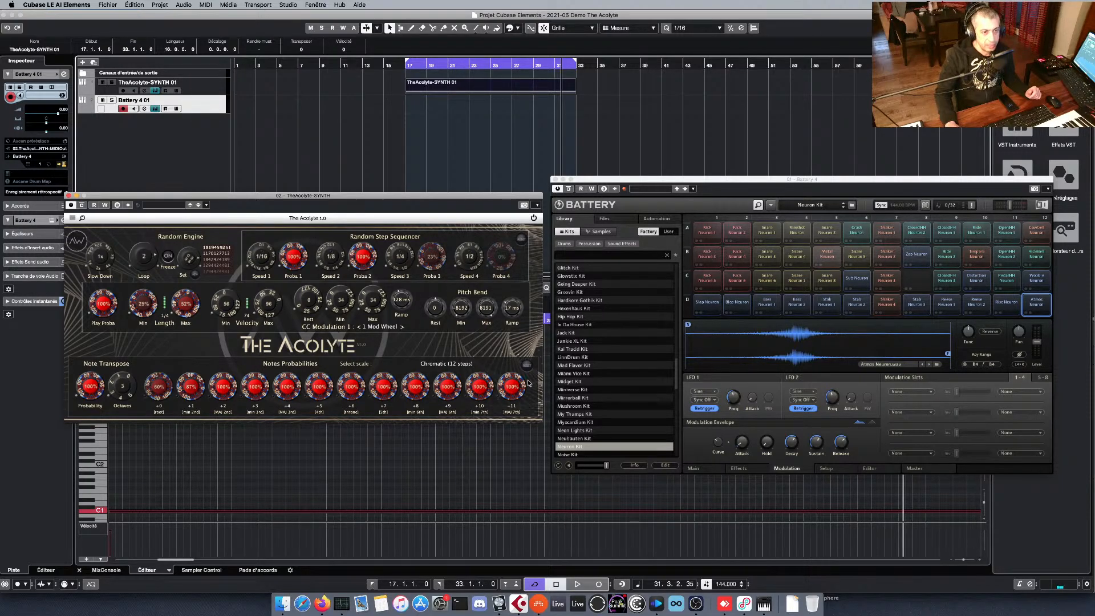
pyautogui.click(714, 228)
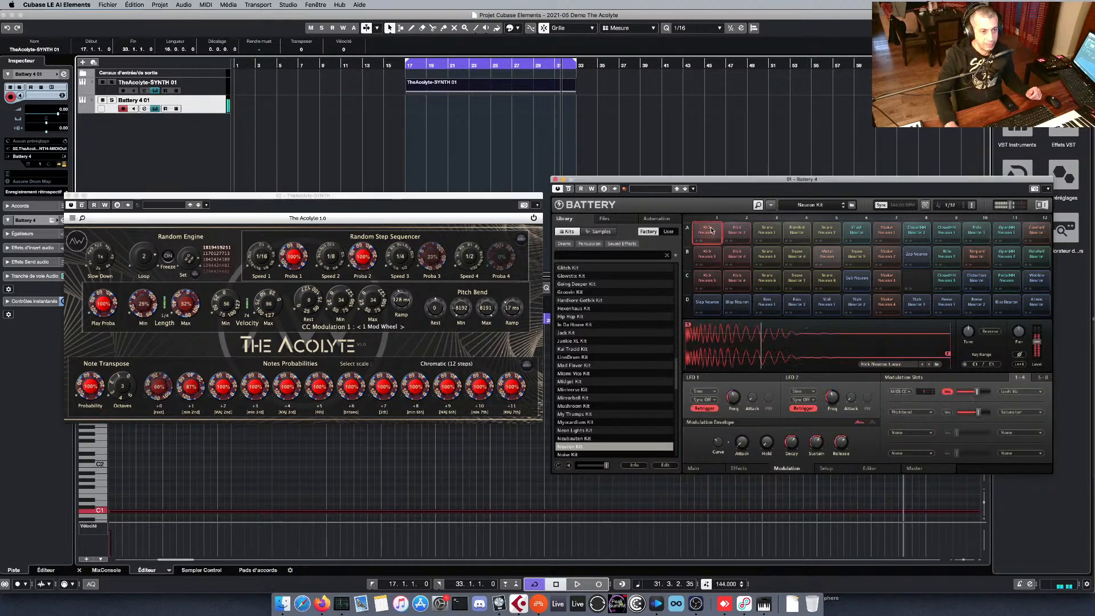
pyautogui.click(707, 254)
pyautogui.click(710, 277)
pyautogui.click(707, 302)
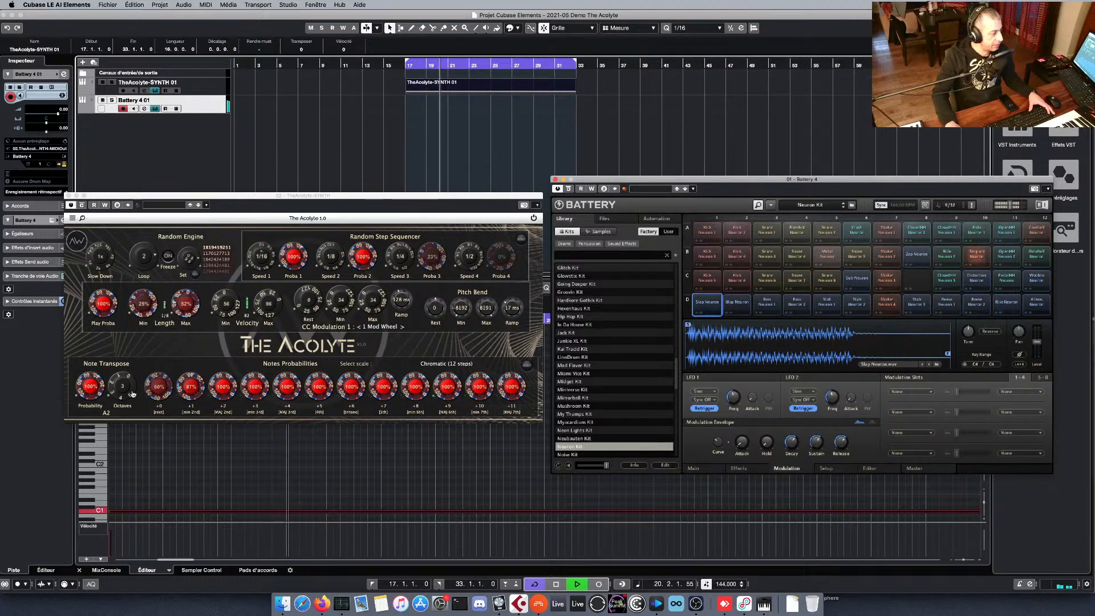
# Lower The Acolyte's Note Transpose Octaves and stop playback.
pyautogui.moveTo(133, 394); pyautogui.dragTo(132, 419)
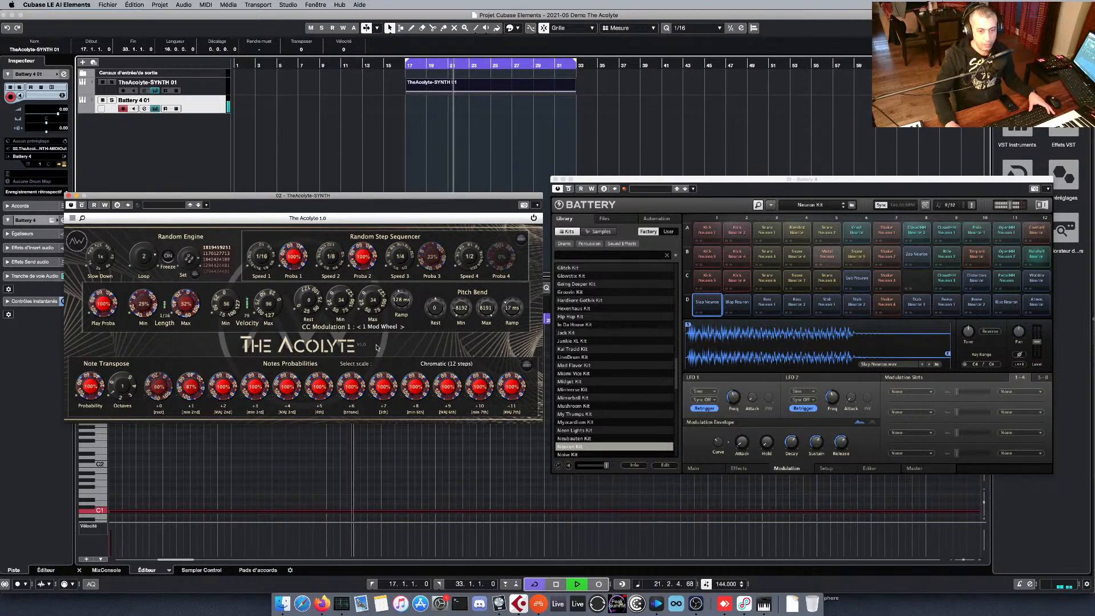
pyautogui.press('space')
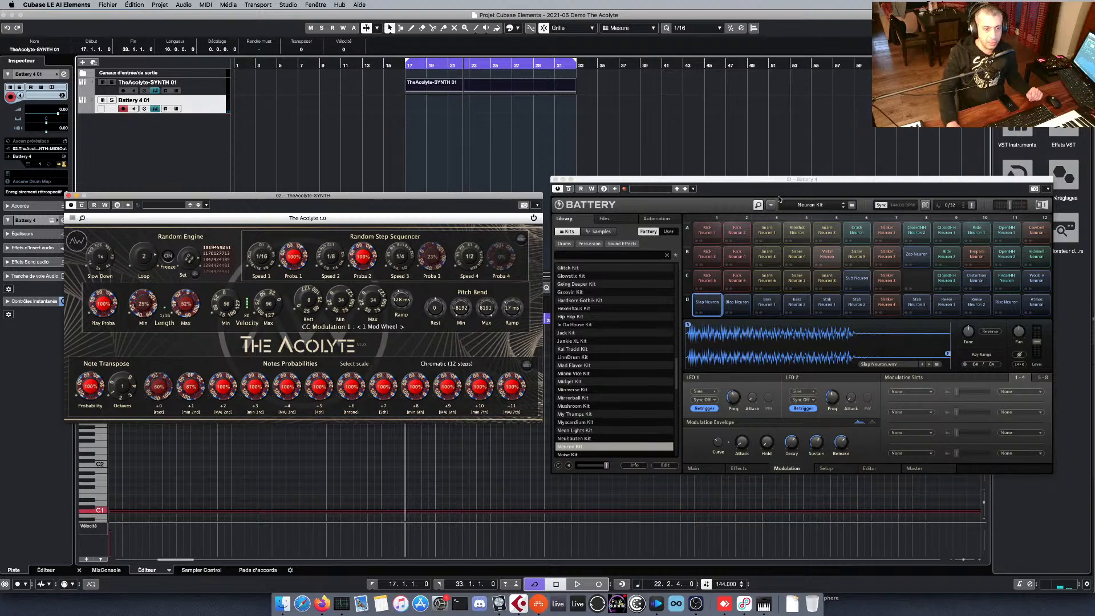
# Audition the first six cells of Battery's row A and cut the Crash Neuron cell.
pyautogui.click(711, 235)
pyautogui.click(738, 233)
pyautogui.click(768, 232)
pyautogui.click(798, 231)
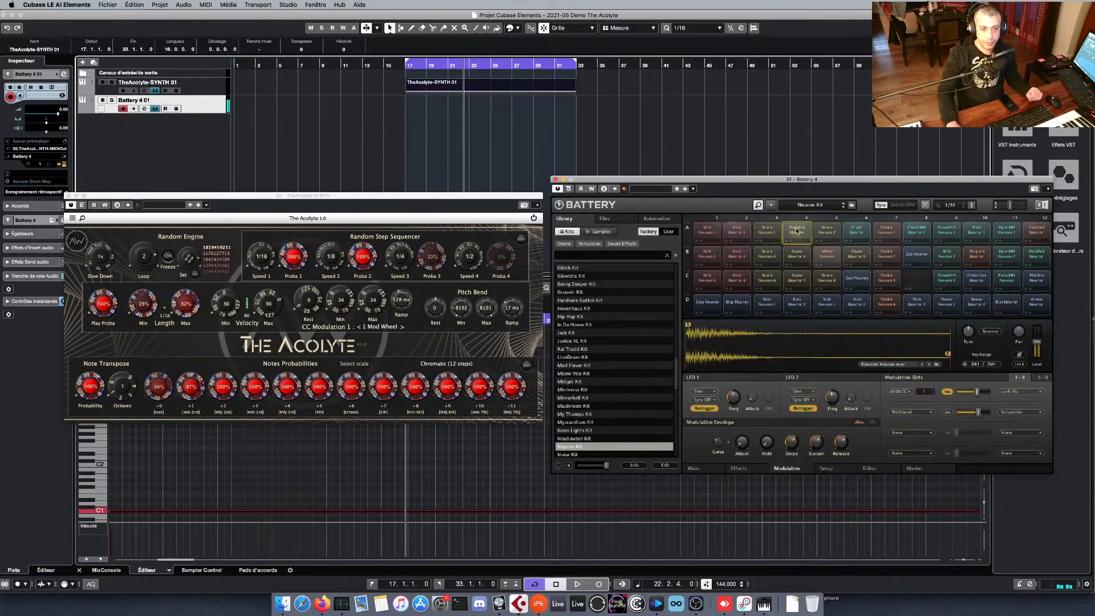
pyautogui.click(828, 230)
pyautogui.click(858, 230)
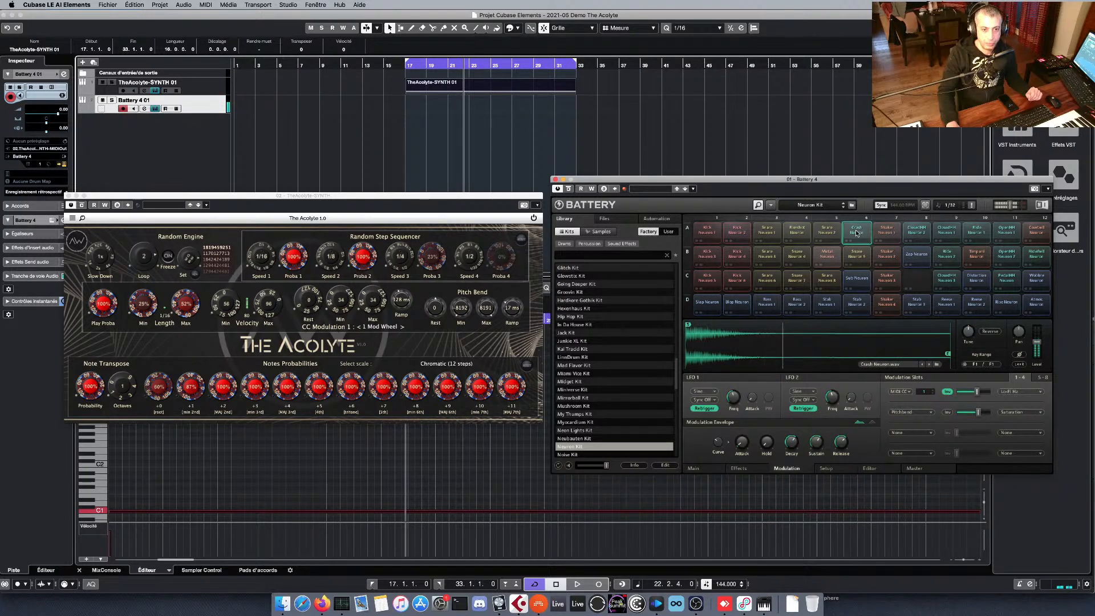
pyautogui.rightClick(855, 231)
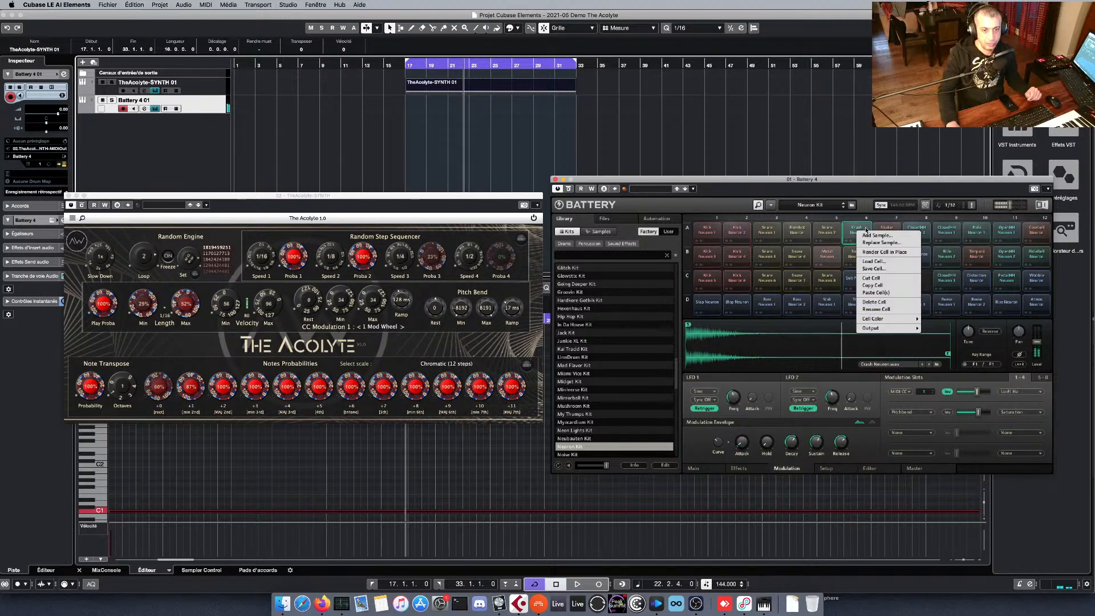
pyautogui.click(873, 277)
# Audition cells 7 to 12 of Battery's row A.
pyautogui.click(883, 231)
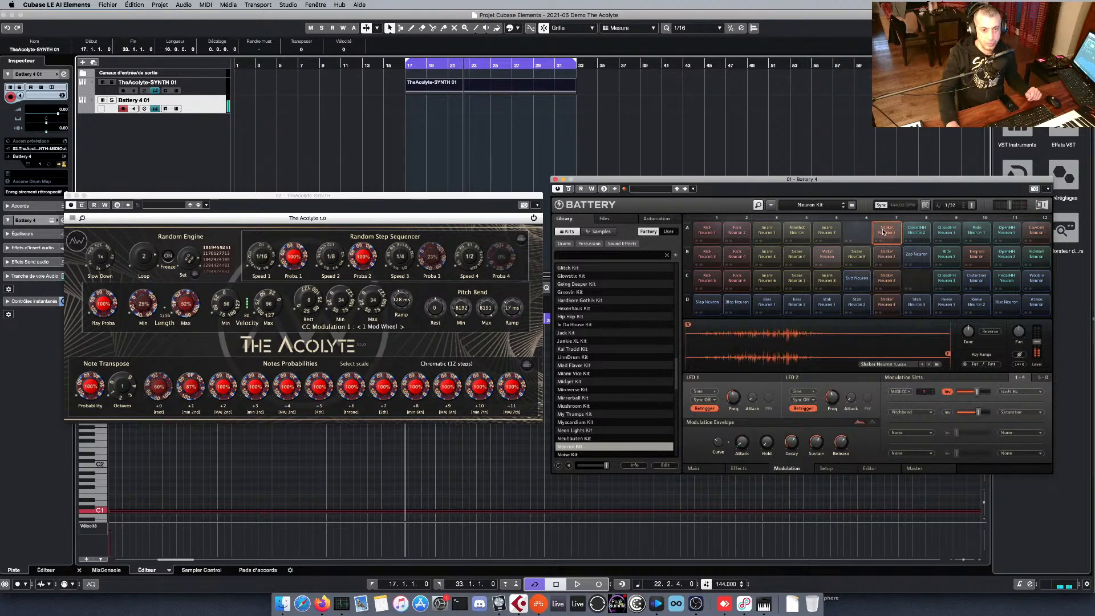
pyautogui.click(916, 231)
pyautogui.click(947, 231)
pyautogui.click(976, 231)
pyautogui.click(1007, 231)
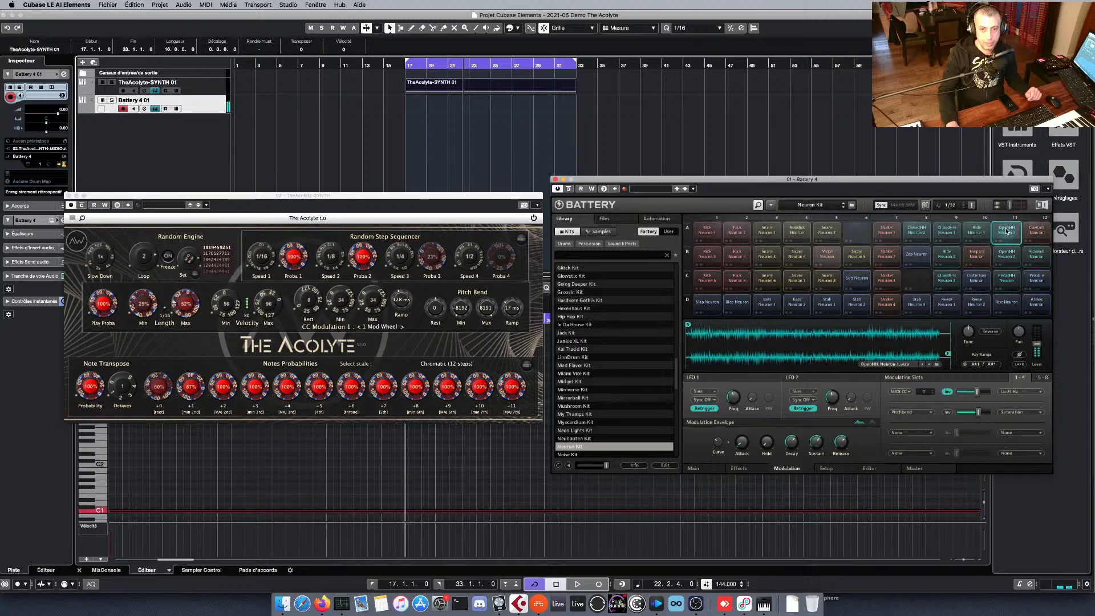
pyautogui.click(1036, 231)
# Audition all twelve cells of Battery's row B, from cell 12 back to cell 1.
pyautogui.click(1036, 255)
pyautogui.click(1005, 255)
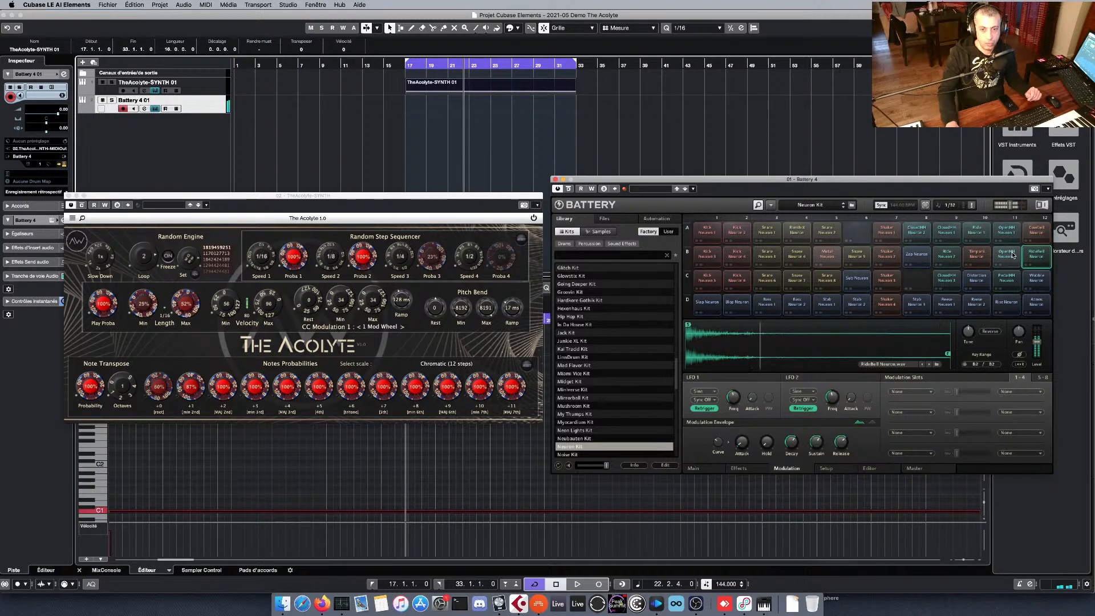
pyautogui.click(976, 255)
pyautogui.click(947, 255)
pyautogui.click(916, 254)
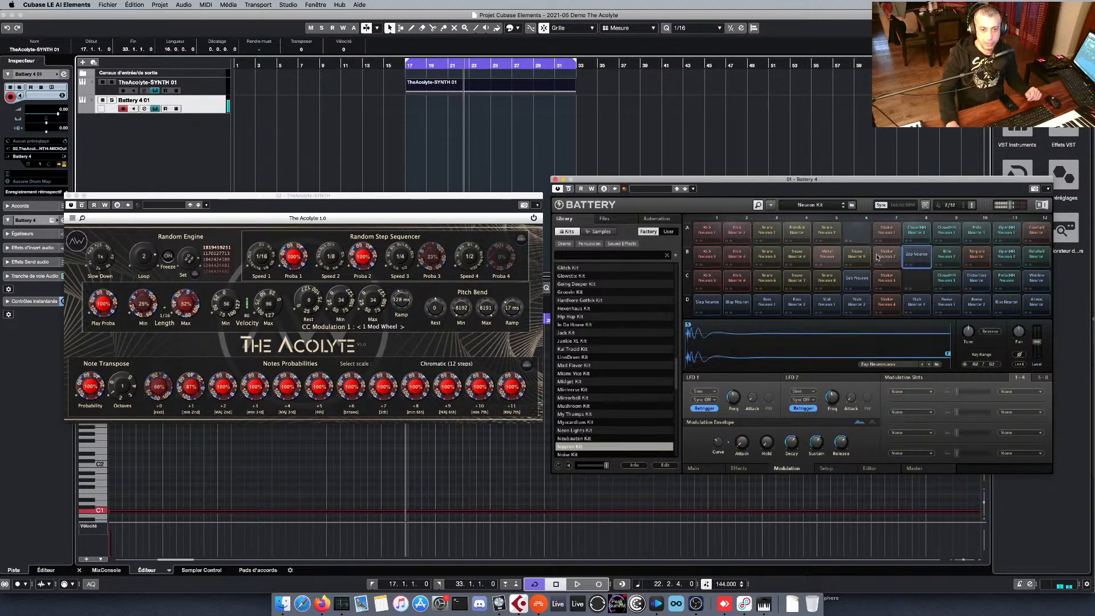
pyautogui.click(886, 255)
pyautogui.click(856, 255)
pyautogui.click(826, 255)
pyautogui.click(796, 255)
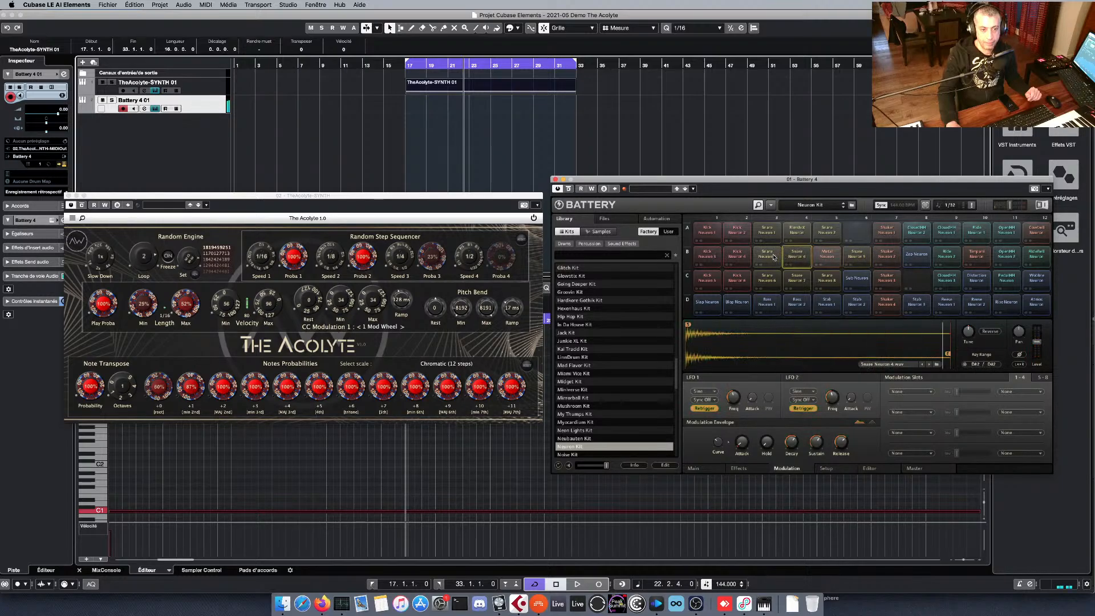
pyautogui.click(771, 256)
pyautogui.click(736, 255)
pyautogui.click(707, 255)
# Audition the cells of Battery's row C from C1 to C11, skipping the empty C8.
pyautogui.click(707, 279)
pyautogui.click(744, 279)
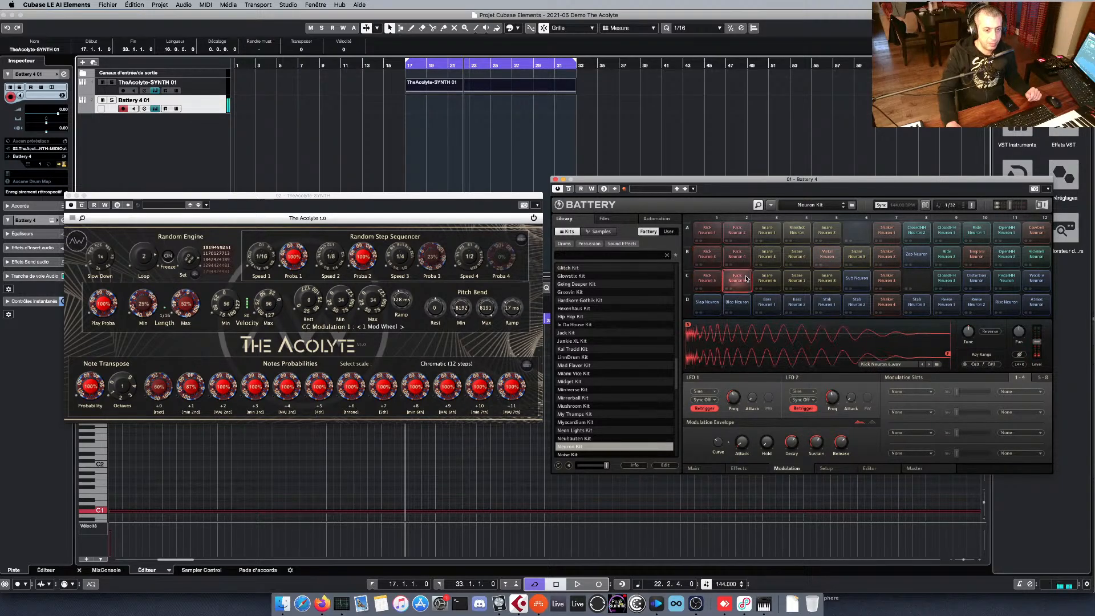
pyautogui.click(768, 280)
pyautogui.click(798, 278)
pyautogui.click(827, 279)
pyautogui.click(857, 279)
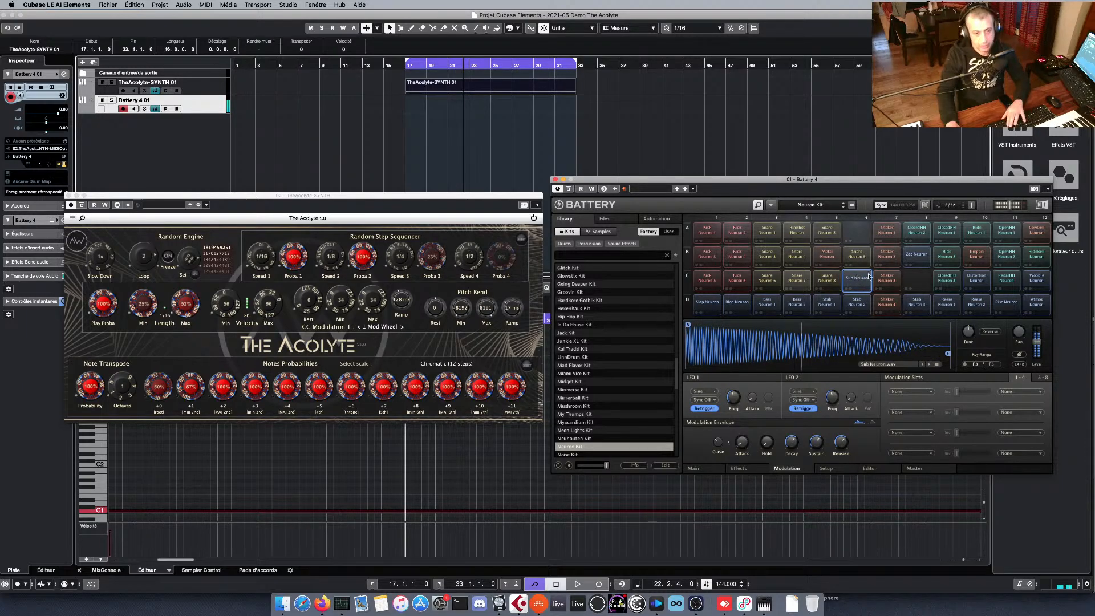
pyautogui.click(885, 280)
pyautogui.click(947, 279)
pyautogui.click(976, 279)
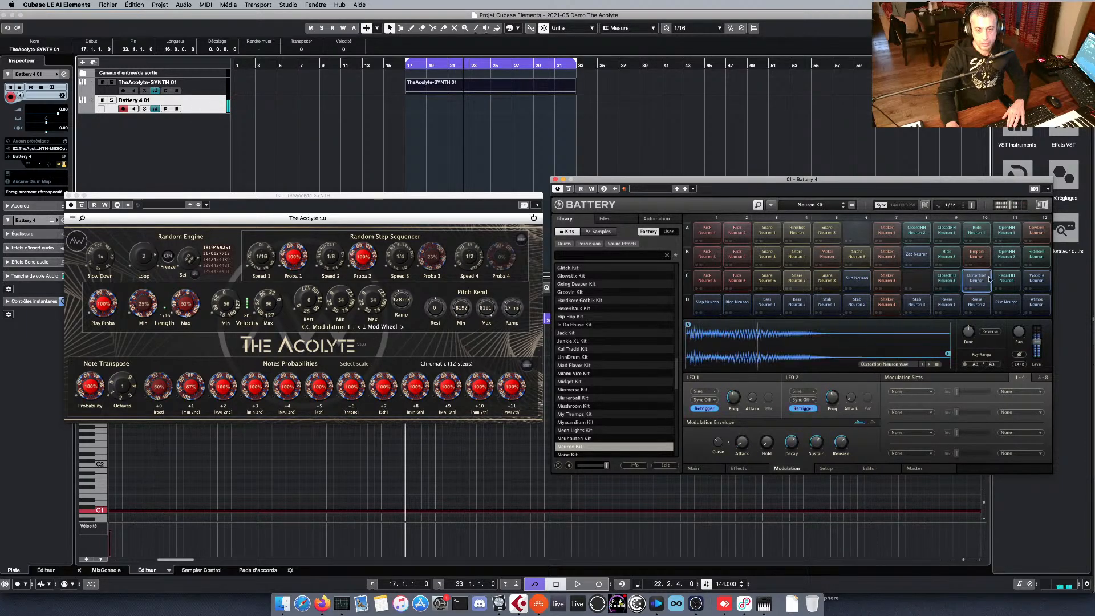
pyautogui.click(1006, 279)
# Audition and delete cells C12 and D12 of the Neuron Kit.
pyautogui.click(1037, 277)
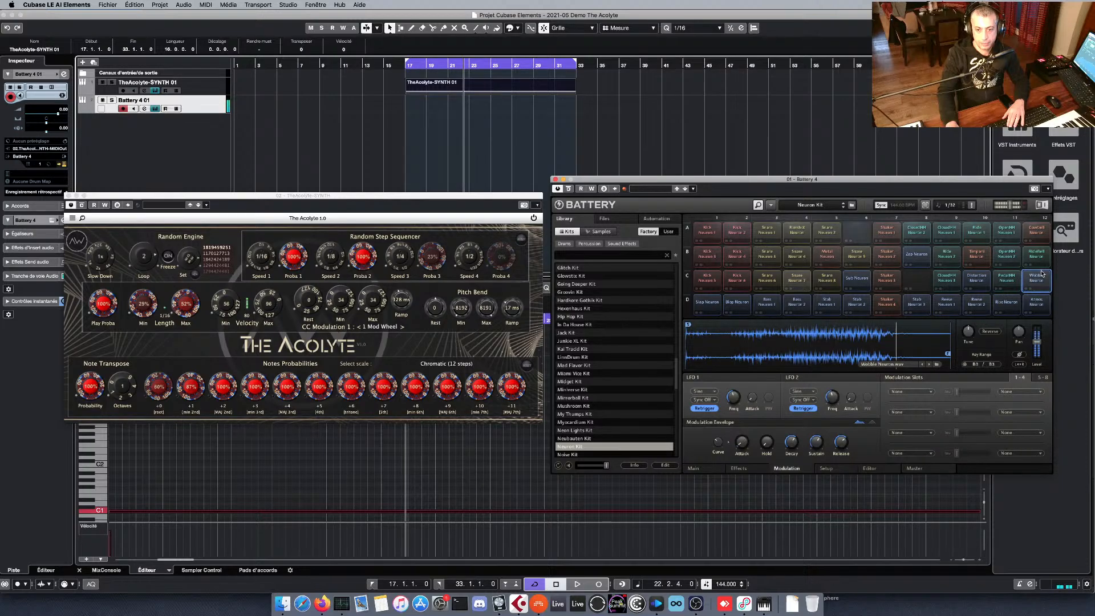
pyautogui.press('Delete')
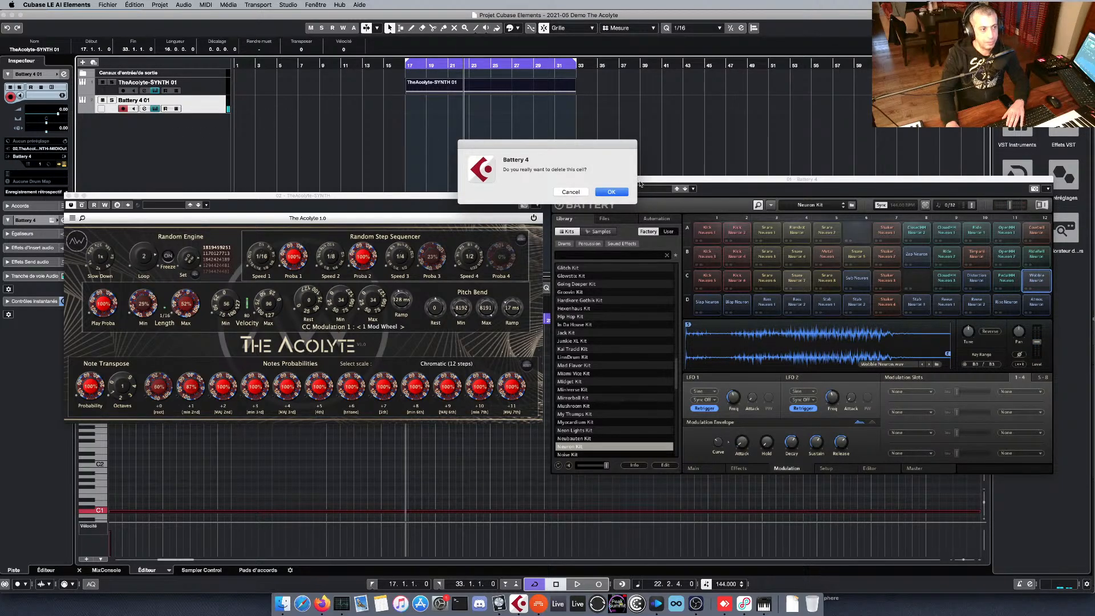
pyautogui.click(603, 192)
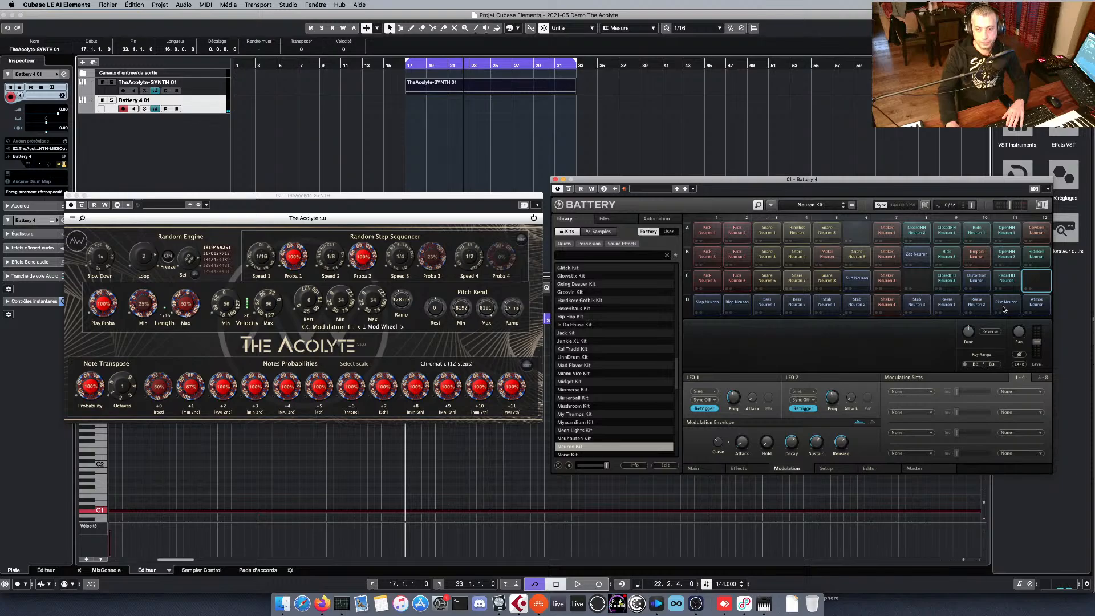
pyautogui.click(1026, 304)
pyautogui.press('Delete')
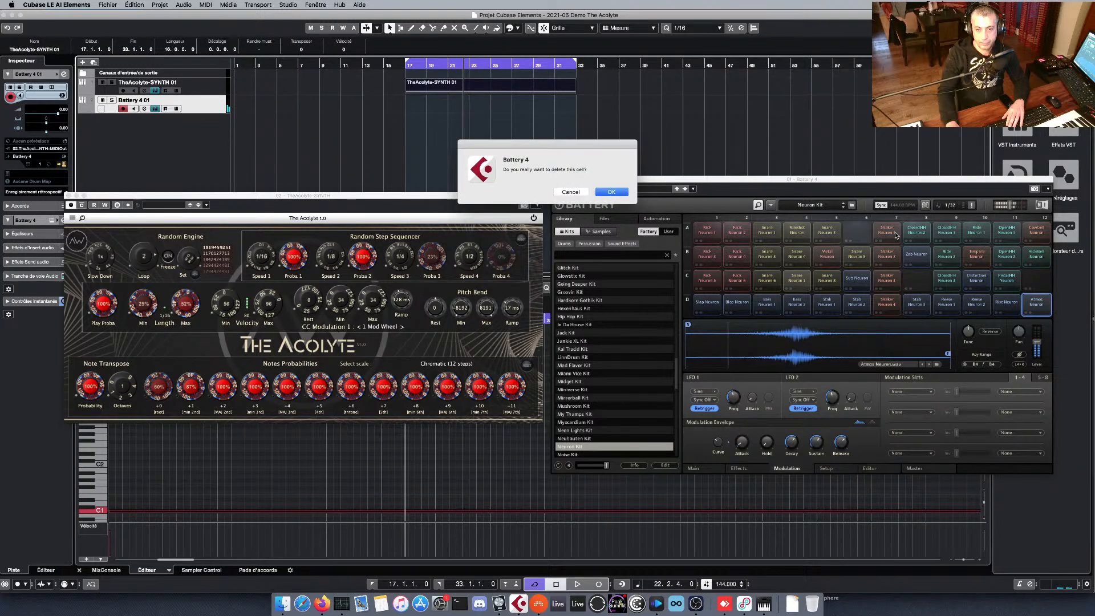
pyautogui.click(612, 192)
# Audition and delete cells D11 and D10 of the Neuron Kit.
pyautogui.click(1006, 302)
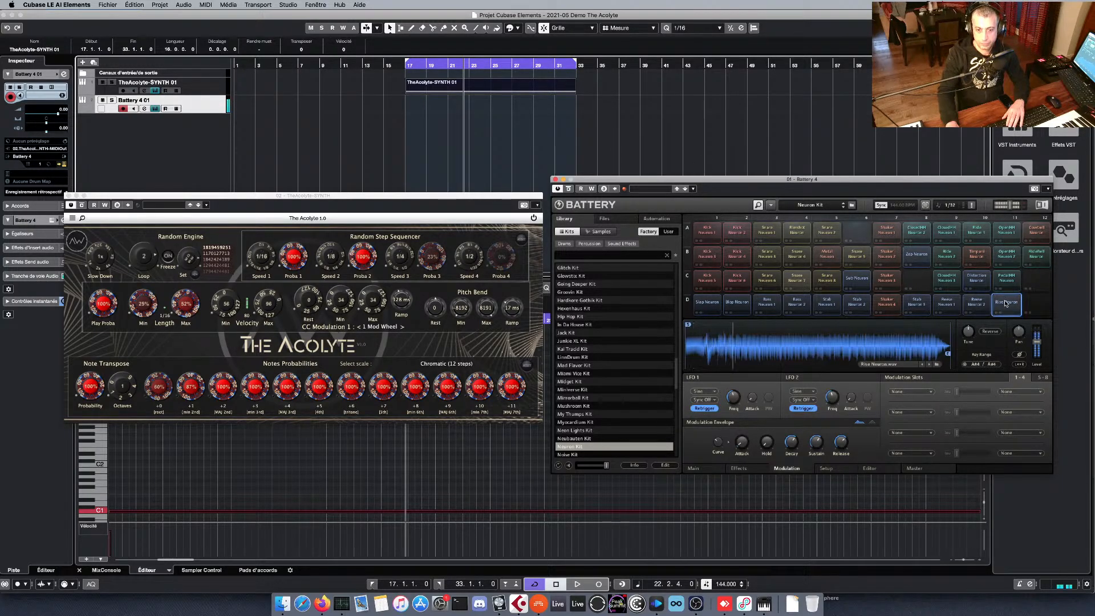
pyautogui.press('Delete')
pyautogui.click(611, 192)
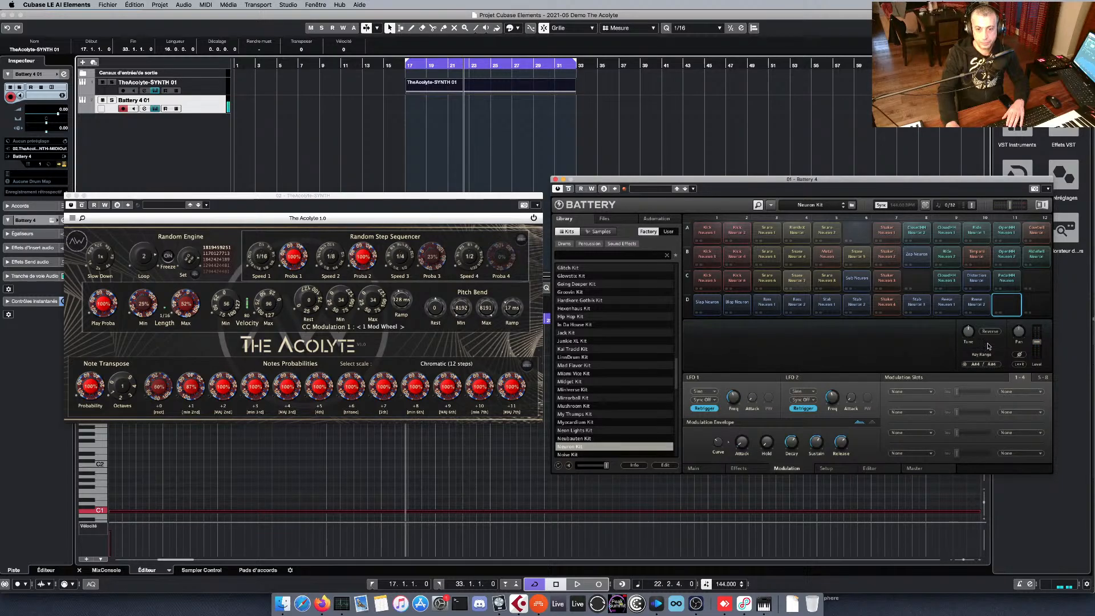
pyautogui.click(983, 308)
pyautogui.press('Delete')
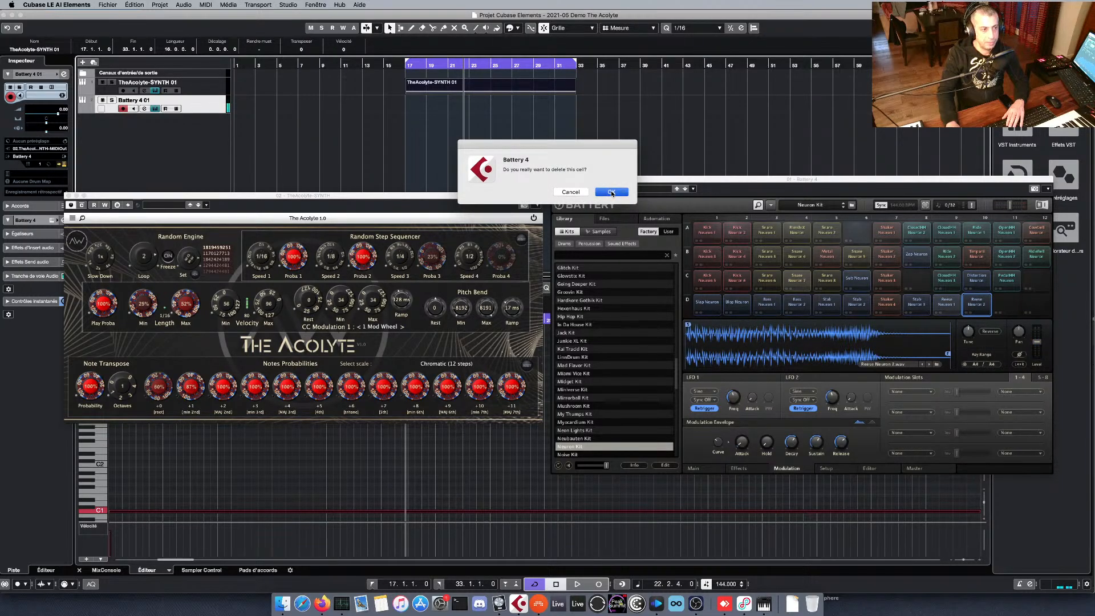
pyautogui.click(611, 192)
# Audition cells D9, D8 and D7 of the Neuron Kit, and delete cells D8 and D9.
pyautogui.click(946, 302)
pyautogui.click(916, 302)
pyautogui.click(890, 303)
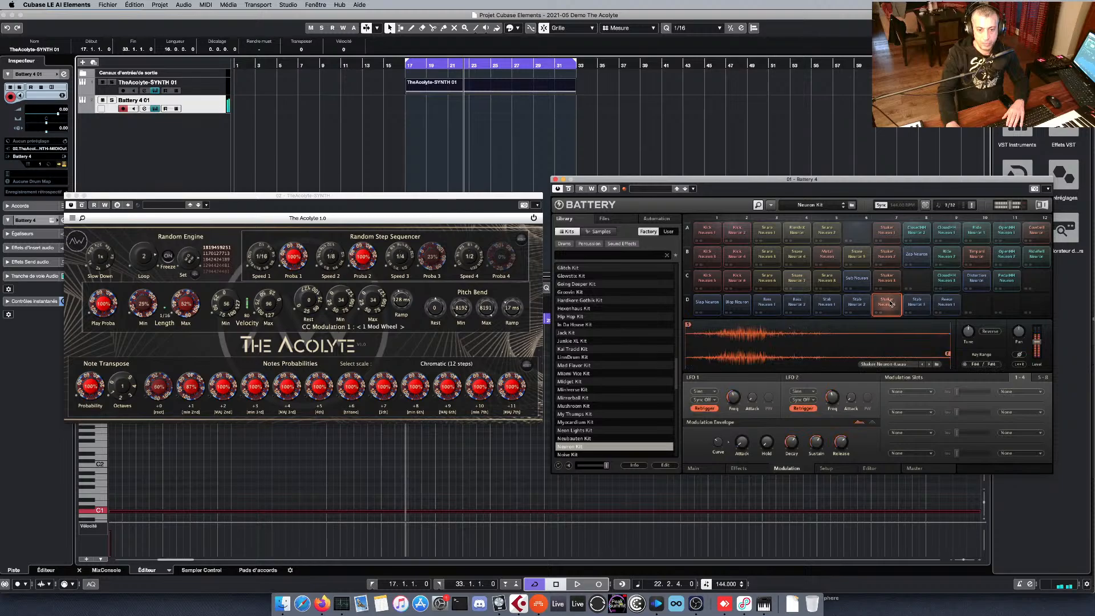
pyautogui.click(916, 304)
pyautogui.press('Delete')
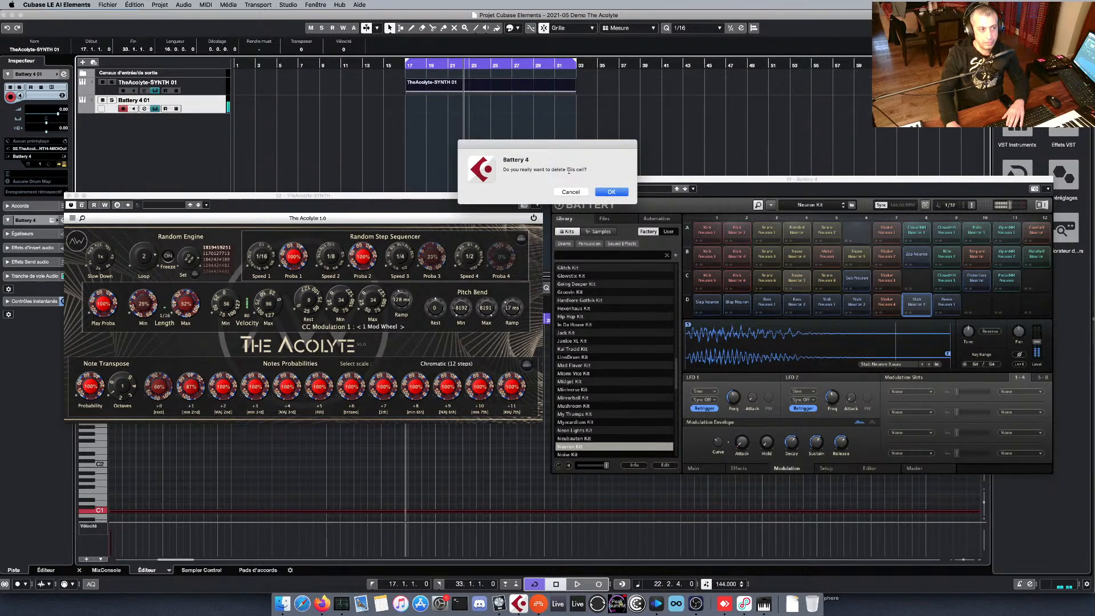
pyautogui.click(611, 191)
pyautogui.click(953, 304)
pyautogui.press('Delete')
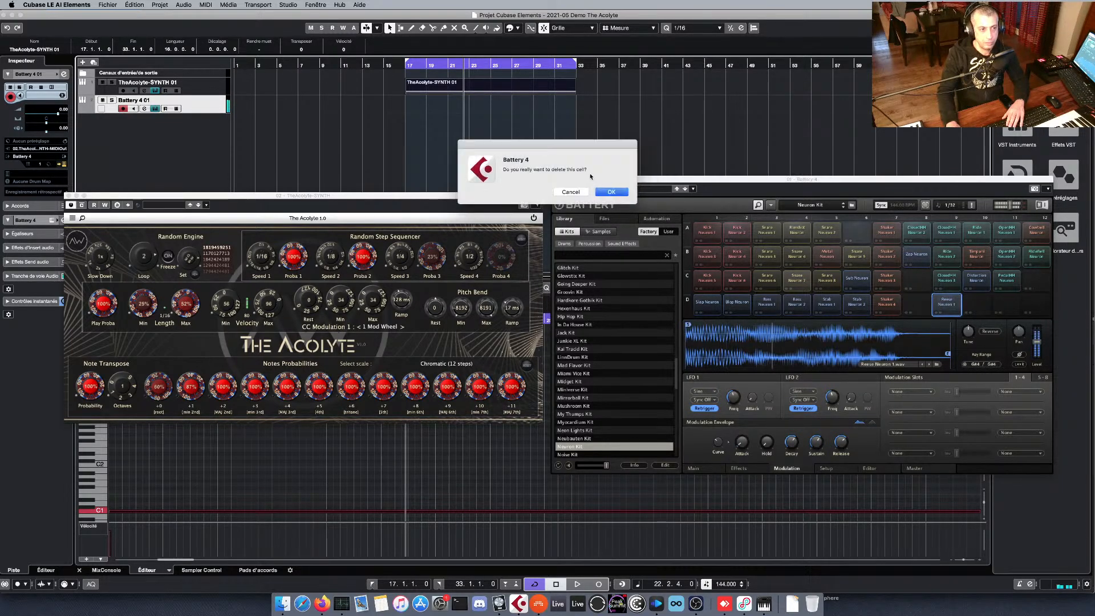
pyautogui.click(612, 192)
# Audition cells D6 and D5 of the Neuron Kit and delete D5.
pyautogui.click(856, 303)
pyautogui.click(827, 304)
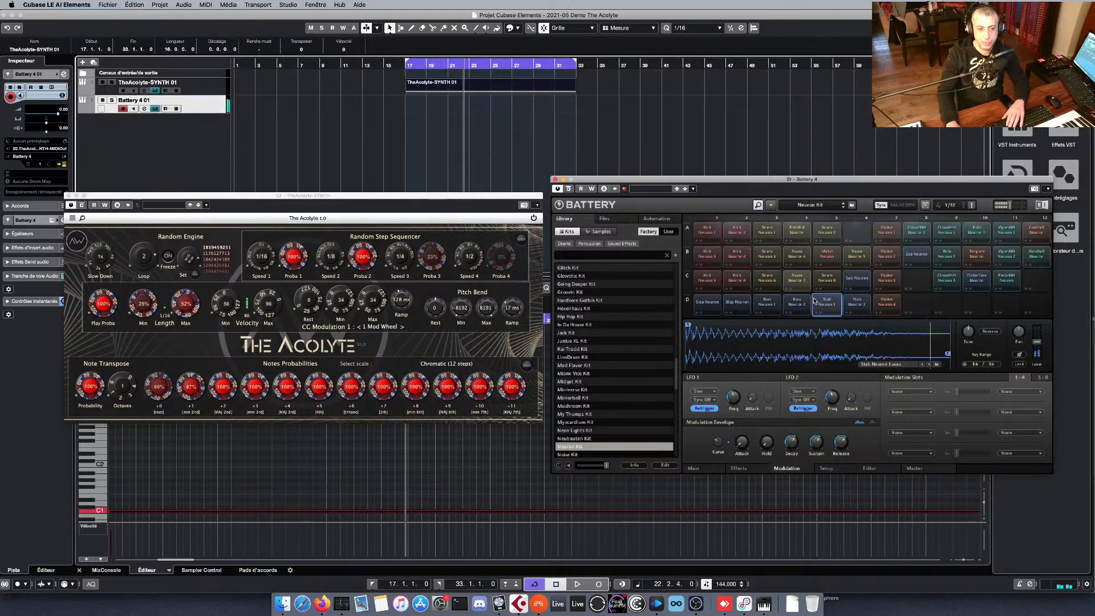
pyautogui.press('Delete')
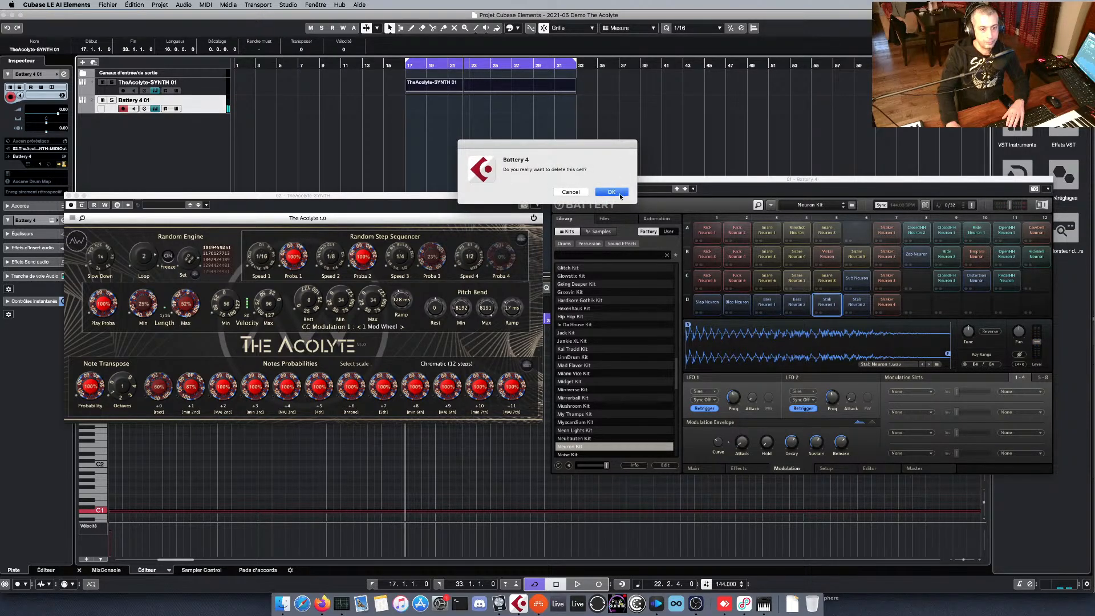
pyautogui.click(619, 193)
# Audition the first four cells of Battery's row D, from D4 back to D1.
pyautogui.click(796, 302)
pyautogui.click(766, 302)
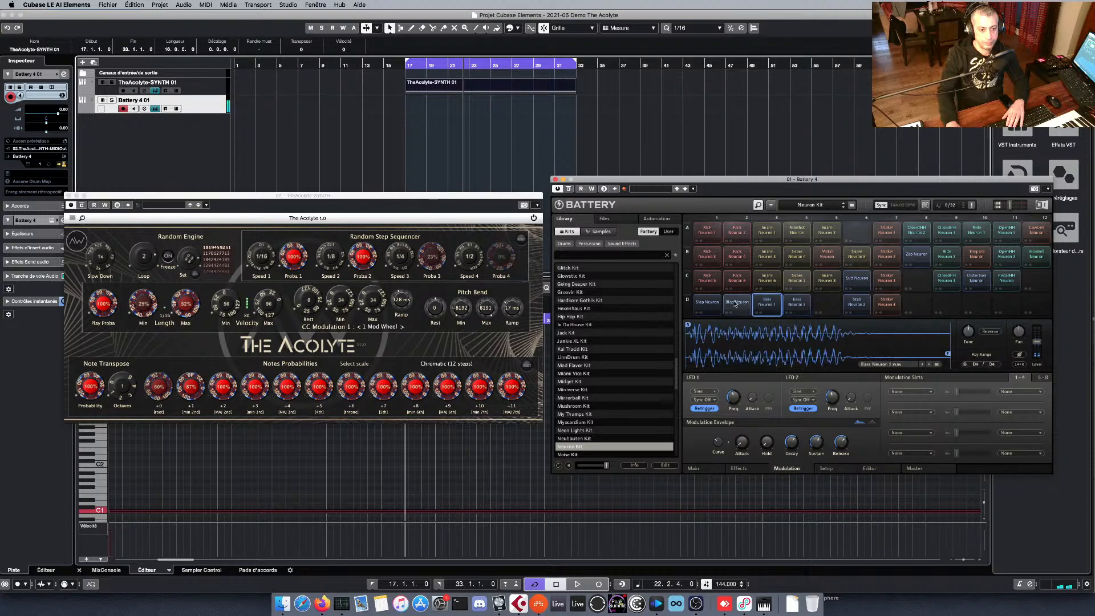
pyautogui.click(735, 303)
pyautogui.click(707, 303)
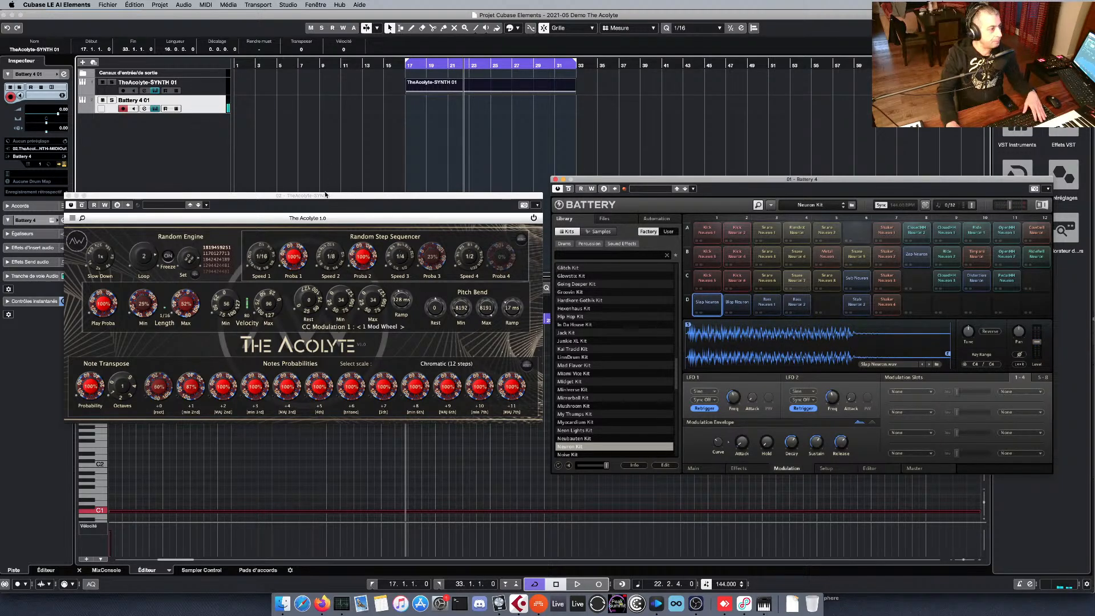
# Start playback and lower The Acolyte's Play Proba.
pyautogui.press('space')
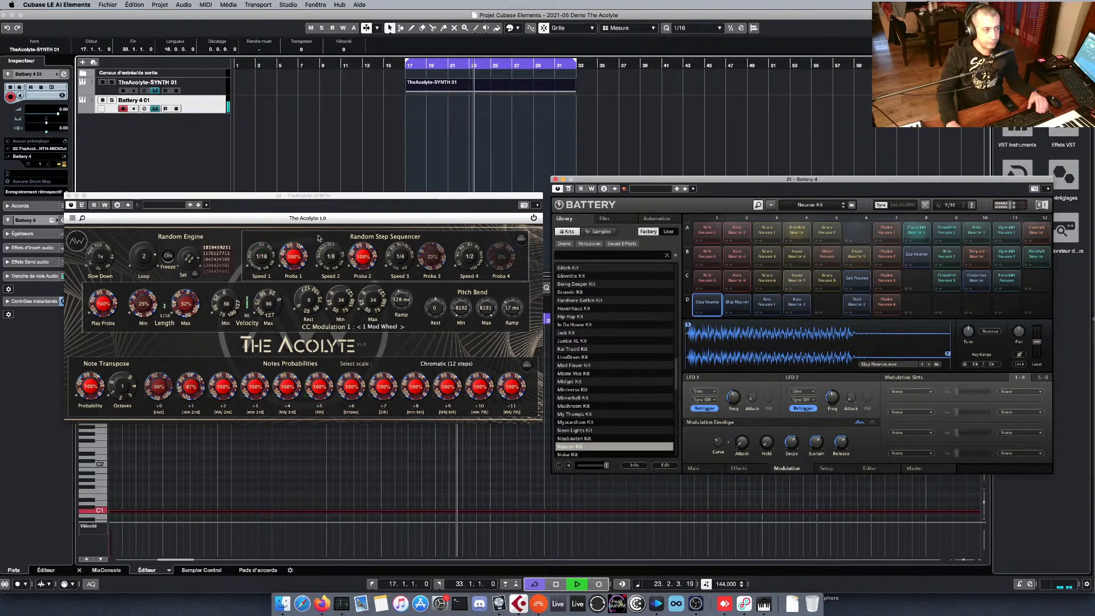
pyautogui.click(104, 302)
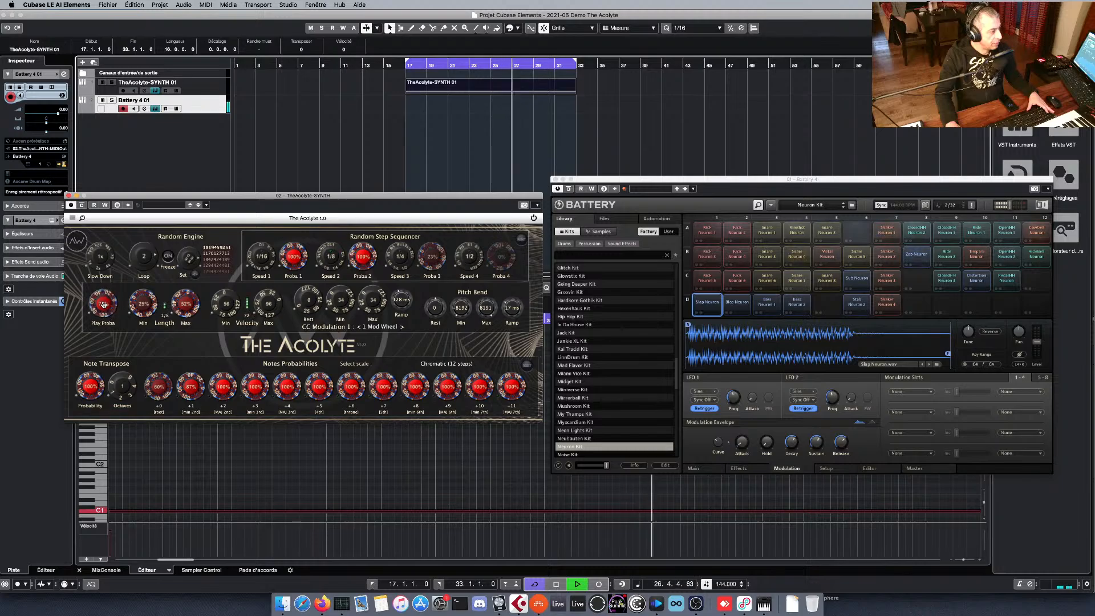
pyautogui.moveTo(103, 304); pyautogui.dragTo(102, 307)
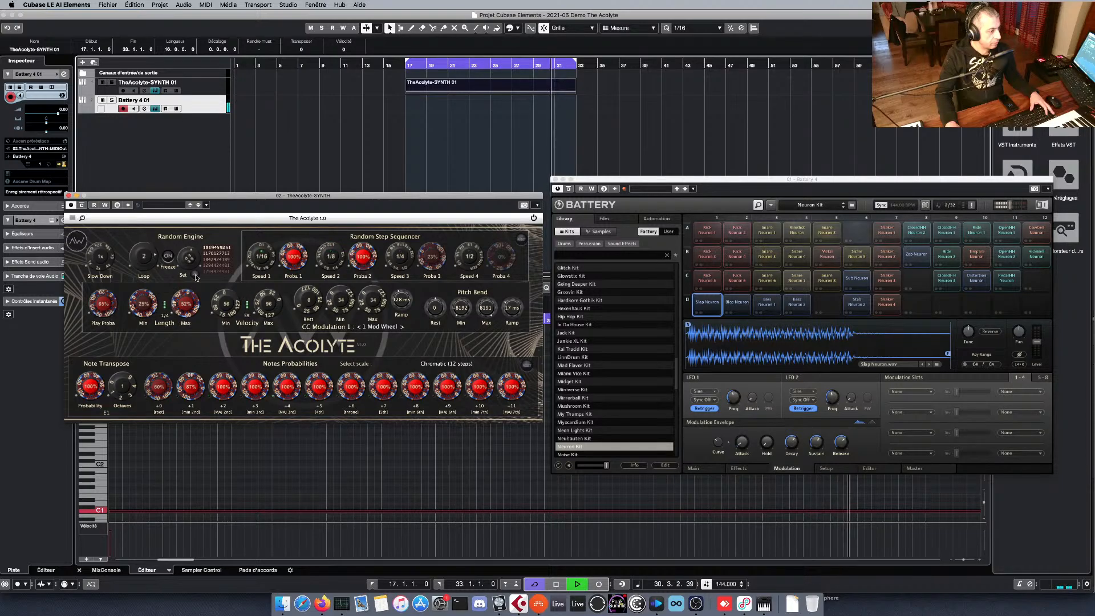
# Raise The Acolyte's Note Transpose Octaves to 3 and turn down the step sequencer's Proba 2, ending by stopping playback.
pyautogui.moveTo(129, 388); pyautogui.dragTo(131, 382)
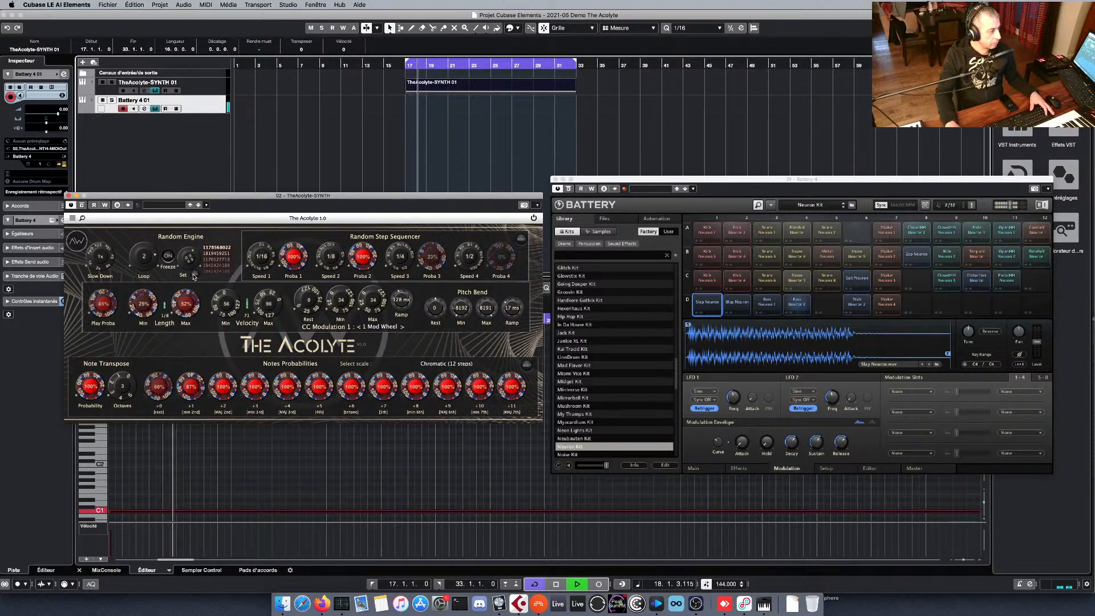
pyautogui.moveTo(355, 262); pyautogui.dragTo(363, 343)
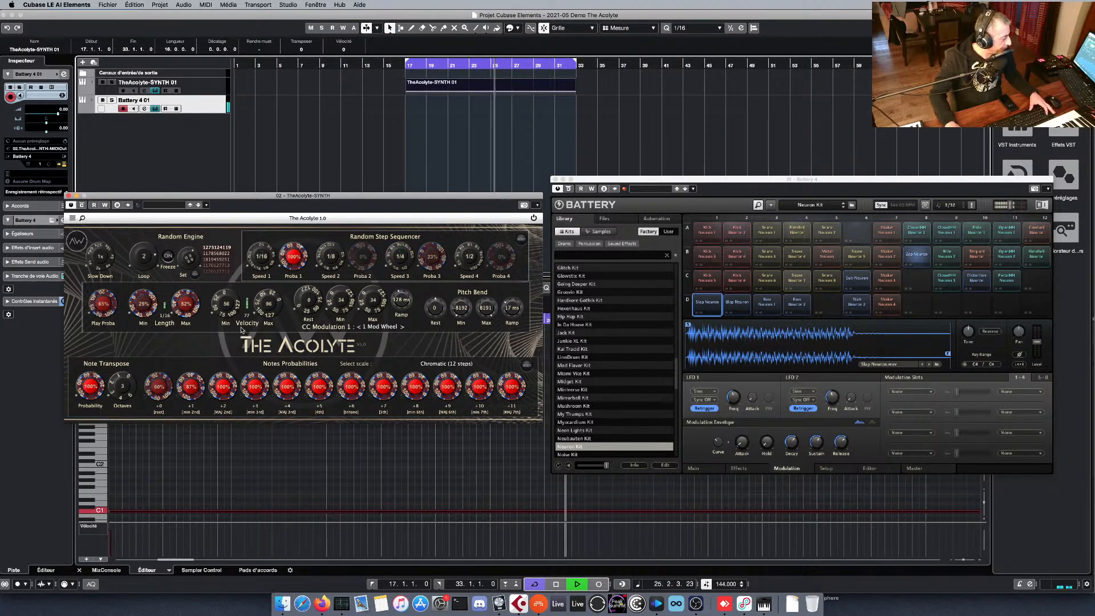
pyautogui.press('space')
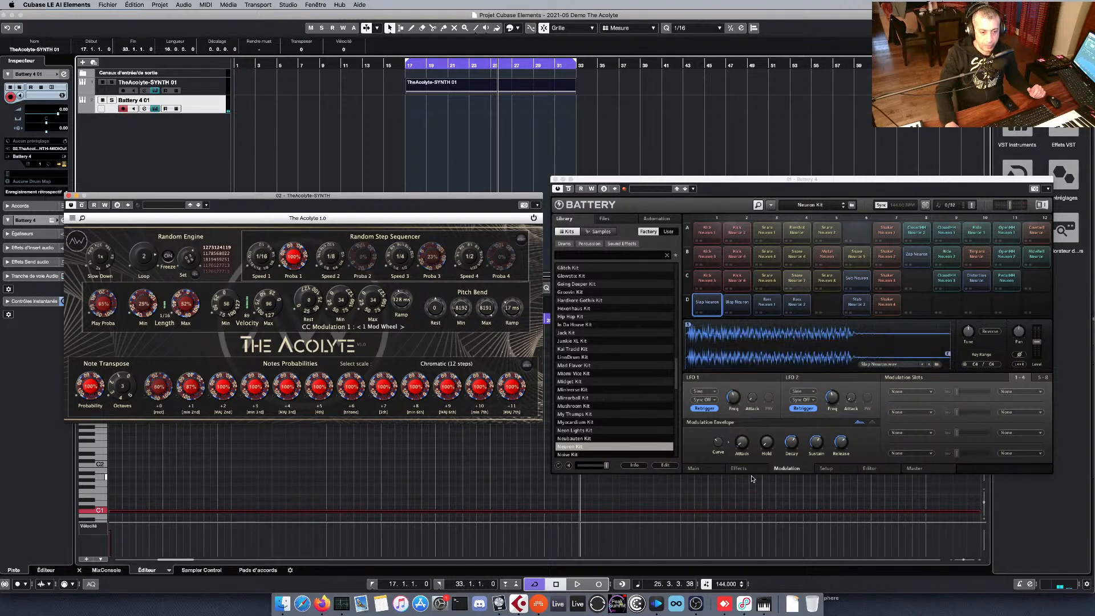
# Review Battery's Effects and Modulation settings for cell D1 and The Acolyte's CC Modulation 1 controls.
pyautogui.click(786, 469)
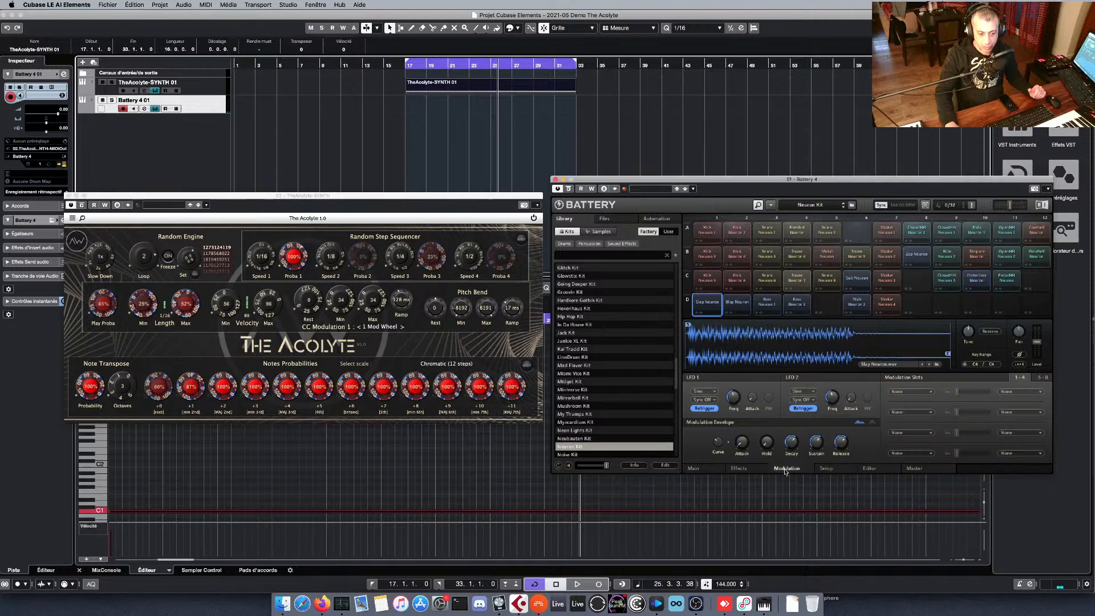
pyautogui.click(739, 469)
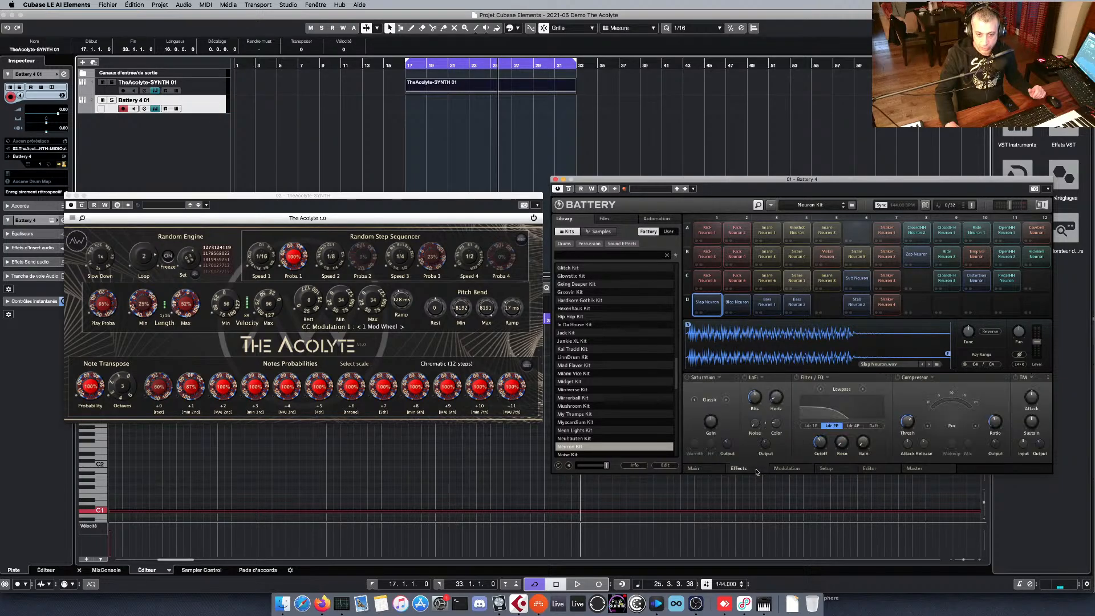
pyautogui.click(786, 469)
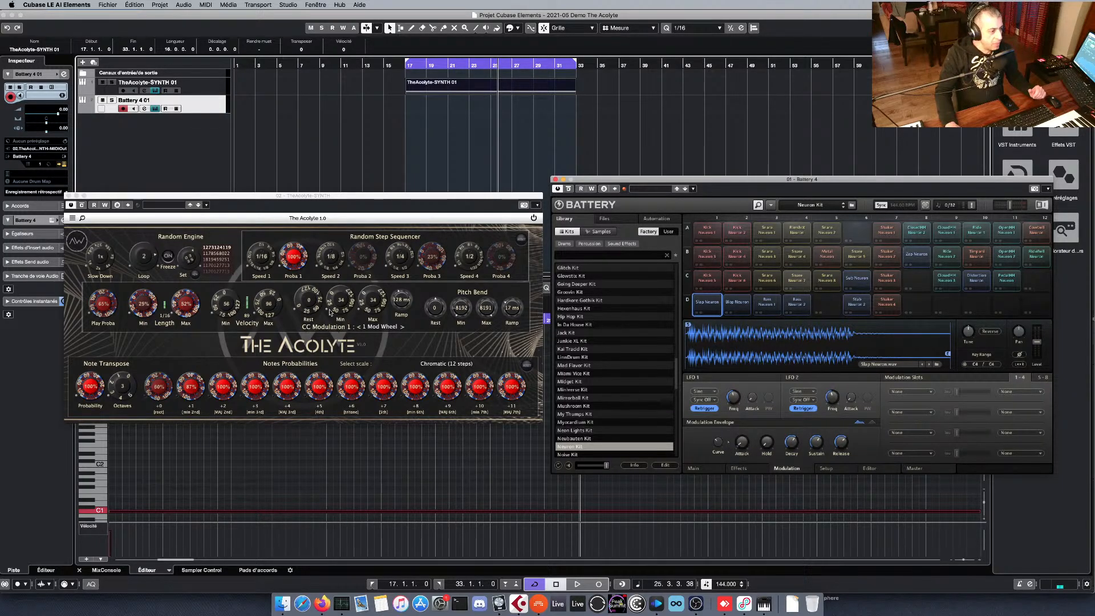
pyautogui.click(376, 307)
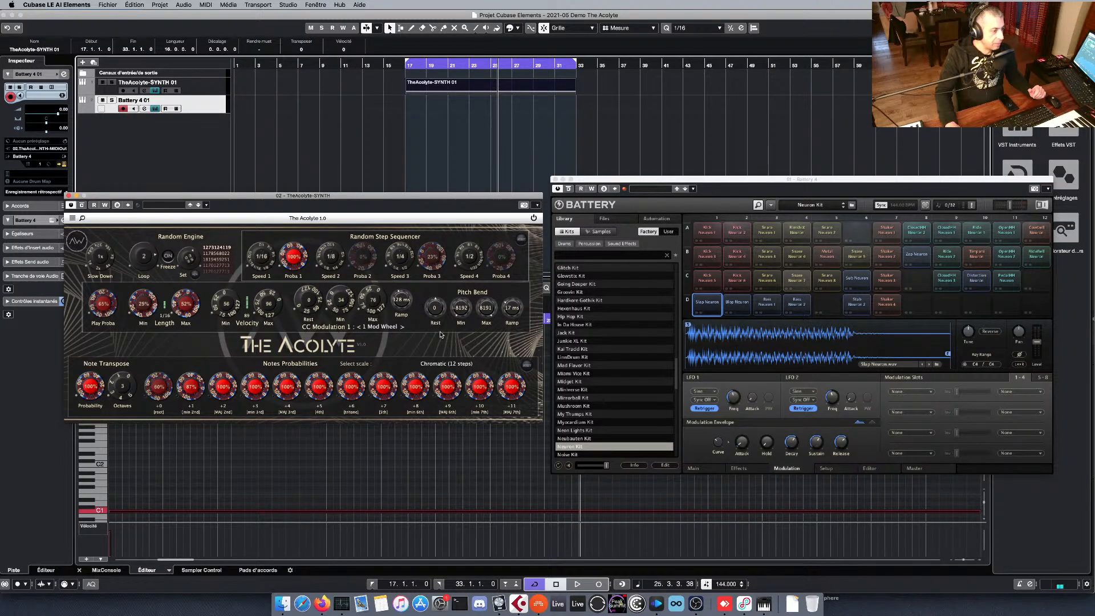
# Route MIDI CC 1 to Saturation in cell D1's first modulation slot.
pyautogui.click(919, 392)
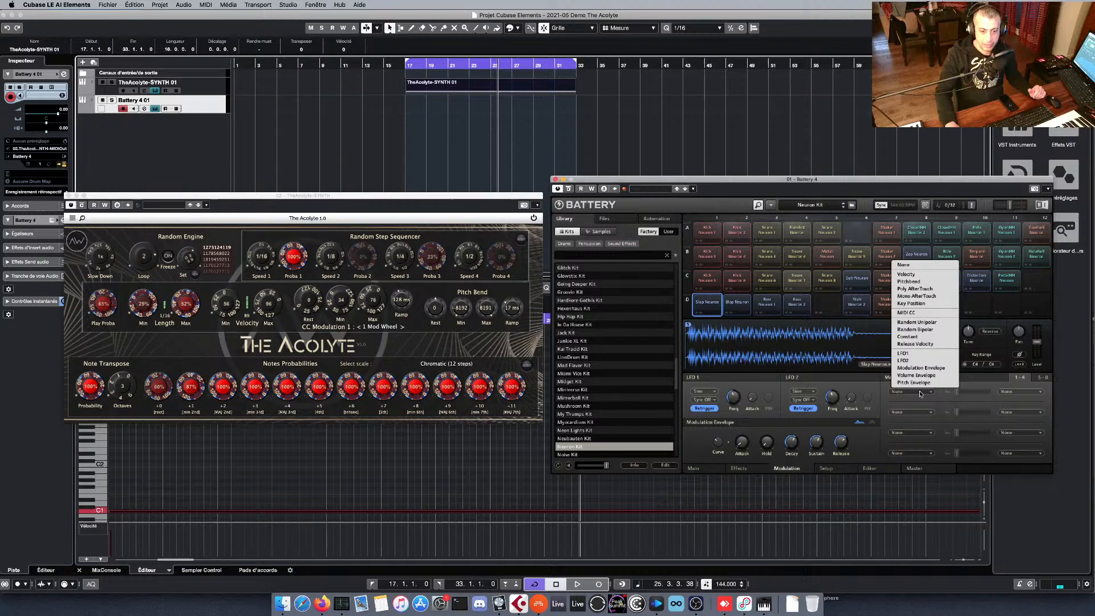
pyautogui.click(913, 314)
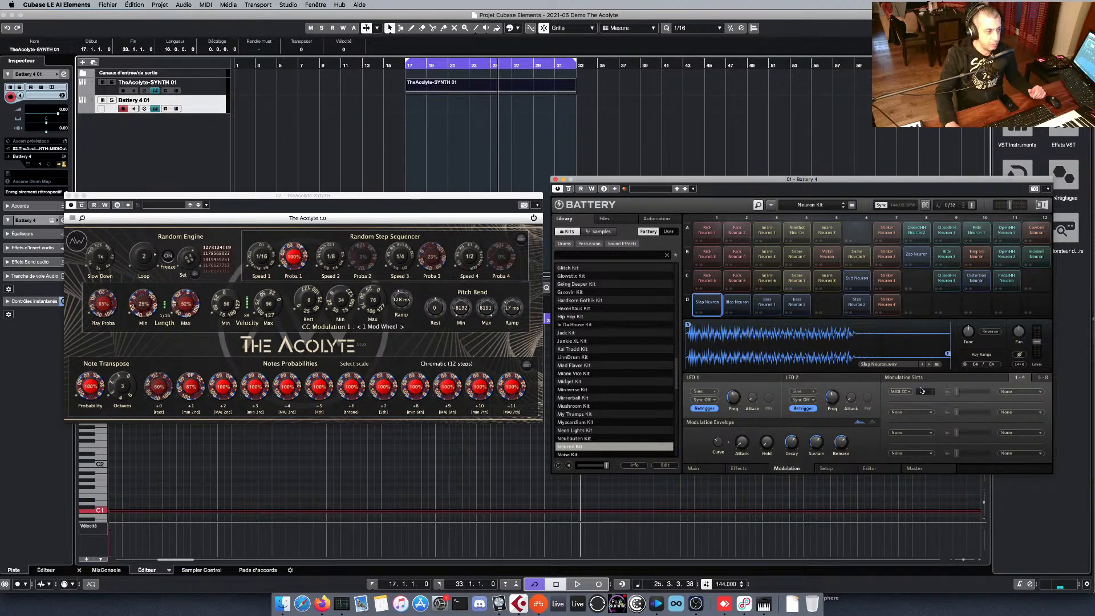
pyautogui.click(1015, 392)
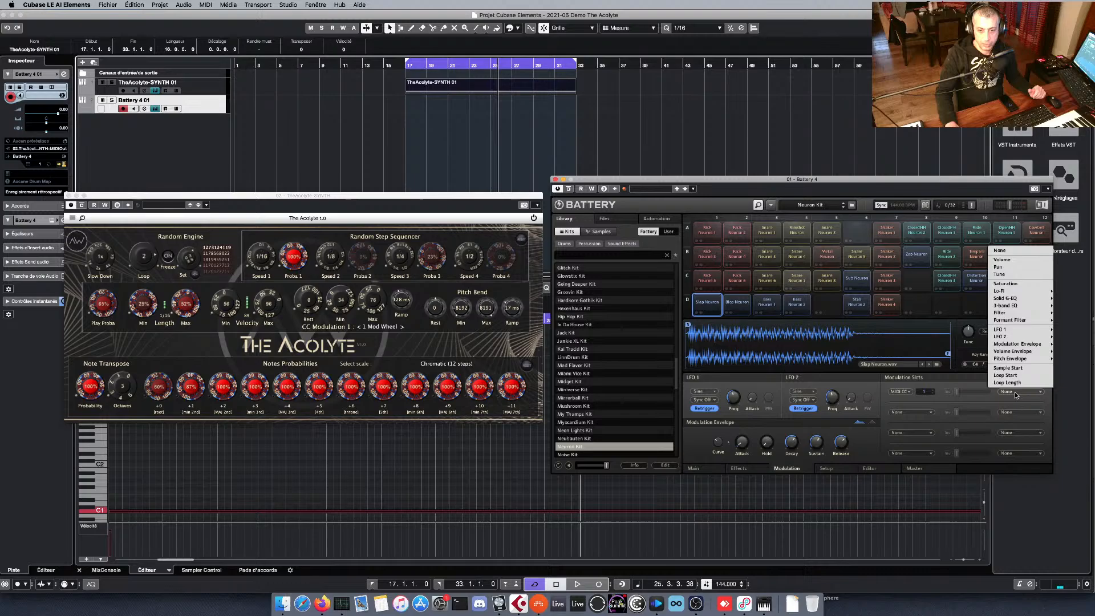
pyautogui.click(1020, 285)
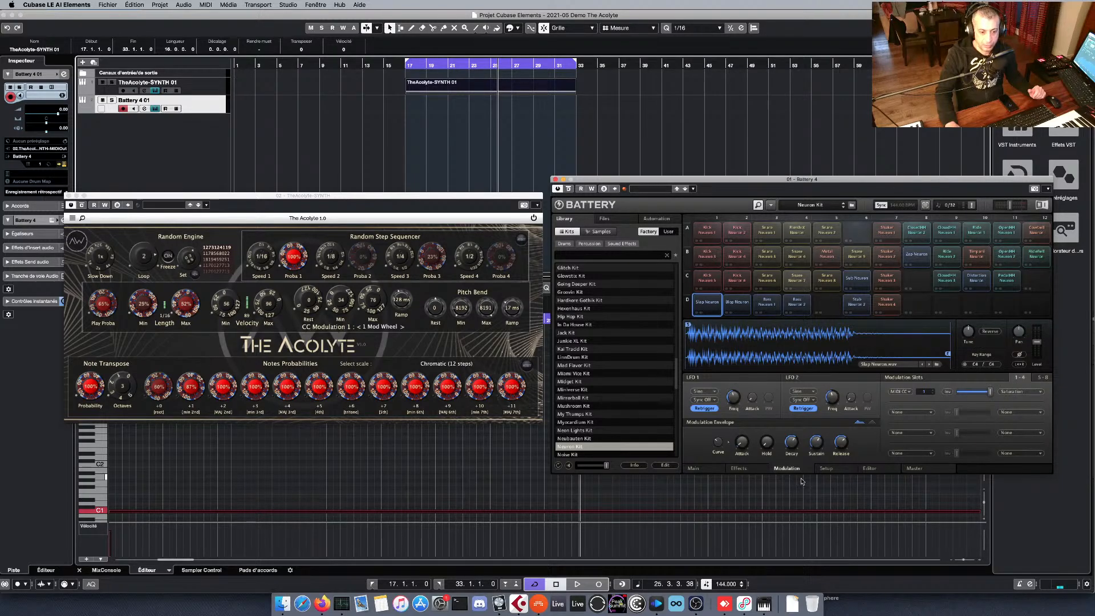
# Check Battery's Master settings, return to cell D1's modulation settings and play the sequence briefly.
pyautogui.click(935, 469)
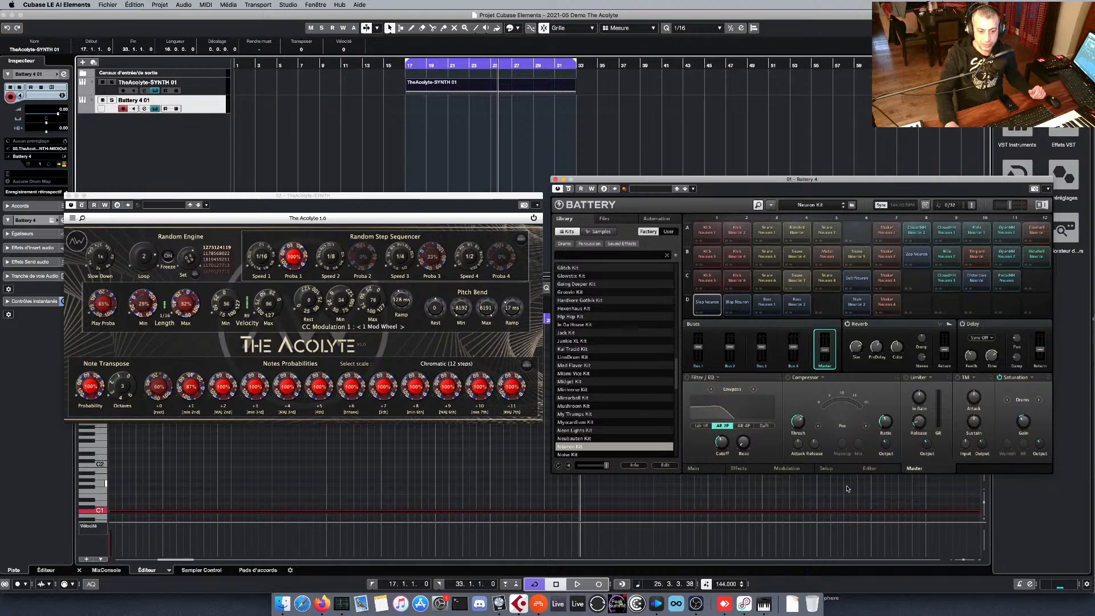
pyautogui.click(786, 468)
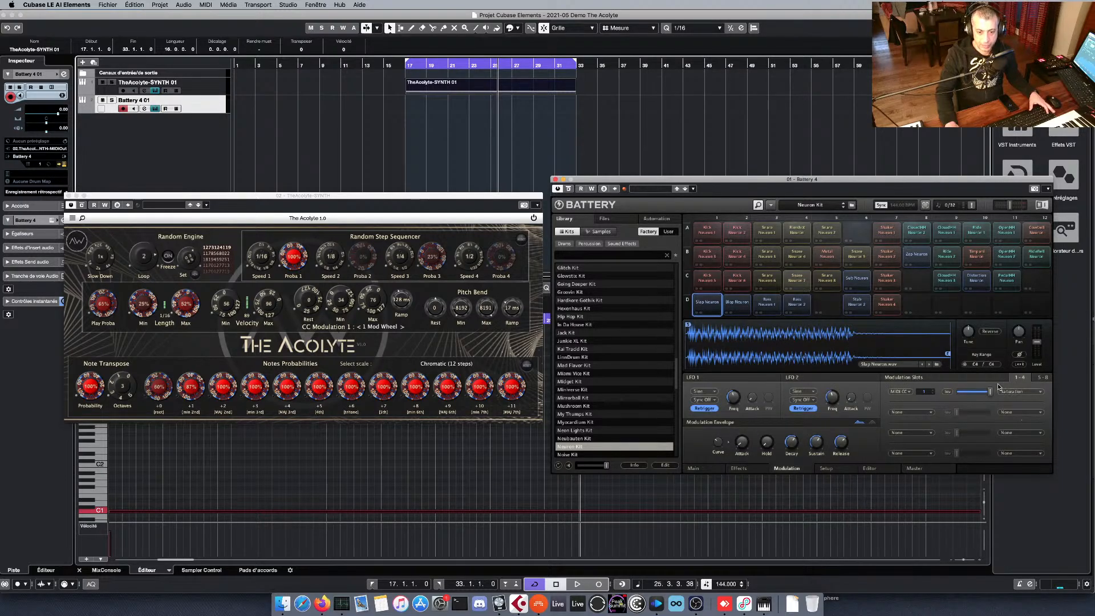
pyautogui.press('space')
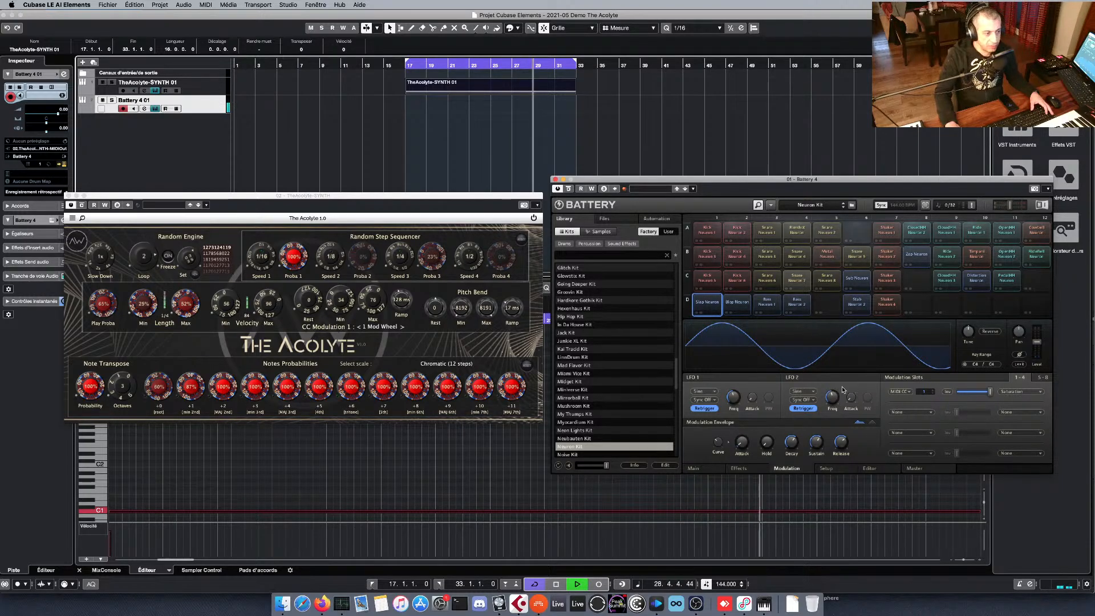
pyautogui.press('space')
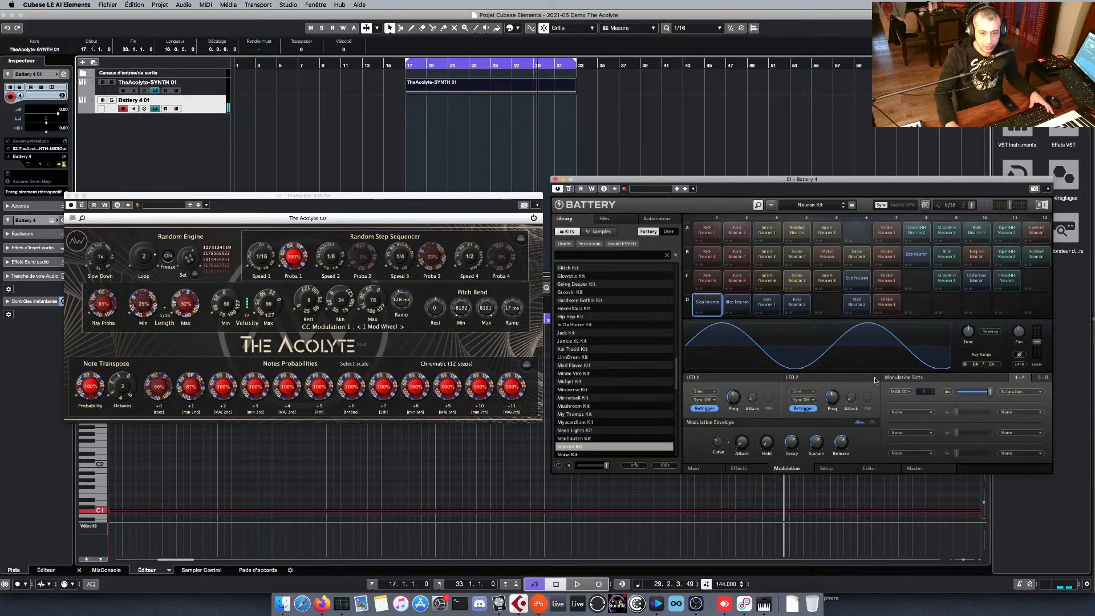
# Route Pitchbend to Lo-Fi Hertz in cell D1's second modulation slot.
pyautogui.click(931, 415)
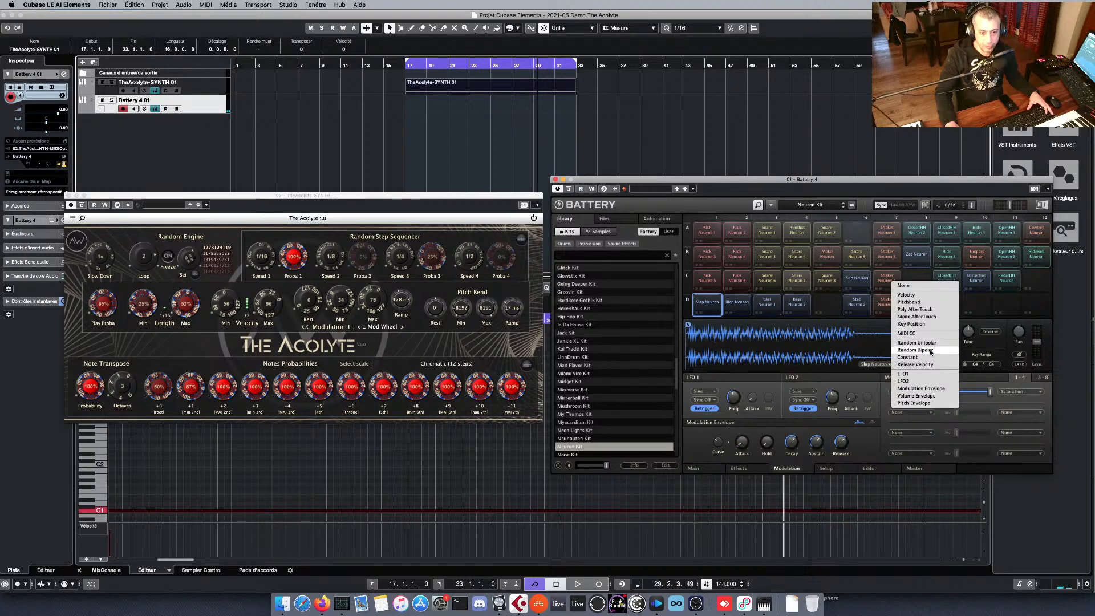
pyautogui.click(924, 302)
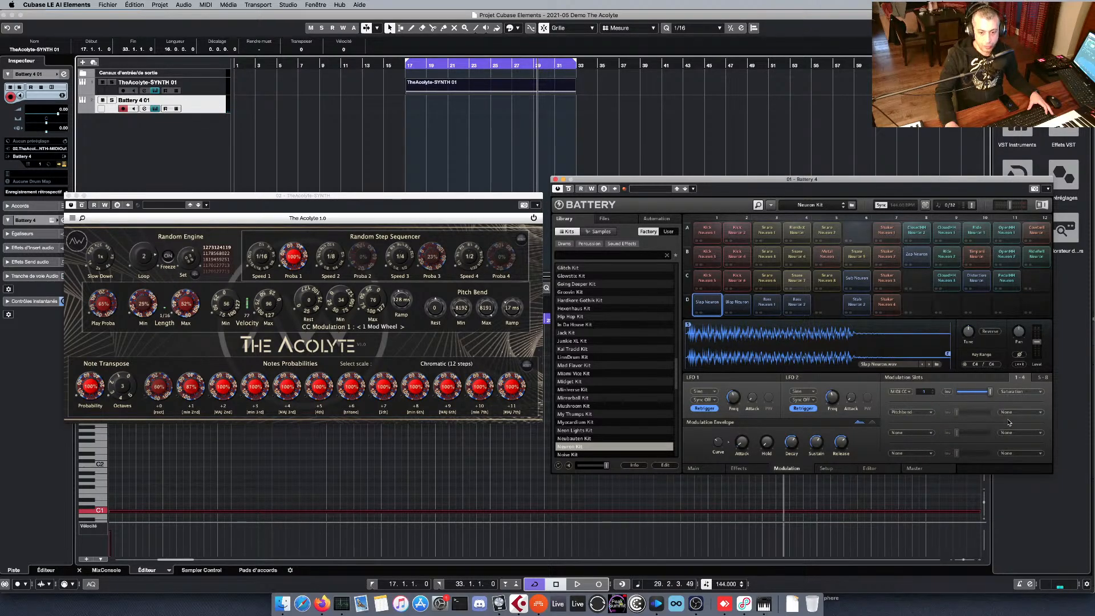
pyautogui.click(1014, 412)
pyautogui.moveTo(1021, 311)
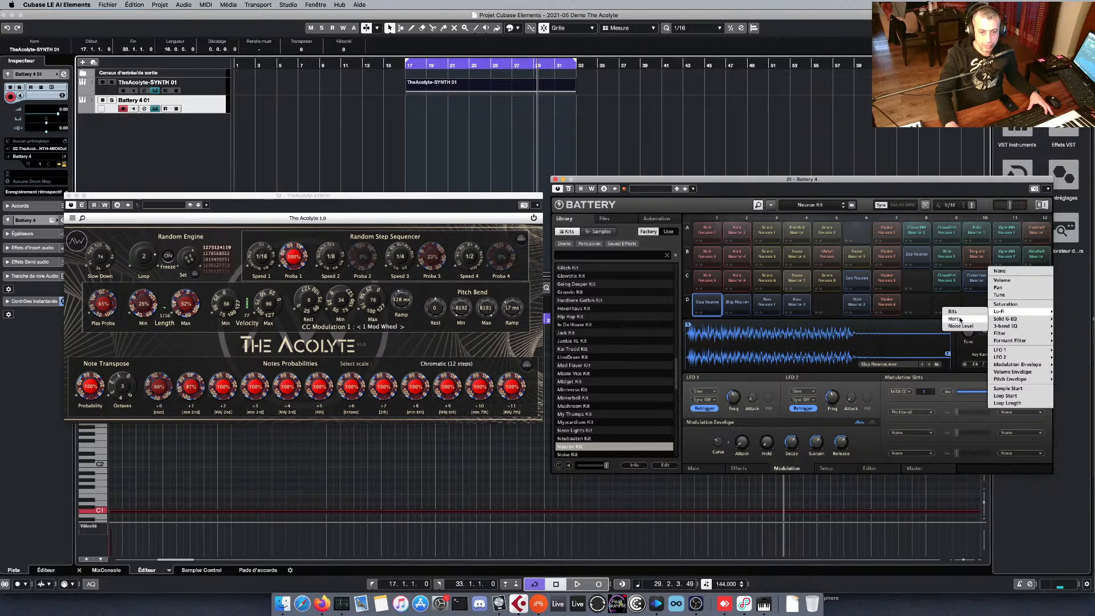
pyautogui.click(960, 319)
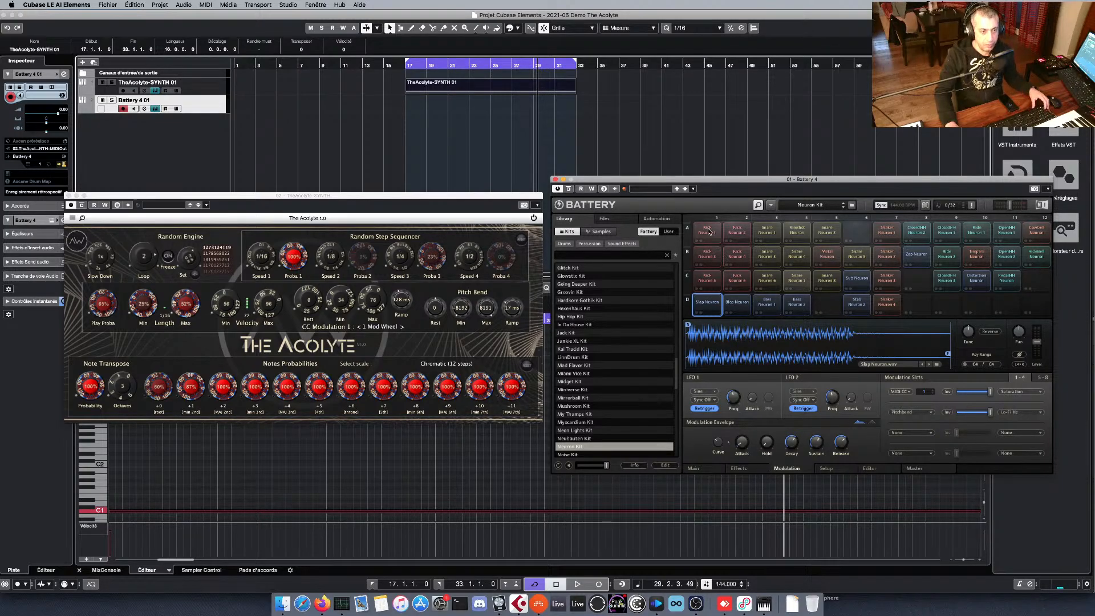
# Select all cells from A1 to D12, enable their Lofi effect and adjust its Hertz amount, ending with playback running.
pyautogui.click(1038, 306)
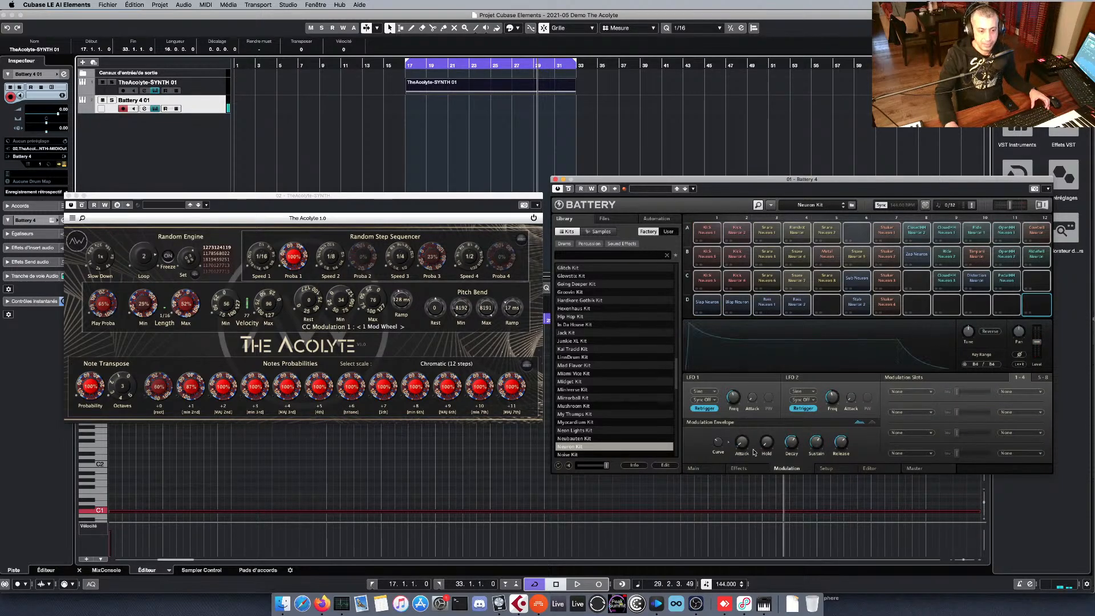
pyautogui.click(751, 471)
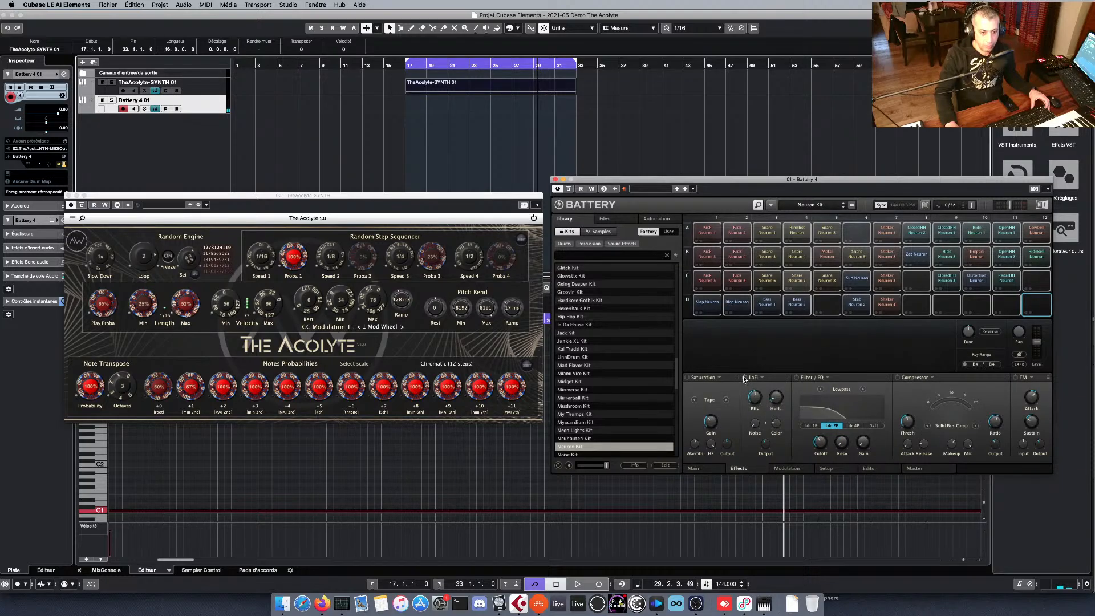
pyautogui.moveTo(775, 400); pyautogui.dragTo(774, 393)
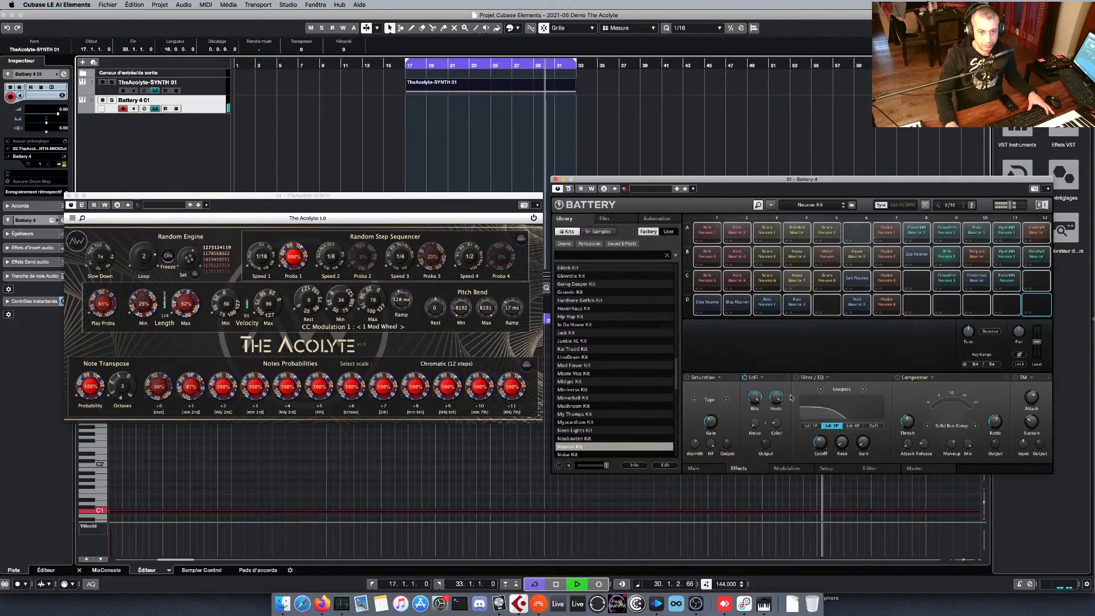
# Route Pitchbend to Lo-Fi Hertz in the first modulation slot of all selected cells and invert the modulation.
pyautogui.click(799, 469)
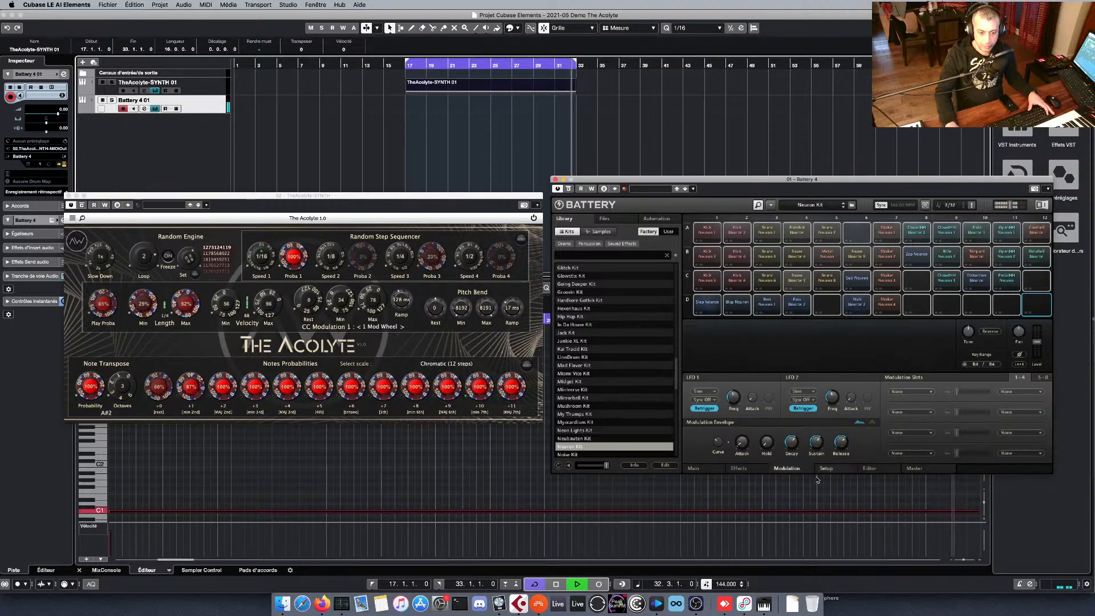
pyautogui.click(910, 392)
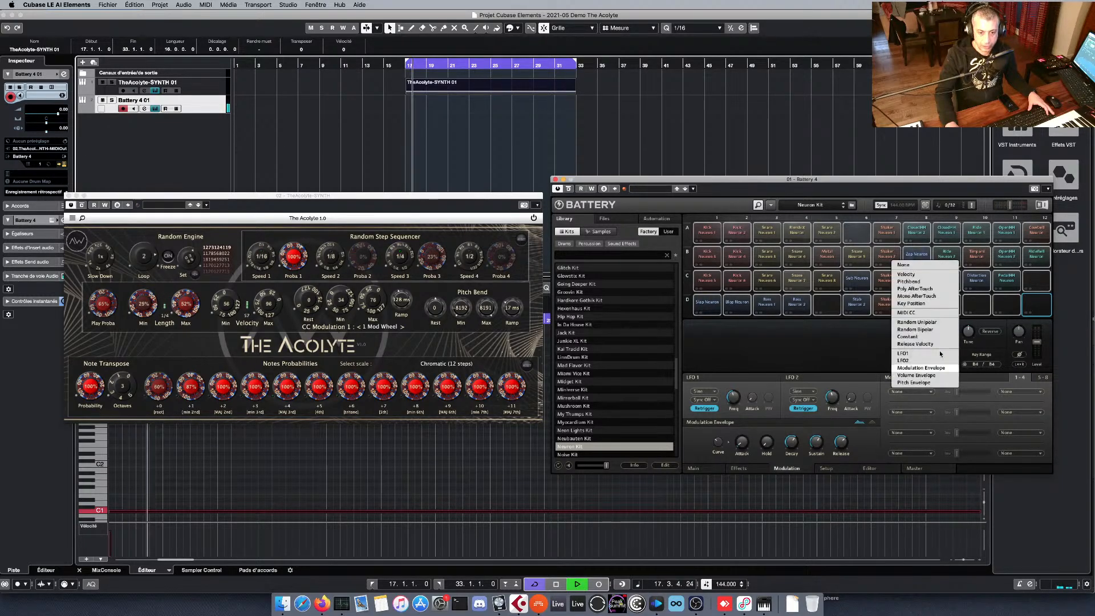
pyautogui.click(941, 281)
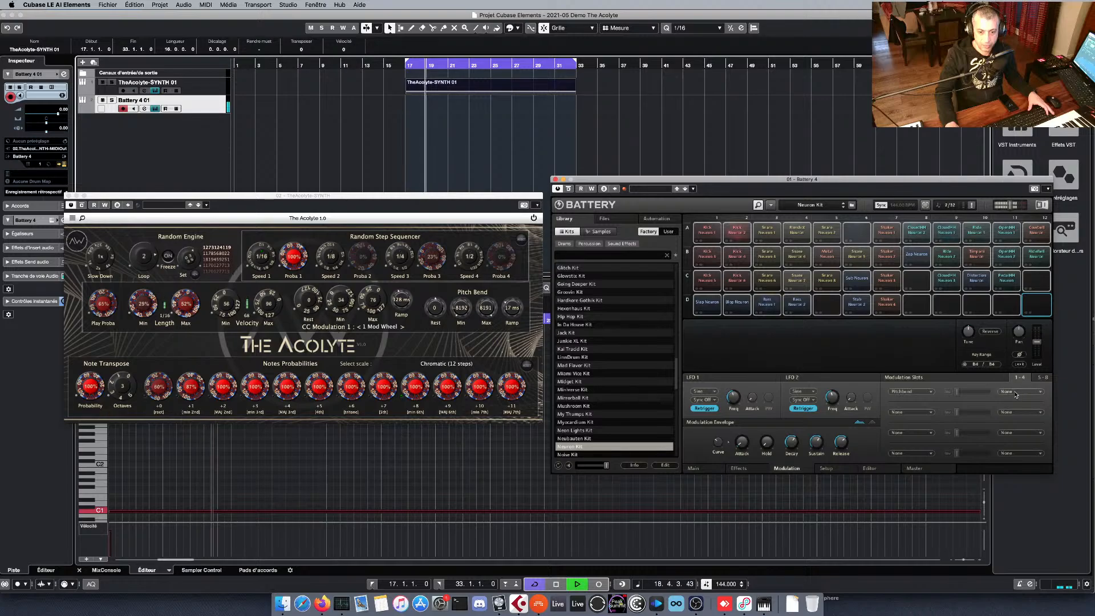
pyautogui.click(1014, 393)
pyautogui.moveTo(1003, 291)
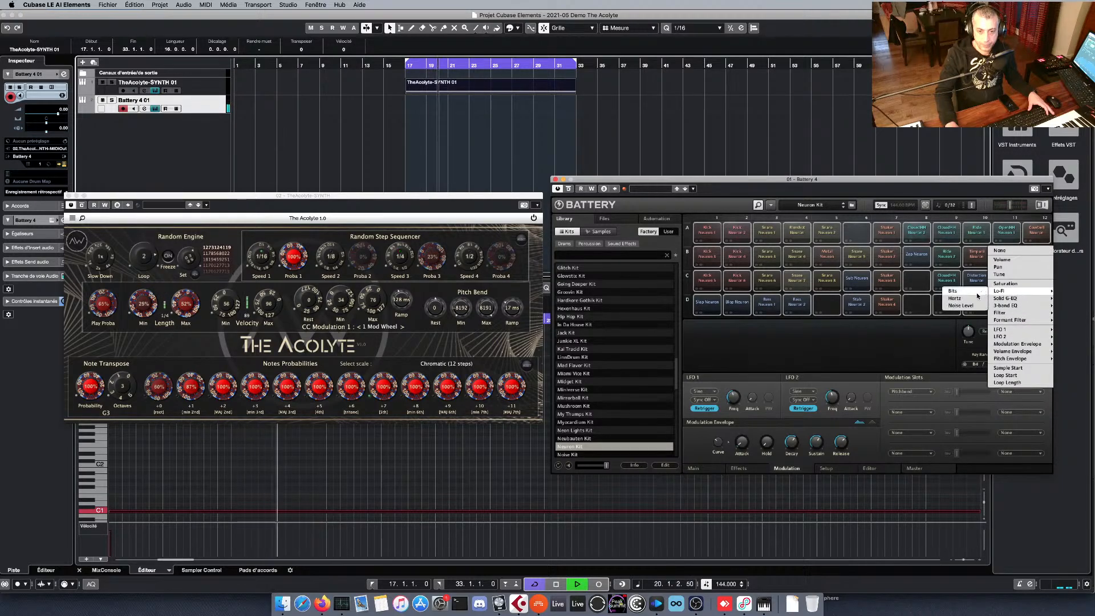
pyautogui.click(955, 299)
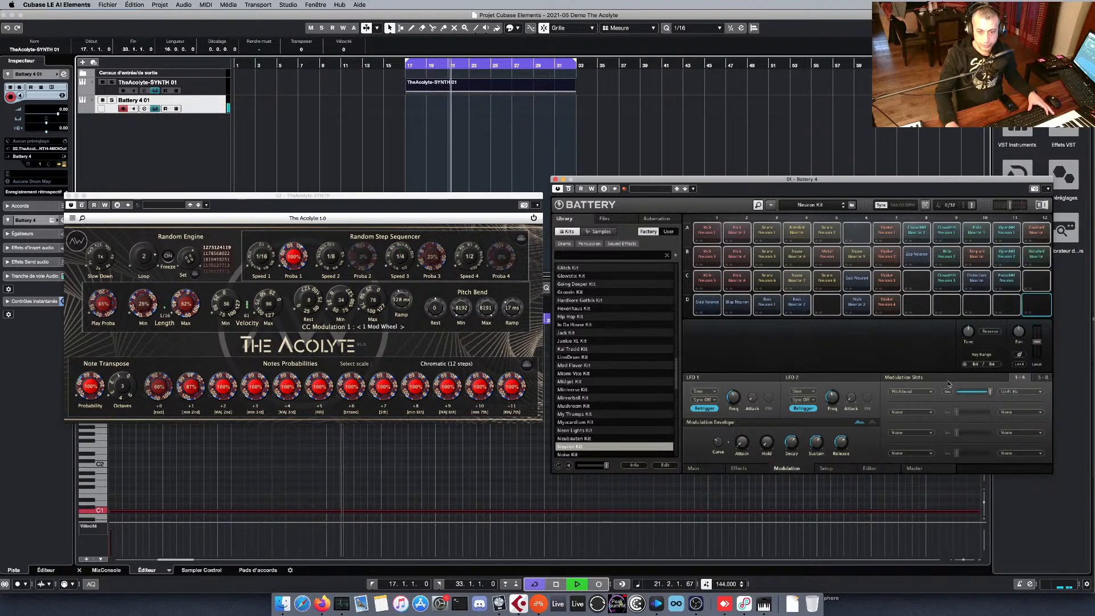
pyautogui.moveTo(986, 391); pyautogui.dragTo(989, 391)
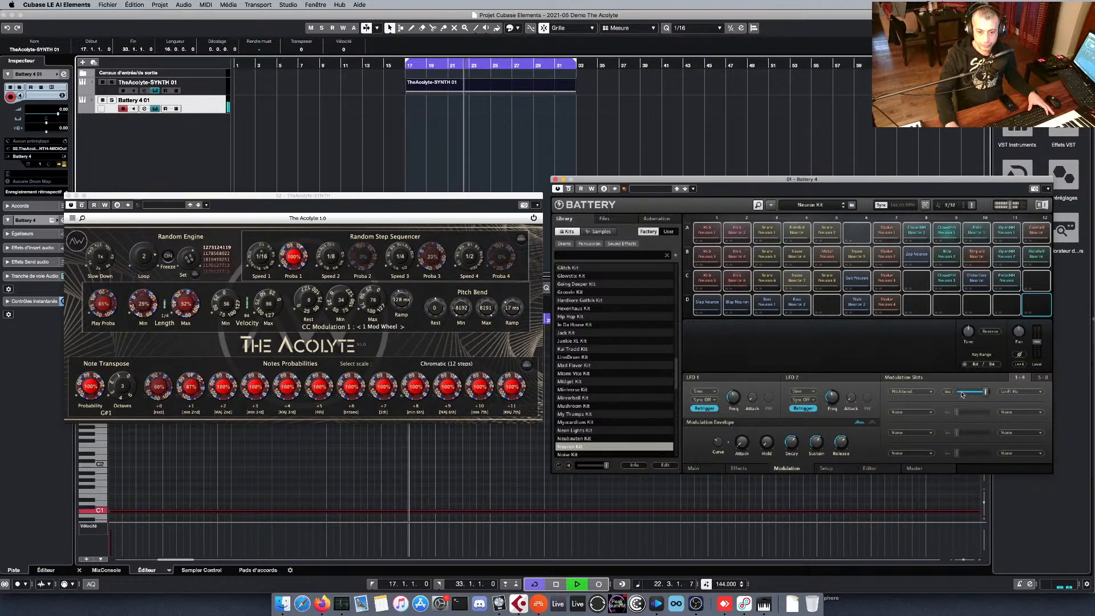
pyautogui.click(947, 392)
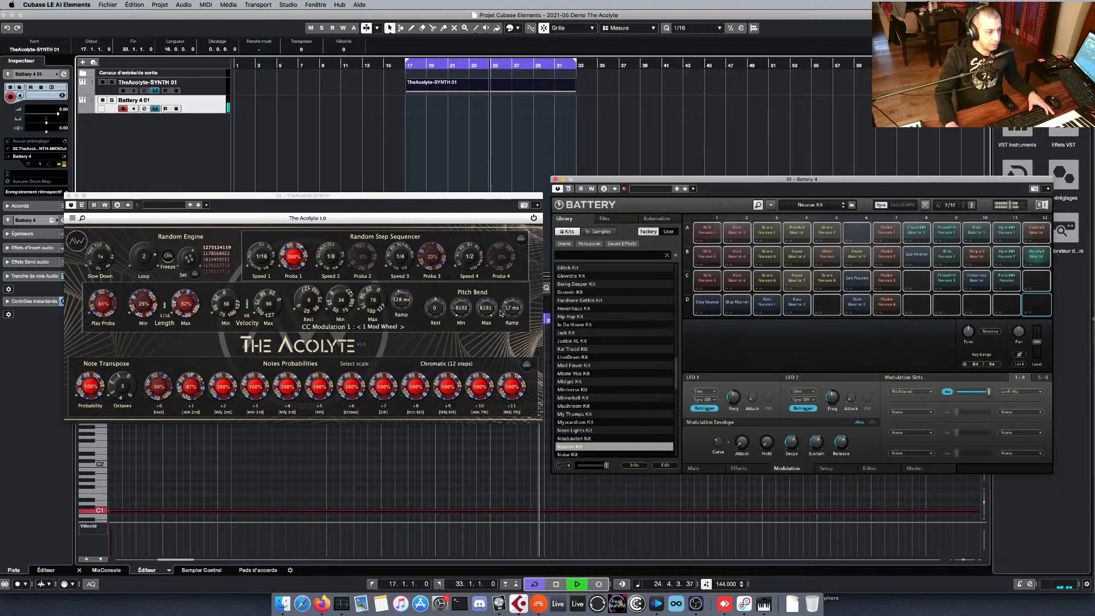
# Raise The Acolyte's Pitch Bend Min to about -1093, lower the Lofi Hertz for all cells, and stop playback.
pyautogui.moveTo(461, 308); pyautogui.dragTo(460, 274)
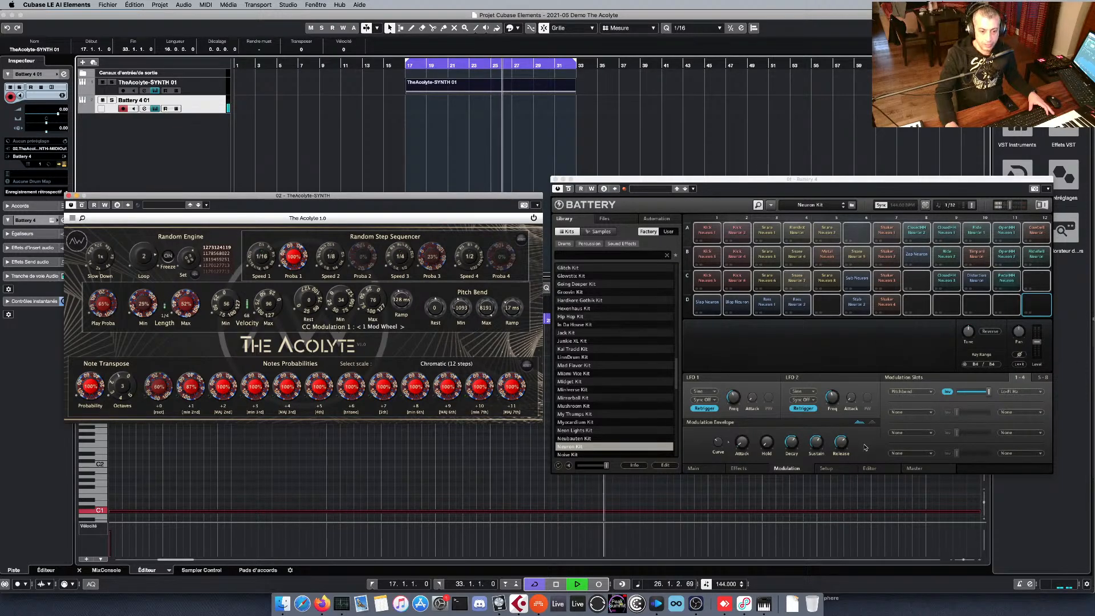
pyautogui.click(738, 468)
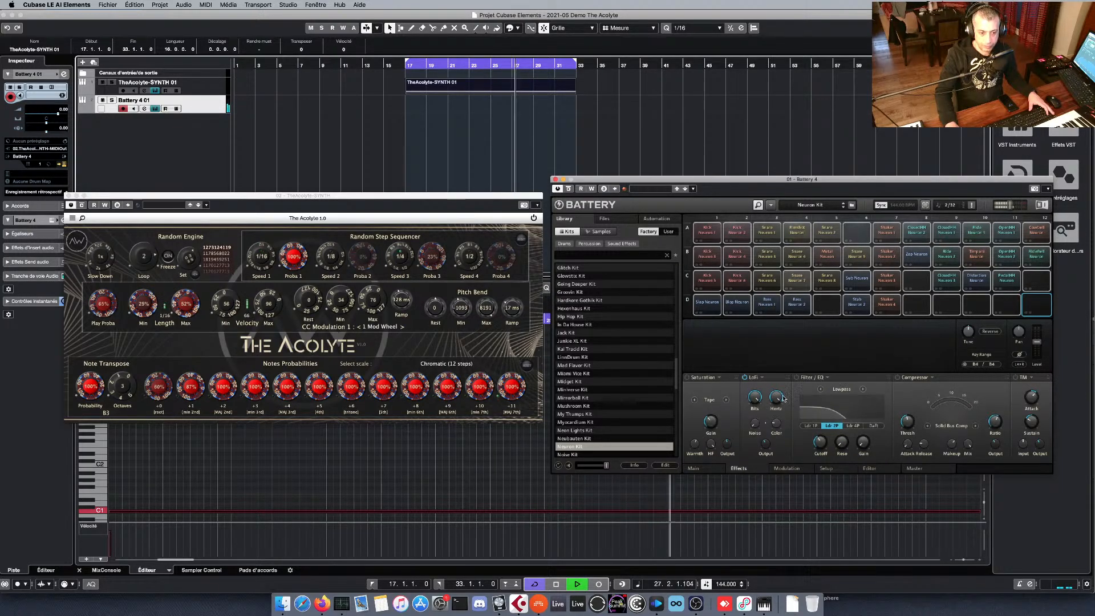
pyautogui.moveTo(775, 397); pyautogui.dragTo(775, 421)
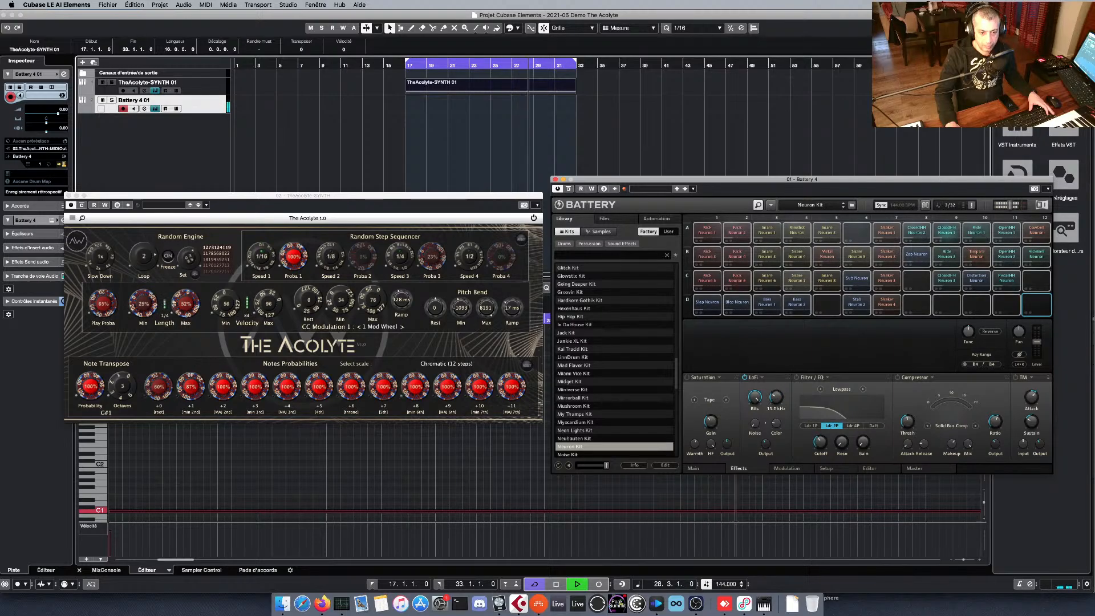
pyautogui.press('space')
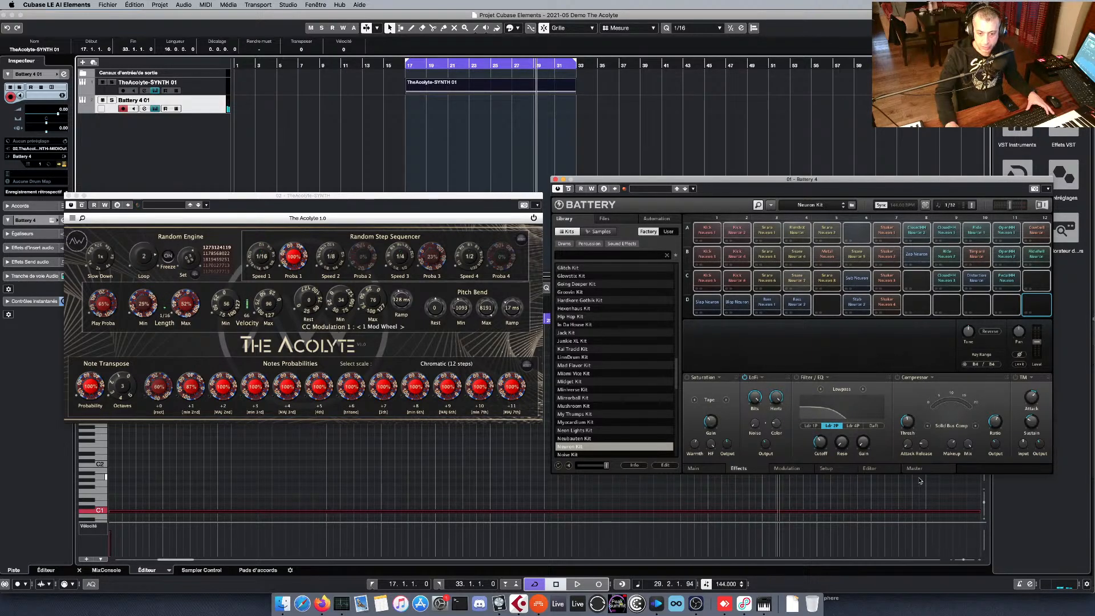
# Reduce the Pitchbend-to-Hertz modulation amount to a small positive value for all cells and turn off inversion, with playback running.
pyautogui.click(875, 470)
pyautogui.click(785, 469)
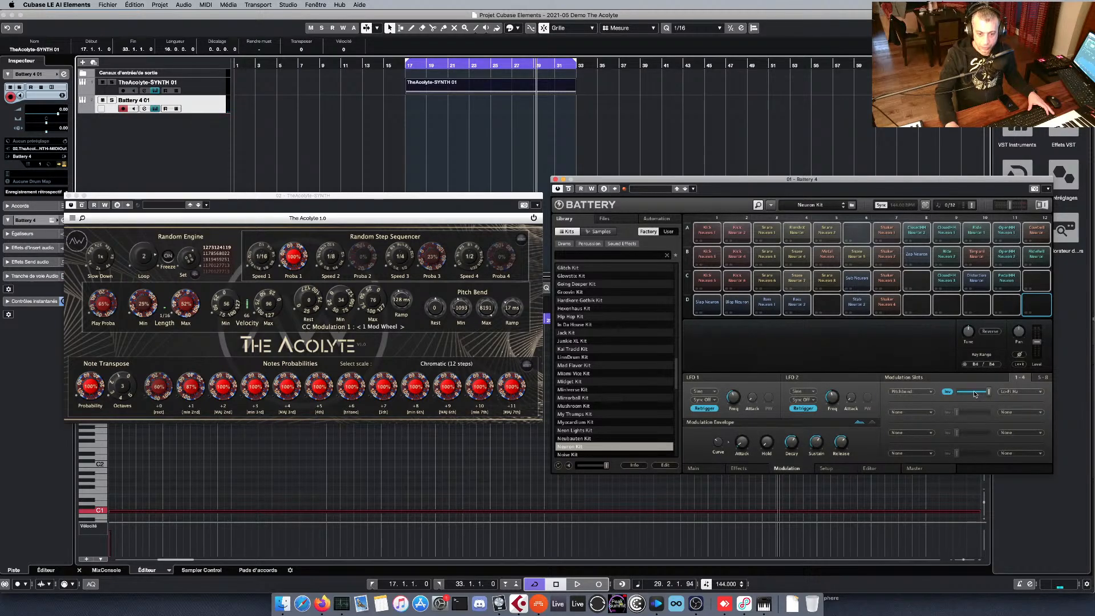
pyautogui.moveTo(990, 391); pyautogui.dragTo(977, 392)
pyautogui.press('space')
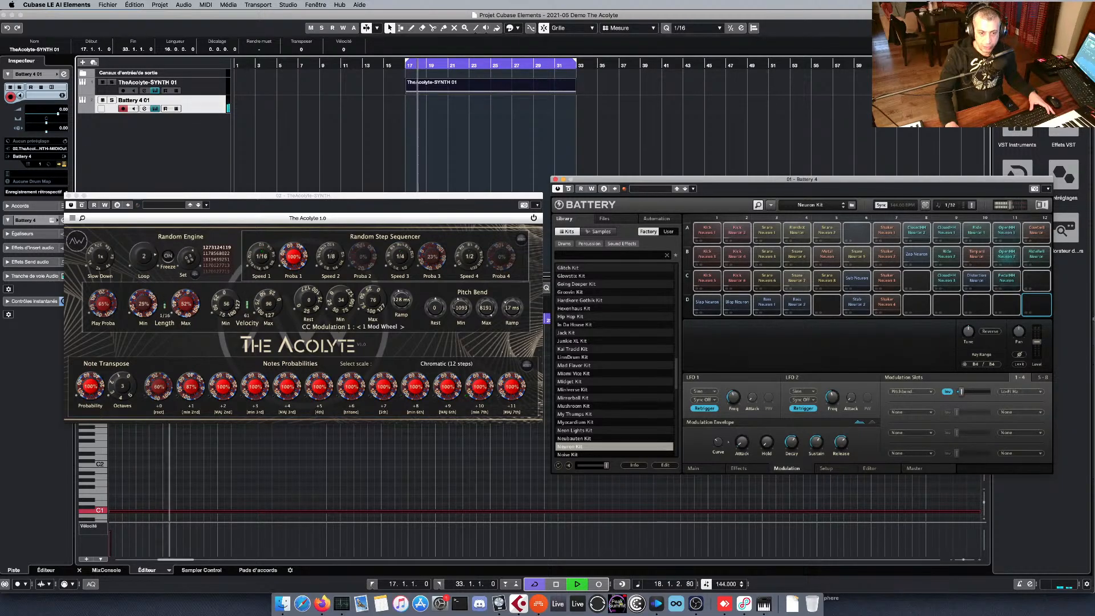
pyautogui.moveTo(959, 392)
pyautogui.mouseDown()
pyautogui.moveTo(986, 392)
pyautogui.moveTo(961, 392)
pyautogui.mouseUp()
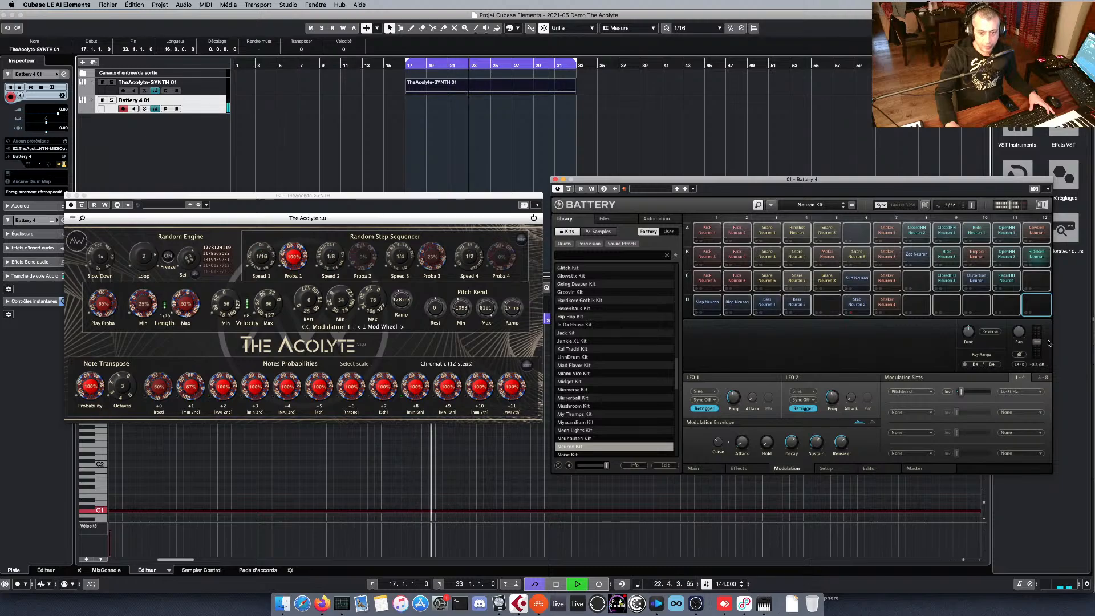
# Change the destination of the Pitchbend modulation slot to Lo-Fi Bits.
pyautogui.click(1025, 392)
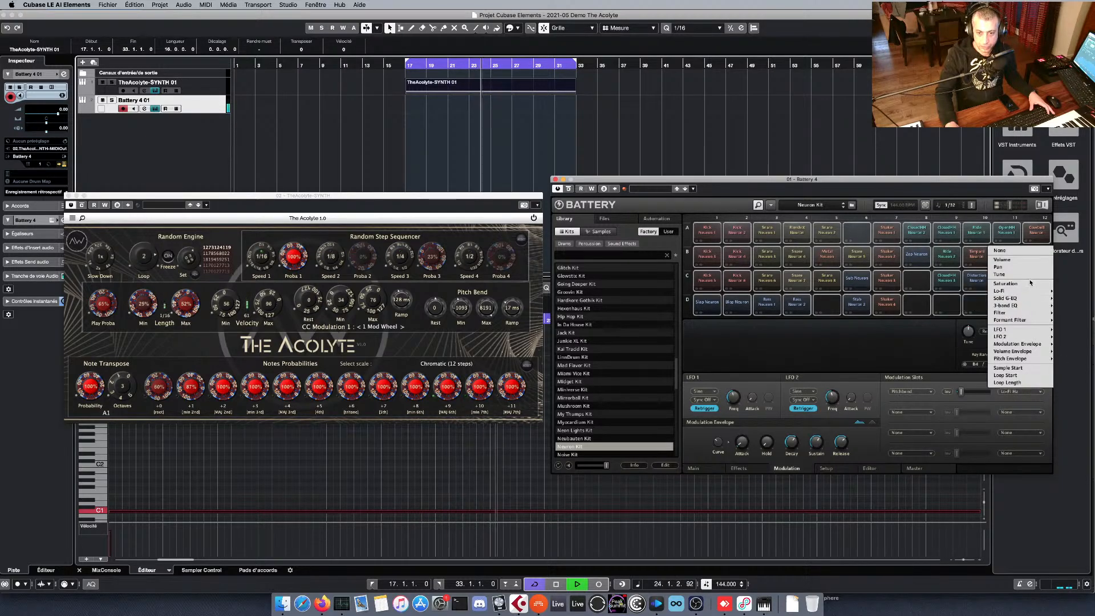
pyautogui.moveTo(999, 291)
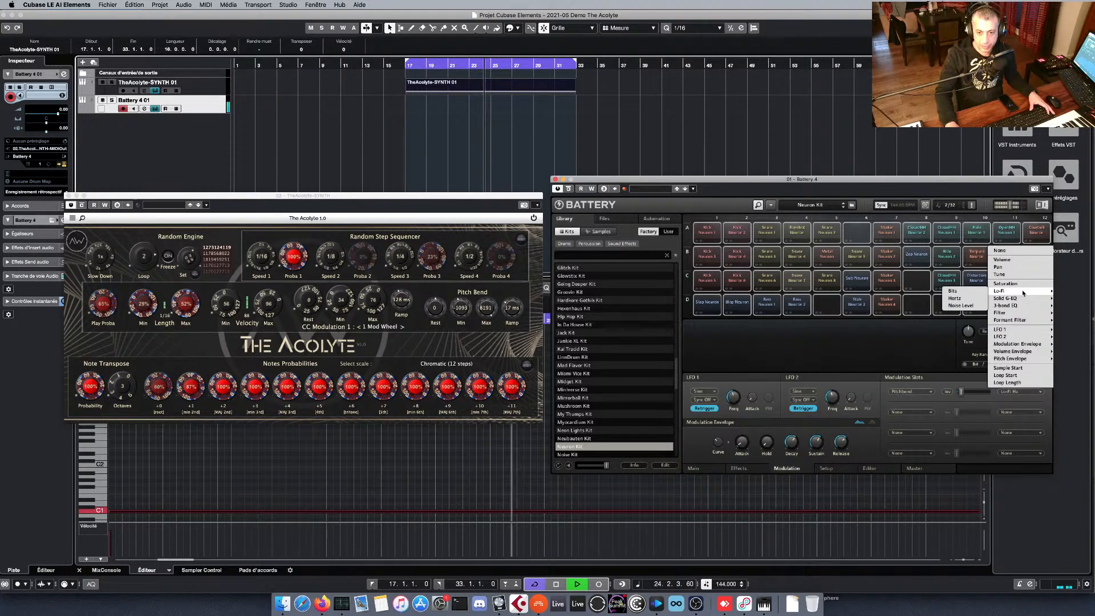
pyautogui.click(961, 292)
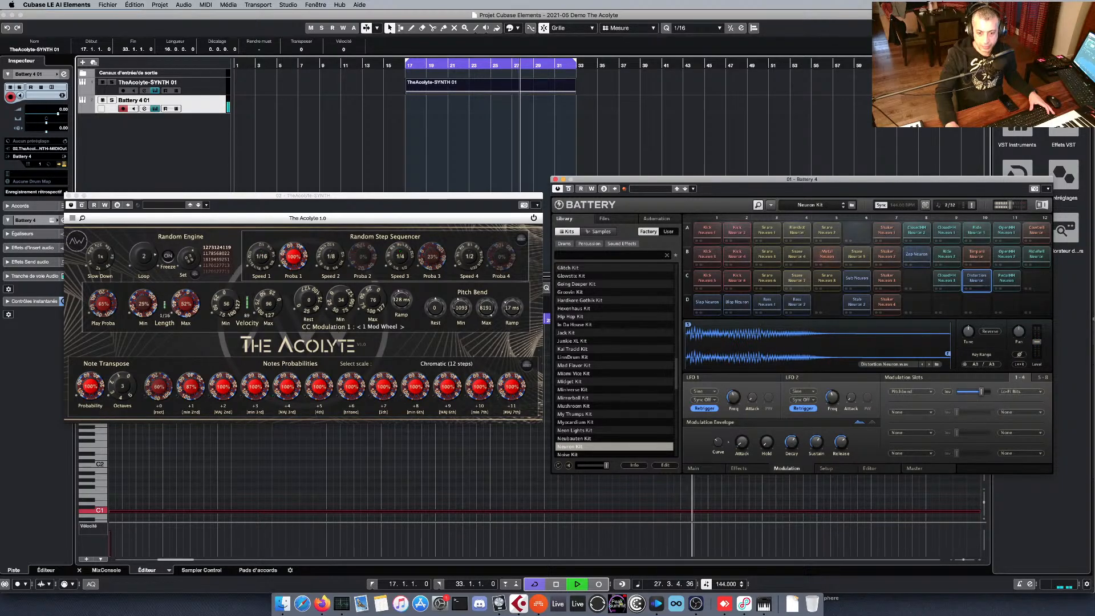
# Raise cell C10's Pitchbend-to-Bits modulation to full amount, invert it, and open the cell's Effects settings, ending with playback stopped.
pyautogui.moveTo(980, 392); pyautogui.dragTo(990, 392)
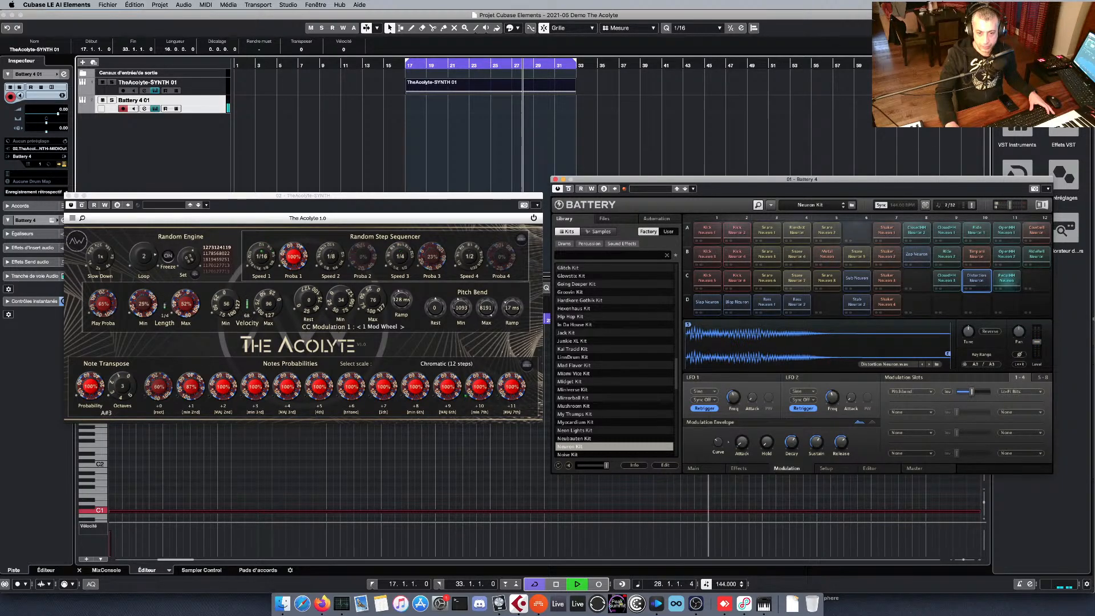
pyautogui.click(945, 392)
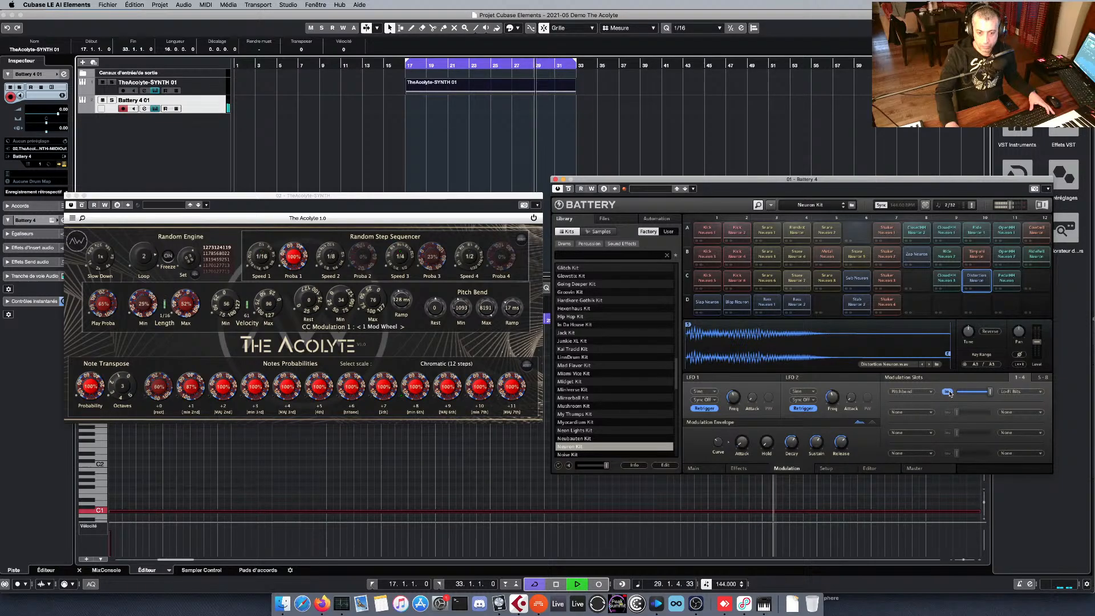
pyautogui.click(739, 468)
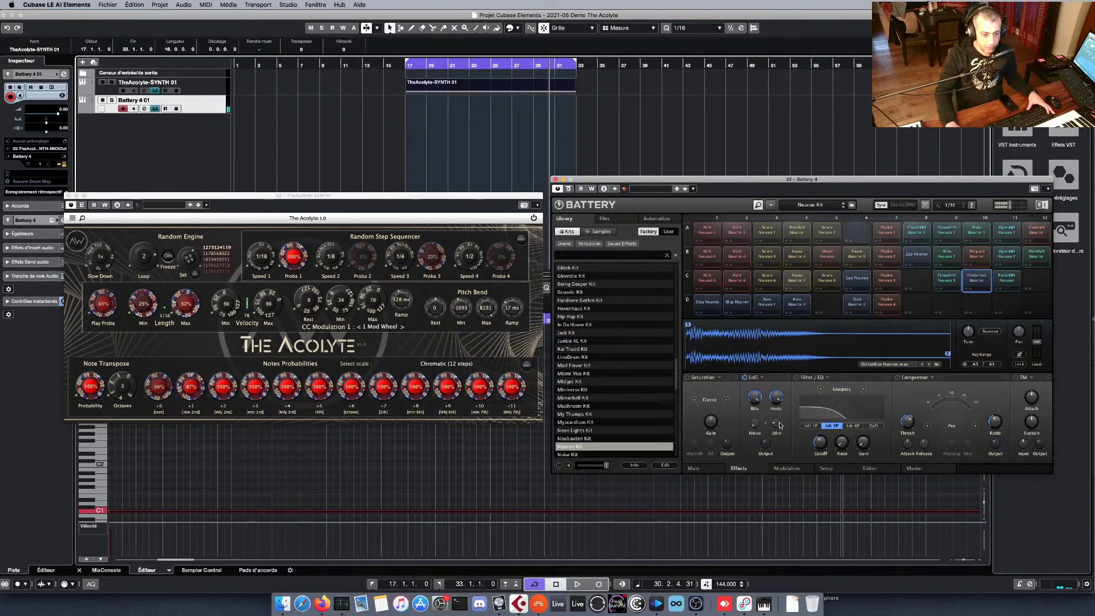
# Record The Acolyte's generated MIDI onto the Battery 4 01 track within the loop range from bar 17 to 33, and stop recording.
pyautogui.click(761, 379)
pyautogui.click(773, 380)
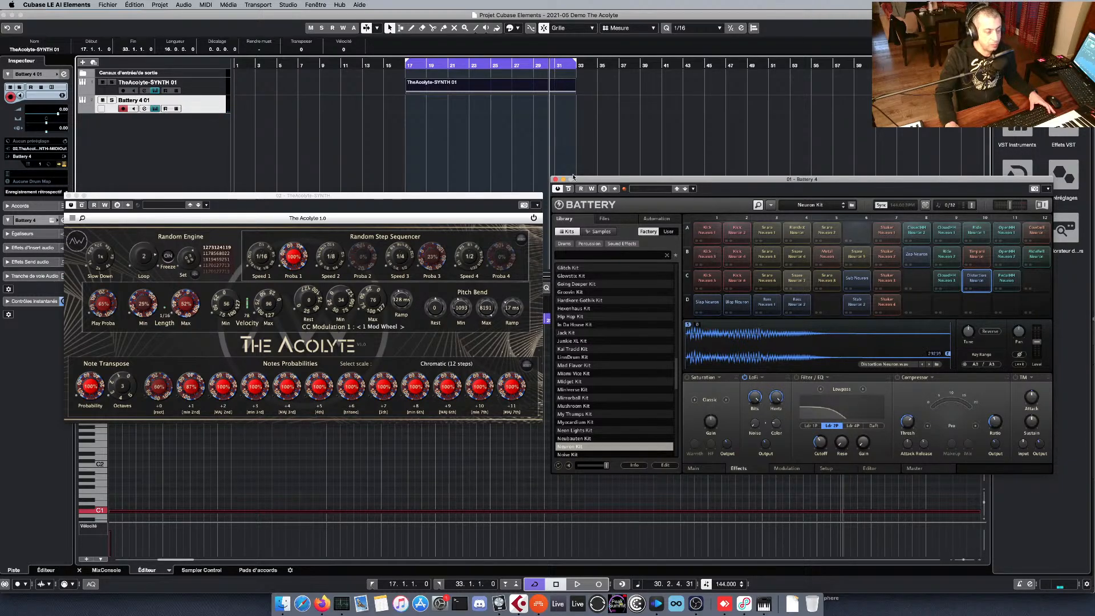
pyautogui.click(190, 109)
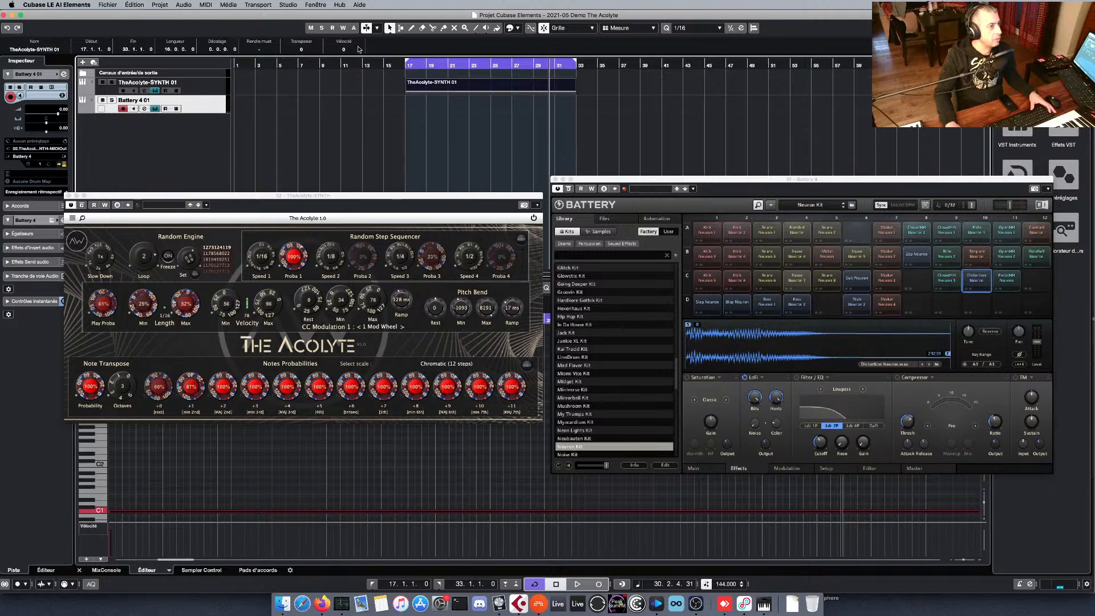
pyautogui.click(598, 583)
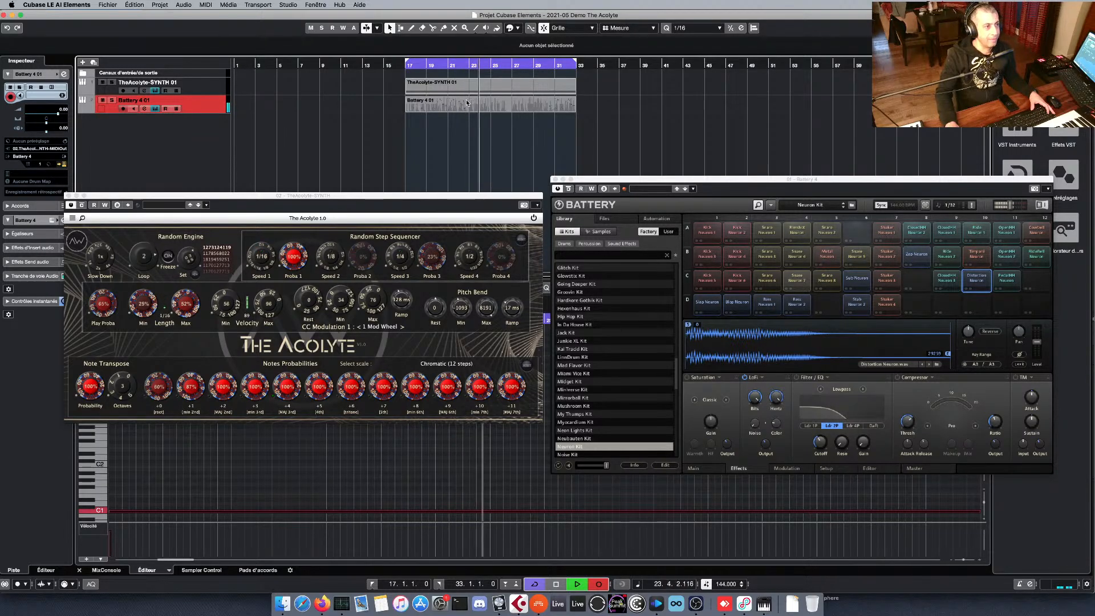
pyautogui.press('space')
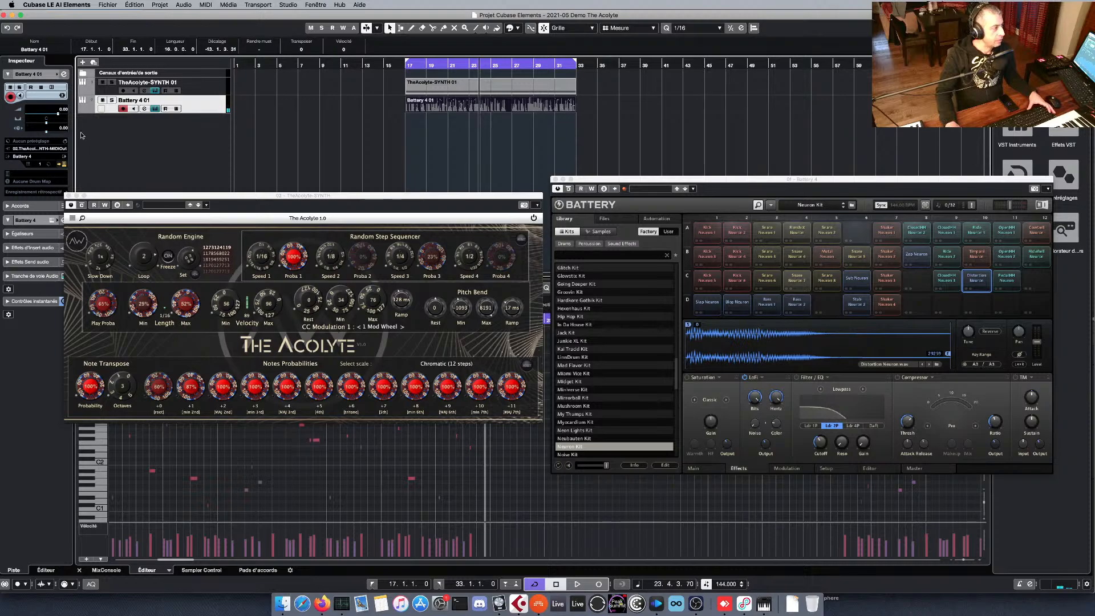
# Close The Acolyte and Battery 4 plug-in windows to uncover the recorded part in the key editor.
pyautogui.click(69, 196)
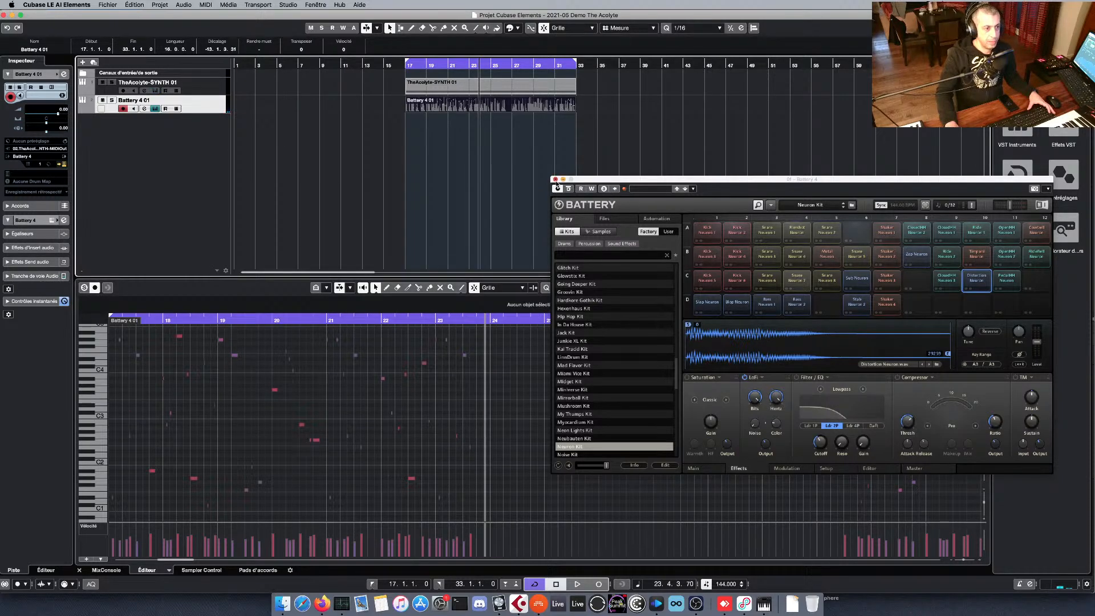
pyautogui.click(555, 180)
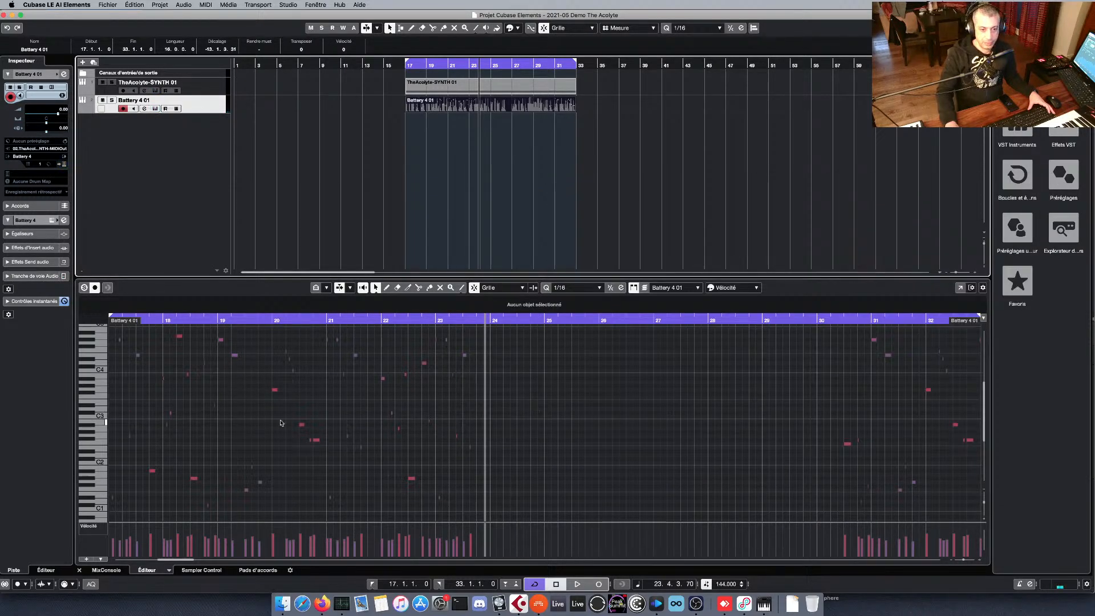
pyautogui.scroll(1, 268, 420)
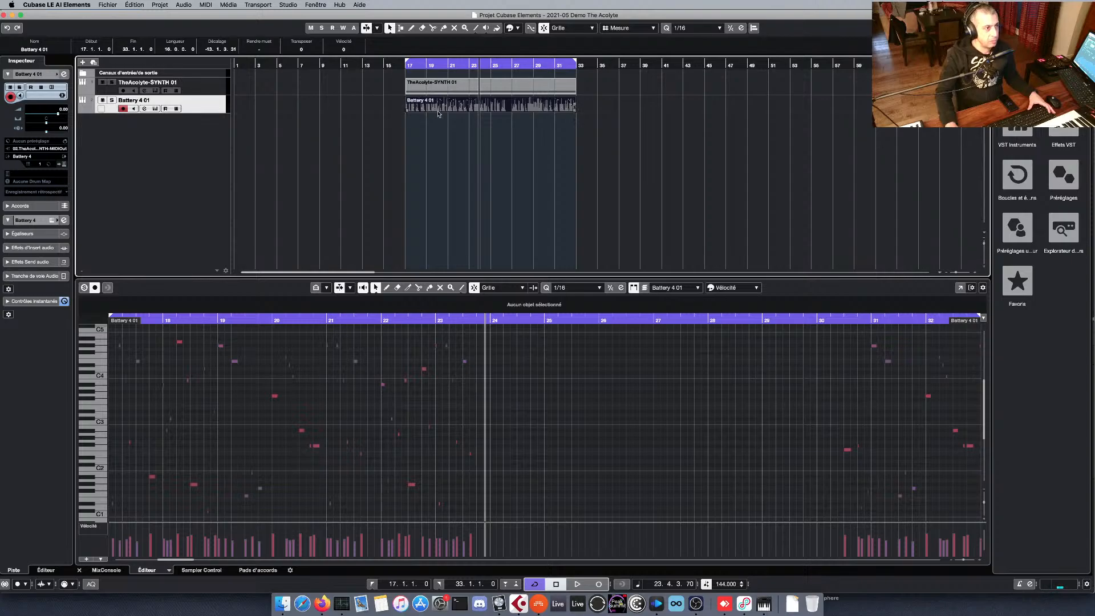
# Select the TheAcolyte-SYNTH 01 track, and open and close its instrument window.
pyautogui.click(193, 86)
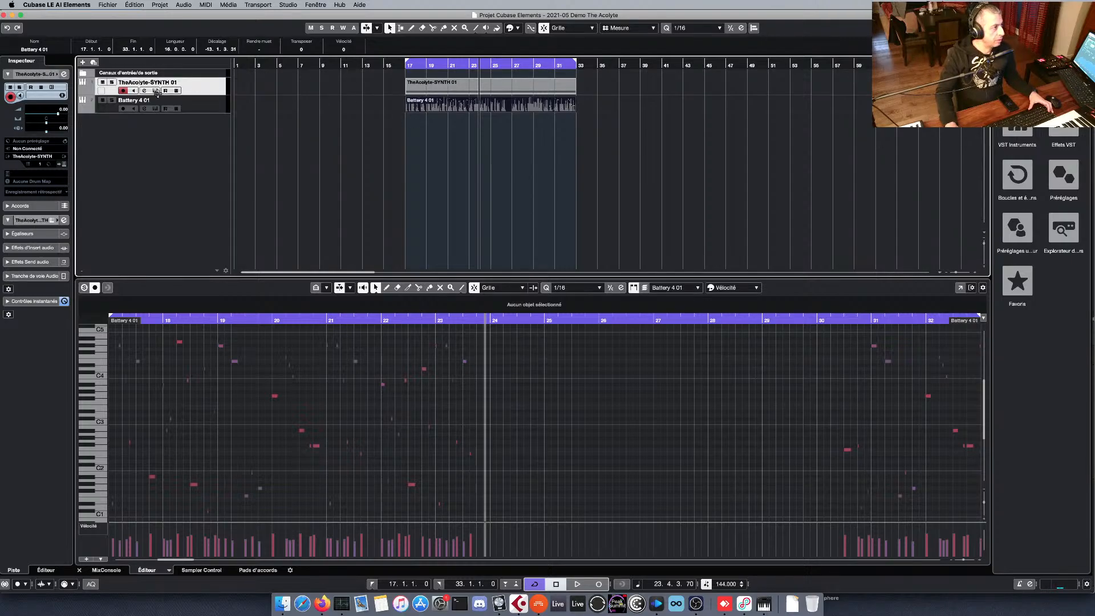
pyautogui.click(155, 90)
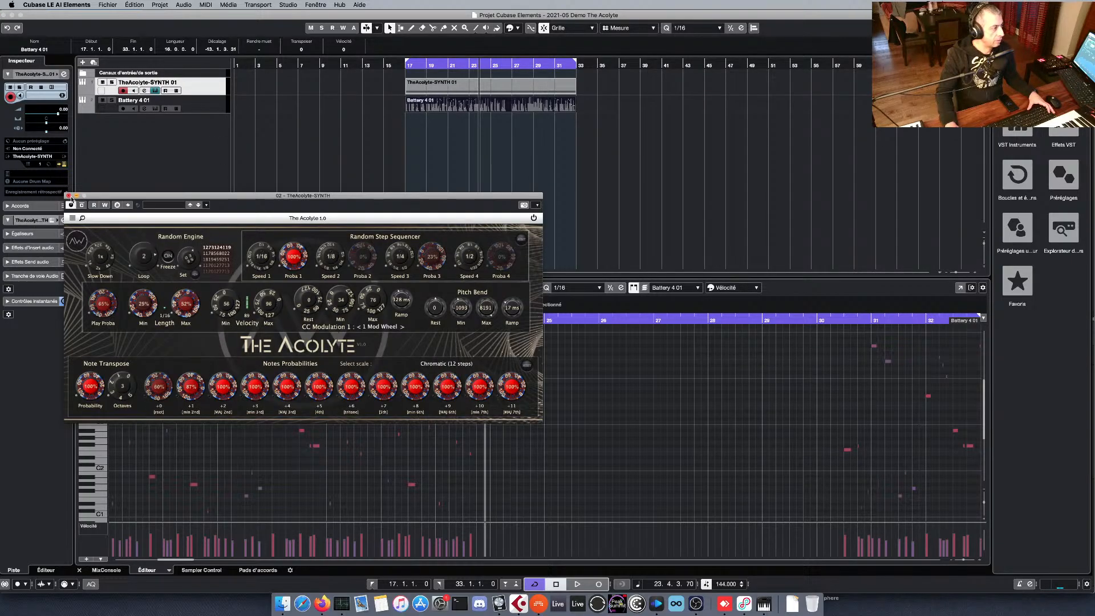
pyautogui.click(69, 196)
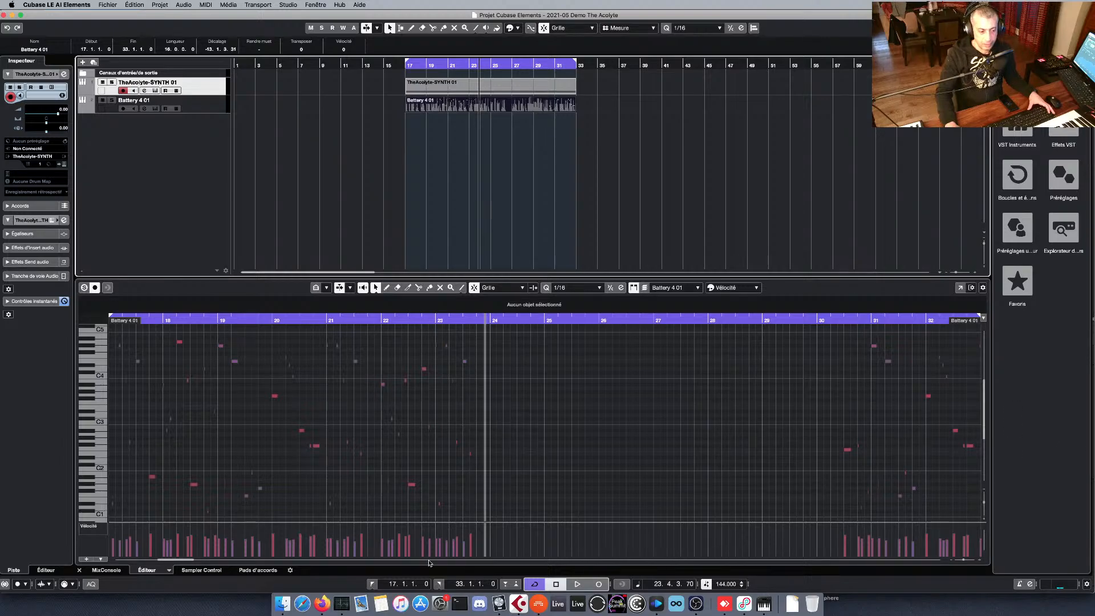
# Examine the recorded notes and their velocities from start to end of the Battery 4 01 part in the key editor.
pyautogui.hscroll(-5, 903, 406)
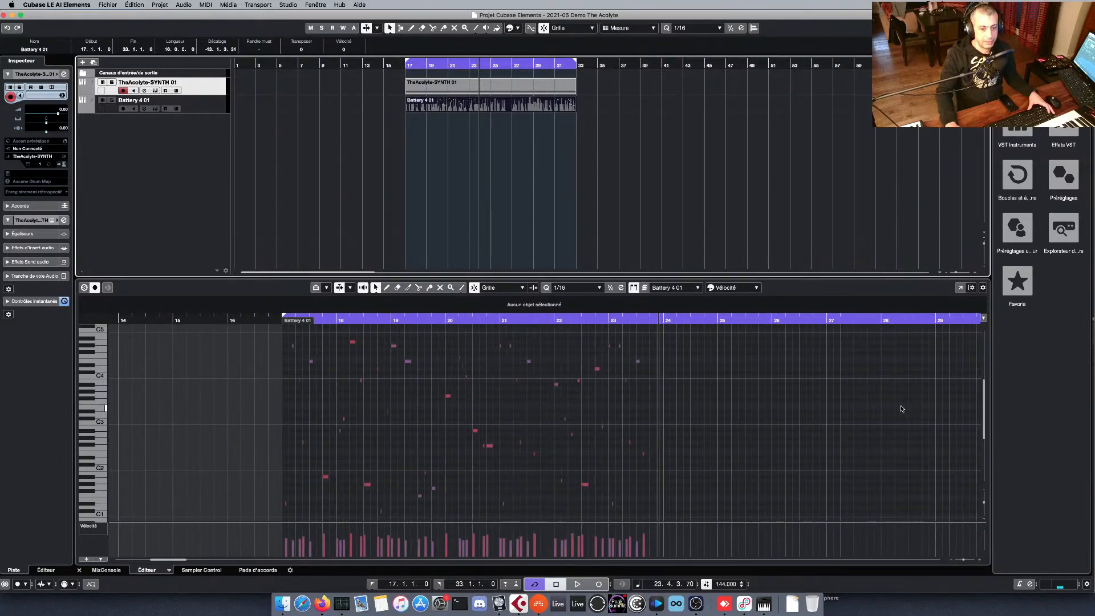
pyautogui.hscroll(10, 884, 411)
pyautogui.hscroll(1, 866, 415)
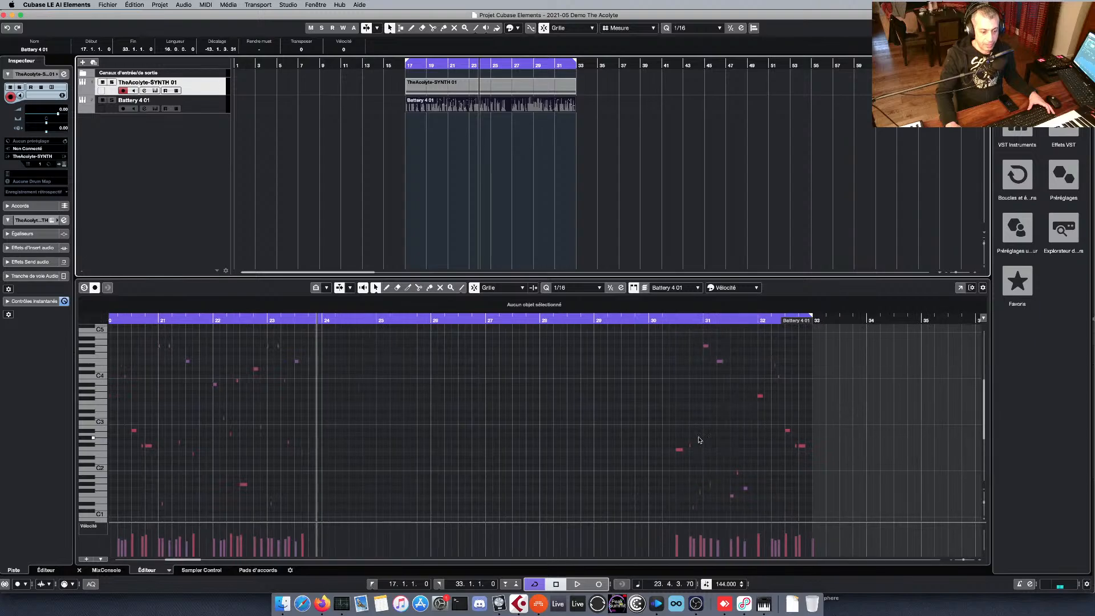
pyautogui.hscroll(-6, 712, 434)
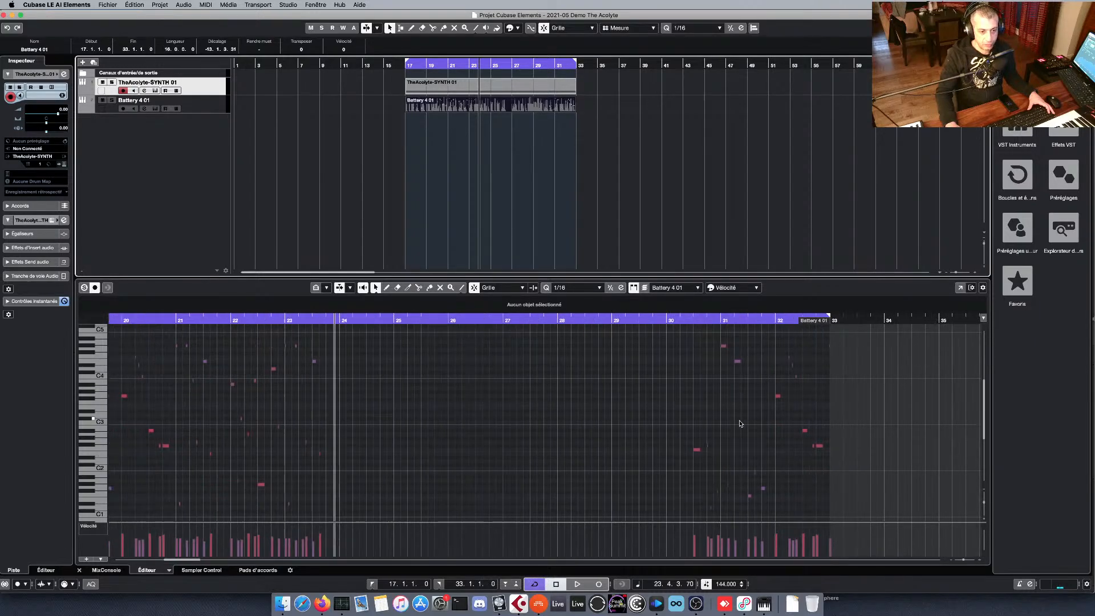
pyautogui.hscroll(-3, 738, 425)
pyautogui.scroll(1, 397, 401)
pyautogui.scroll(-1, 396, 400)
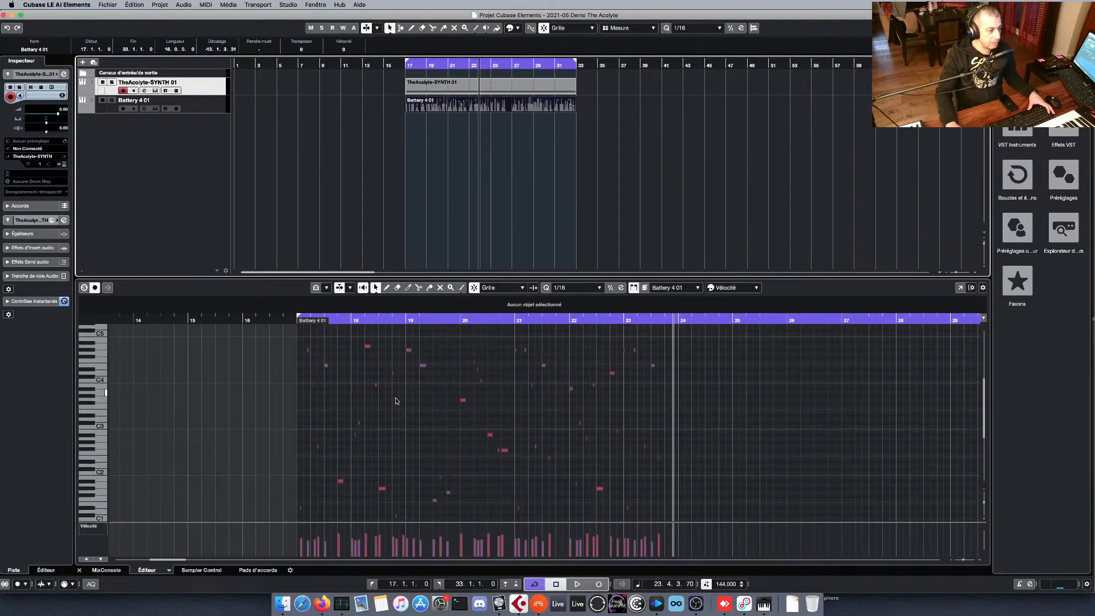
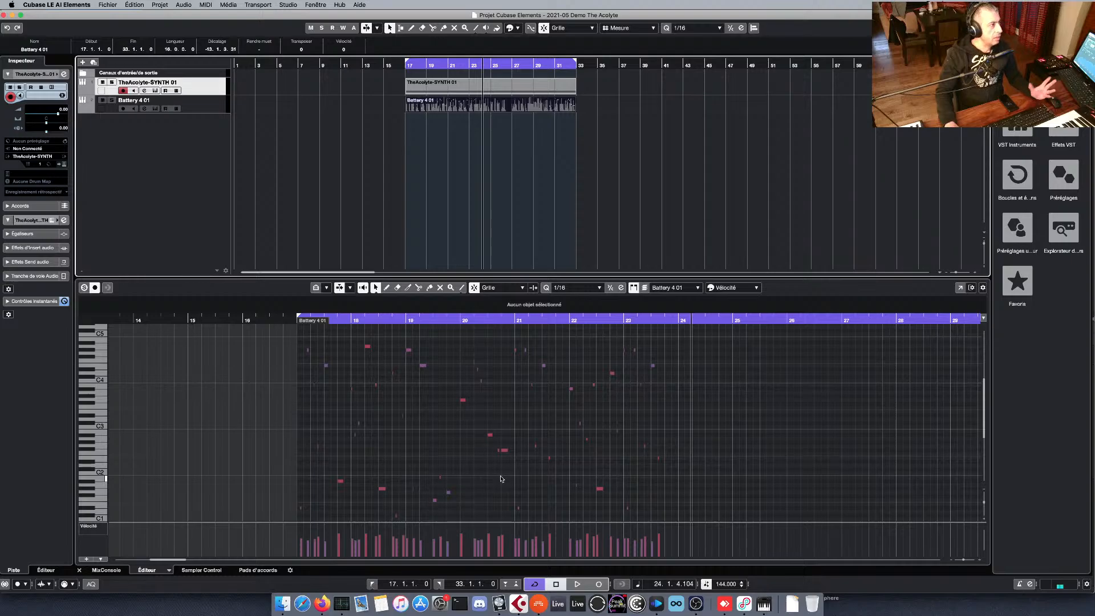
# Select the Battery 4 01 track and view the MIDI input sources available to it.
pyautogui.click(209, 108)
pyautogui.click(210, 88)
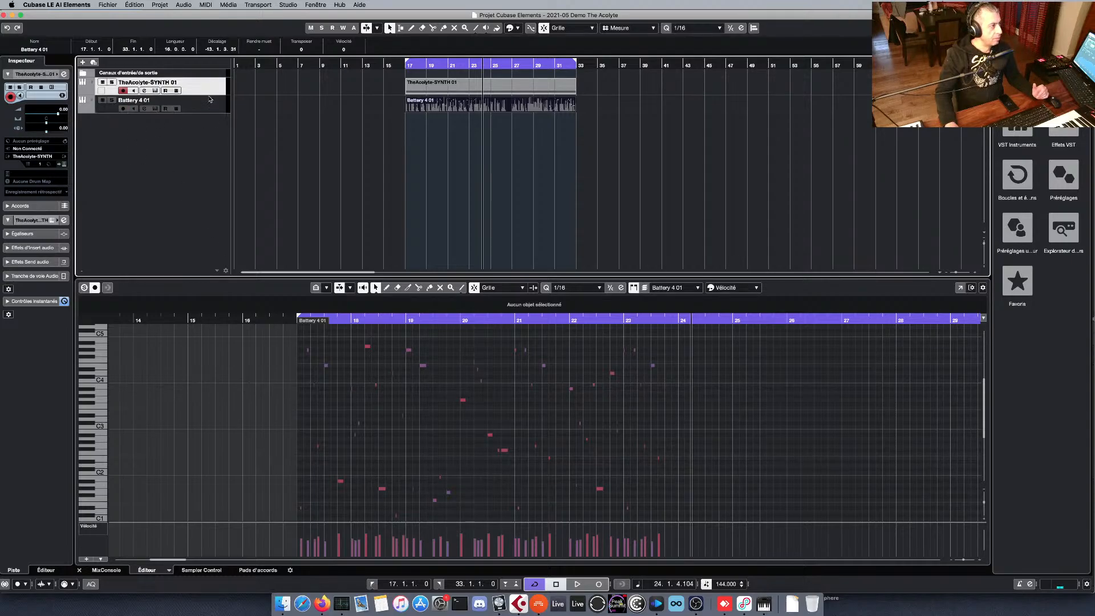
pyautogui.click(209, 107)
pyautogui.click(223, 90)
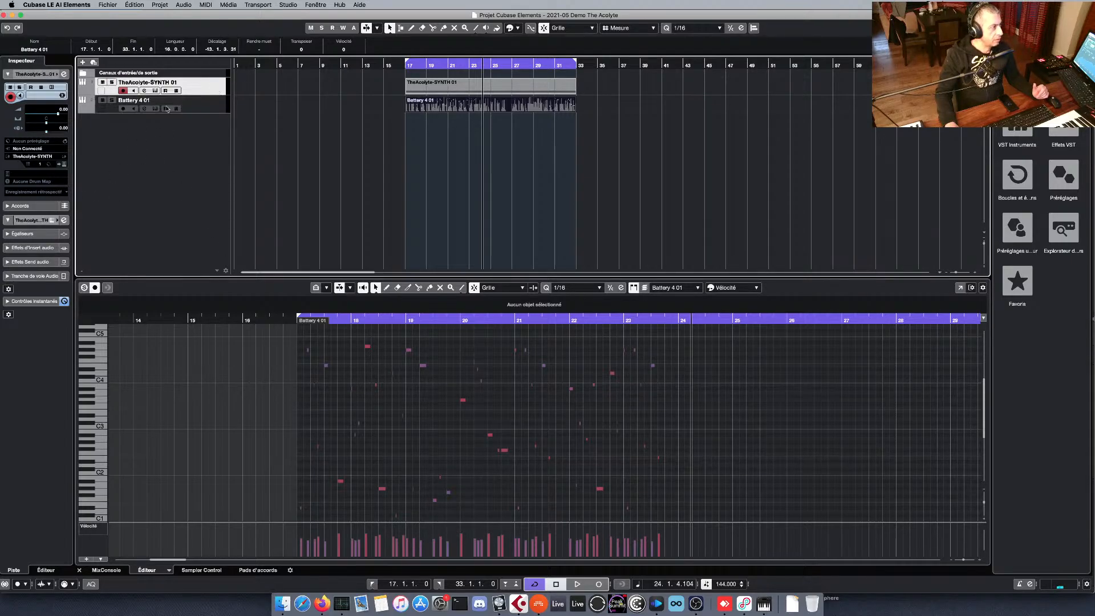
pyautogui.click(203, 106)
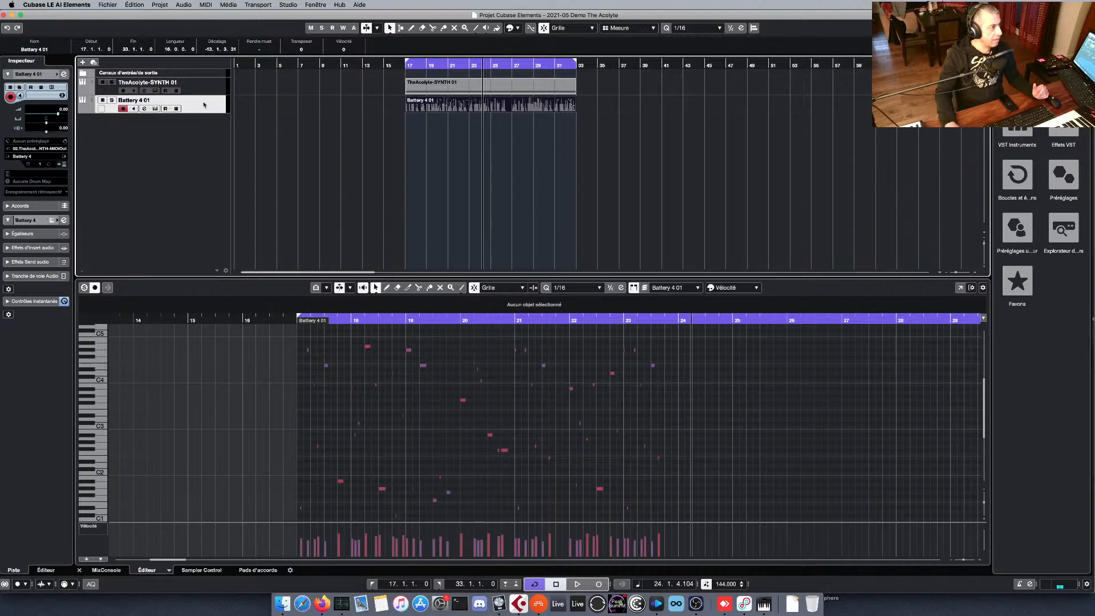
pyautogui.click(44, 148)
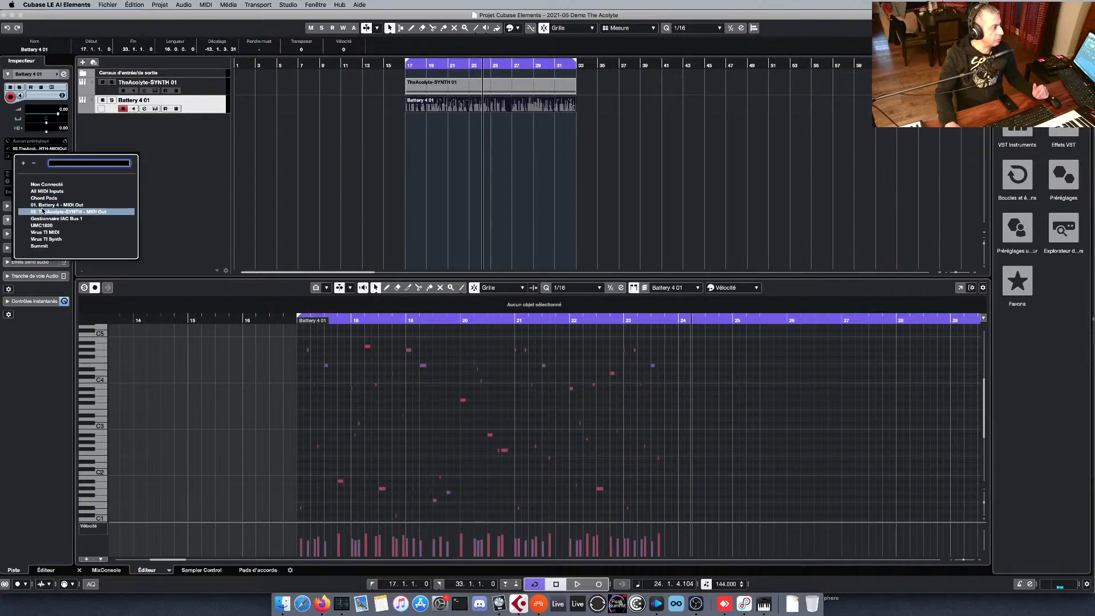
pyautogui.click(191, 141)
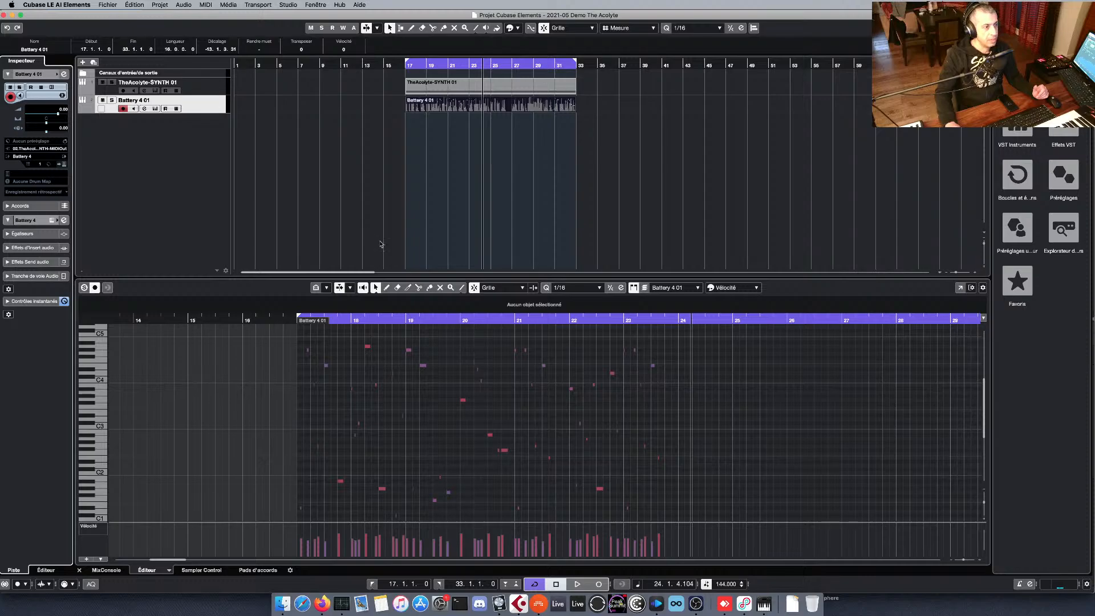
# Switch to Bitwig Studio, select the Phoscyon track and view its note input sources, including the HW Instrument track's devices.
pyautogui.click(539, 604)
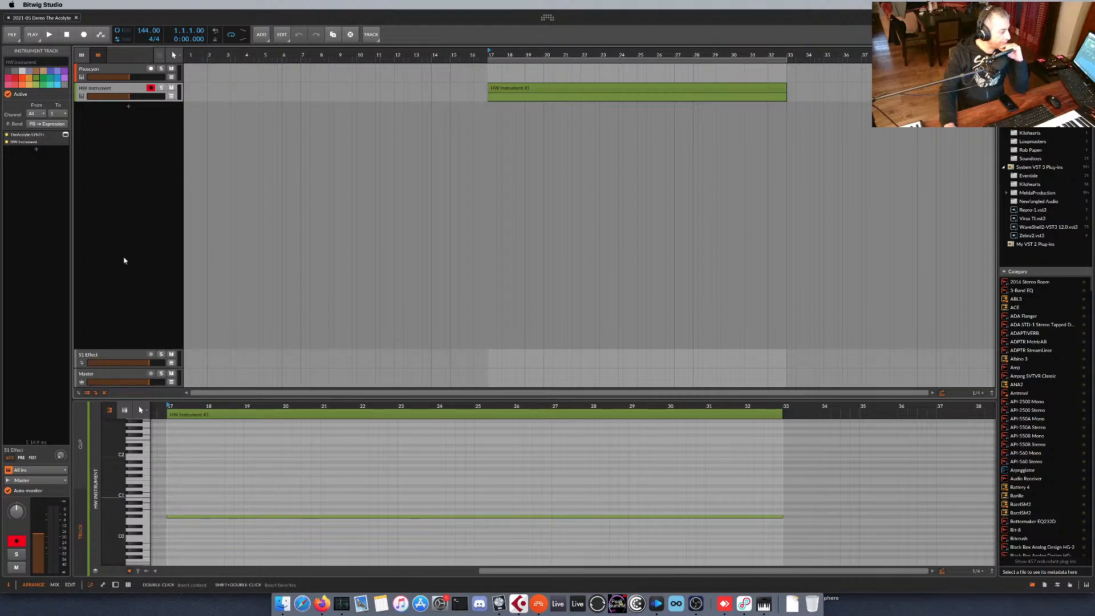
pyautogui.click(136, 69)
pyautogui.click(58, 472)
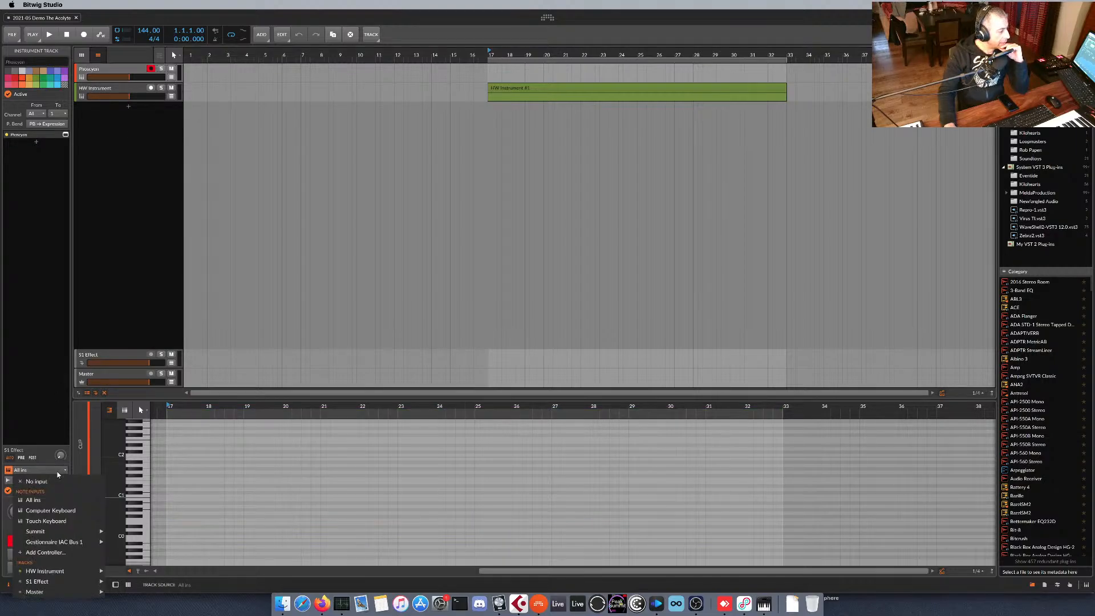
pyautogui.moveTo(71, 572)
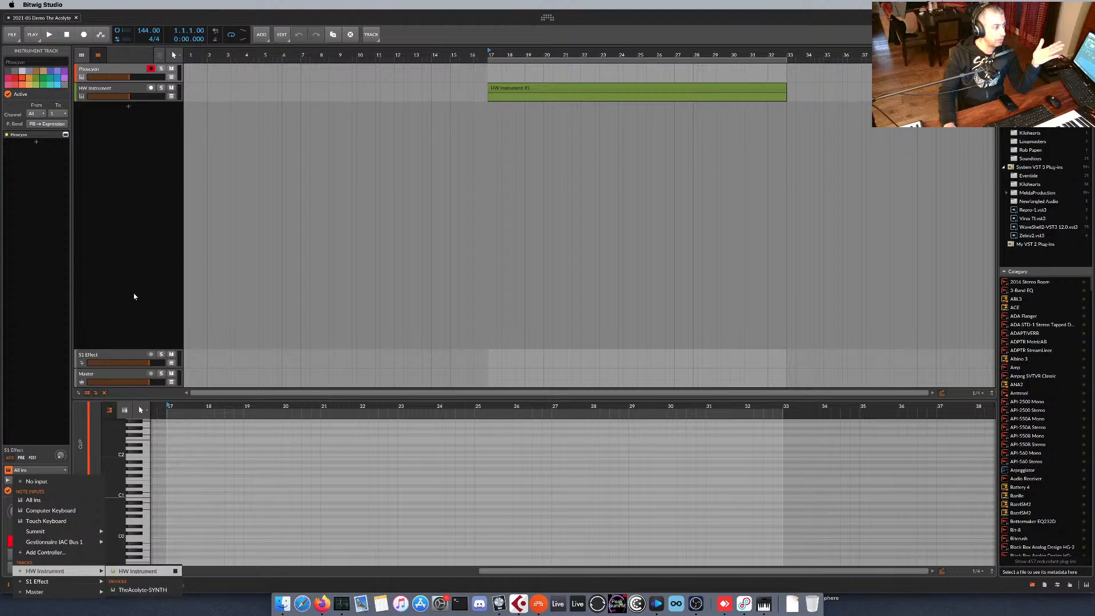
pyautogui.click(136, 262)
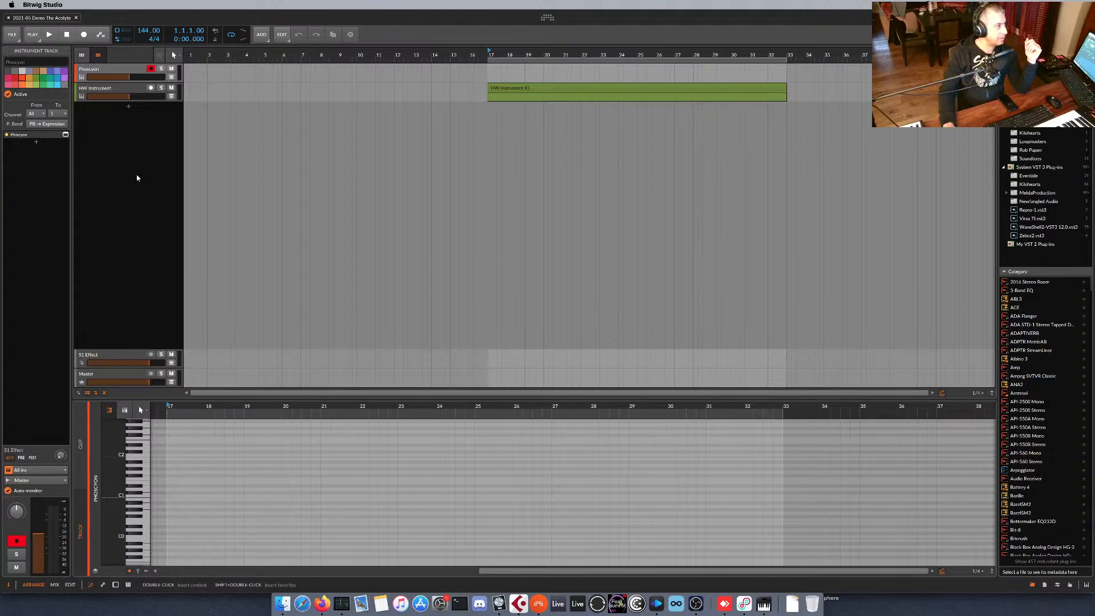
# Add a new instrument track below the HW Instrument track and load the HW Instrument device on it.
pyautogui.click(122, 89)
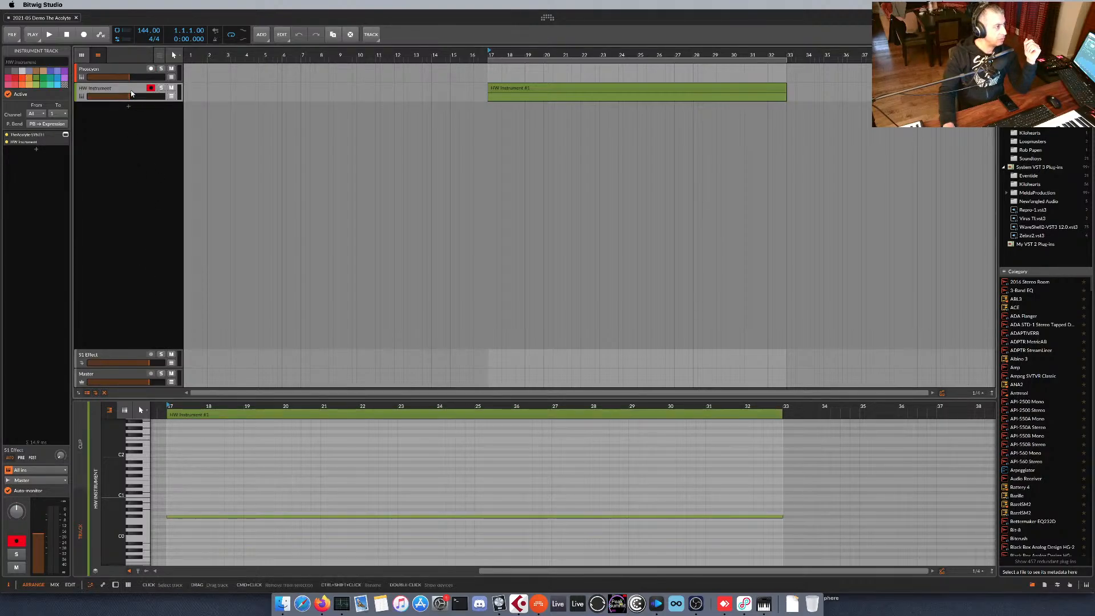
pyautogui.click(129, 106)
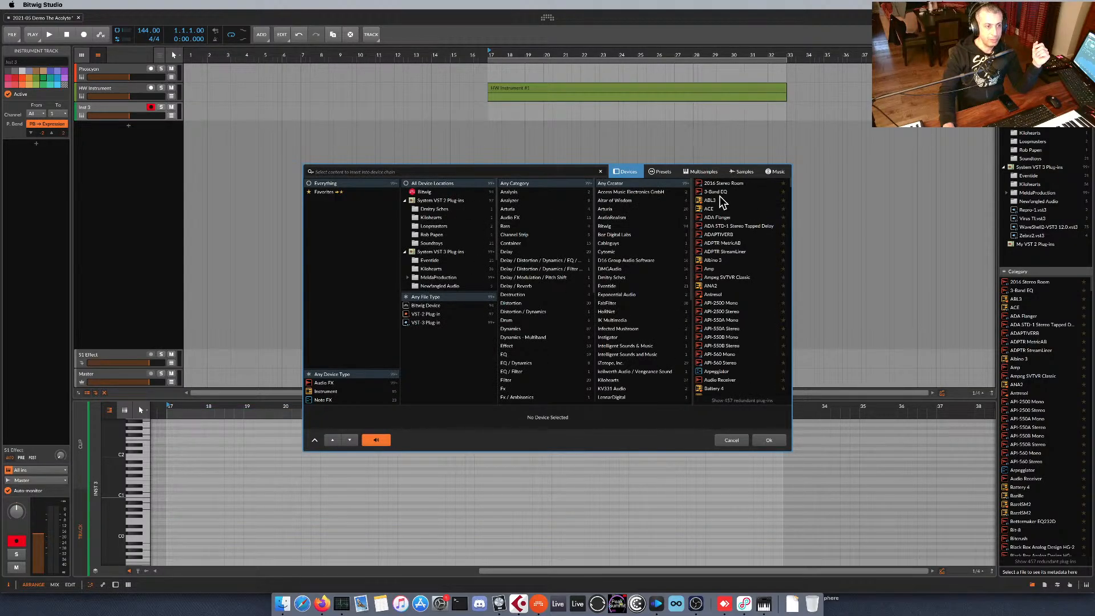
pyautogui.write('hw')
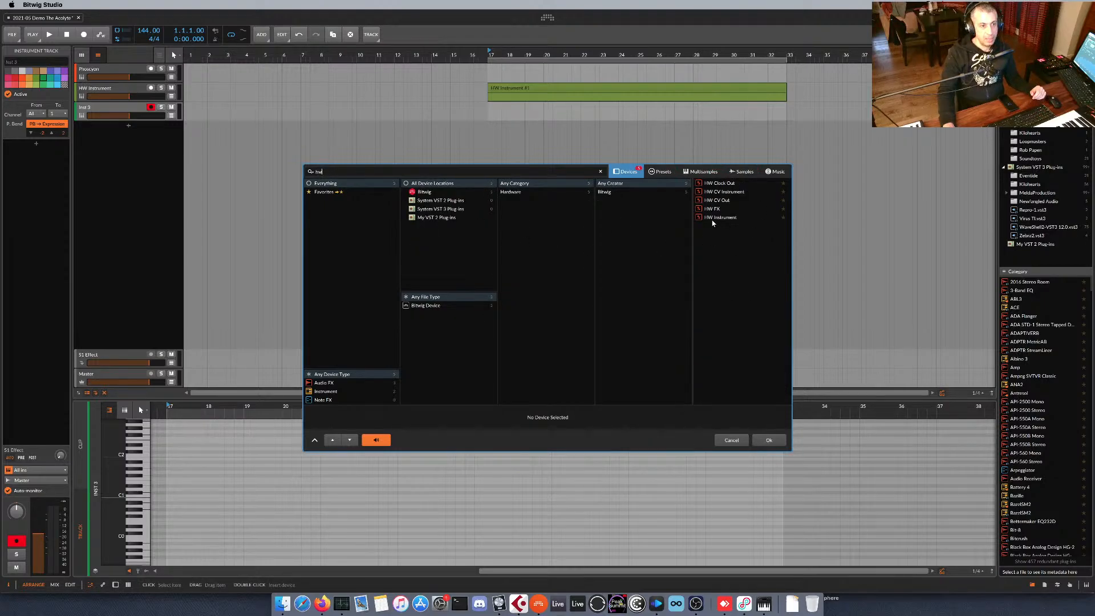
pyautogui.click(712, 220)
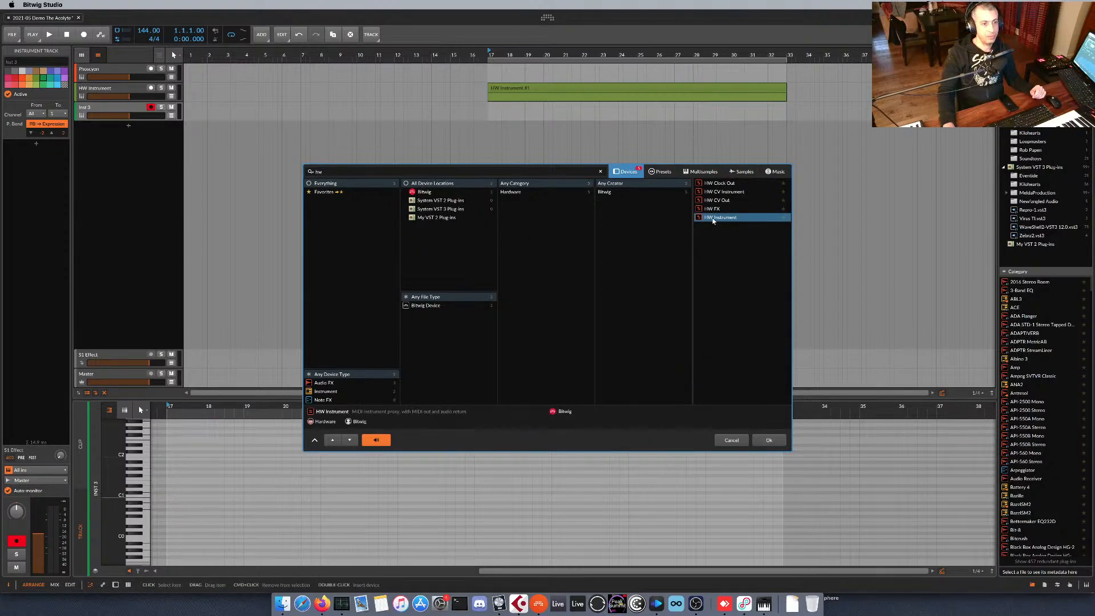
pyautogui.click(770, 440)
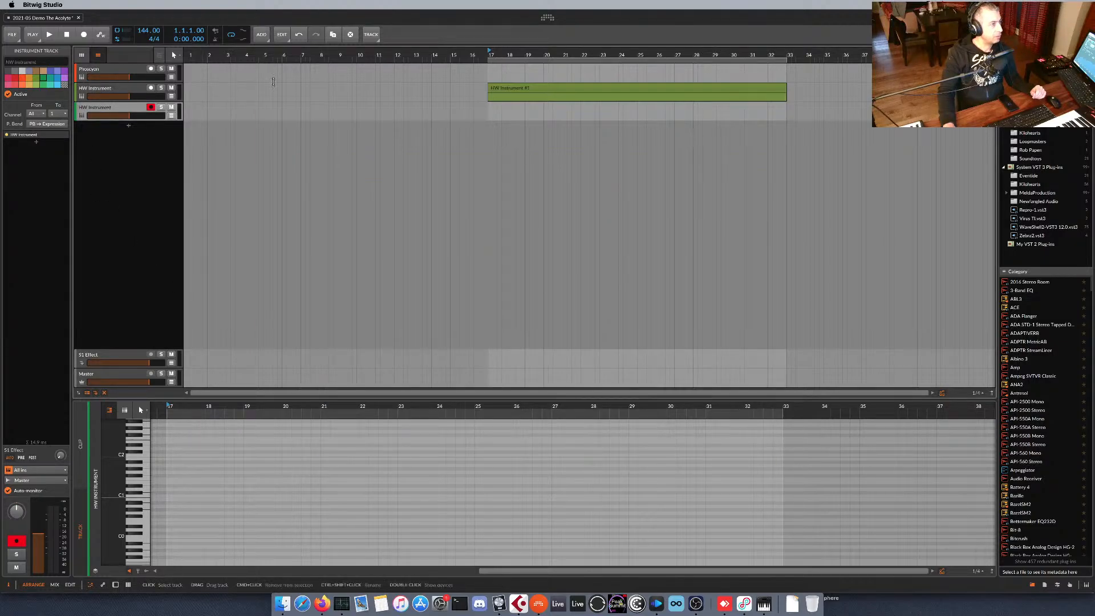
# Move the clip spanning bars 17 to 33 onto the new HW Instrument track and select that track.
pyautogui.moveTo(515, 87); pyautogui.dragTo(518, 112)
pyautogui.click(113, 88)
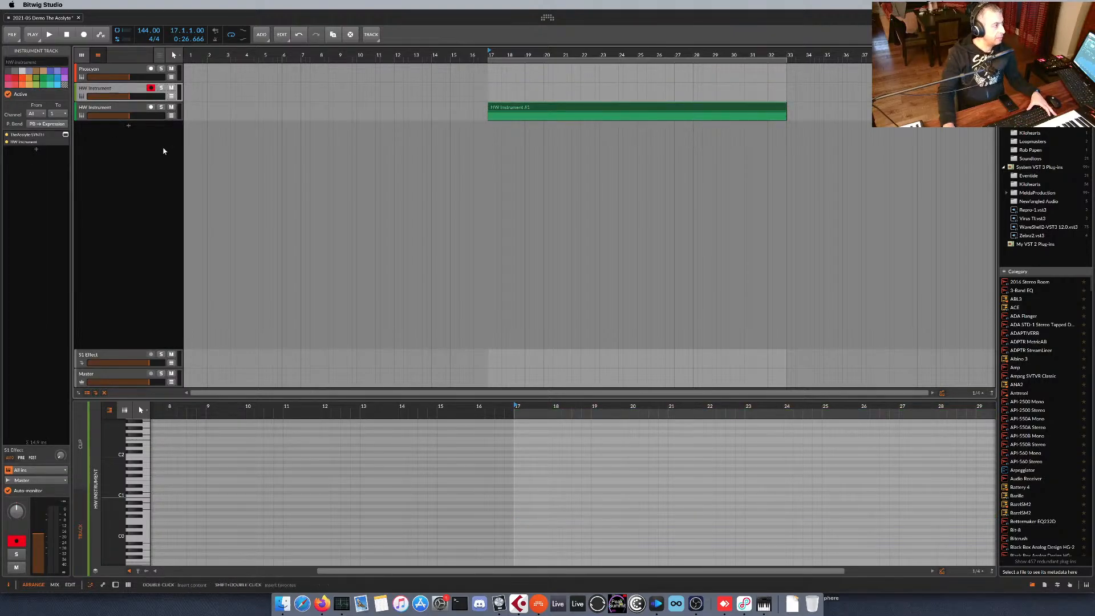
pyautogui.click(138, 109)
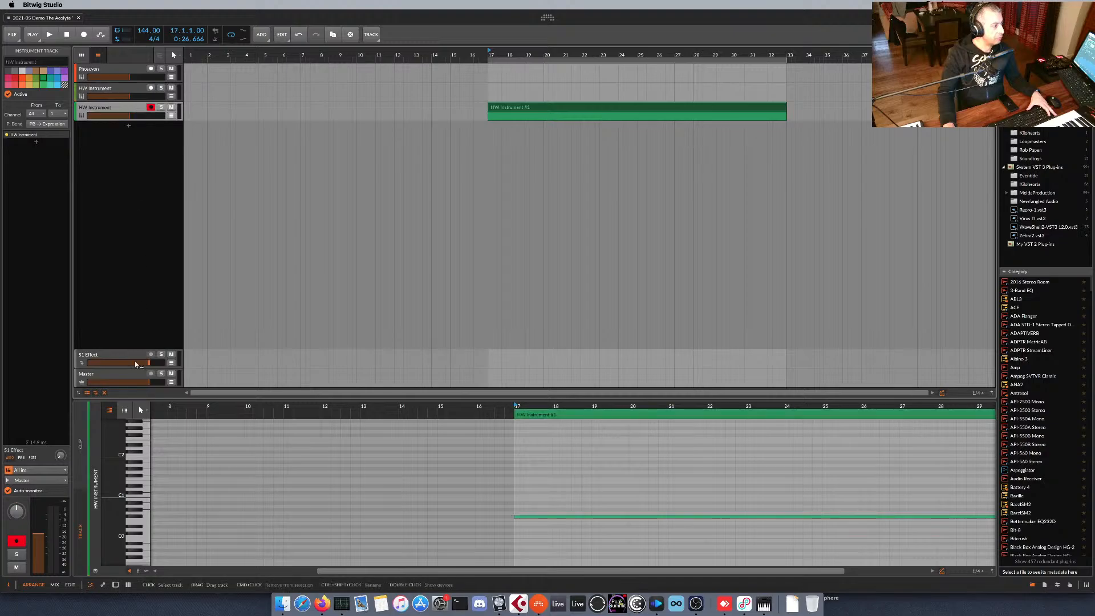
# Insert TheAcolyte-SYNTH ahead of the HW Instrument device on the new track and reposition its plug-in window.
pyautogui.click(54, 585)
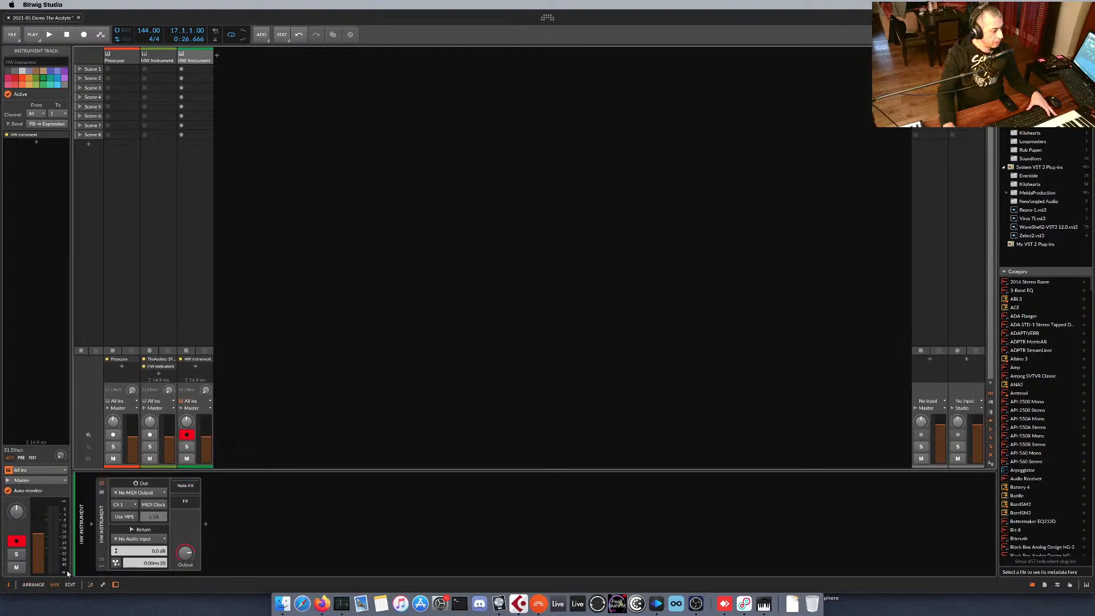
pyautogui.click(89, 525)
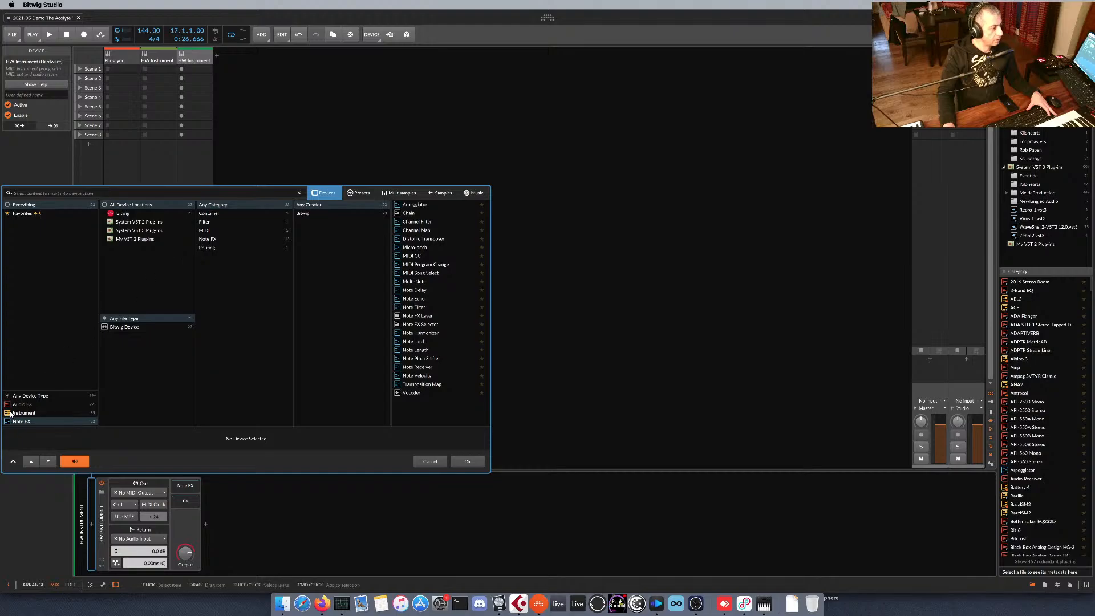
pyautogui.click(25, 397)
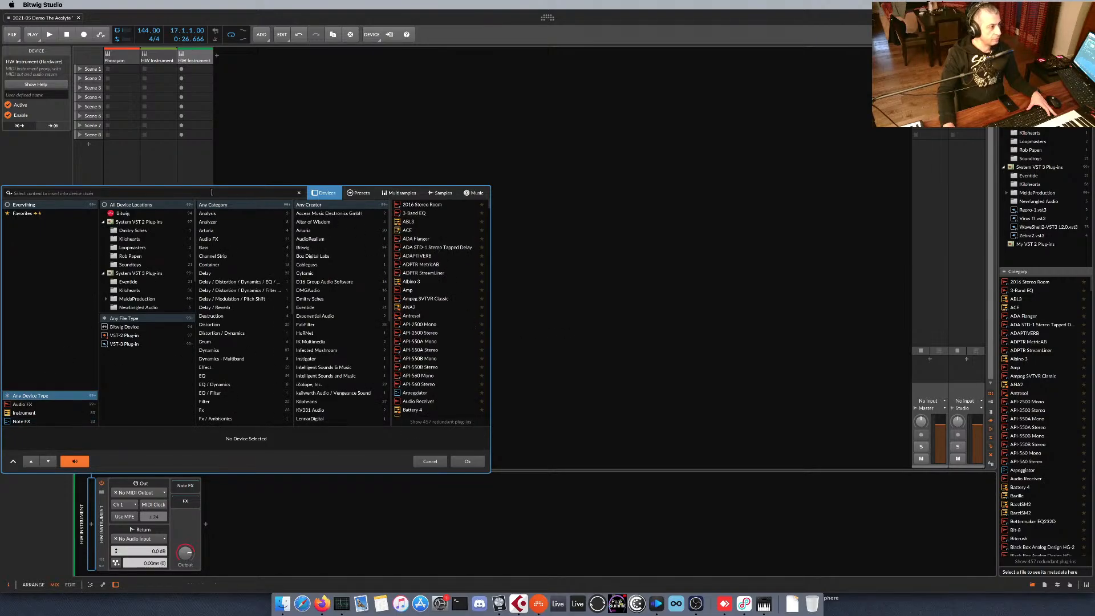
pyautogui.write('aco')
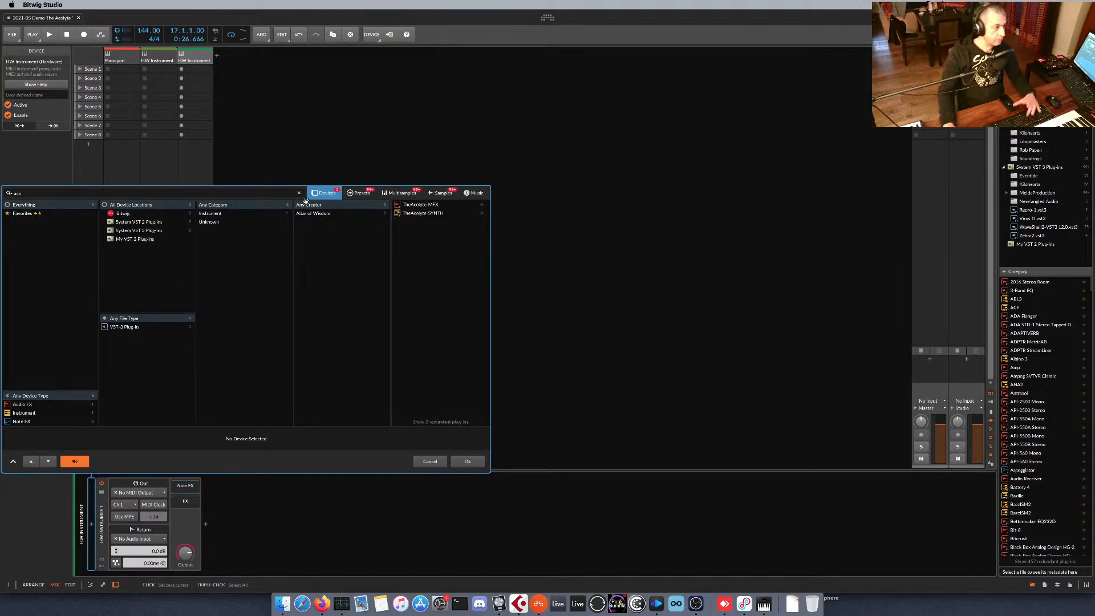
pyautogui.click(419, 214)
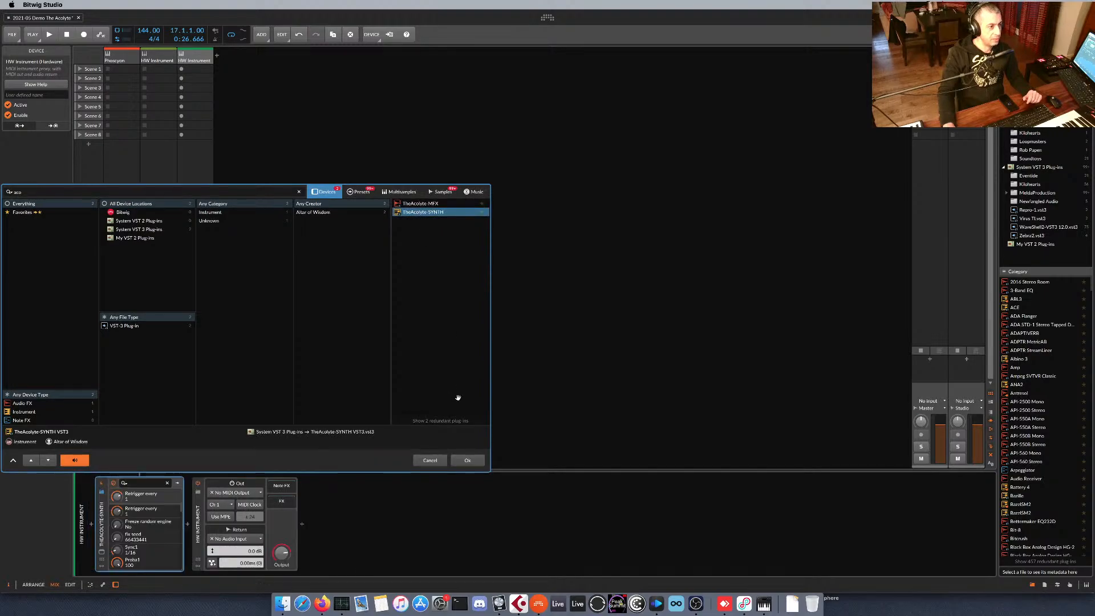
pyautogui.click(469, 460)
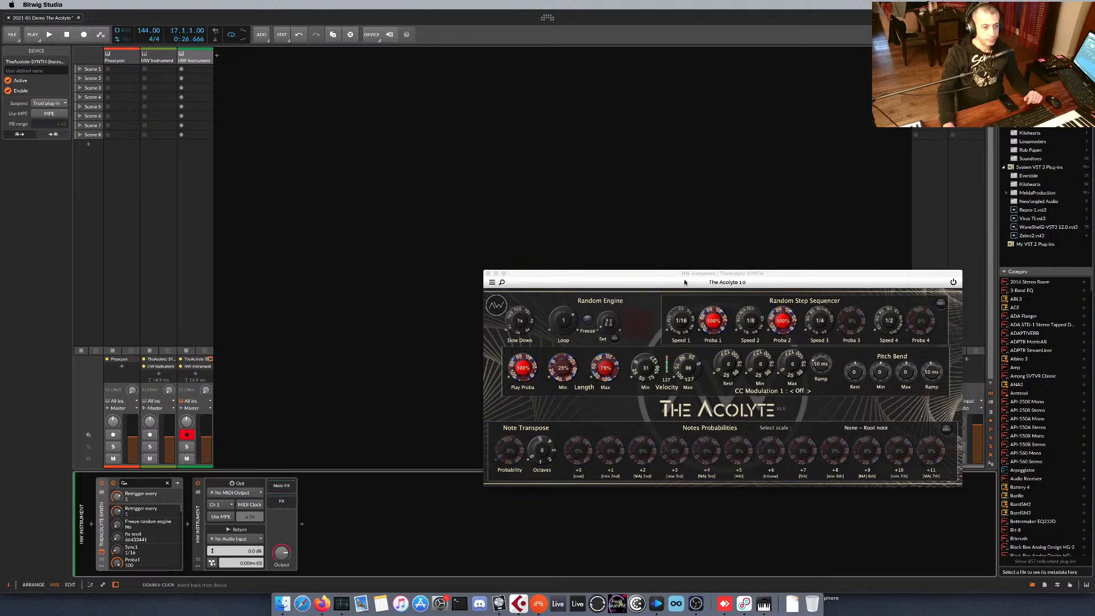
pyautogui.moveTo(684, 282); pyautogui.dragTo(649, 276)
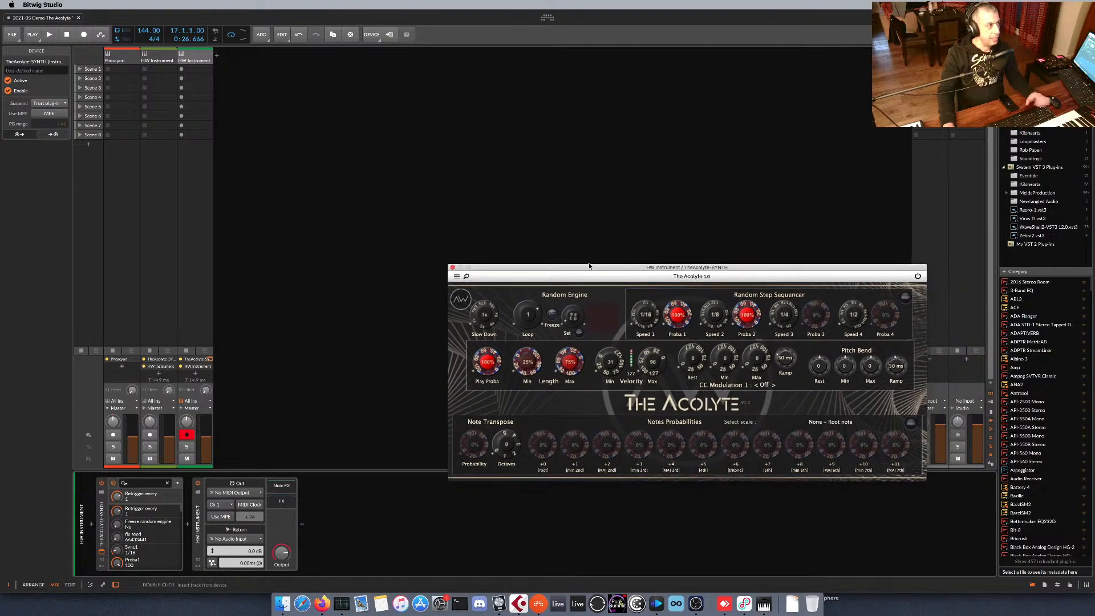
# Set the original HW Instrument track's MIDI output to Gestionnaire IAC Bus 1.
pyautogui.click(157, 57)
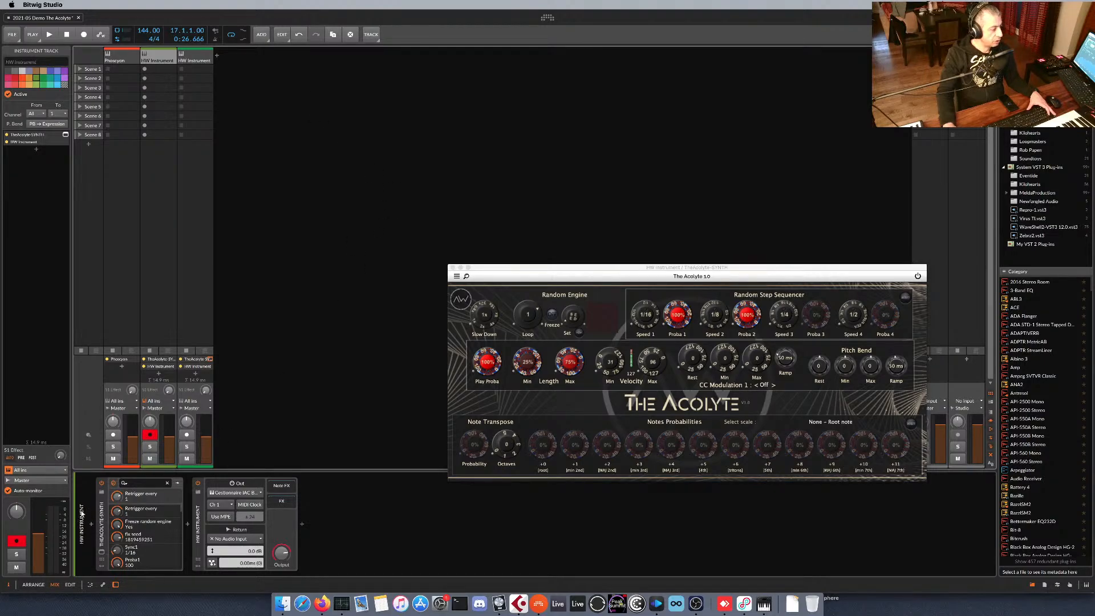
pyautogui.hotkey('alt', '1')
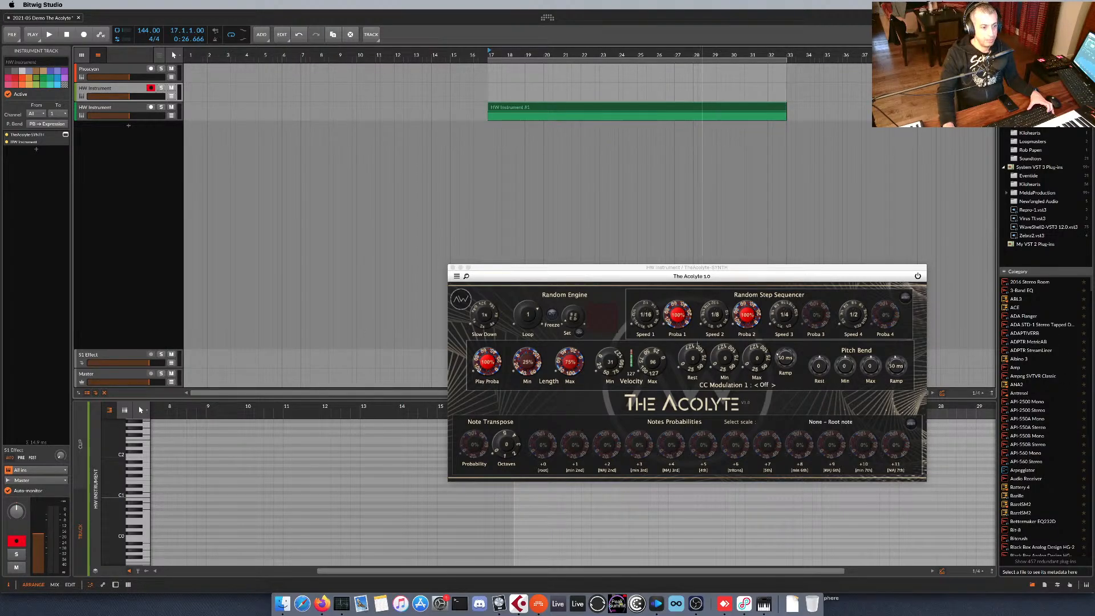
pyautogui.hotkey('alt', '2')
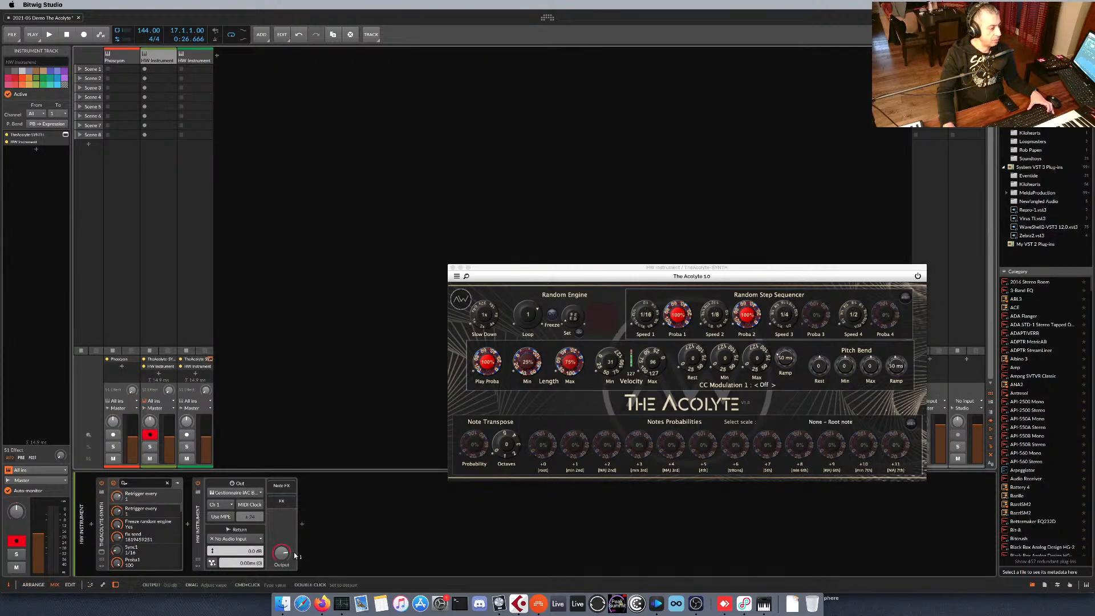
pyautogui.click(251, 494)
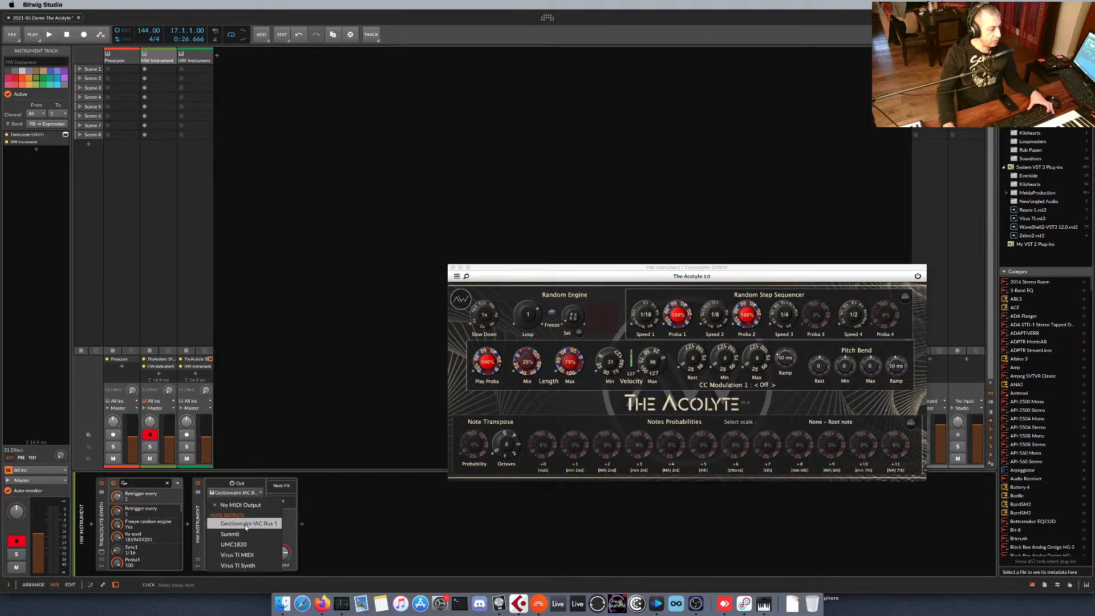
pyautogui.click(246, 524)
# Set the Phoscyon track's note input to Gestionnaire IAC Bus 1, Channel 1.
pyautogui.click(119, 60)
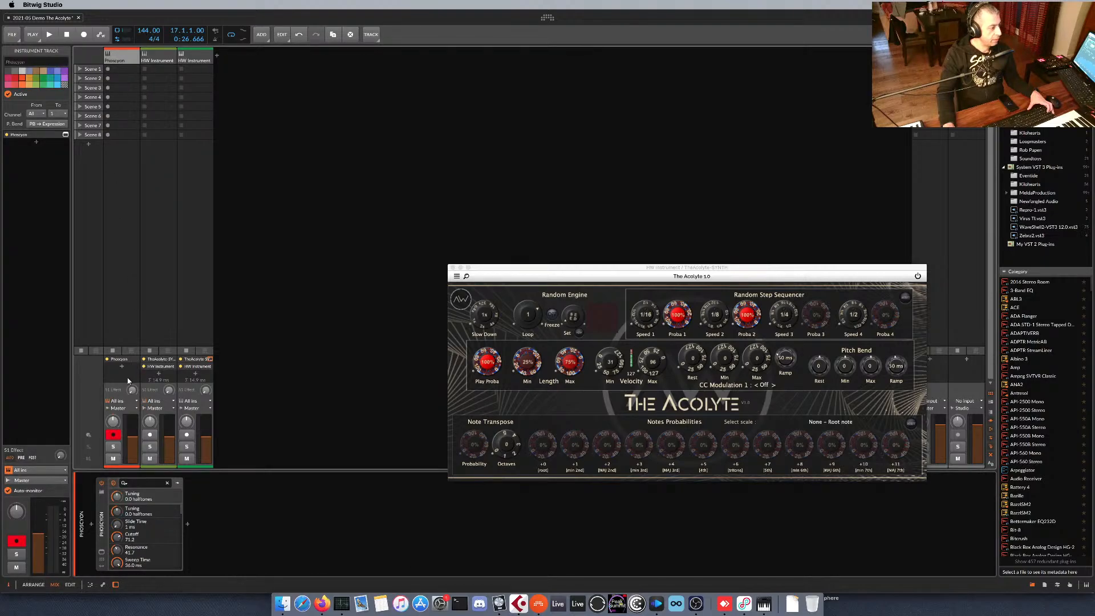
pyautogui.click(123, 401)
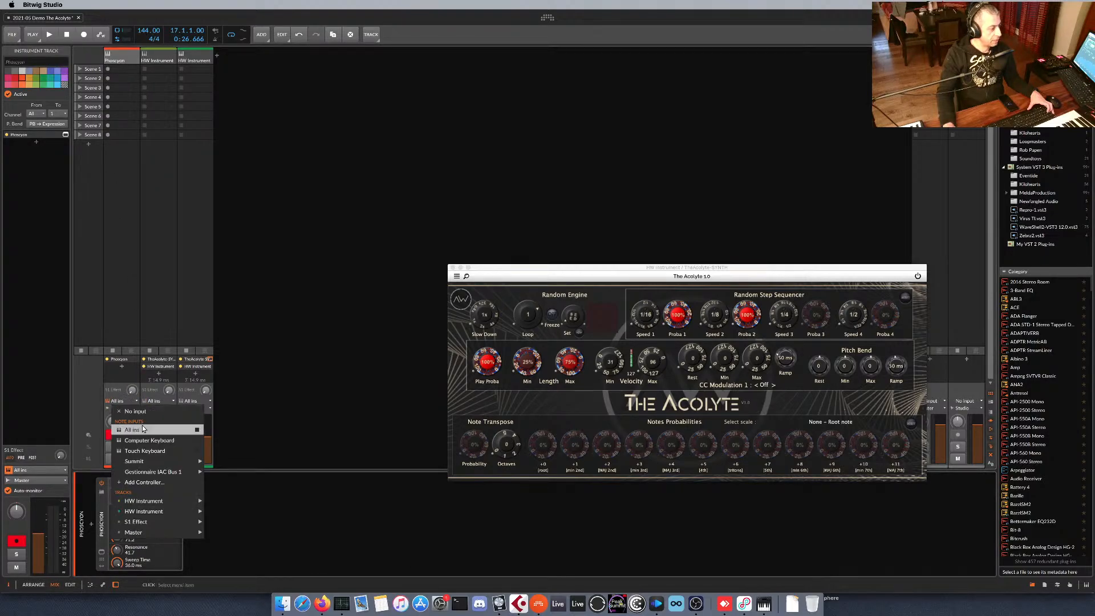
pyautogui.moveTo(155, 472)
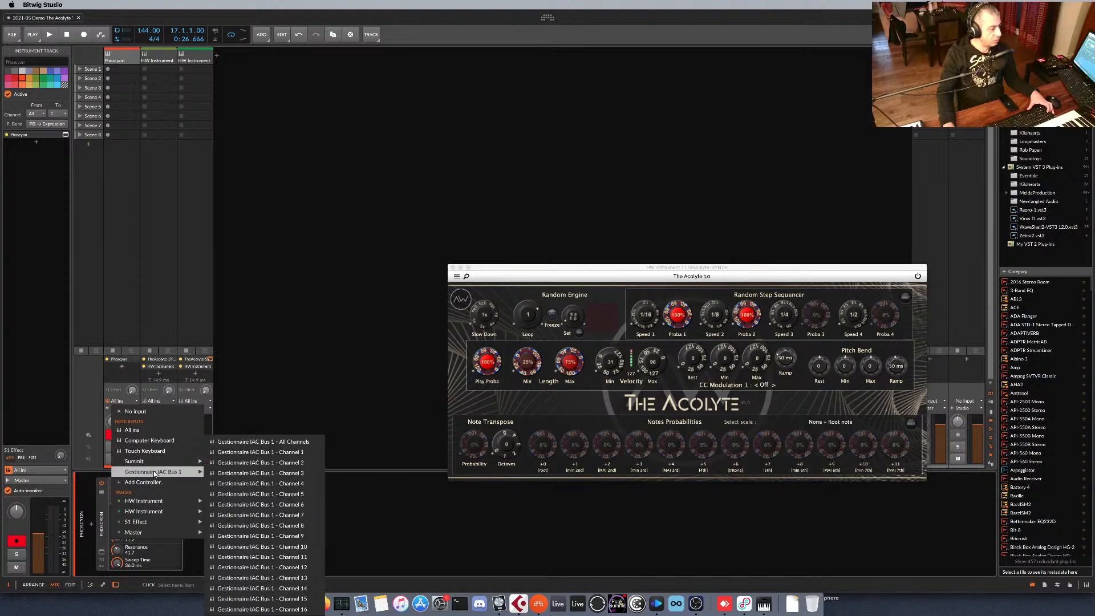
pyautogui.click(288, 453)
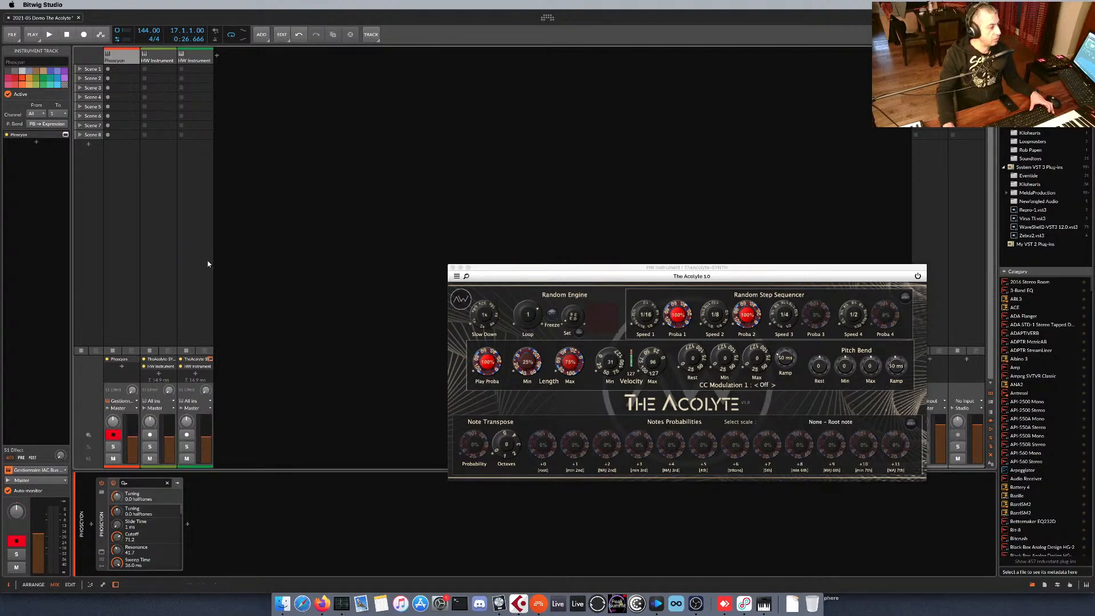
# Play the clip from bar 17 in the arranger to test the MIDI routing, and stop playback.
pyautogui.press('space')
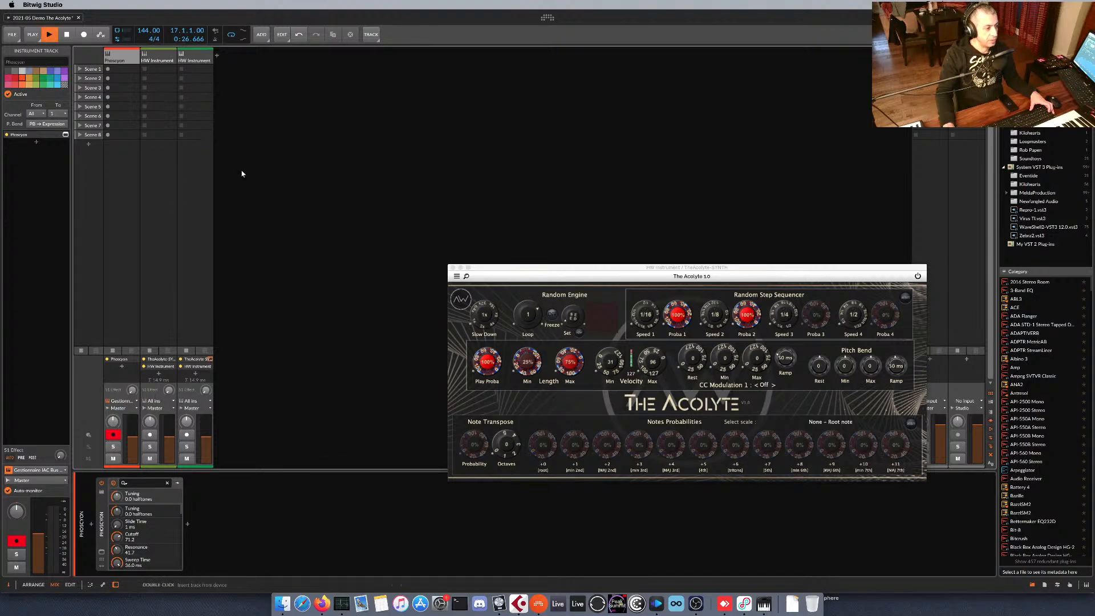
pyautogui.hotkey('alt', '1')
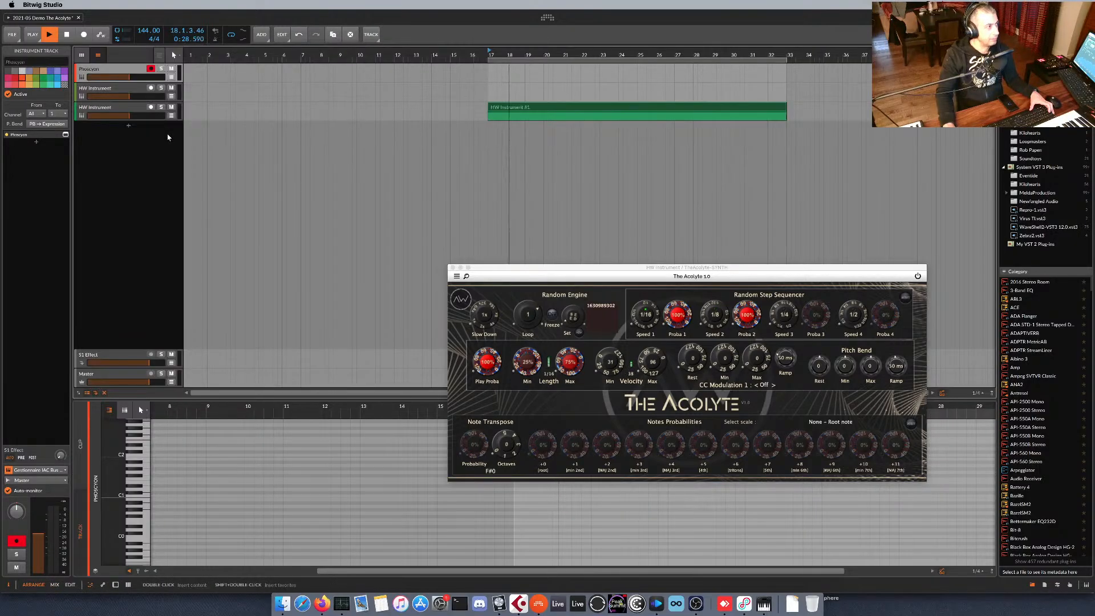
pyautogui.press('space')
# Delete the original HW Instrument track and restart playback with the new Acolyte track.
pyautogui.click(132, 89)
pyautogui.press('Delete')
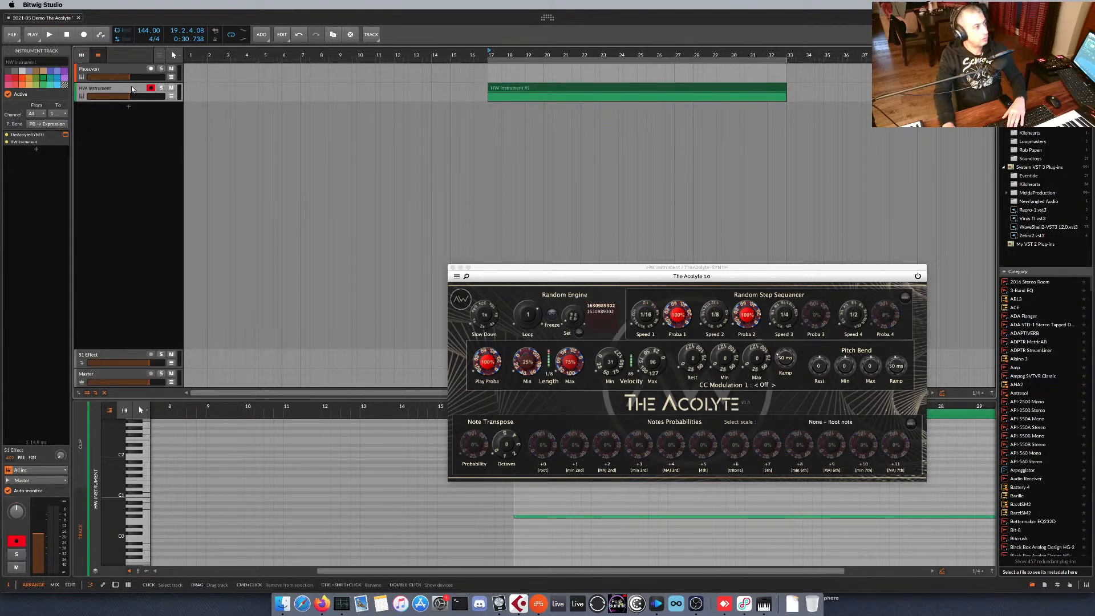
pyautogui.press('space')
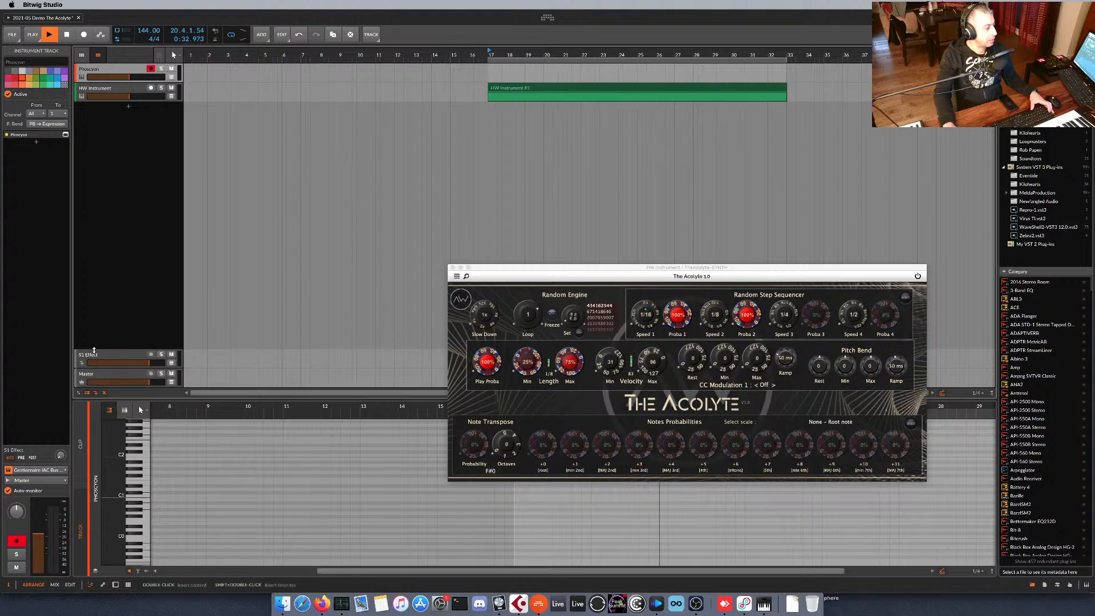
# Set the Phoscyon track's note input to Gestionnaire IAC Bus 1, All Channels.
pyautogui.click(60, 471)
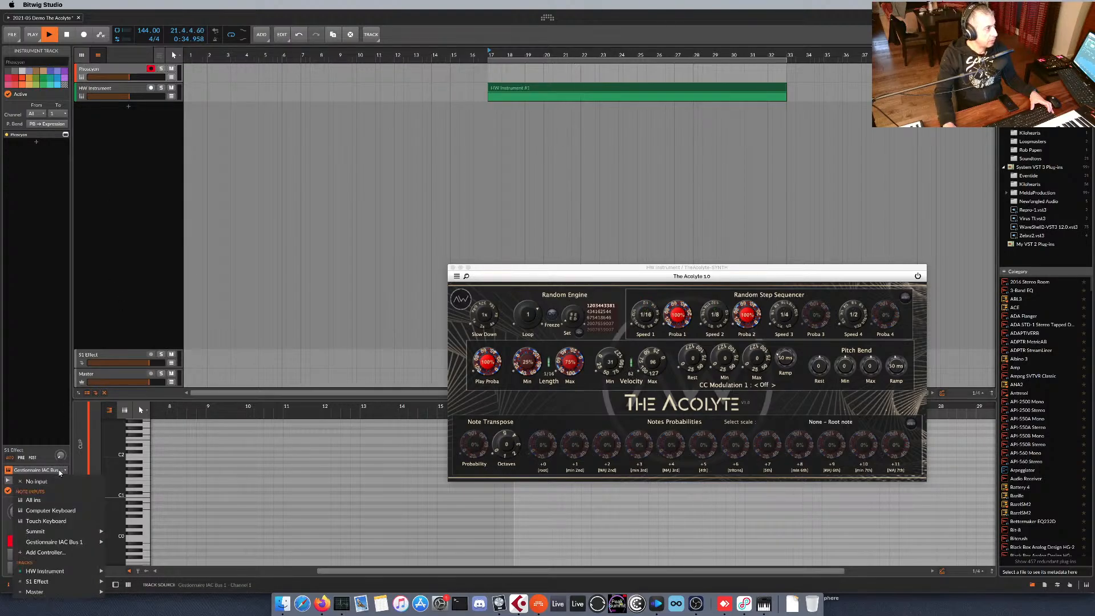
pyautogui.moveTo(85, 544)
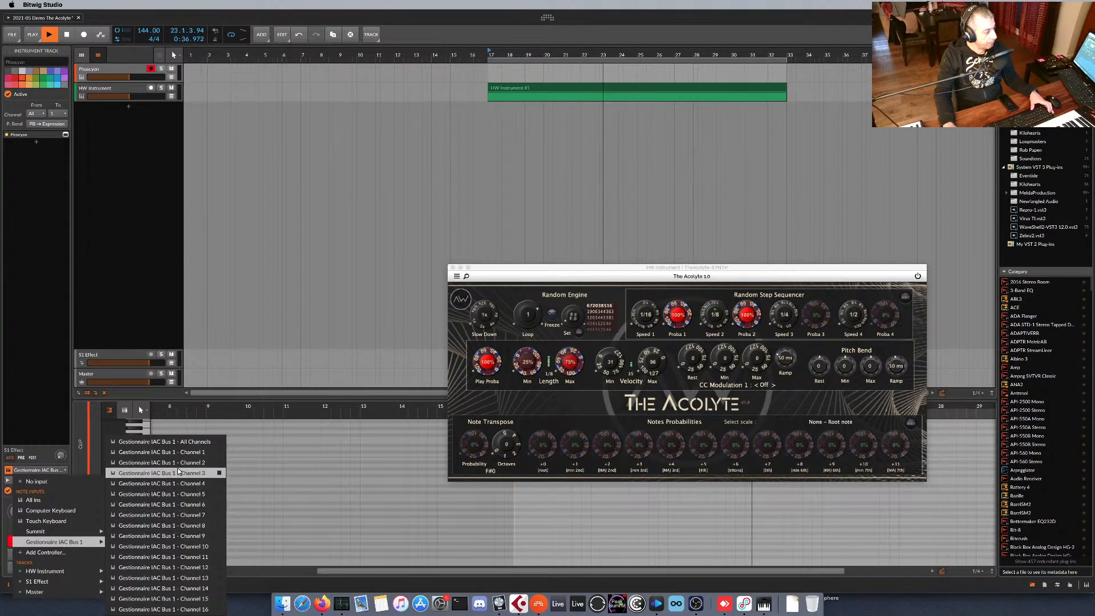
pyautogui.click(131, 441)
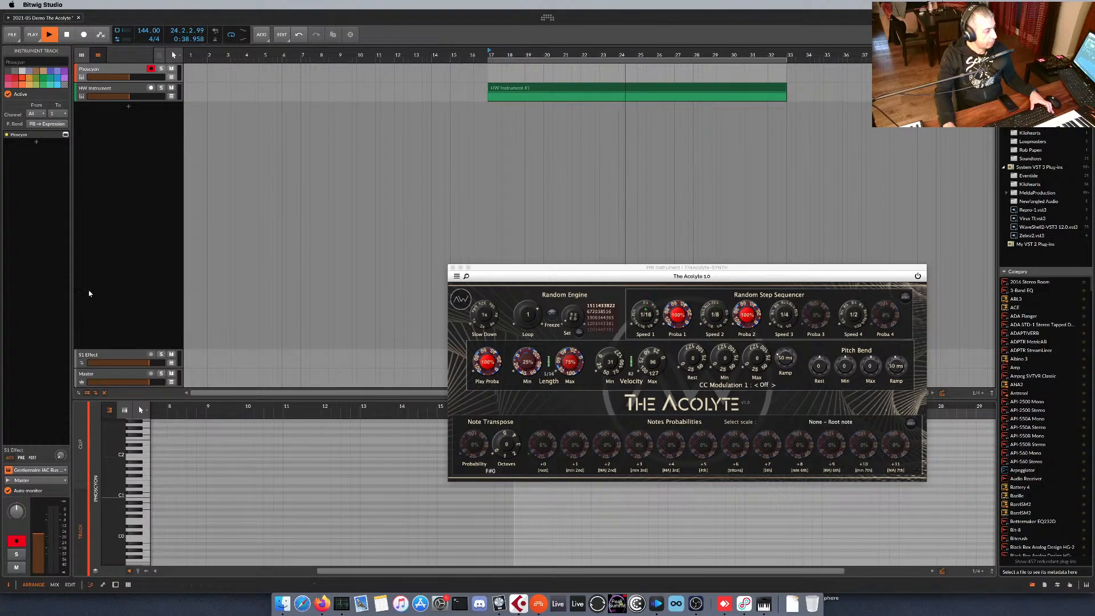
# Set the remaining HW Instrument track's MIDI output to Gestionnaire IAC Bus 1.
pyautogui.click(123, 89)
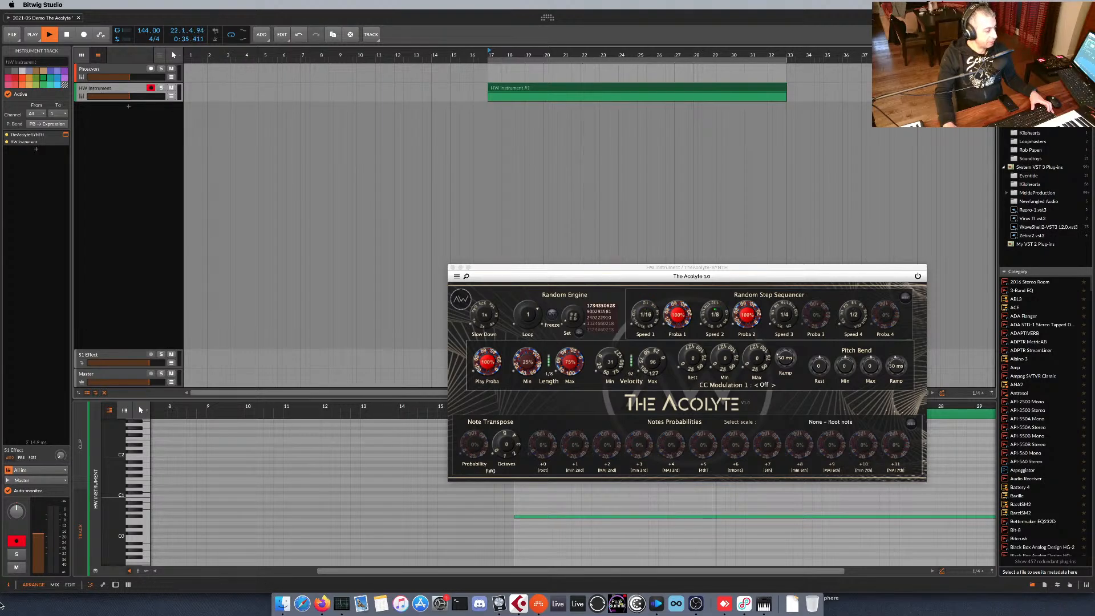
pyautogui.click(56, 585)
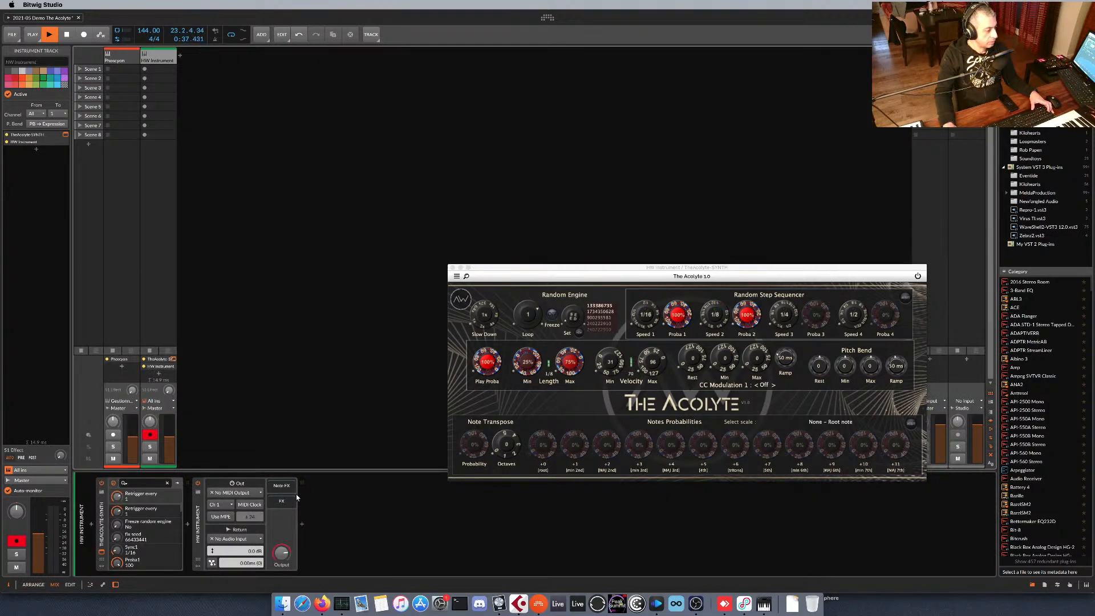
pyautogui.click(253, 493)
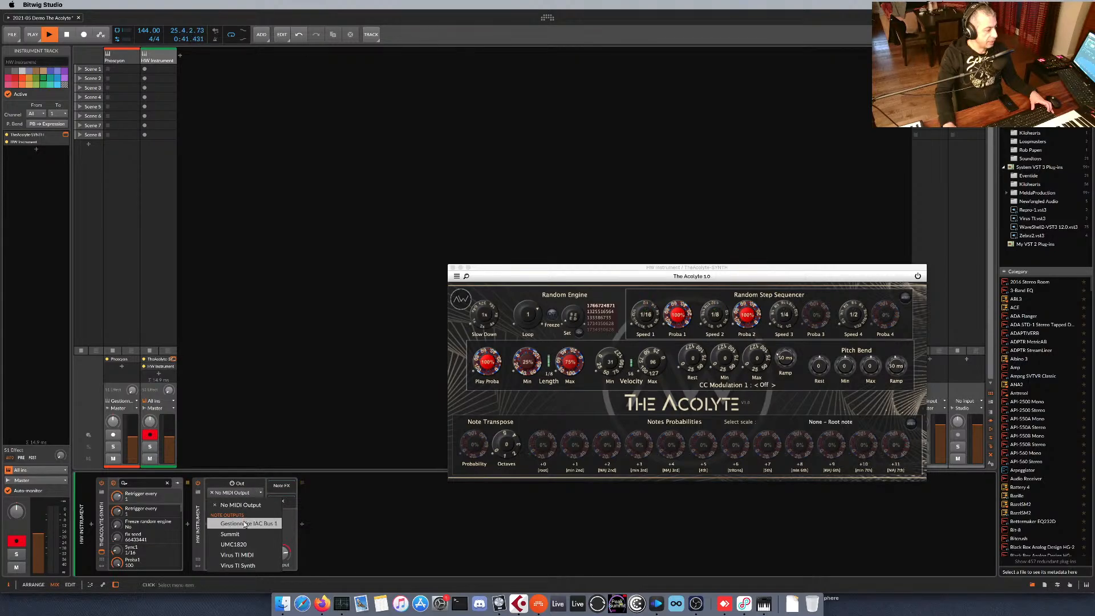
pyautogui.click(264, 523)
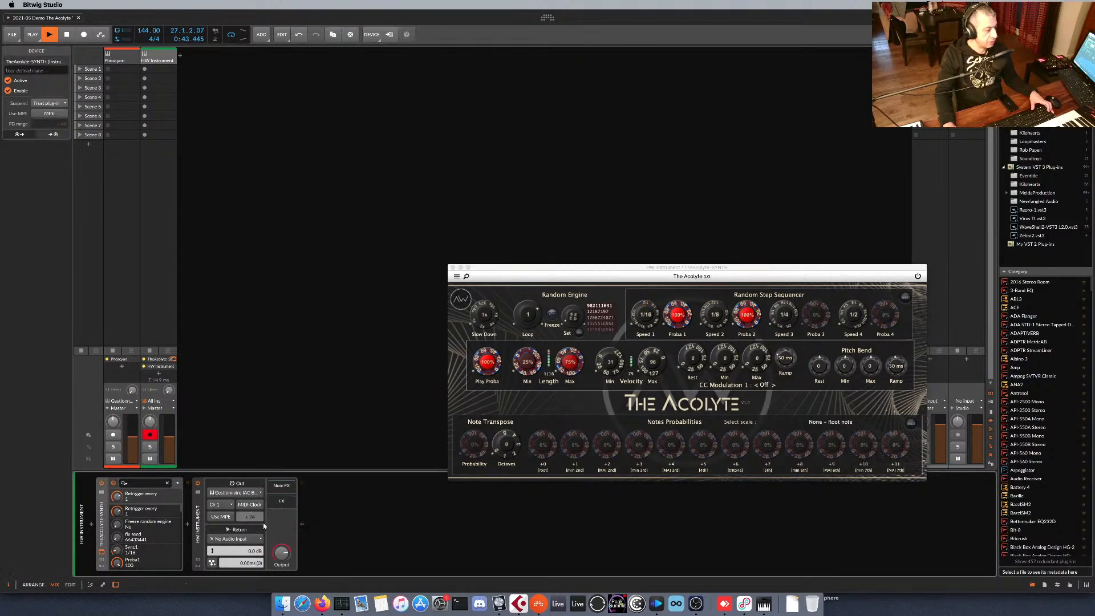
# Select the Phoscyon track in the arranger, restart playback from bar 17 to test the routing, and stop.
pyautogui.click(122, 58)
pyautogui.press('Tab')
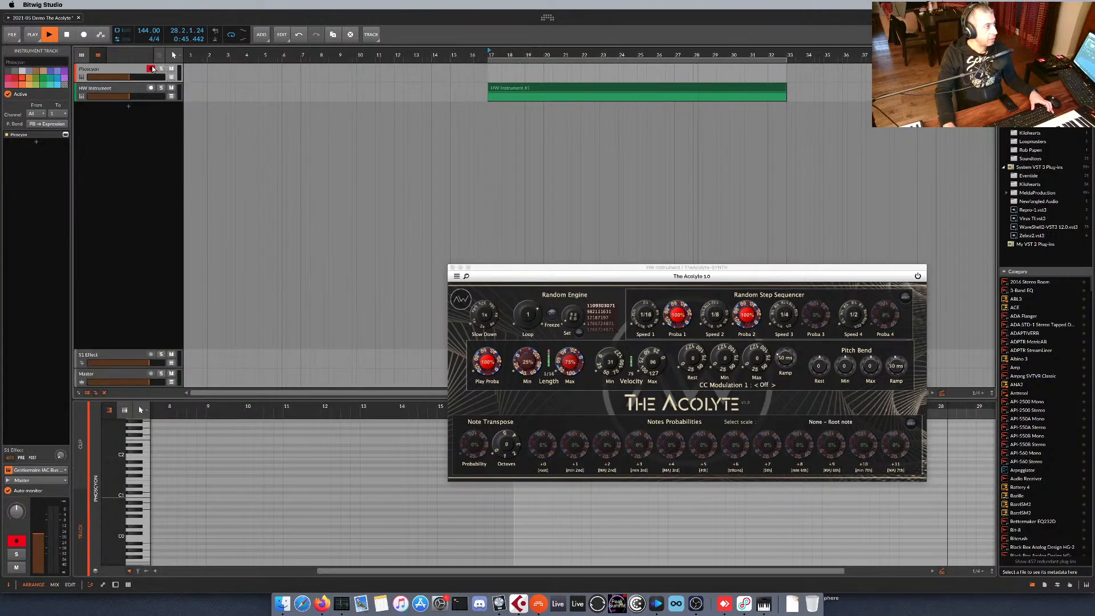
pyautogui.press('space')
pyautogui.press('space')
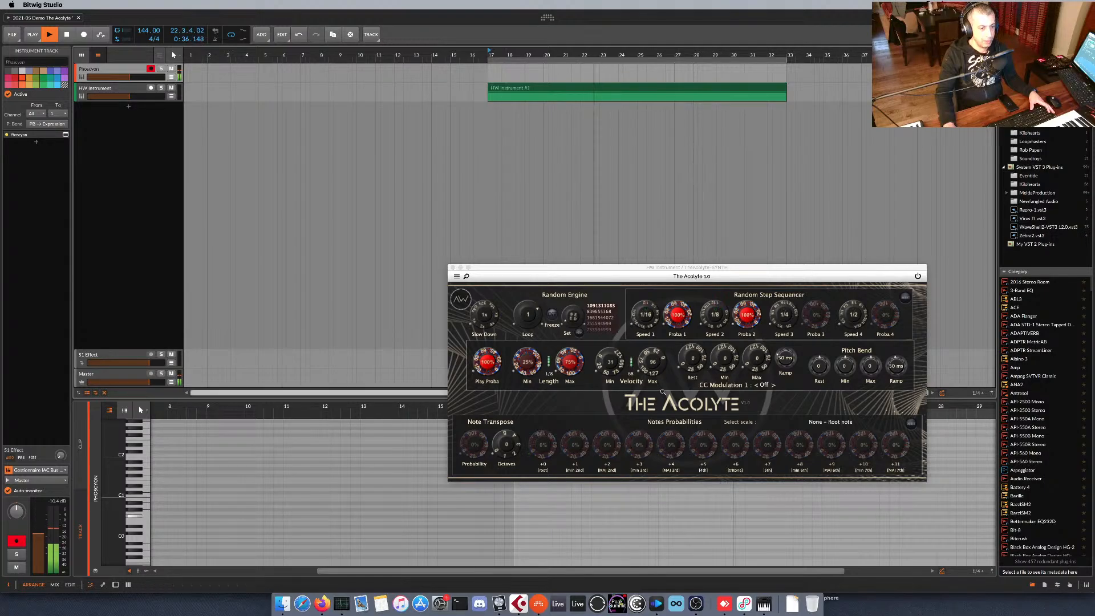
pyautogui.press('space')
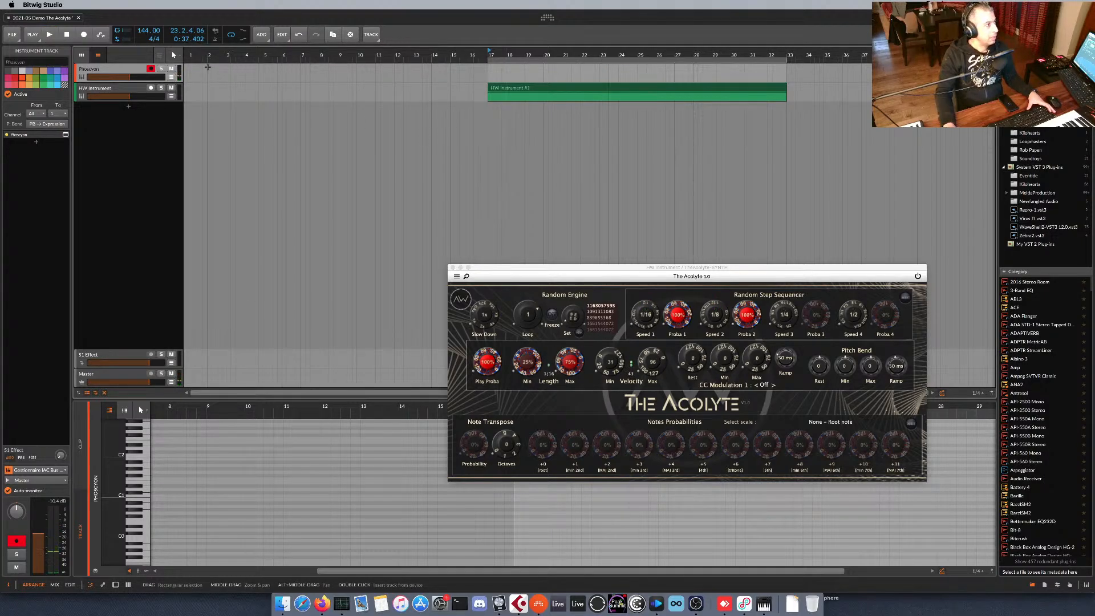
# Record The Acolyte's notes onto the Phoscyon track from bar 17 while raising Note Transpose Probability and the +1 (min 2nd) probability to 70%.
pyautogui.click(86, 37)
pyautogui.click(55, 35)
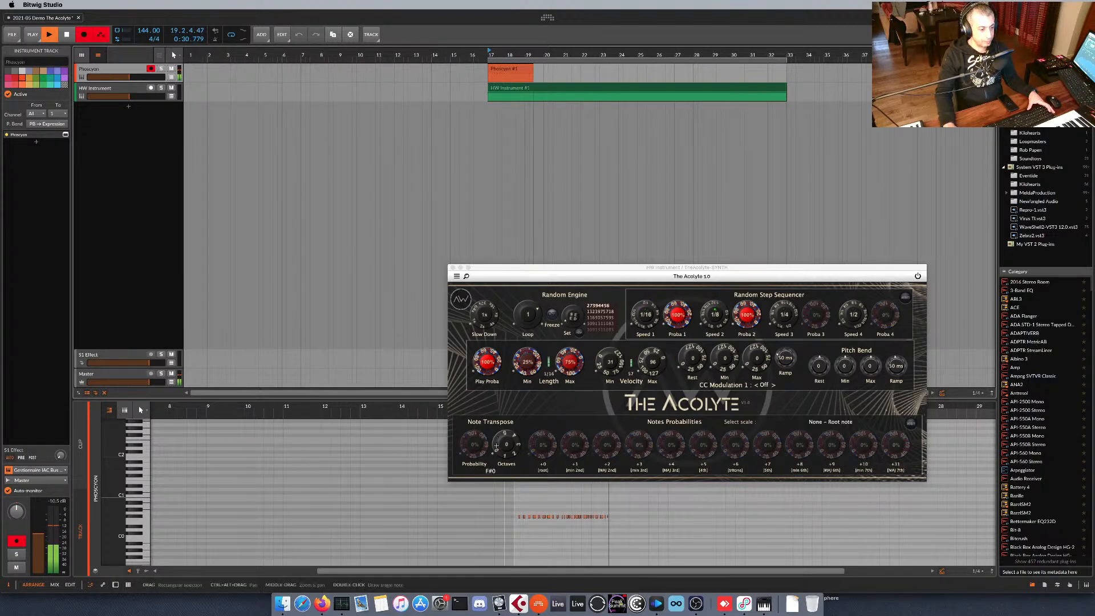
pyautogui.moveTo(474, 448); pyautogui.dragTo(480, 422)
pyautogui.moveTo(573, 452); pyautogui.dragTo(543, 471)
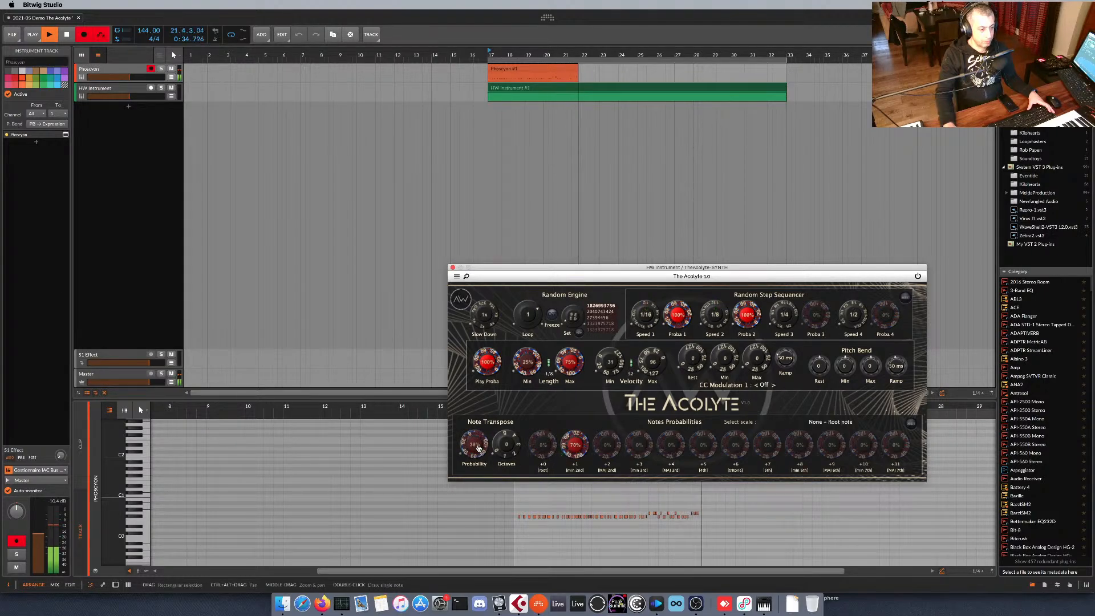
pyautogui.moveTo(476, 448); pyautogui.dragTo(477, 432)
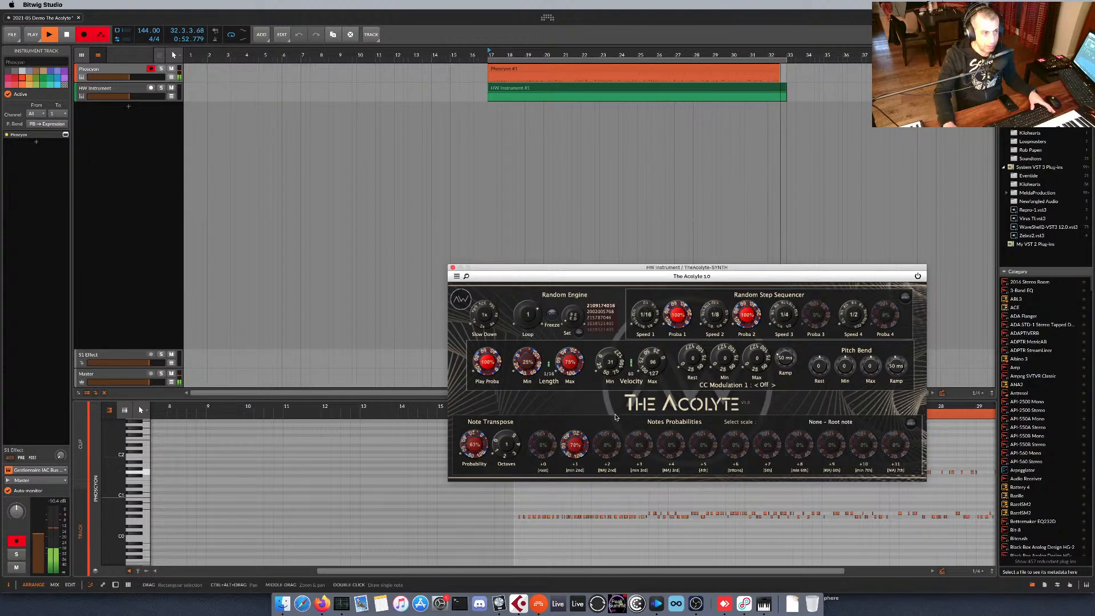
pyautogui.press('space')
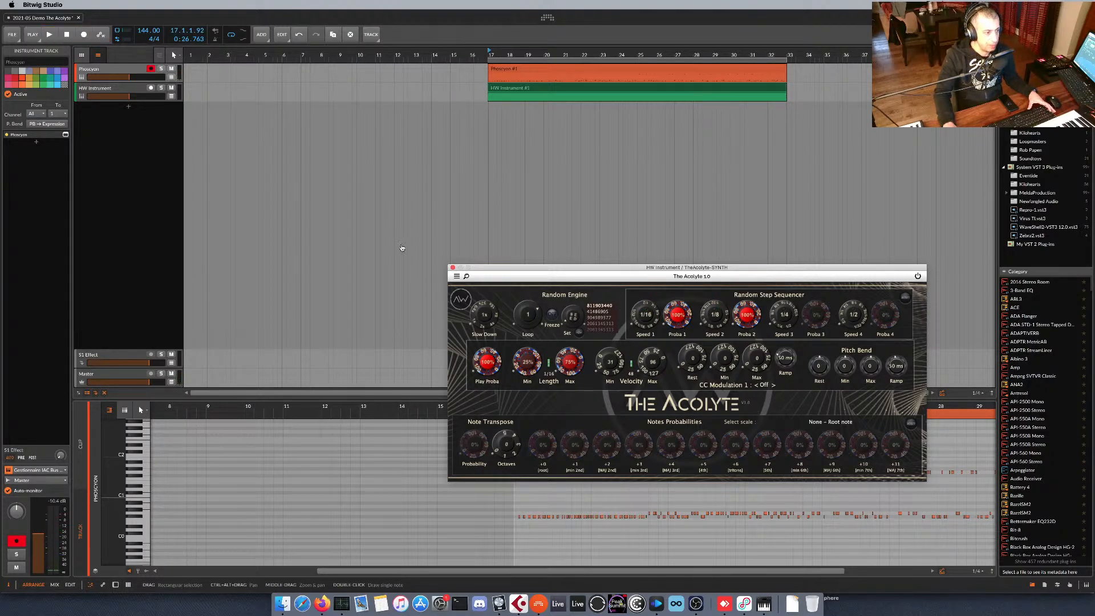
# Close The Acolyte's window, disarm the Phoscyon track, and play back its recorded clip.
pyautogui.click(453, 269)
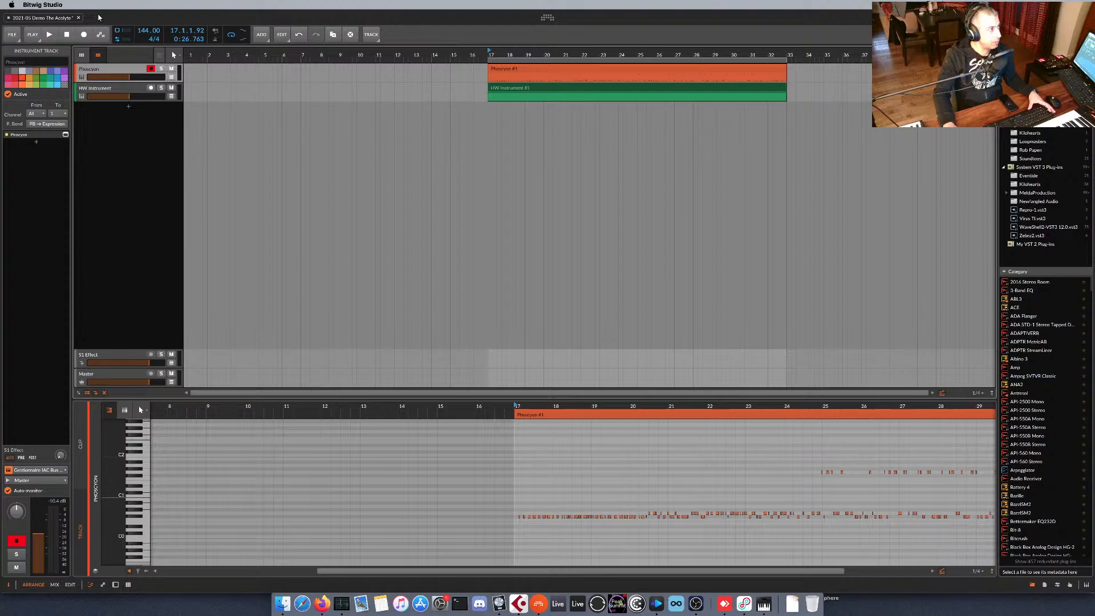
pyautogui.click(151, 69)
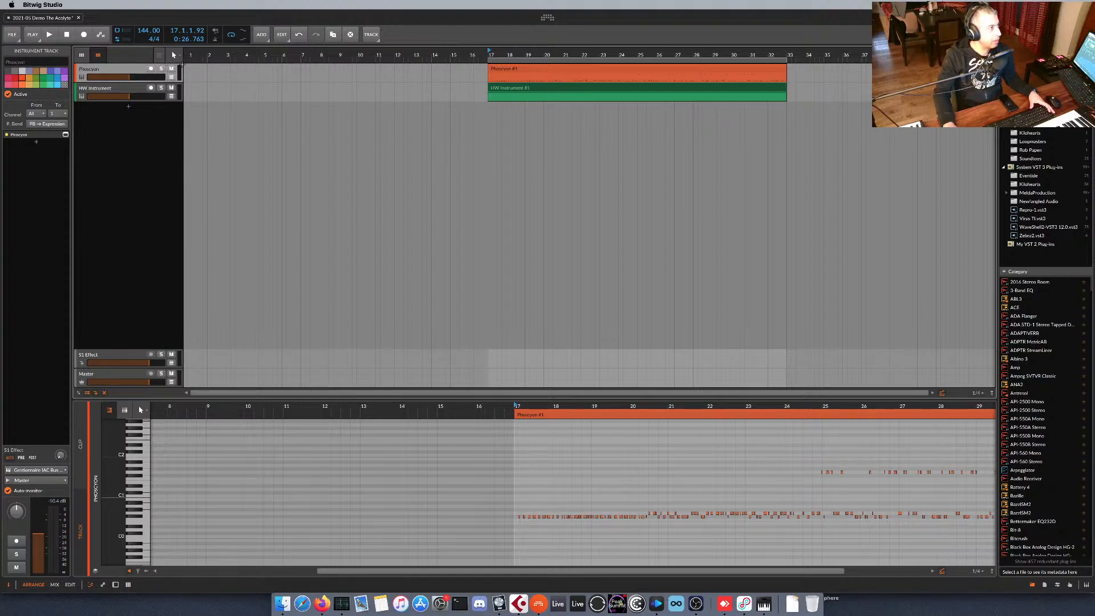
pyautogui.click(562, 66)
pyautogui.press('space')
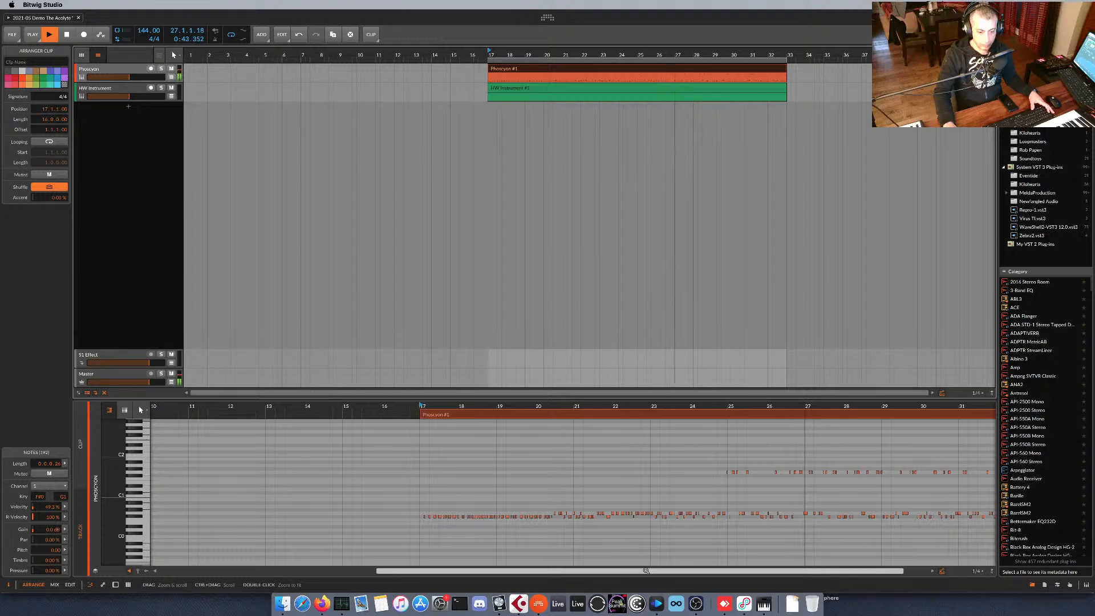
pyautogui.press('space')
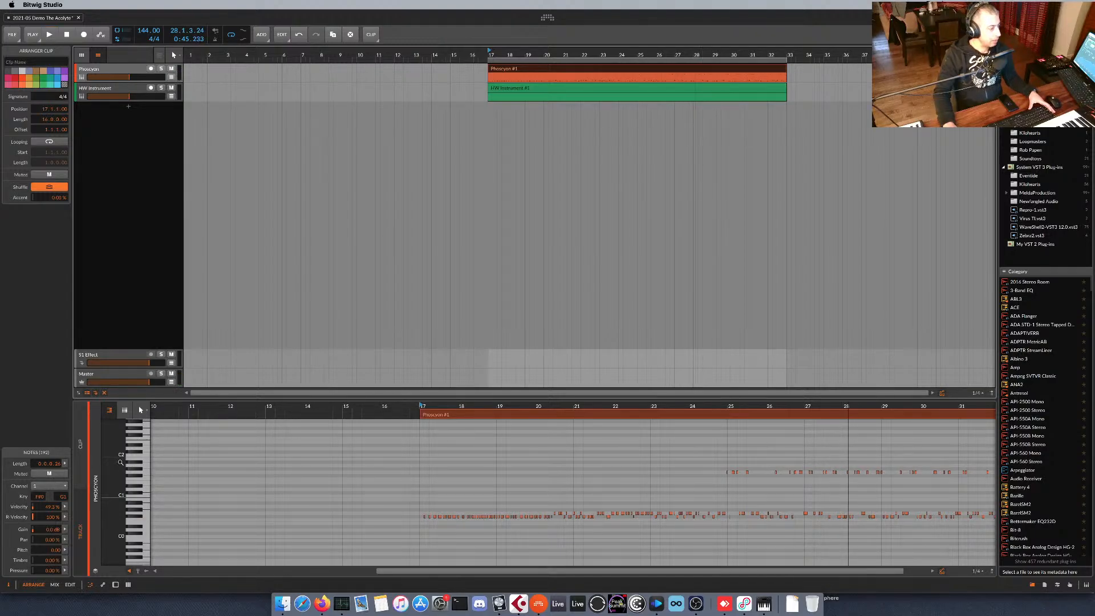
# Open the recorded Phoscyon clip in the note editor and show its Velocity expression lane.
pyautogui.click(102, 585)
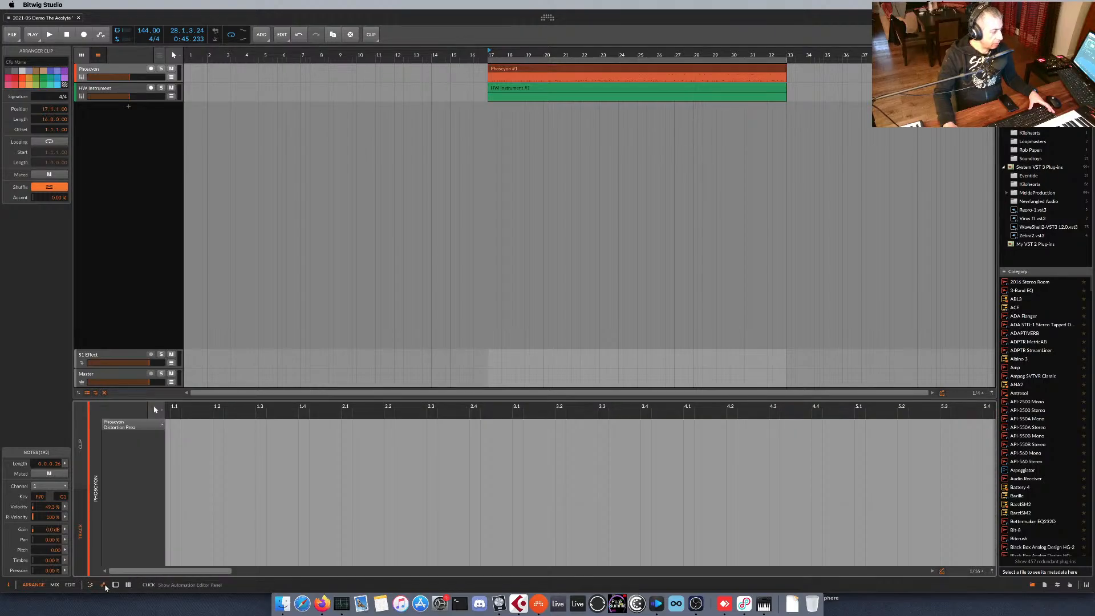
pyautogui.click(105, 586)
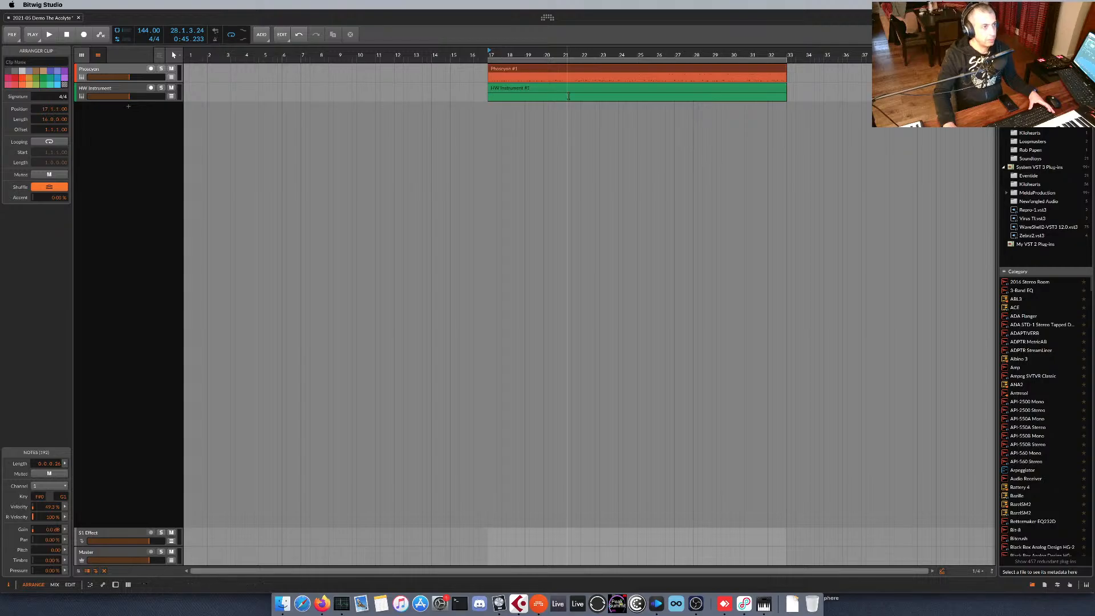
pyautogui.doubleClick(569, 67)
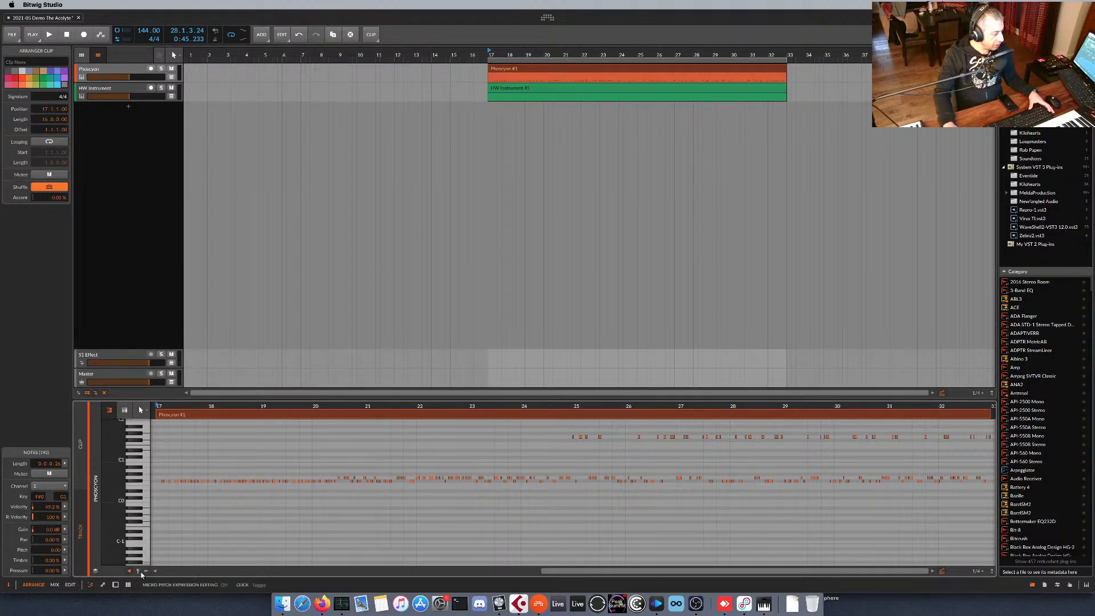
pyautogui.click(96, 569)
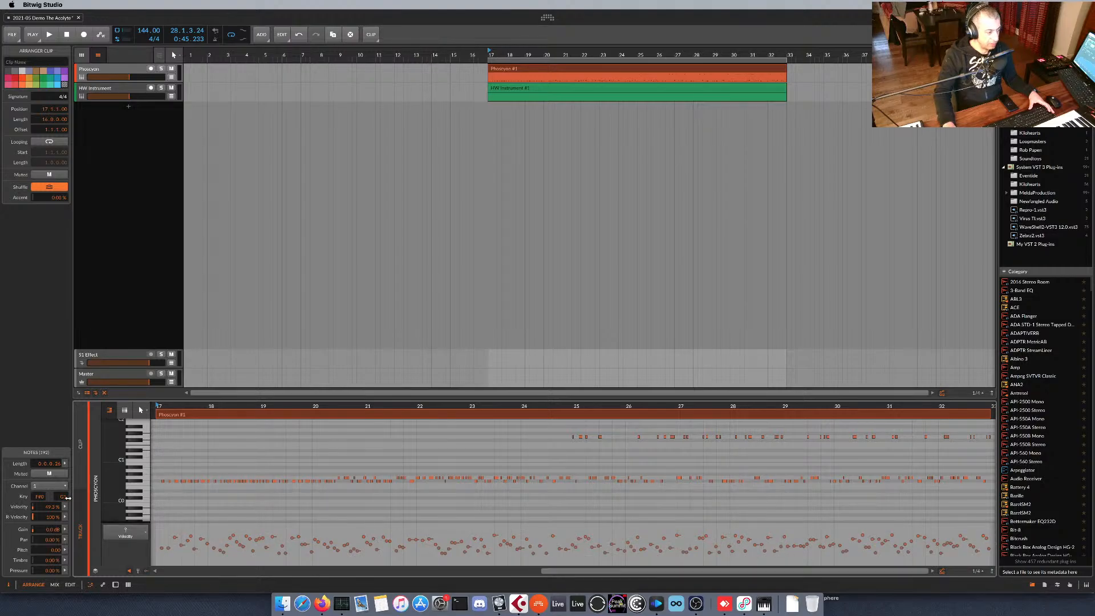
pyautogui.click(126, 532)
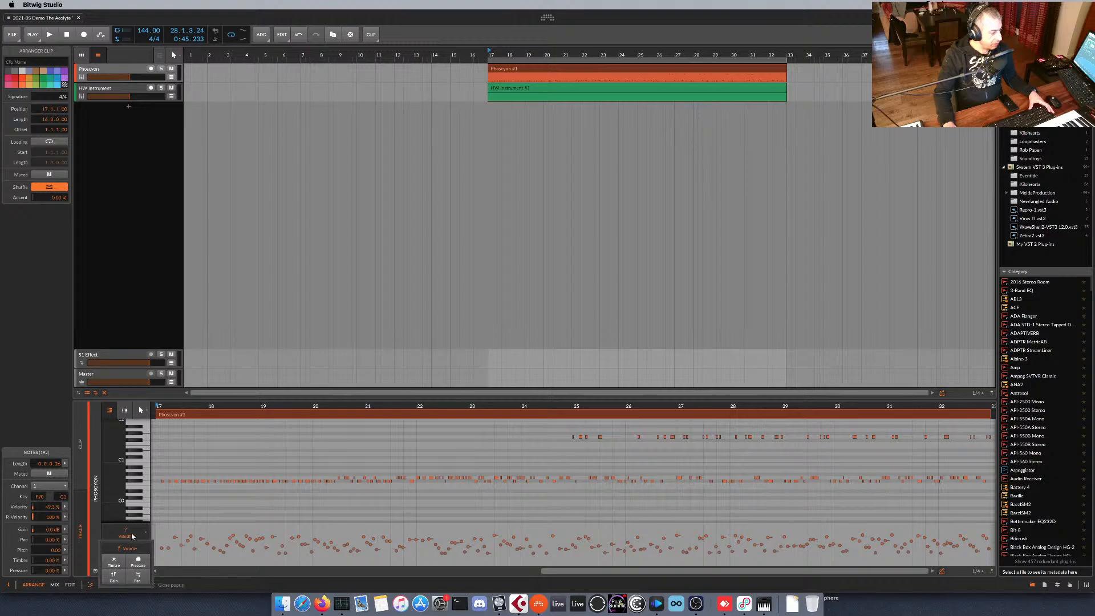
pyautogui.click(131, 536)
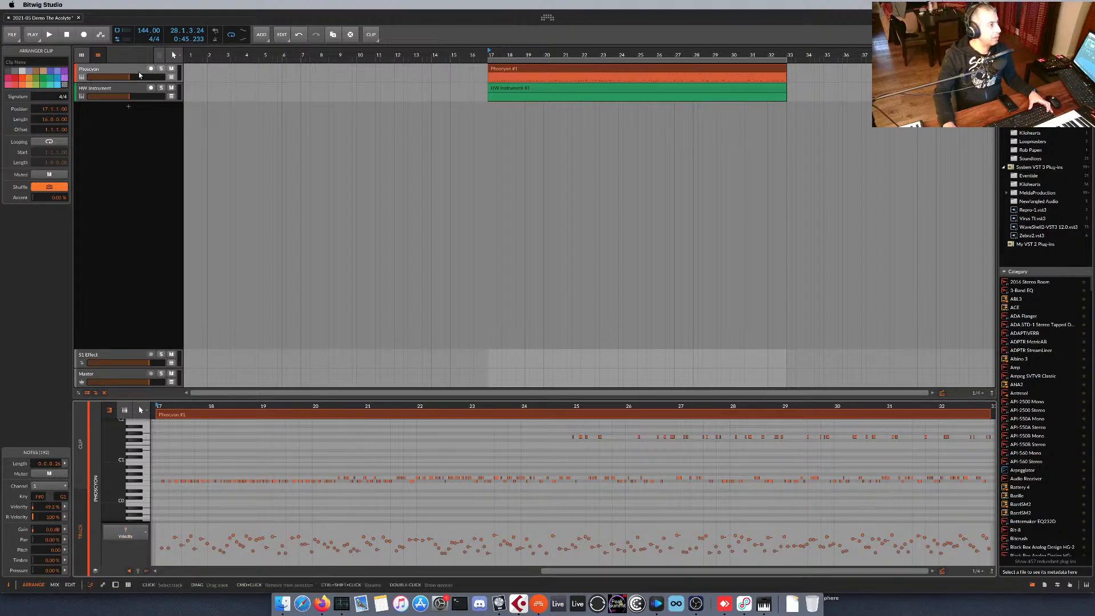
# Show the Phoscyon track's automation lane and add a MIDI Pitch Bend lane on channel 1.
pyautogui.click(171, 77)
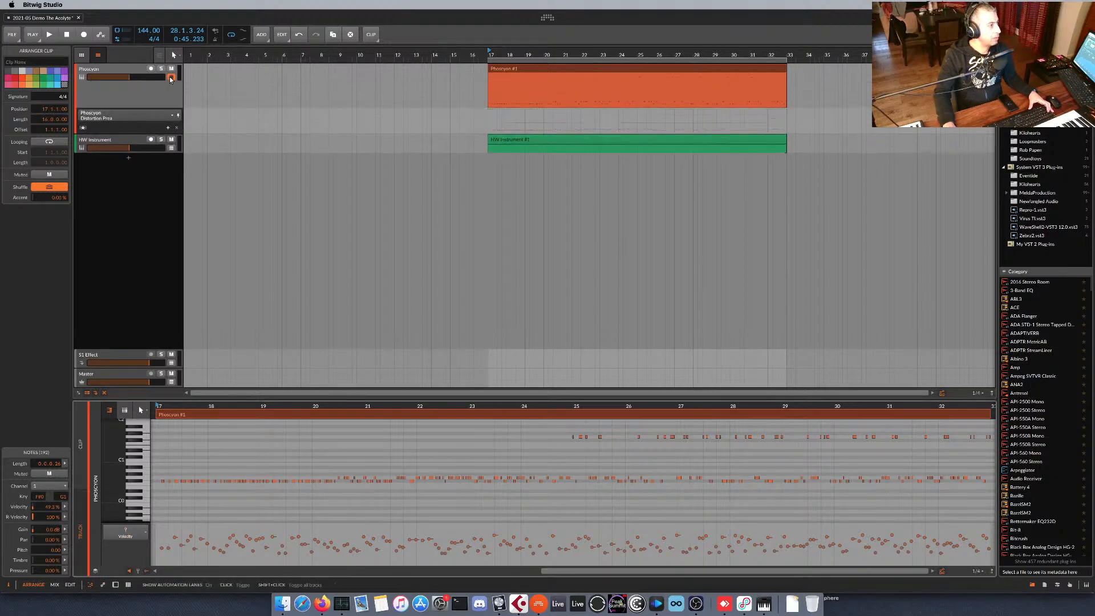
pyautogui.click(155, 111)
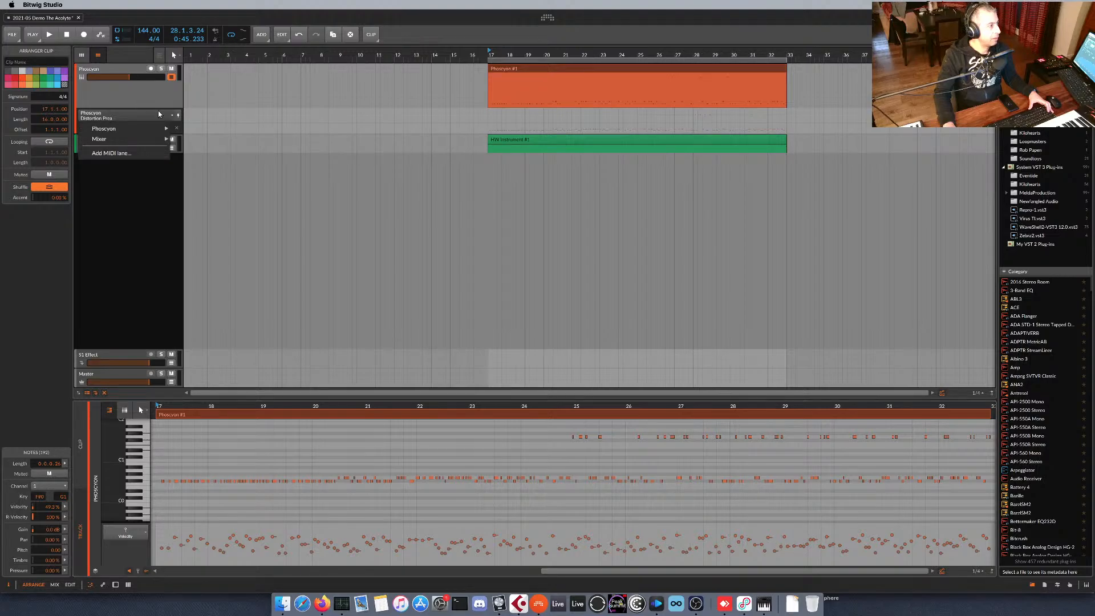
pyautogui.click(141, 152)
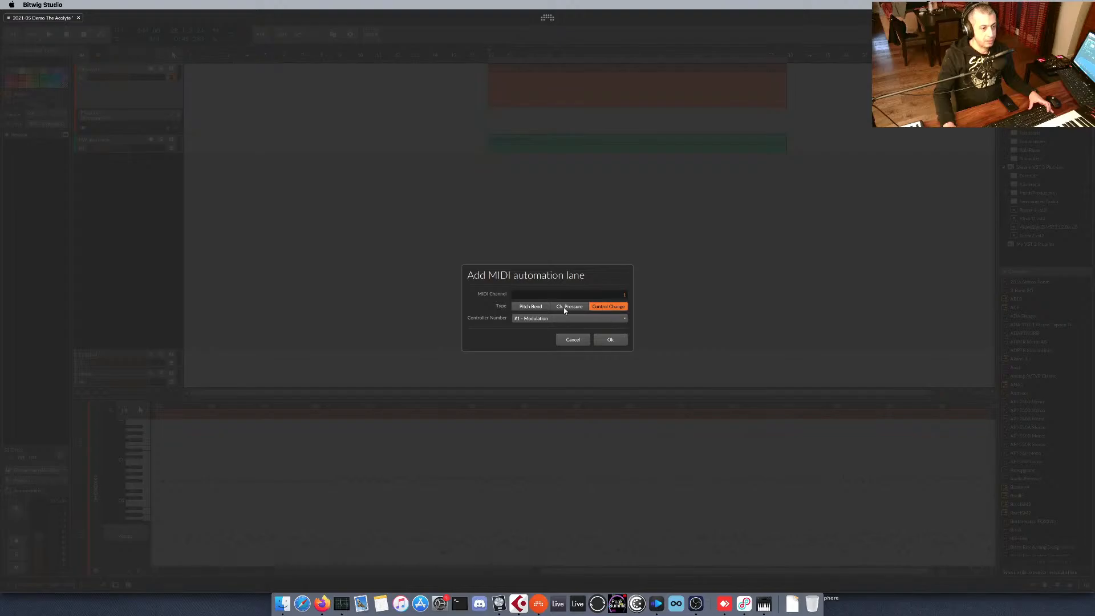
pyautogui.click(541, 306)
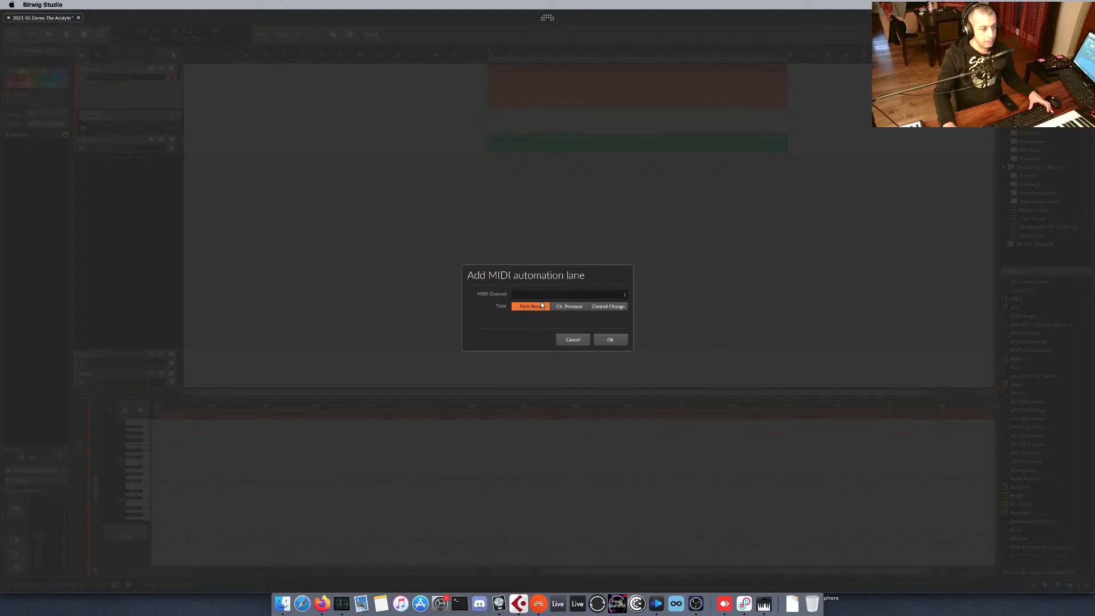
pyautogui.click(609, 340)
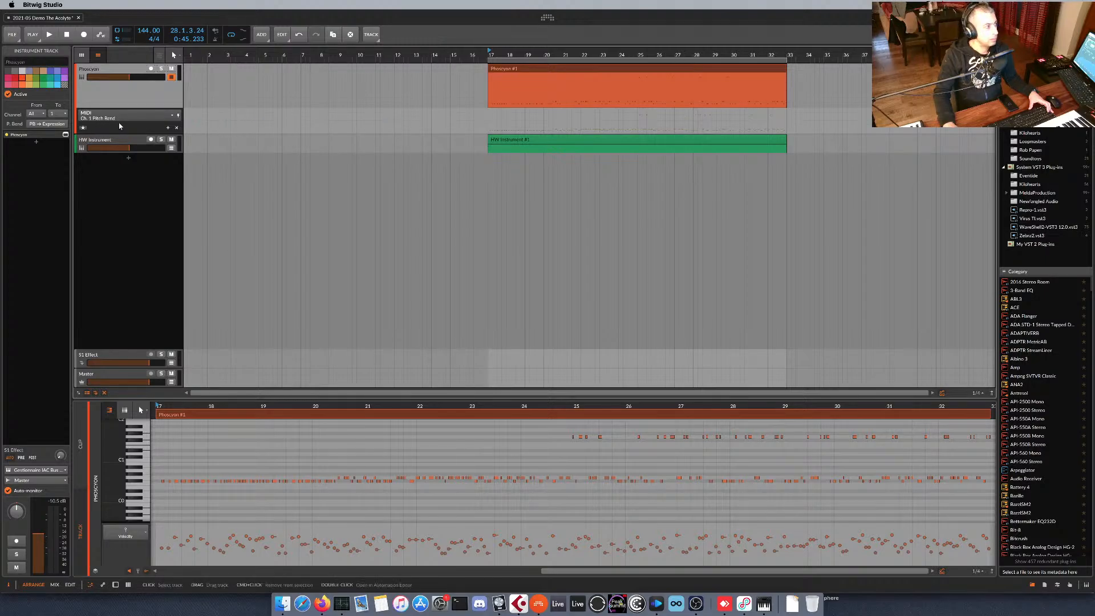
# Add a channel 1 Control Change lane for #1 - Modulation to the Phoscyon track and enlarge its height.
pyautogui.click(136, 115)
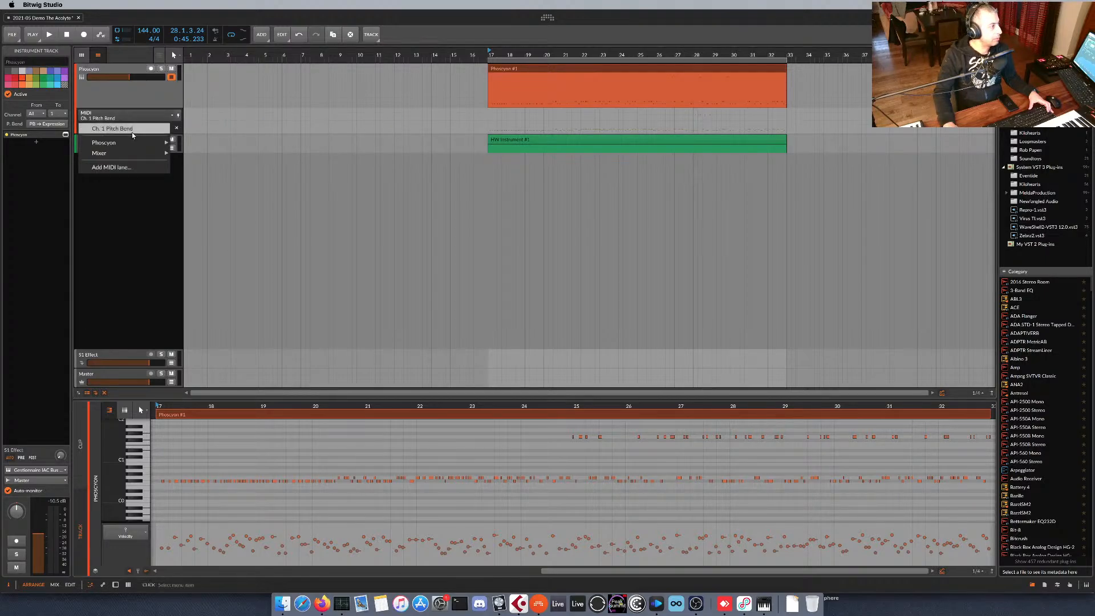
pyautogui.click(111, 167)
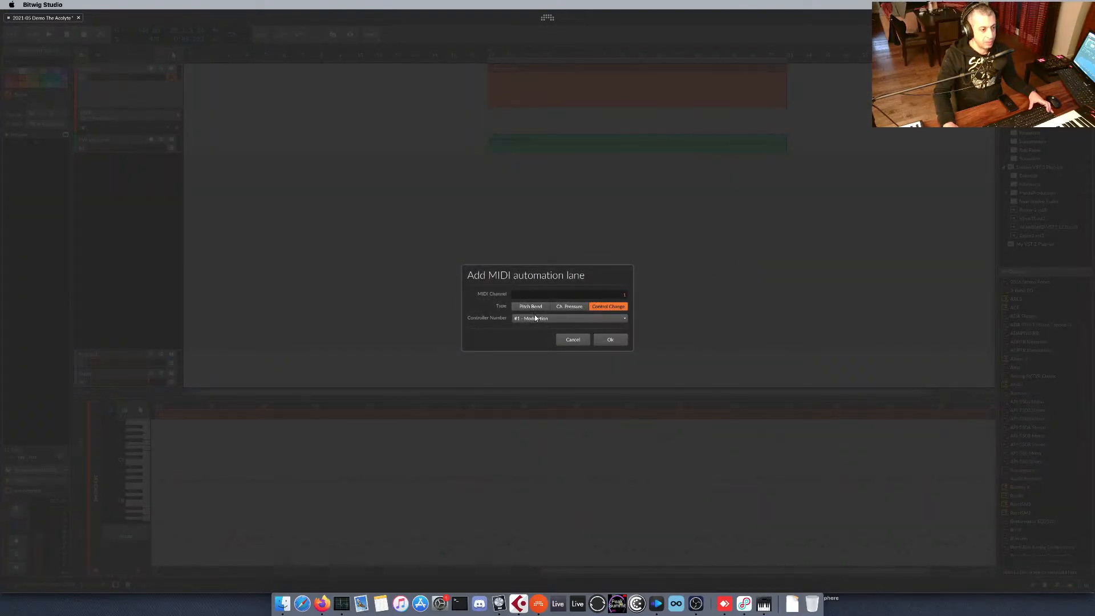
pyautogui.click(611, 340)
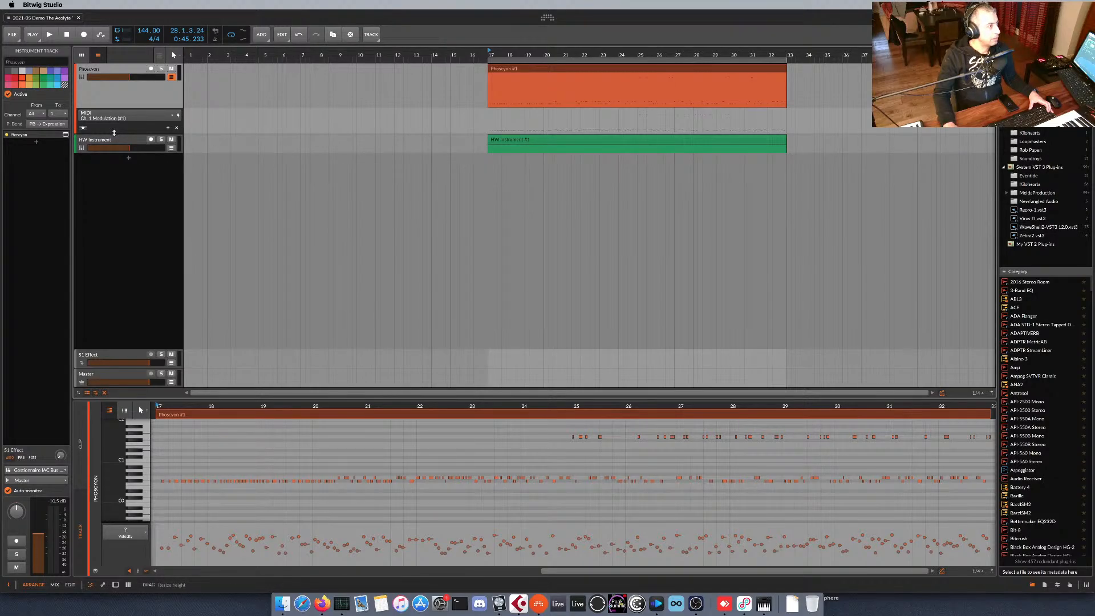
pyautogui.moveTo(117, 132); pyautogui.dragTo(118, 211)
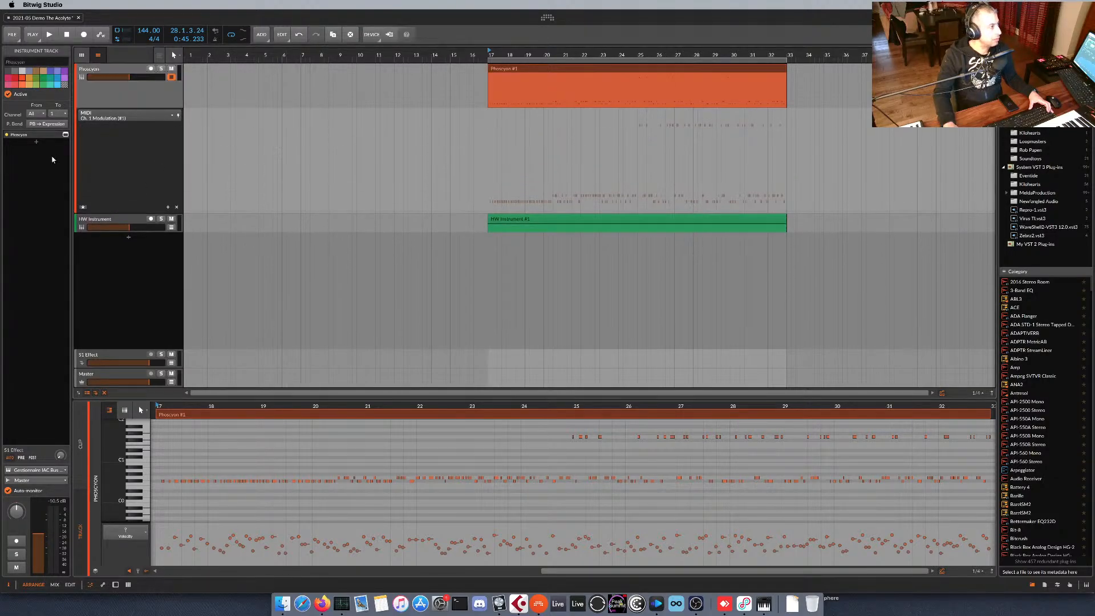
pyautogui.click(158, 115)
pyautogui.moveTo(147, 154)
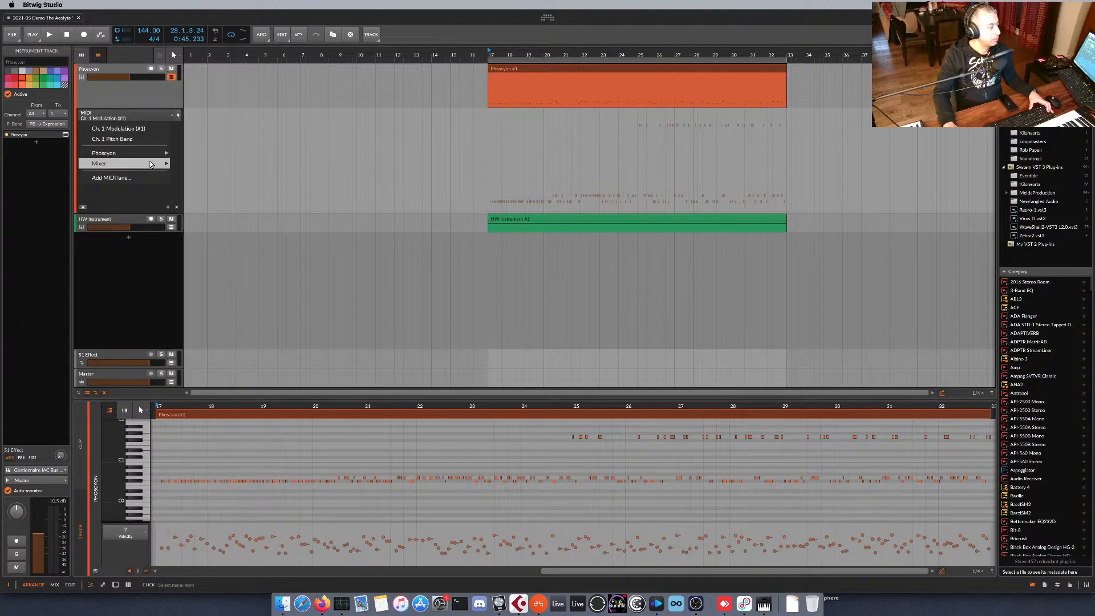
pyautogui.click(128, 206)
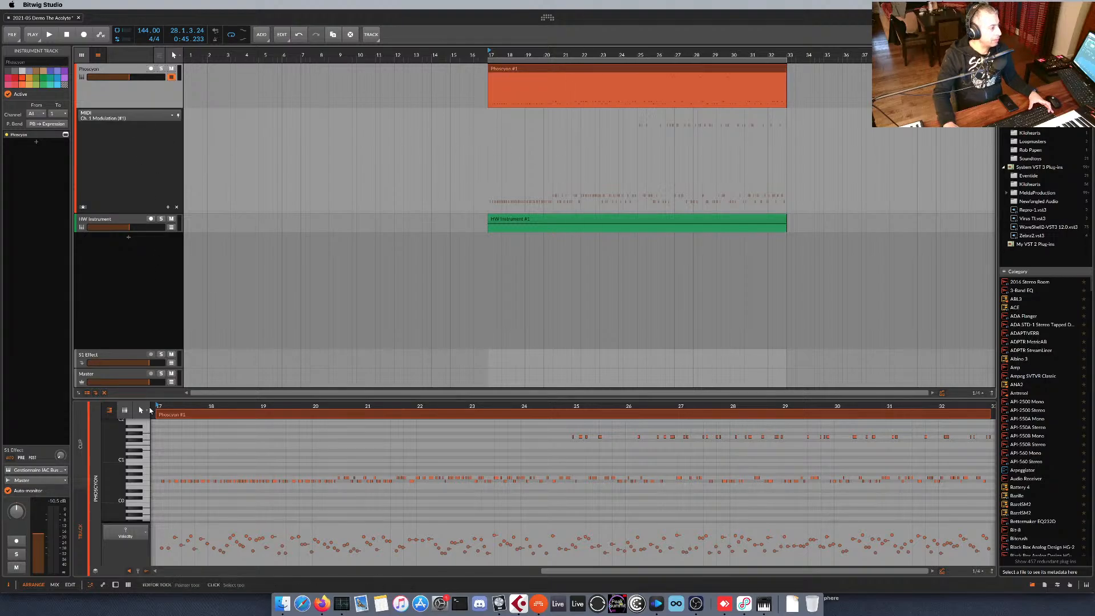
# Open The Acolyte on the HW Instrument track and assign CC Modulation 1 to 1 Mod Wheel with a maximum of 64.
pyautogui.click(140, 157)
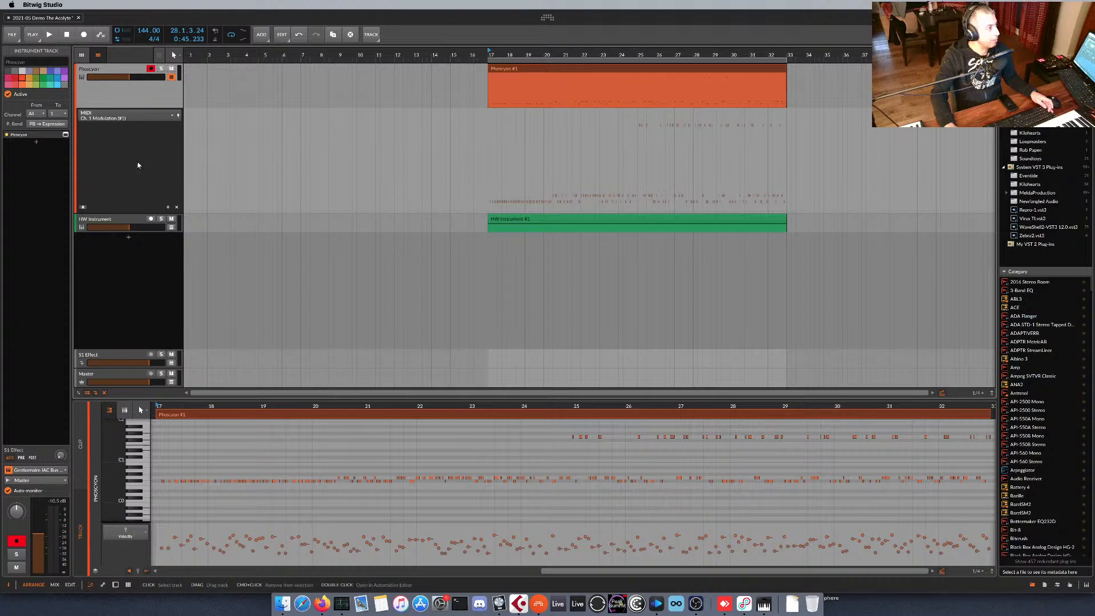
pyautogui.click(135, 220)
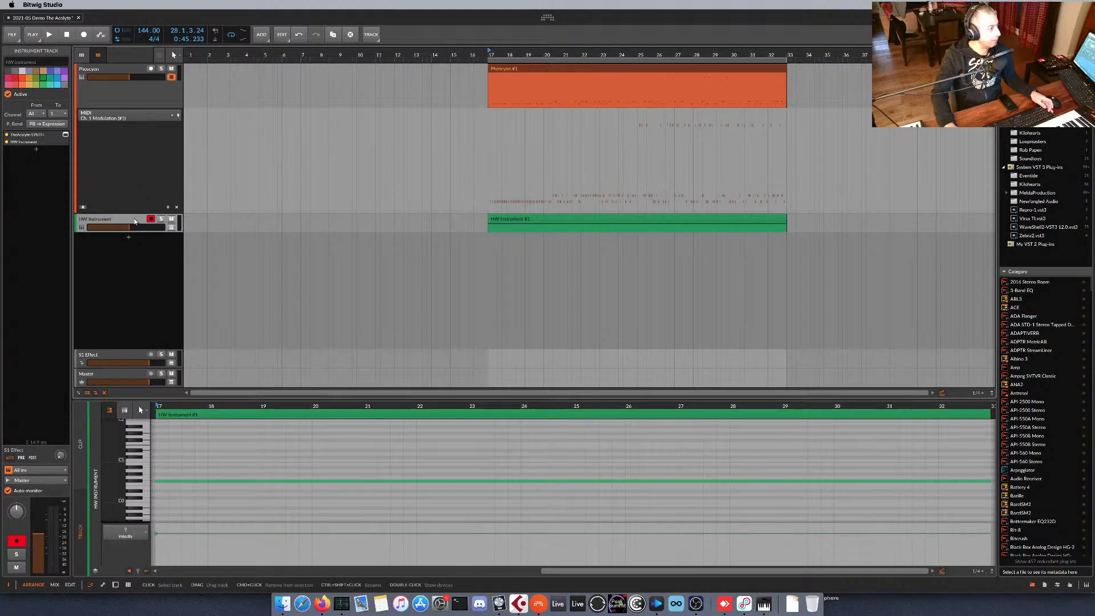
pyautogui.click(54, 583)
pyautogui.click(102, 552)
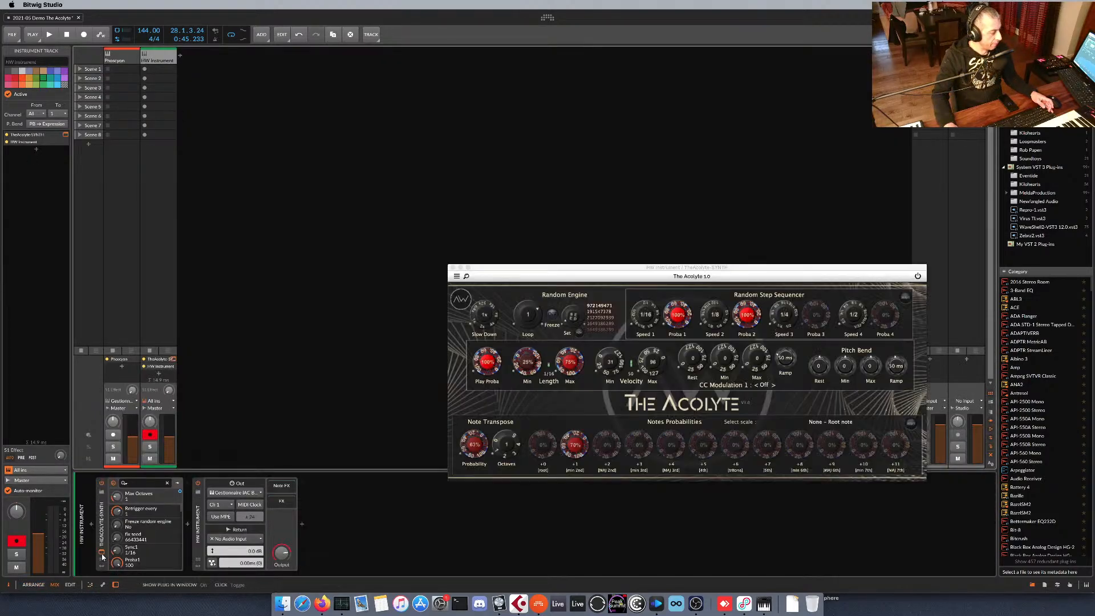
pyautogui.click(763, 385)
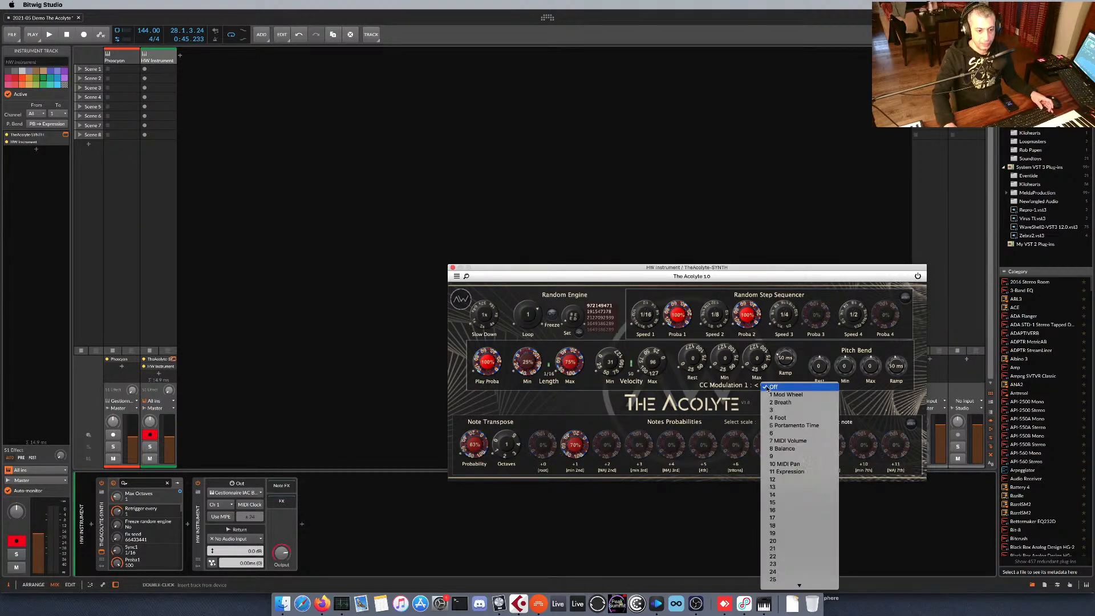
pyautogui.click(778, 395)
pyautogui.moveTo(757, 358); pyautogui.dragTo(757, 351)
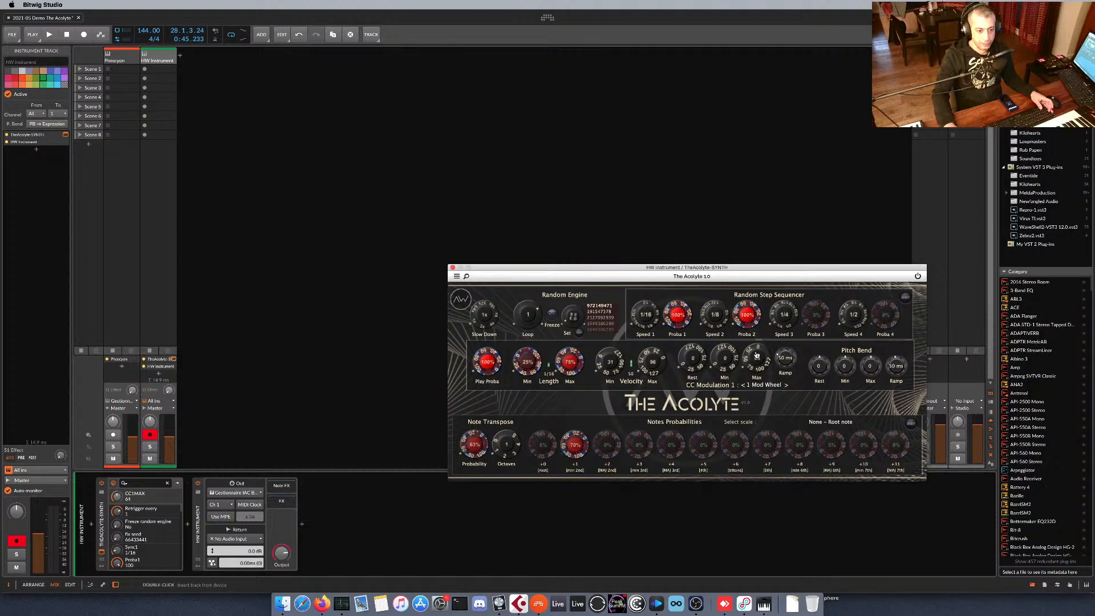
# Delete the existing Phoscyon clip in the arranger and record a new take of about seven bars from bar 17.
pyautogui.click(123, 57)
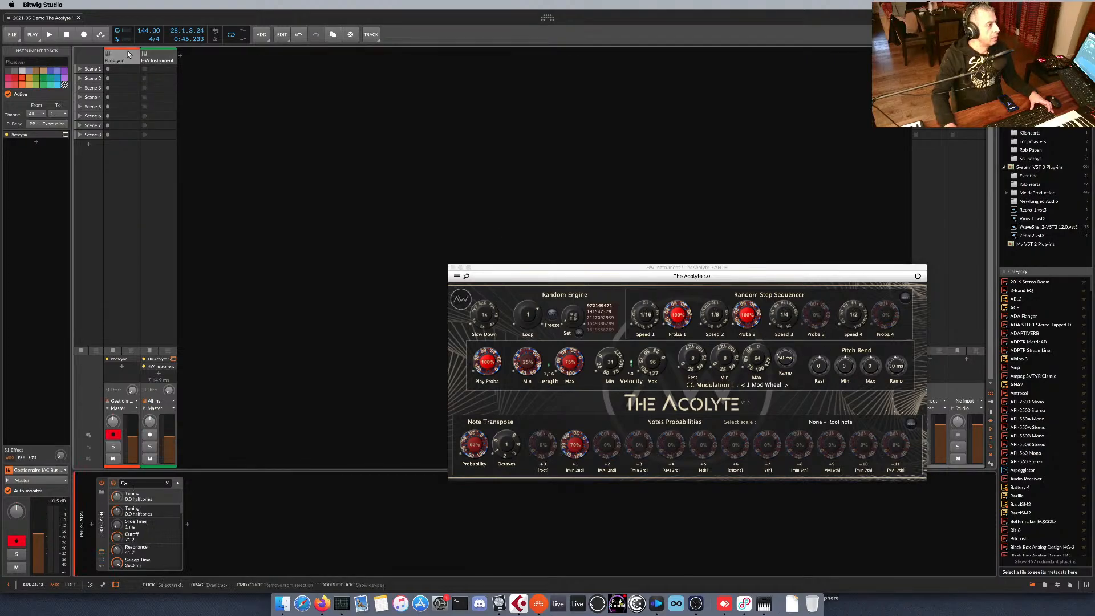
pyautogui.press('Tab')
pyautogui.click(530, 68)
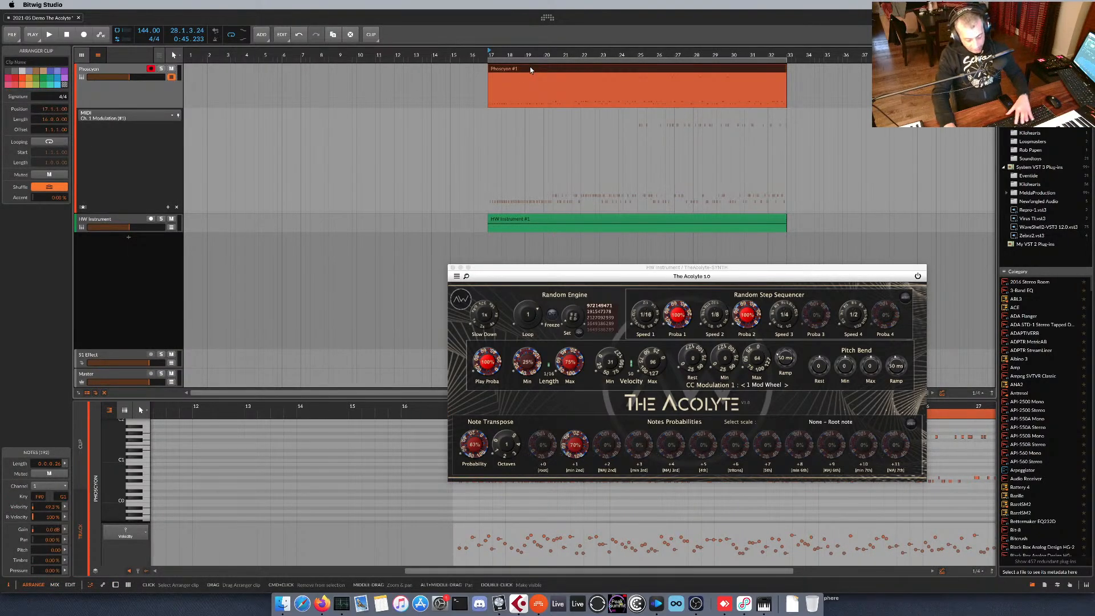
pyautogui.press('Delete')
pyautogui.press('r')
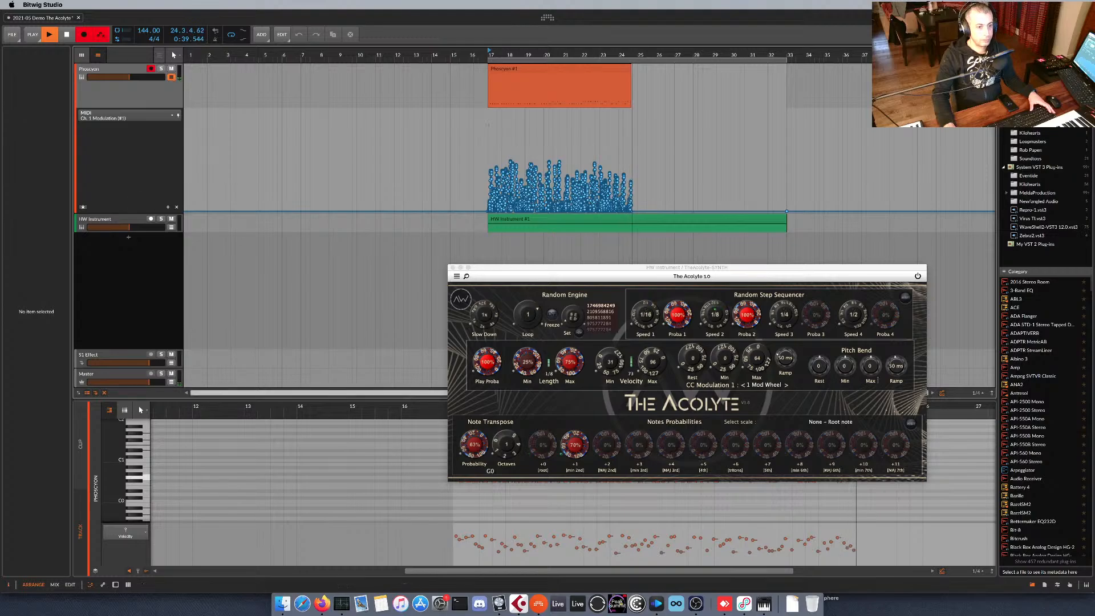
pyautogui.press('space')
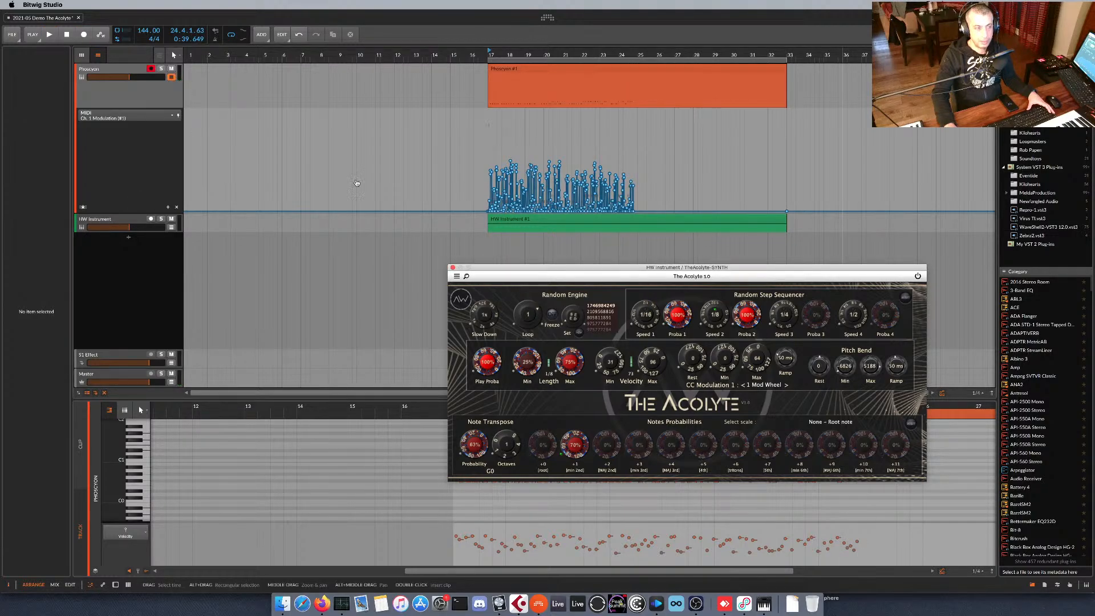
# Show the Phoscyon track's Ch. 1 Pitch Bend lane and record another pass with The Acolyte's Pitch Bend ramp lowered to 6 ms.
pyautogui.click(132, 121)
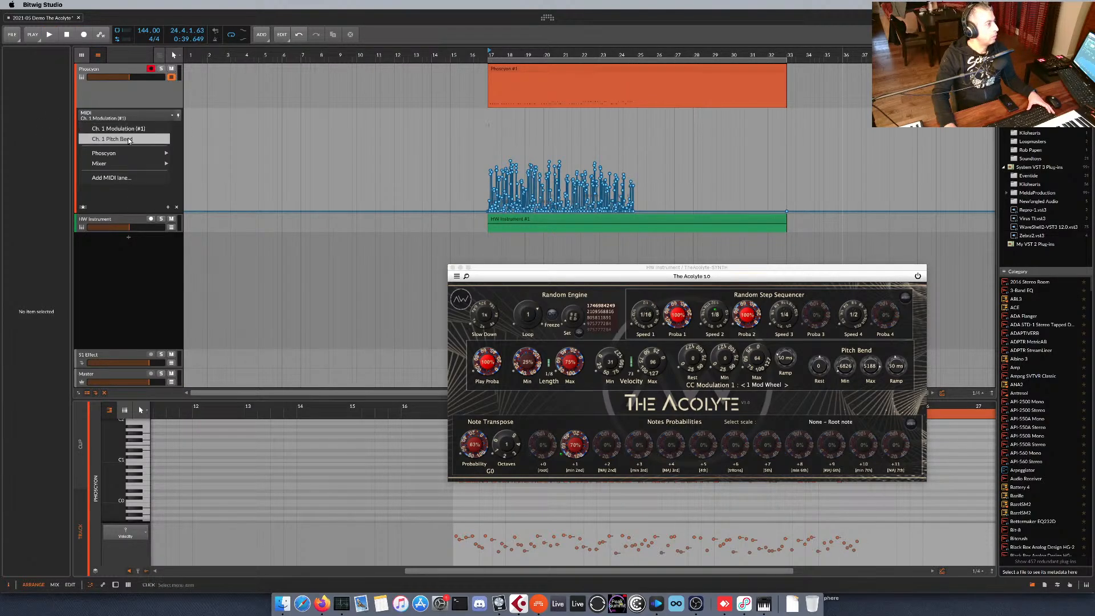
pyautogui.click(130, 140)
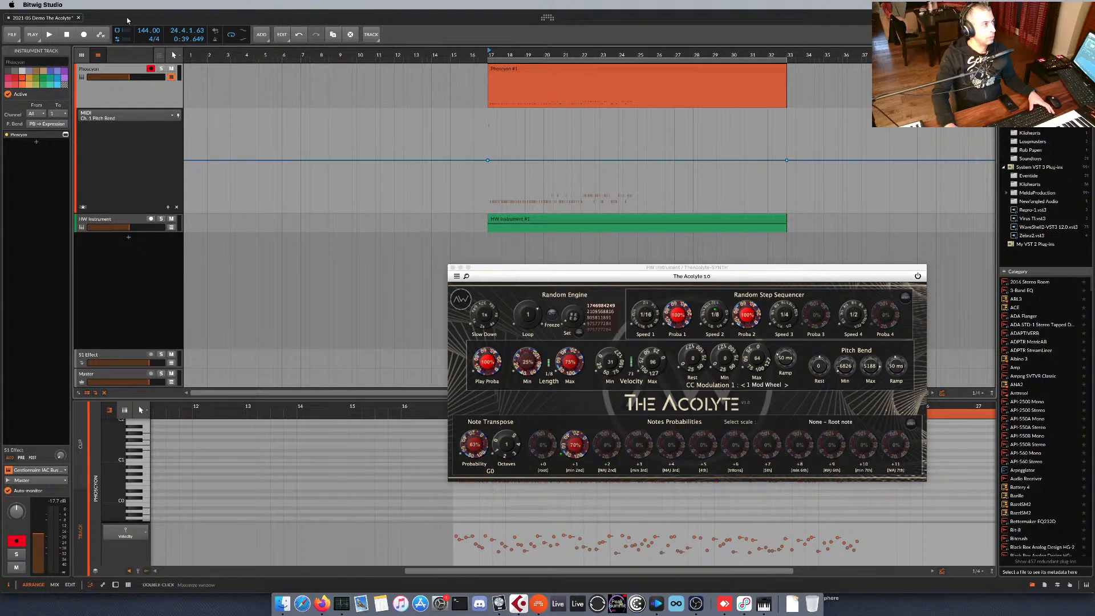
pyautogui.click(84, 34)
pyautogui.click(49, 35)
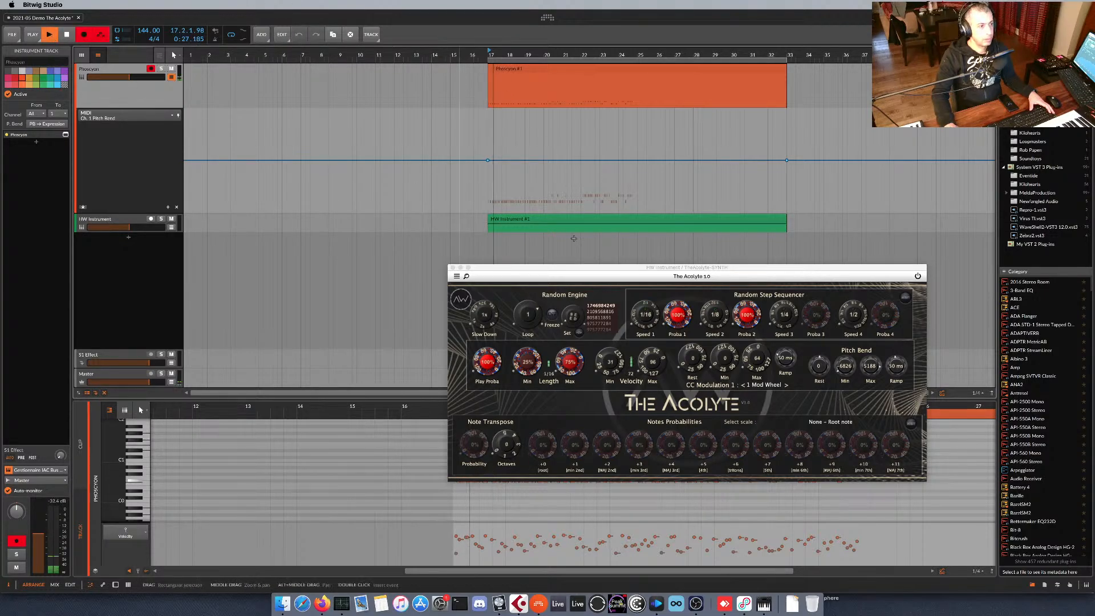
pyautogui.moveTo(897, 365); pyautogui.dragTo(896, 377)
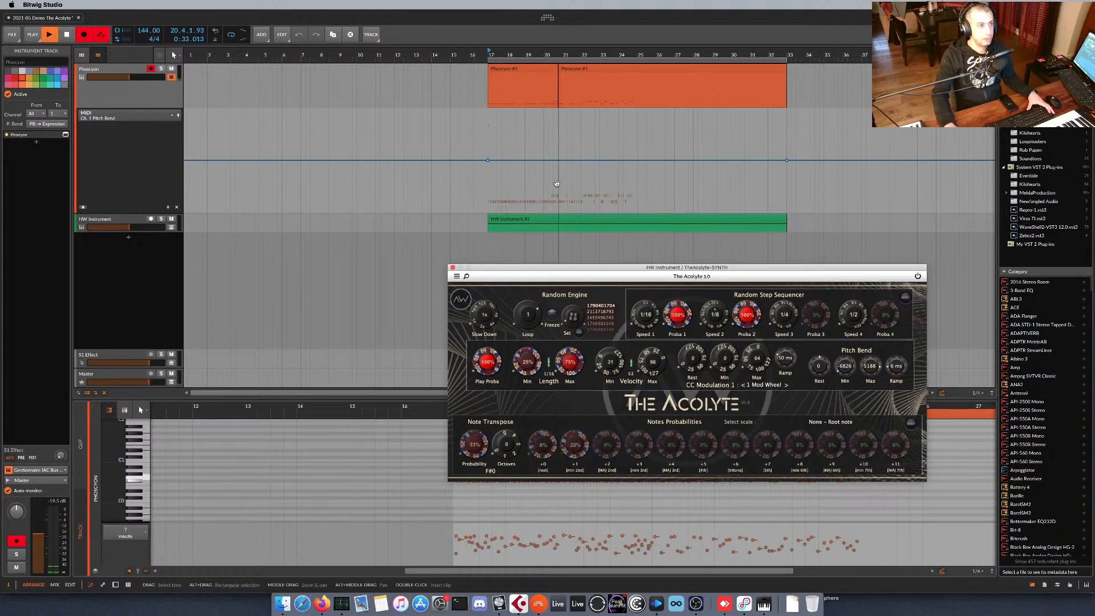
pyautogui.click(132, 153)
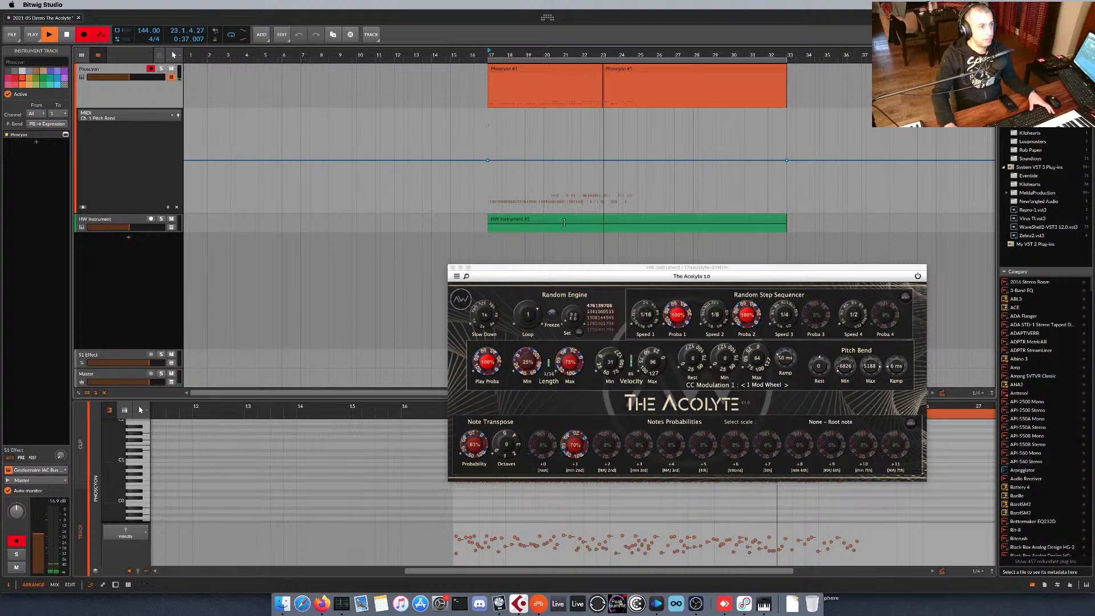
pyautogui.press('space')
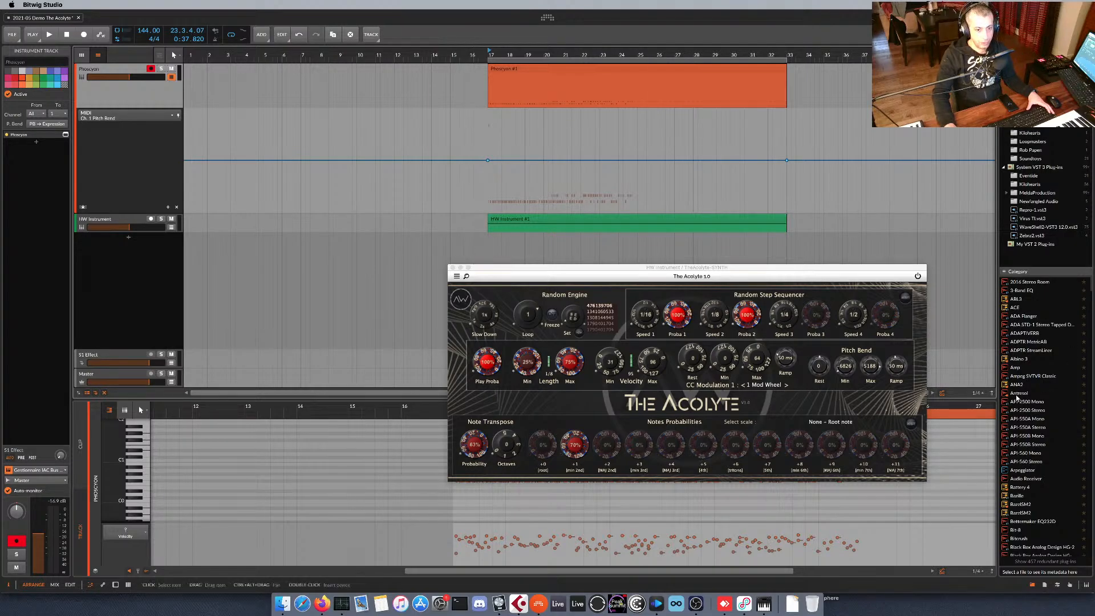
pyautogui.click(453, 267)
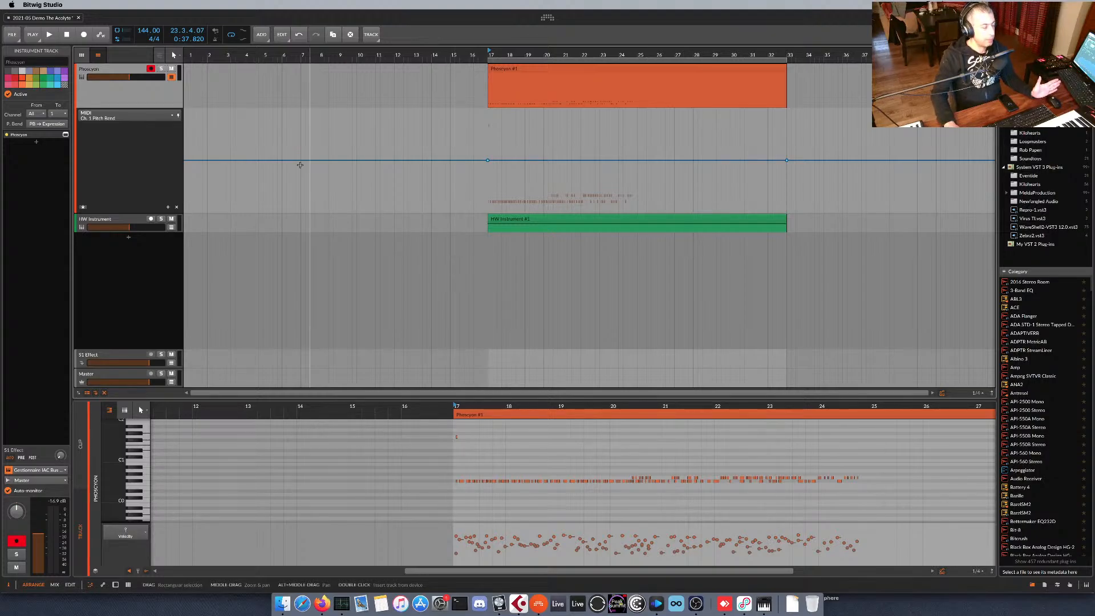
# Open Phoscyon's plug-in window from the mixer view to examine its controls, and close it.
pyautogui.click(54, 585)
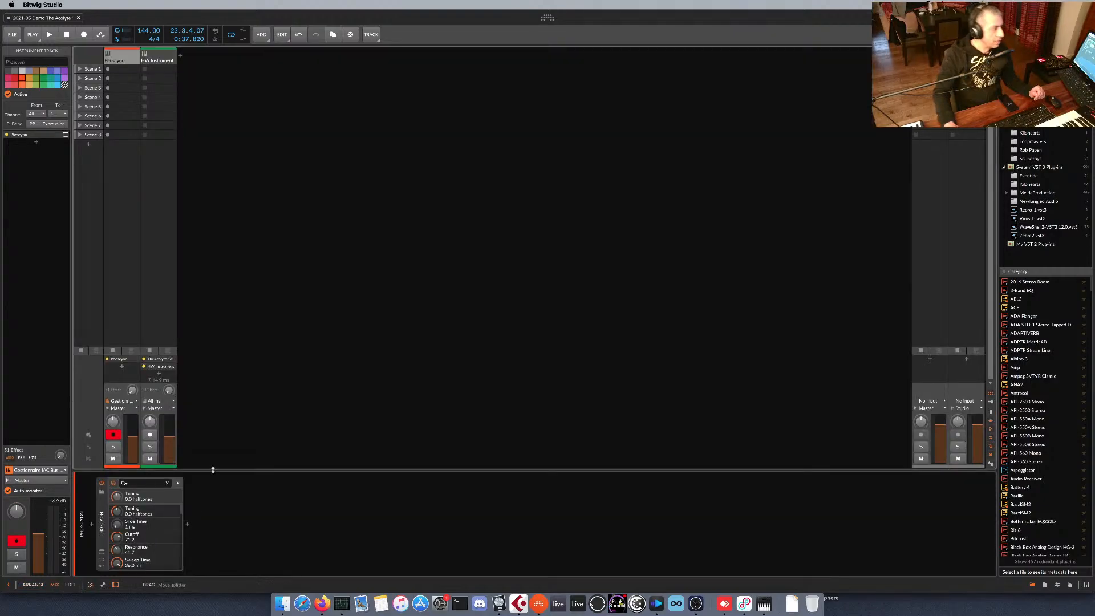
pyautogui.click(102, 551)
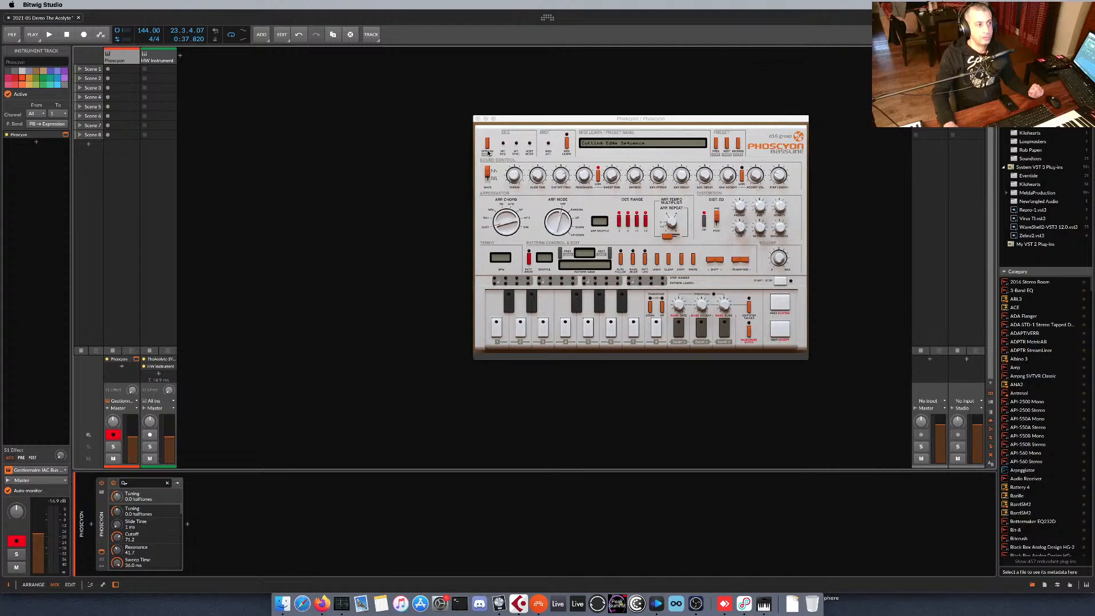
pyautogui.click(477, 118)
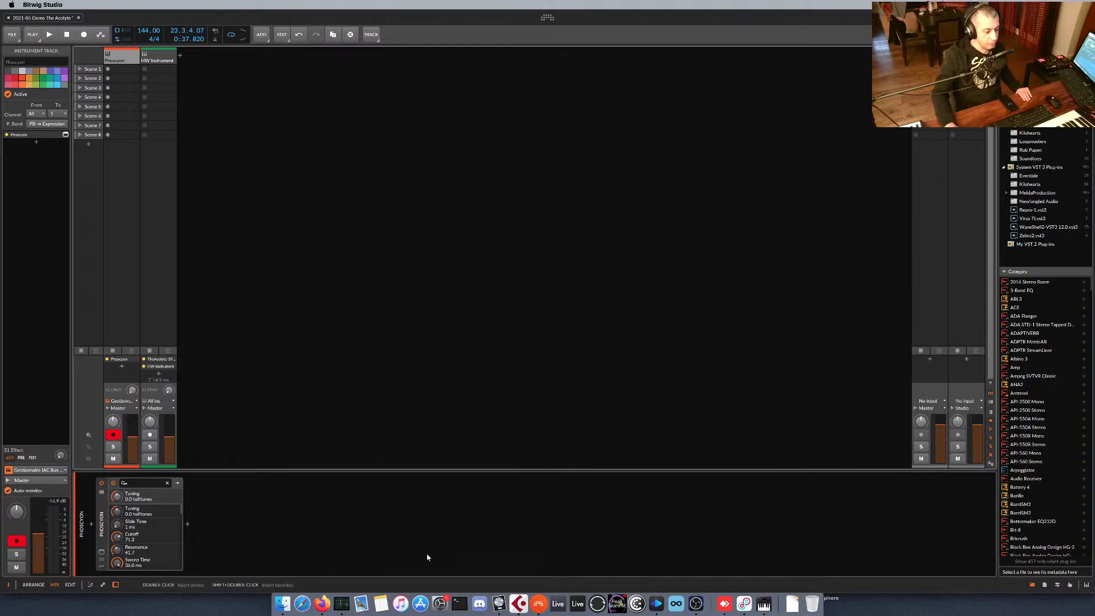
# Switch to Logic Pro X and examine The Acolyte's settings in the MIDI effect on the Acolyte track, and close its window.
pyautogui.click(500, 603)
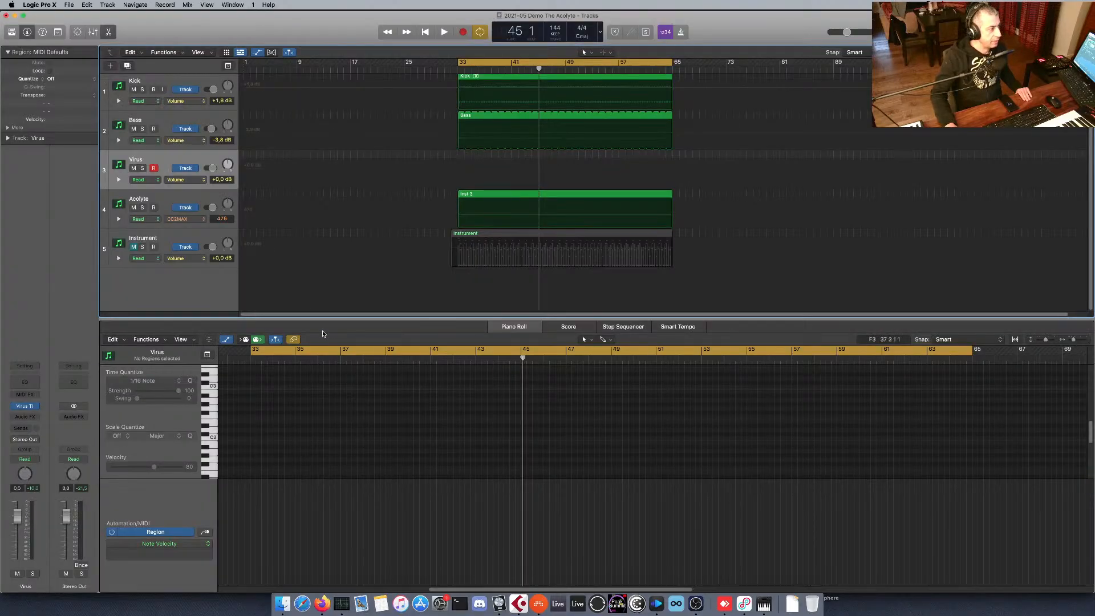
pyautogui.click(213, 237)
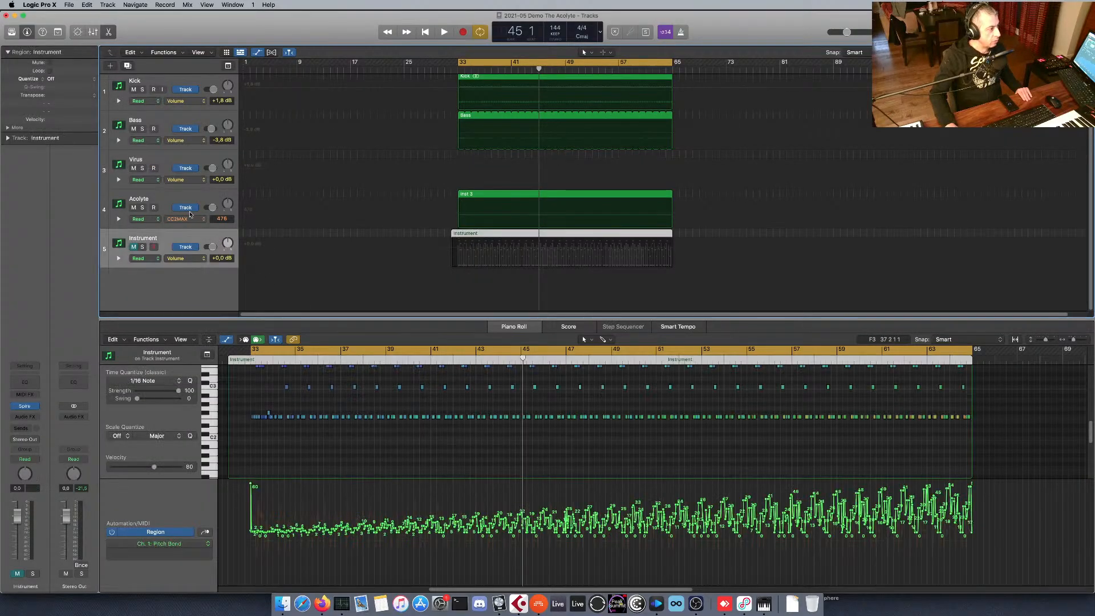
pyautogui.click(195, 199)
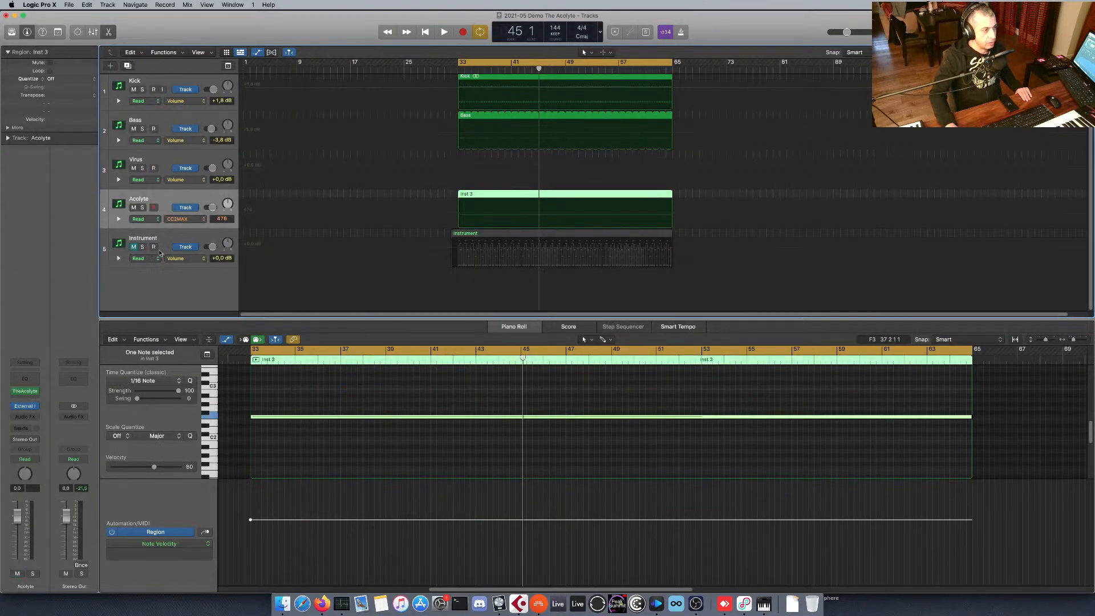
pyautogui.click(24, 393)
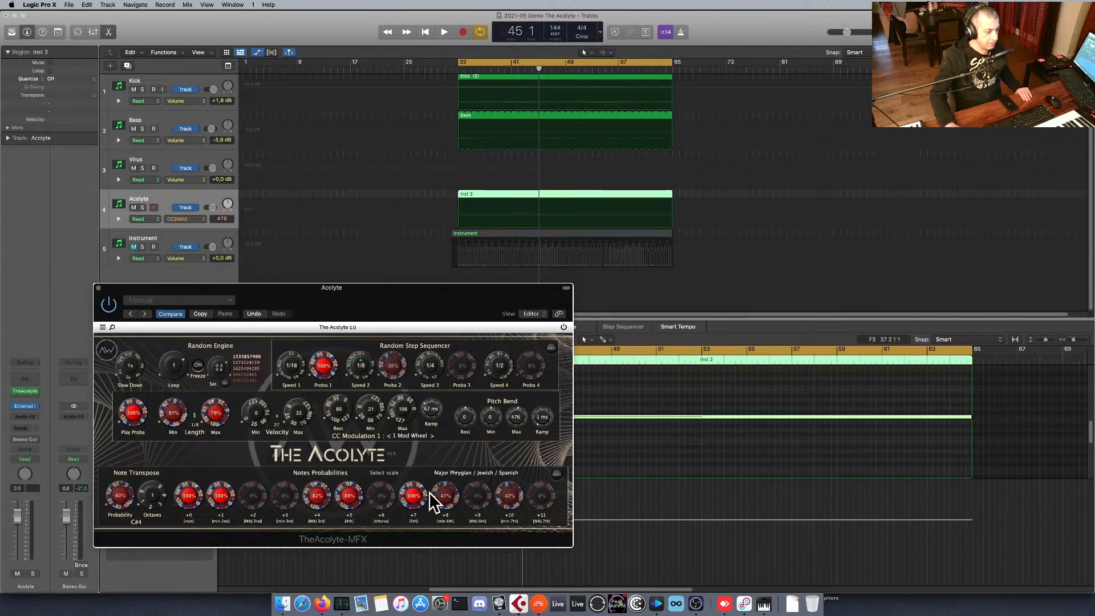
pyautogui.moveTo(444, 301); pyautogui.dragTo(595, 252)
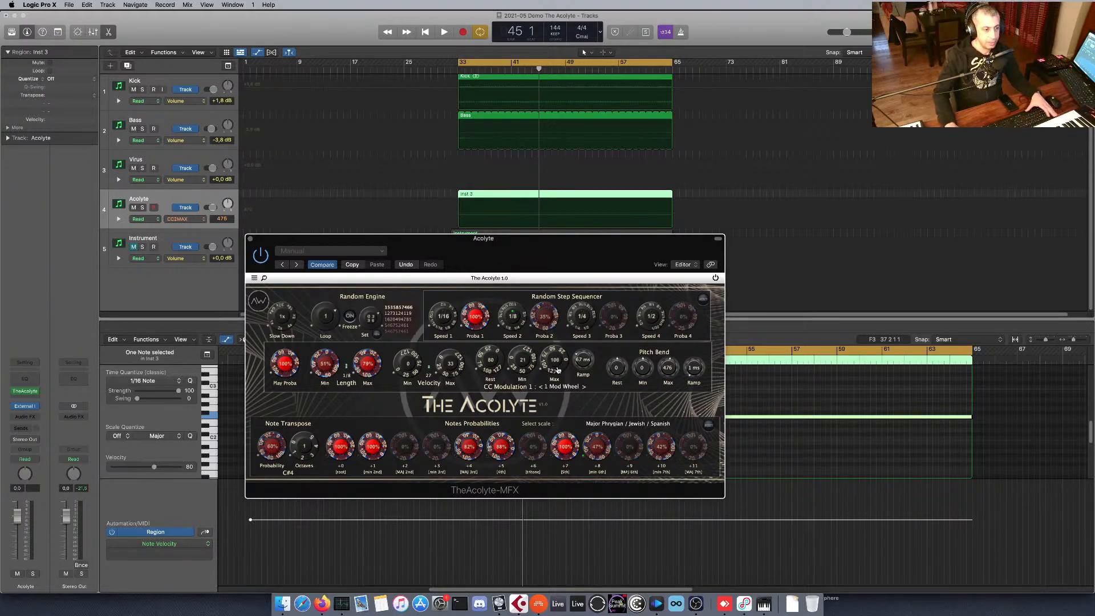
pyautogui.click(250, 239)
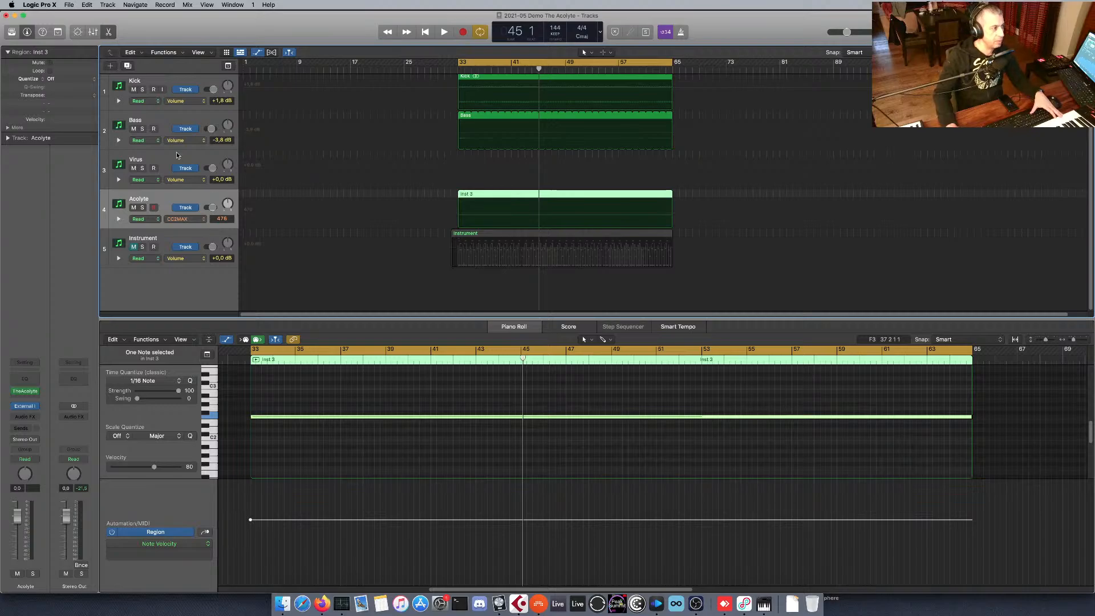
# Switch back to Bitwig Studio and quit it.
pyautogui.click(539, 603)
pyautogui.click(36, 5)
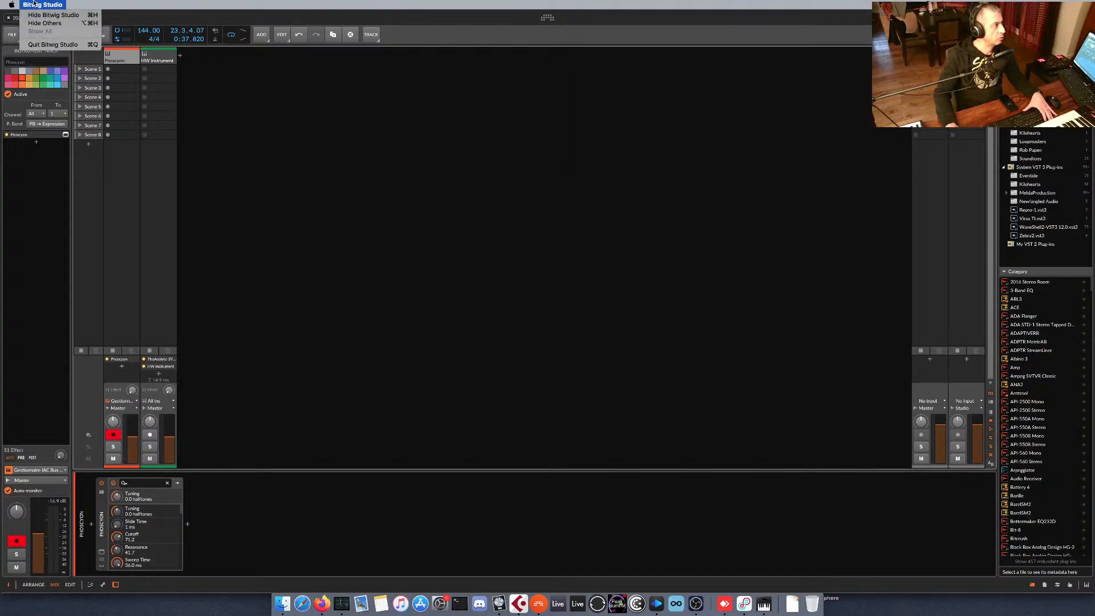
pyautogui.click(50, 44)
pyautogui.click(546, 329)
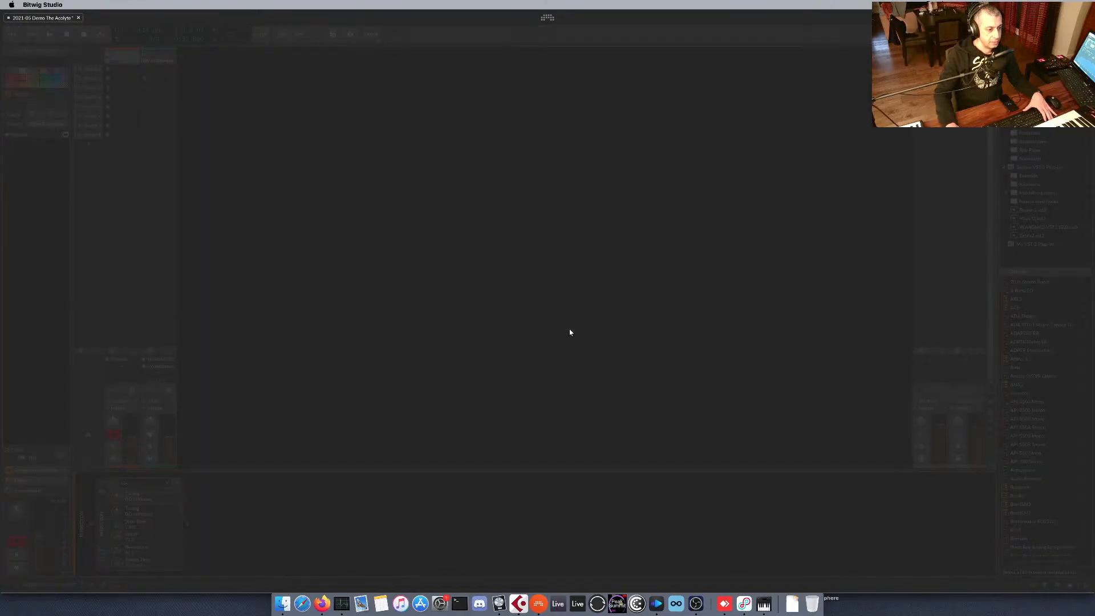